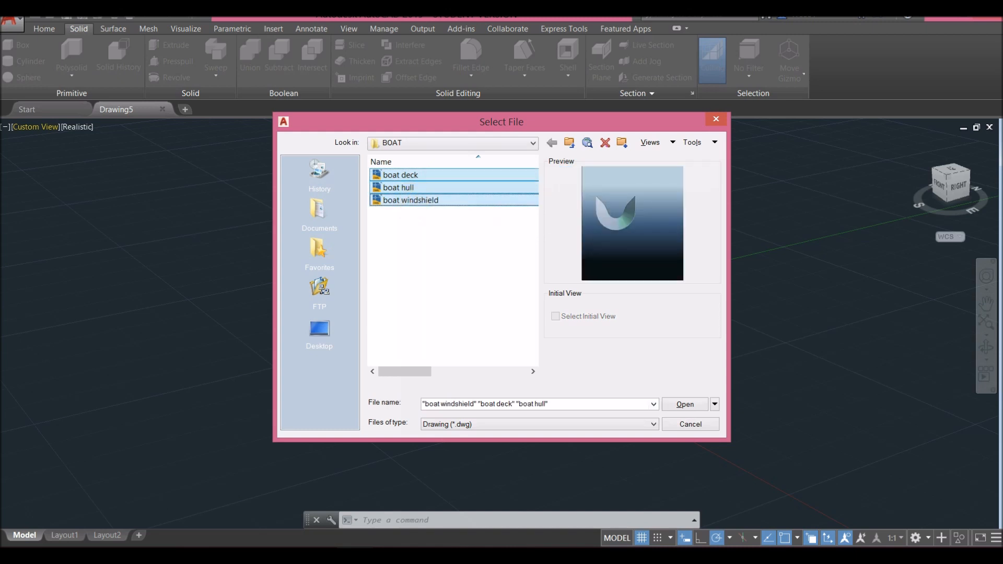
- Open the boat deck, boat hull and boat windshield drawings together and tile all open drawings vertically
click(685, 405)
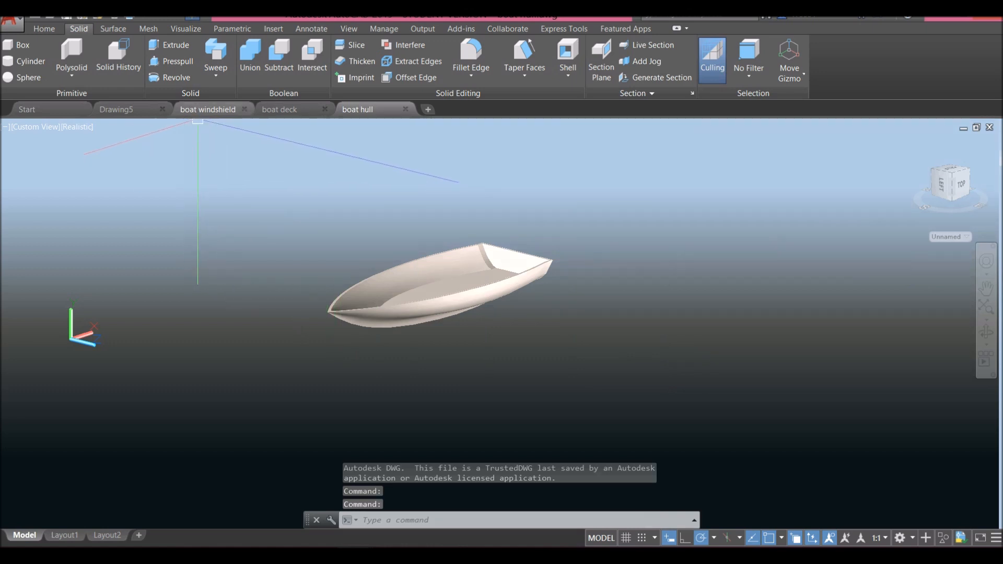
mouse_move(387, 110)
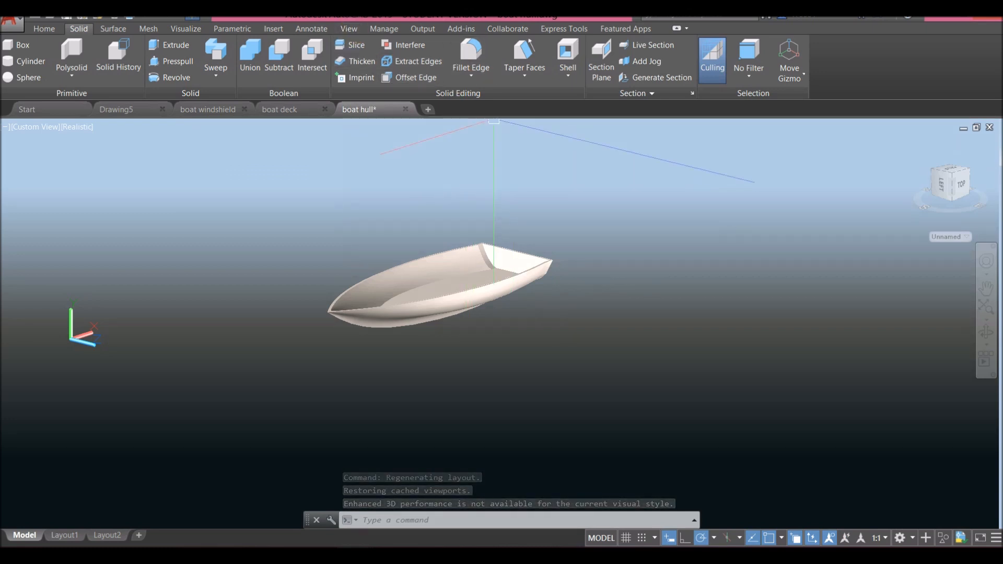
click(349, 29)
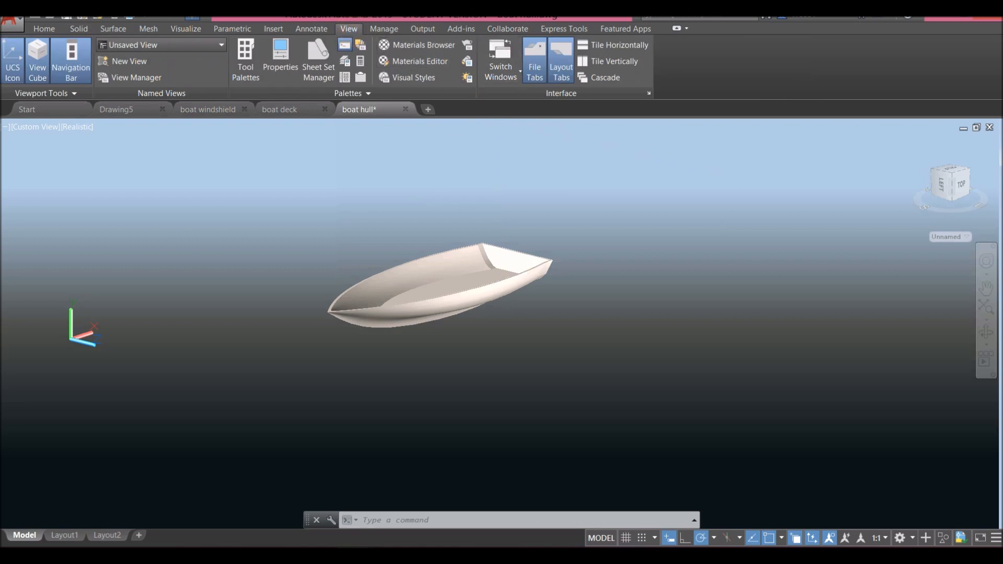
click(600, 61)
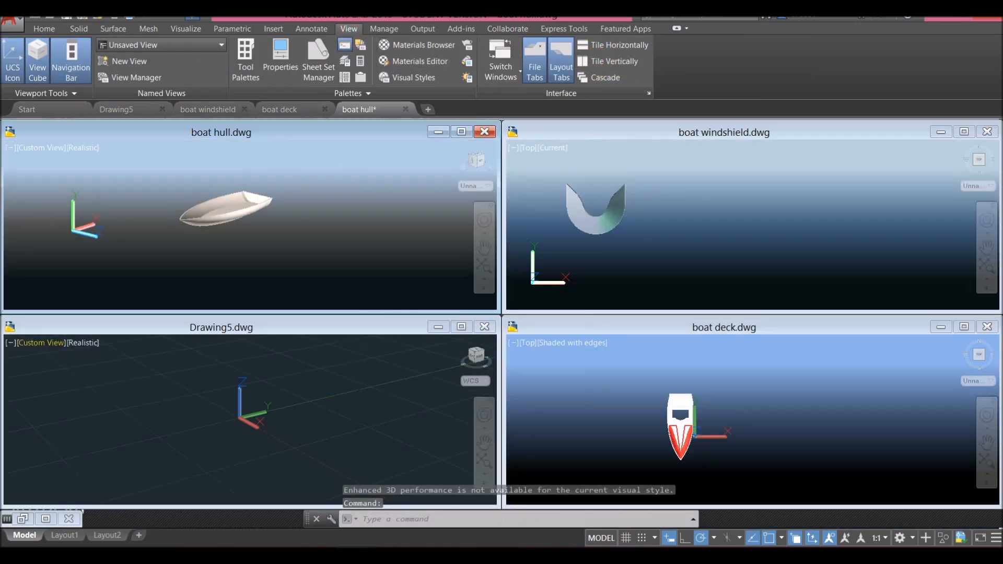
- Set both the boat hull drawing and Drawing5 to the Top view
click(380, 340)
click(119, 184)
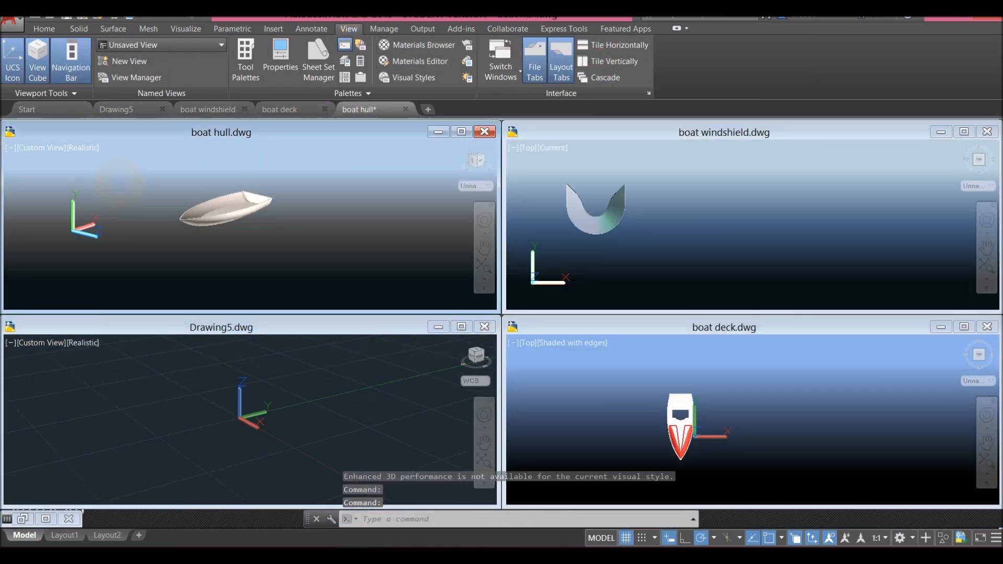
click(42, 148)
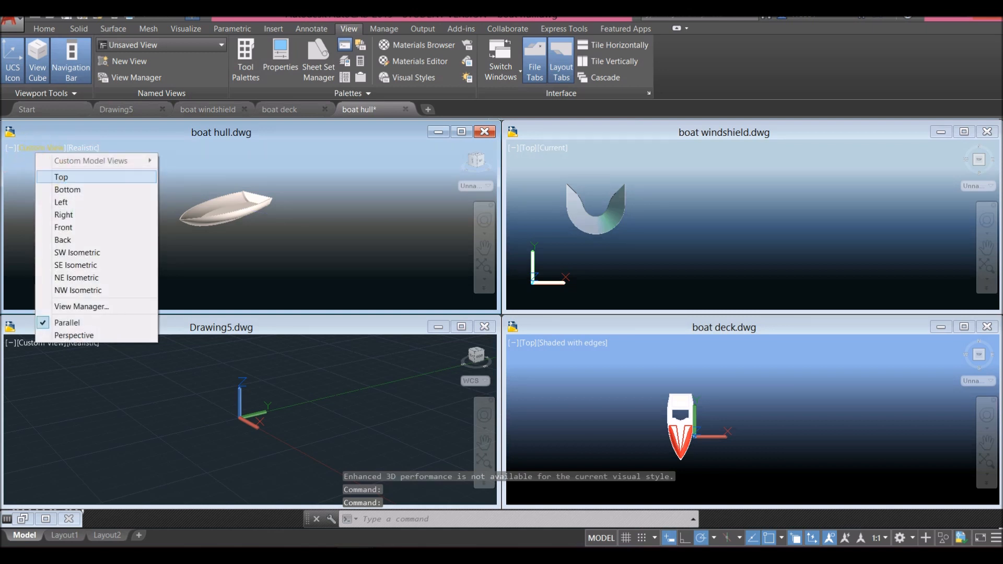
click(54, 177)
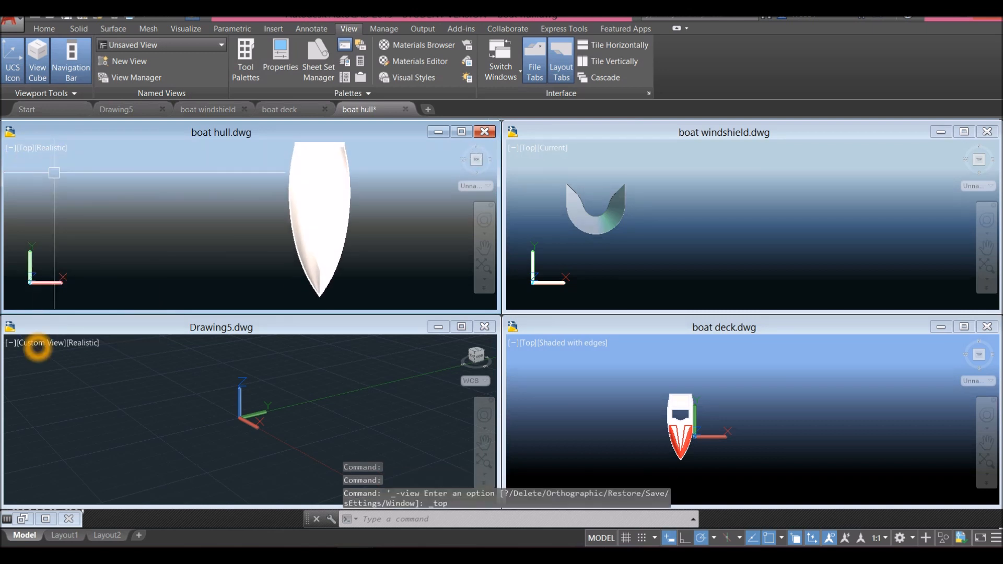
click(37, 346)
click(38, 343)
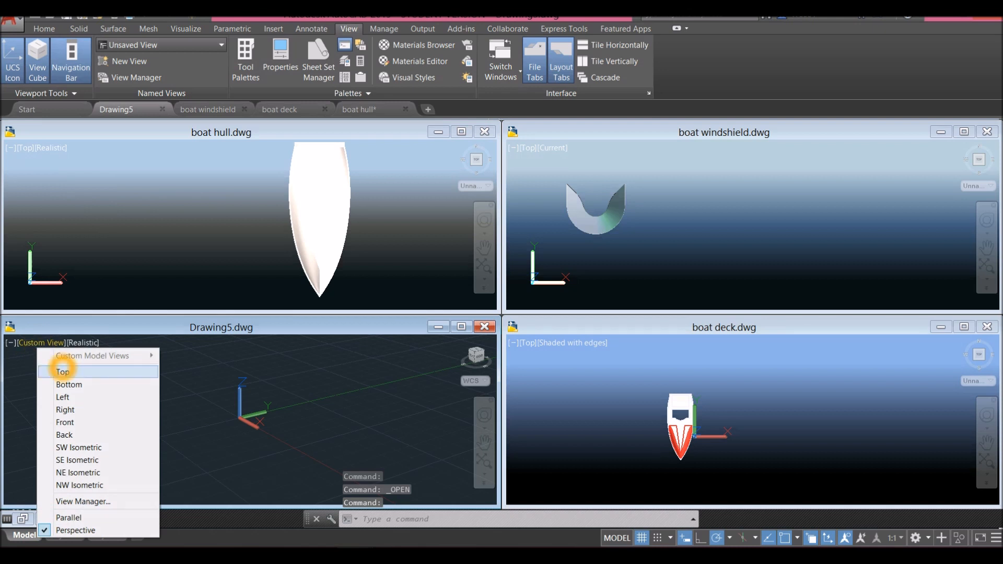
click(58, 370)
click(782, 191)
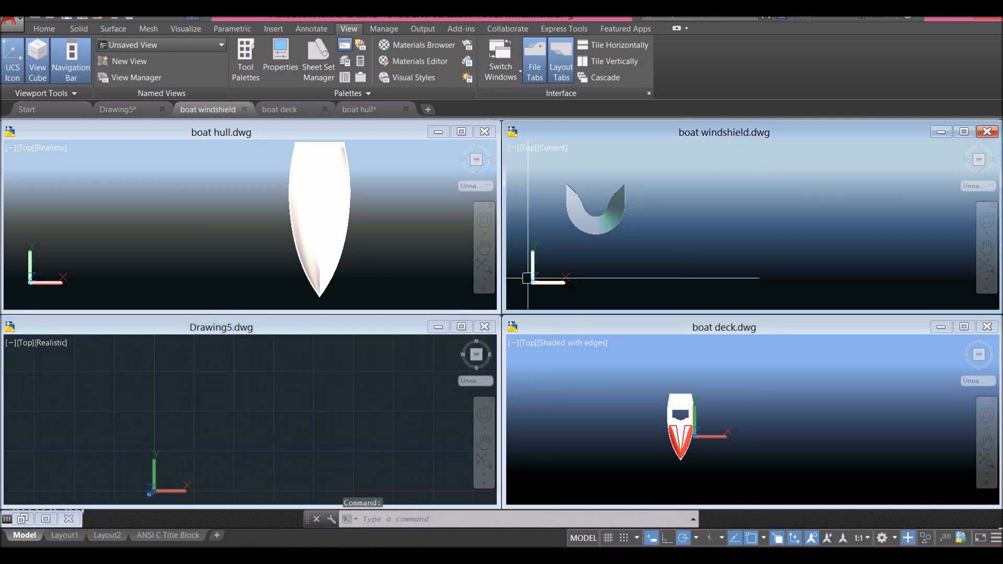
click(289, 368)
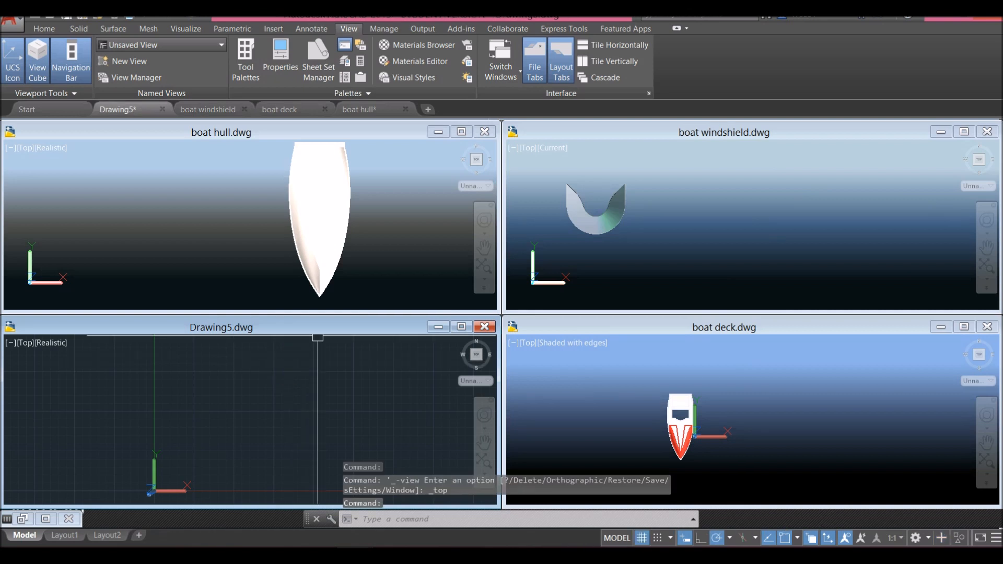
- Copy the hull from the boat hull drawing with a base point in the empty space beside it
click(360, 258)
click(347, 235)
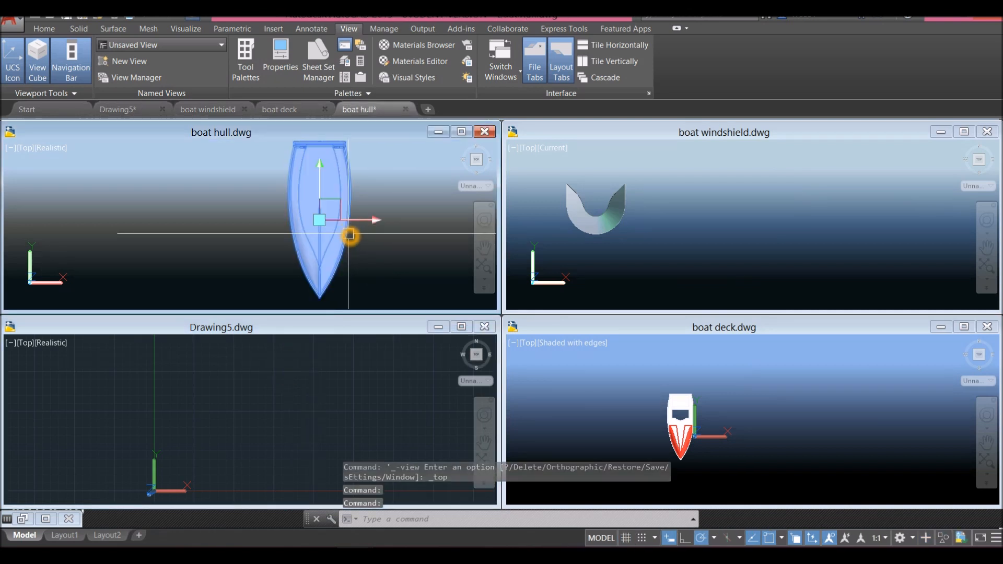
right_click(385, 188)
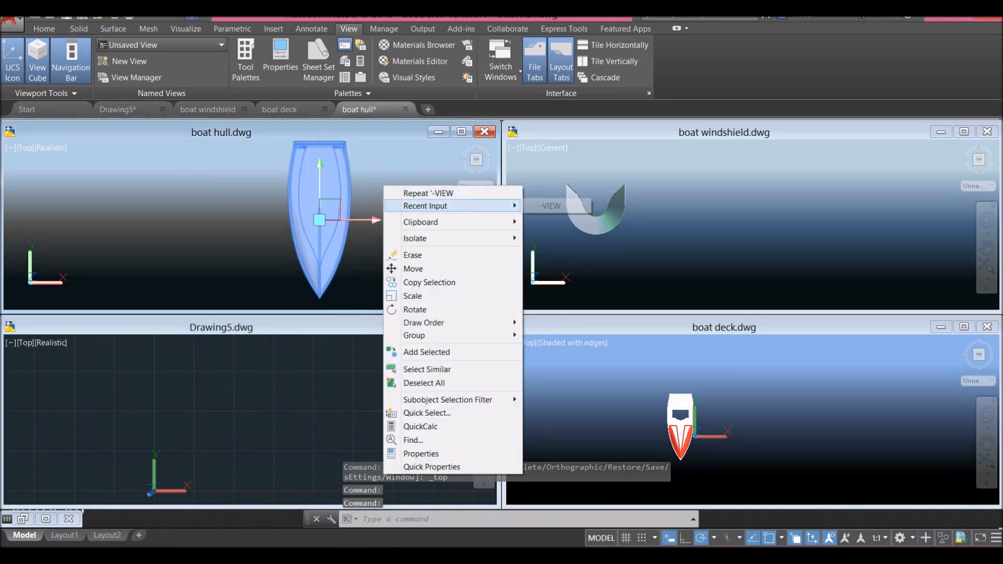
click(420, 222)
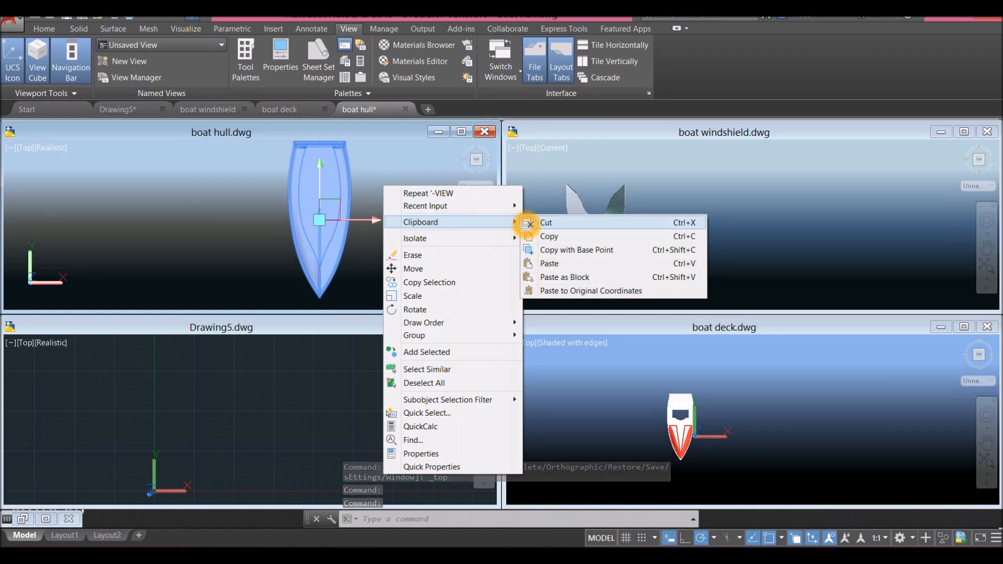
click(574, 249)
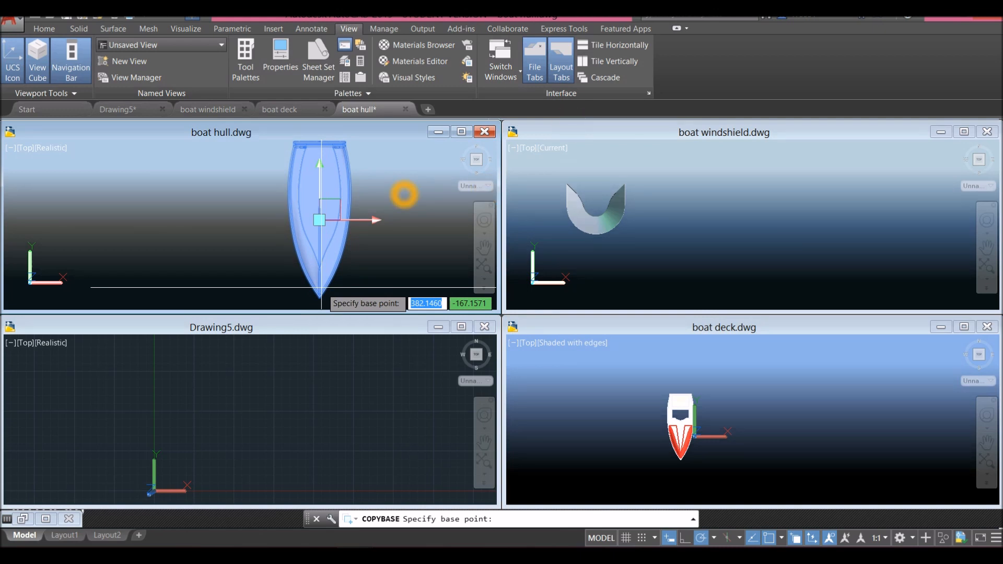
click(407, 195)
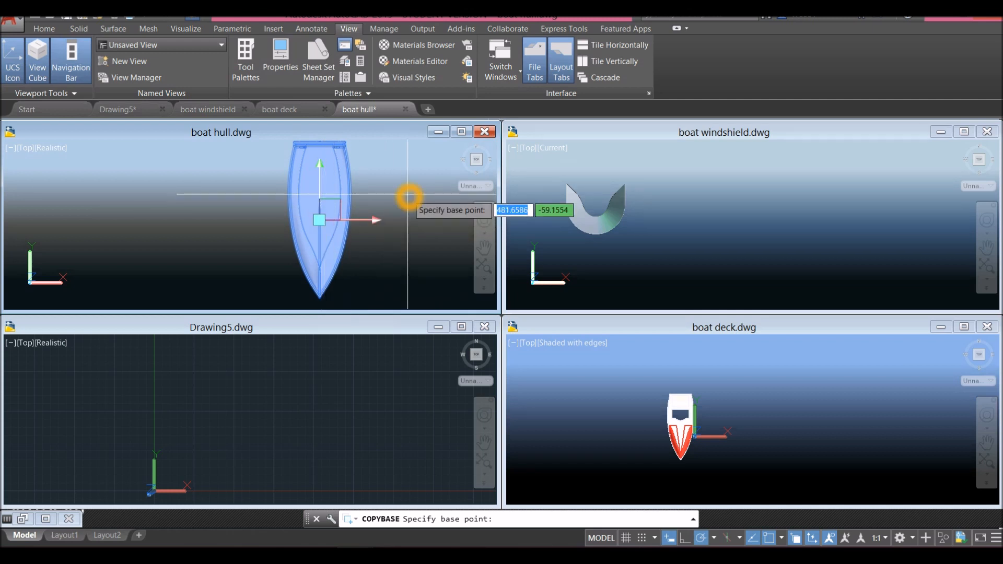
- Paste the hull into Drawing5 near the origin and zoom to the drawing's extents
click(280, 407)
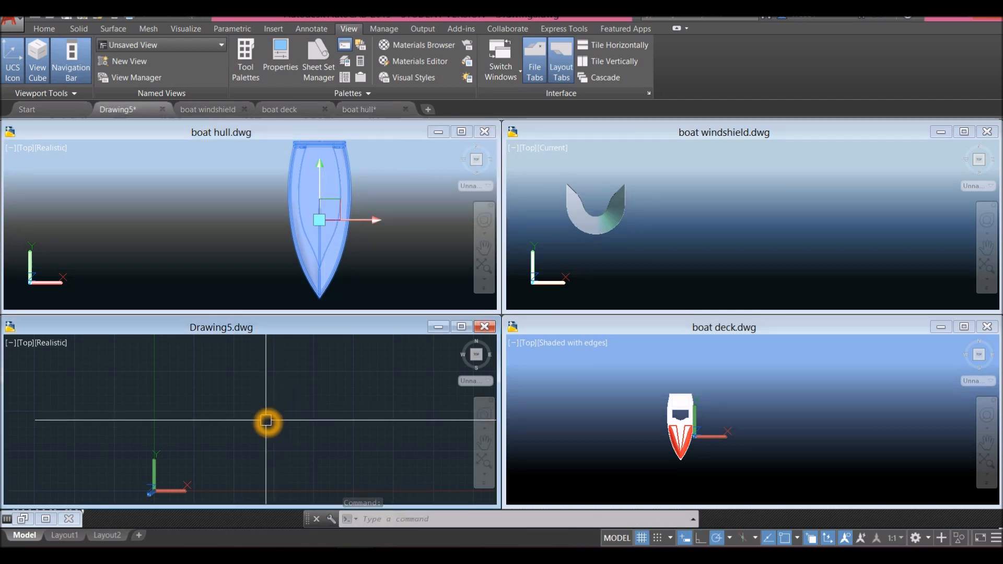
key(ctrl+v)
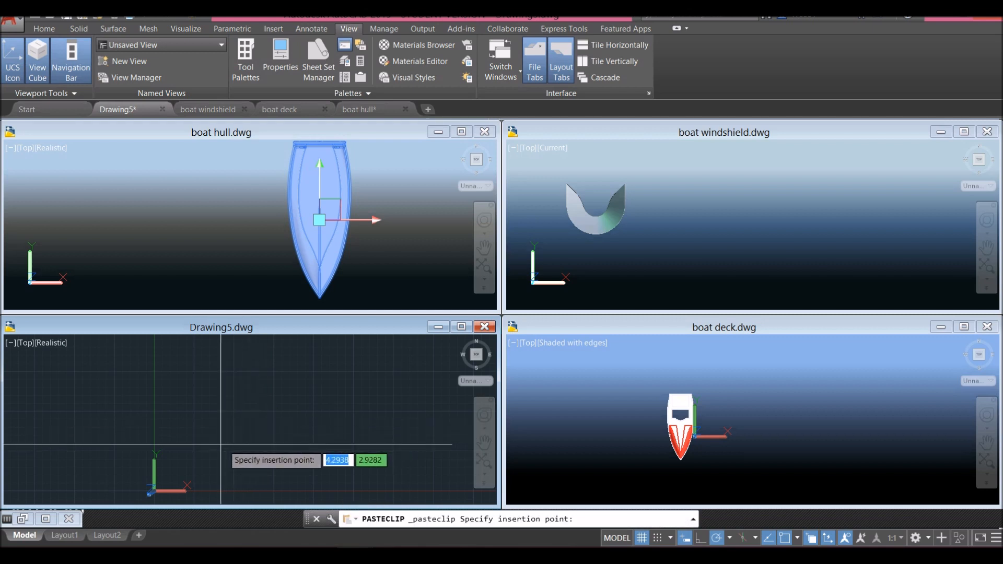
click(222, 447)
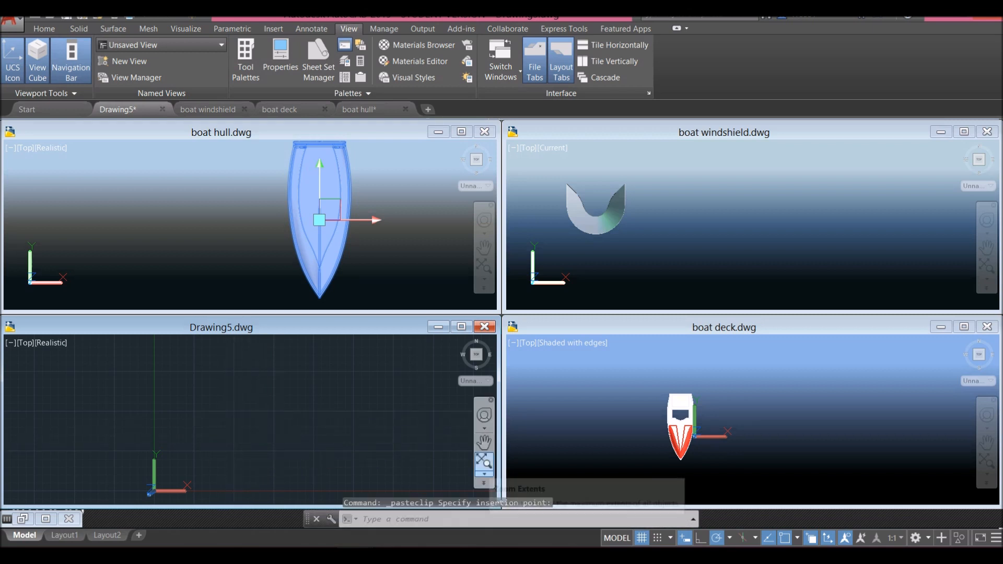
click(483, 460)
scroll(313, 415, down, 3)
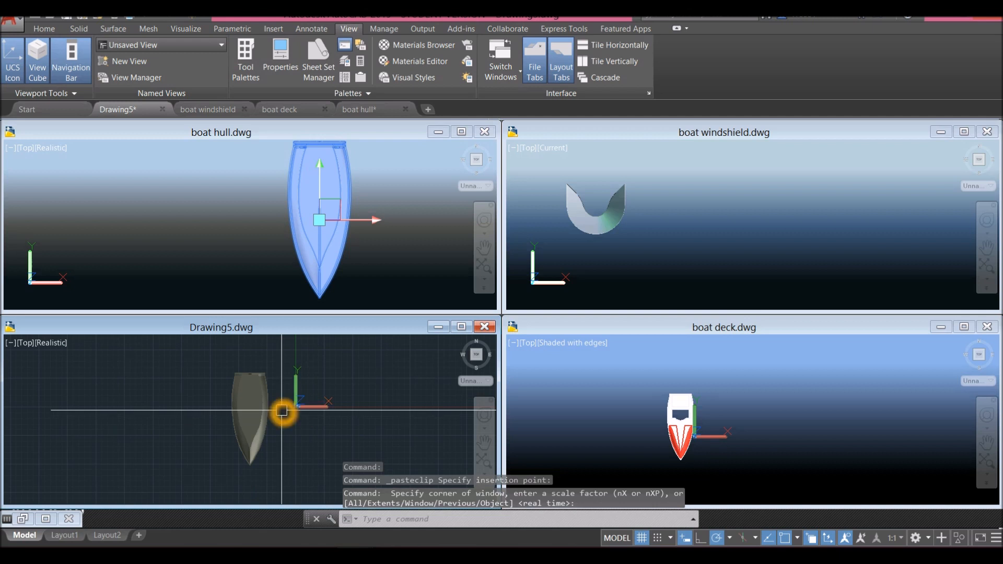
- Close the boat hull drawing without saving changes and tile the remaining drawings vertically
click(747, 271)
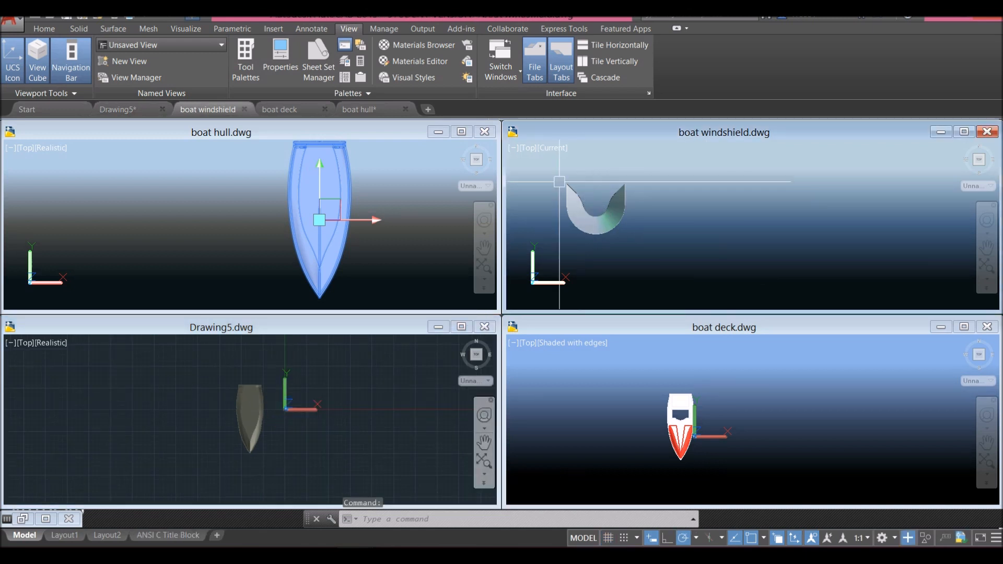
click(441, 186)
key(Escape)
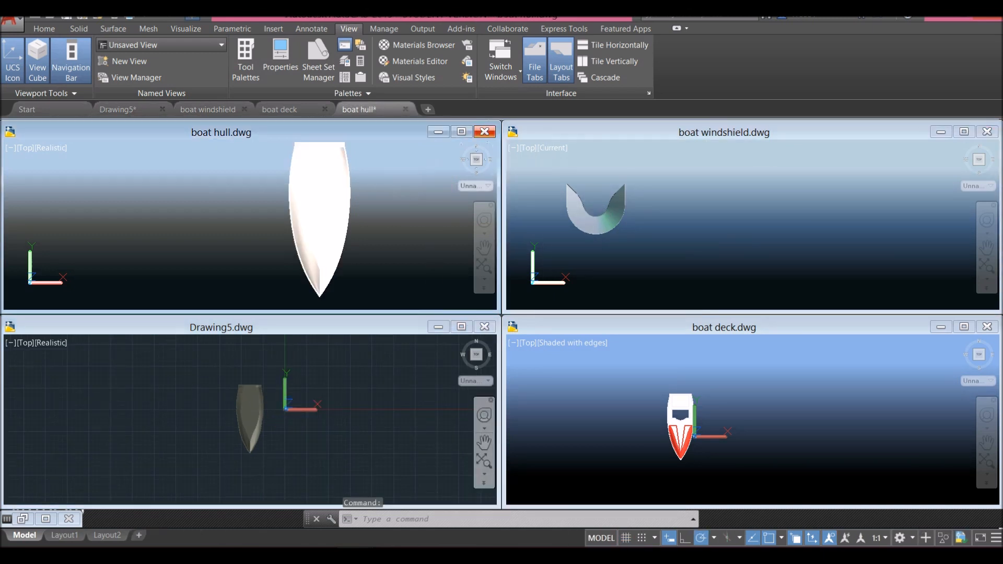
click(486, 131)
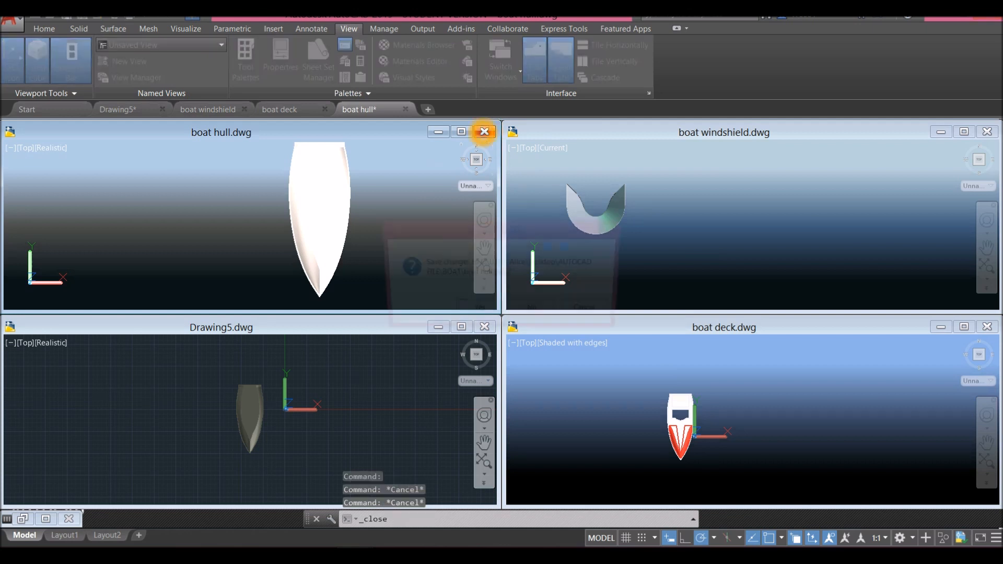
click(530, 313)
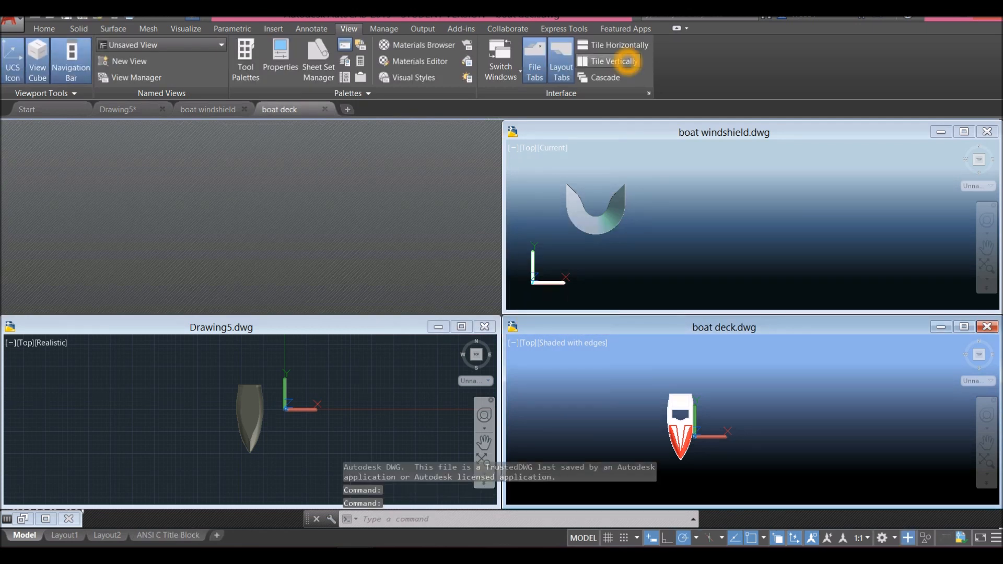
click(607, 61)
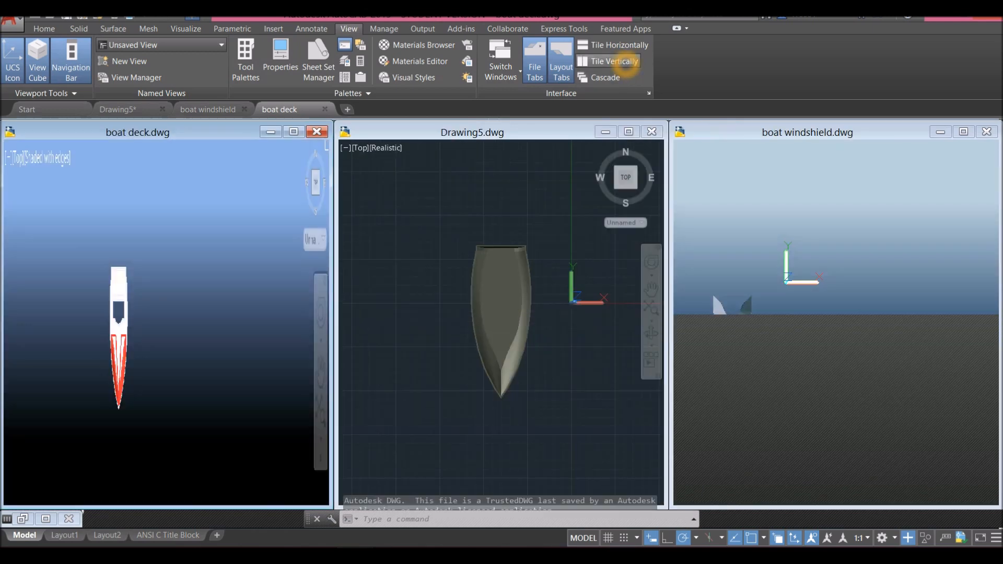
- Select the whole deck in the boat deck drawing and copy it with a base point in the empty space beside it
click(224, 296)
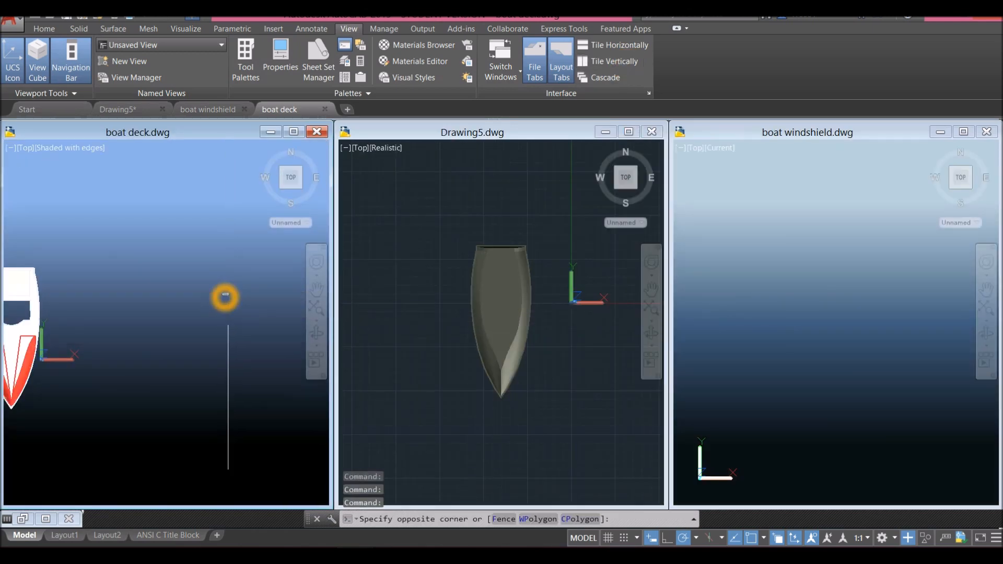
middle_drag(228, 295, 294, 284)
key(Escape)
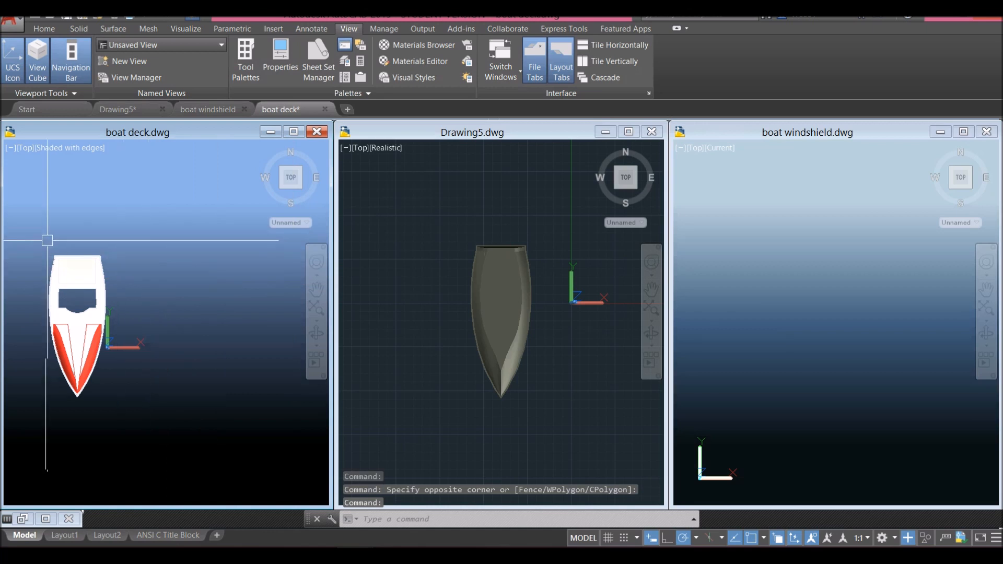
click(30, 225)
click(174, 407)
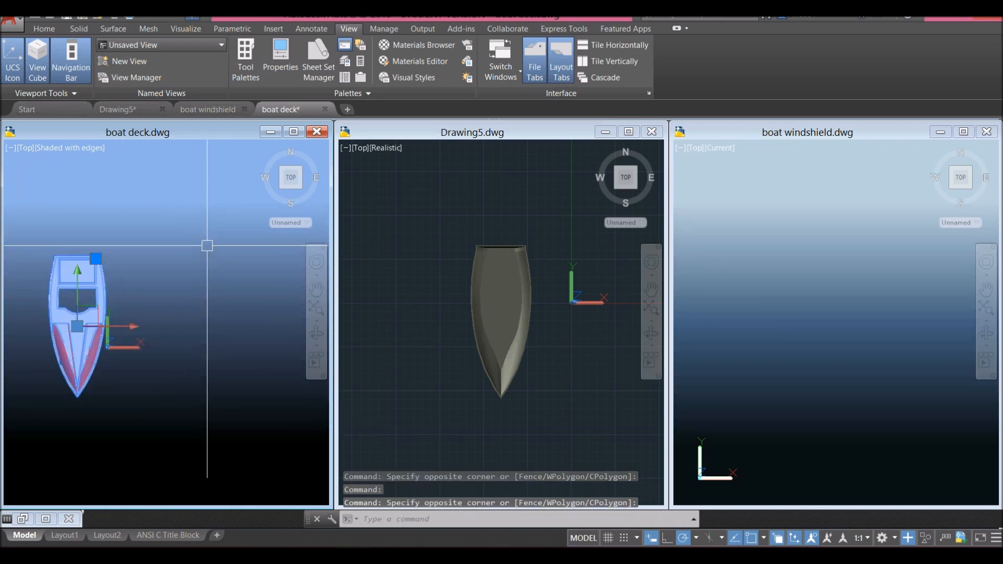
right_click(201, 228)
mouse_move(245, 249)
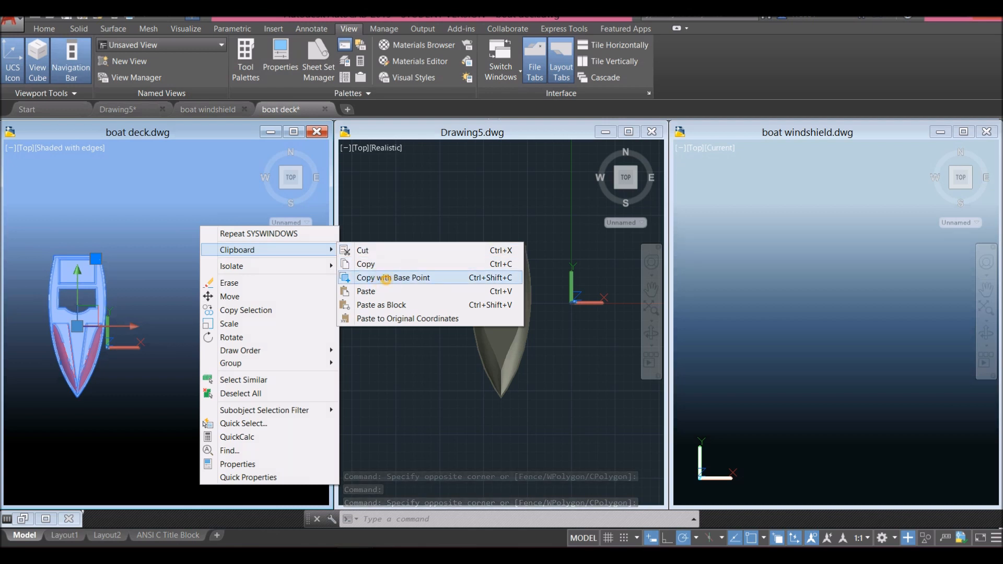
click(387, 277)
click(163, 350)
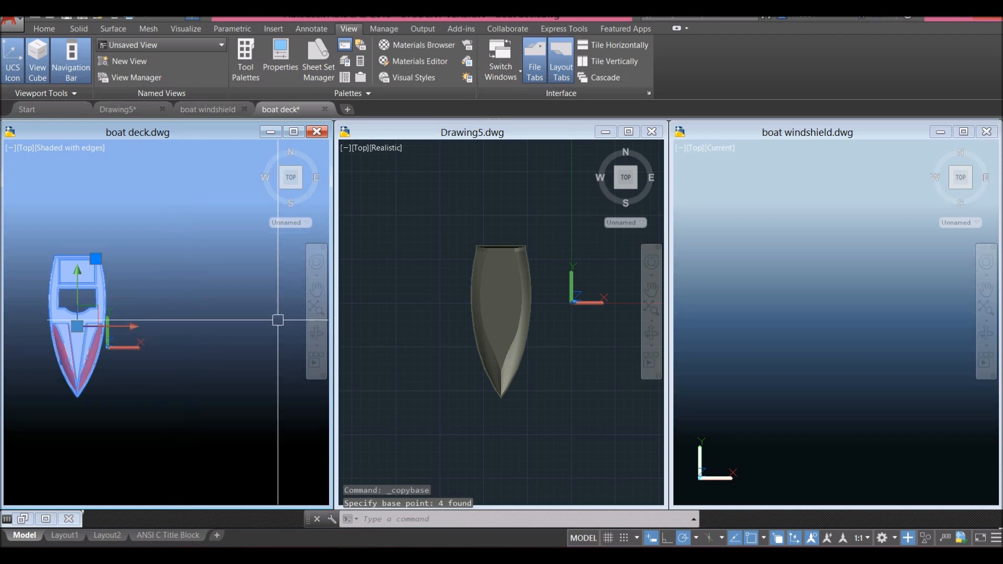
- Paste the deck into Drawing5 in the free space beside the hull
click(405, 328)
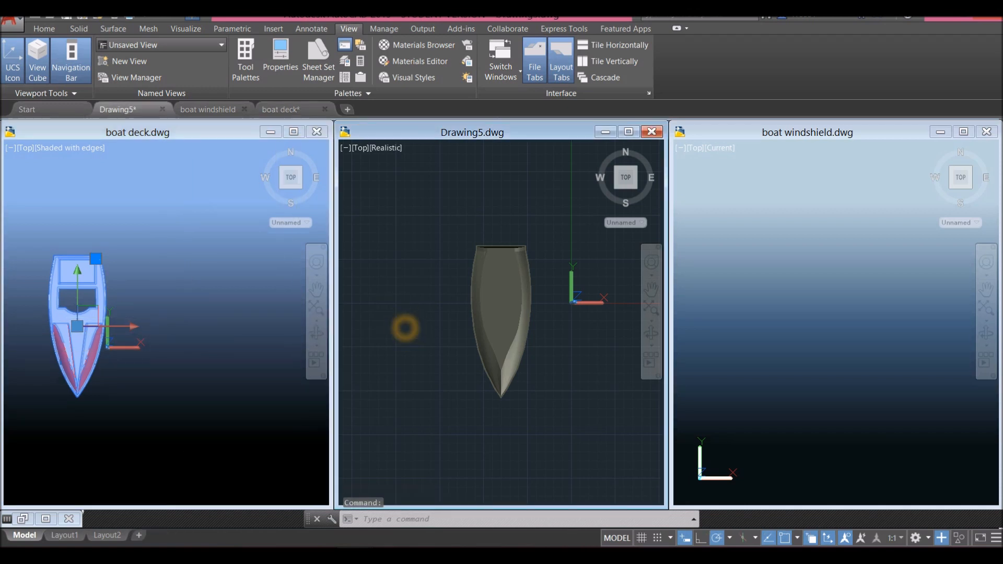
scroll(407, 328, down, 3)
middle_drag(437, 322, 367, 313)
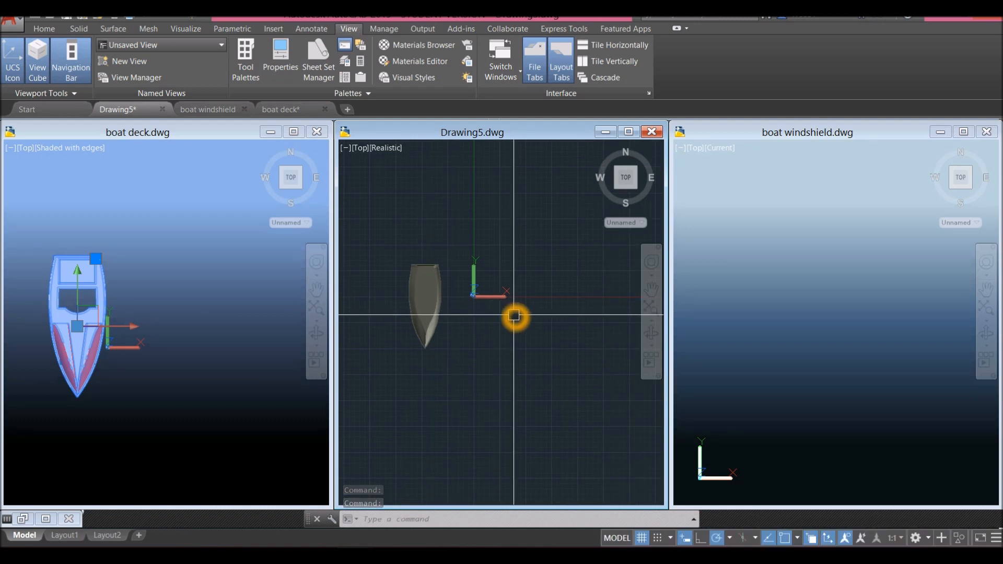
key(ctrl+v)
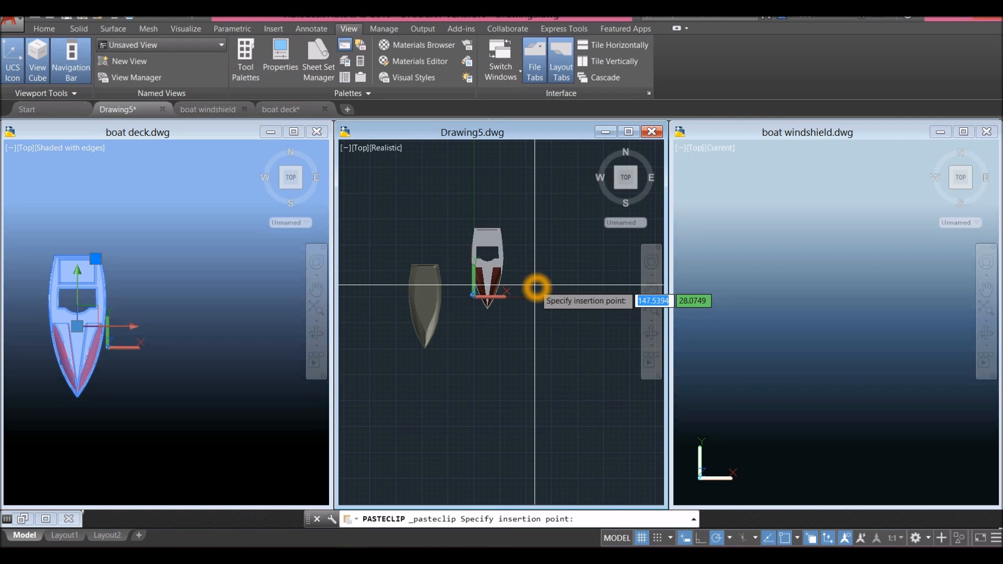
click(536, 286)
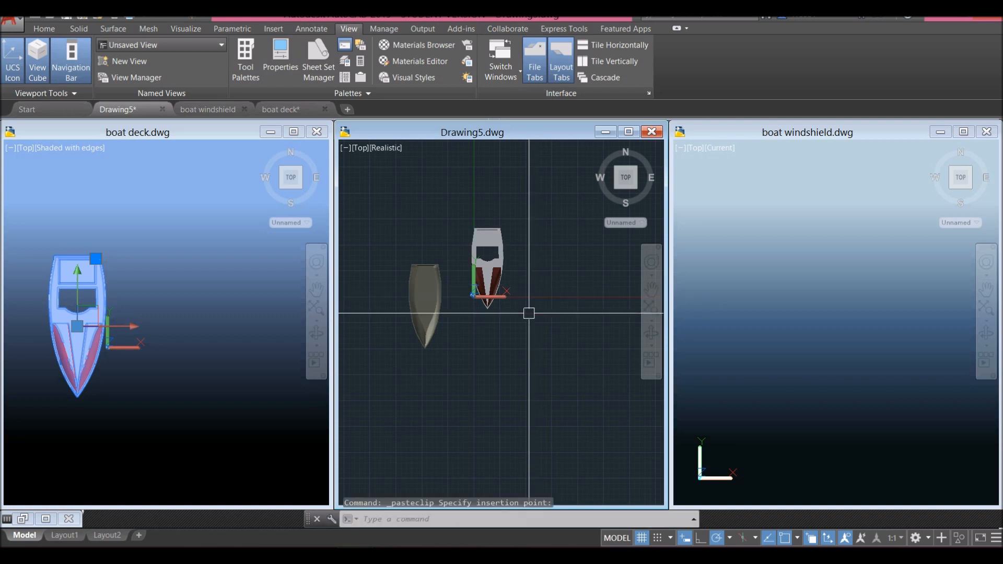
- Close the boat deck drawing without saving changes and tile the remaining two drawings vertically
click(247, 342)
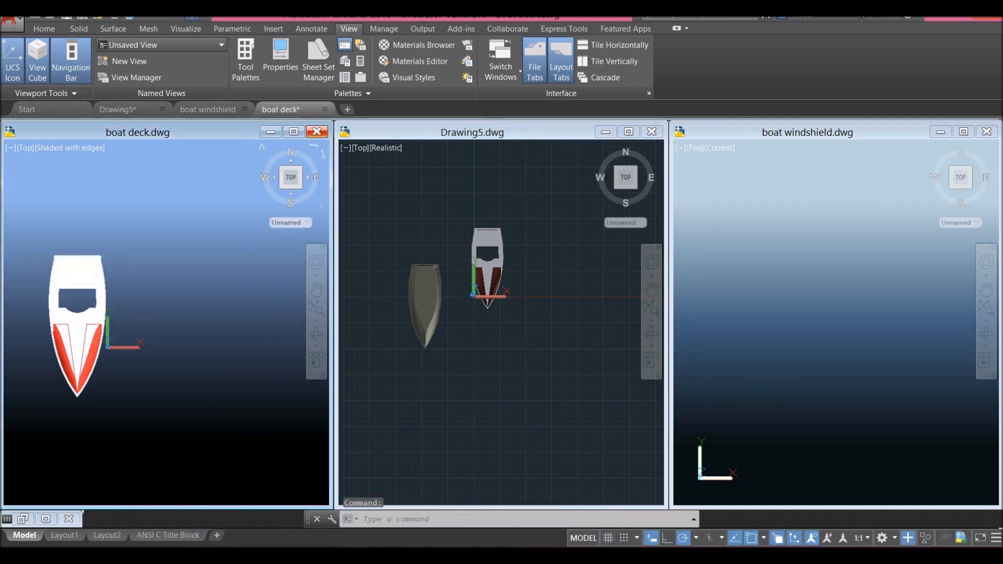
click(316, 131)
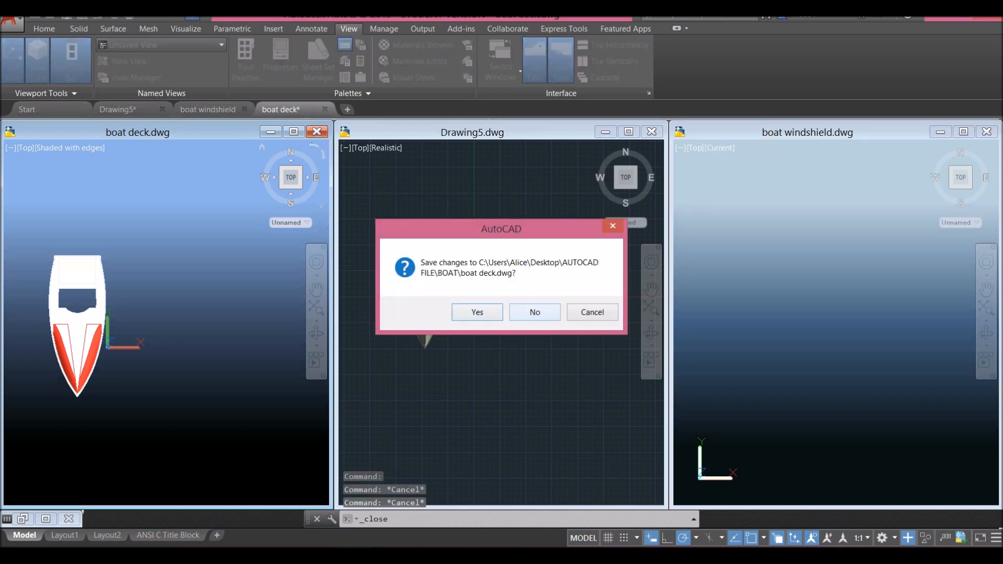
click(534, 312)
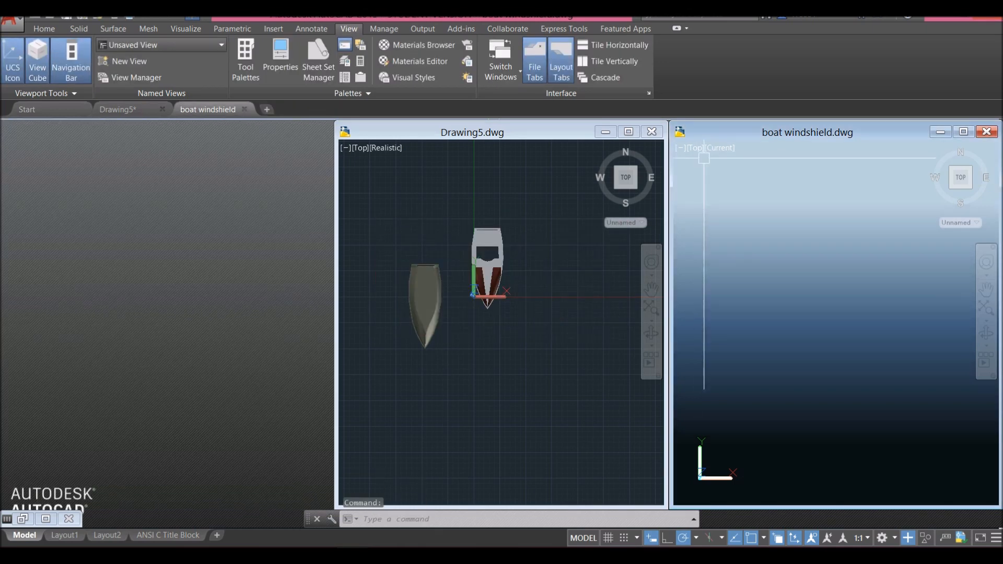
click(623, 66)
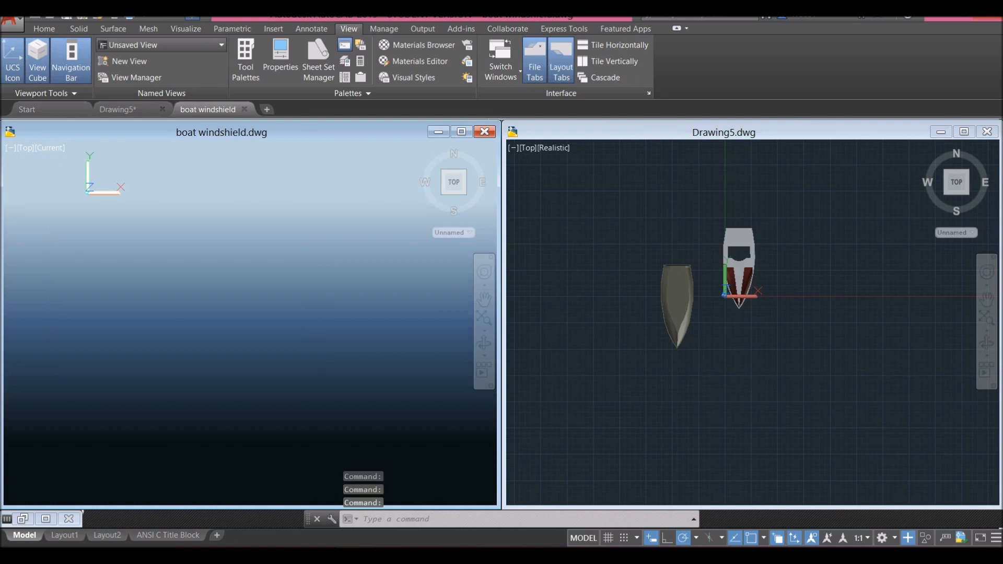
- Zoom to extents in the boat windshield drawing and copy the whole windshield with a base point in the empty space beside it
click(390, 329)
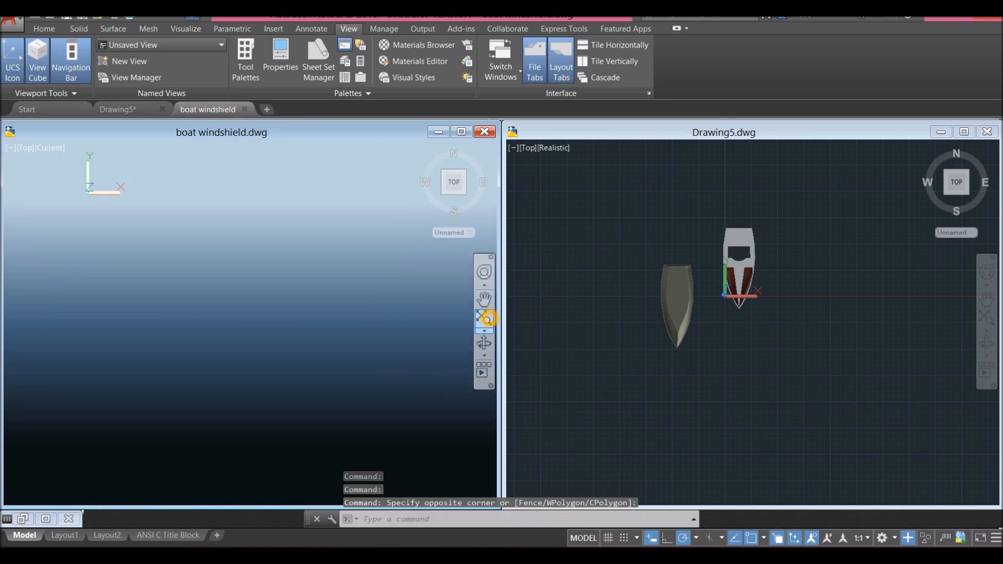
click(484, 318)
scroll(339, 331, down, 4)
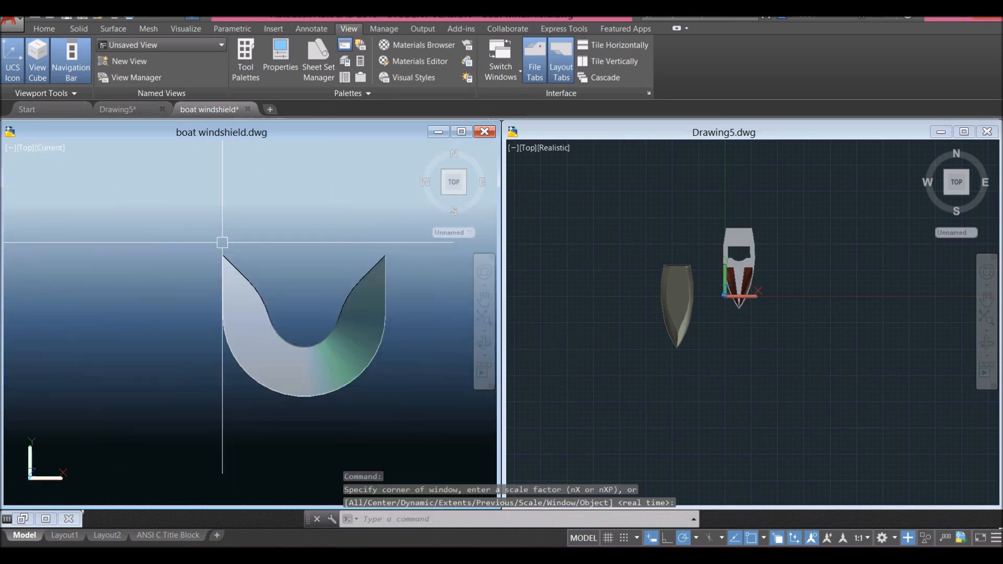
click(194, 217)
click(432, 414)
right_click(334, 205)
mouse_move(395, 239)
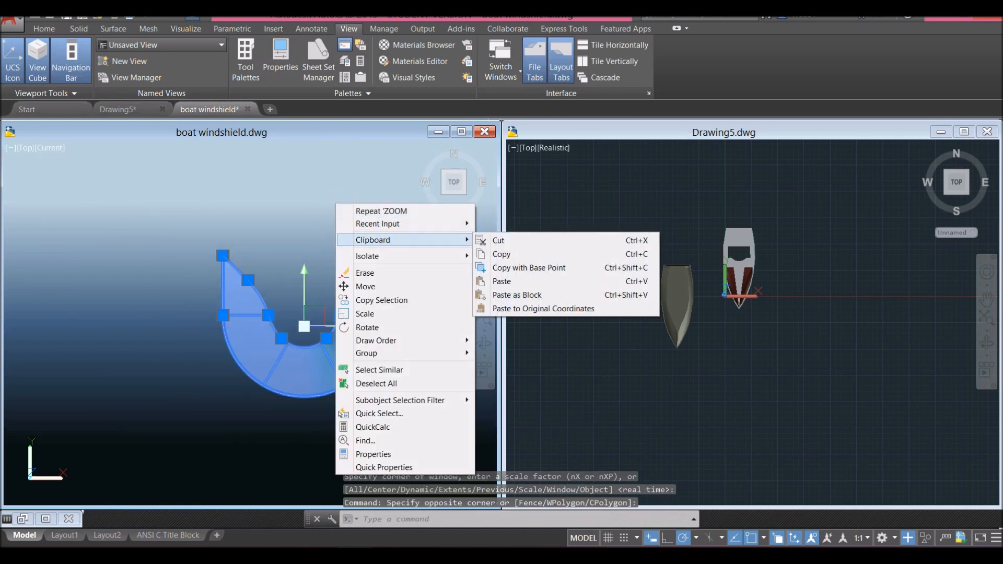
click(528, 267)
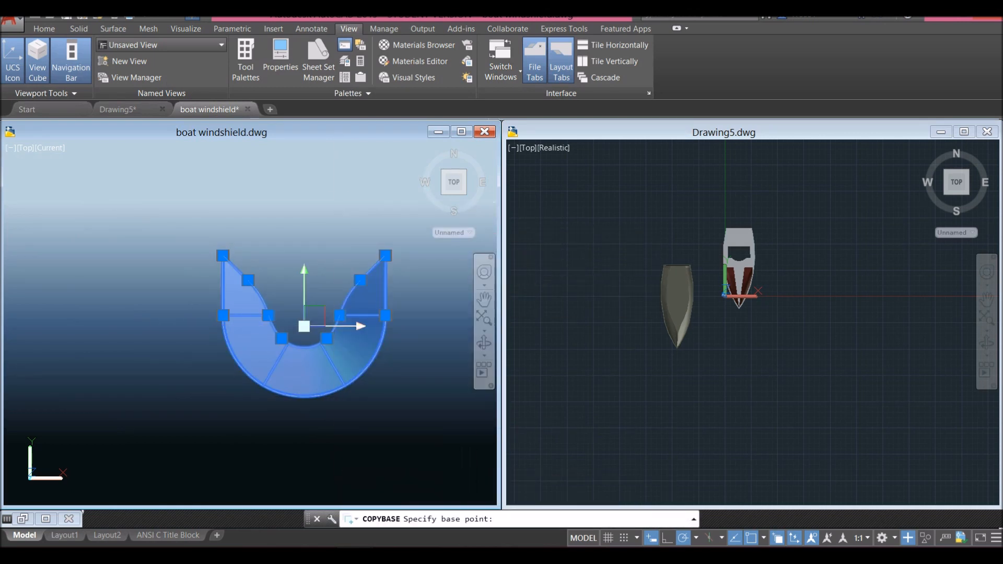
click(416, 352)
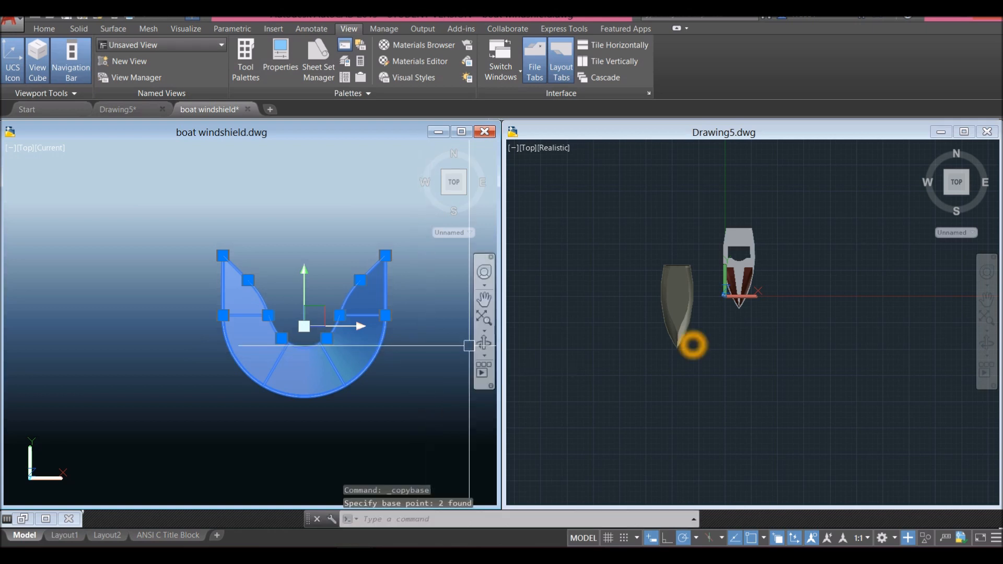
- Paste the windshield into Drawing5 in the free space beside the deck
click(754, 373)
scroll(760, 360, down, 2)
middle_drag(762, 368, 700, 339)
click(739, 320)
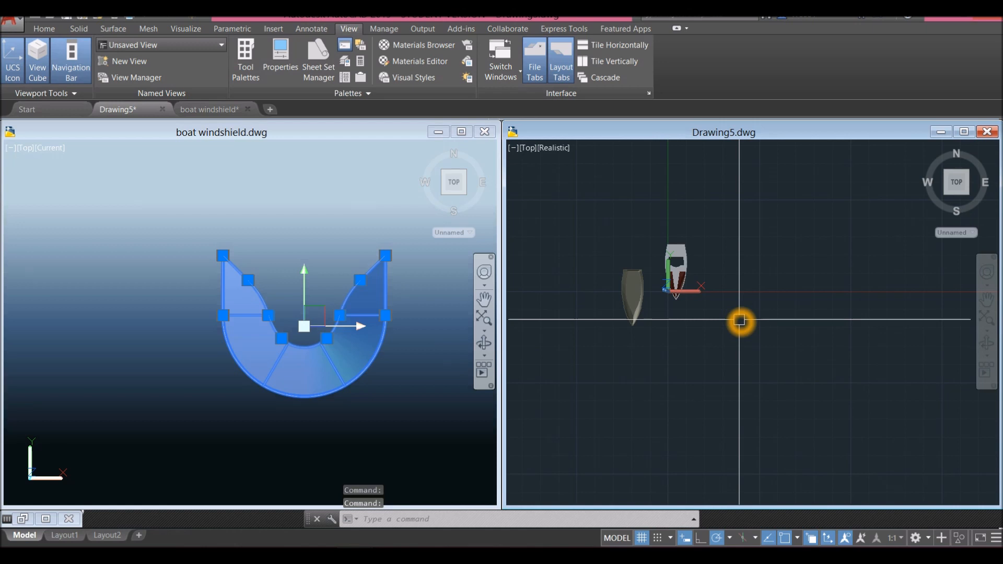
key(ctrl+v)
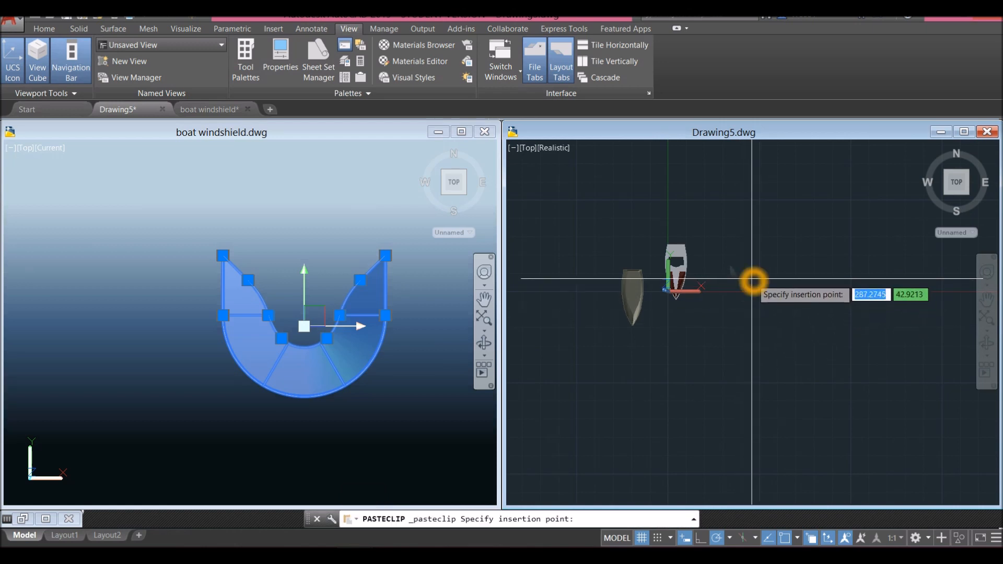
click(753, 281)
- Close the boat windshield drawing without saving changes and maximize Drawing5
click(376, 203)
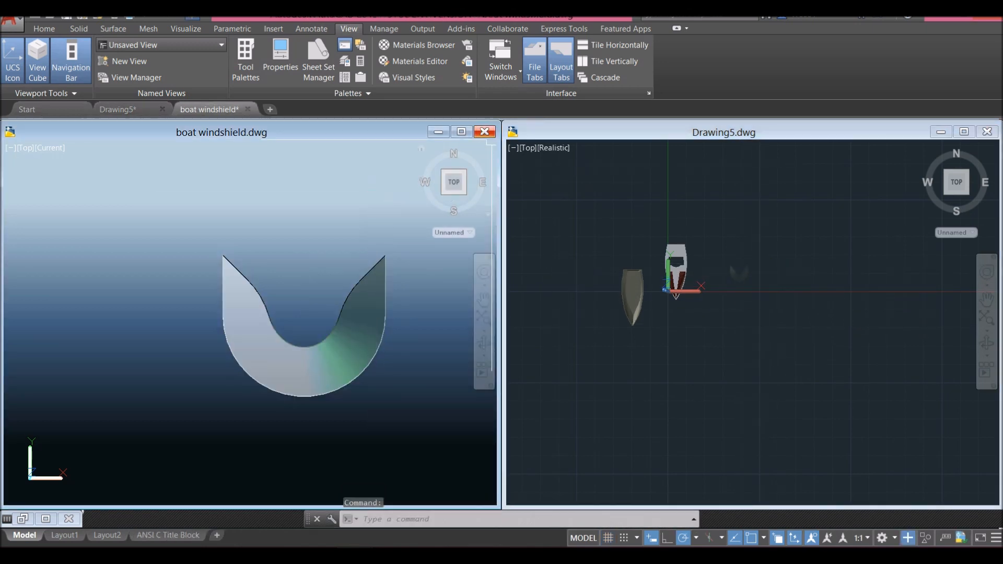
click(484, 131)
click(477, 312)
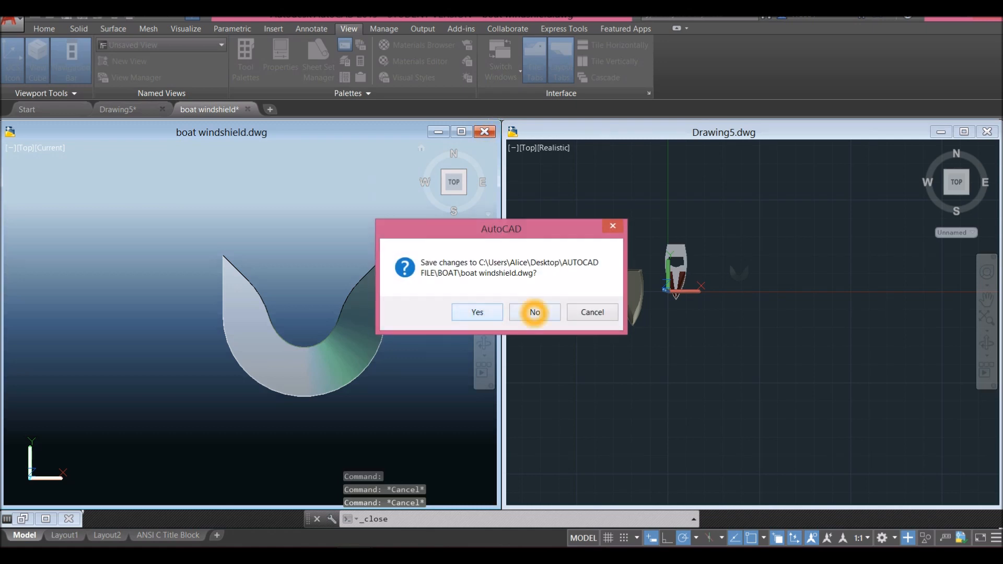
click(534, 312)
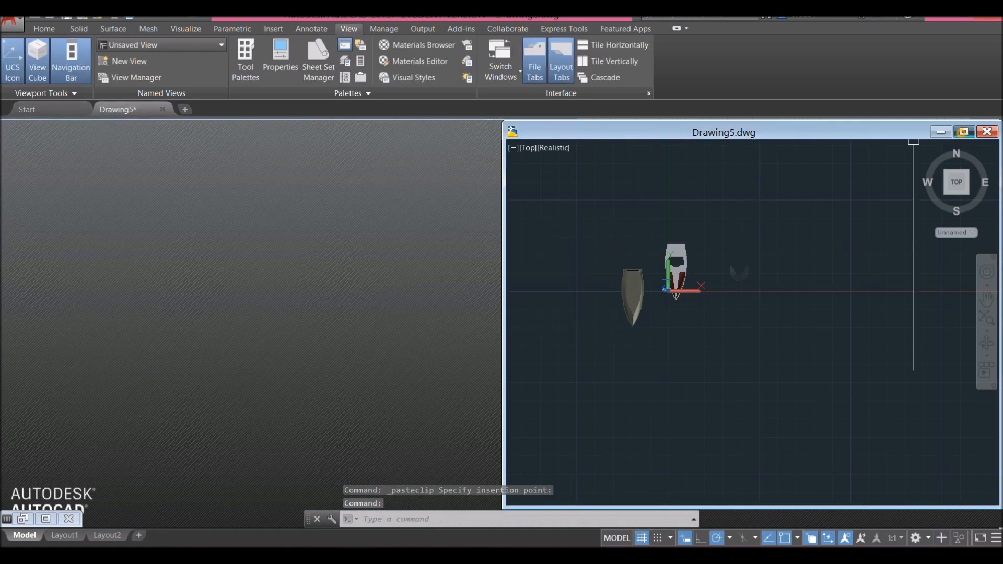
click(964, 131)
- Turn off the grid display in Drawing5
scroll(377, 312, up, 2)
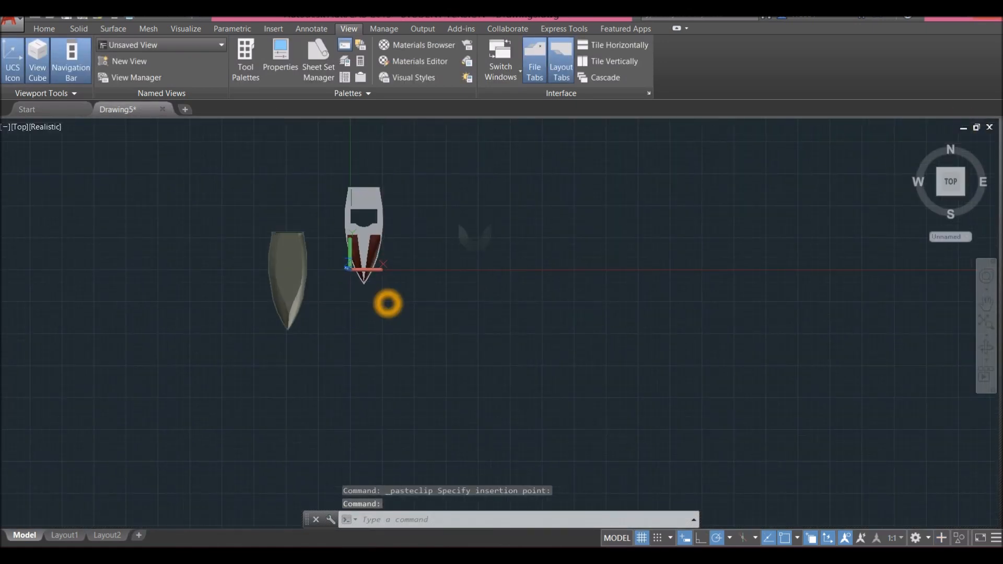
middle_drag(387, 303, 434, 340)
scroll(503, 321, up, 1)
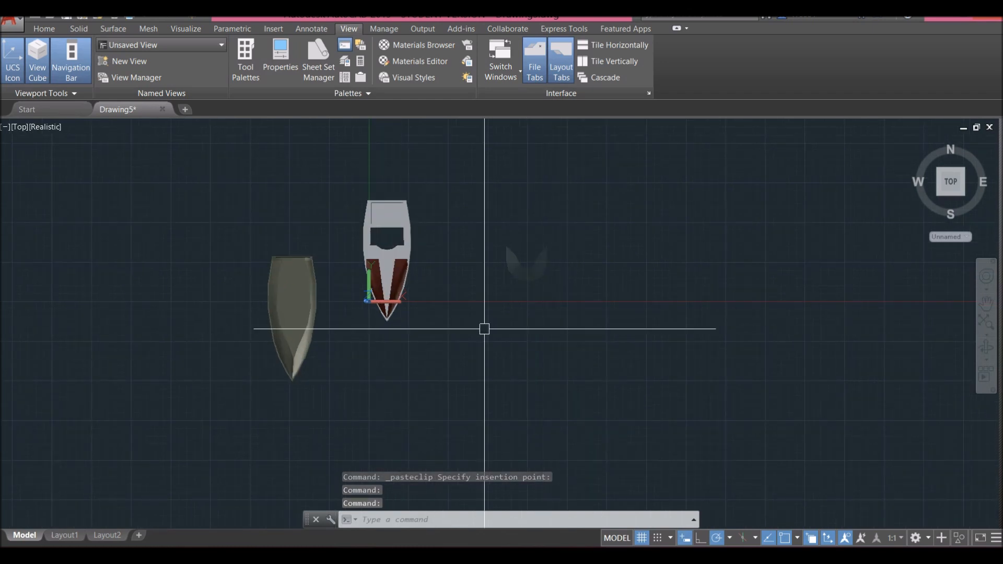
click(456, 313)
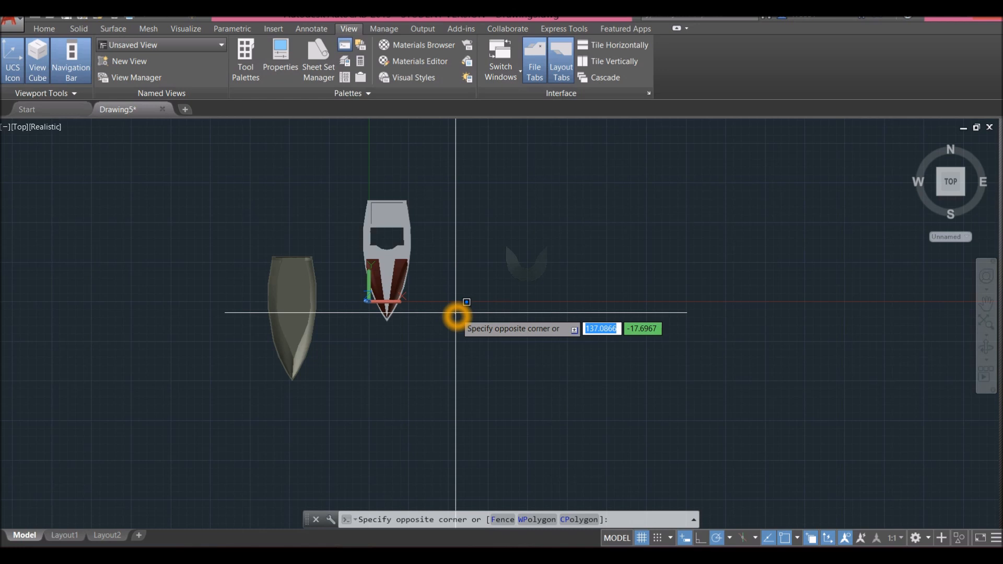
click(451, 313)
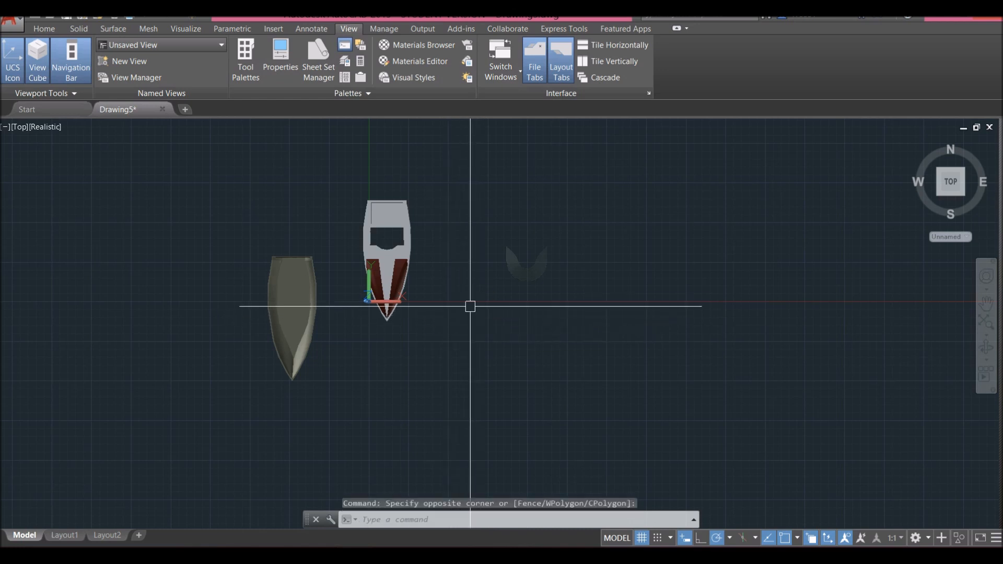
click(486, 331)
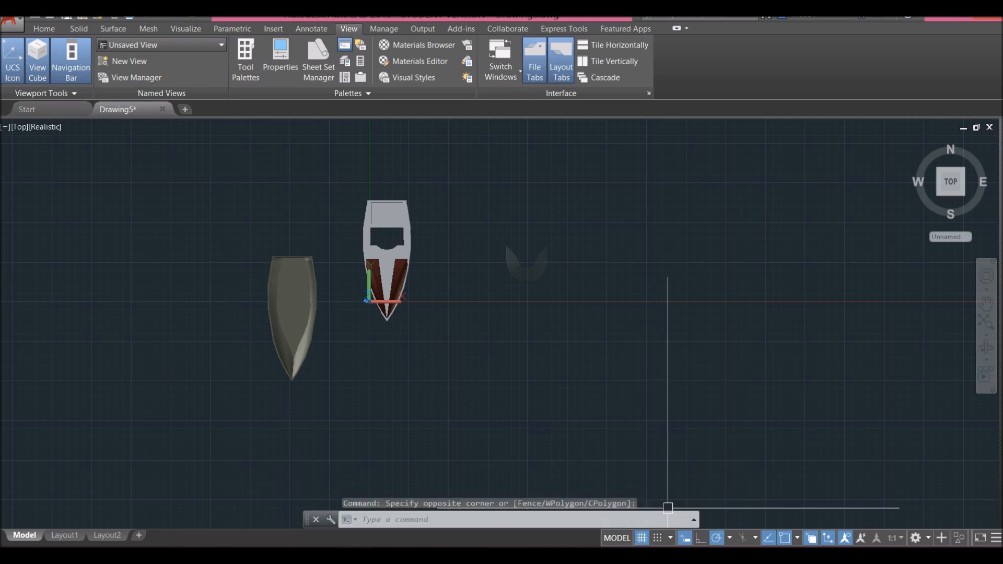
click(642, 538)
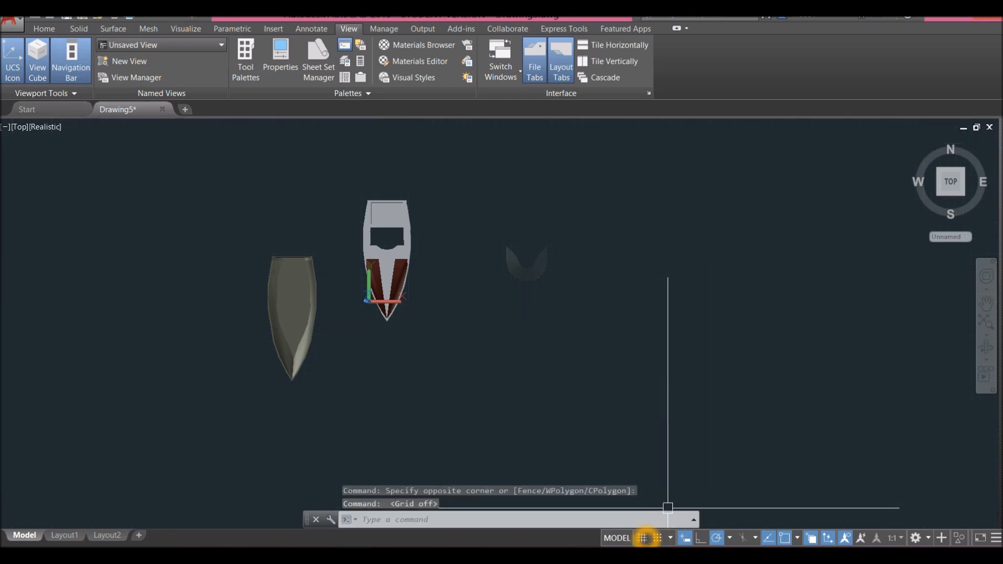
click(909, 278)
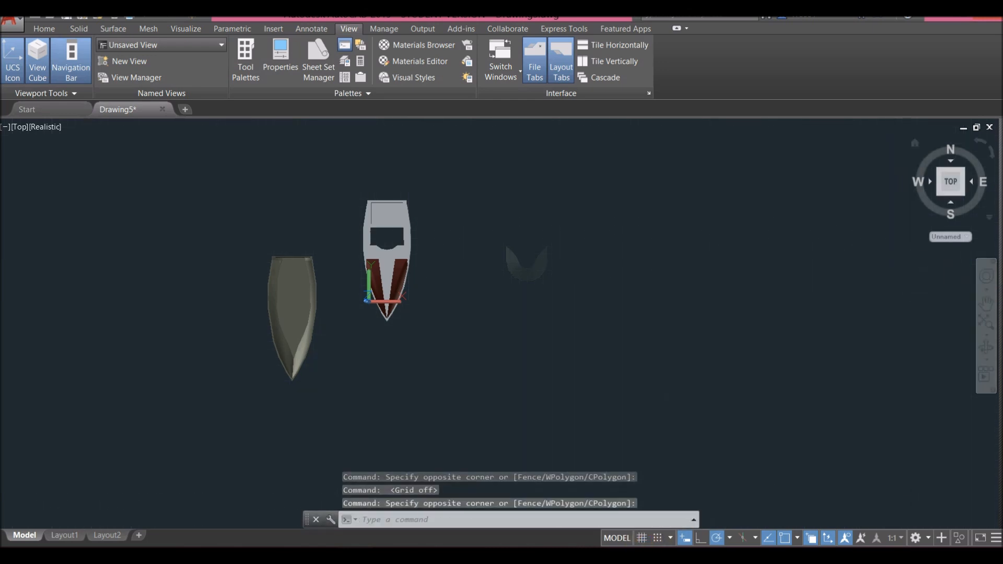
- Examine the deck's bow, side edge and stern up close from a low 3D viewpoint
right_click(991, 219)
click(882, 240)
shift+middle_drag(468, 261, 413, 167)
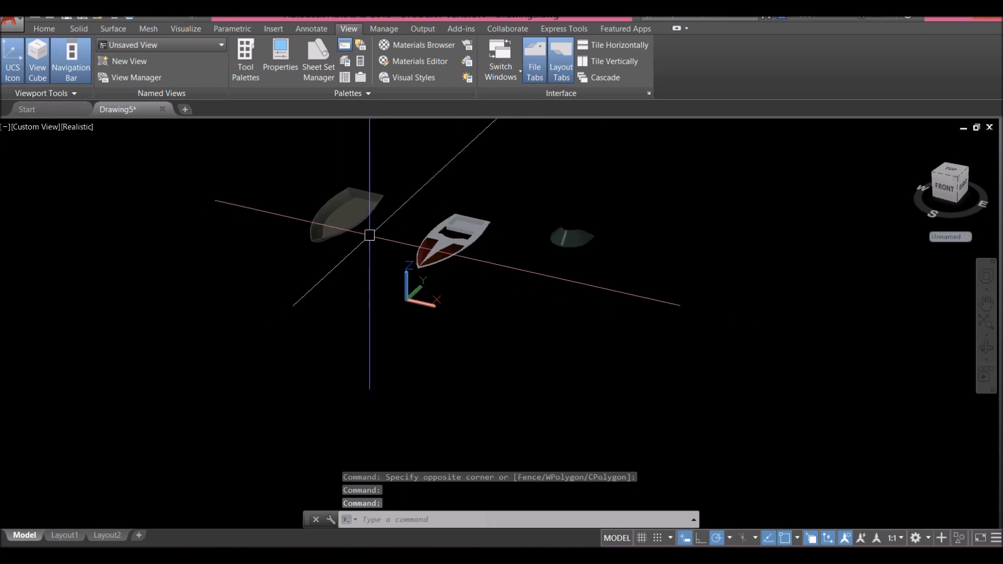
scroll(370, 234, up, 10)
middle_drag(370, 234, 332, 317)
scroll(332, 316, down, 1)
shift+middle_drag(490, 381, 473, 353)
scroll(473, 353, up, 6)
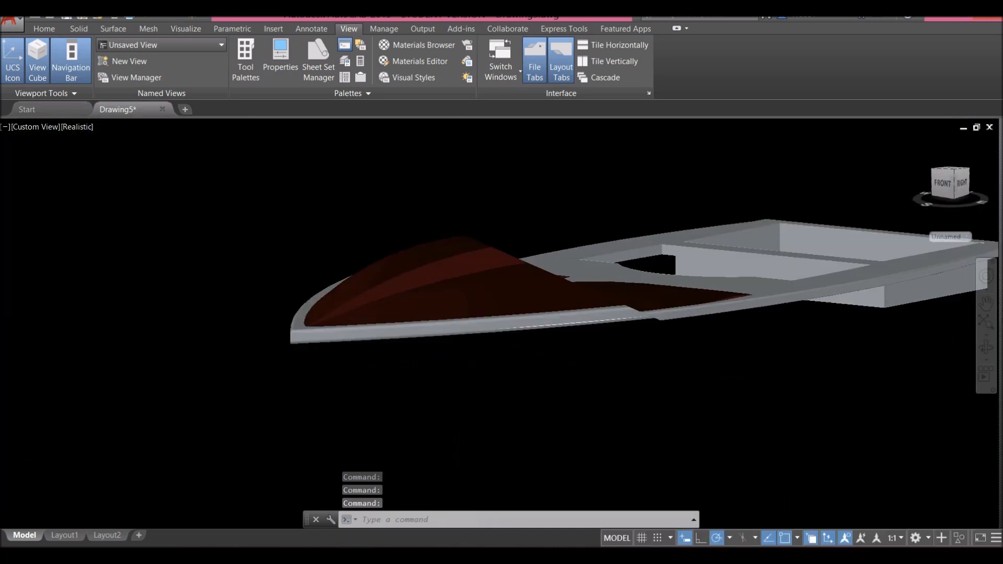
scroll(486, 340, down, 8)
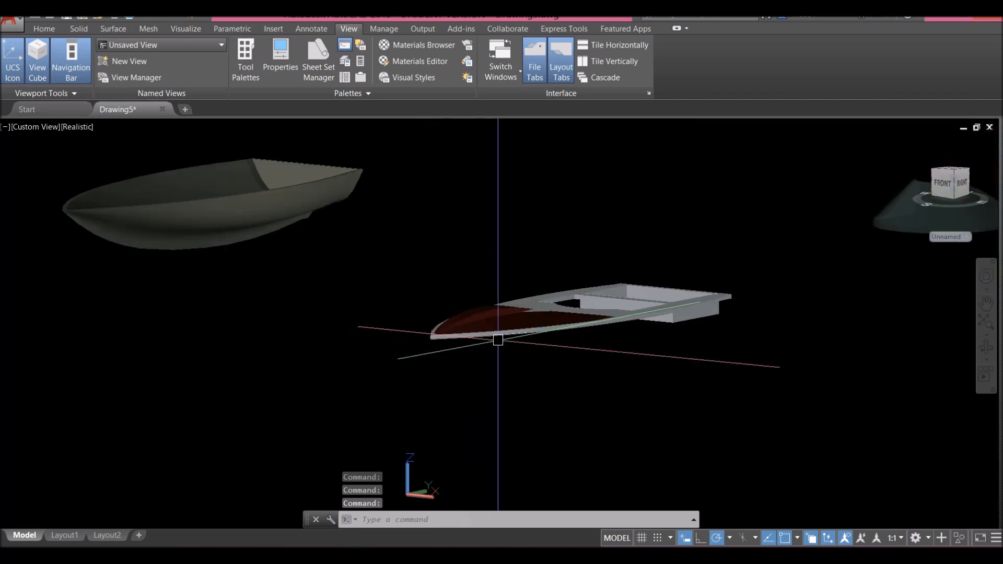
scroll(726, 307, up, 7)
shift+middle_drag(747, 317, 595, 340)
scroll(703, 340, up, 7)
scroll(706, 307, up, 2)
scroll(672, 322, down, 9)
- Use Delete Faces to remove the two narrow faces along the lower side edge of the deck, and exit solid editing
click(44, 28)
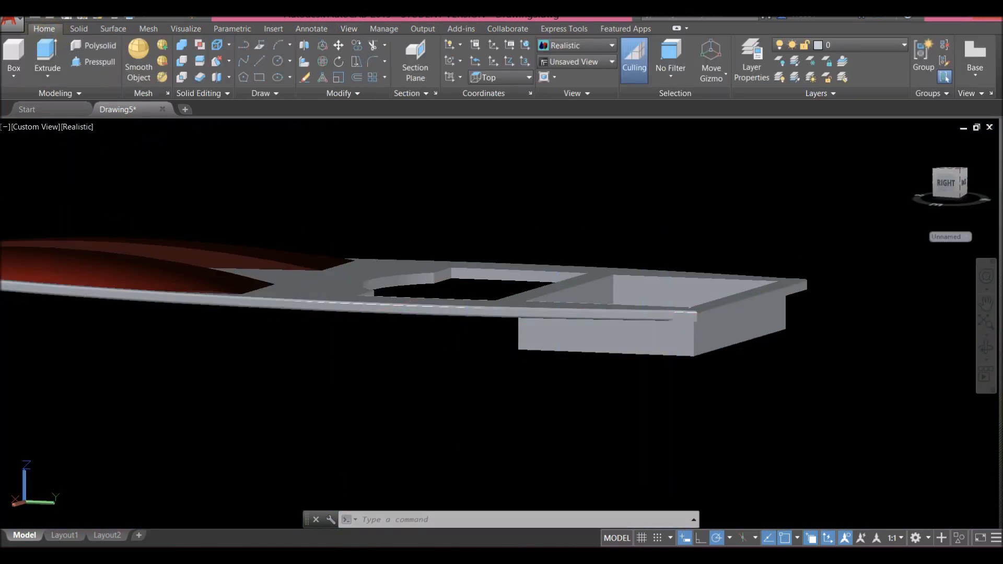
click(228, 61)
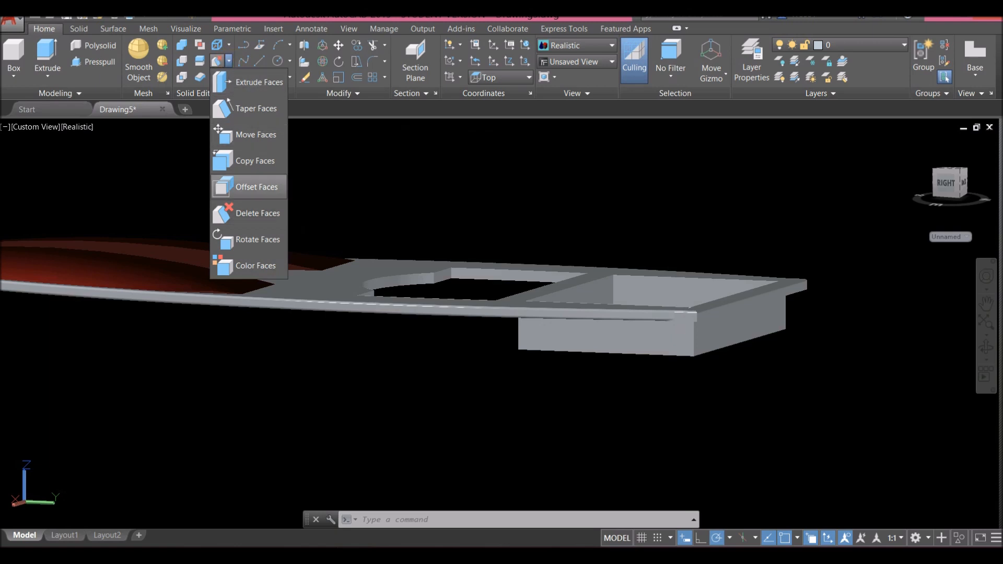
click(243, 213)
scroll(394, 195, up, 2)
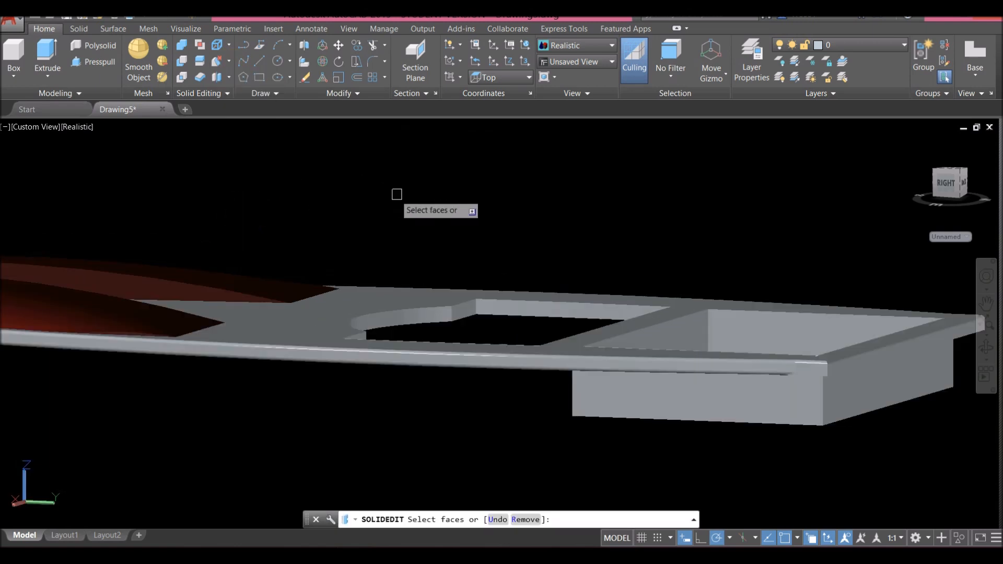
scroll(510, 186, up, 5)
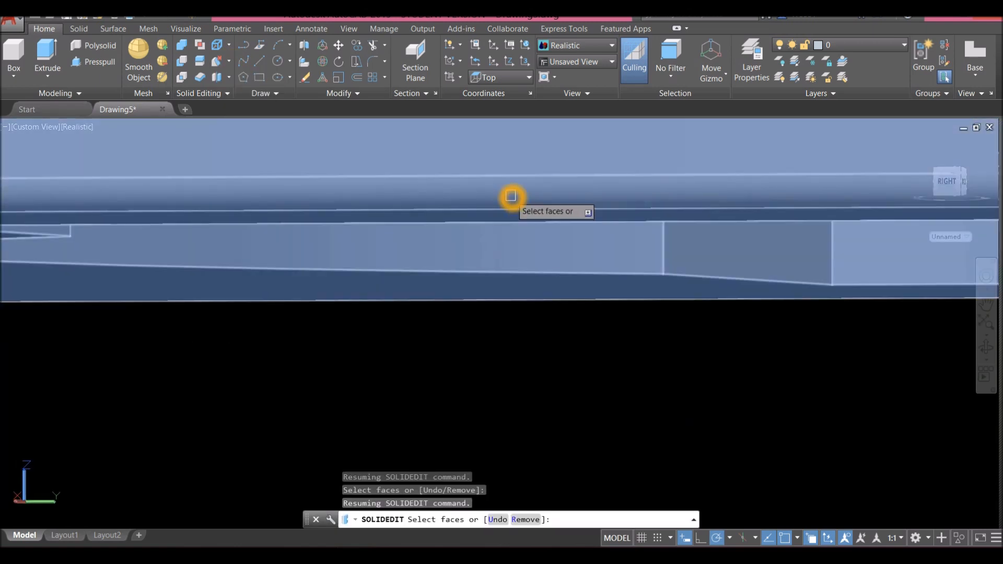
click(510, 196)
scroll(510, 196, down, 4)
middle_drag(742, 197, 364, 238)
scroll(645, 230, up, 4)
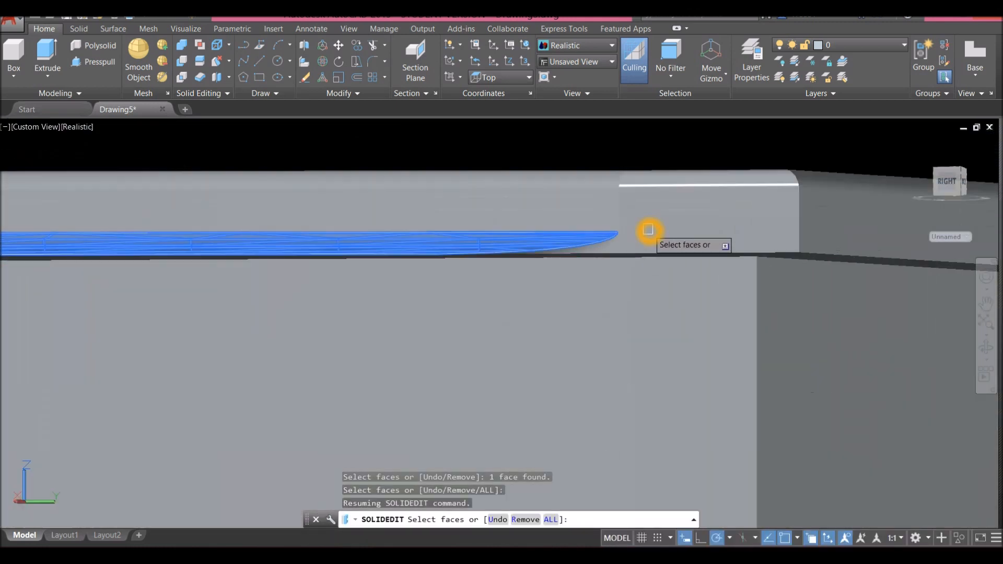
click(554, 266)
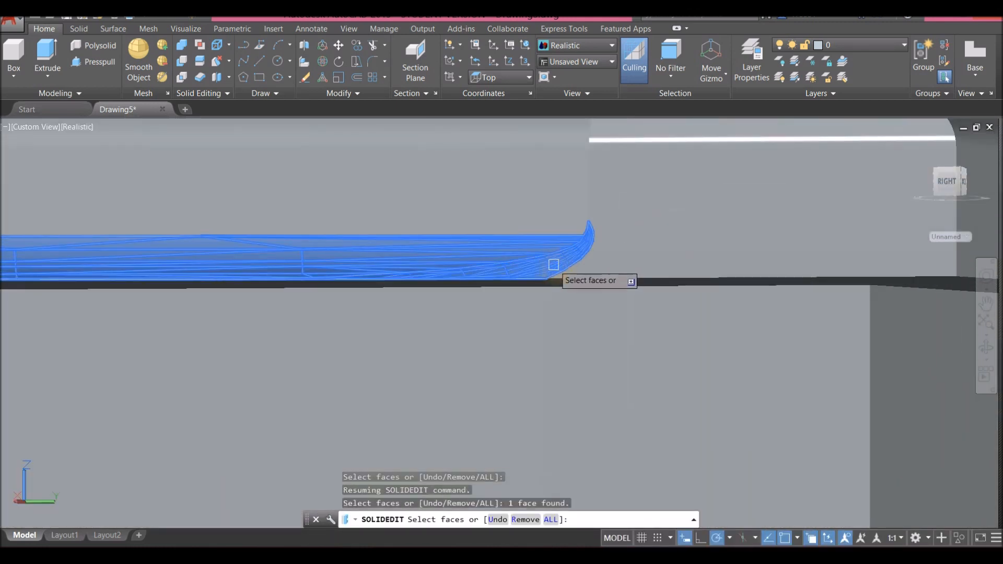
scroll(555, 262, down, 3)
right_click(599, 208)
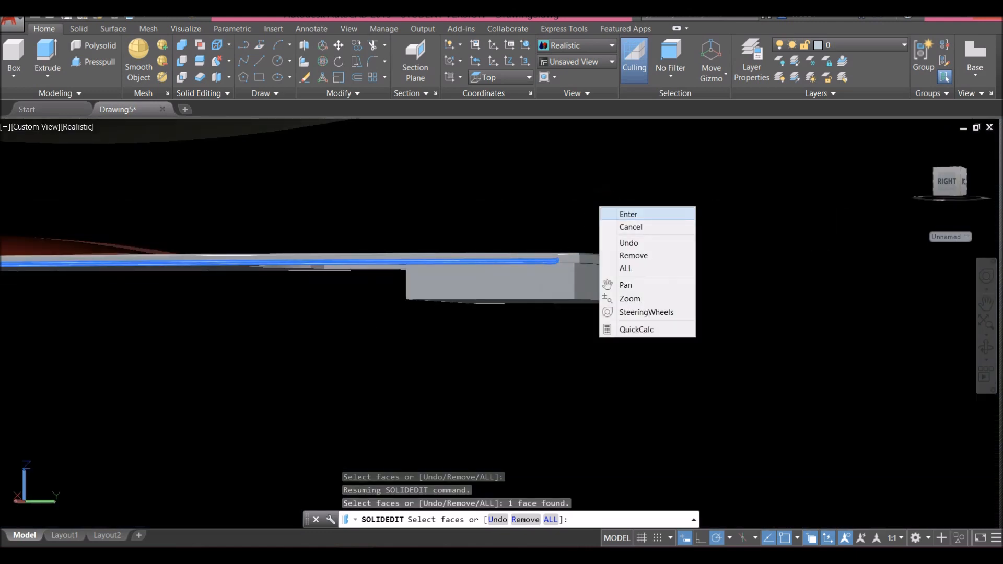
click(622, 216)
right_click(621, 217)
click(634, 225)
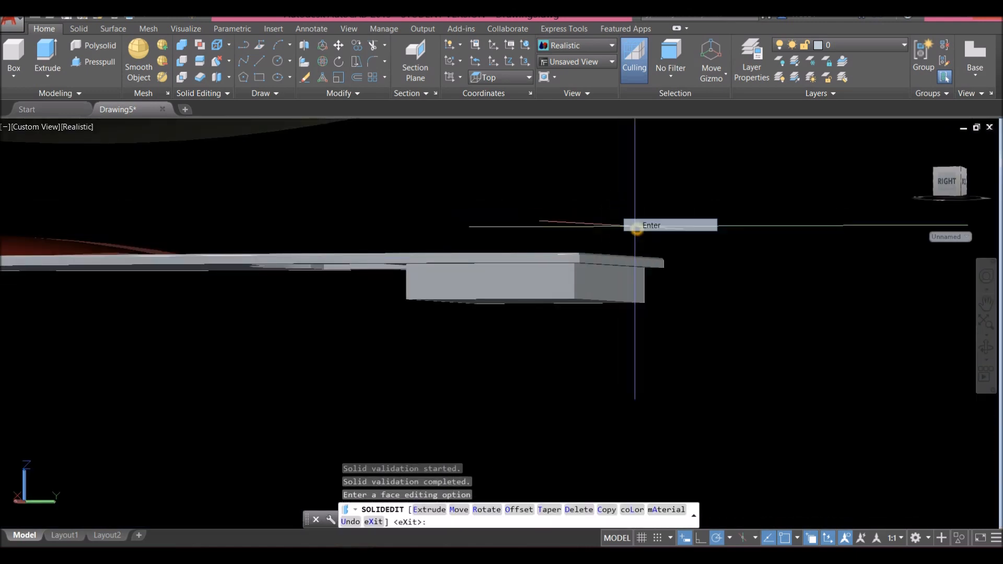
click(660, 313)
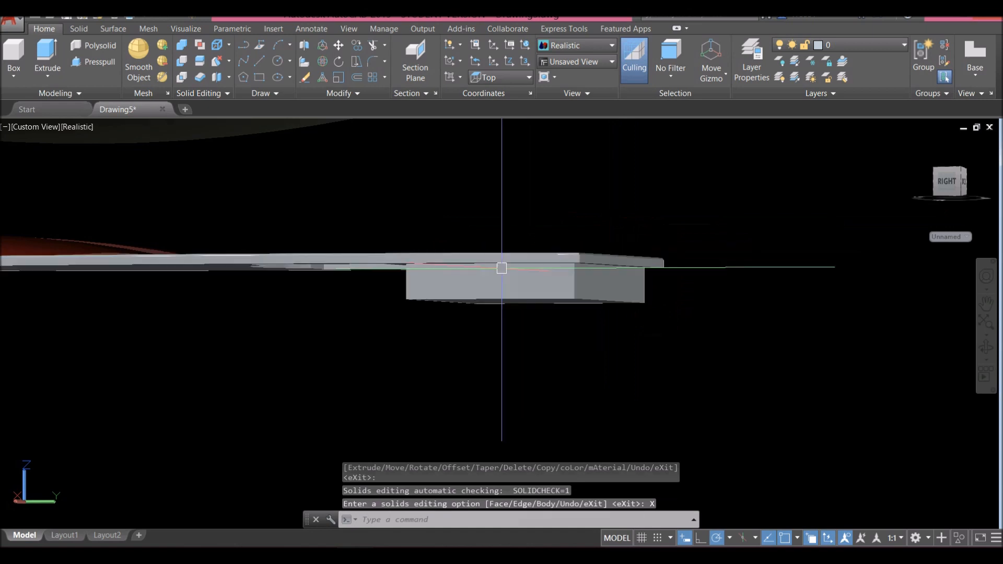
- Move the whole deck from the lower stern corner of its outer rim onto the hull's matching upper stern corner
scroll(499, 257, up, 5)
shift+middle_drag(499, 257, 473, 294)
scroll(500, 254, down, 8)
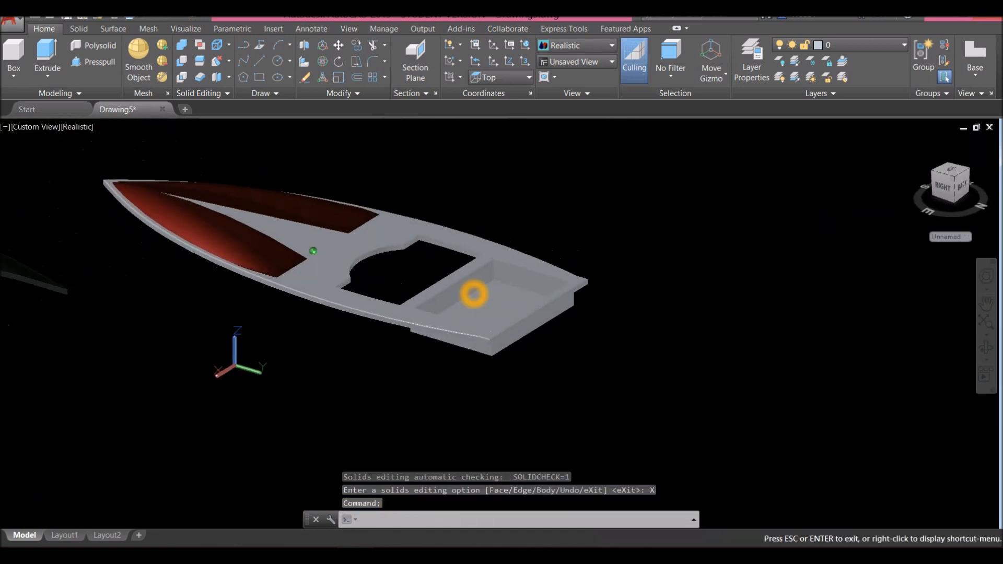
click(552, 357)
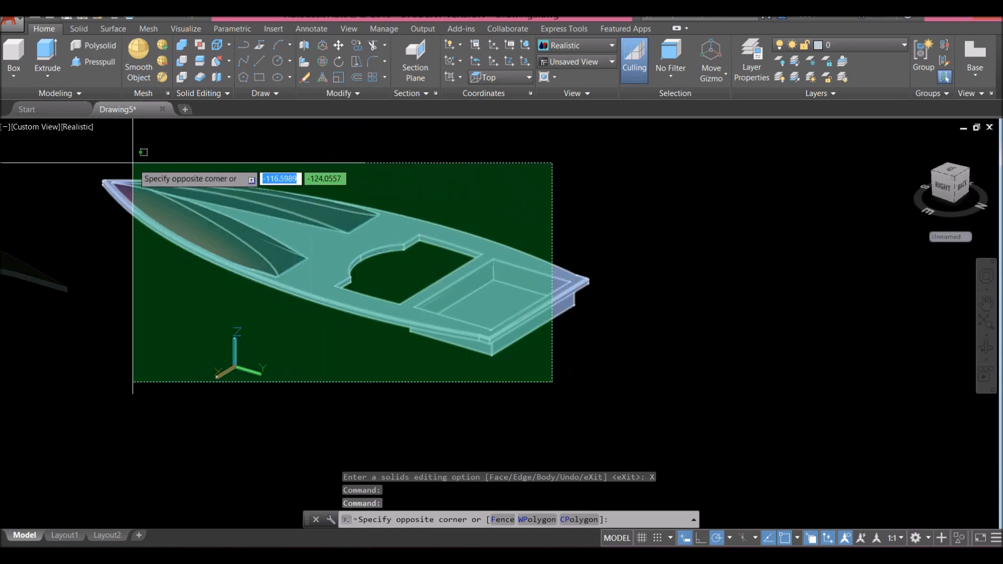
click(112, 183)
right_click(653, 182)
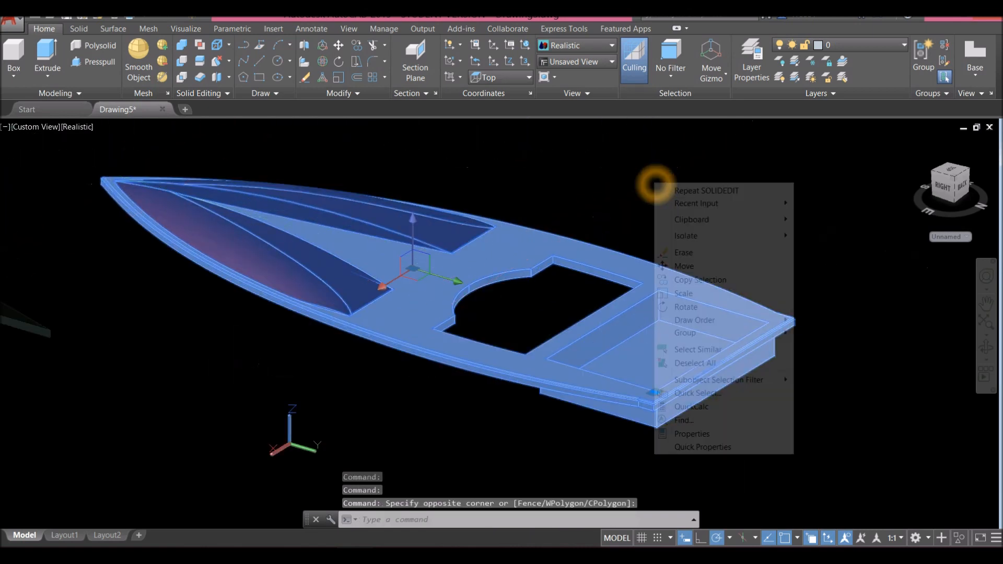
click(682, 266)
scroll(664, 468, up, 8)
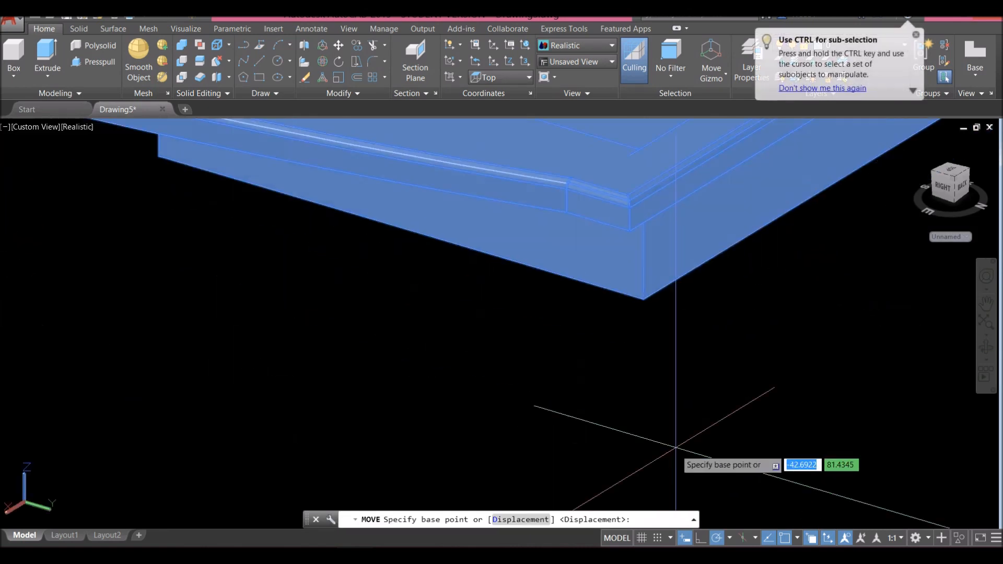
middle_drag(709, 374, 689, 404)
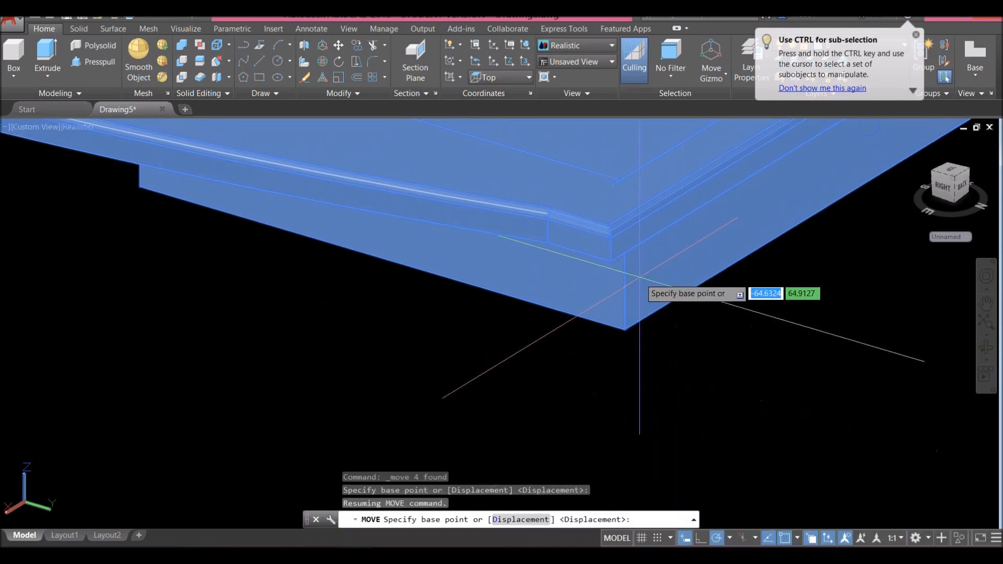
scroll(638, 277, up, 3)
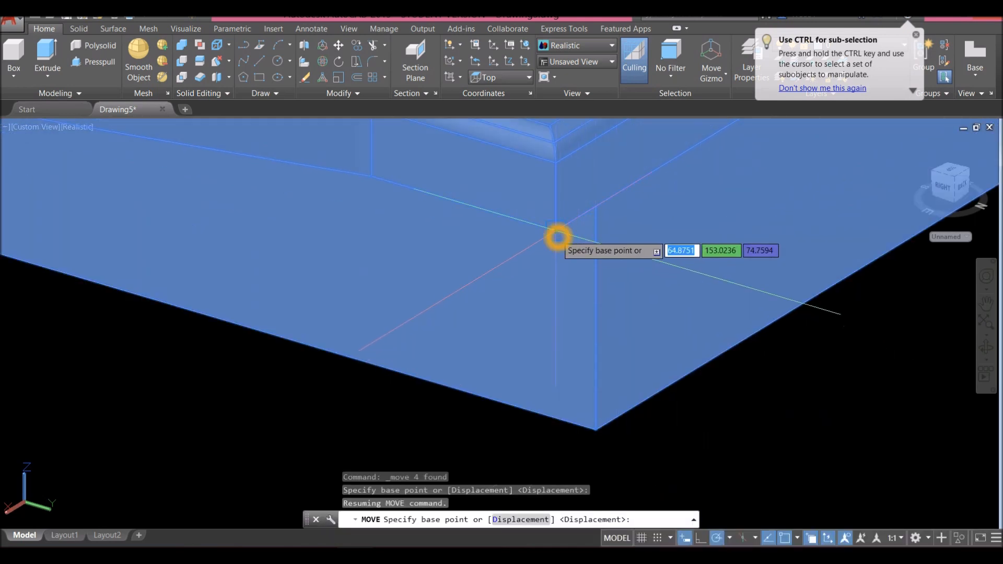
click(558, 237)
scroll(556, 243, down, 8)
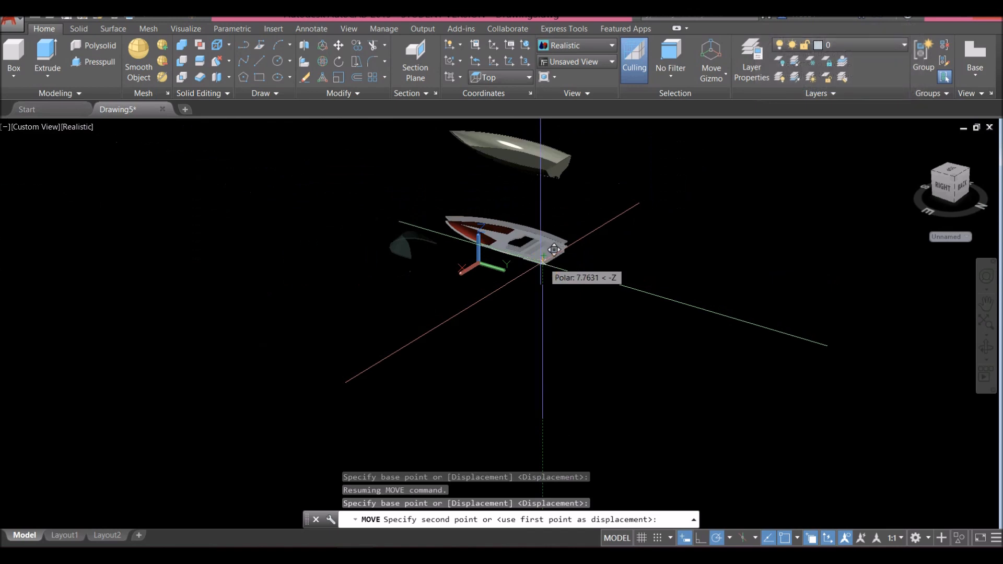
scroll(564, 149, up, 10)
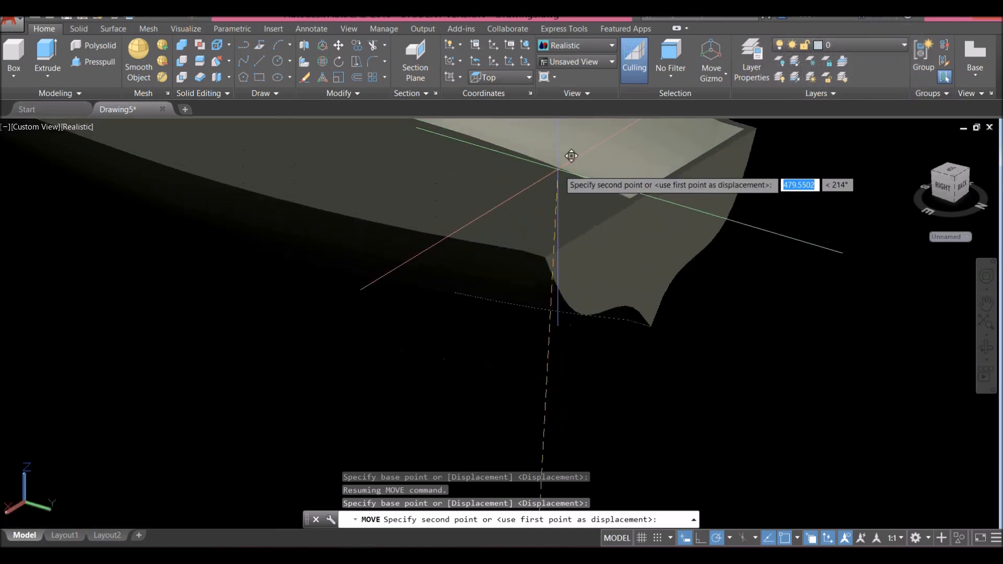
scroll(556, 239, up, 2)
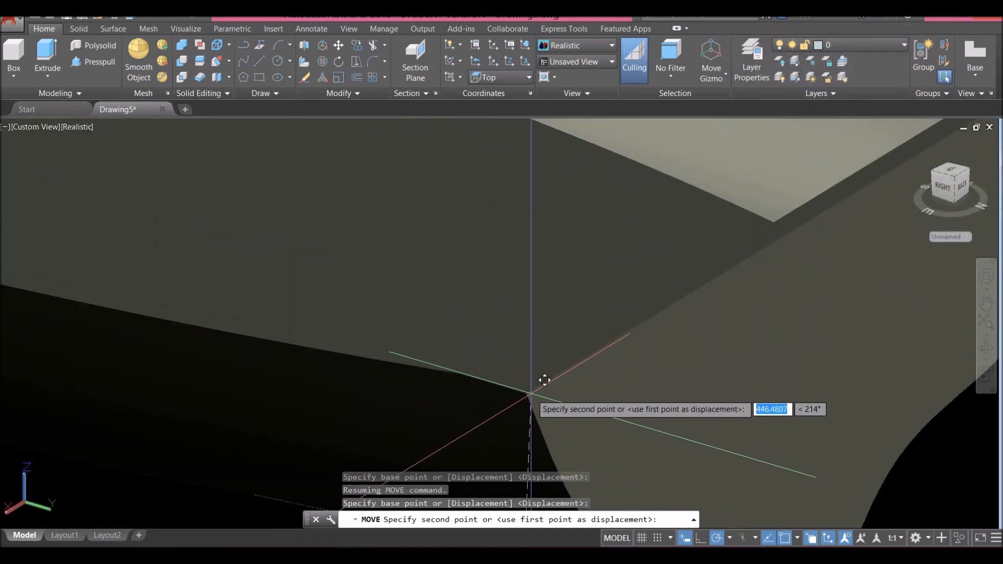
scroll(526, 397, down, 10)
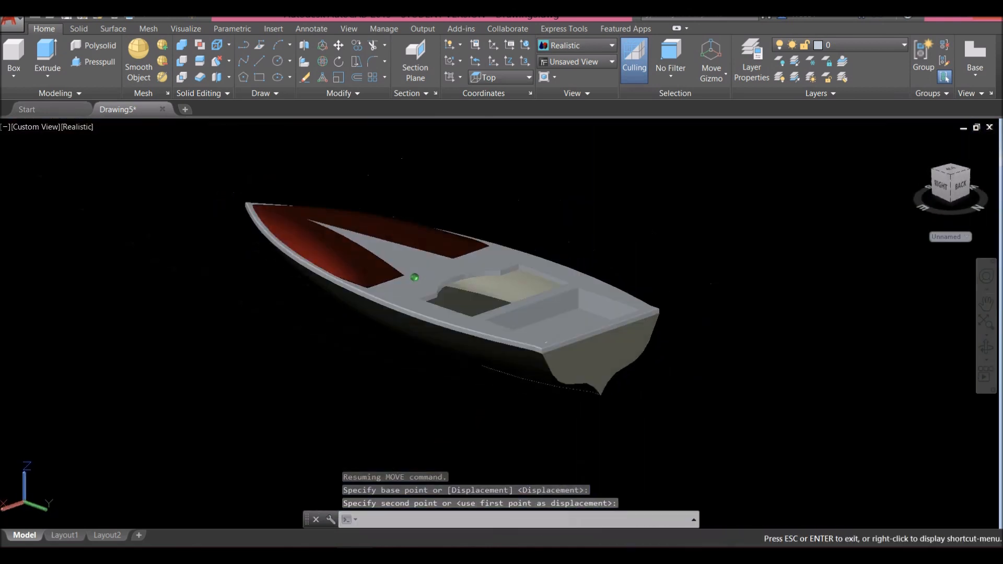
- Examine how the deck sits on the hull at the stern and bow
shift+middle_drag(558, 349, 731, 345)
scroll(552, 343, up, 9)
scroll(551, 342, down, 9)
middle_click(731, 345)
middle_click(731, 344)
middle_drag(74, 404, 526, 280)
scroll(526, 280, up, 15)
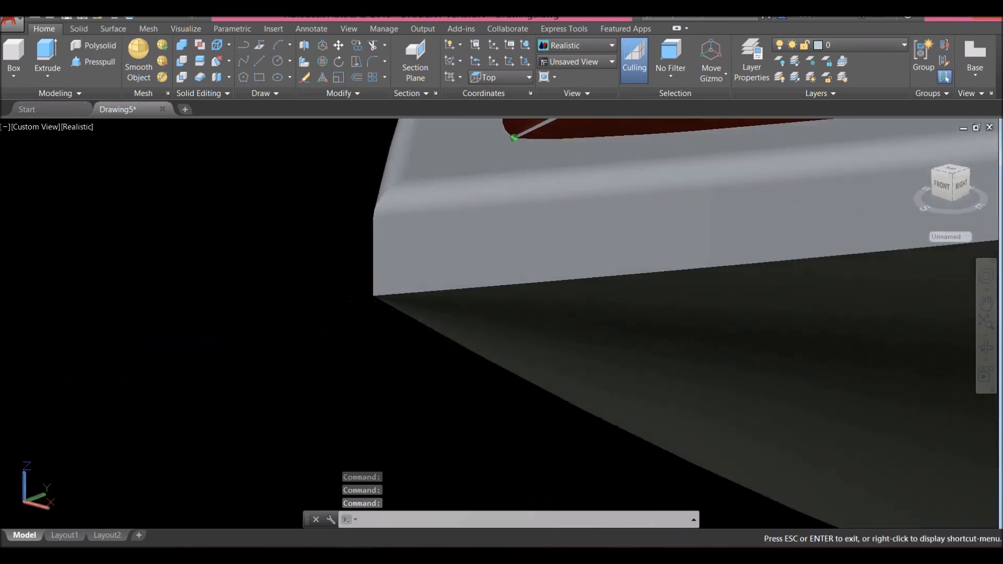
shift+middle_drag(502, 308, 679, 272)
scroll(615, 294, down, 12)
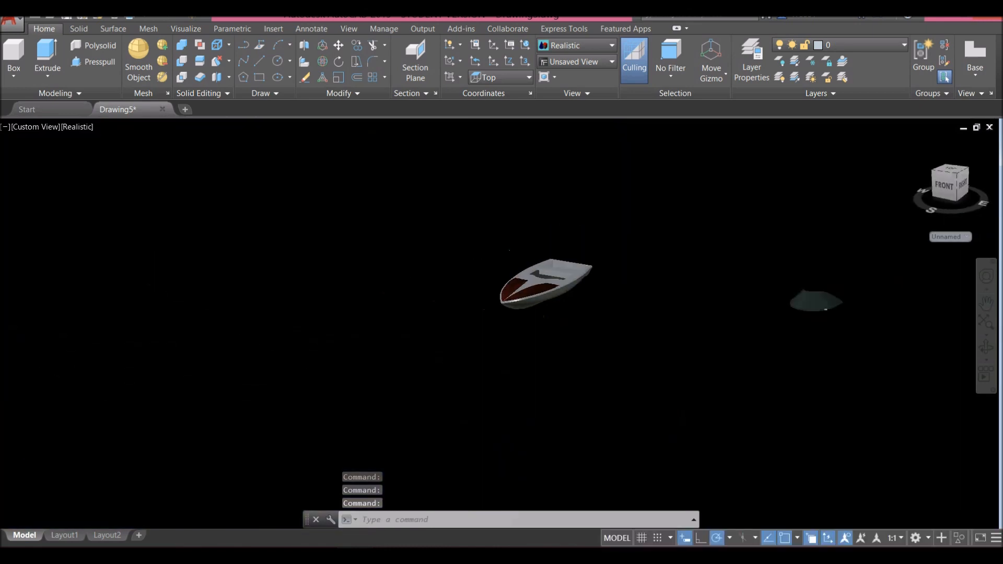
- Change the visual style to Shaded with edges with the windshield in view
middle_drag(744, 247, 452, 236)
scroll(491, 236, down, 2)
scroll(534, 256, up, 8)
shift+middle_drag(534, 257, 421, 353)
scroll(421, 354, up, 5)
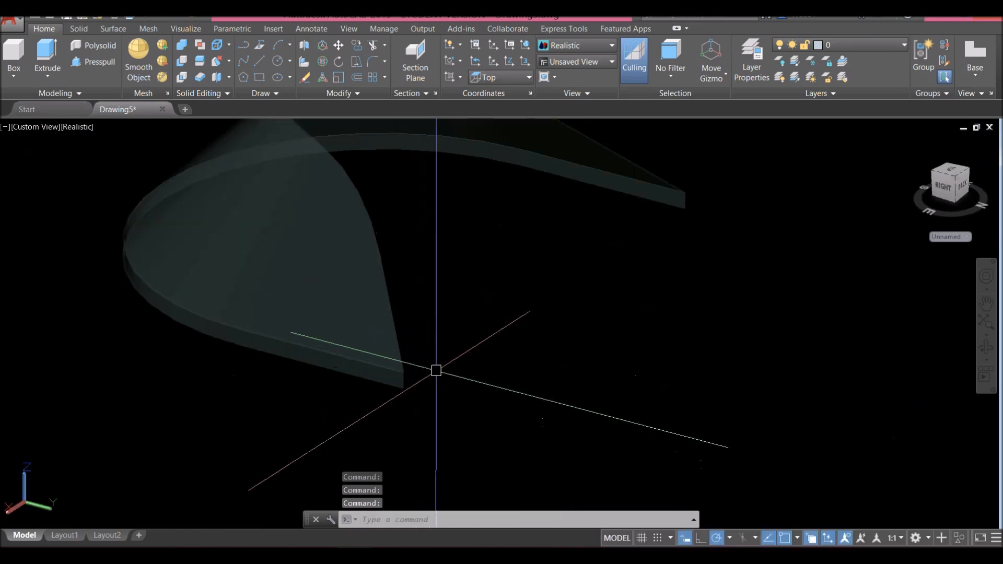
click(77, 127)
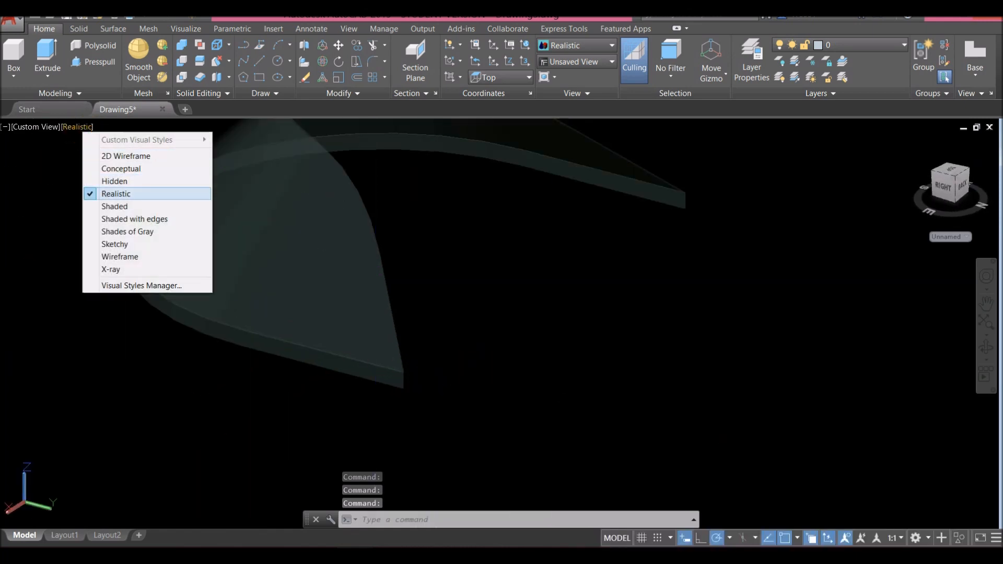
click(123, 219)
scroll(414, 262, down, 3)
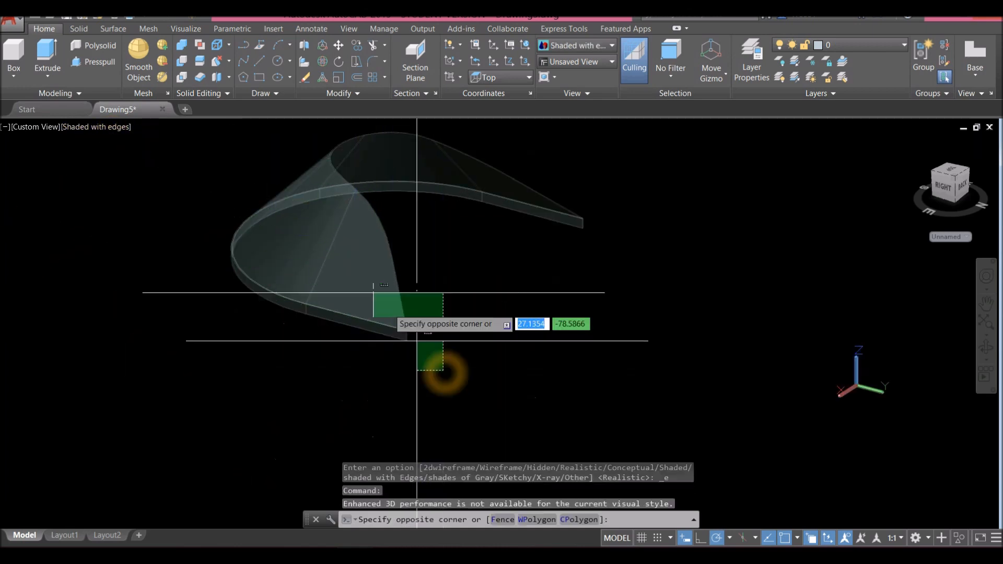
click(218, 192)
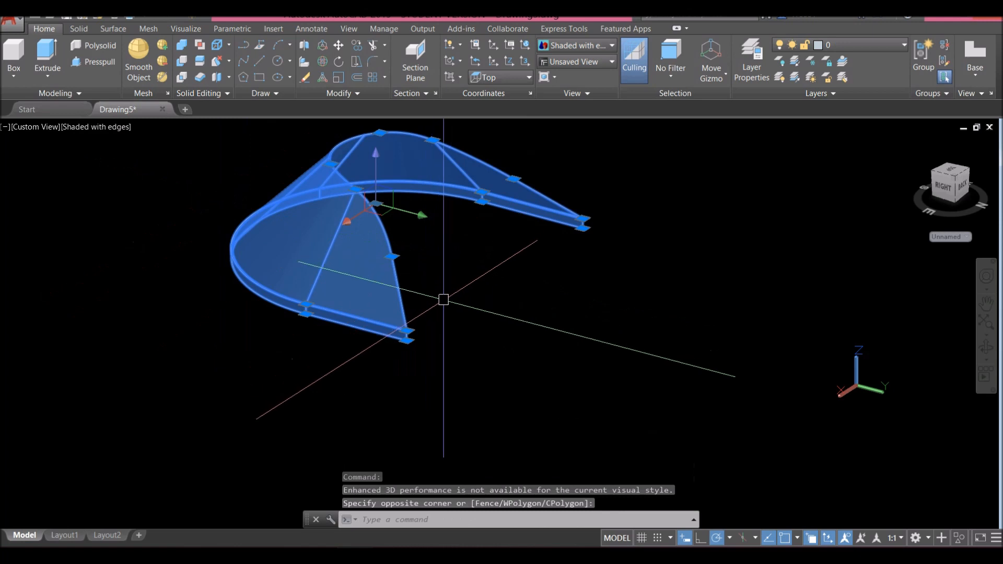
scroll(444, 300, up, 5)
key(Escape)
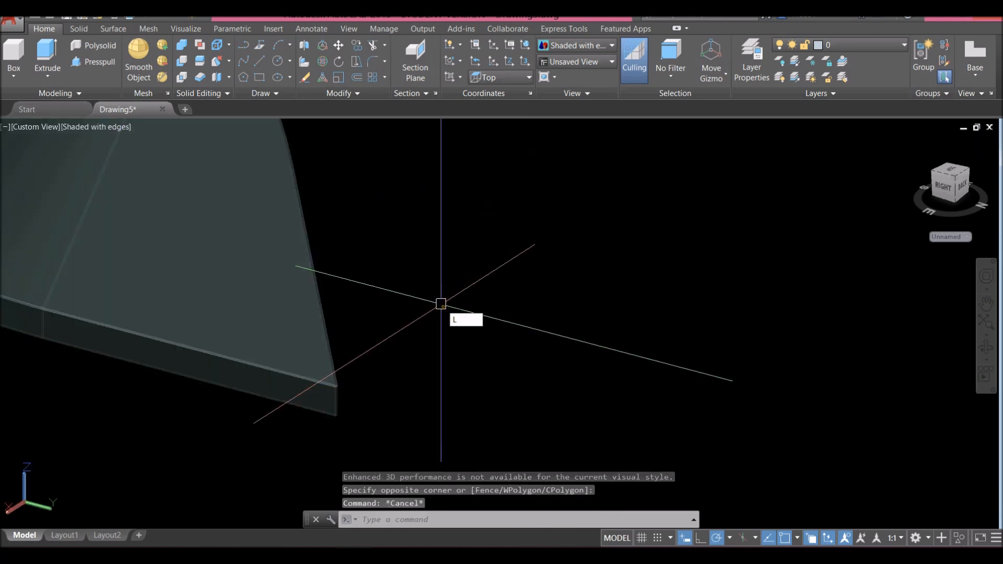
- Draw a straight line joining the two lower rear corners of the windshield
key(Return)
scroll(347, 412, up, 10)
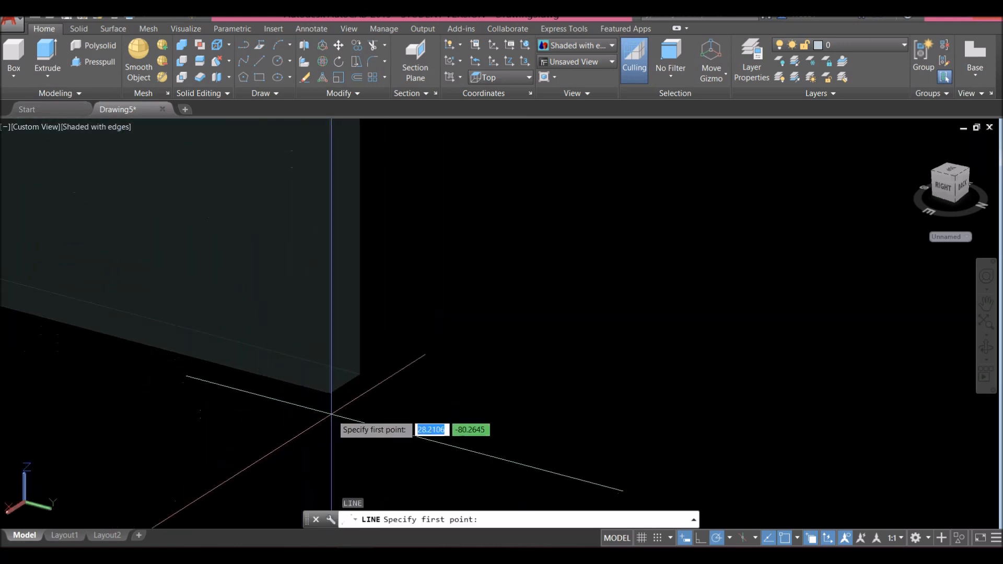
scroll(330, 394, down, 8)
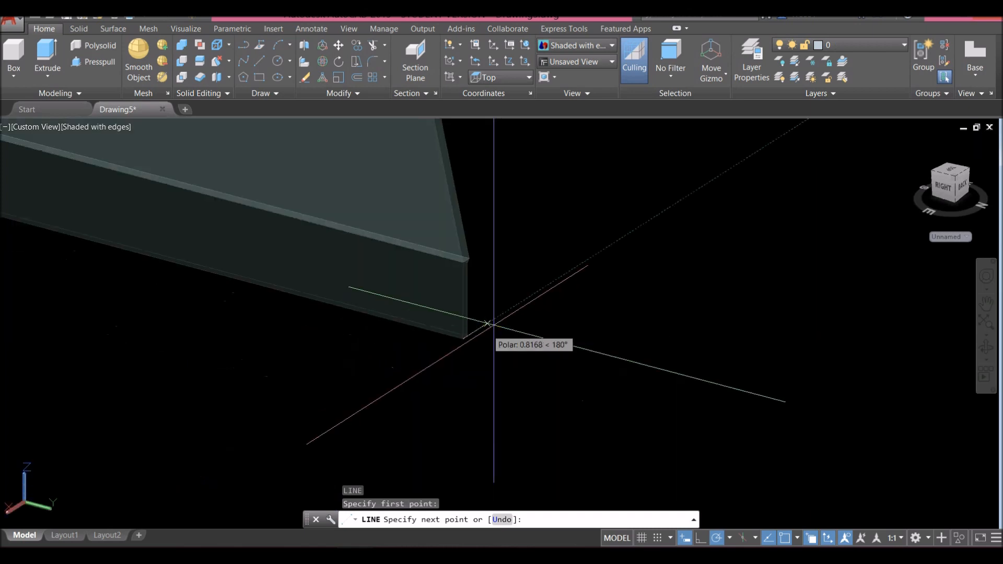
middle_drag(803, 202, 792, 210)
scroll(545, 257, down, 3)
scroll(689, 217, up, 6)
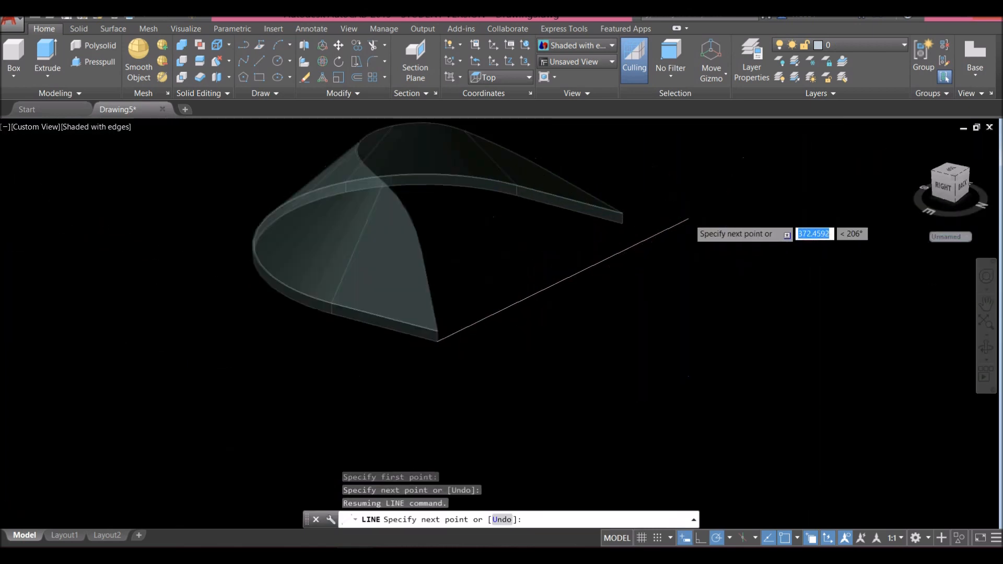
scroll(501, 222, up, 7)
scroll(600, 222, up, 4)
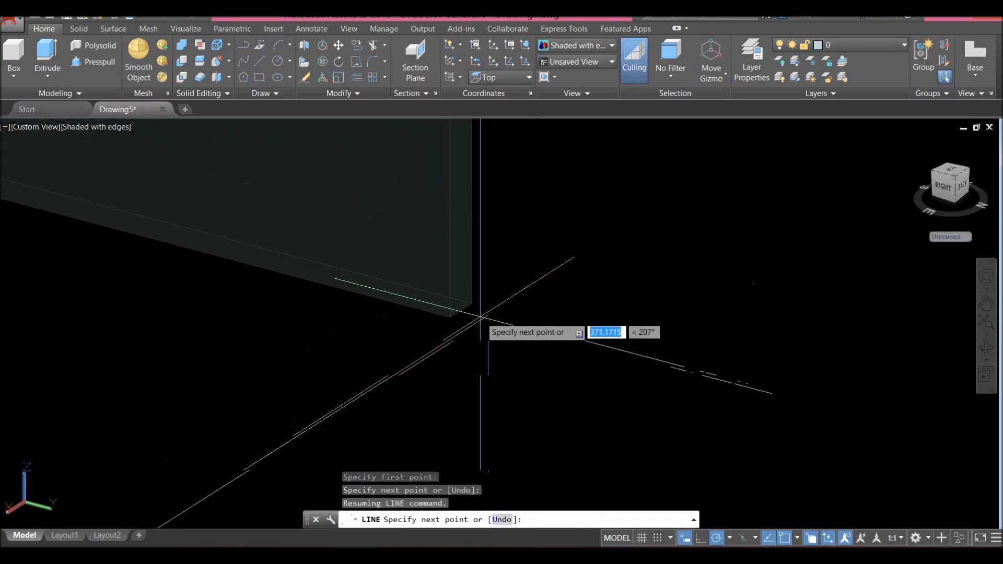
scroll(562, 238, down, 2)
right_click(565, 226)
click(582, 231)
- Move the windshield and its line from the line's midpoint to the mid between the two rear corners of the deck's cockpit opening
scroll(584, 236, down, 5)
scroll(584, 237, down, 2)
click(571, 289)
click(450, 177)
right_click(653, 181)
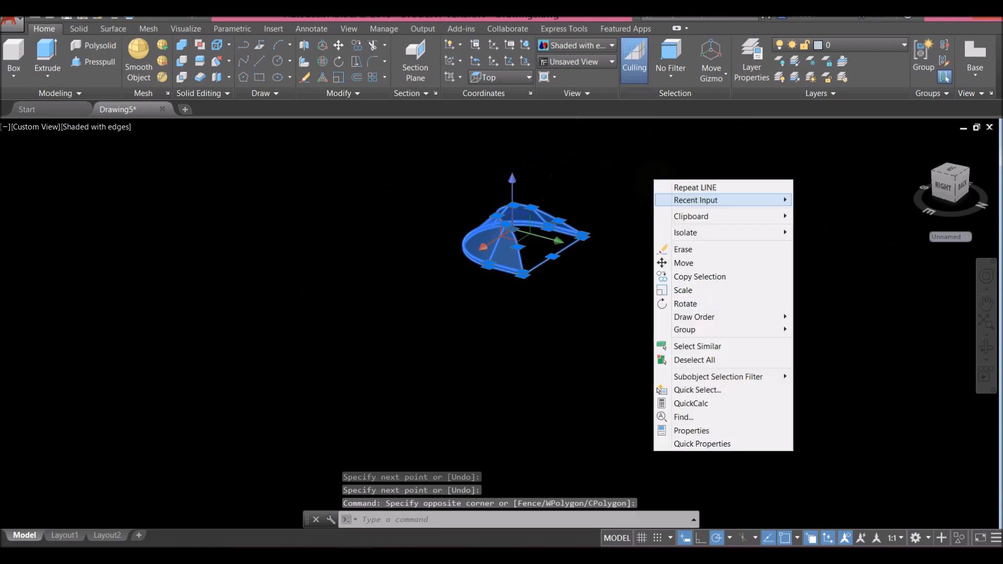
click(662, 263)
scroll(564, 247, up, 3)
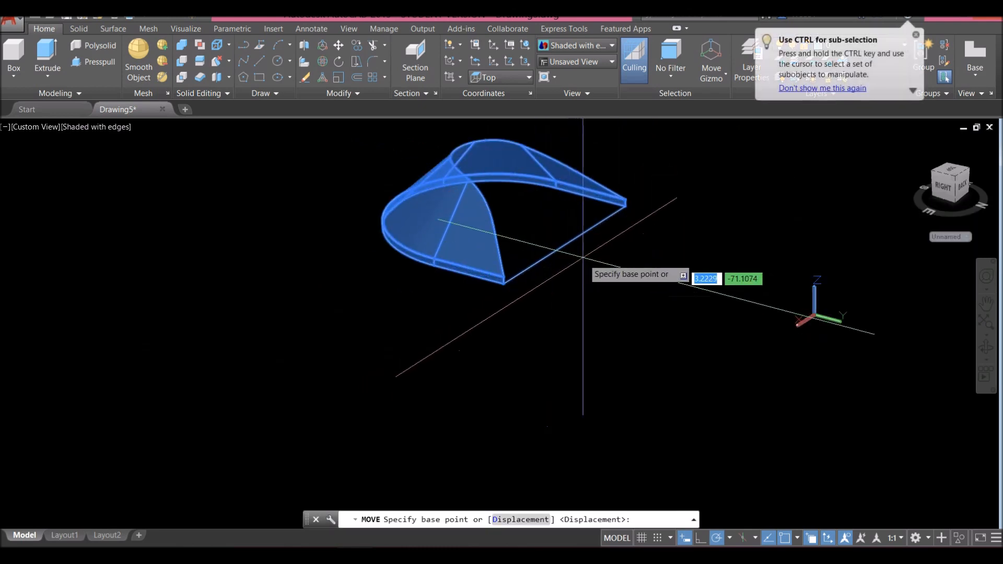
click(564, 247)
scroll(520, 266, down, 5)
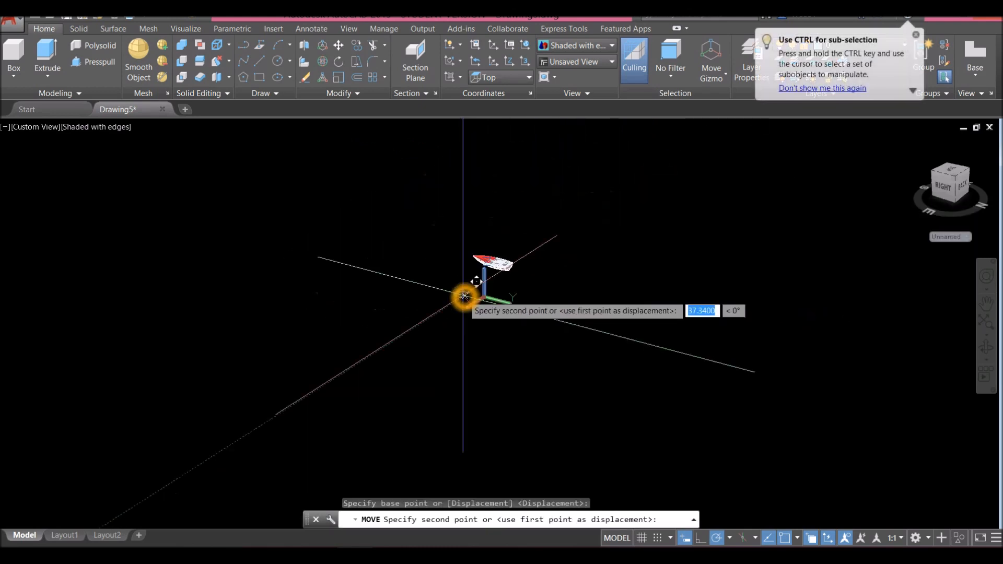
scroll(531, 261, up, 6)
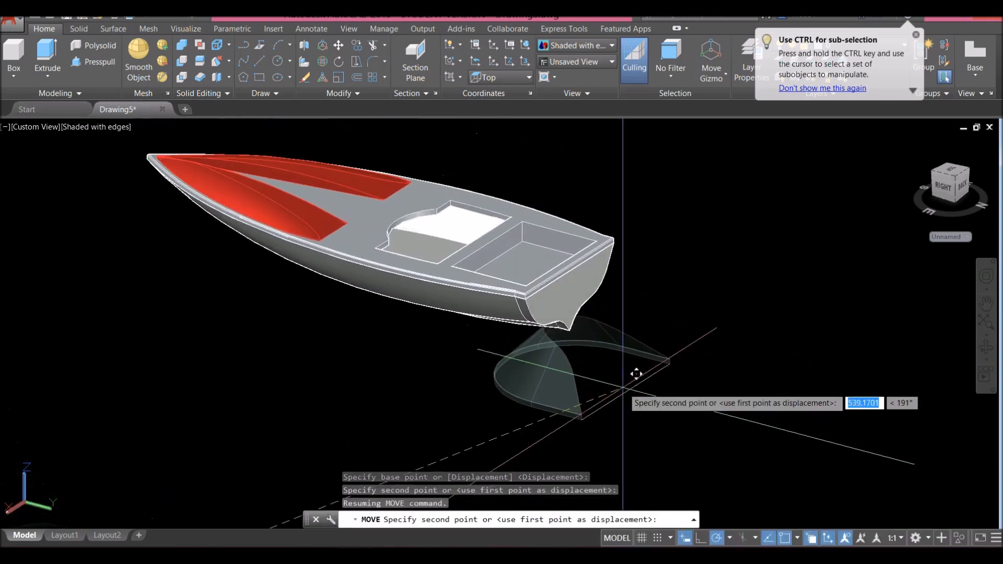
scroll(490, 159, up, 5)
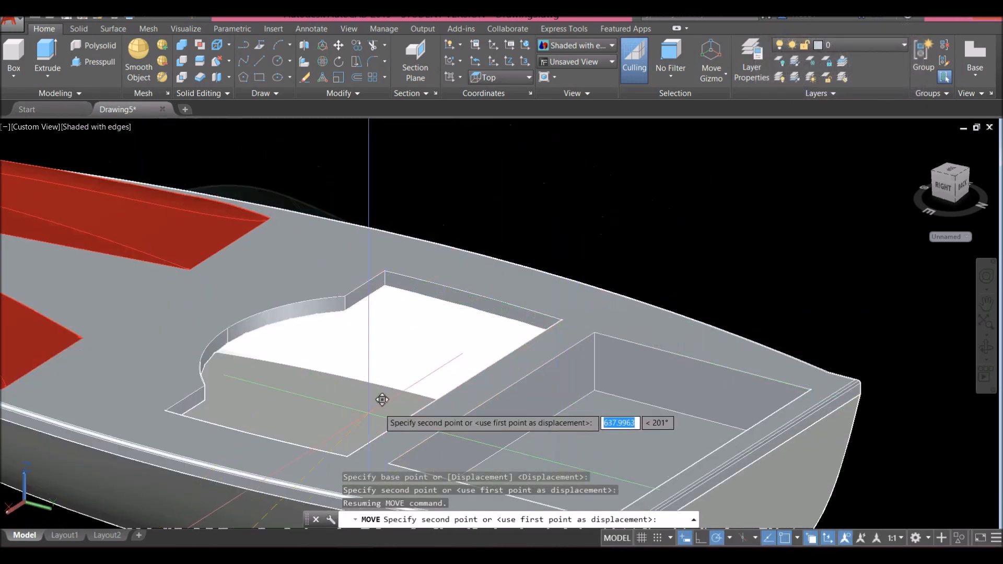
shift+right_click(487, 211)
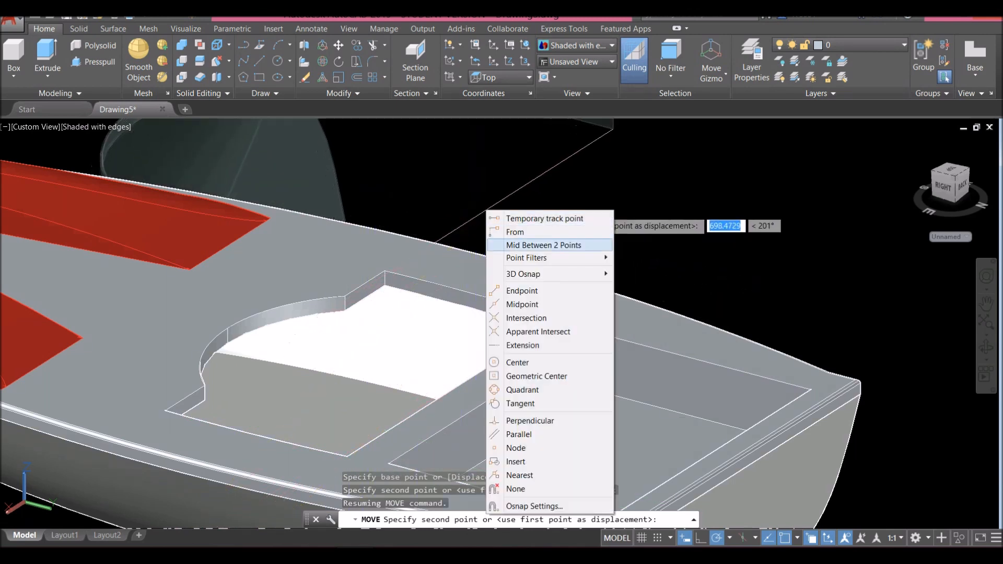
click(521, 246)
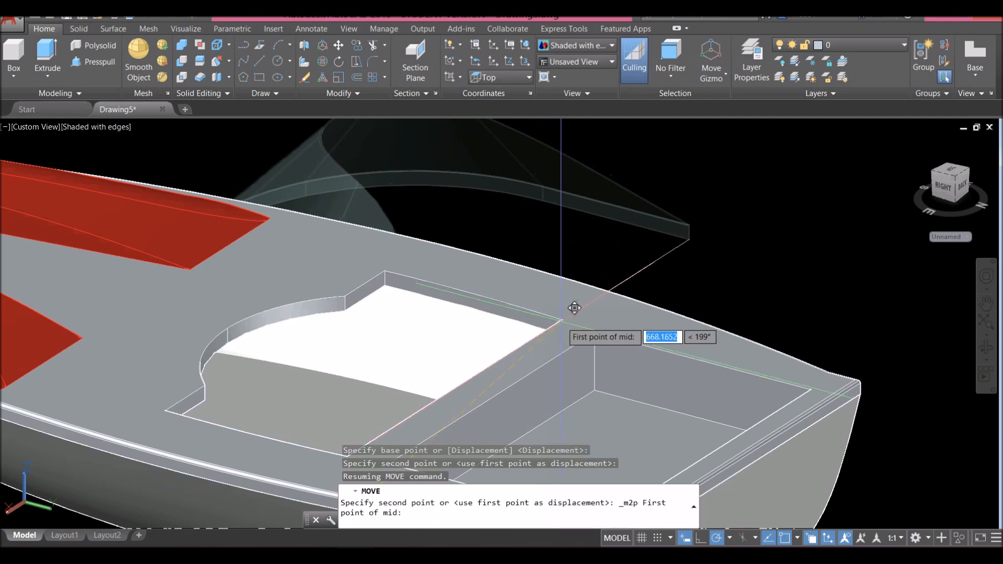
scroll(575, 306, up, 5)
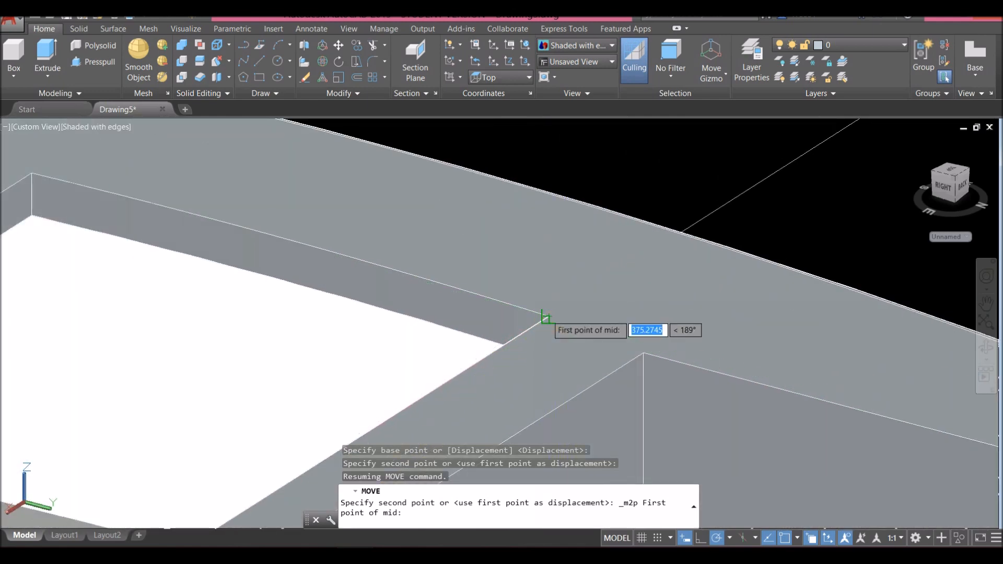
scroll(490, 318, down, 5)
scroll(409, 374, up, 5)
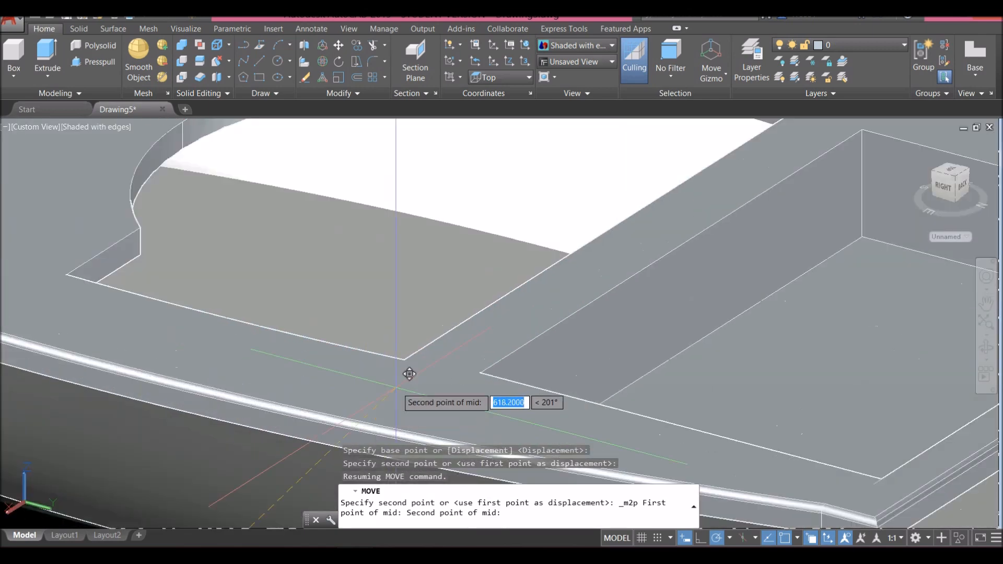
click(405, 361)
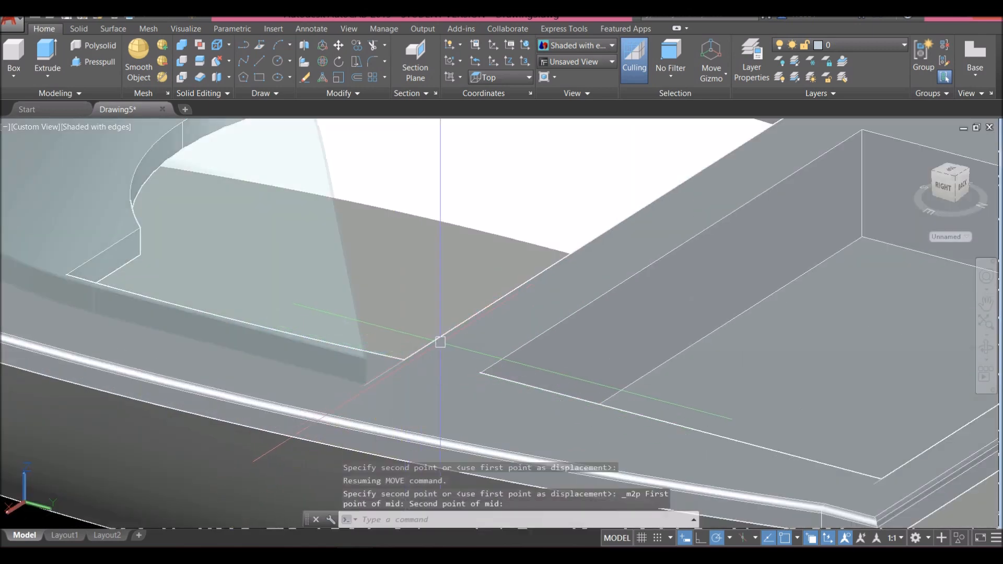
- Examine the windshield's position around the cockpit opening and its rear corners on the deck
scroll(453, 335, down, 6)
shift+middle_drag(369, 308, 431, 305)
scroll(432, 306, up, 2)
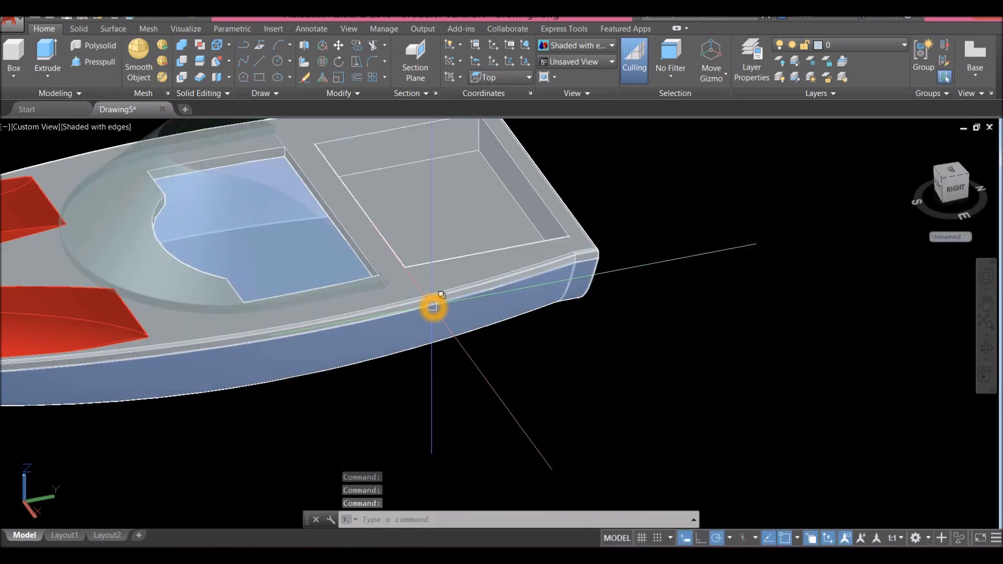
scroll(433, 306, down, 2)
shift+middle_drag(367, 250, 367, 309)
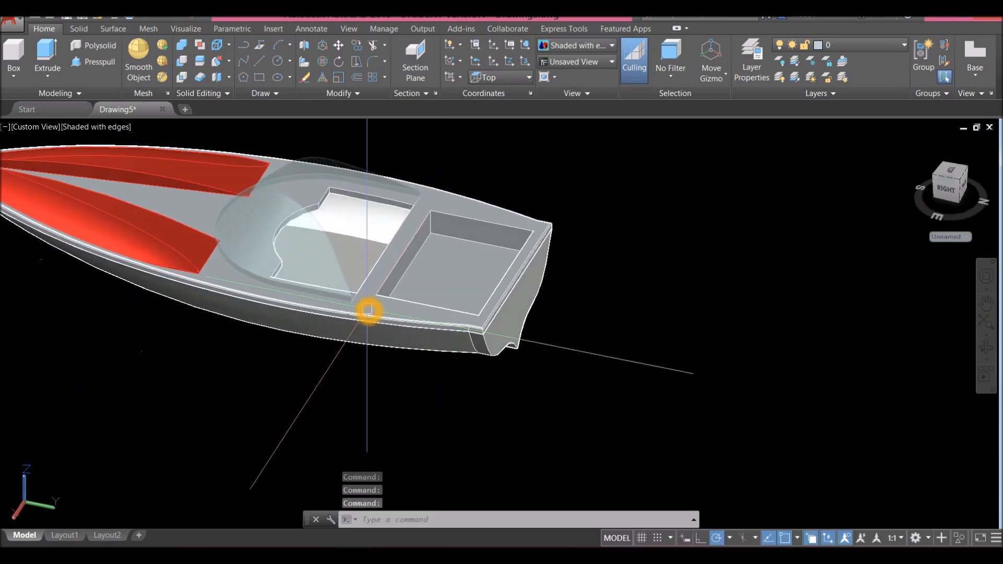
scroll(368, 311, down, 3)
scroll(368, 311, up, 5)
scroll(401, 217, up, 4)
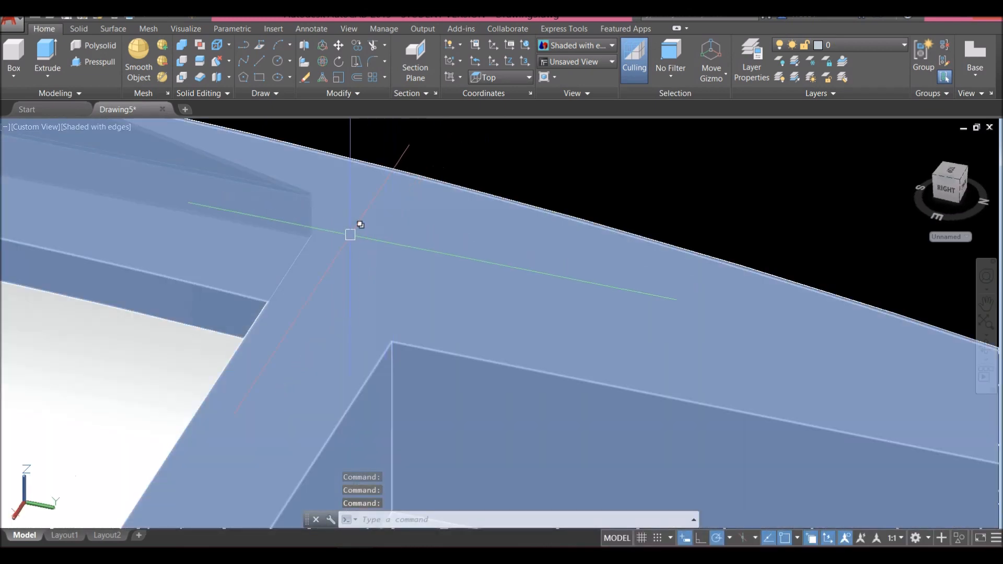
scroll(287, 221, up, 3)
scroll(286, 227, down, 4)
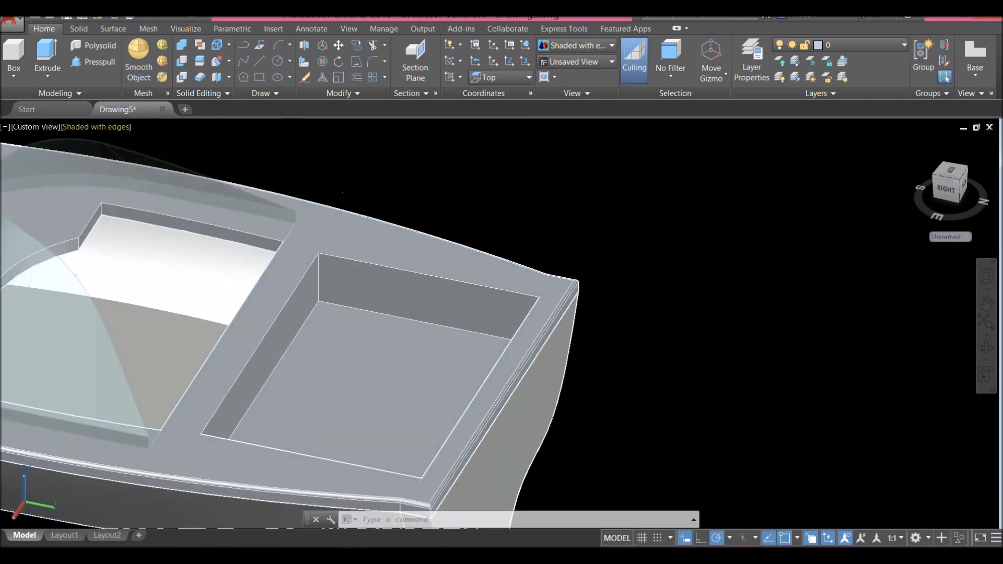
- Change the visual style to 2D Wireframe with the windshield's lower rear corner in view
click(116, 131)
click(157, 156)
scroll(282, 224, up, 3)
scroll(282, 224, up, 3)
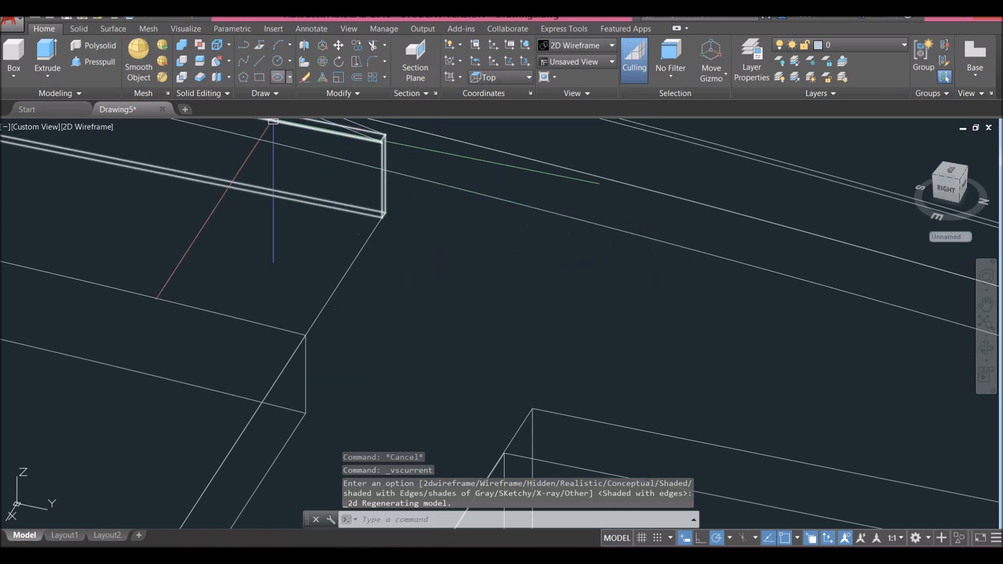
- Draw a closed thin rectangle of straight lines spanning the windshield's two lower rear corners and extending 0.5 towards the stern
click(260, 61)
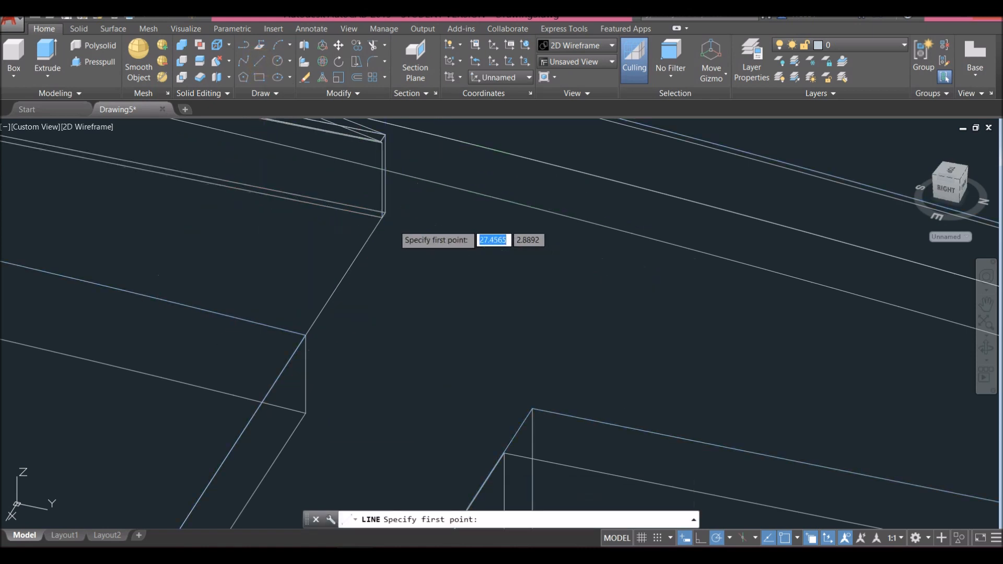
scroll(381, 220, up, 3)
click(298, 166)
scroll(324, 193, down, 5)
scroll(247, 347, up, 8)
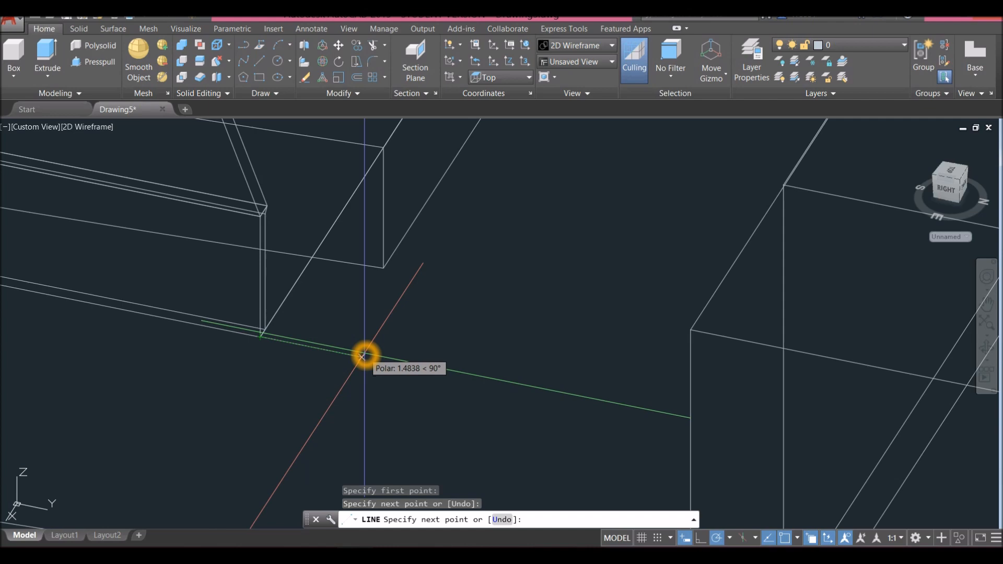
text(.5)
key(Return)
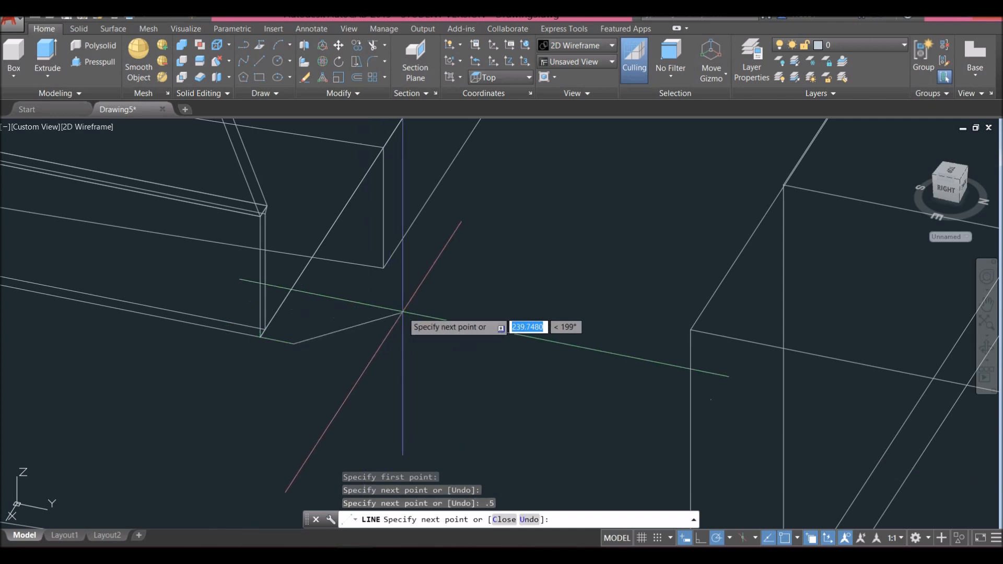
scroll(404, 315, down, 4)
middle_drag(403, 315, 360, 359)
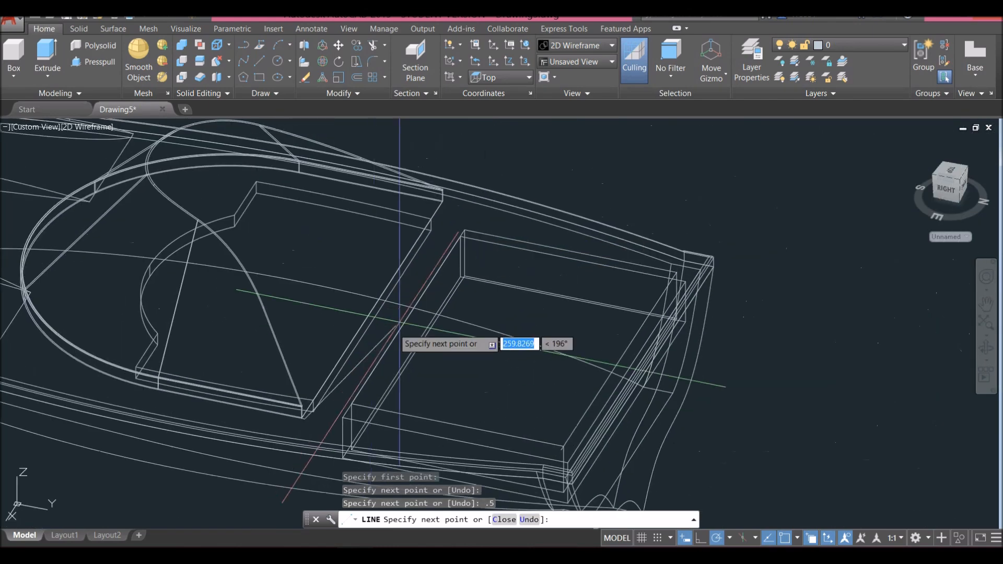
scroll(451, 200, up, 6)
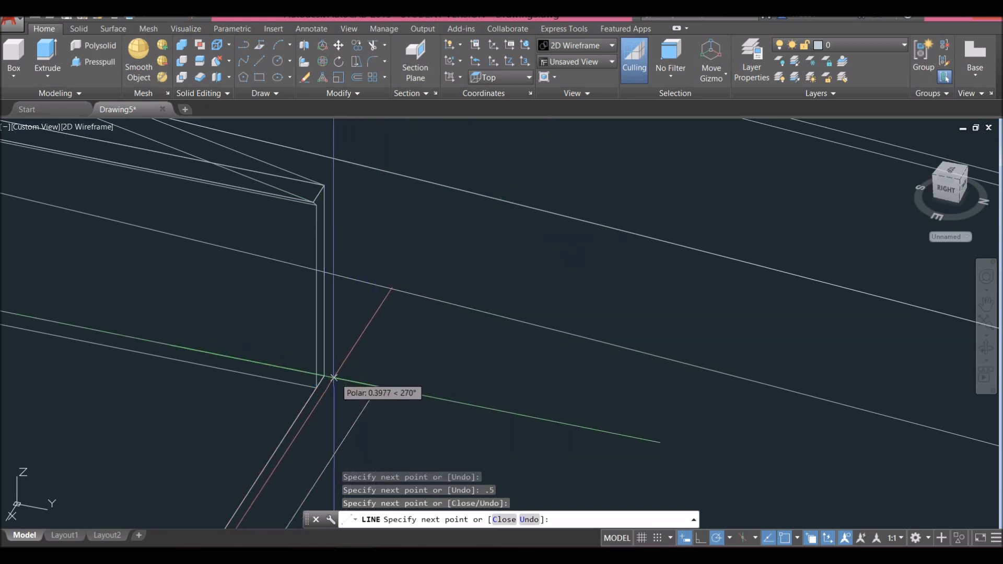
right_click(375, 335)
click(399, 342)
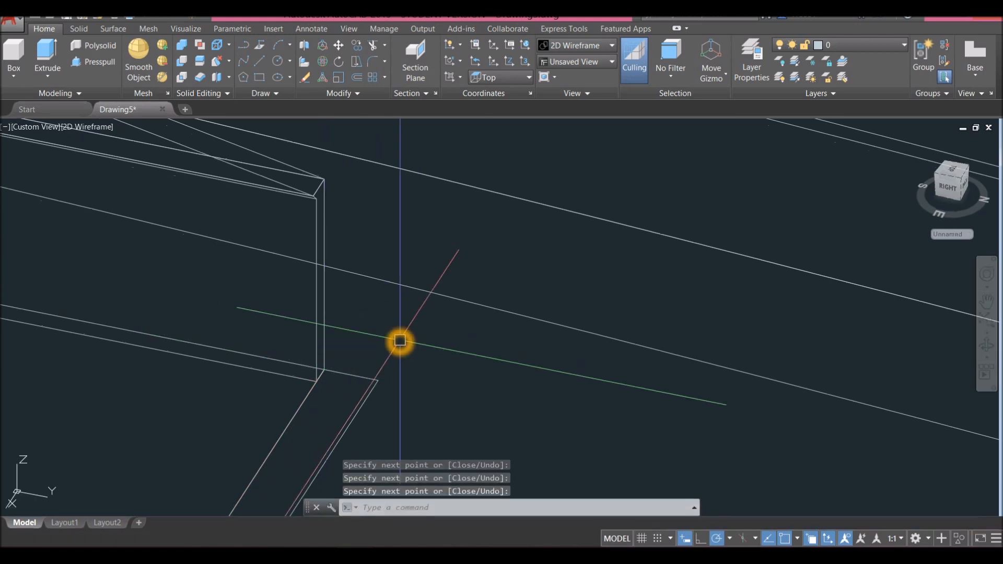
- Join the four lines of the thin rectangle behind the windshield into one polyline
text(J)
key(Return)
click(375, 377)
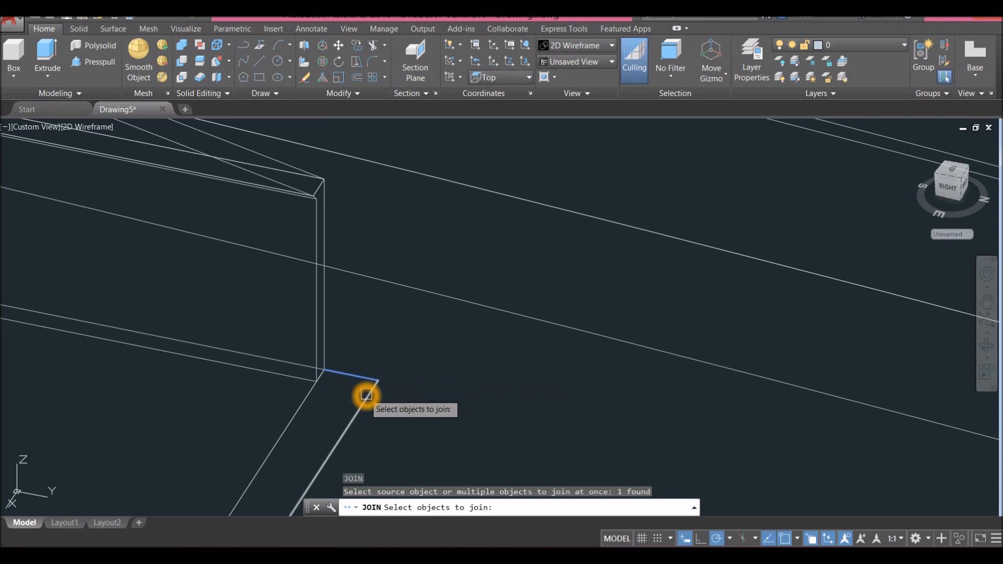
click(366, 395)
click(312, 393)
scroll(341, 367, down, 8)
middle_drag(360, 344, 450, 233)
scroll(360, 348, up, 6)
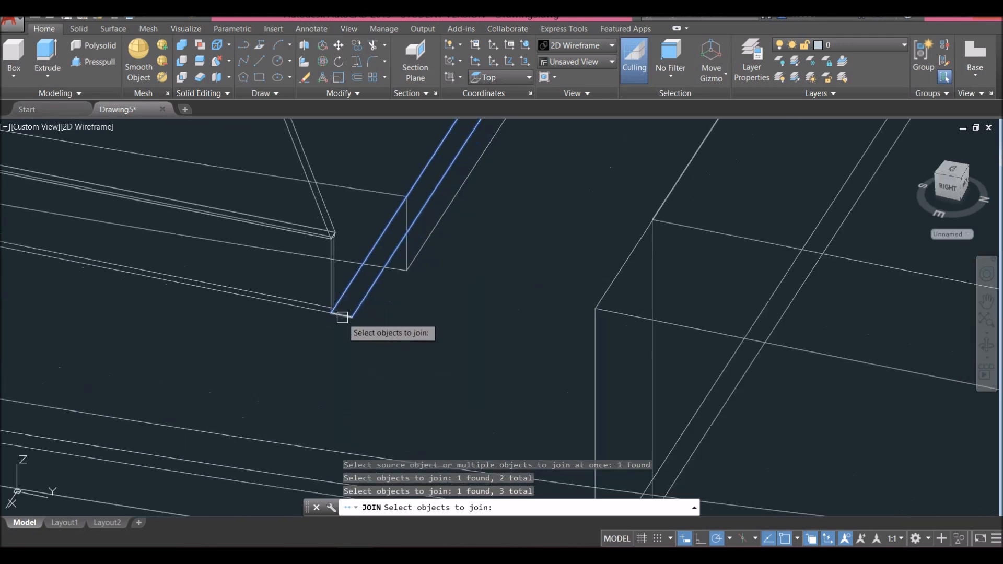
key(Return)
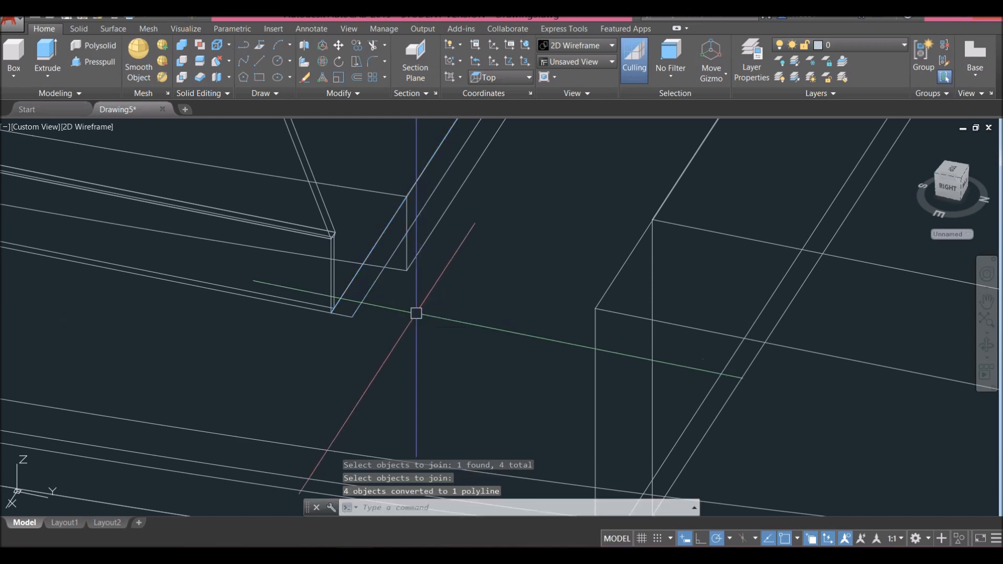
click(375, 288)
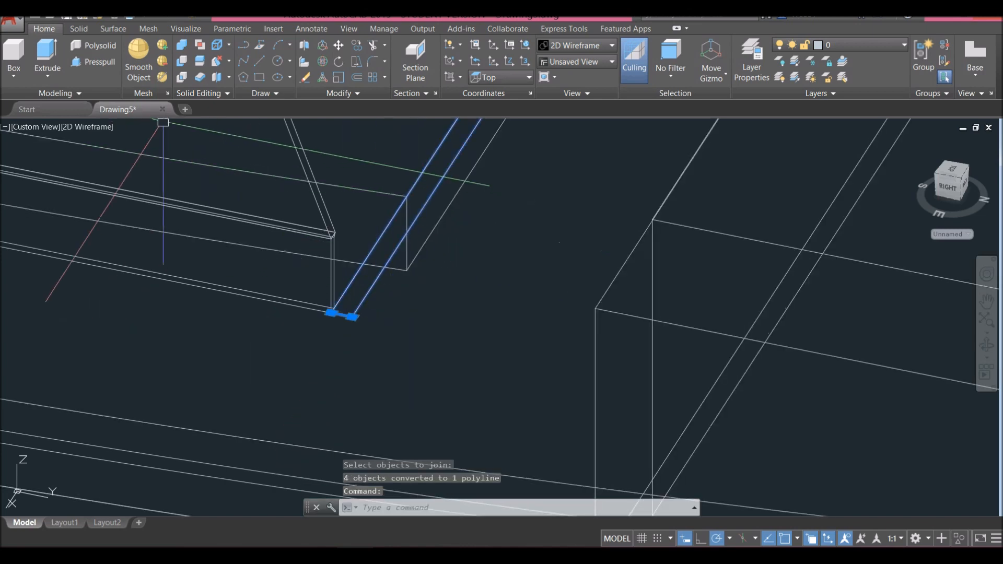
click(47, 57)
scroll(358, 203, down, 6)
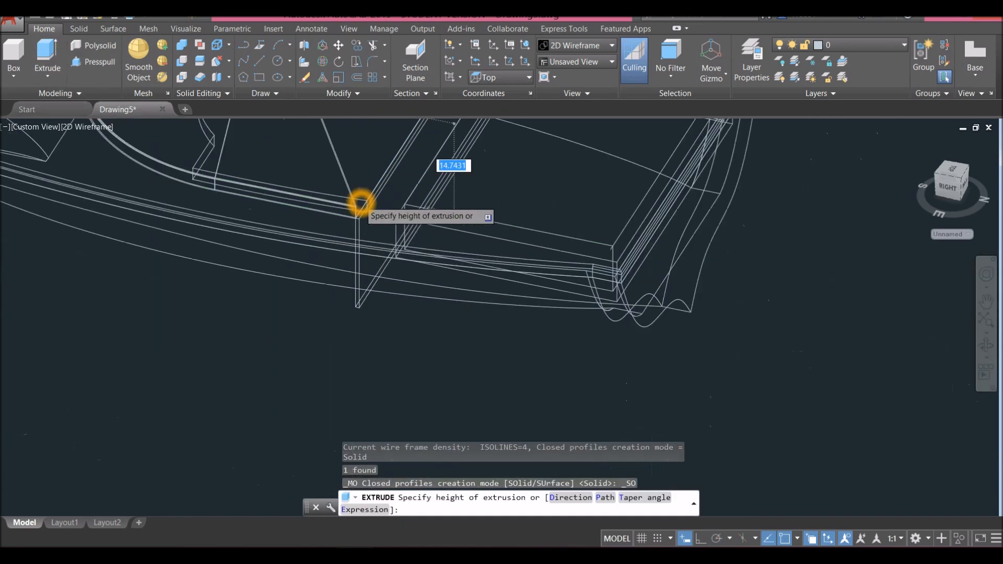
key(Escape)
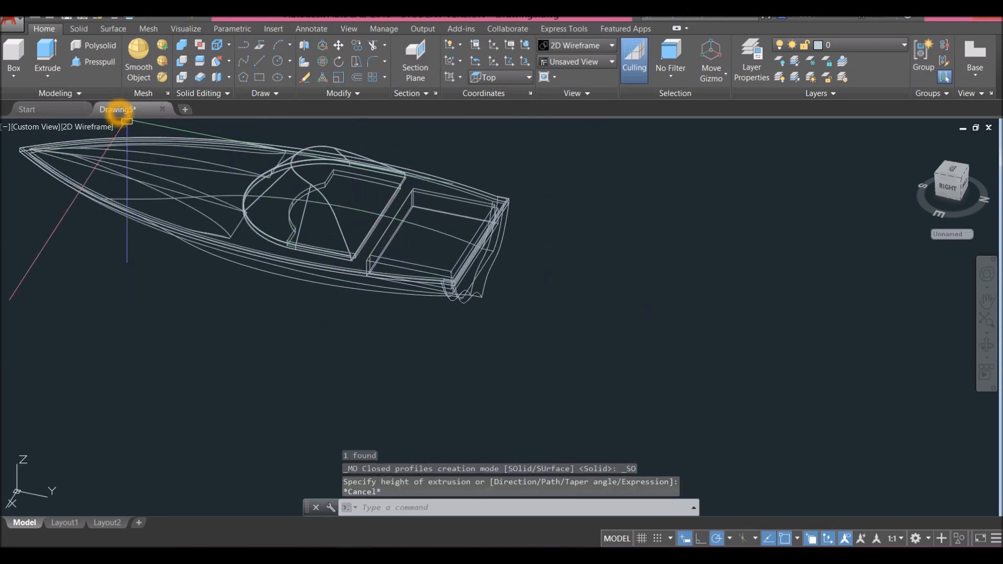
- Change the visual style to Shaded with edges with the thin rectangle's corner on the deck in view
click(96, 127)
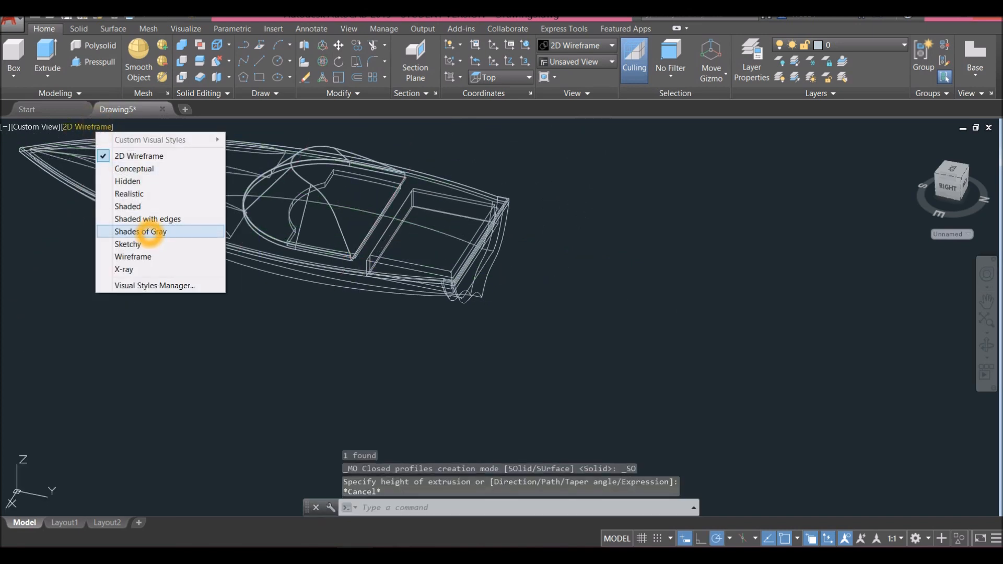
click(147, 218)
scroll(372, 246, up, 6)
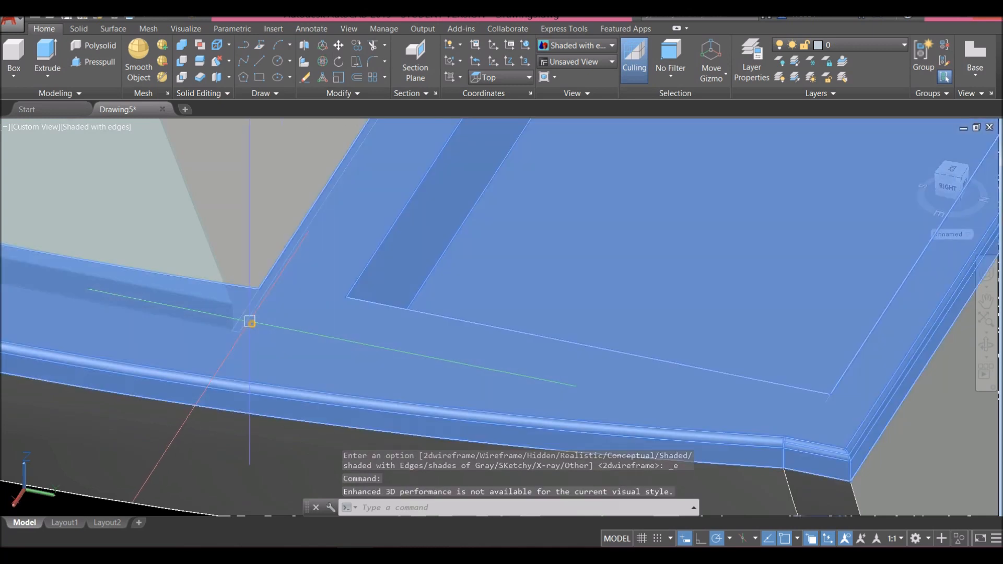
- Extrude the thin rectangular polyline behind the windshield upward by 18 to form an upright panel
click(246, 320)
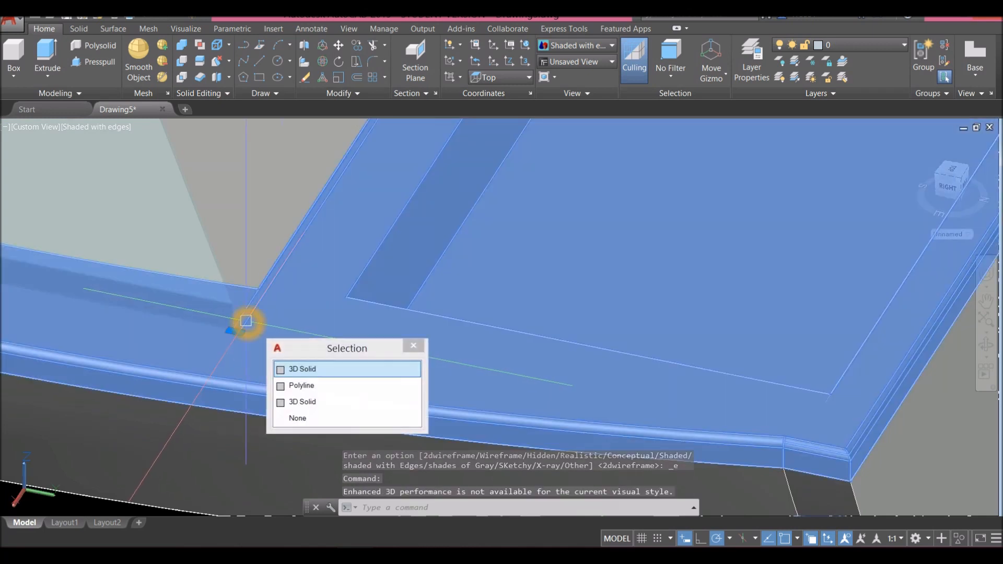
click(263, 286)
click(338, 369)
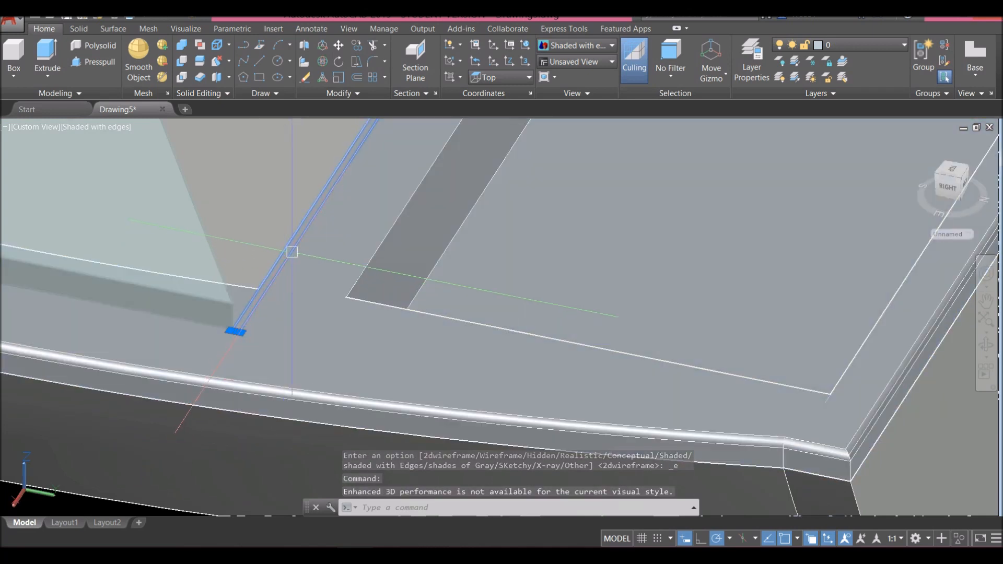
click(47, 55)
scroll(191, 215, down, 8)
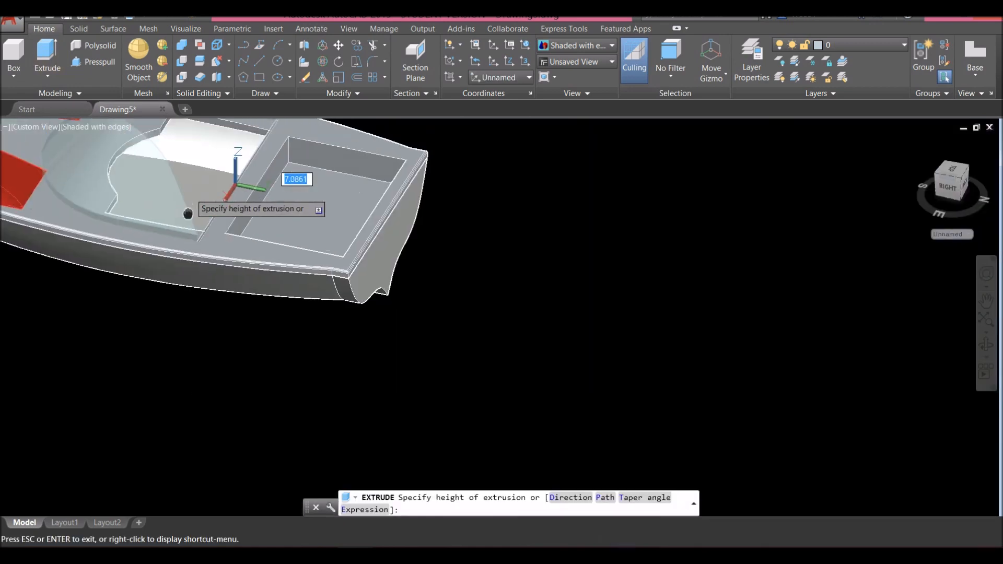
scroll(306, 320, up, 3)
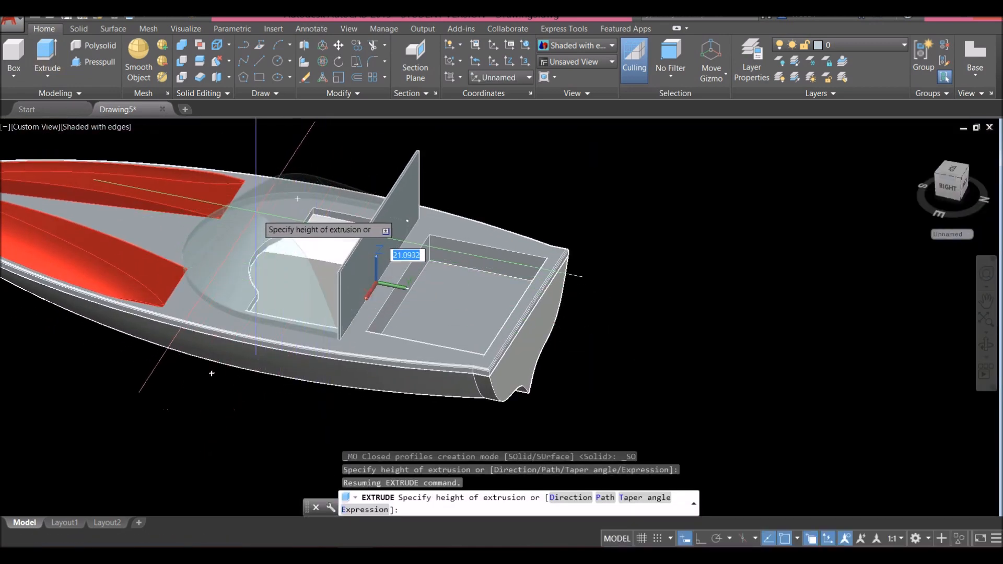
shift+middle_drag(256, 209, 292, 172)
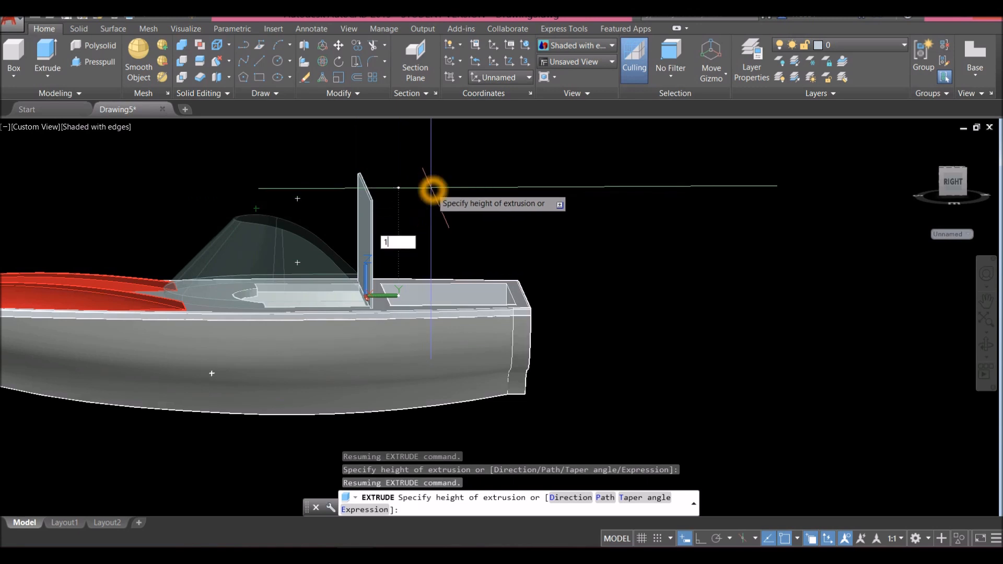
key(Return)
shift+middle_drag(355, 281, 309, 306)
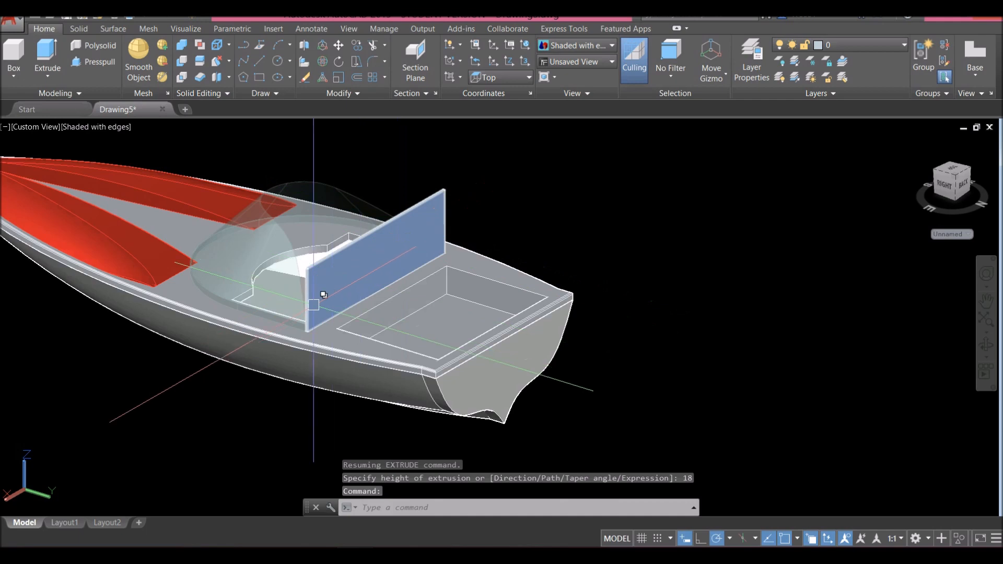
- Move the panel, windshield and windshield base from the midpoint of the panel's lower rear edge to the midpoint of the rear recess's front edge
scroll(314, 304, up, 3)
click(345, 270)
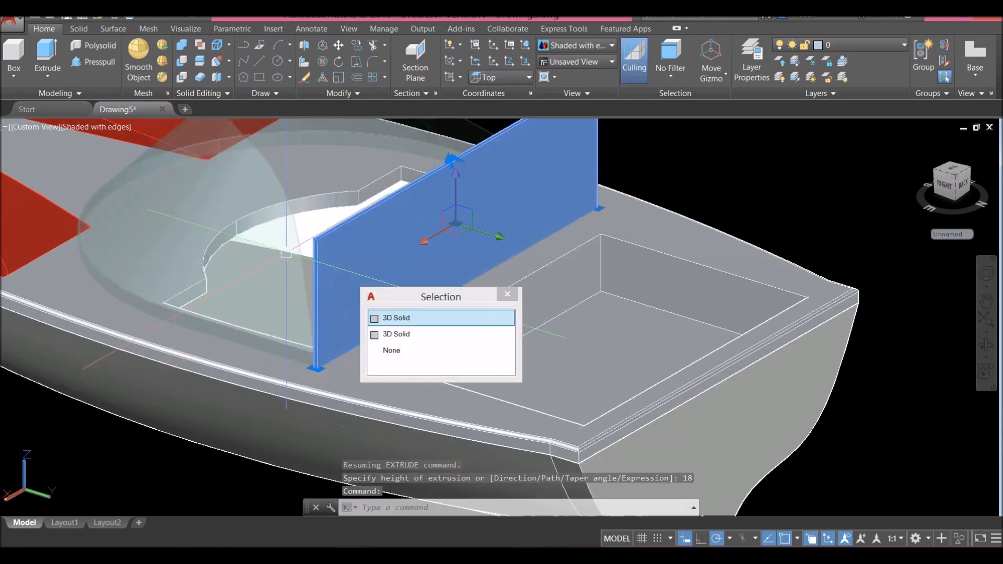
click(284, 253)
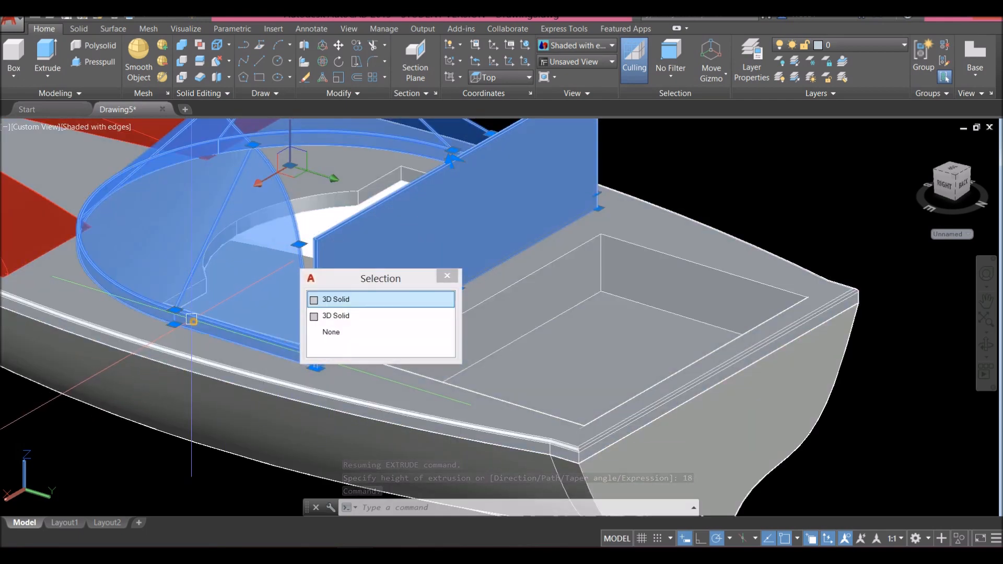
click(189, 320)
right_click(760, 166)
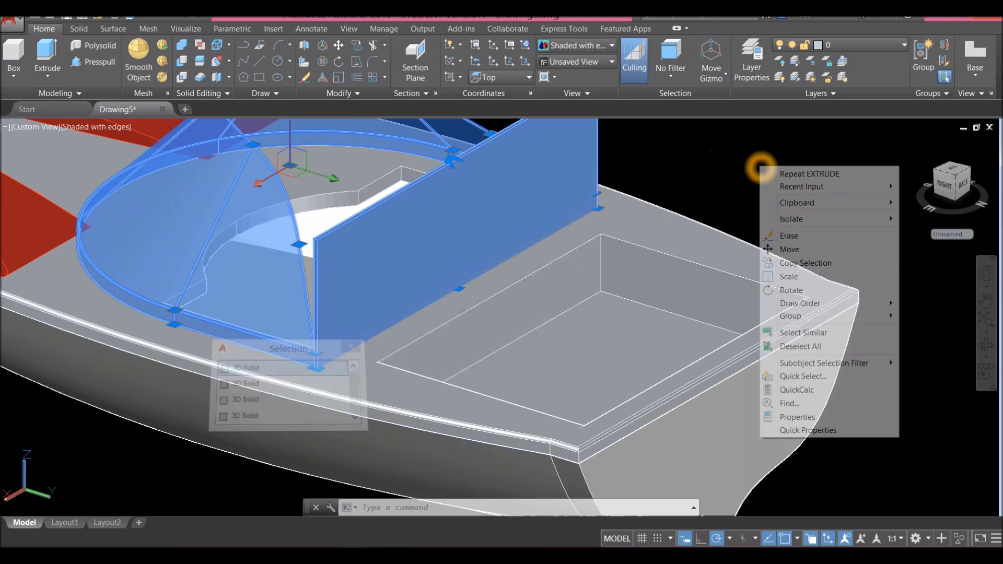
click(809, 251)
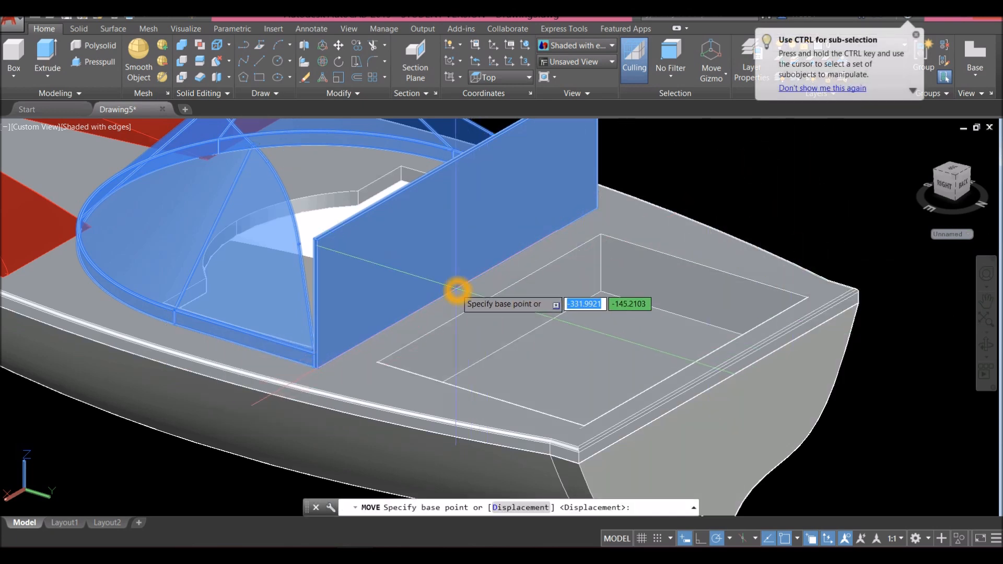
scroll(463, 288, up, 4)
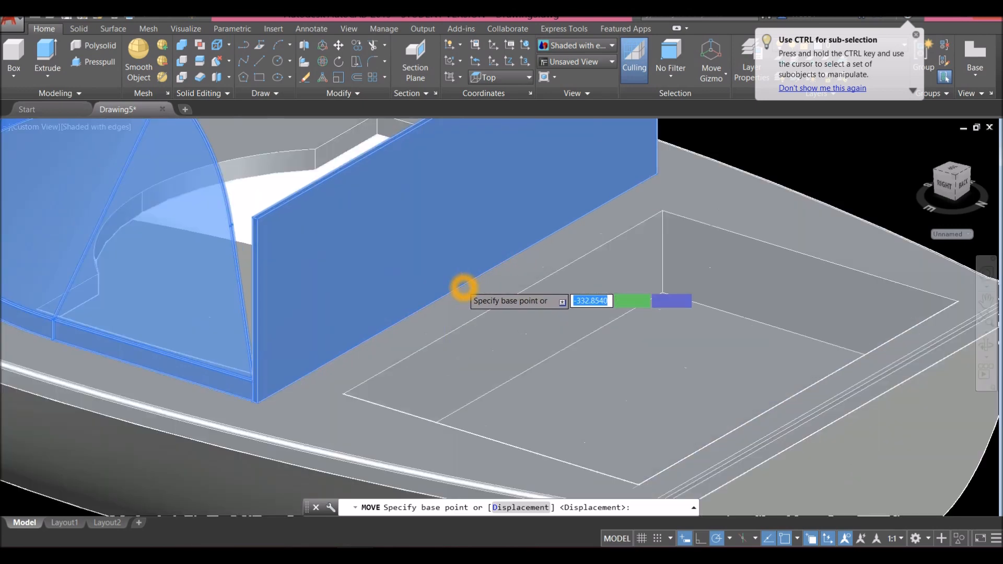
click(457, 288)
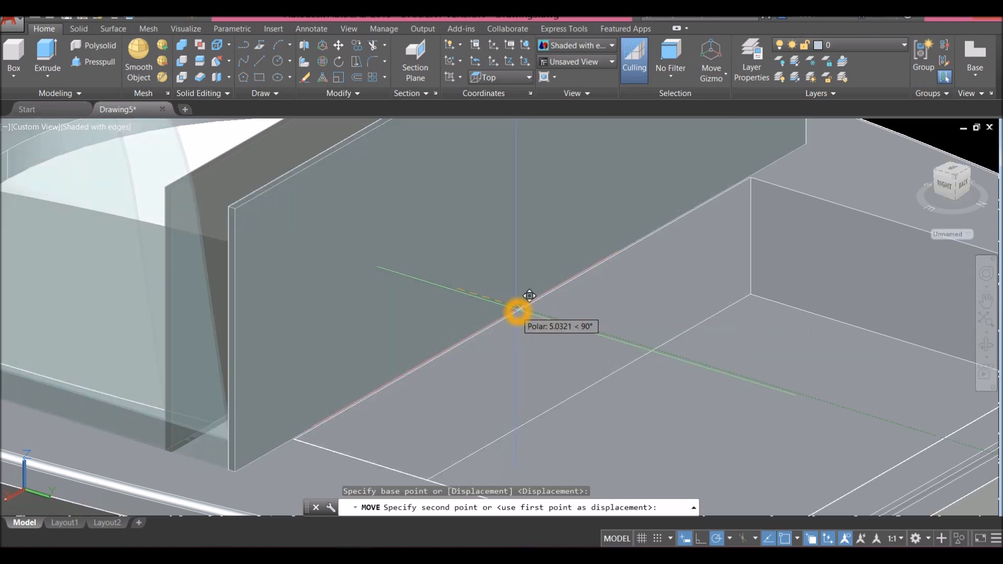
click(521, 309)
shift+right_click(521, 308)
mouse_move(537, 291)
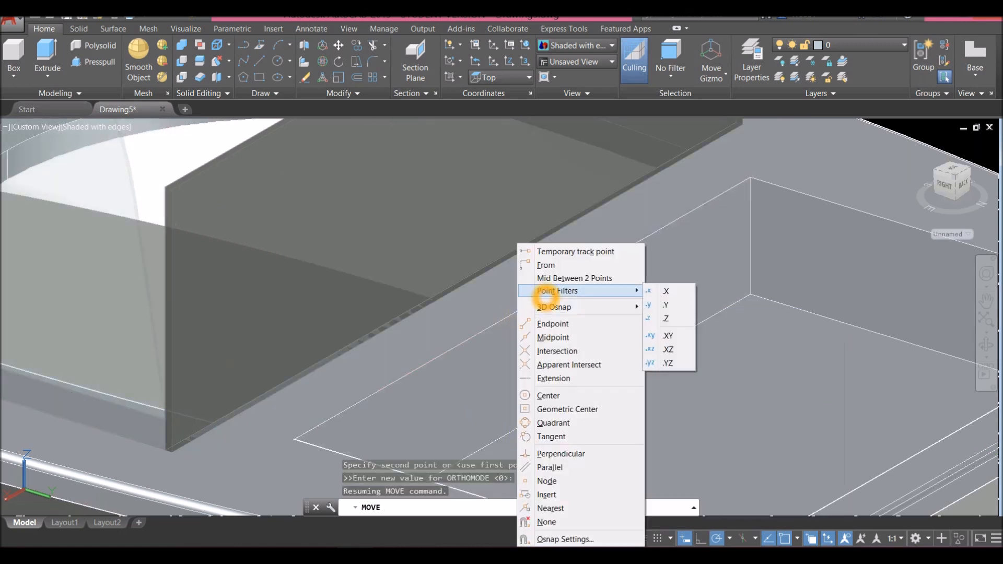
click(553, 337)
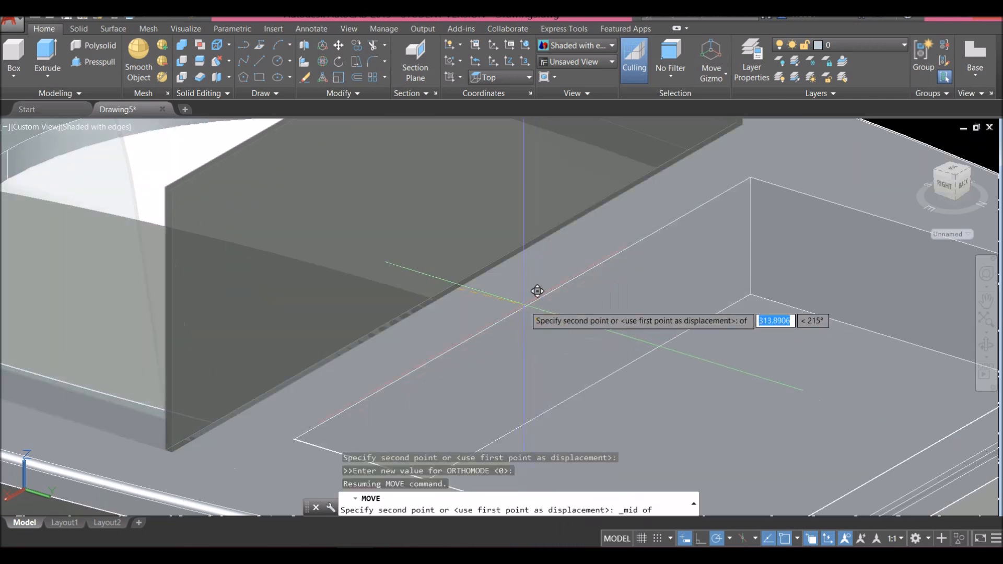
click(523, 308)
- Isolate the upright rear panel so that only it is displayed
scroll(547, 290, down, 7)
shift+middle_drag(547, 290, 569, 237)
scroll(566, 248, up, 4)
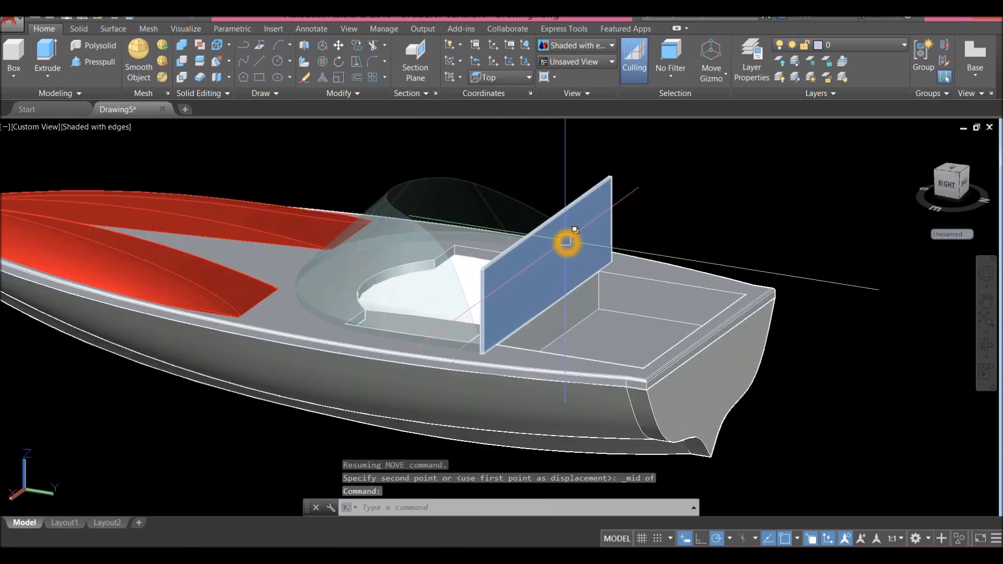
click(566, 240)
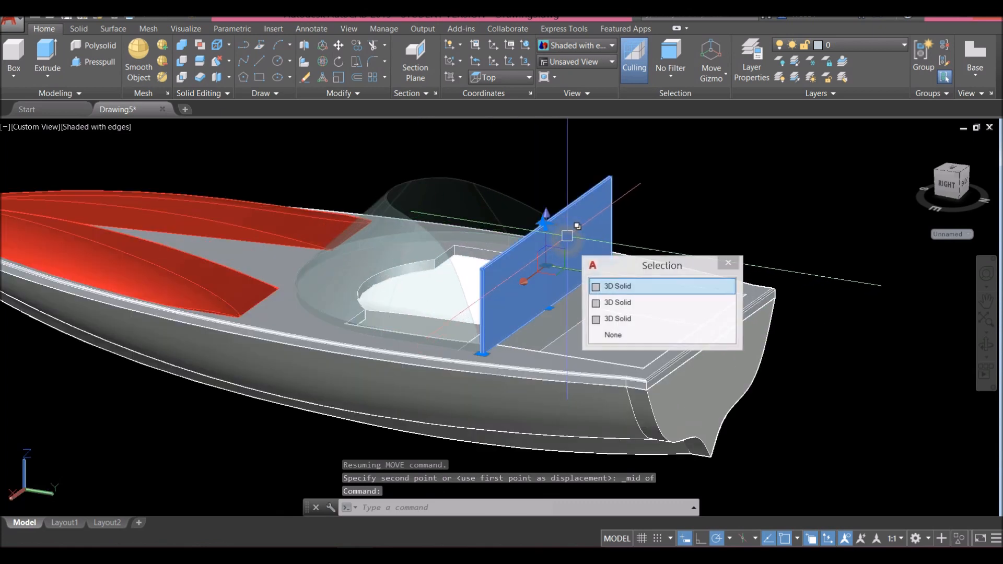
click(796, 146)
click(599, 202)
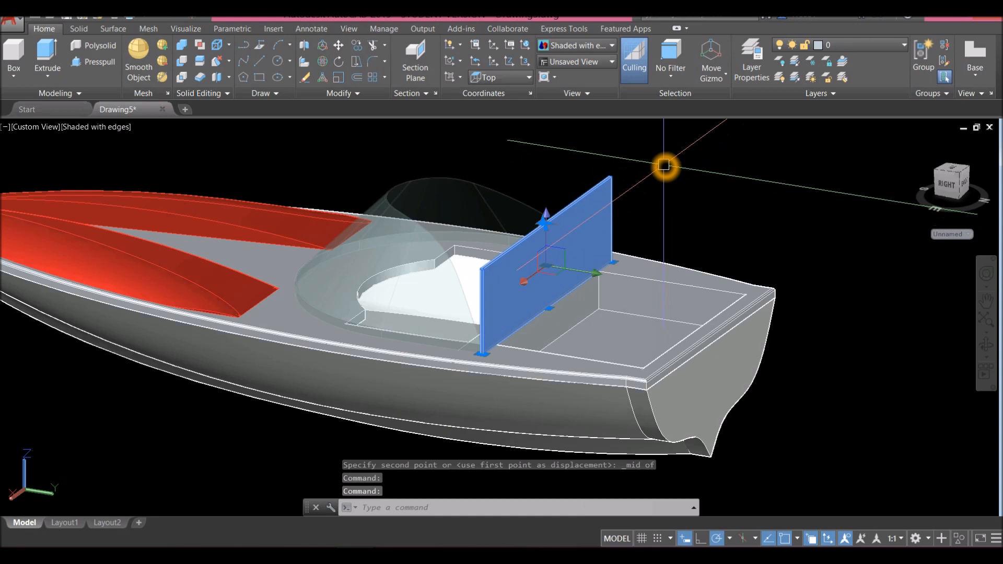
right_click(664, 166)
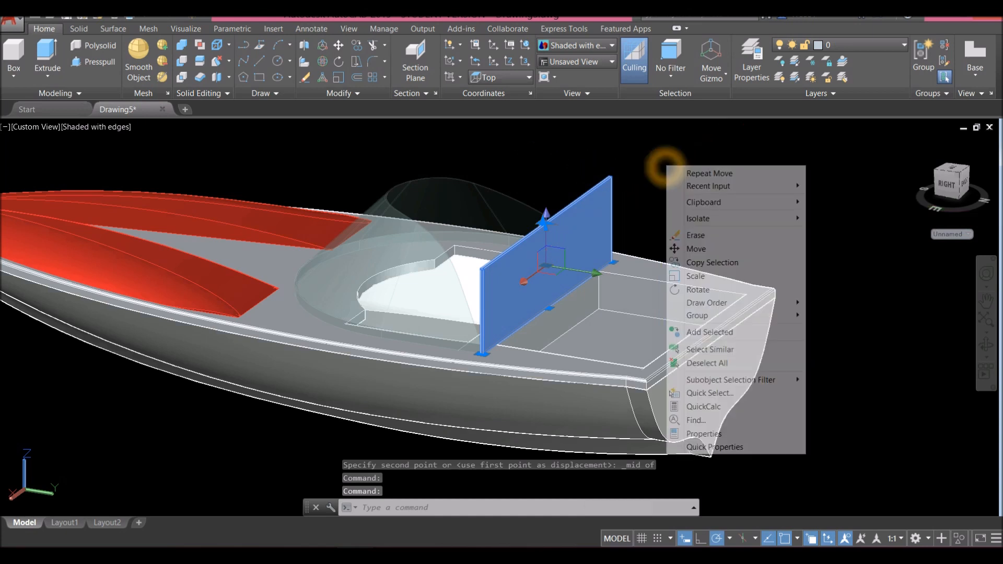
mouse_move(722, 220)
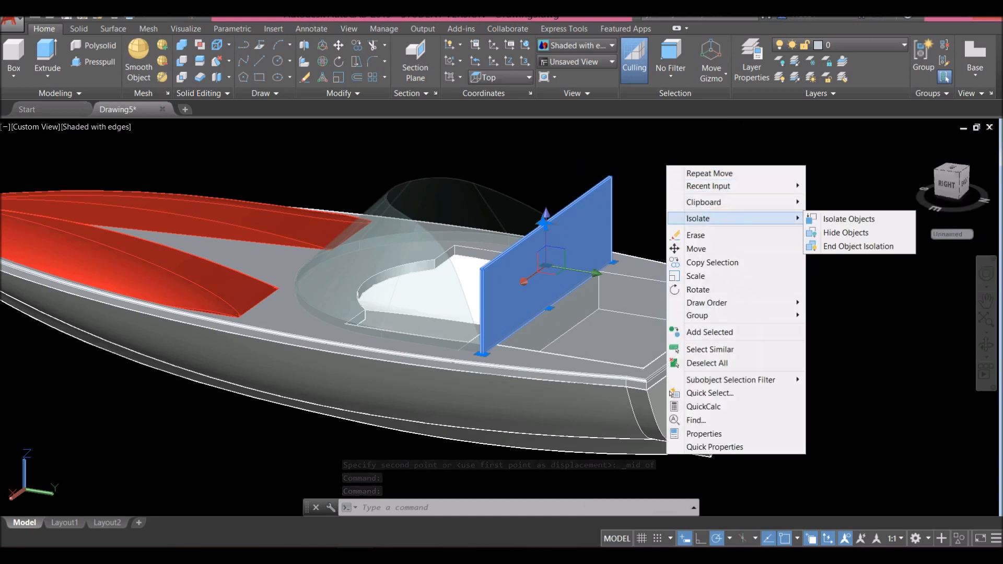
click(840, 220)
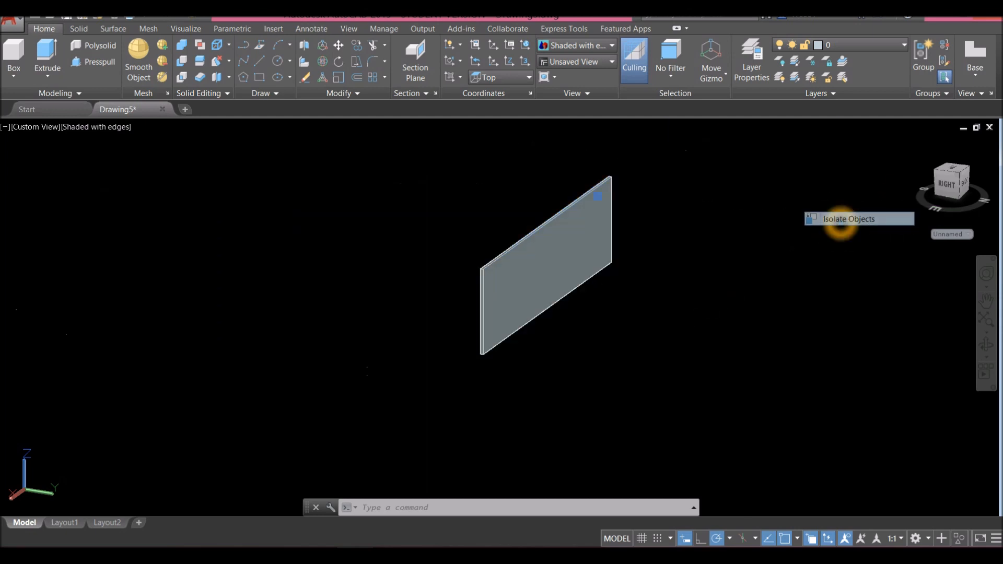
- Switch the view of the isolated upright panel to Front
scroll(579, 239, down, 2)
middle_drag(578, 239, 471, 223)
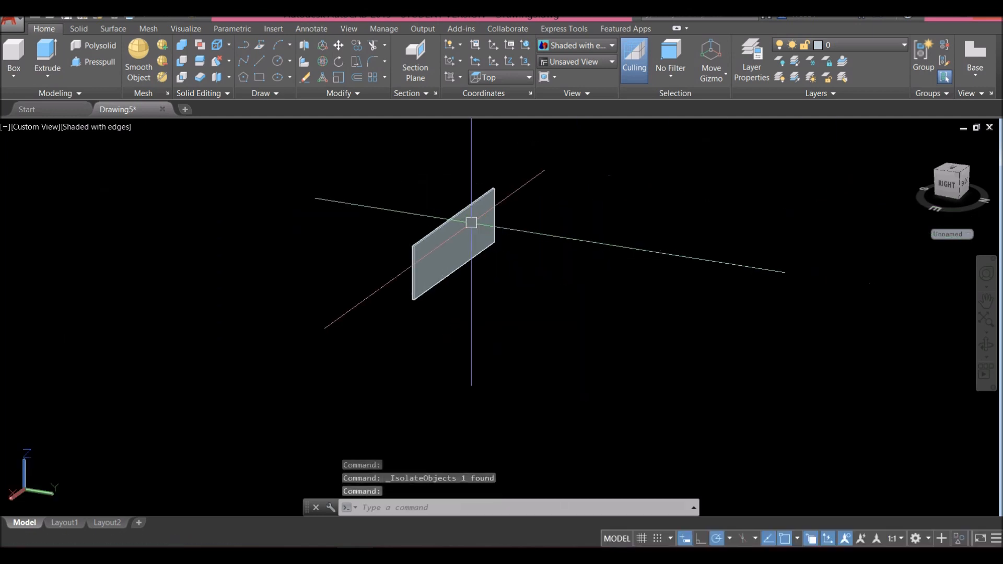
click(35, 126)
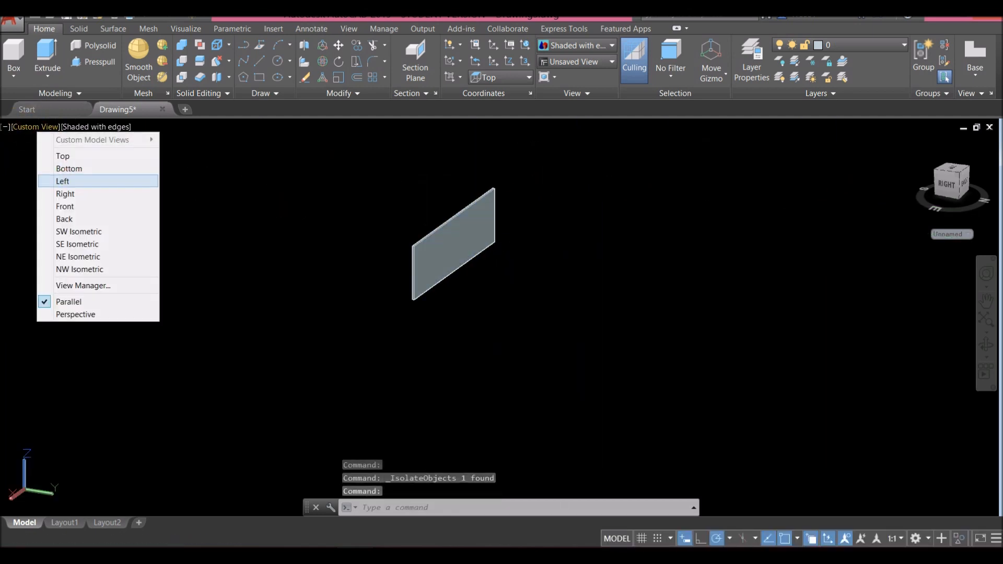
click(76, 206)
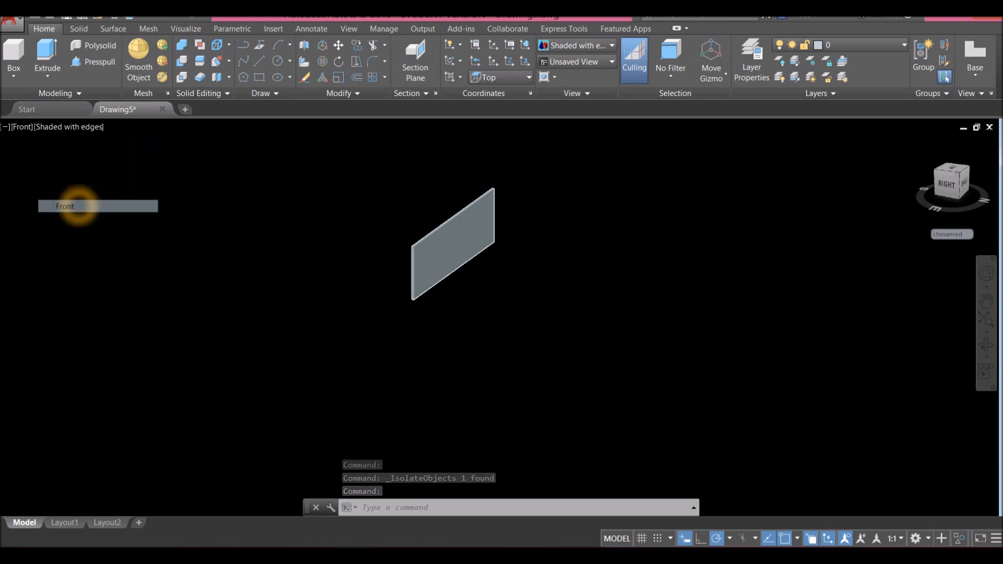
middle_drag(329, 265, 316, 272)
scroll(318, 271, down, 1)
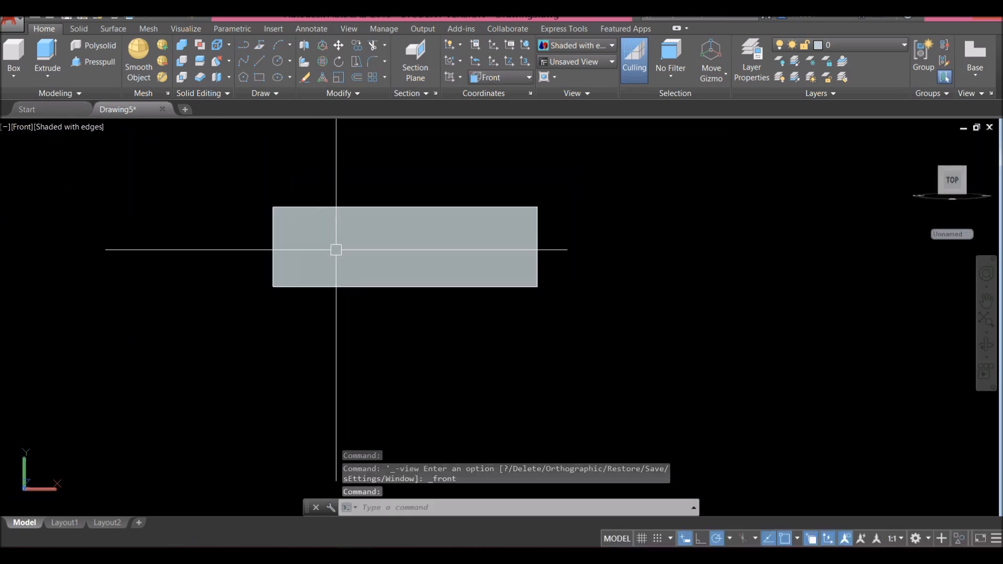
- Draw a vertical centre line from the midpoint of the panel's upper edge to the midpoint of its lower edge
text(l)
key(Return)
click(405, 208)
click(405, 286)
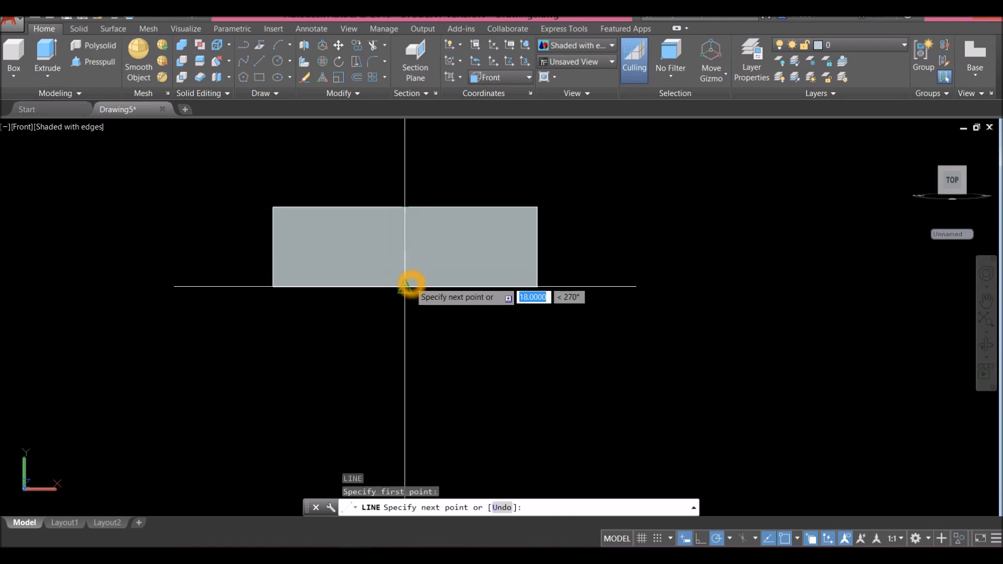
right_click(462, 185)
click(491, 192)
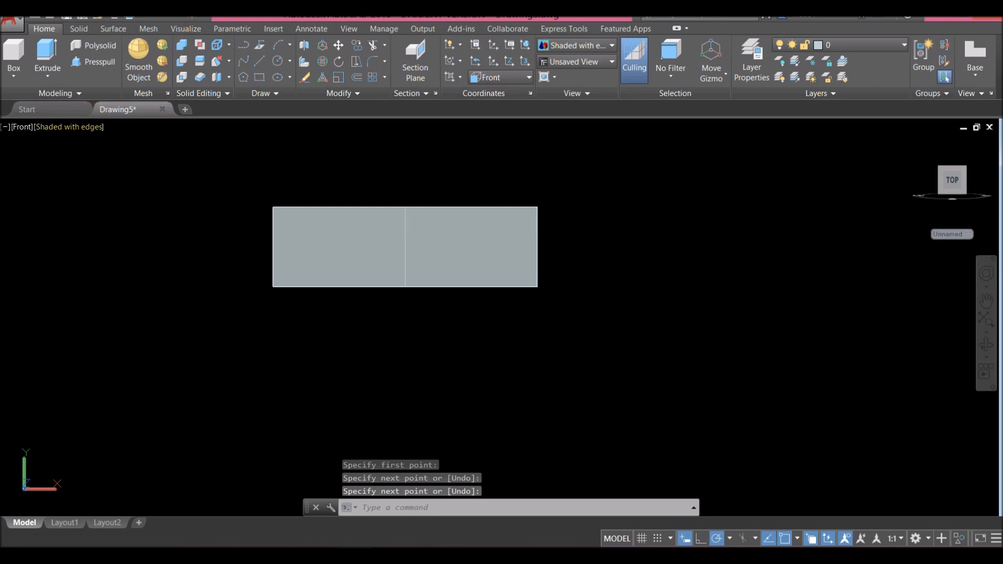
- Change the visual style to X-ray and offset the panel's vertical centre line by 8 to the right
click(89, 127)
click(131, 268)
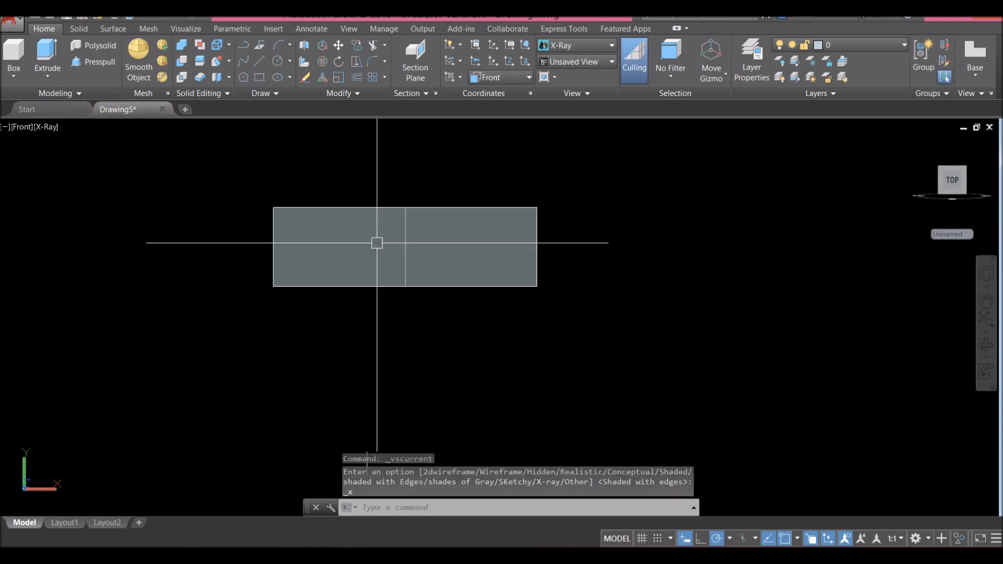
scroll(444, 224, up, 2)
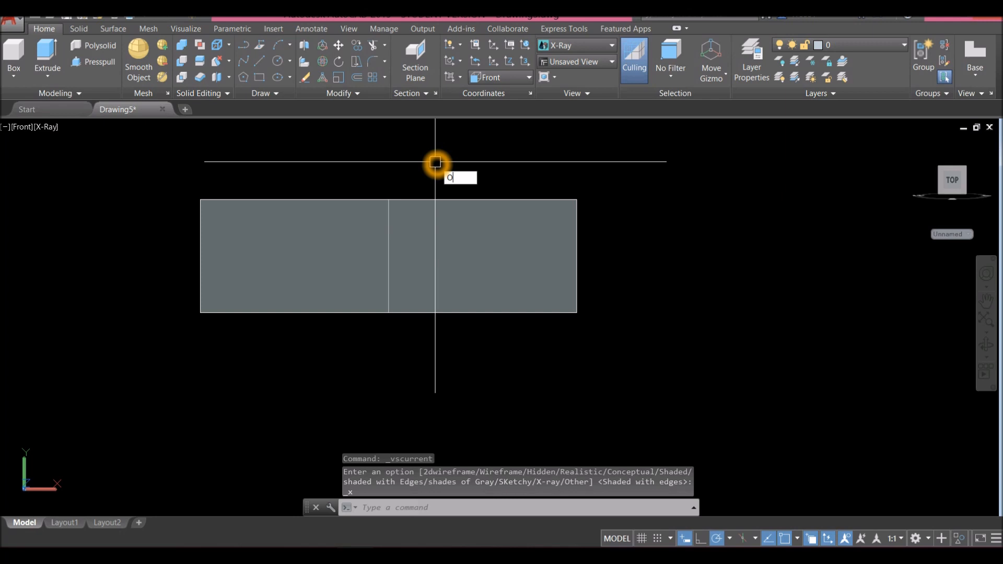
key(Return)
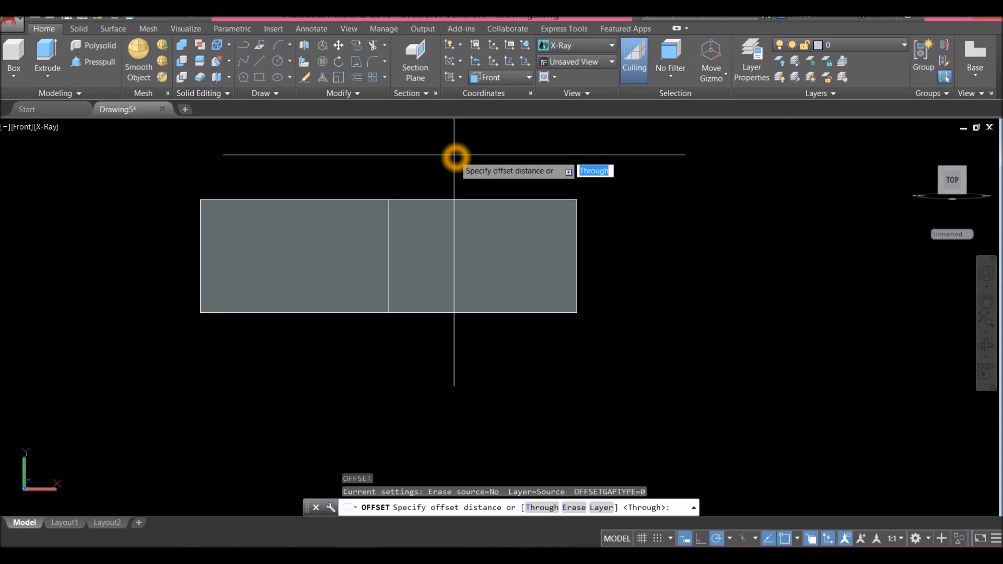
key(Return)
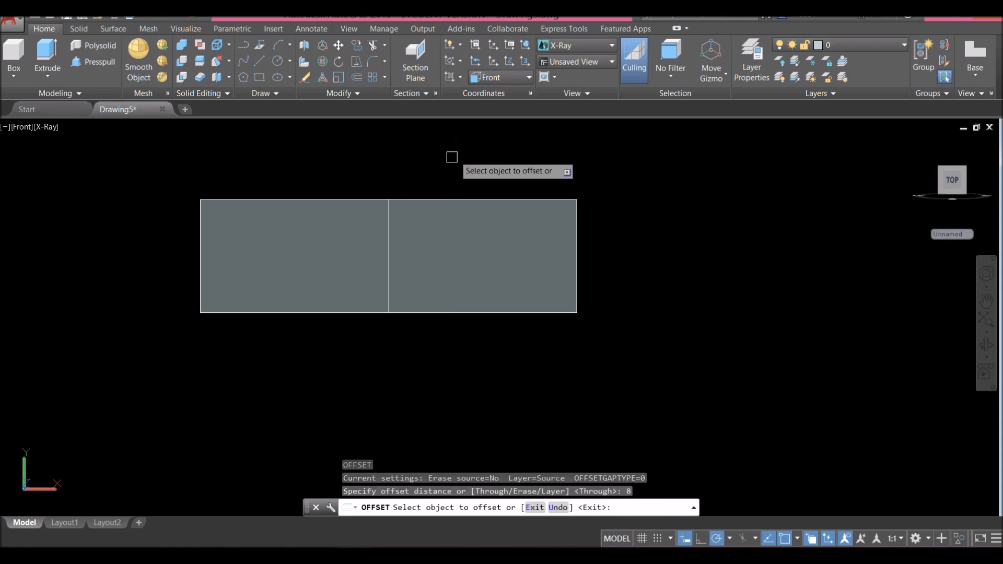
click(391, 213)
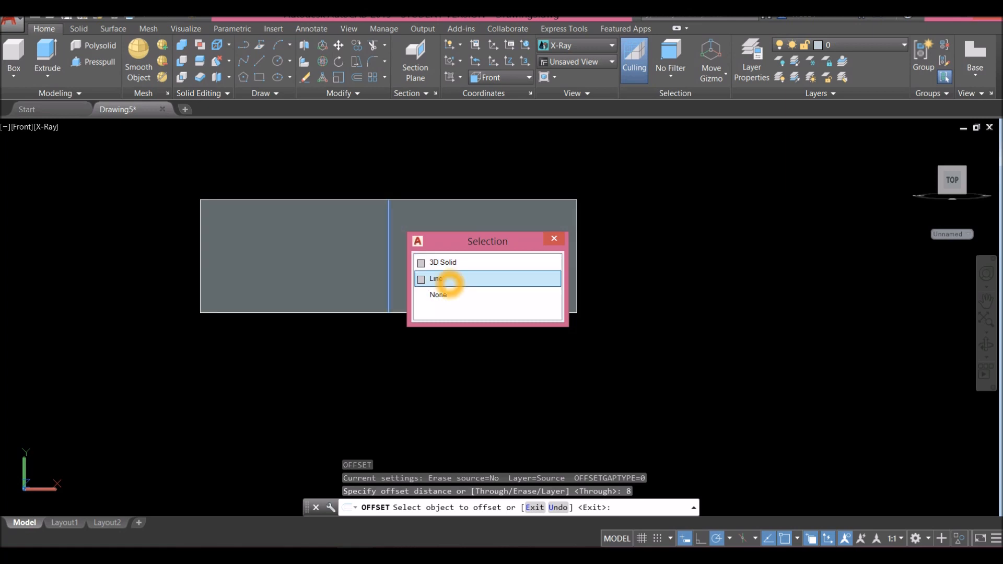
click(444, 278)
click(446, 240)
- Try to offset the panel's vertical centre line by 8 to the left in the X-ray style
click(387, 239)
click(438, 307)
click(355, 276)
click(392, 239)
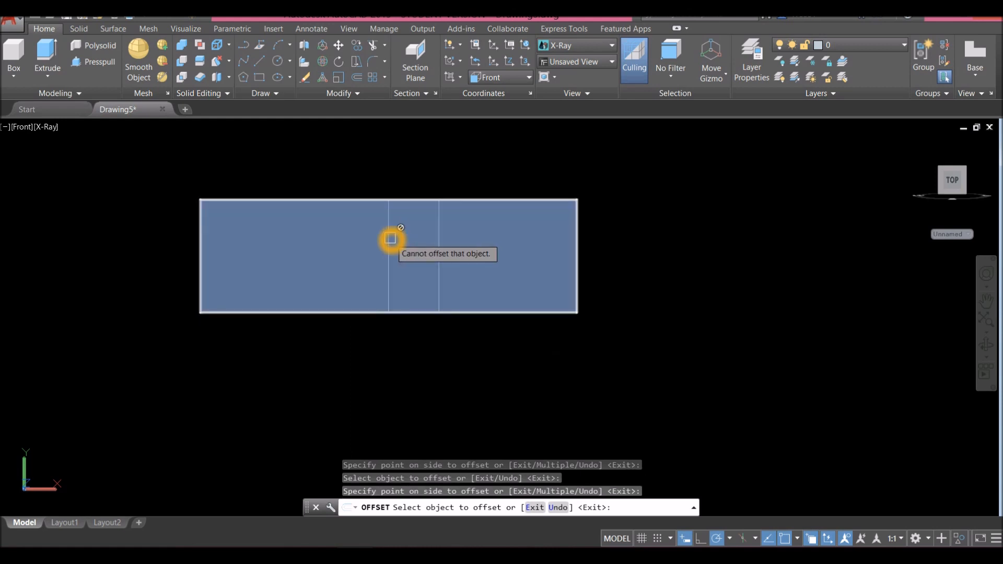
click(324, 249)
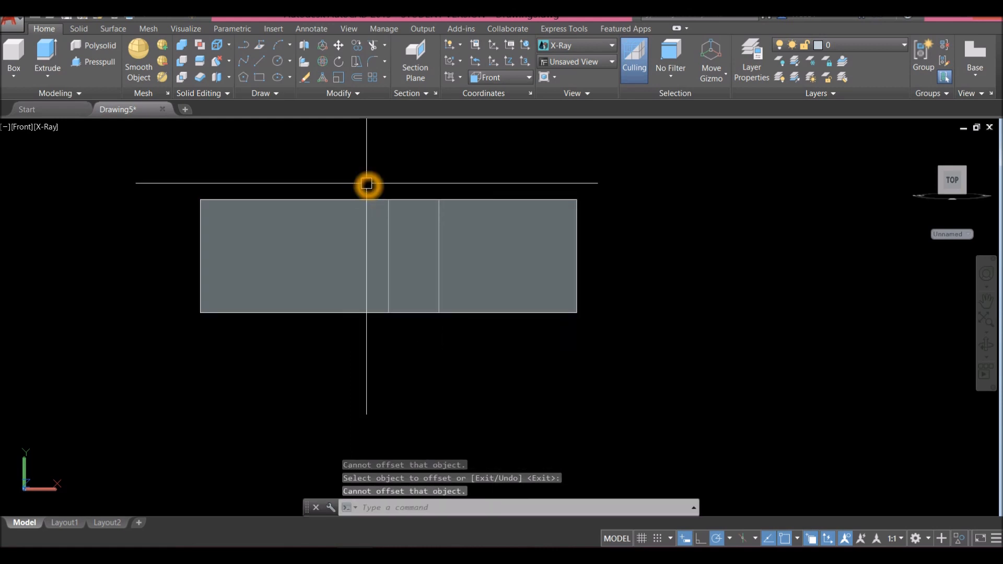
key(Escape)
- Change the visual style to Wireframe and offset the panel's centre line by 8 to the left
click(46, 127)
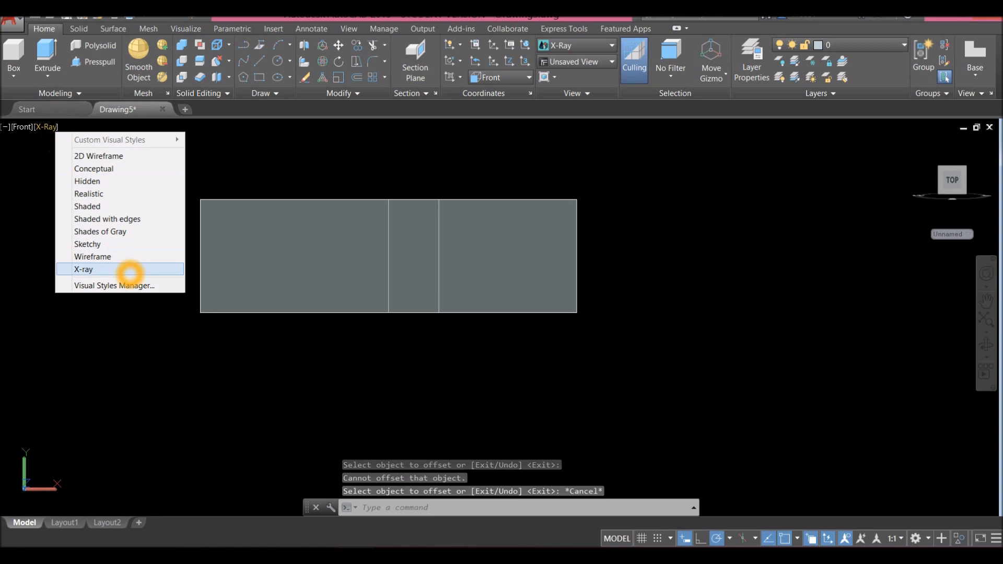
click(93, 256)
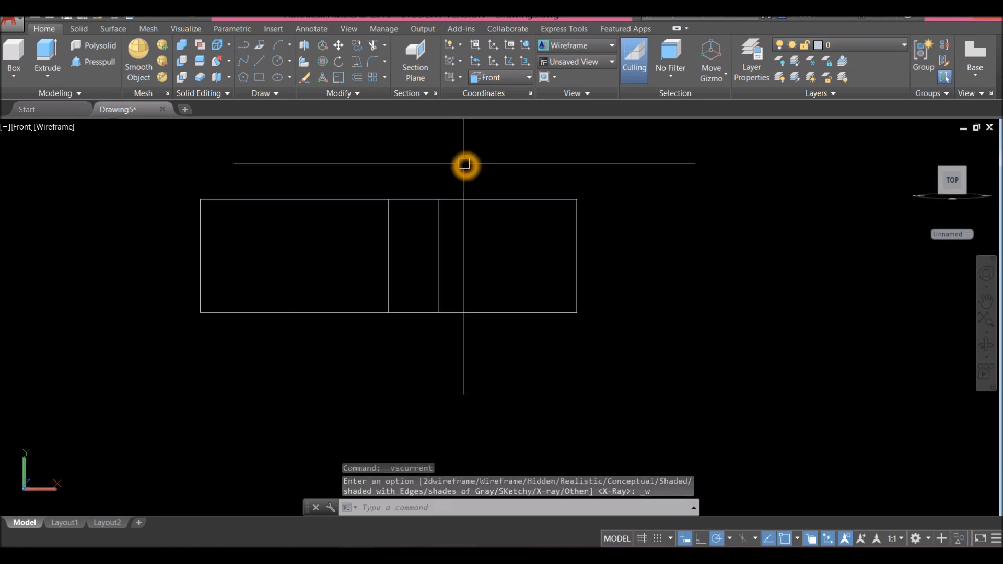
text(O)
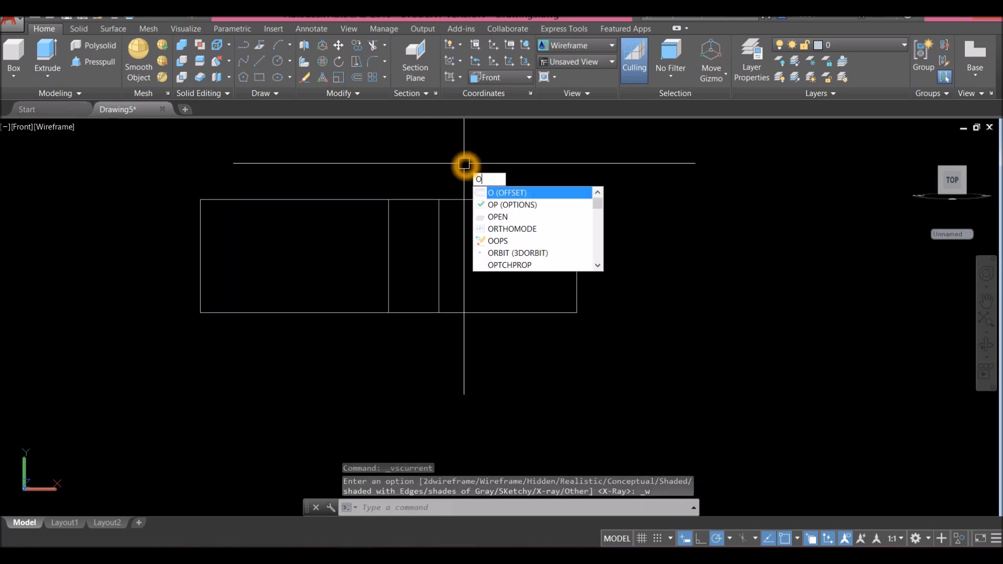
key(Return)
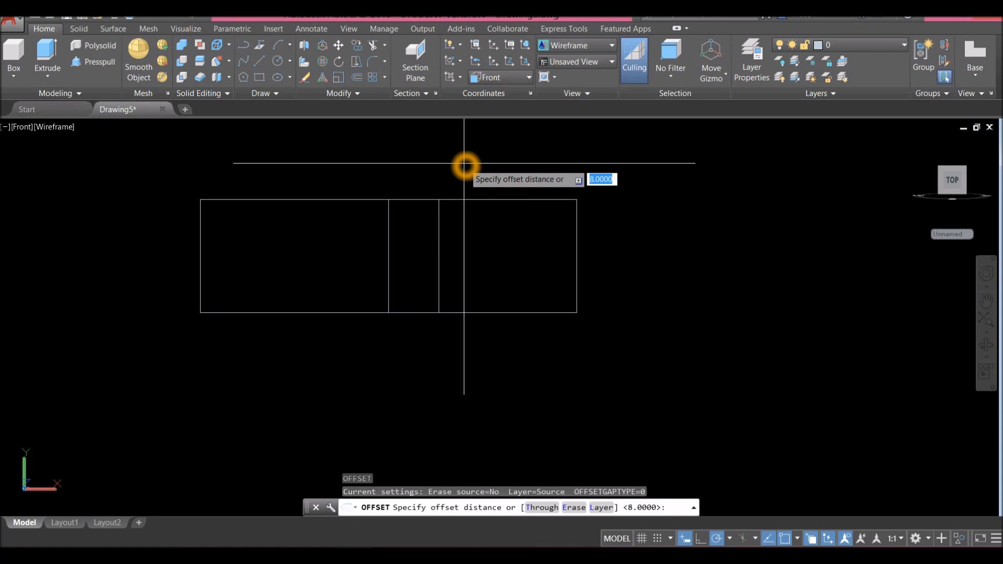
key(Return)
click(386, 224)
click(324, 233)
right_click(413, 155)
click(442, 160)
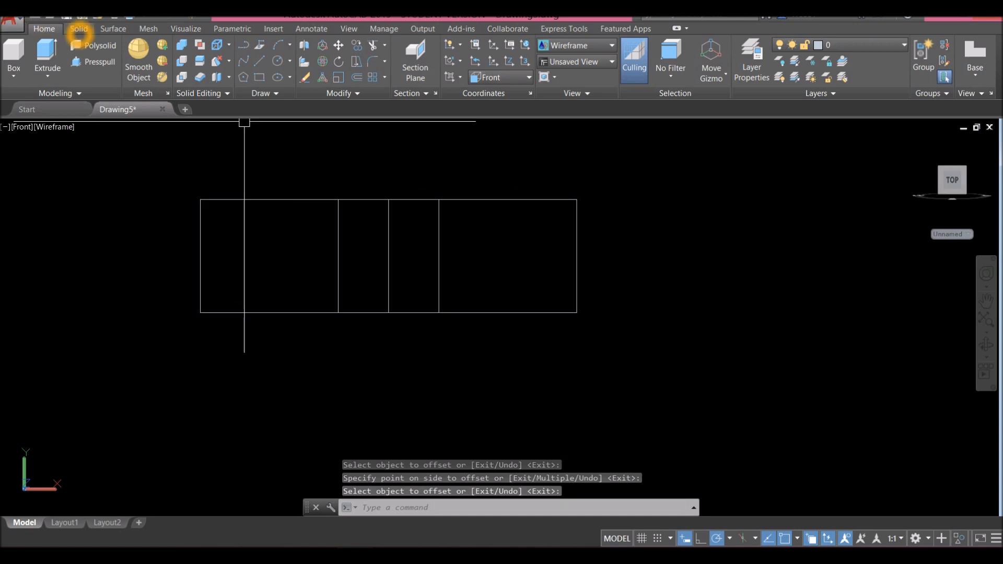
- Slice the panel vertically along the right offset line, keeping both sides, and check the two resulting pieces
click(79, 31)
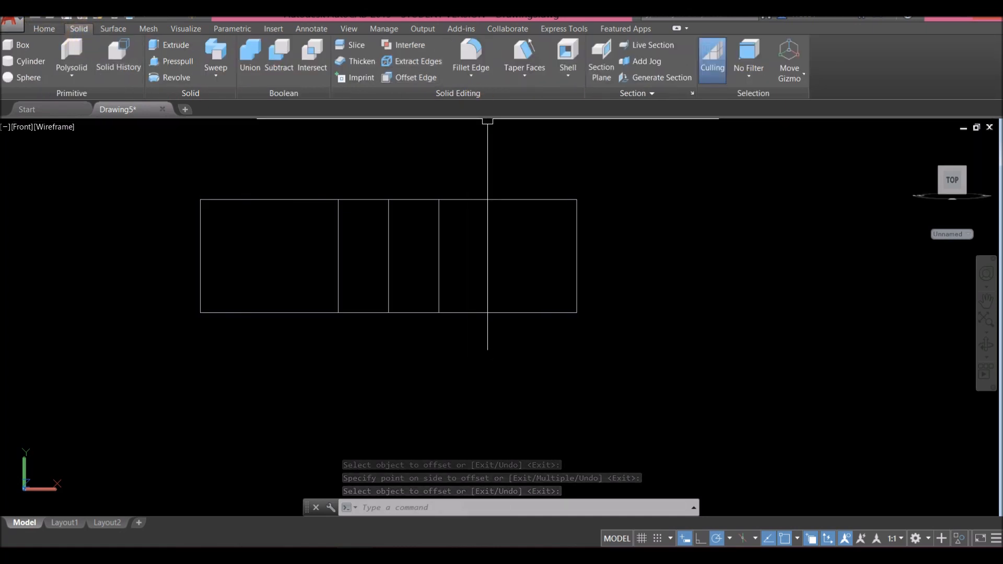
click(351, 45)
click(468, 194)
click(474, 200)
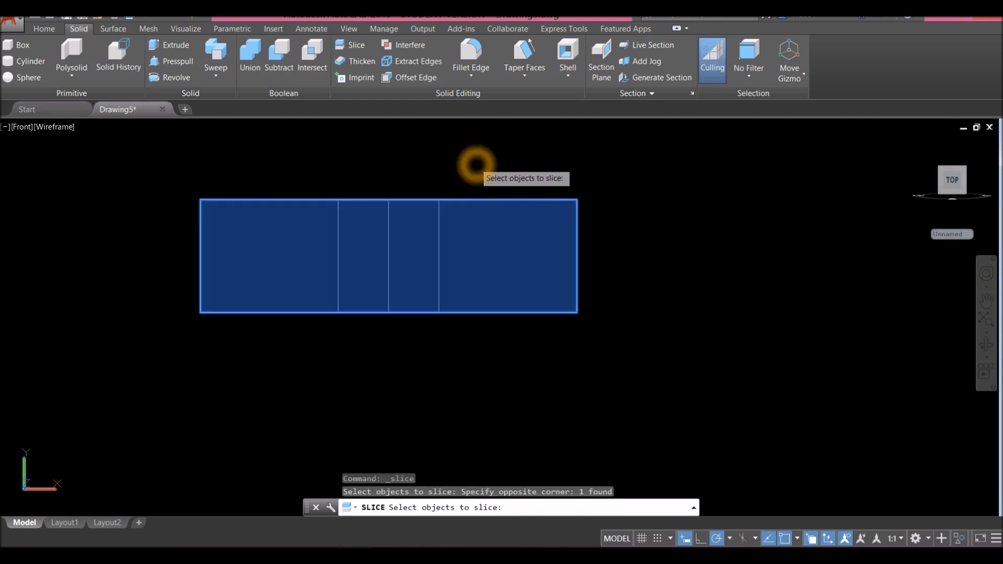
key(Return)
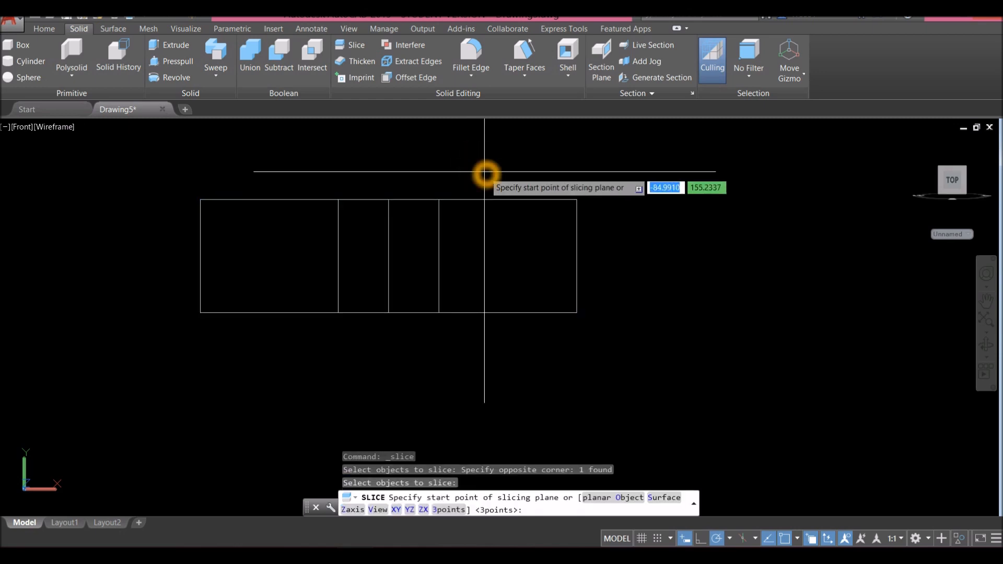
click(439, 200)
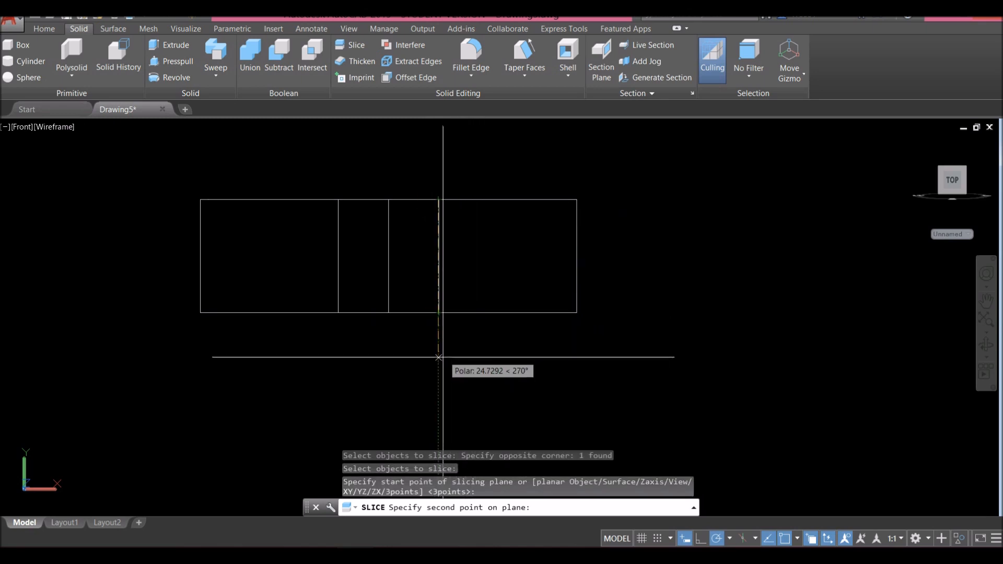
click(438, 372)
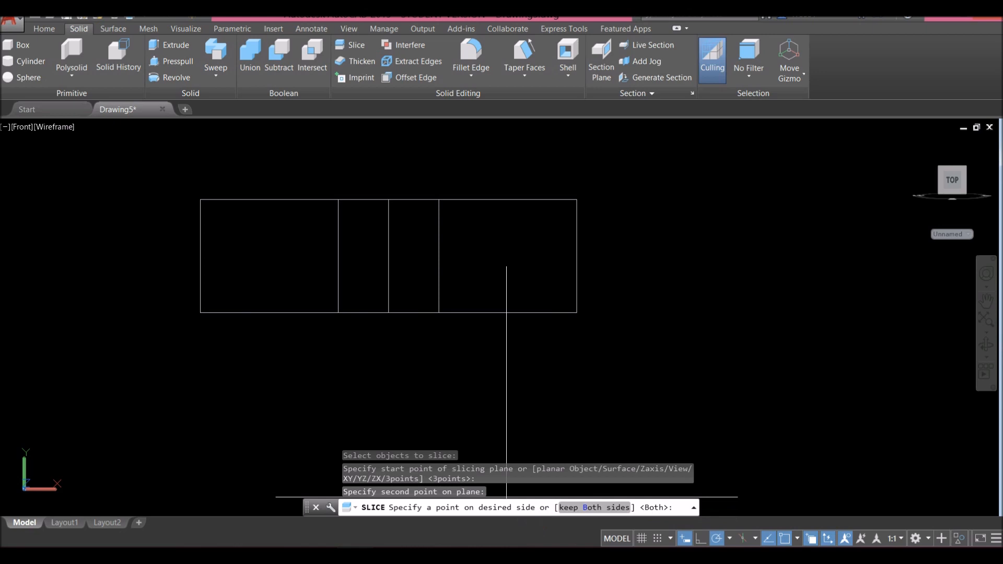
click(569, 507)
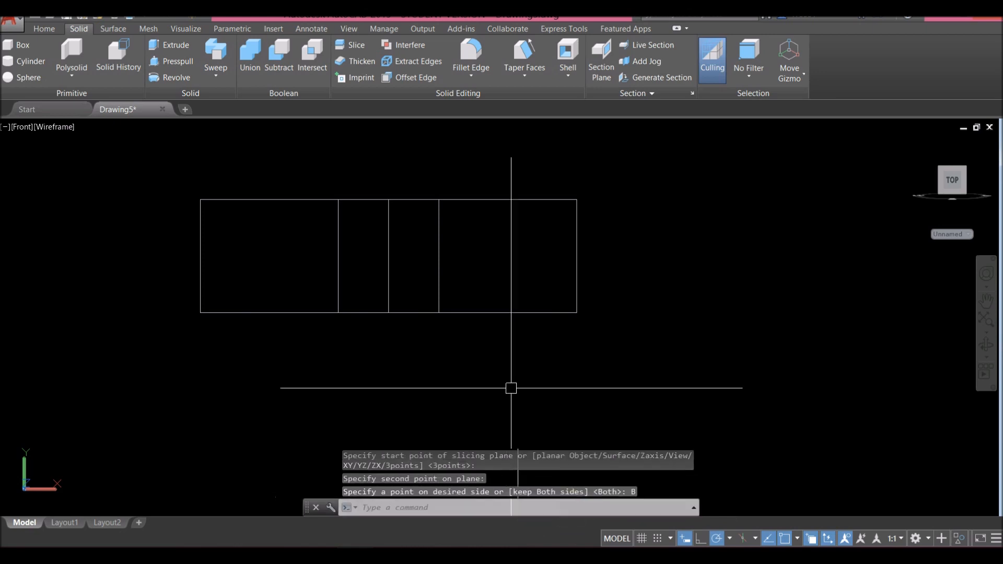
click(520, 319)
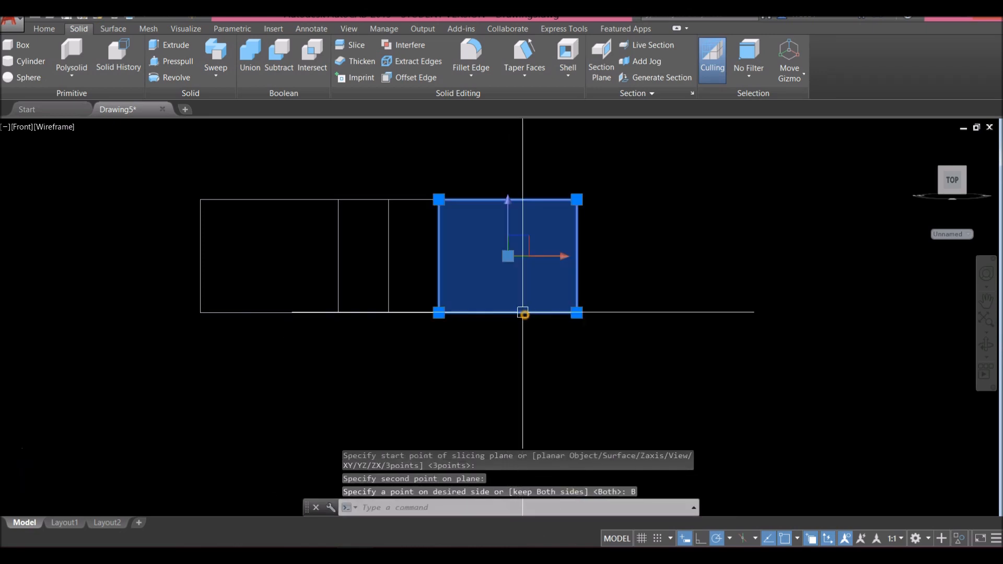
click(316, 314)
key(Escape)
click(331, 200)
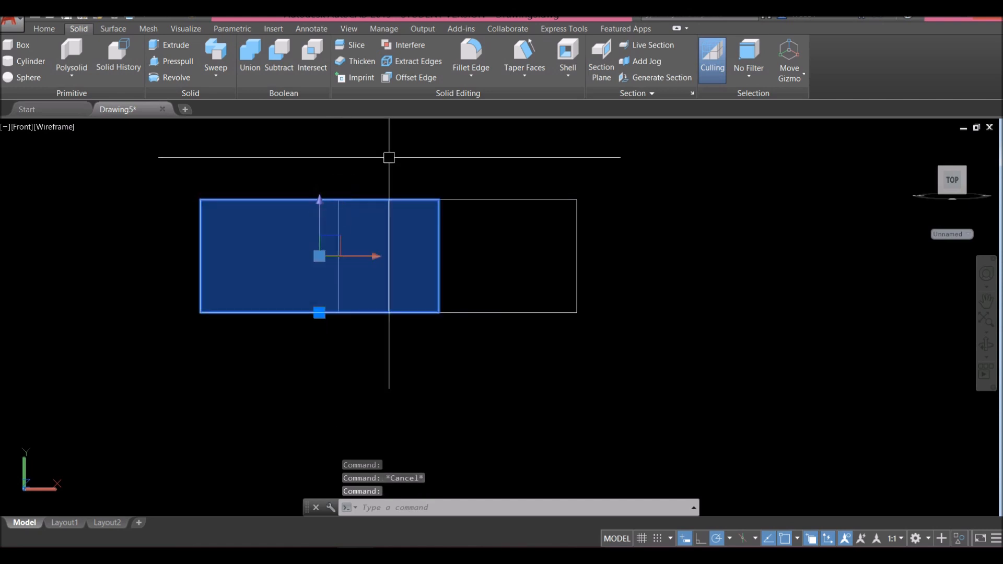
key(Escape)
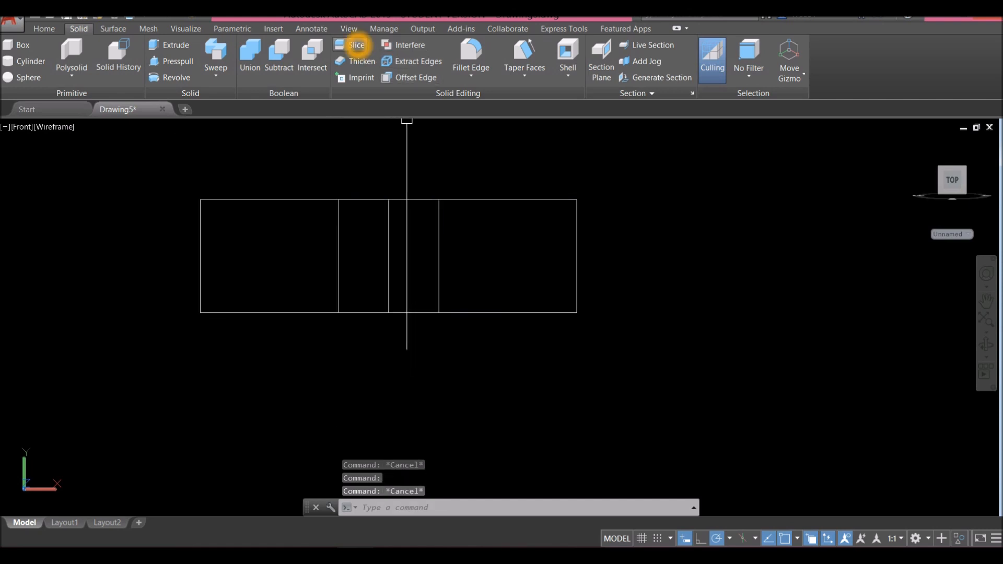
- Slice the larger left piece of the panel vertically along the left offset line, keeping both sides, and check the separated pieces
click(350, 44)
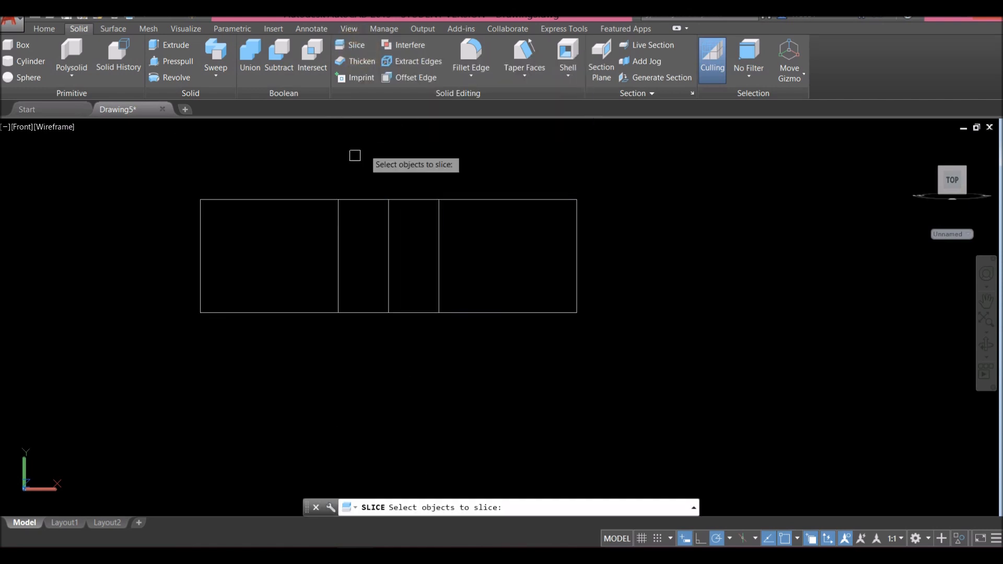
click(297, 202)
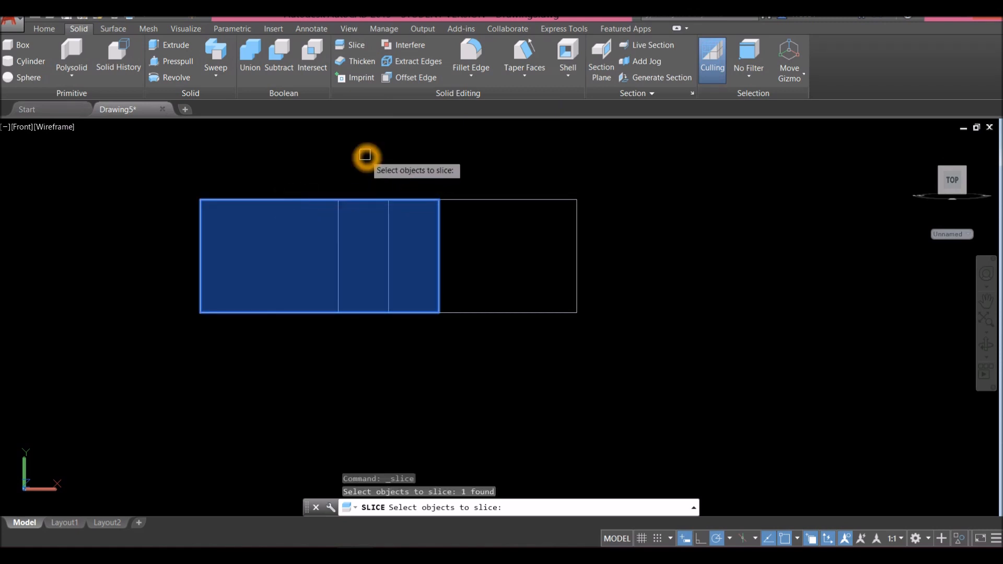
key(Return)
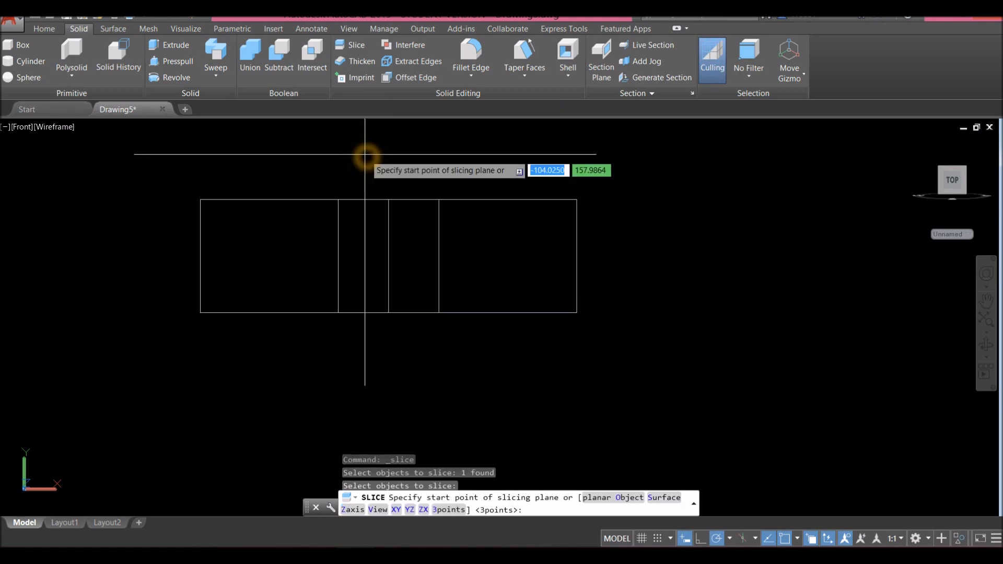
click(339, 199)
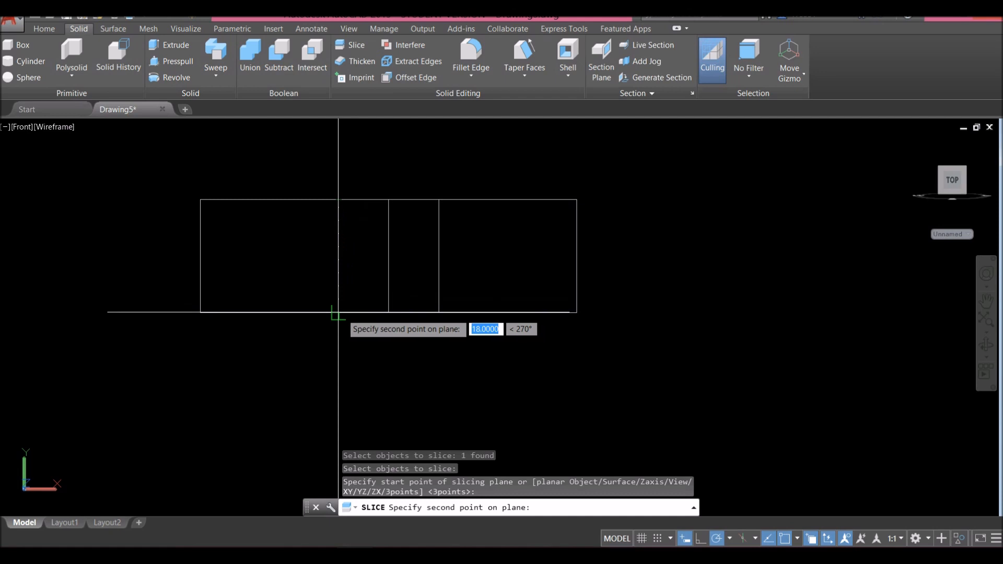
click(340, 314)
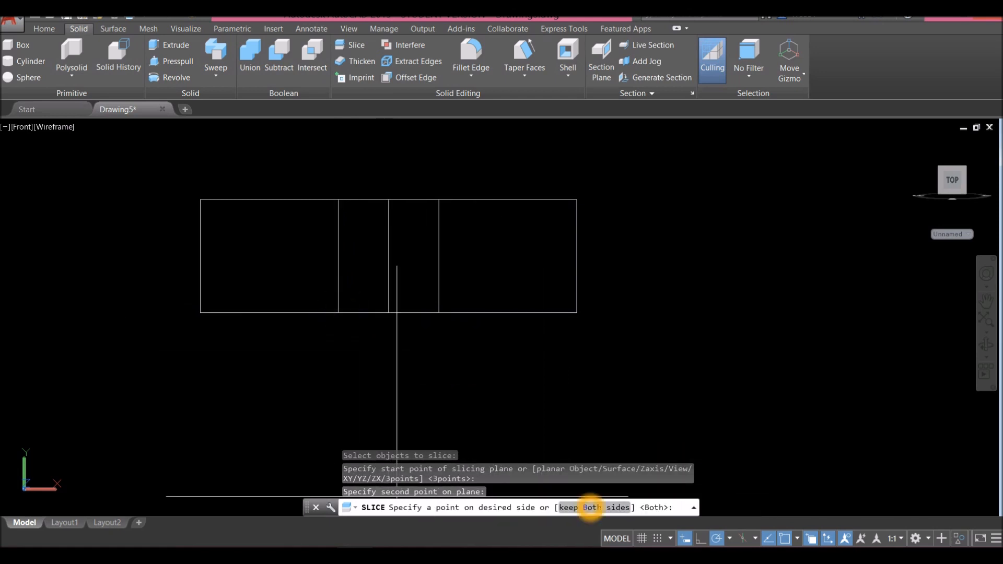
click(596, 508)
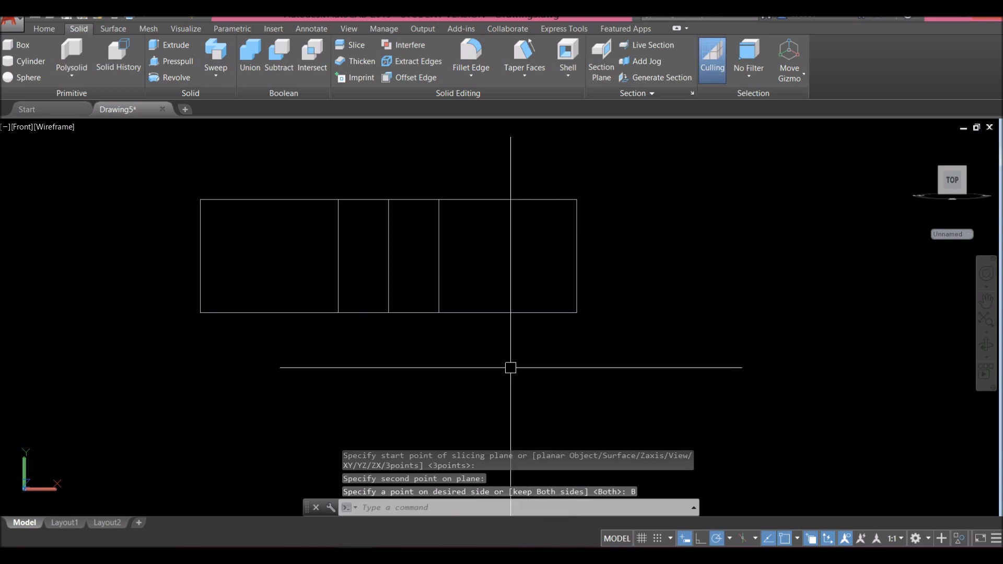
click(500, 312)
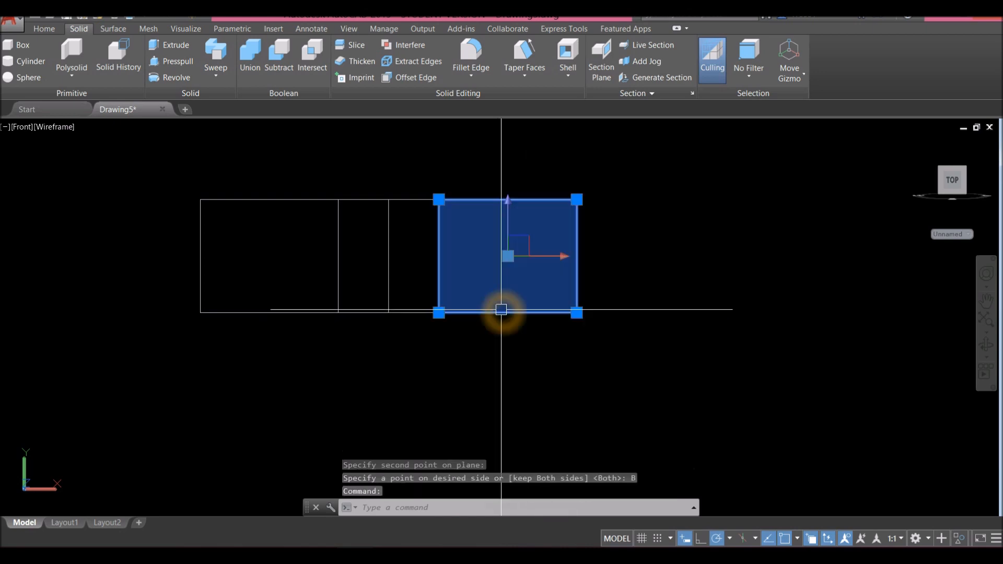
click(365, 312)
key(Escape)
click(365, 311)
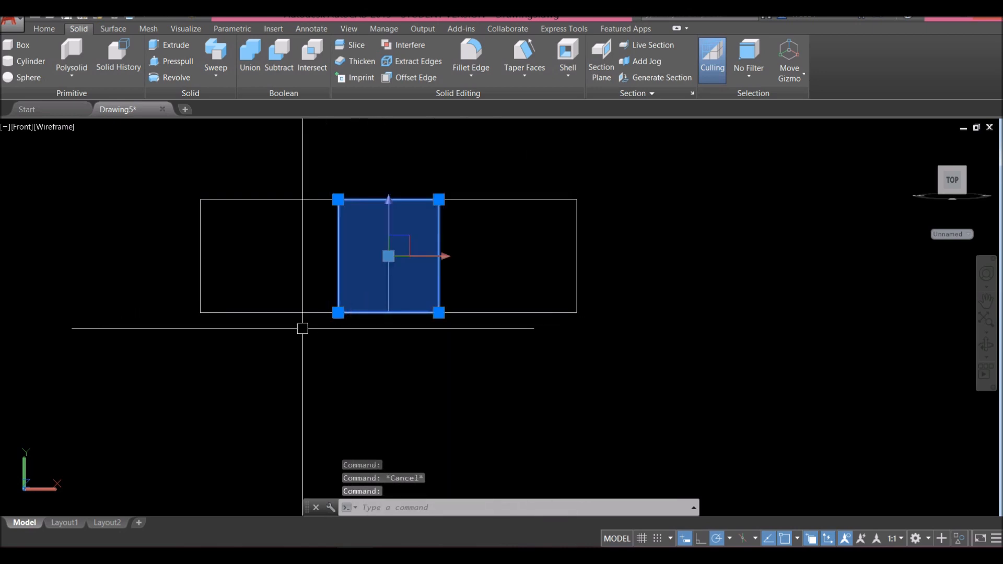
- Clear the selection of the middle panel piece and change the visual style to Shaded with edges
key(Escape)
click(297, 314)
key(Escape)
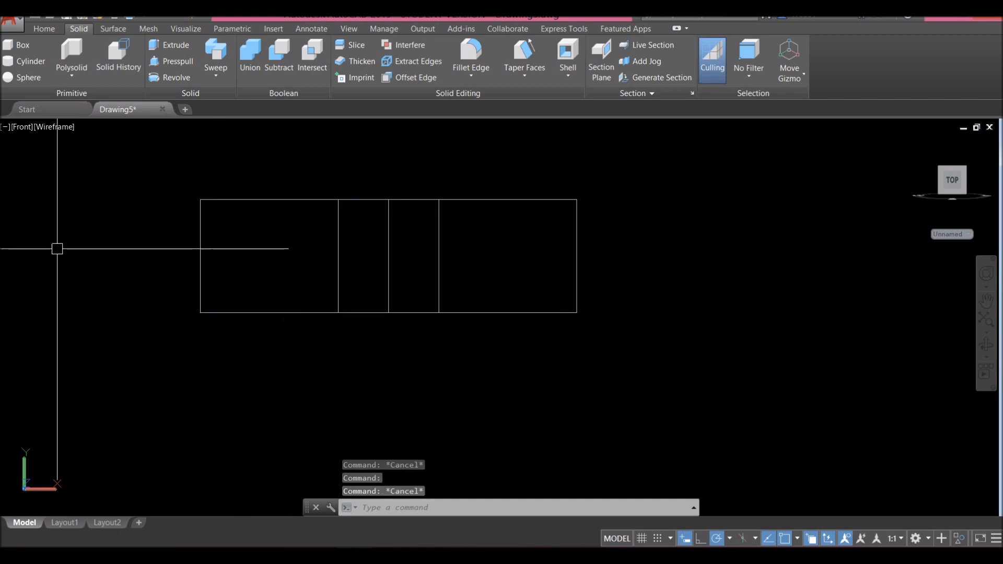
click(54, 127)
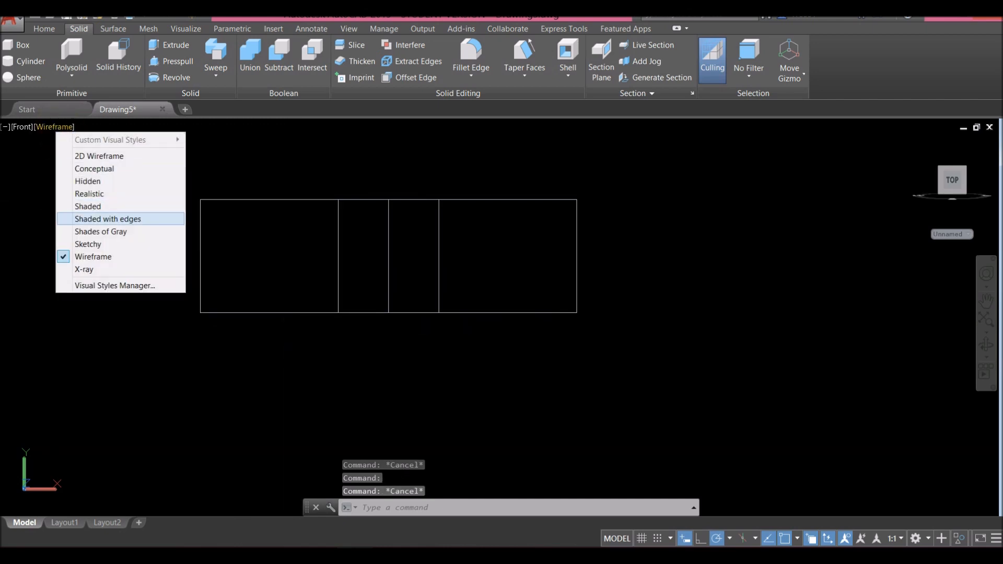
click(126, 219)
mouse_move(124, 226)
shift+middle_down()
mouse_move(153, 249)
mouse_move(267, 273)
shift+middle_up()
scroll(153, 247, down, 5)
shift+middle_drag(190, 236, 256, 251)
scroll(256, 251, up, 6)
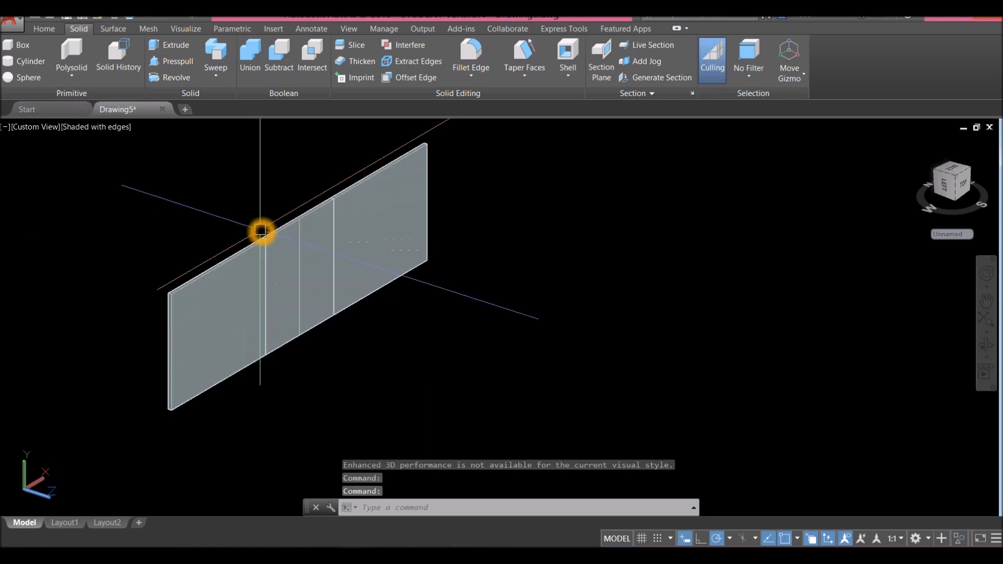
- Delete the vertical centre line on the middle panel piece
click(339, 236)
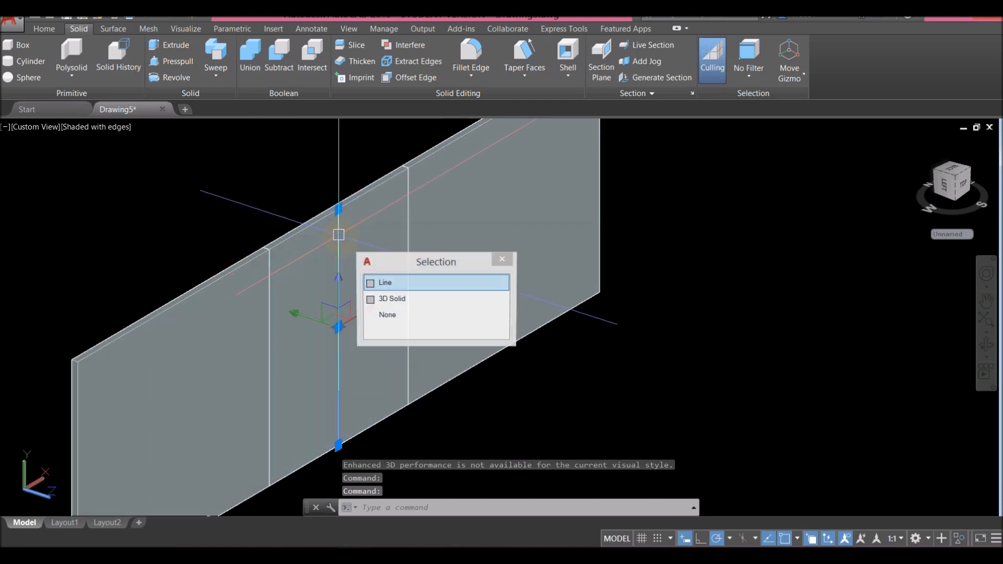
key(Delete)
click(126, 126)
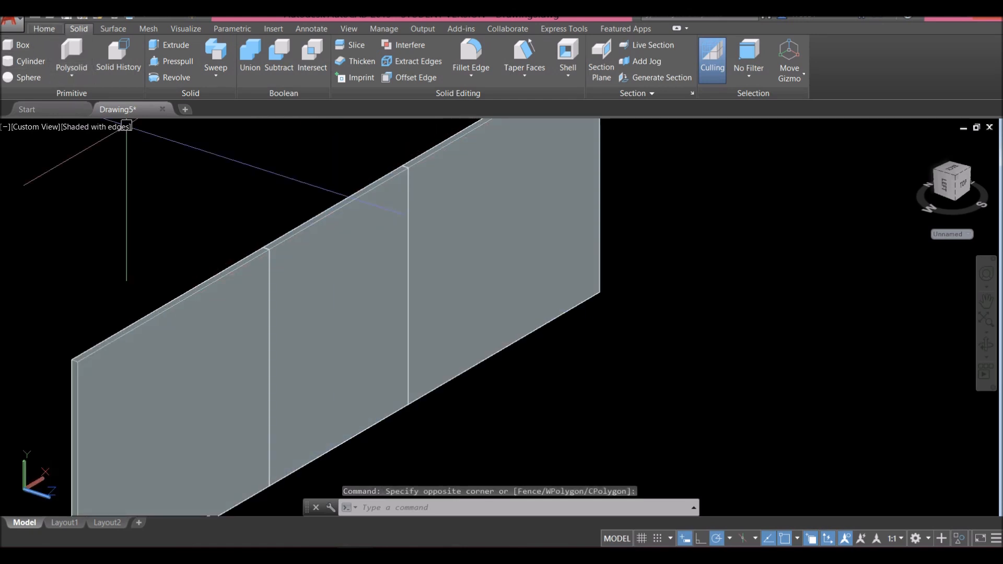
- Rotate the middle panel piece in 3D by 135 degrees about its vertical edge shared with the right piece, like an opened door
click(44, 28)
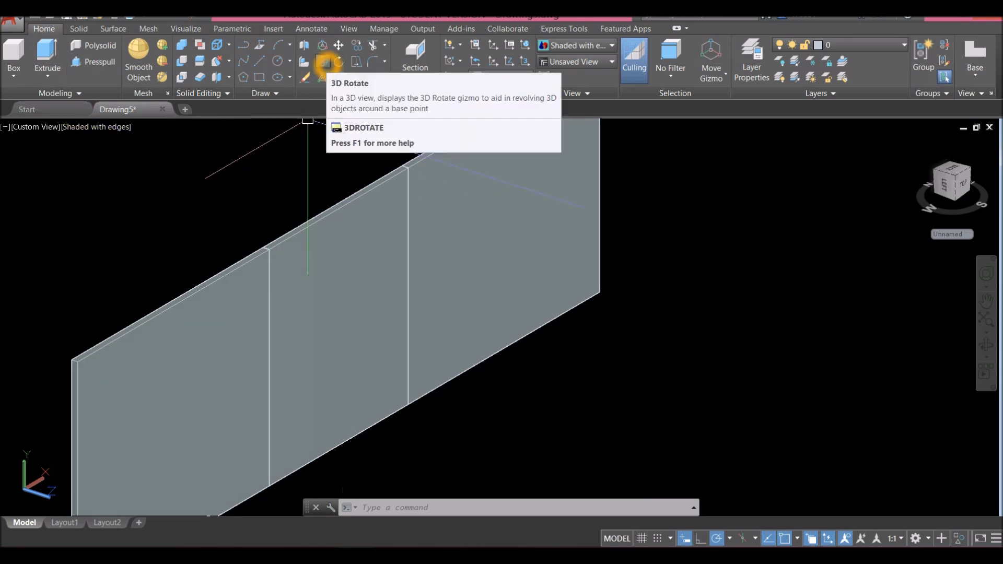
click(324, 63)
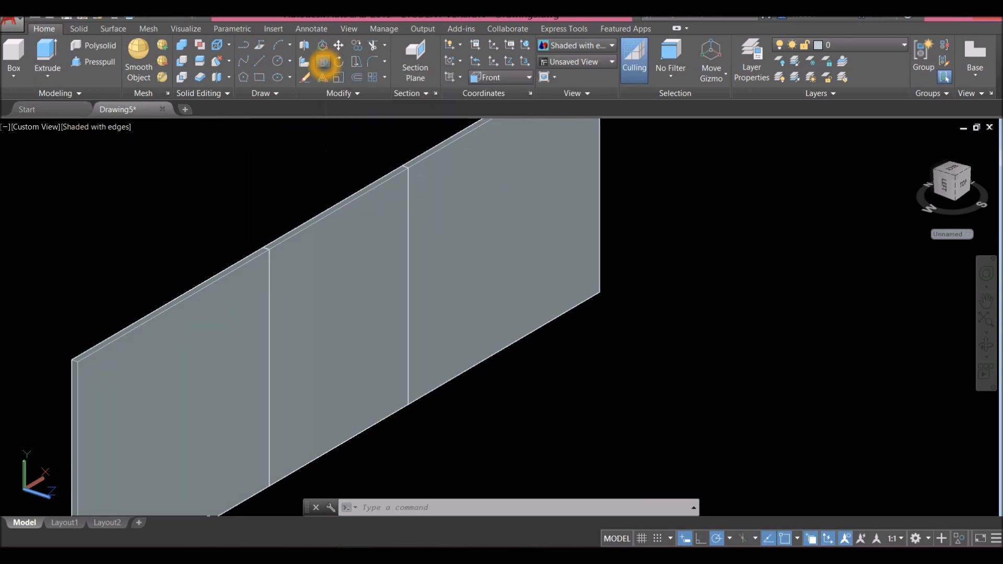
click(354, 206)
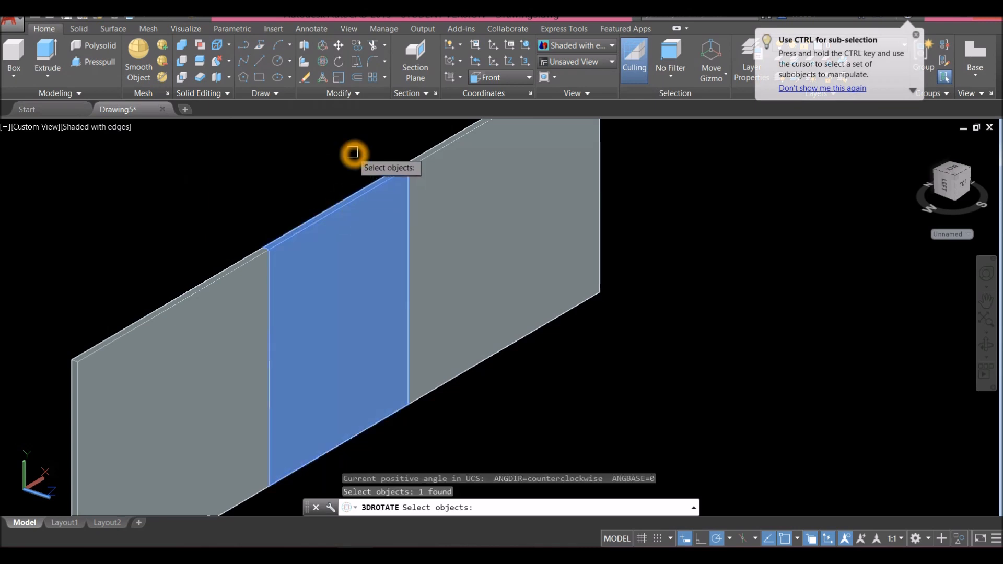
key(Return)
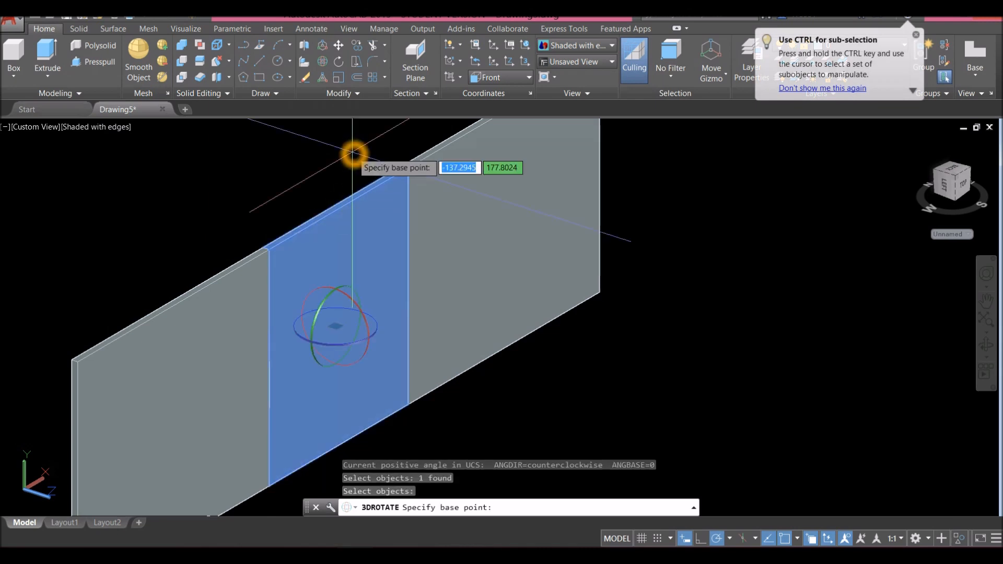
scroll(365, 148, up, 2)
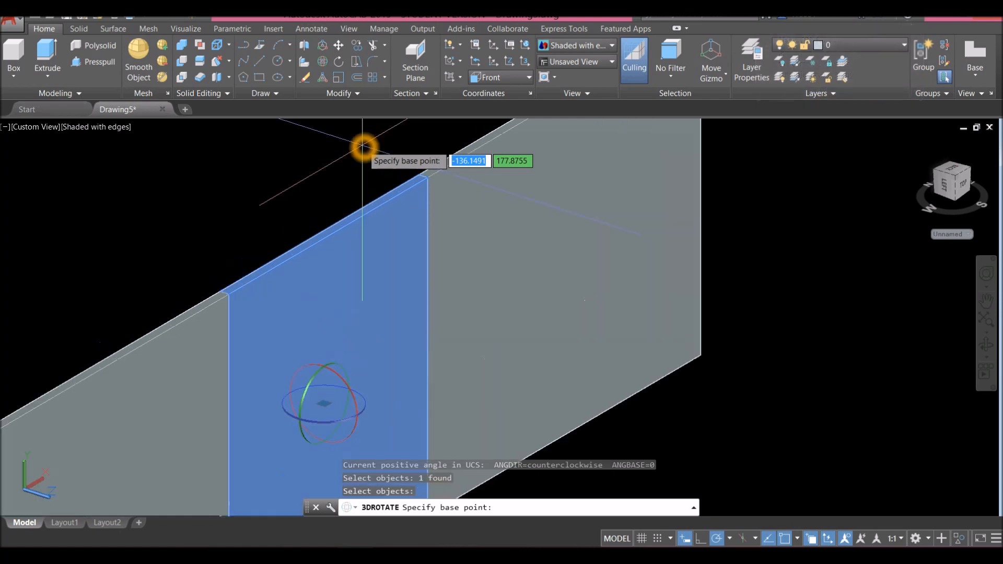
click(433, 184)
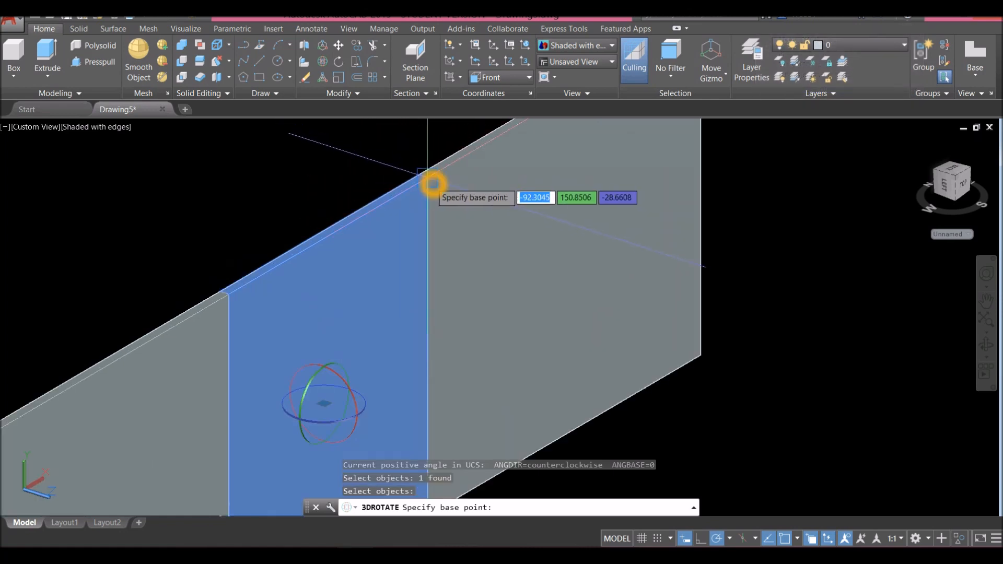
click(433, 184)
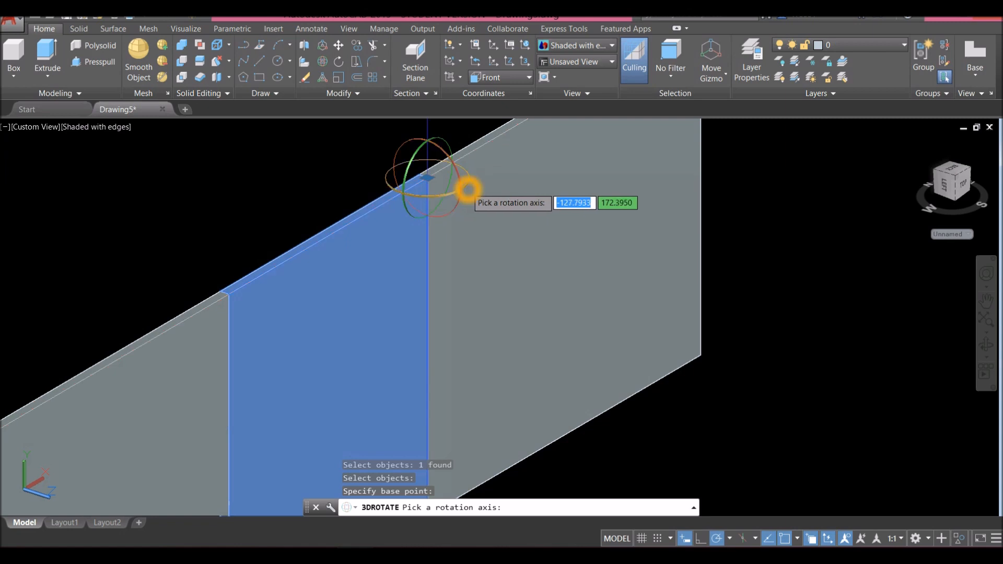
click(466, 189)
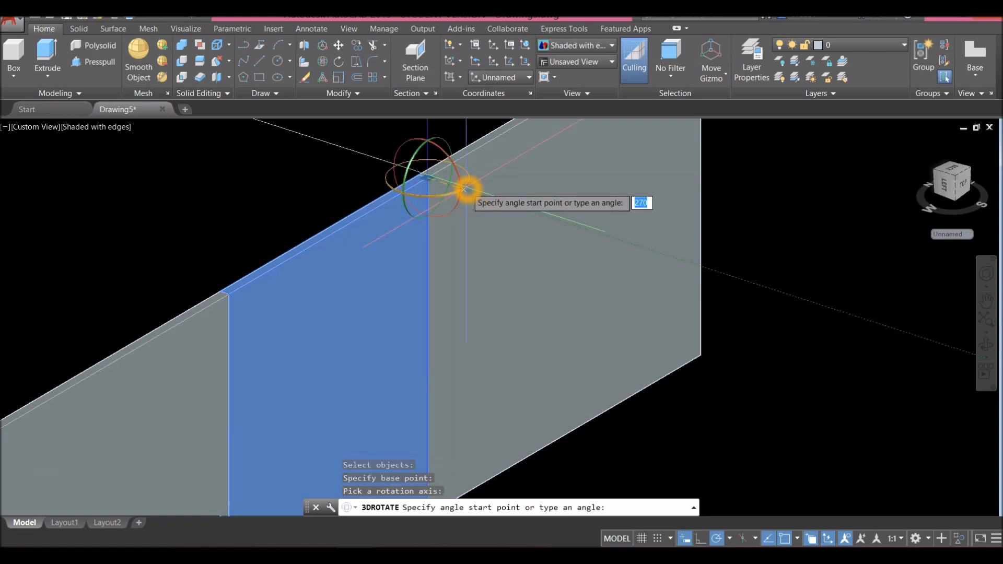
scroll(466, 189, down, 5)
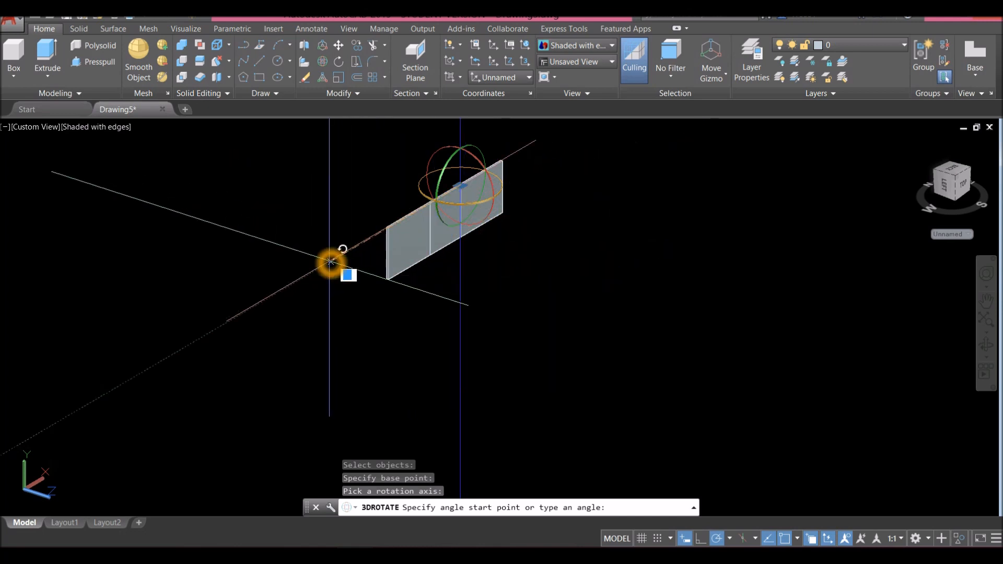
middle_drag(495, 260, 429, 314)
scroll(447, 291, up, 4)
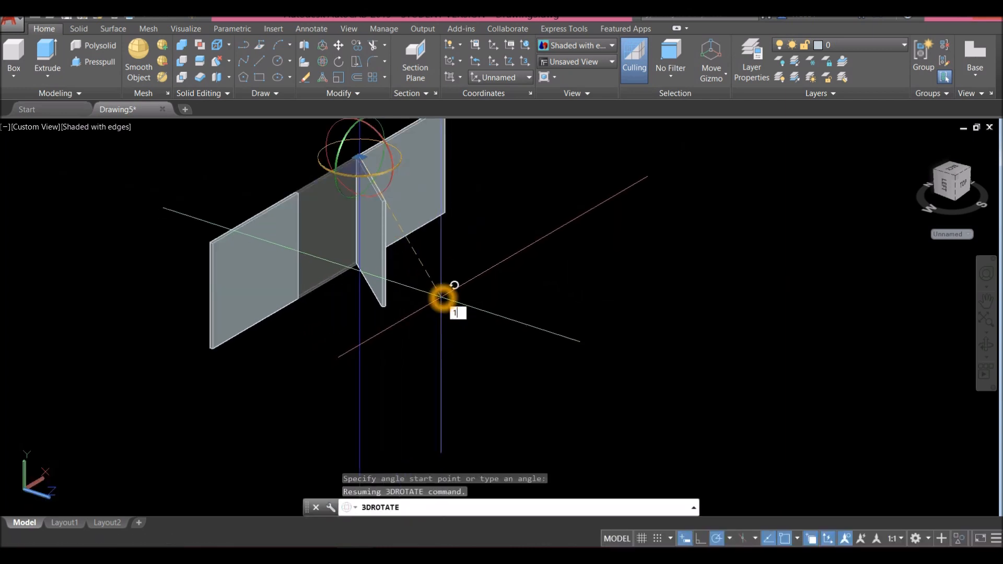
key(Return)
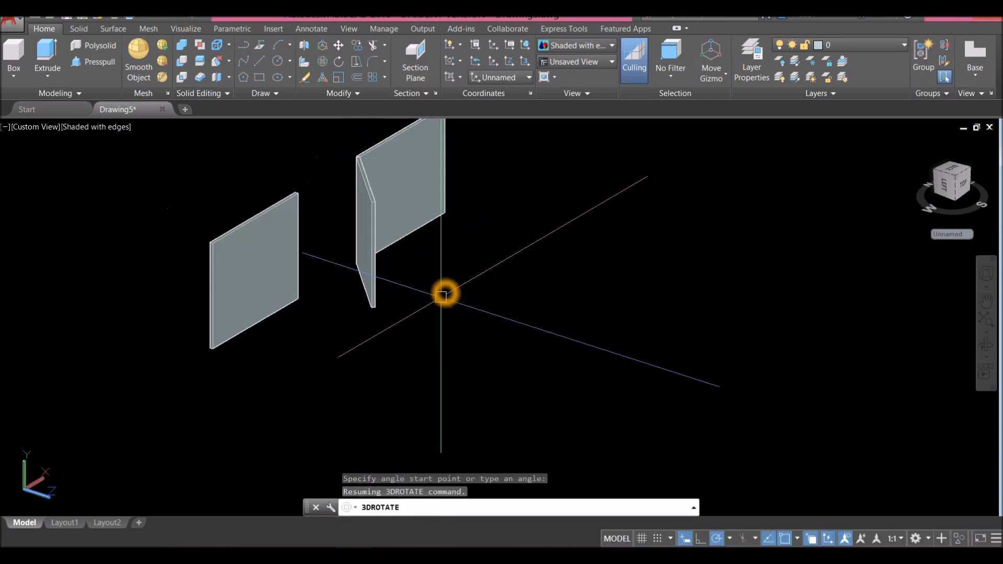
scroll(454, 270, down, 2)
double_click(524, 158)
- End the object isolation and view the whole boat with its opened panel from the stern
right_click(523, 157)
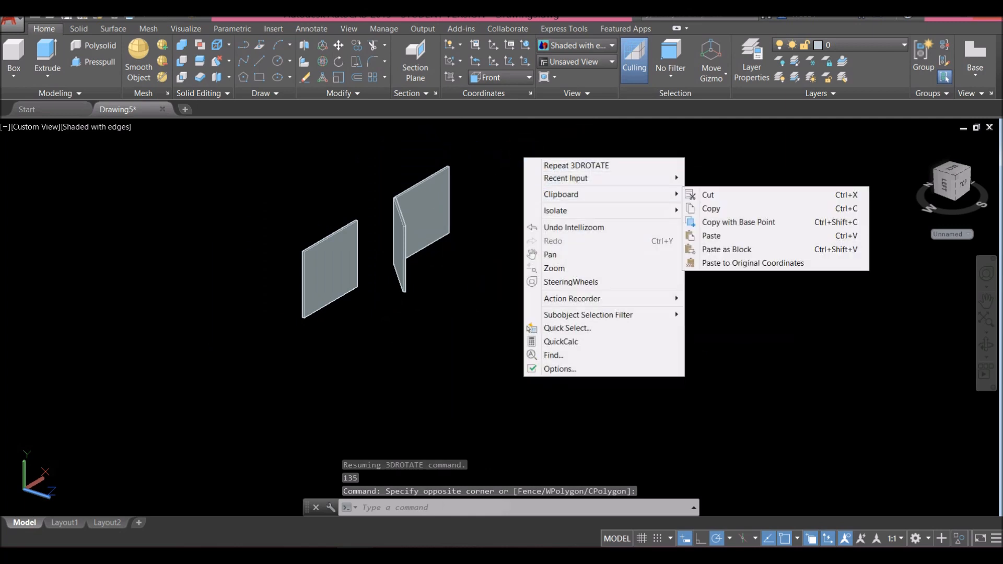
mouse_move(558, 211)
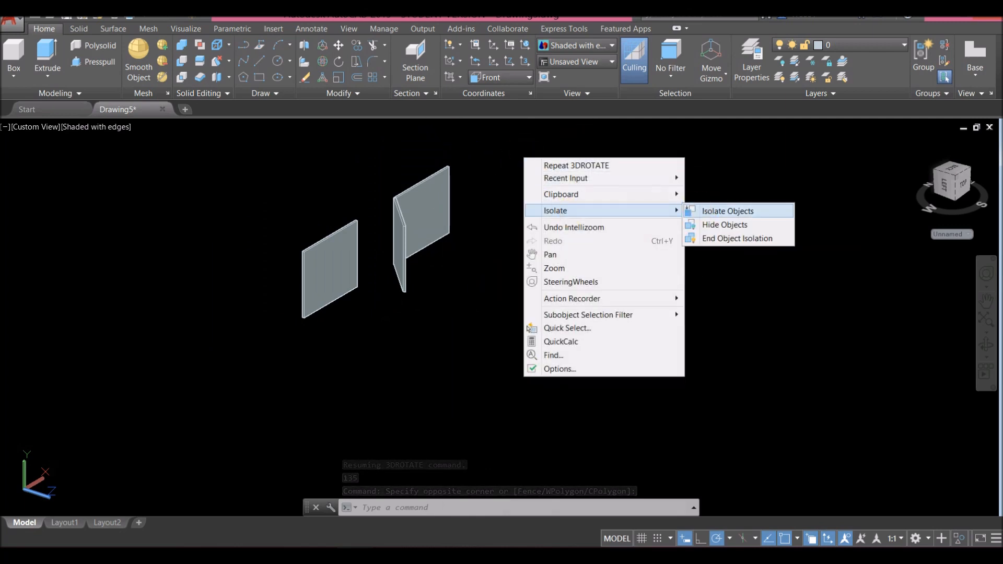
click(737, 238)
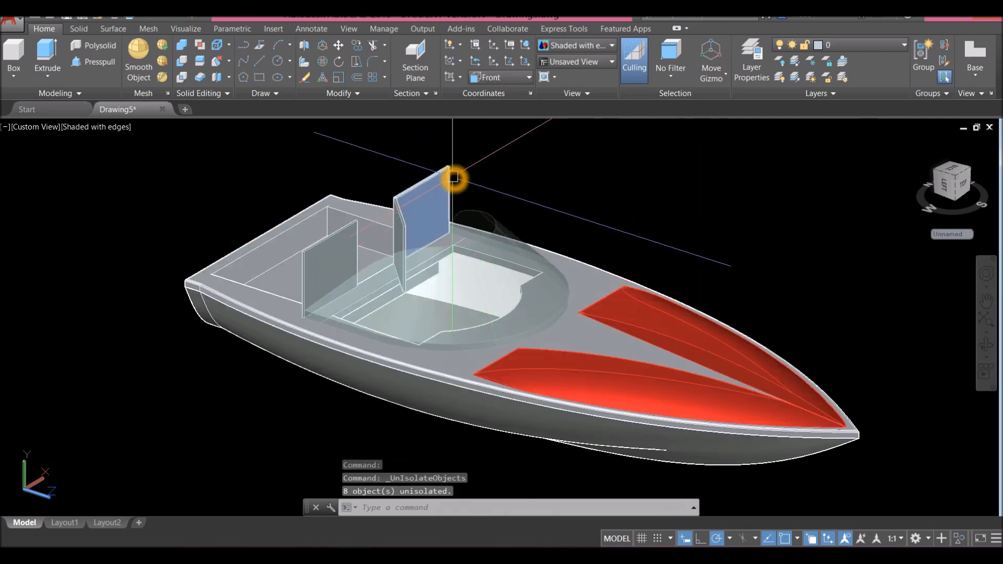
shift+middle_drag(454, 178, 754, 202)
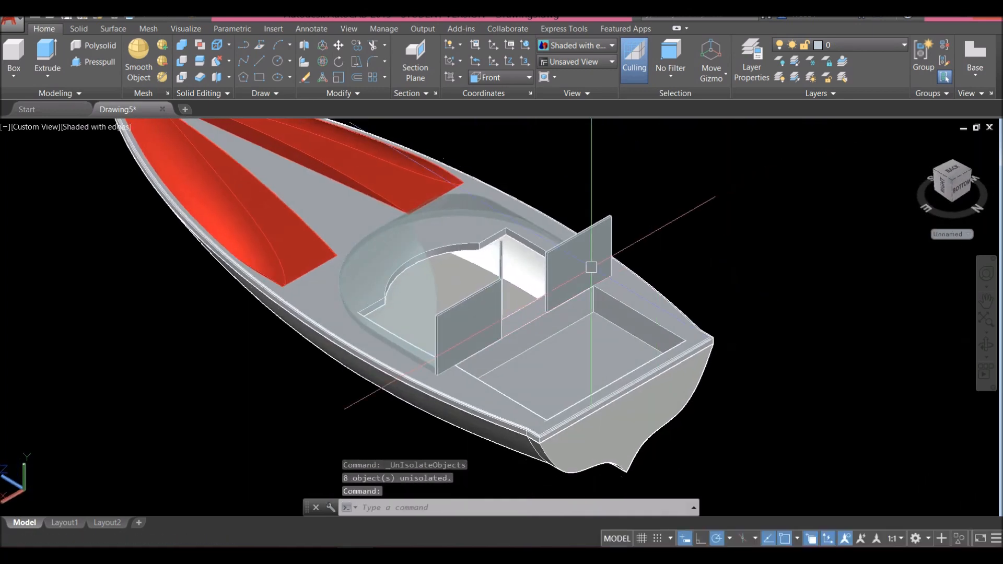
scroll(544, 294, up, 3)
shift+middle_click(544, 295)
scroll(542, 296, down, 5)
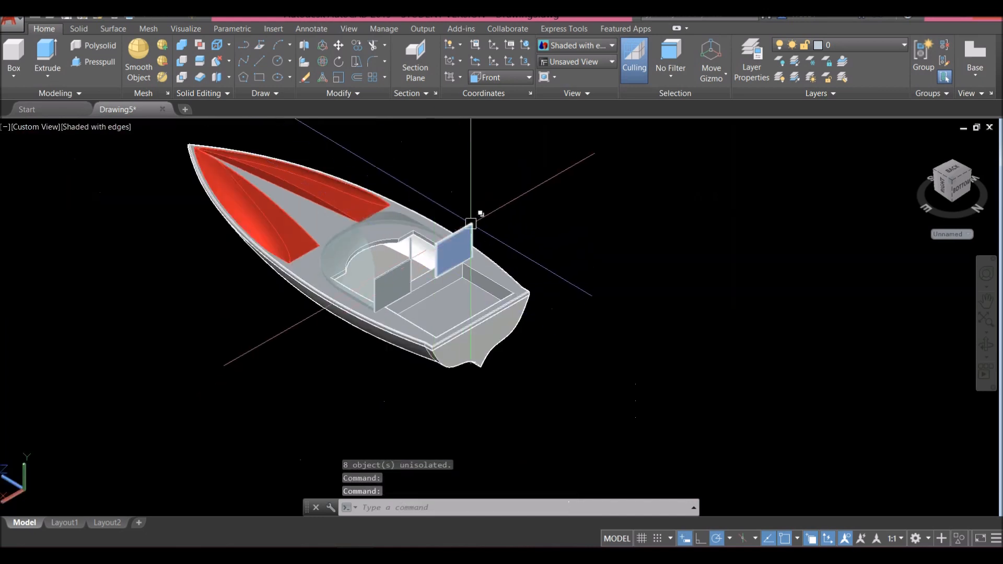
- Change the visual style to Realistic and inspect the panel pieces behind the windshield
click(98, 127)
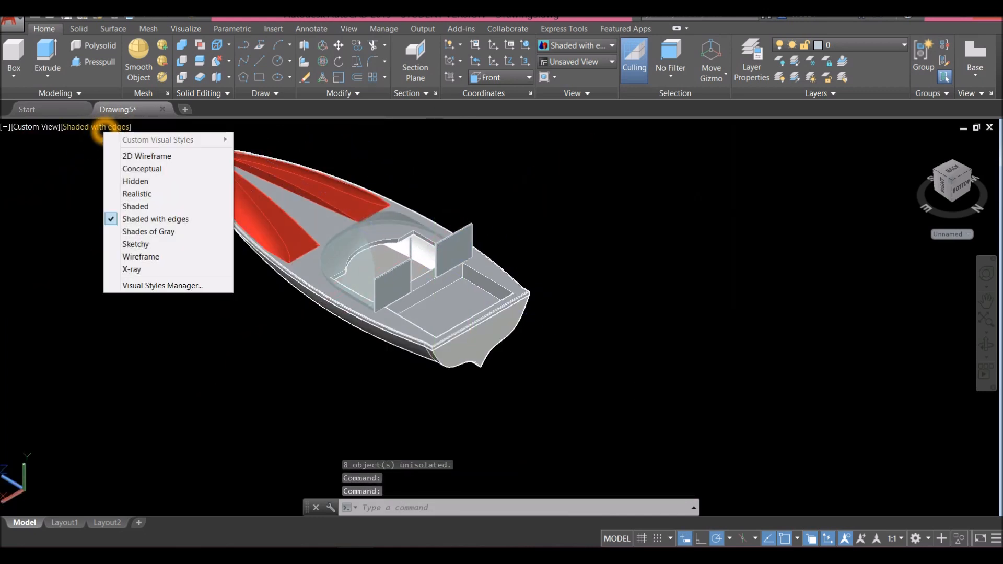
click(170, 194)
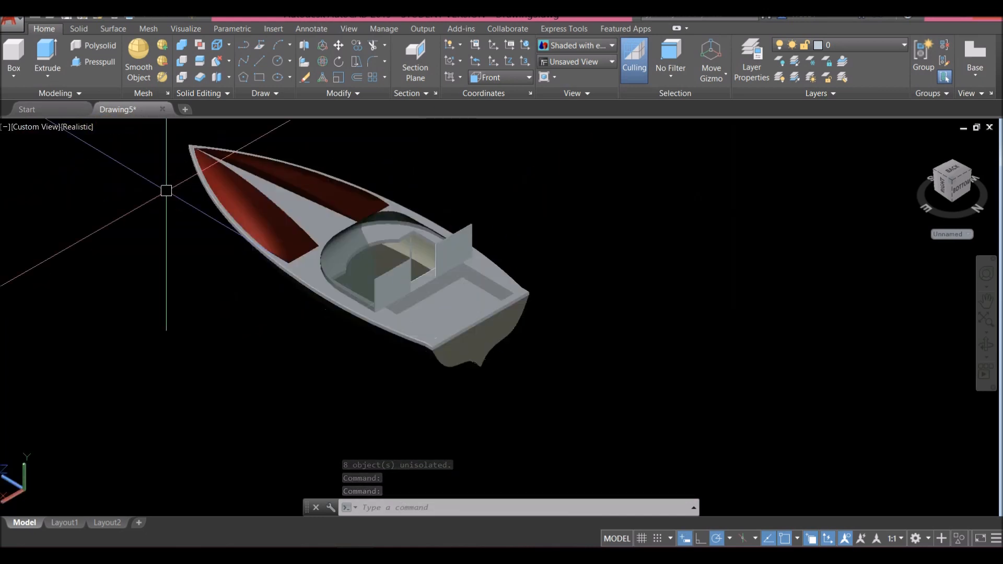
scroll(463, 225, up, 5)
mouse_move(464, 224)
shift+middle_down()
mouse_move(485, 225)
mouse_move(478, 221)
shift+middle_up()
click(406, 260)
key(Escape)
click(399, 271)
shift+middle_drag(369, 251, 501, 166)
- Open the Materials Browser and assign the Tinted - Blue solid glass material to the three panel pieces behind the windshield
text(MA)
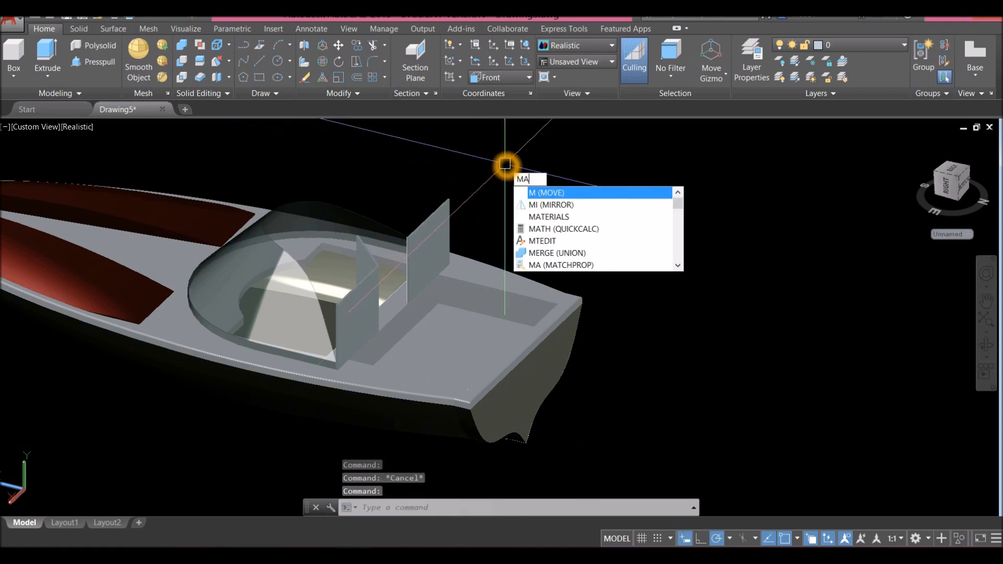
click(572, 203)
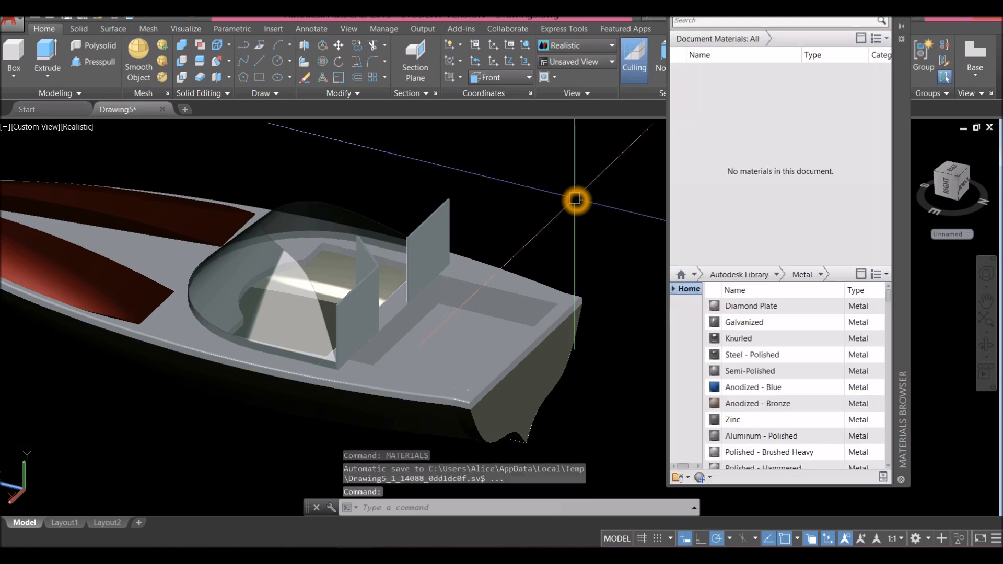
click(716, 201)
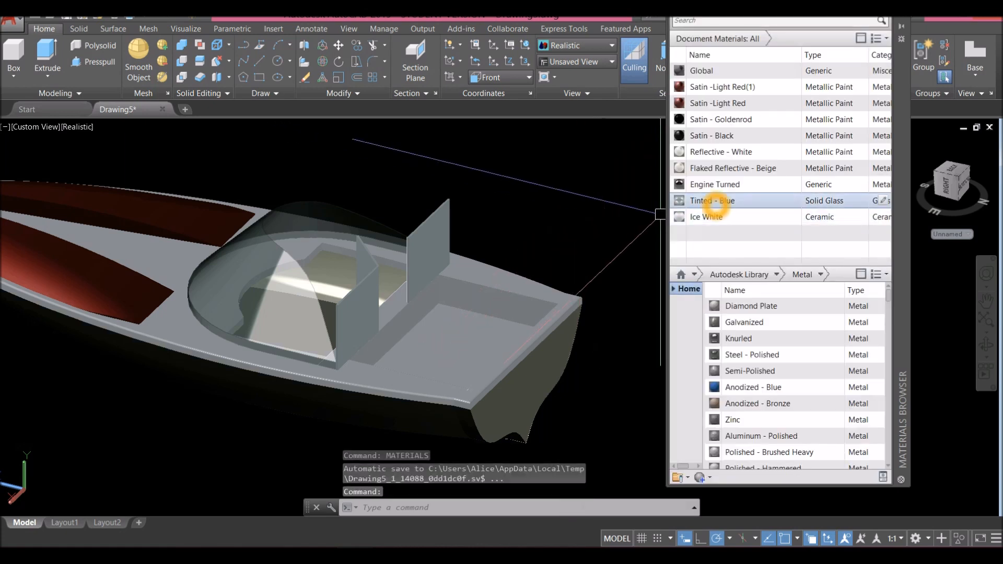
drag(716, 202, 265, 257)
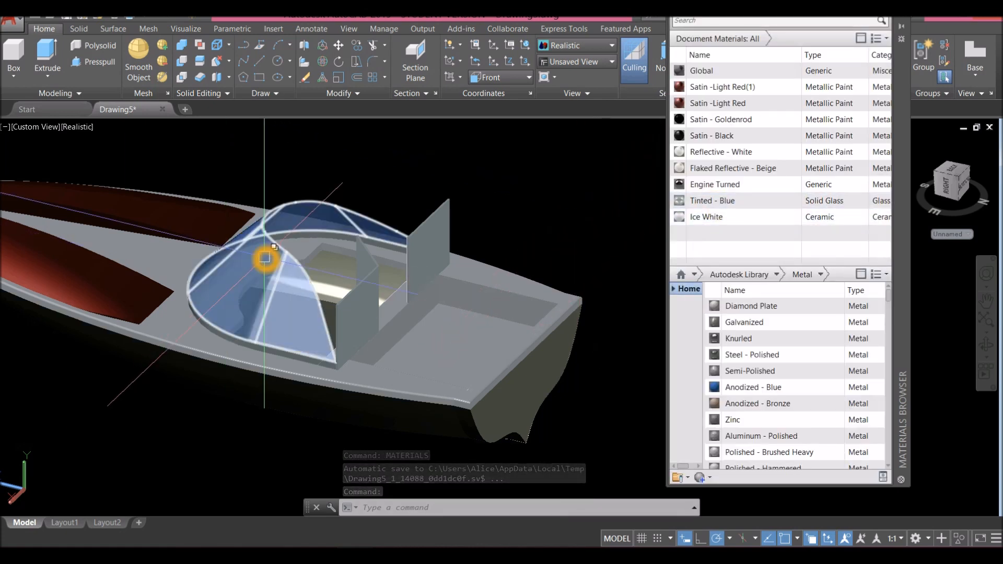
drag(427, 244, 425, 241)
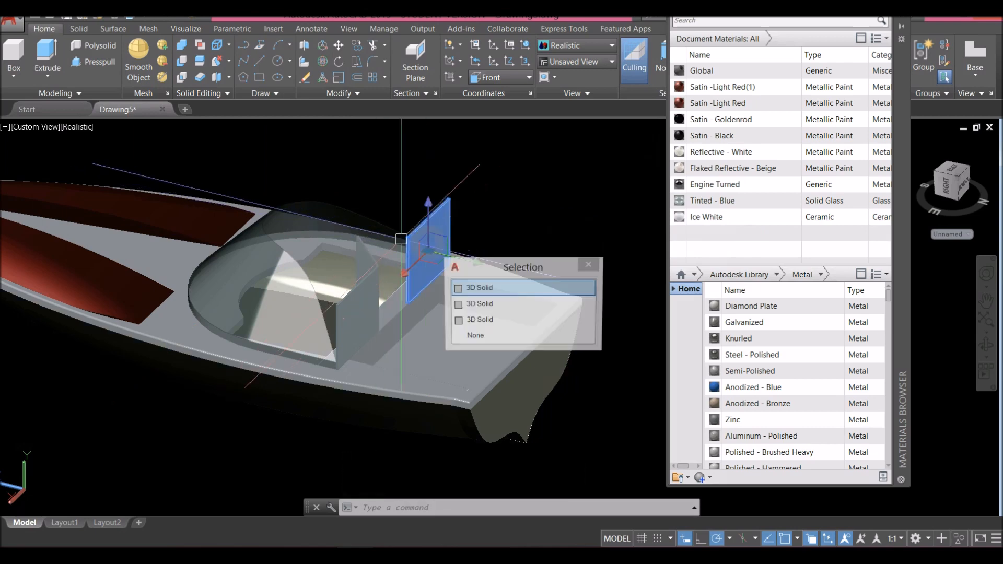
click(365, 287)
scroll(366, 246, up, 6)
scroll(368, 248, down, 6)
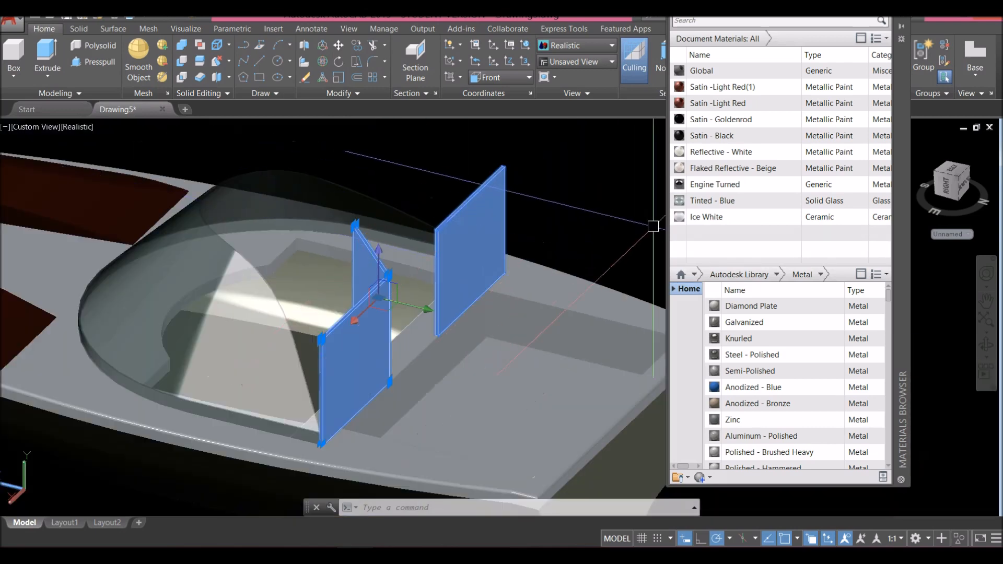
click(745, 206)
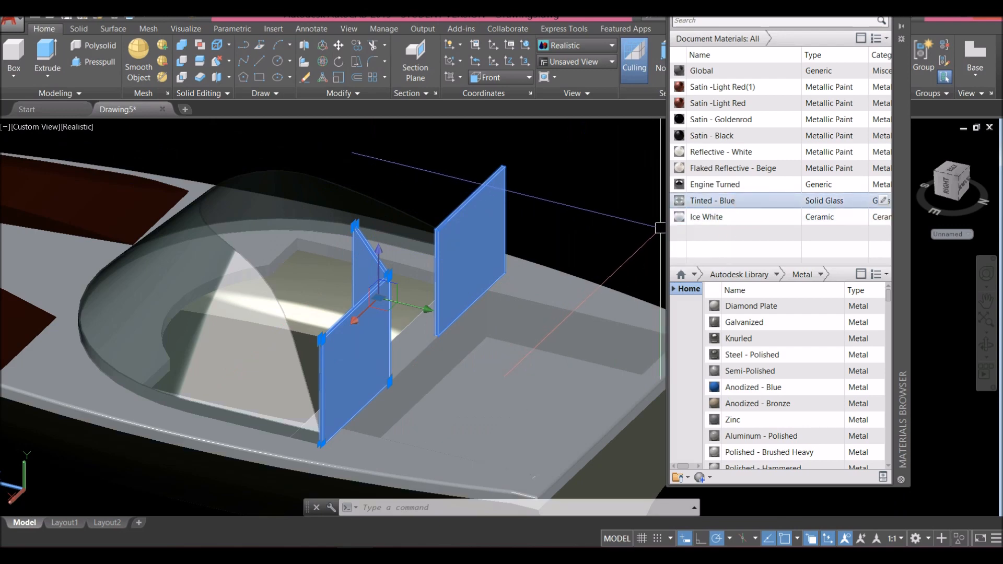
click(748, 201)
click(567, 221)
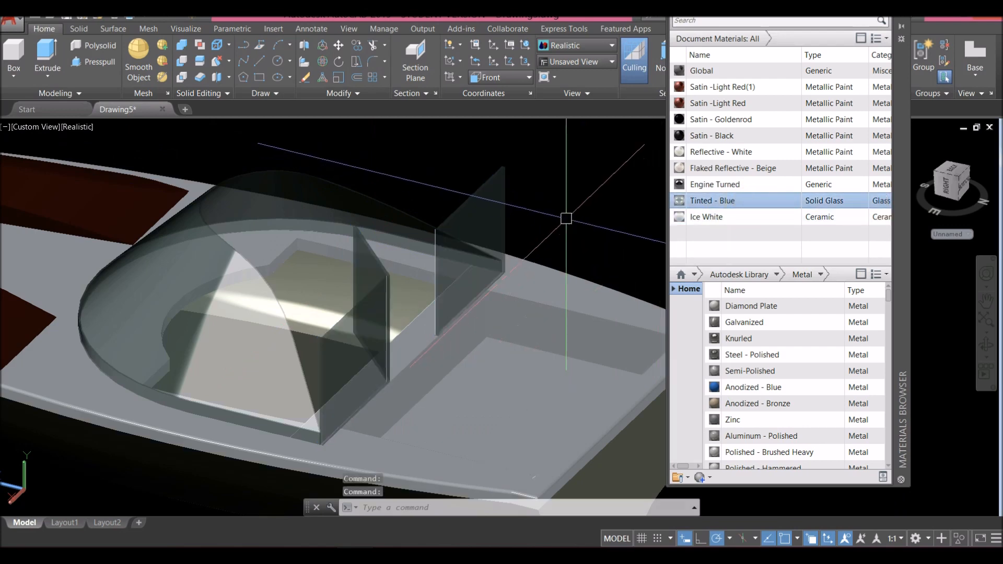
- Assign the Satin - Goldenrod metallic paint to the curved base frame under the windshield
shift+middle_drag(630, 157, 565, 253)
scroll(558, 215, down, 3)
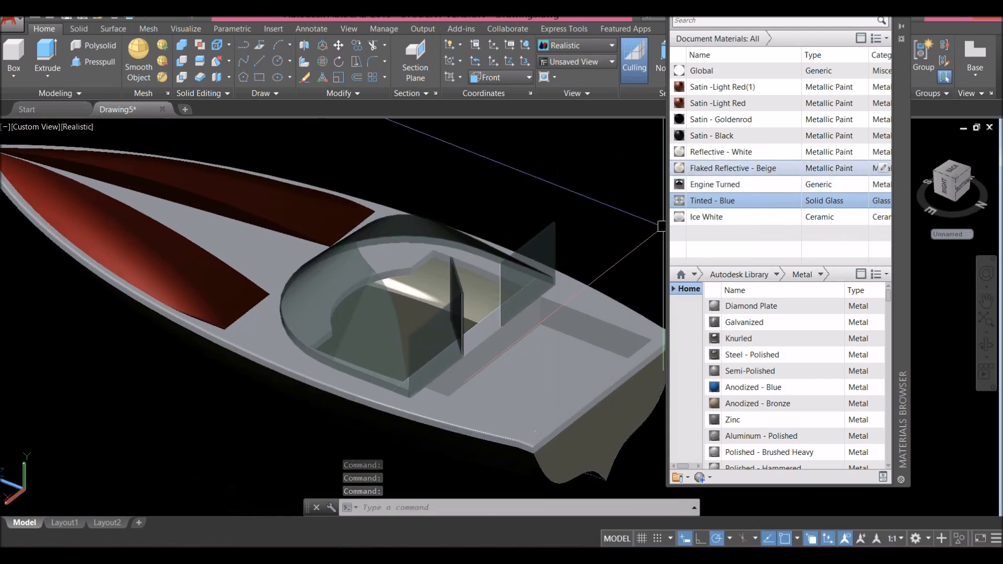
click(741, 137)
drag(755, 119, 379, 368)
scroll(380, 369, up, 4)
middle_drag(385, 365, 403, 252)
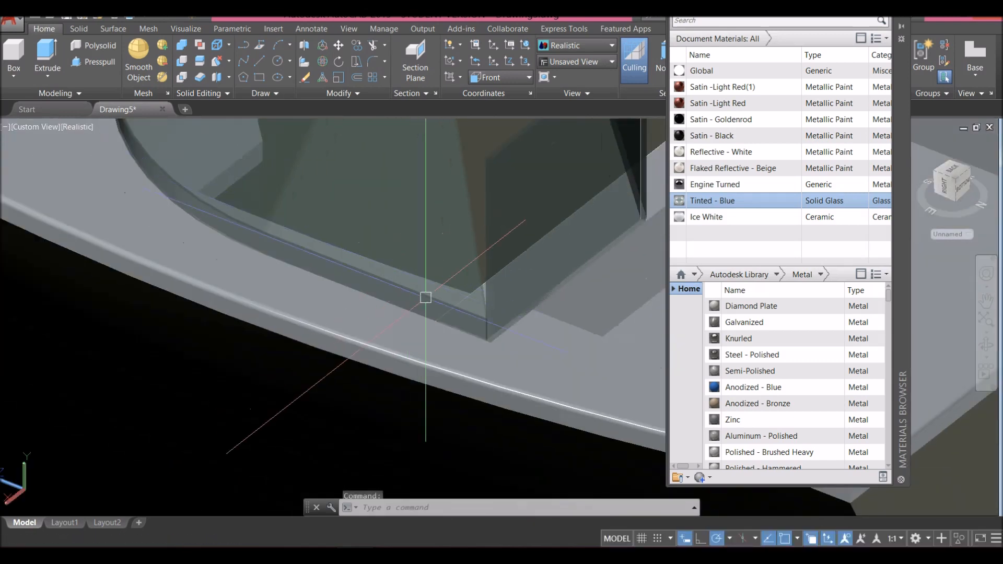
scroll(419, 316, up, 3)
click(414, 293)
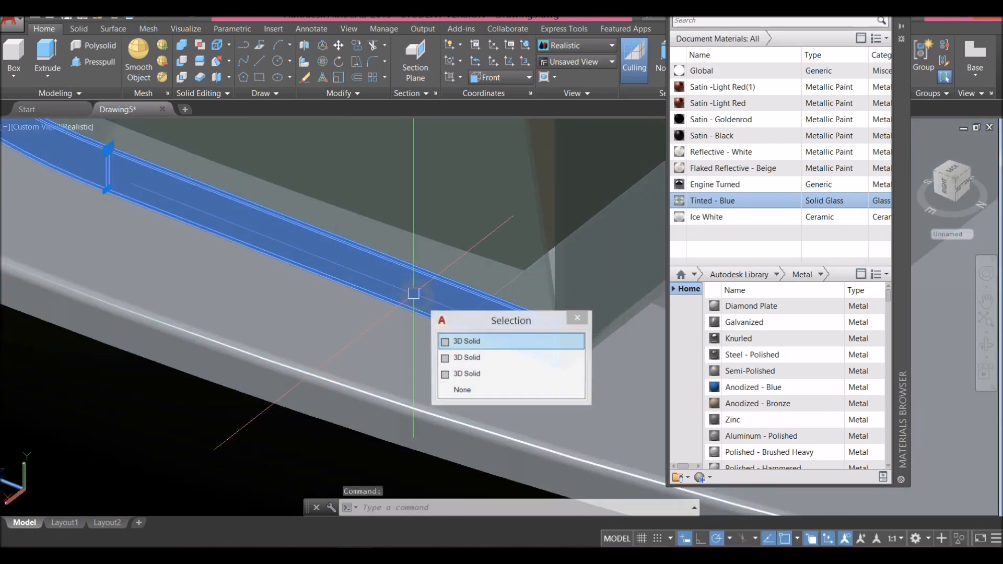
scroll(413, 293, down, 6)
middle_drag(413, 294, 399, 334)
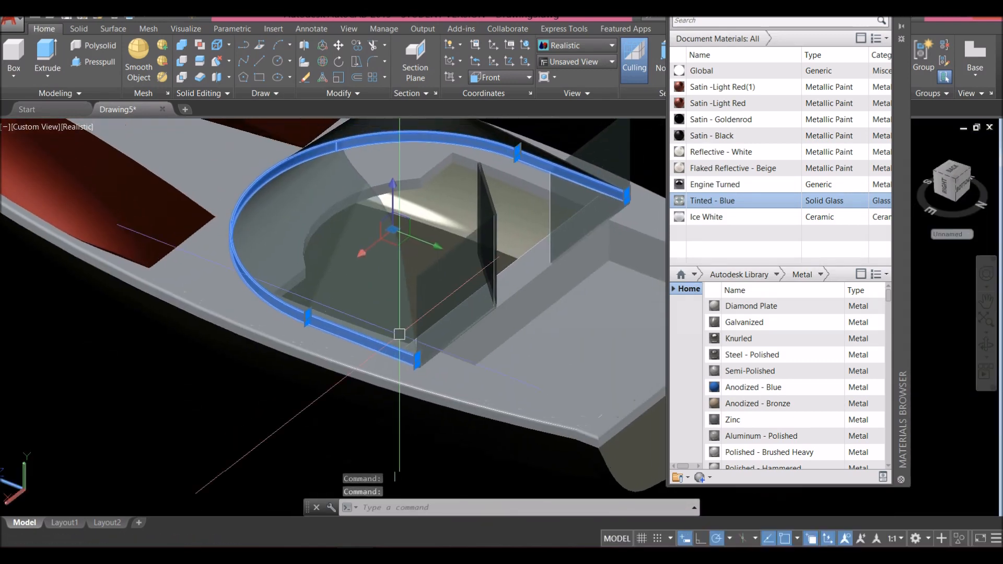
click(767, 121)
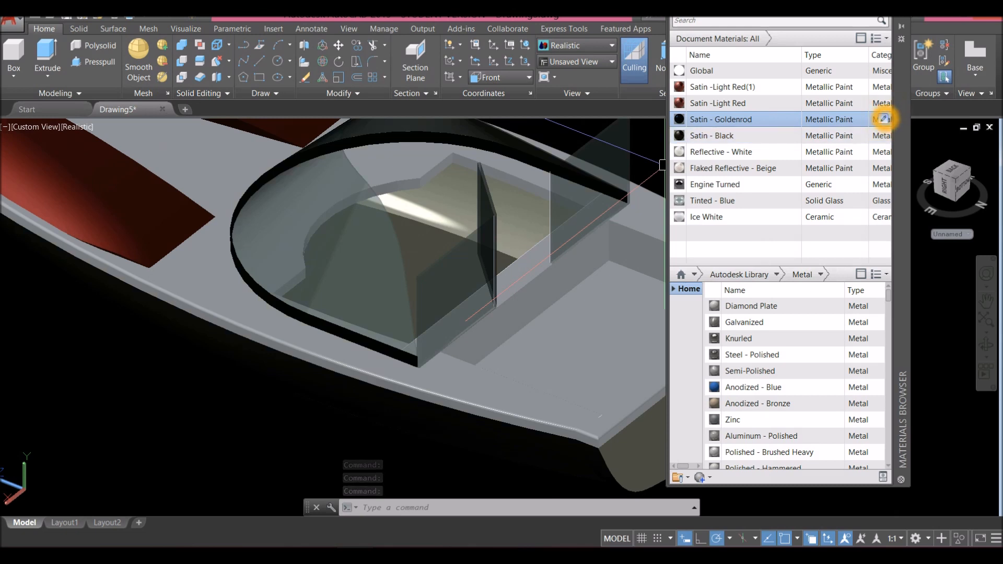
- Set the Satin - Goldenrod material's metallic paint color to RGB 130, 155, 149
click(884, 119)
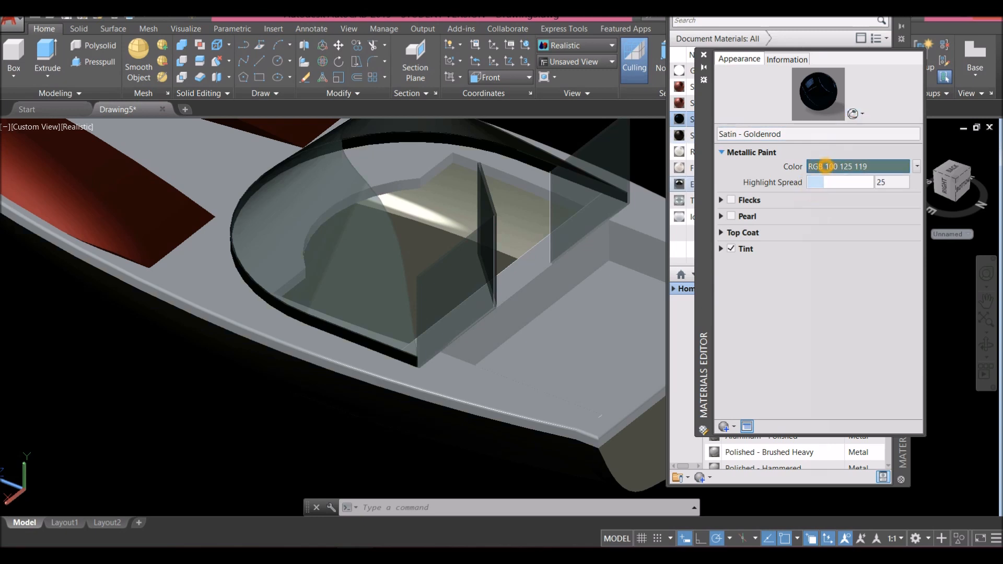
click(825, 166)
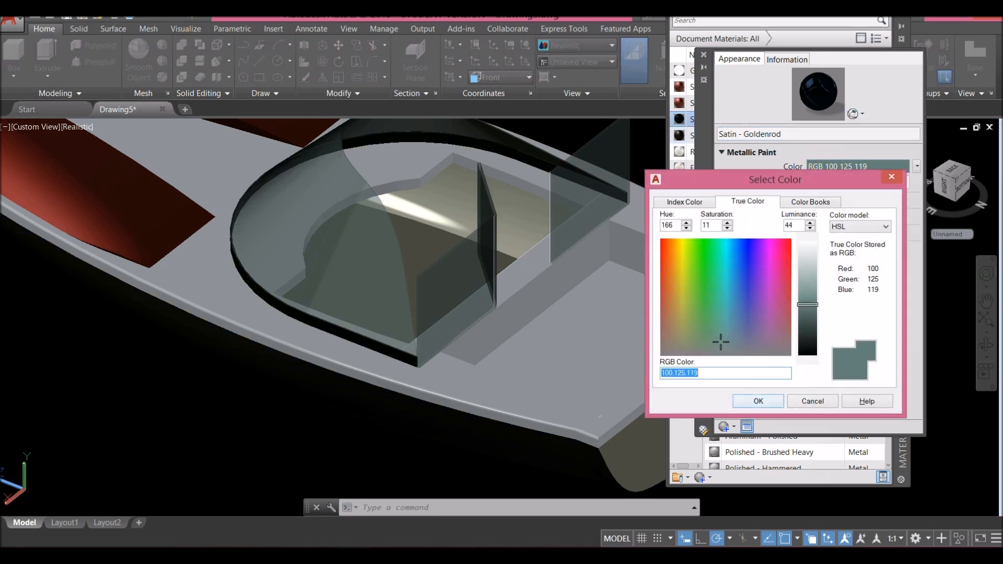
drag(806, 296, 807, 291)
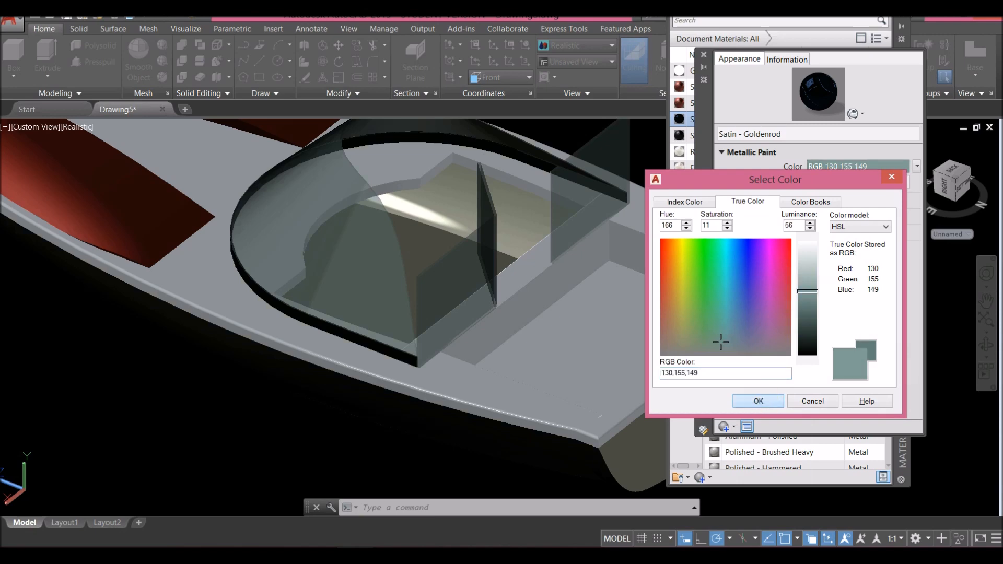
key(Return)
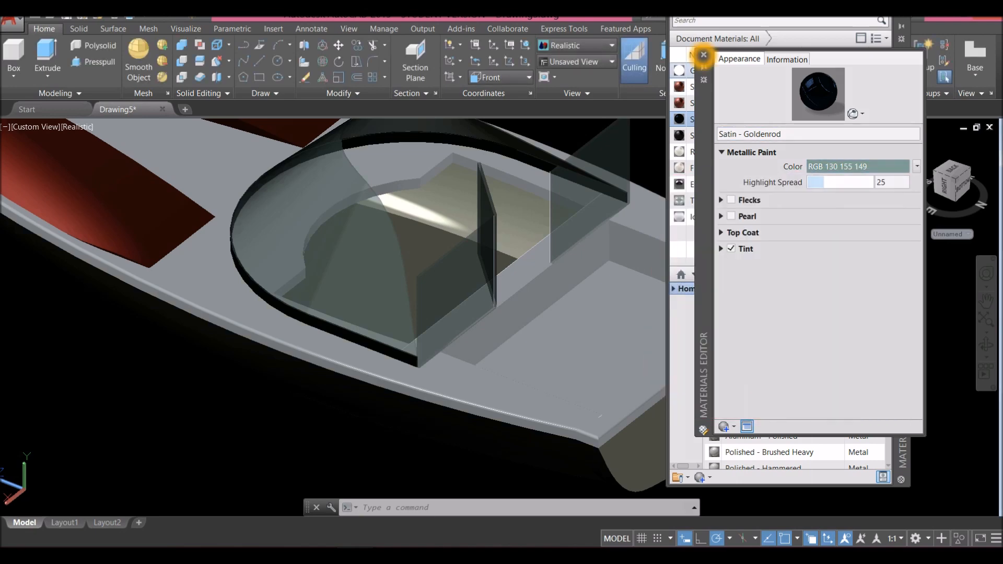
click(703, 54)
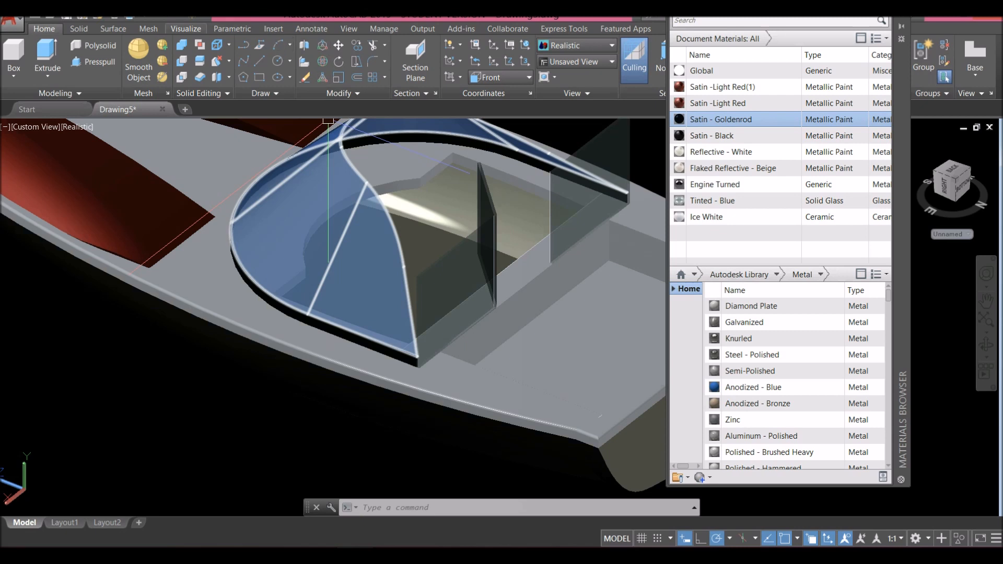
- Turn off default lighting and set the exposure to 7.80 and the white balance to 5827
click(184, 29)
click(494, 93)
click(510, 108)
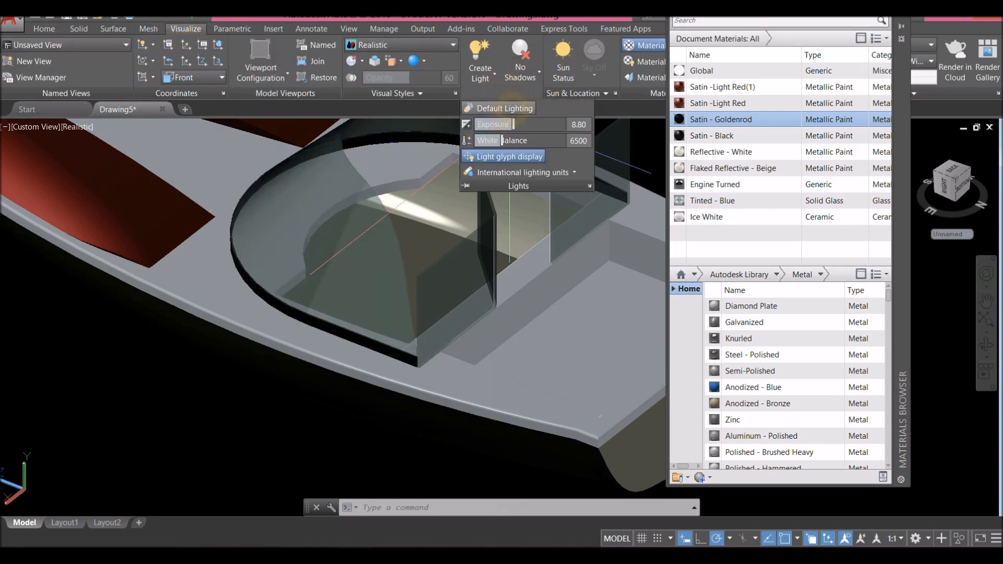
drag(513, 124, 499, 140)
scroll(390, 365, up, 6)
shift+middle_drag(390, 365, 383, 327)
scroll(380, 285, down, 7)
scroll(379, 281, up, 2)
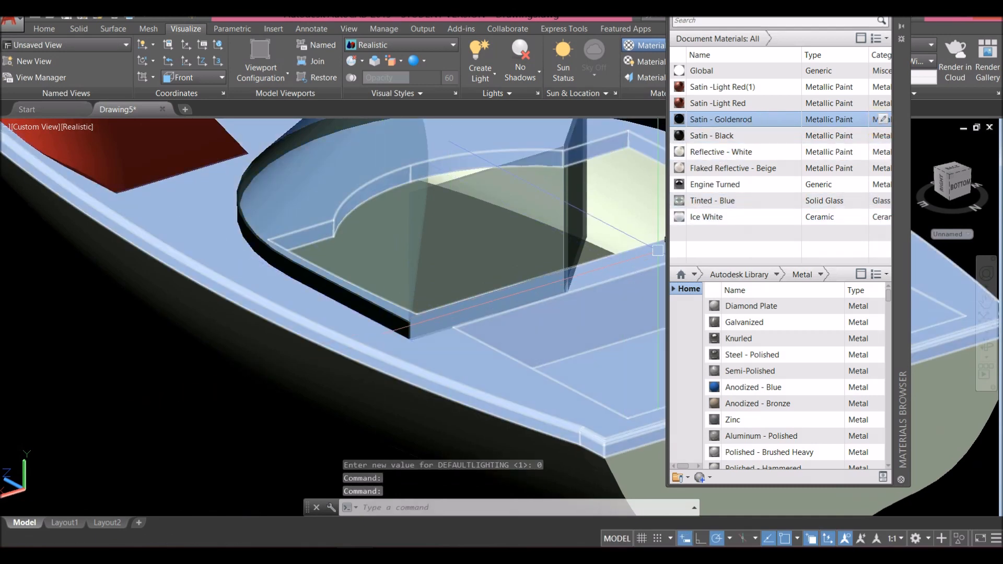
- Set the Satin - Goldenrod material's metallic paint color to RGB 97, 112, 41 and its highlight spread to 30
click(882, 119)
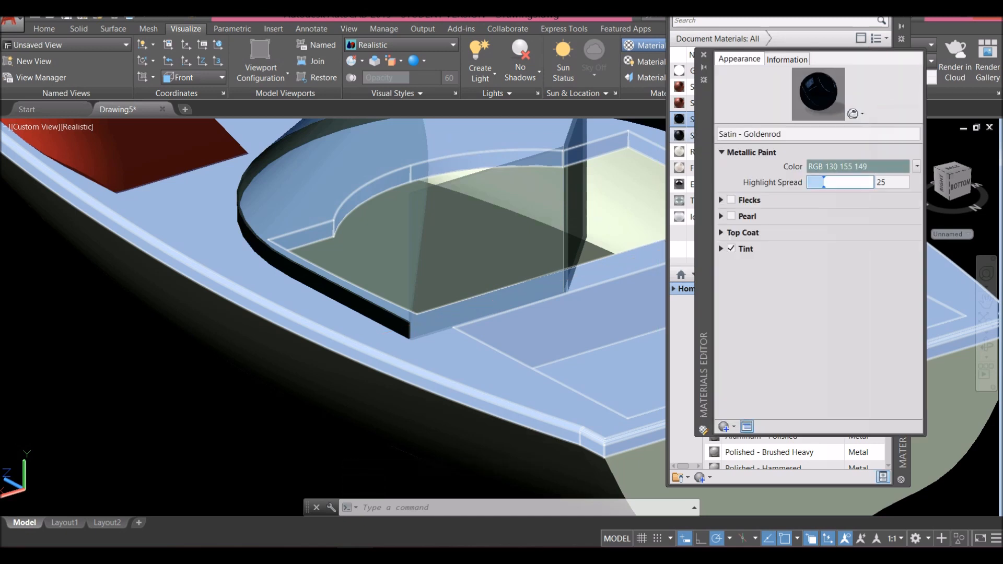
click(853, 166)
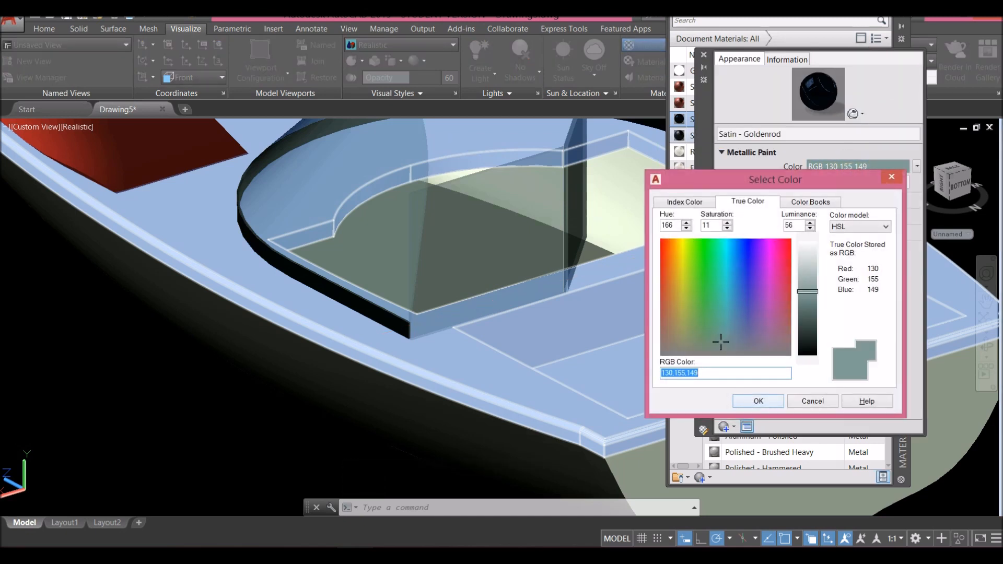
click(704, 303)
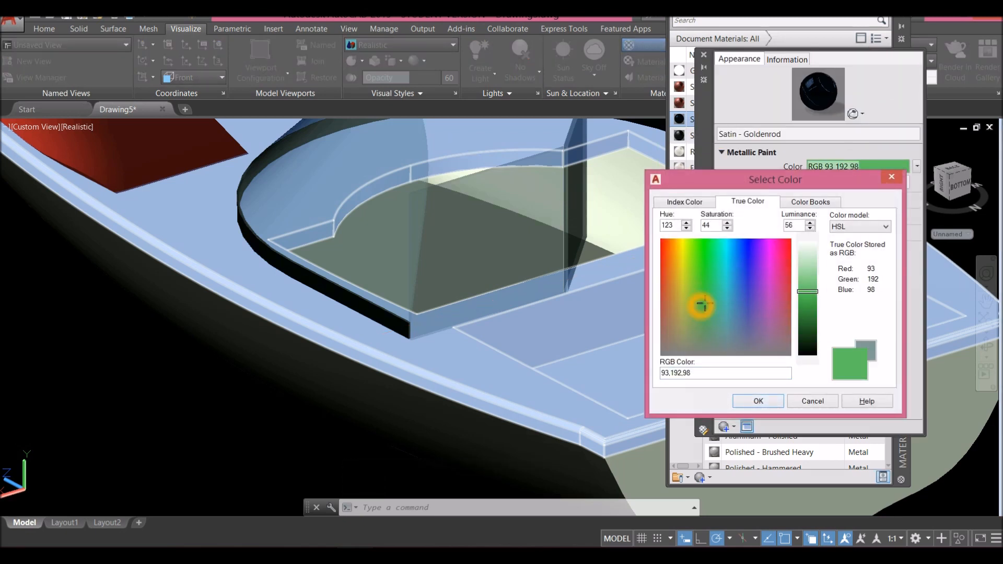
click(676, 312)
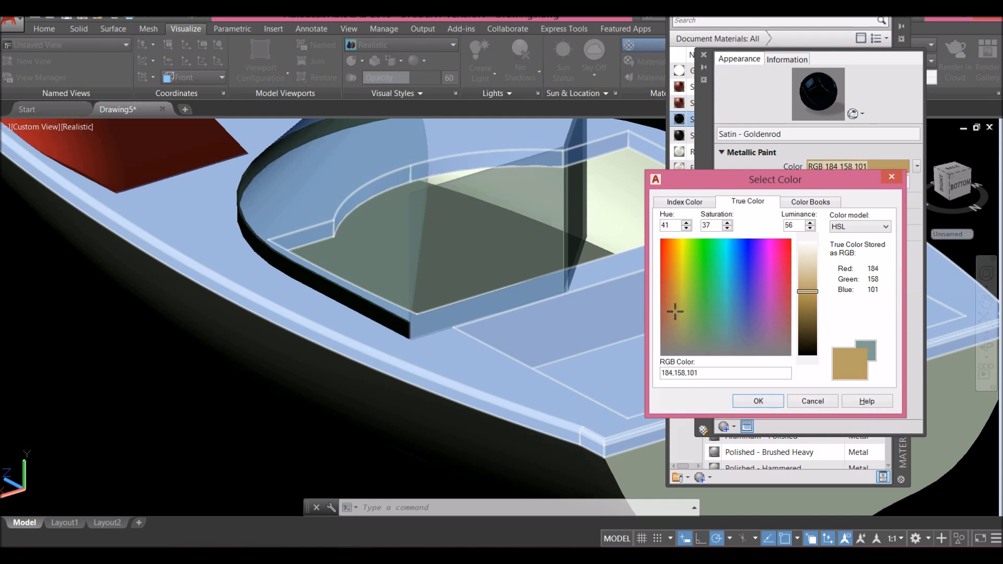
click(689, 302)
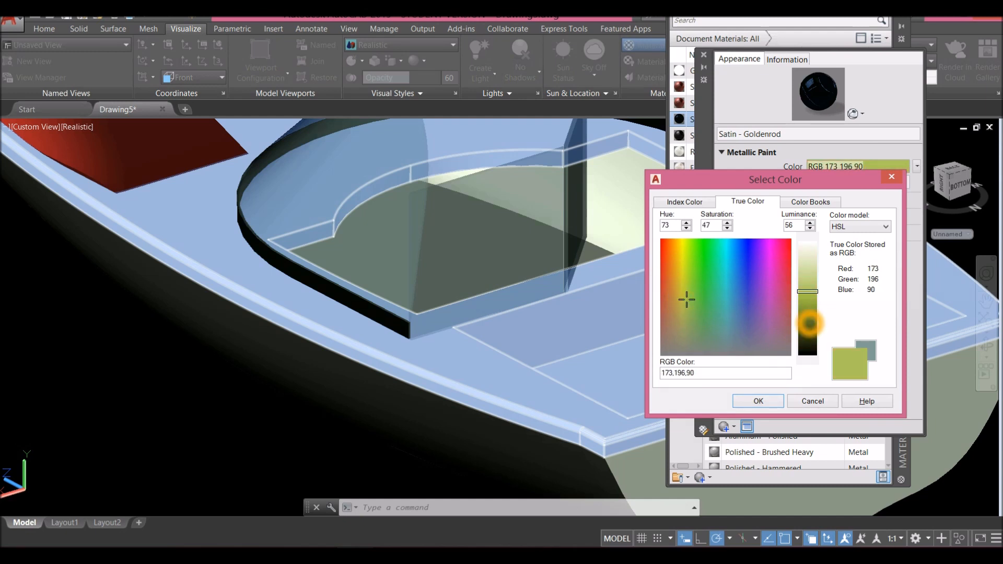
click(810, 324)
click(768, 401)
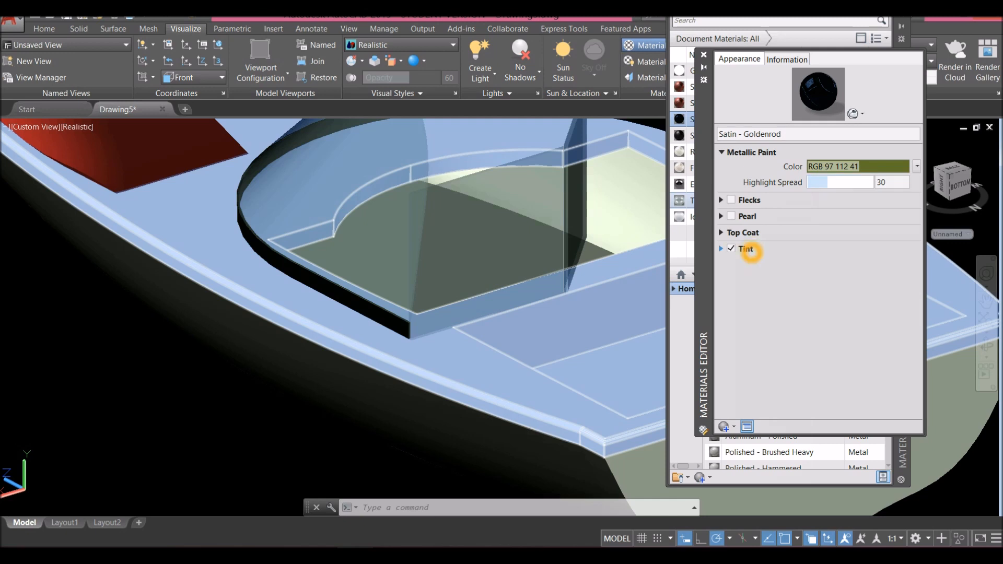
- Set the Satin - Goldenrod material's tint color to RGB 177, 192, 124 and close the Materials Editor
click(750, 251)
click(834, 263)
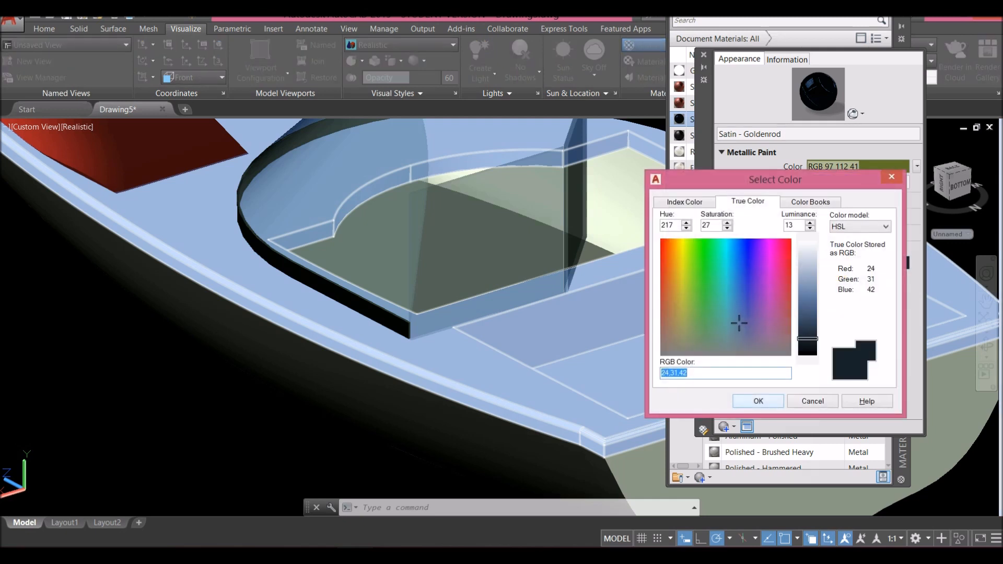
click(686, 313)
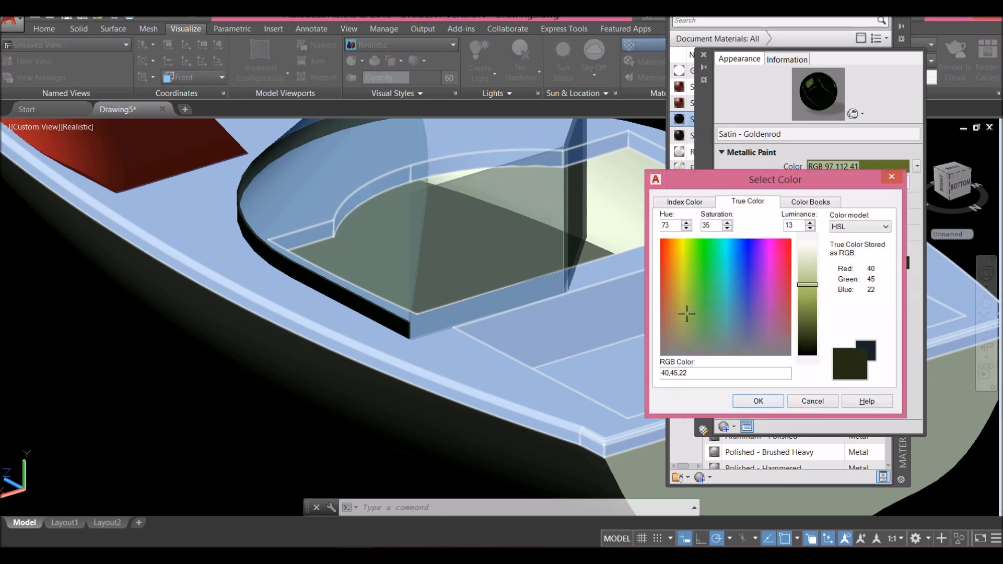
click(807, 285)
click(771, 401)
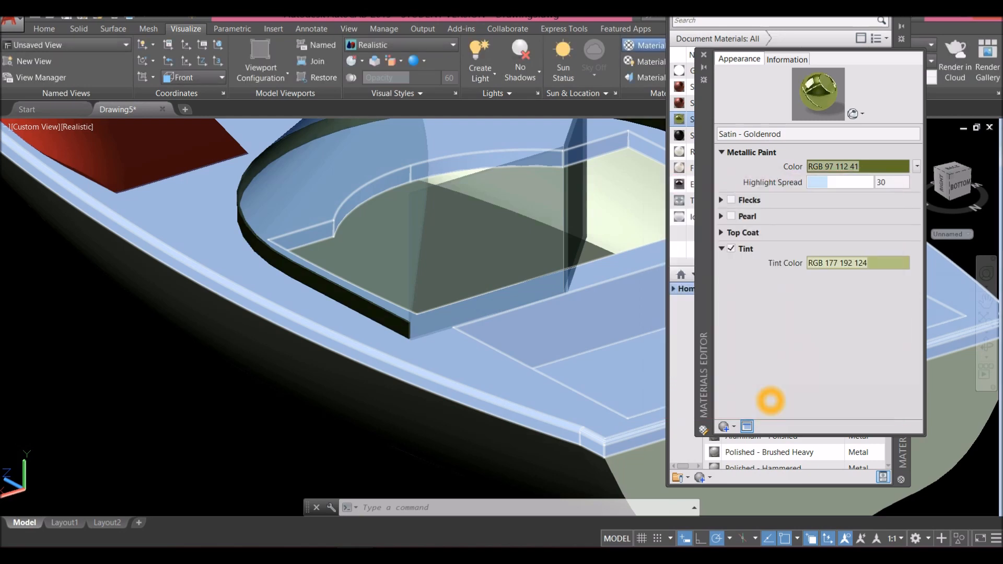
click(703, 55)
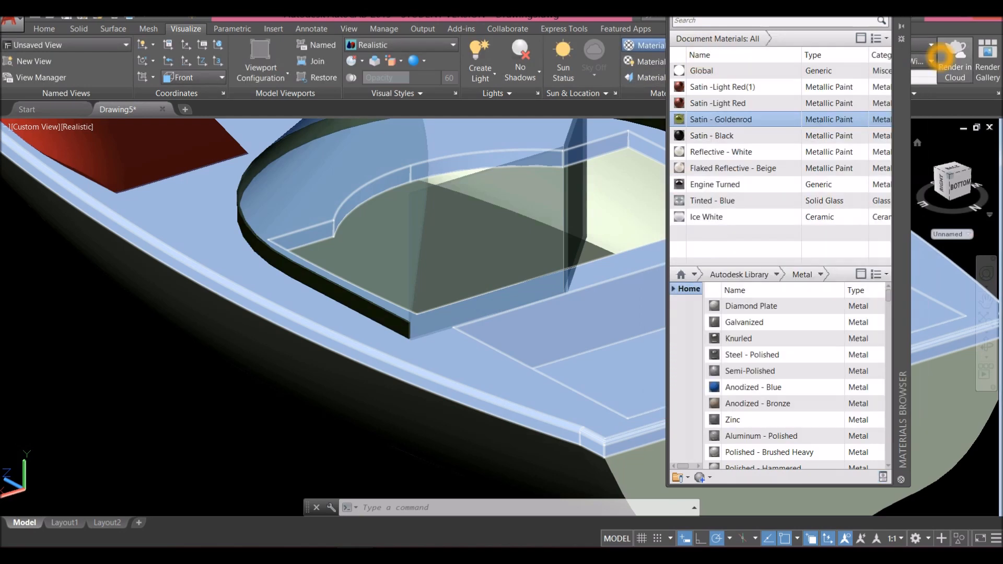
- Turn default lighting back on and set the exposure to 6.00
key(Escape)
shift+middle_drag(514, 316, 492, 275)
scroll(448, 235, down, 3)
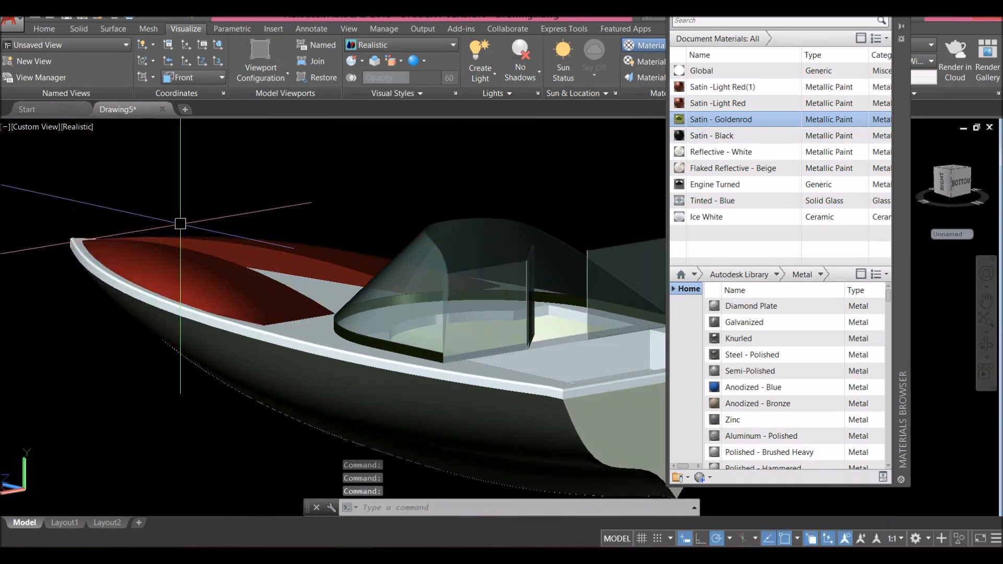
shift+middle_drag(182, 225, 206, 269)
click(494, 93)
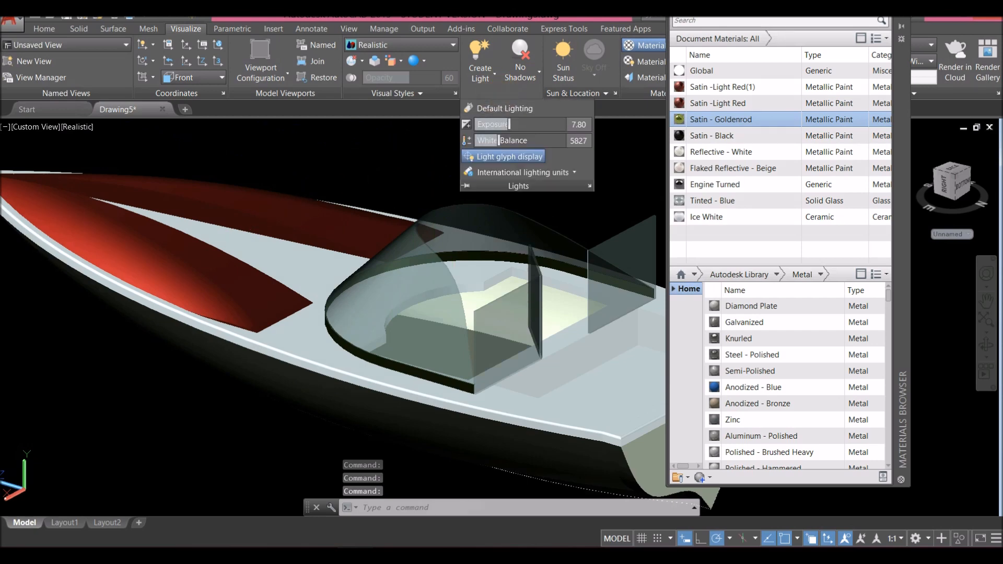
click(496, 109)
mouse_move(502, 124)
mouse_down()
mouse_move(520, 124)
mouse_move(495, 125)
mouse_up()
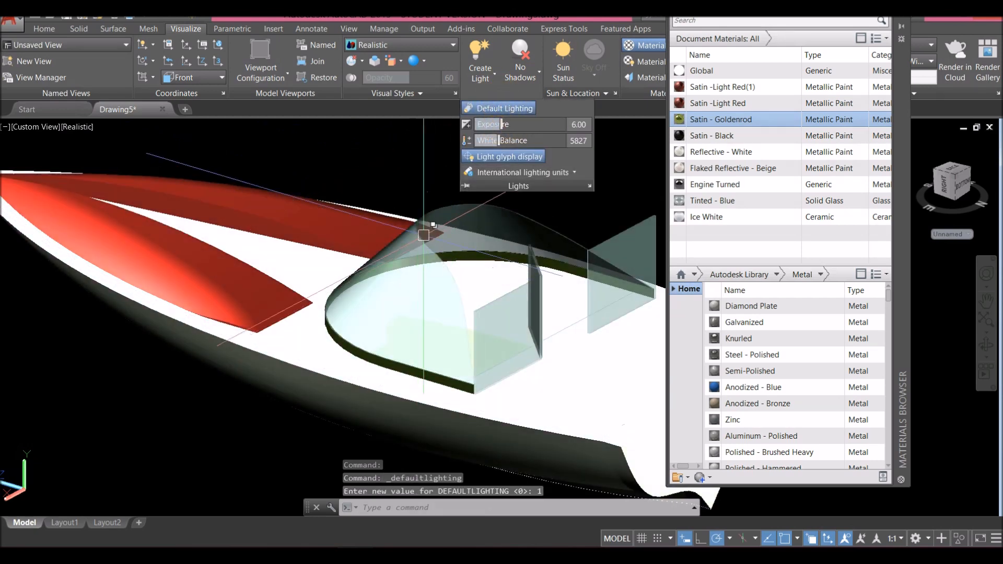
- Assign the Satin - Goldenrod material to the edge faces along one half of the windshield's rear rim
scroll(361, 251, up, 6)
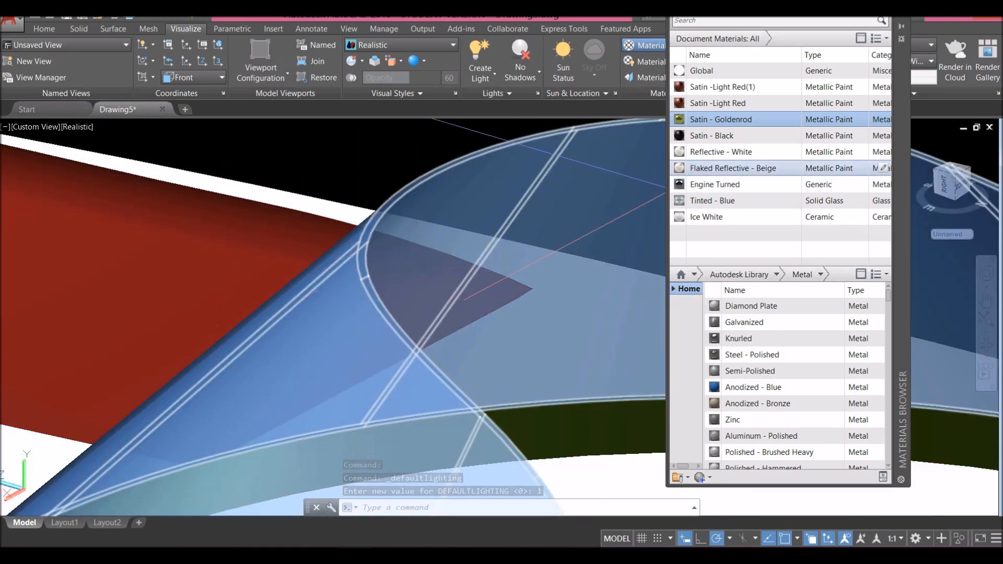
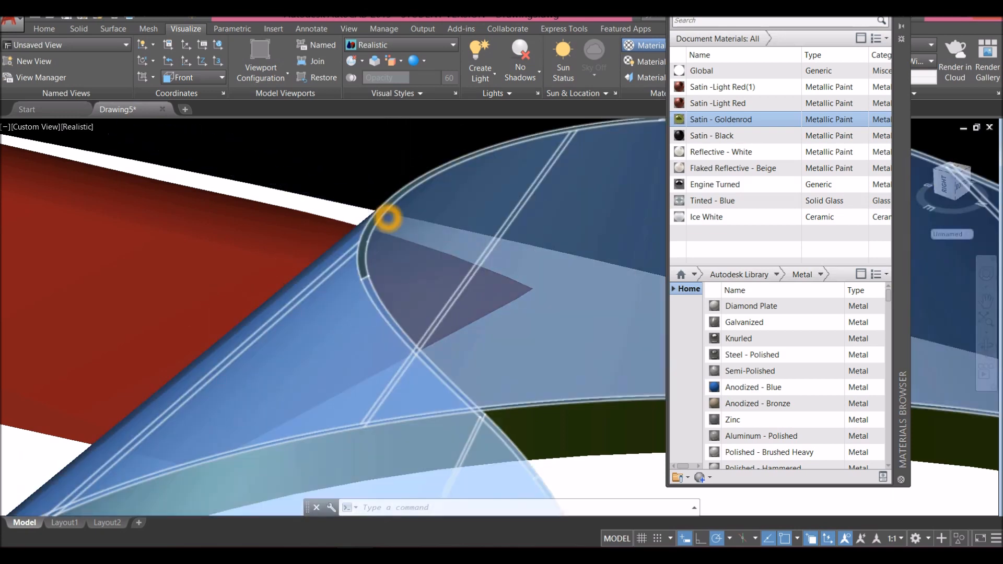
scroll(400, 204, up, 3)
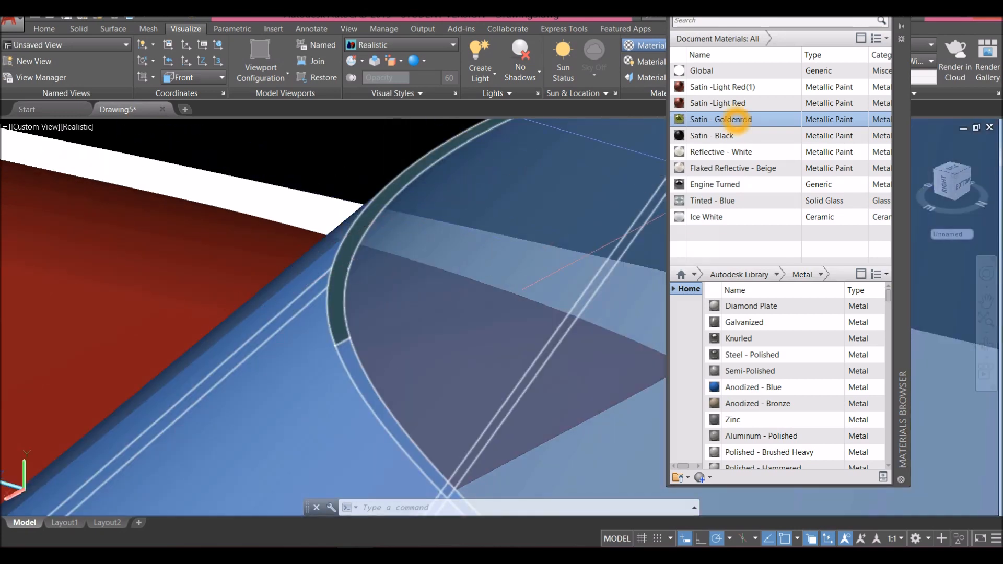
drag(736, 120, 362, 360)
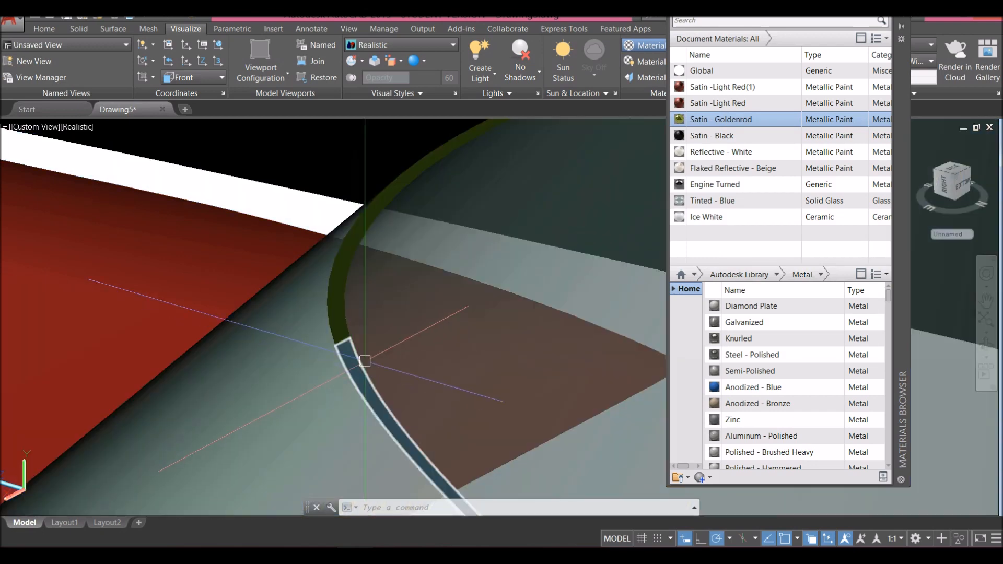
scroll(366, 351, down, 4)
middle_drag(367, 350, 211, 71)
scroll(341, 283, down, 5)
middle_drag(341, 282, 379, 265)
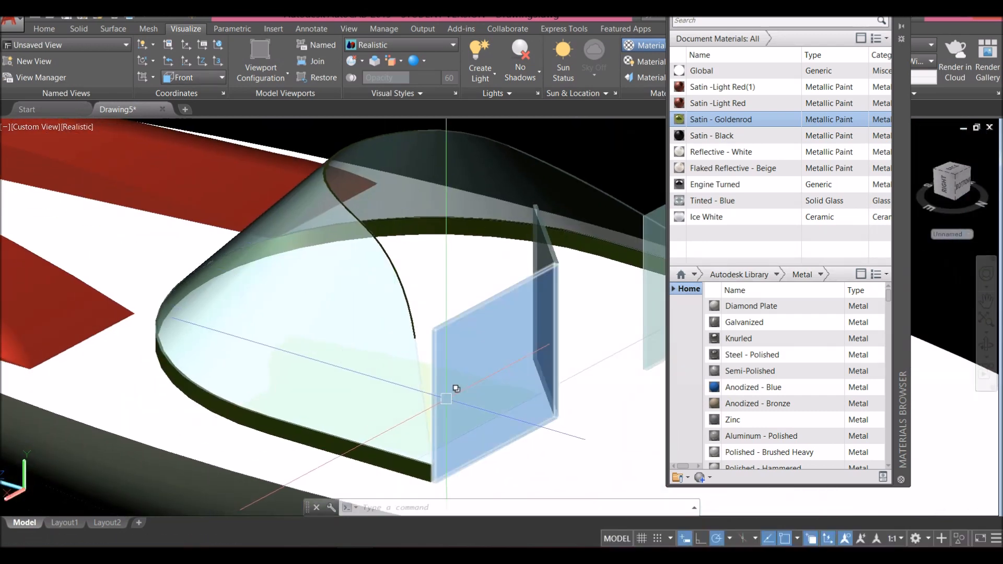
scroll(414, 382, up, 5)
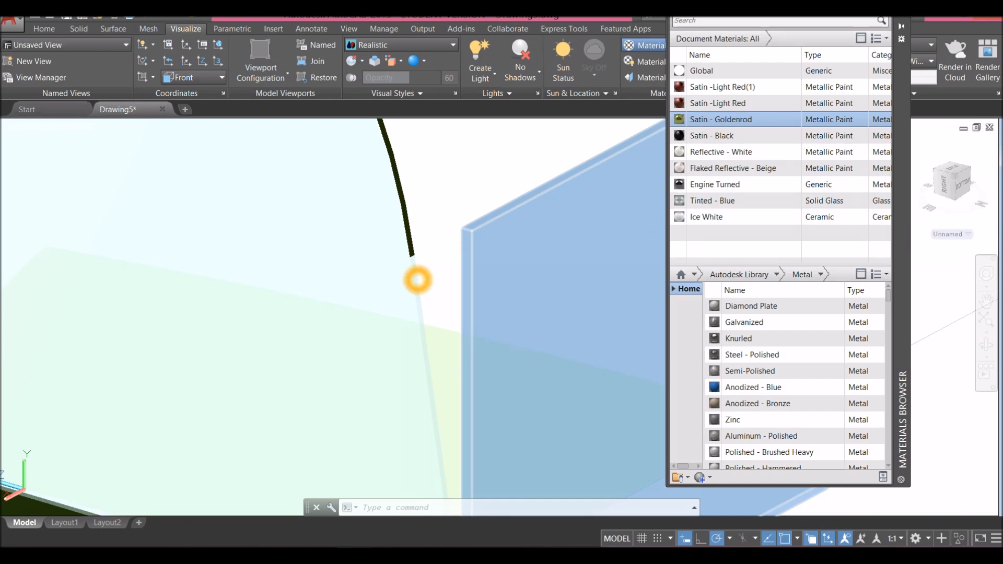
scroll(420, 280, down, 8)
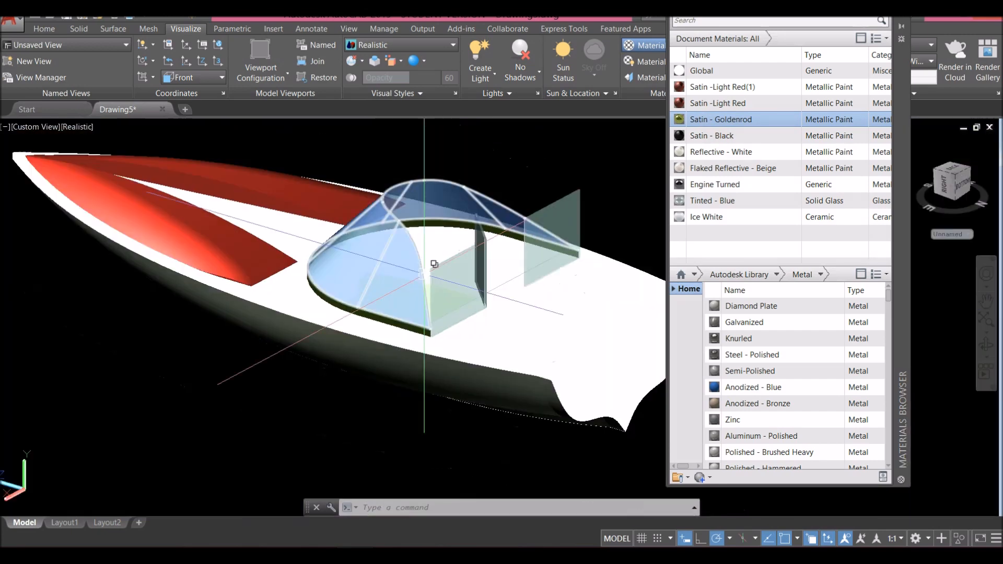
- Assign the Satin - Goldenrod material to the edge faces along the other half of the windshield's rear rim
middle_drag(438, 252, 371, 313)
scroll(335, 285, up, 8)
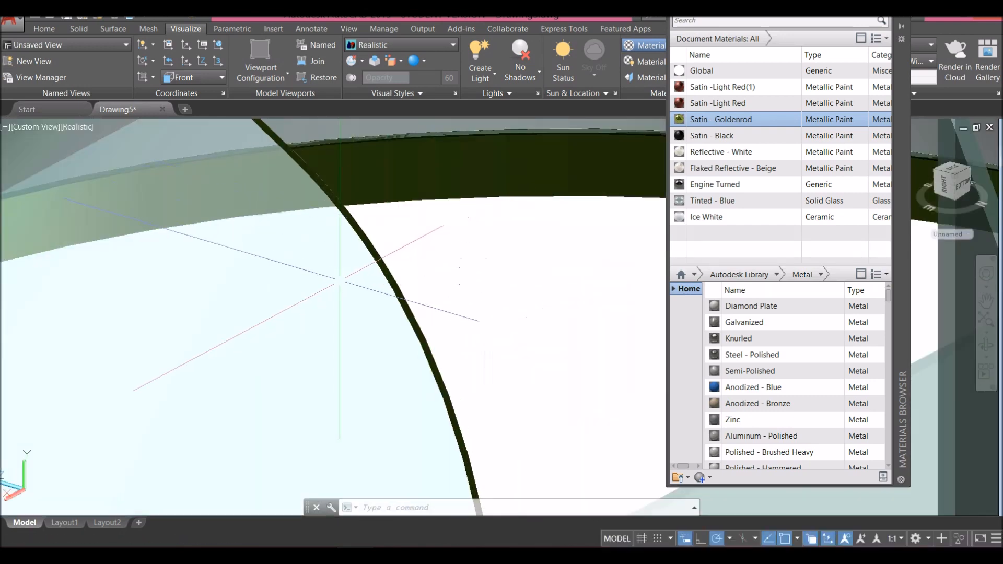
scroll(372, 257, down, 4)
middle_drag(373, 258, 282, 338)
scroll(448, 162, up, 2)
middle_drag(416, 263, 412, 190)
scroll(448, 165, down, 8)
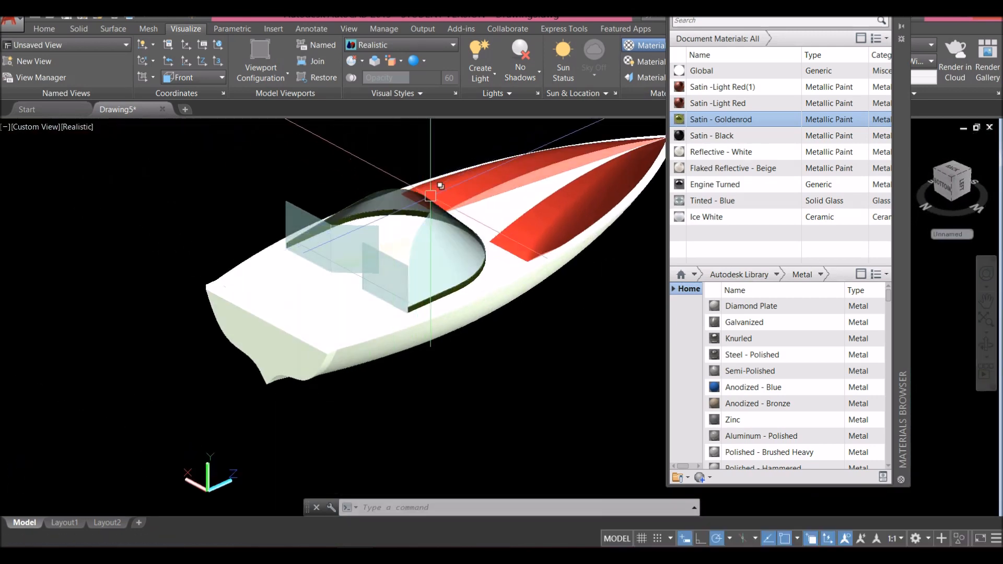
scroll(432, 197, up, 7)
scroll(439, 225, up, 3)
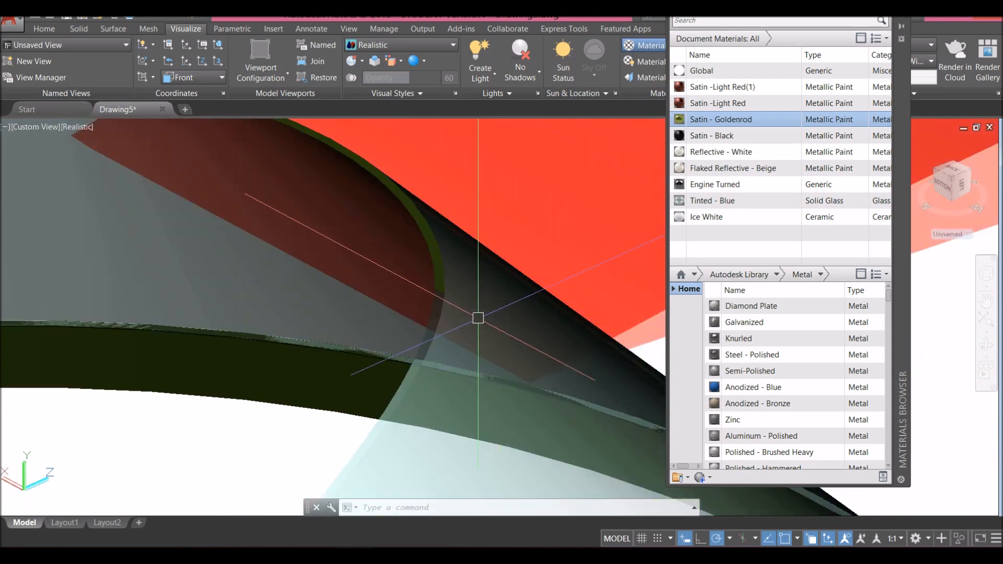
click(429, 300)
scroll(404, 315, down, 3)
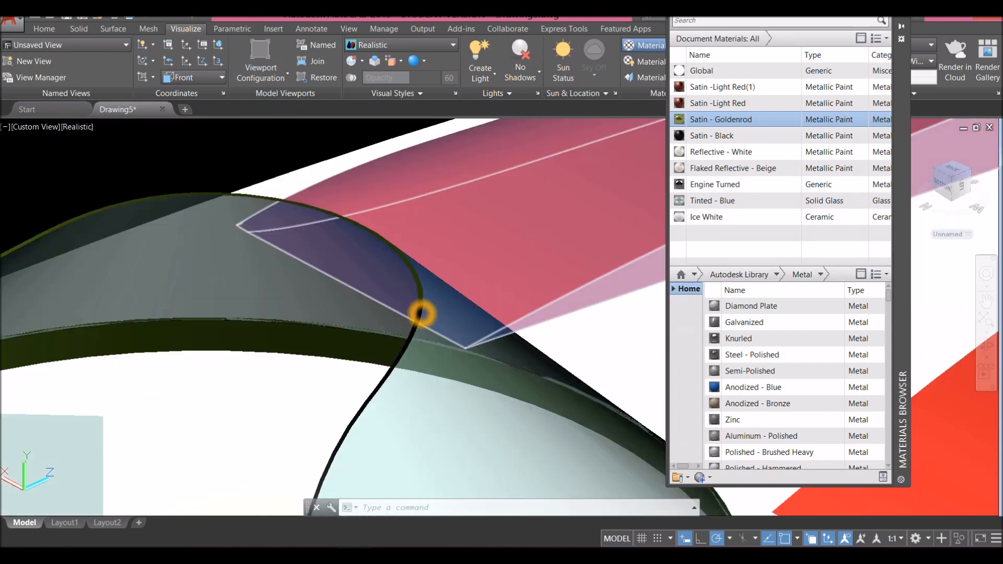
scroll(421, 312, down, 10)
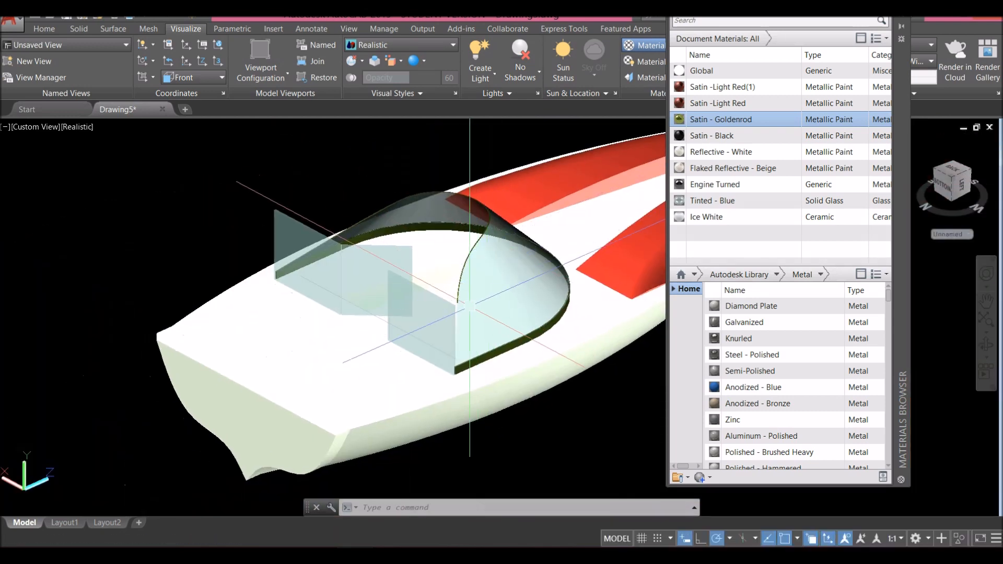
- Assign the Satin - Goldenrod material to the remaining lower segment of the rear rim beside the side glass panel
scroll(462, 317, up, 6)
click(462, 318)
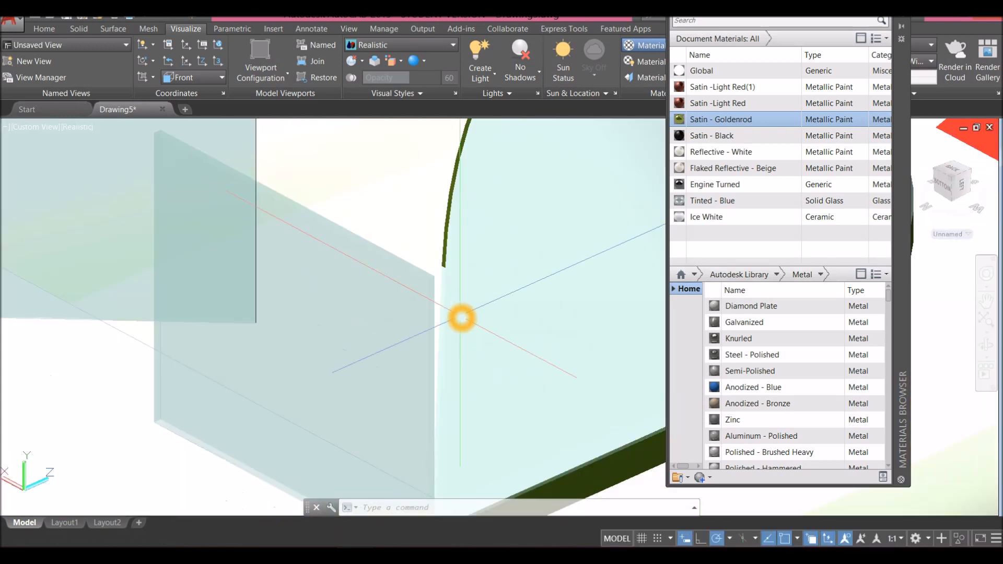
drag(739, 119, 444, 327)
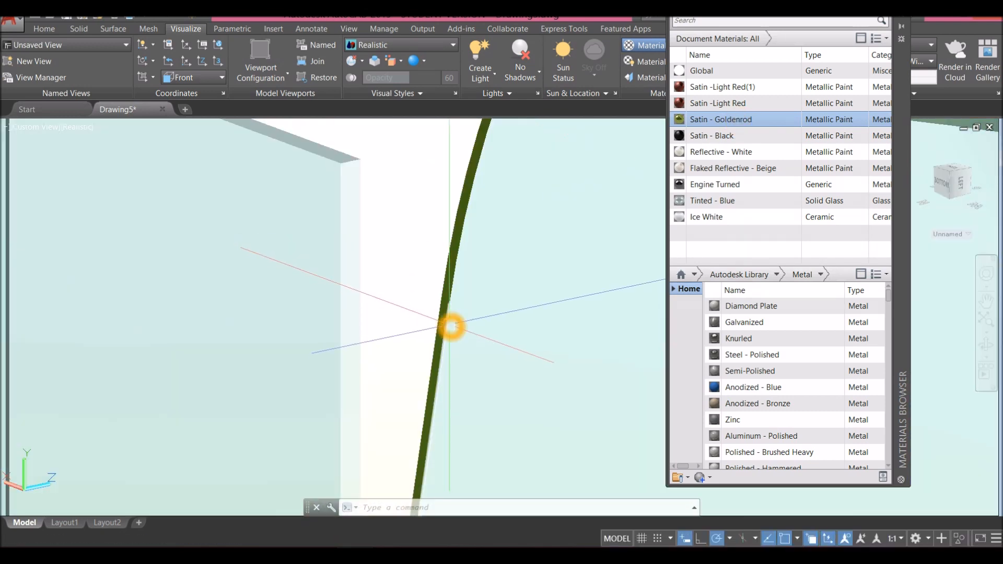
scroll(451, 326, down, 5)
scroll(467, 309, down, 3)
- Select the flat glass panels behind the windshield and isolate them from the rest of the boat
mouse_move(468, 311)
shift+middle_down()
mouse_move(491, 320)
mouse_move(569, 287)
mouse_move(646, 318)
mouse_move(462, 308)
shift+middle_up()
scroll(462, 307, down, 2)
scroll(362, 258, up, 4)
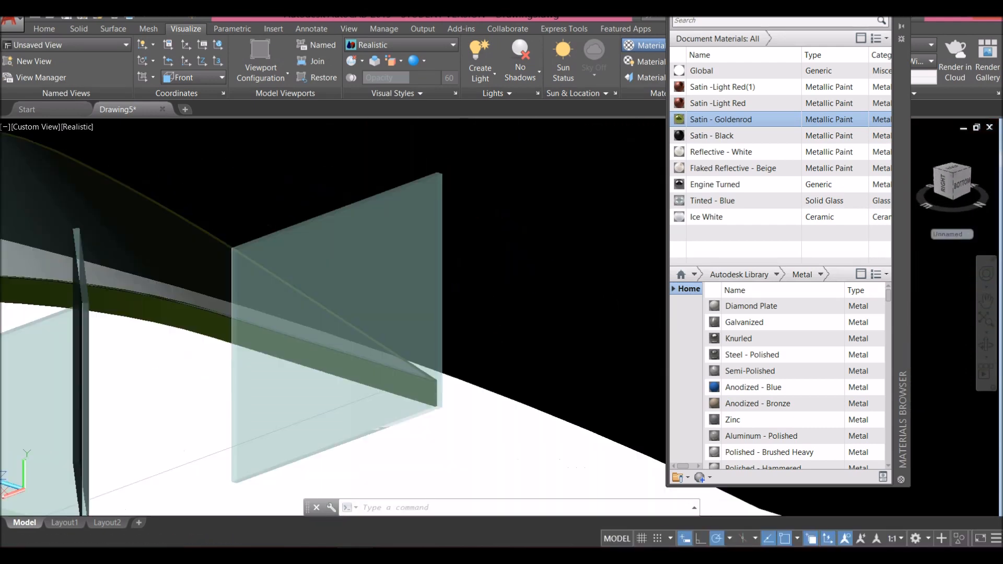
middle_drag(363, 259, 573, 253)
scroll(513, 247, down, 5)
scroll(514, 248, up, 5)
click(529, 234)
click(321, 334)
click(311, 341)
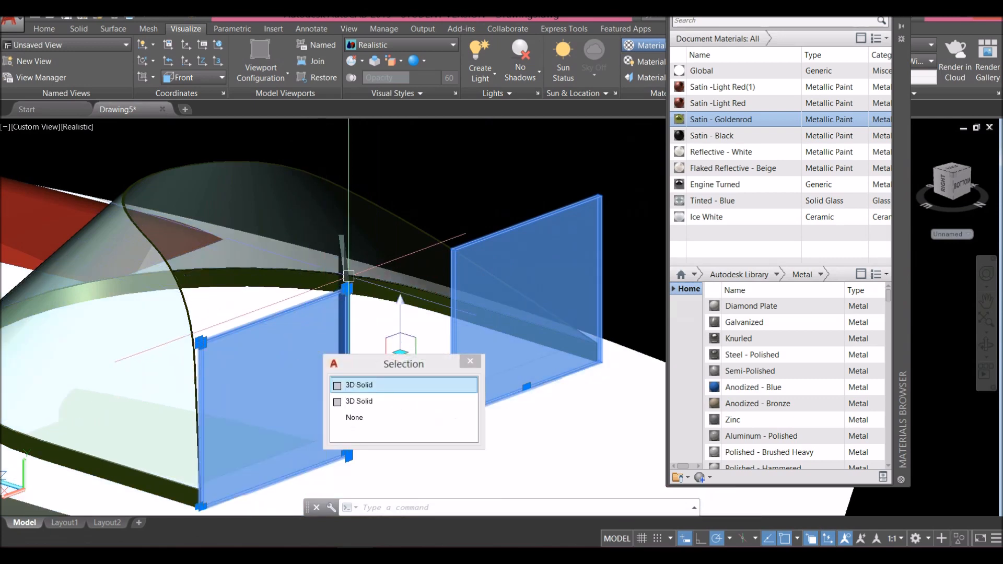
shift+middle_drag(381, 242, 389, 224)
right_click(396, 187)
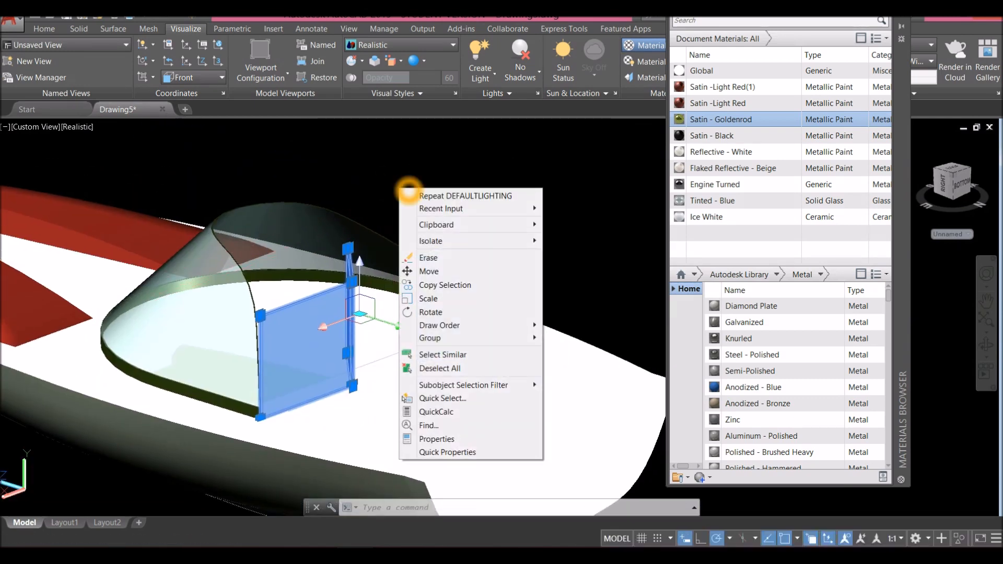
mouse_move(434, 240)
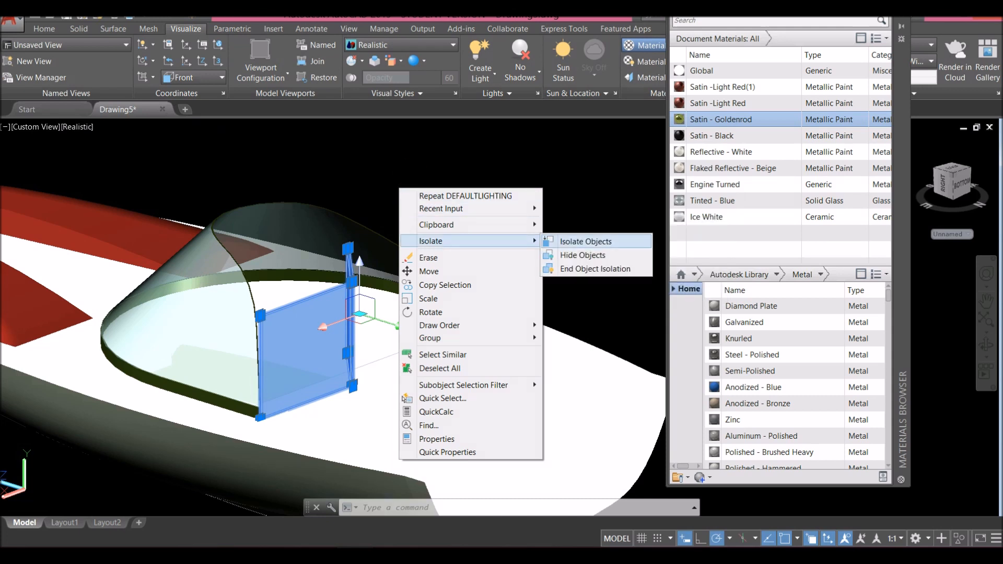
click(569, 240)
- Assign the Satin - Goldenrod material to the top edge and one vertical end edge of the separate side glass panel
scroll(473, 235, up, 5)
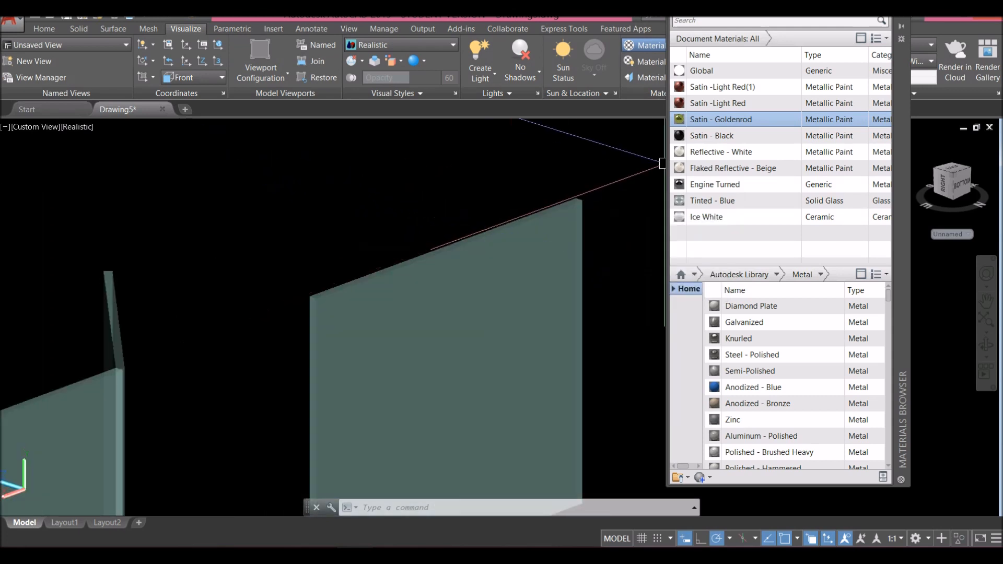
scroll(547, 197, up, 2)
middle_drag(549, 197, 572, 211)
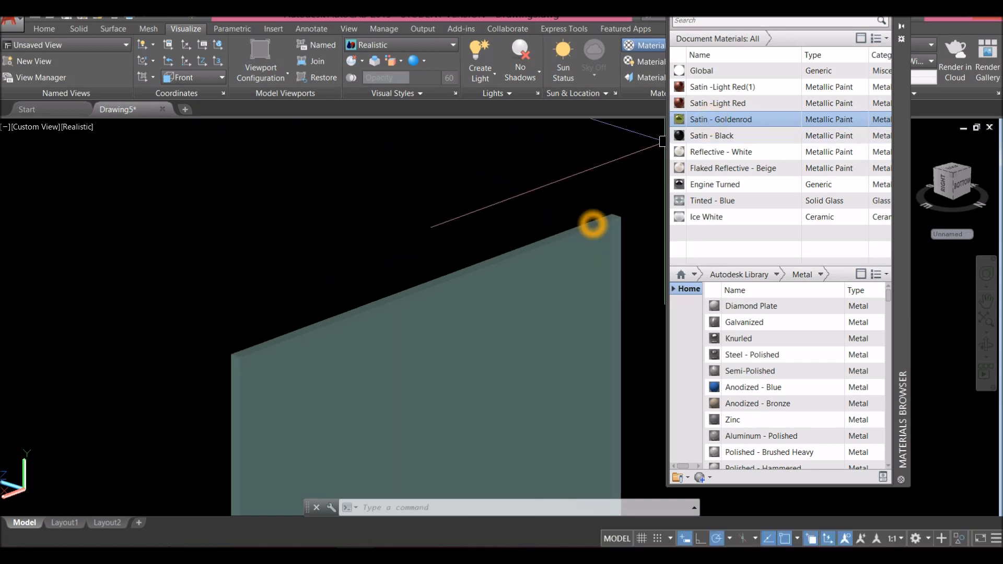
shift+middle_drag(609, 208, 643, 158)
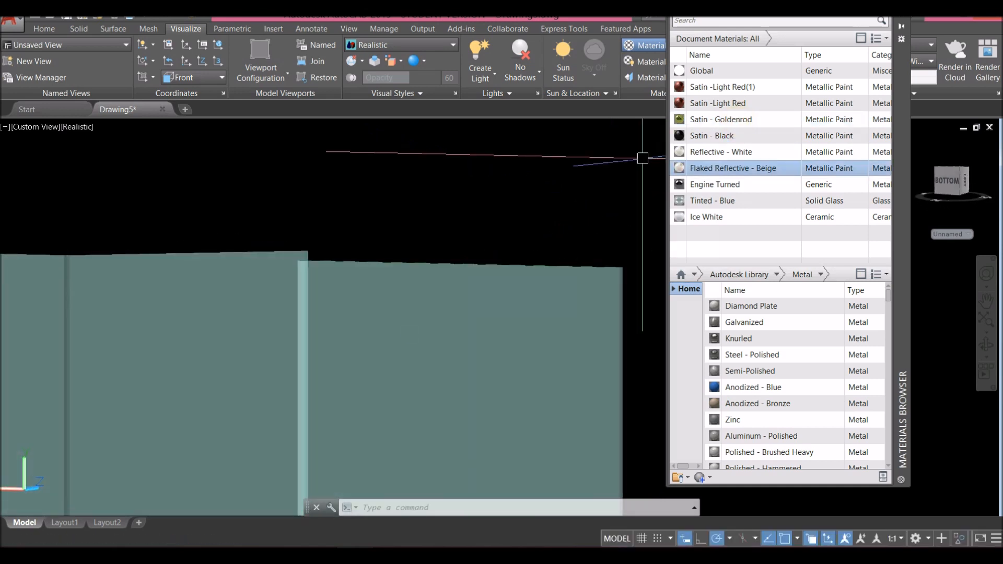
shift+middle_drag(623, 282, 661, 245)
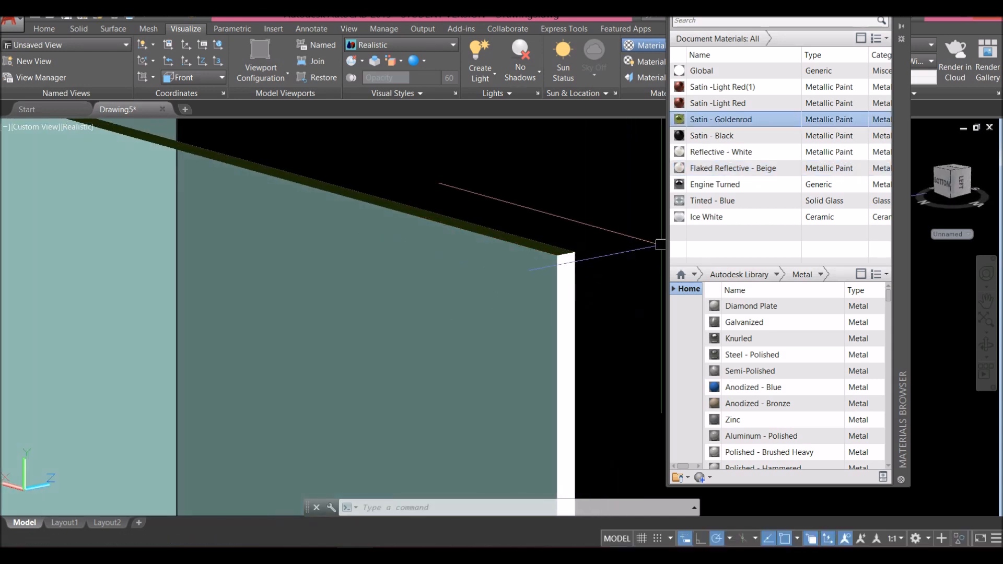
click(758, 119)
drag(661, 244, 581, 286)
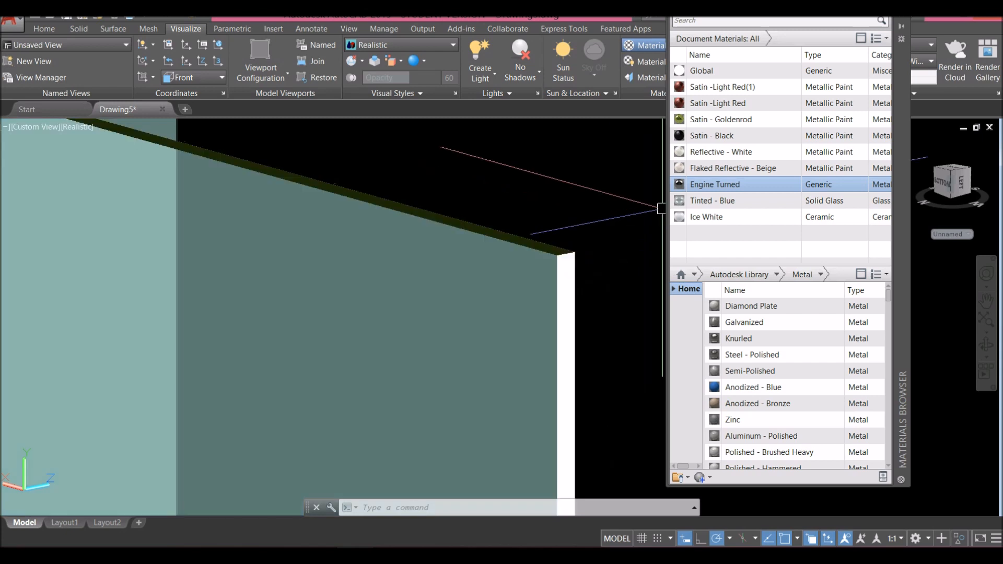
click(570, 288)
click(701, 119)
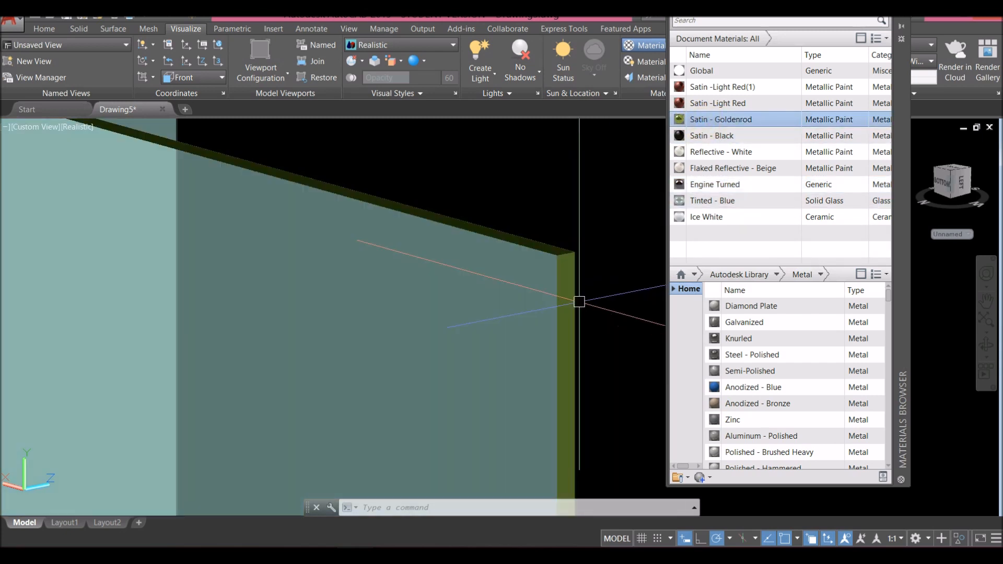
- Assign the Satin - Goldenrod material to the opposite vertical edge of the same side glass panel
scroll(570, 283, down, 5)
mouse_move(578, 262)
shift+middle_down()
mouse_move(448, 280)
mouse_move(470, 256)
mouse_move(590, 257)
shift+middle_up()
scroll(294, 277, down, 2)
scroll(439, 257, up, 7)
click(606, 244)
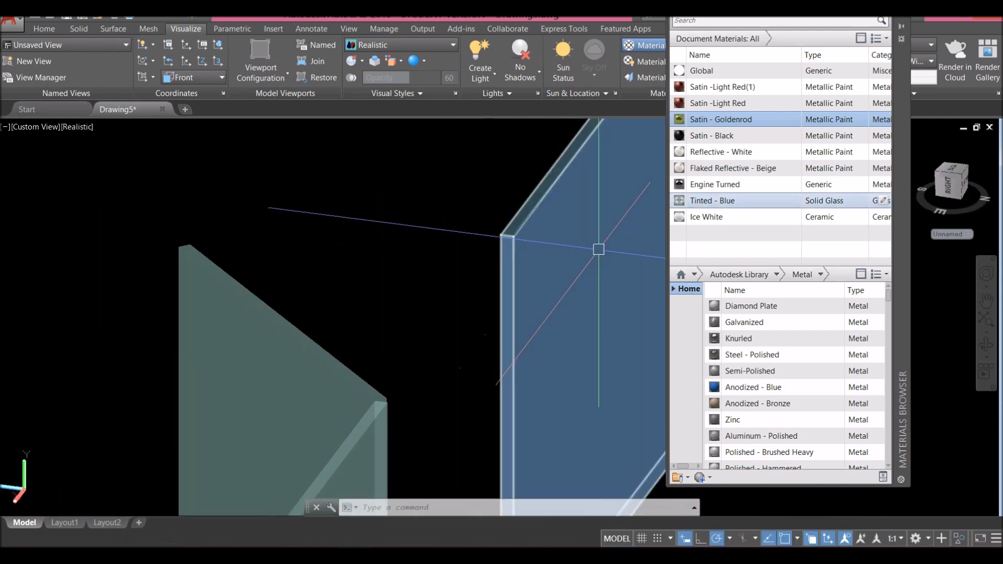
click(731, 119)
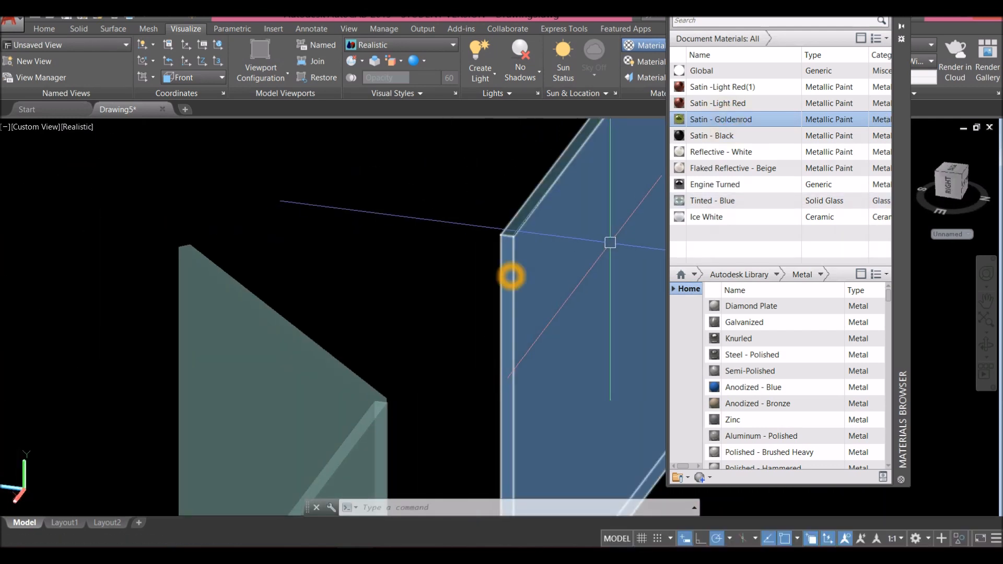
- Assign the Satin - Goldenrod material to the top edge of the angled middle glass panel
scroll(517, 267, down, 5)
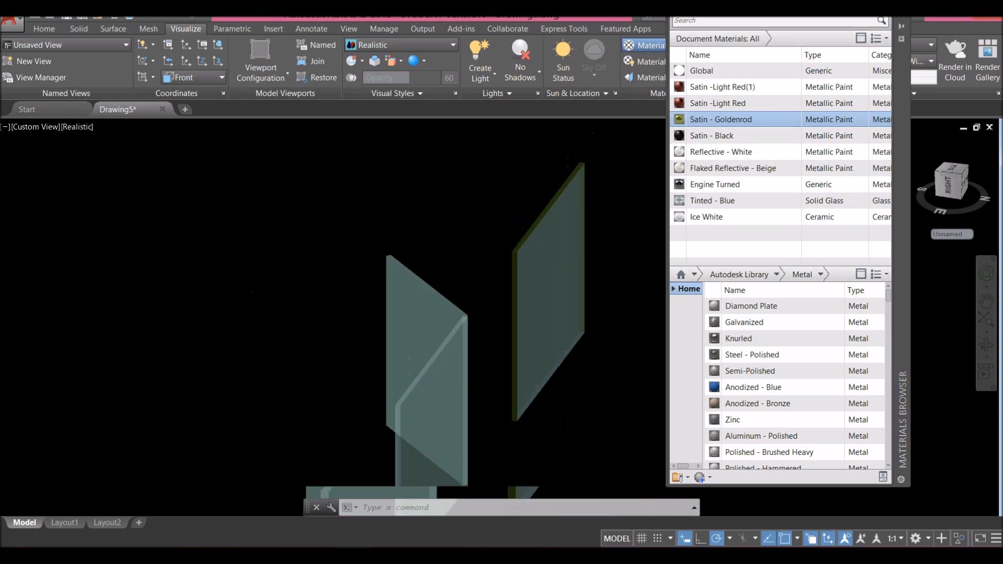
shift+middle_drag(519, 266, 553, 292)
shift+middle_drag(487, 331, 489, 331)
scroll(432, 298, up, 5)
click(432, 294)
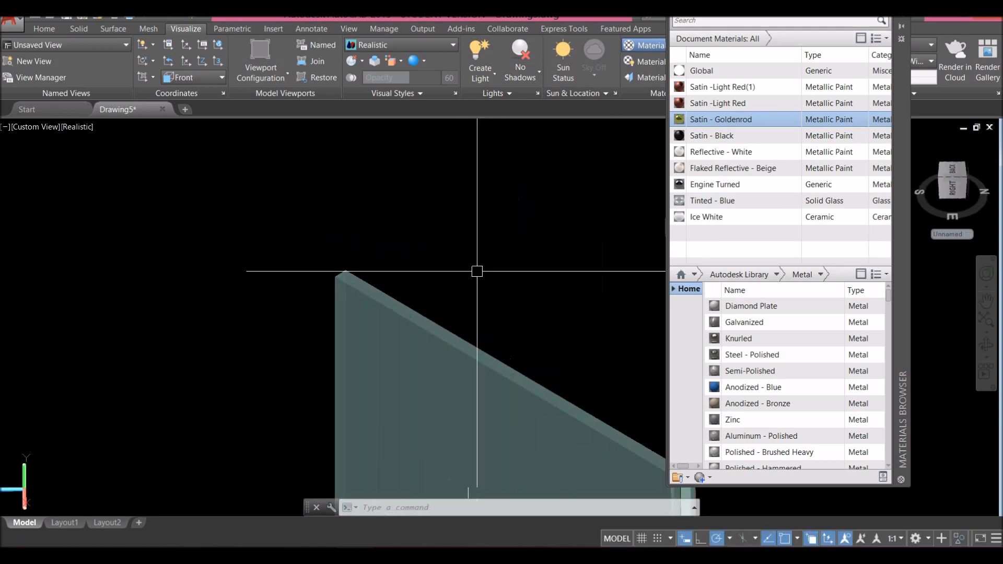
click(689, 122)
click(688, 134)
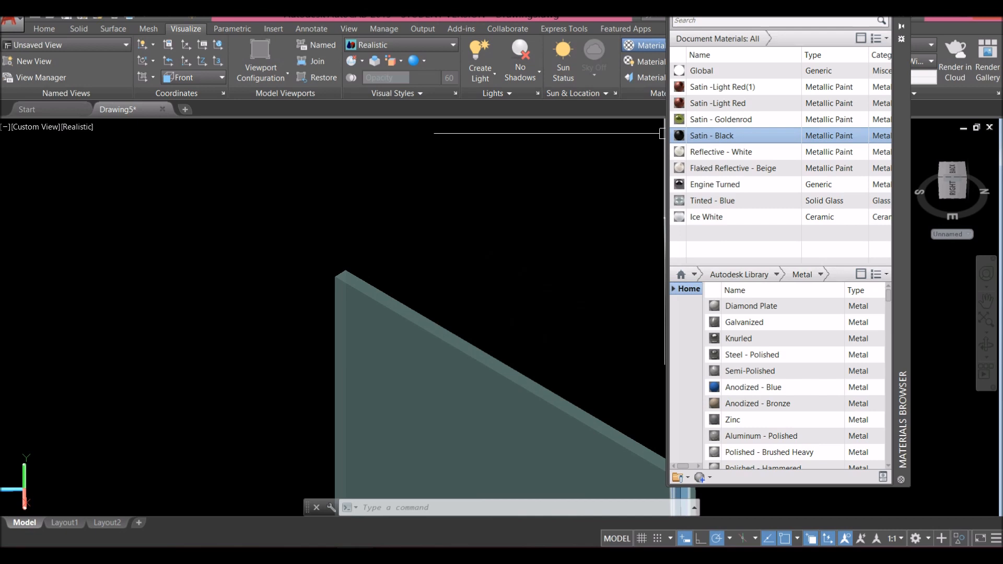
drag(404, 308, 404, 309)
click(438, 288)
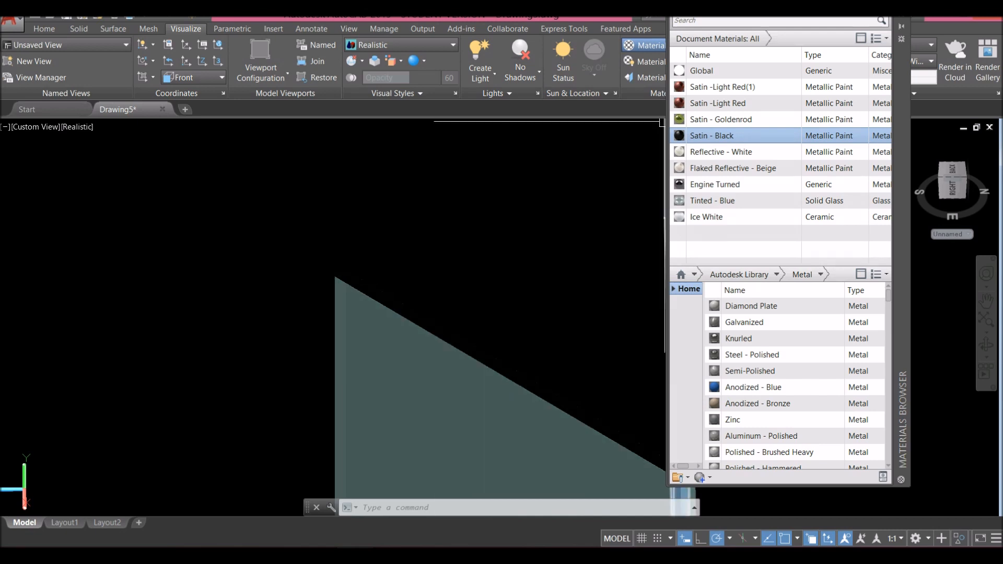
click(706, 118)
- Assign the Satin - Goldenrod material to the free vertical end edge of the angled middle glass panel
shift+middle_drag(413, 313, 585, 252)
scroll(487, 296, up, 5)
click(725, 119)
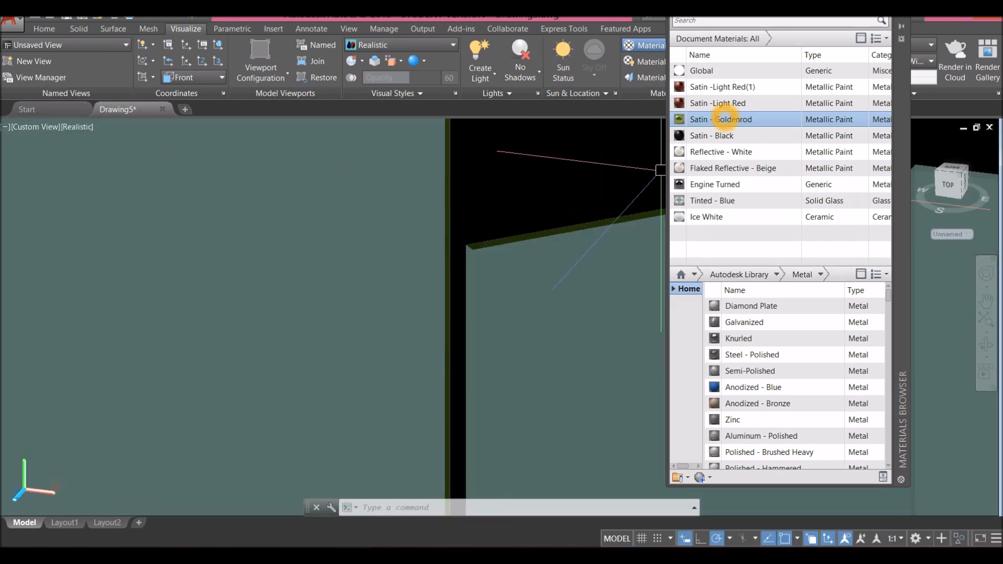
shift+middle_drag(476, 273, 567, 283)
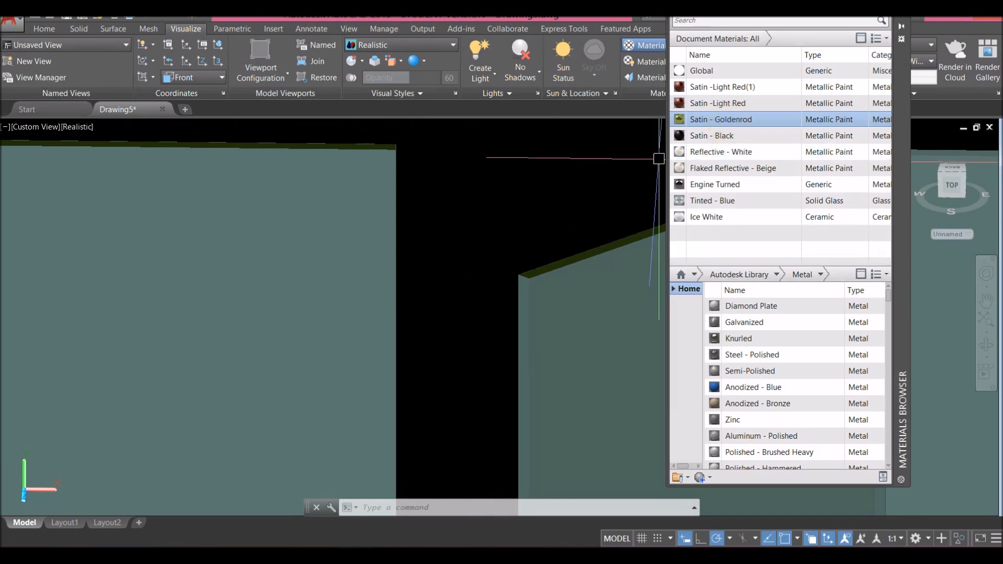
drag(721, 120, 524, 293)
shift+middle_drag(507, 312, 425, 246)
scroll(510, 283, down, 5)
- Assign the Satin - Goldenrod material to the top and outer vertical edges of the side panel adjoining the angled one
scroll(510, 264, up, 5)
scroll(520, 261, down, 5)
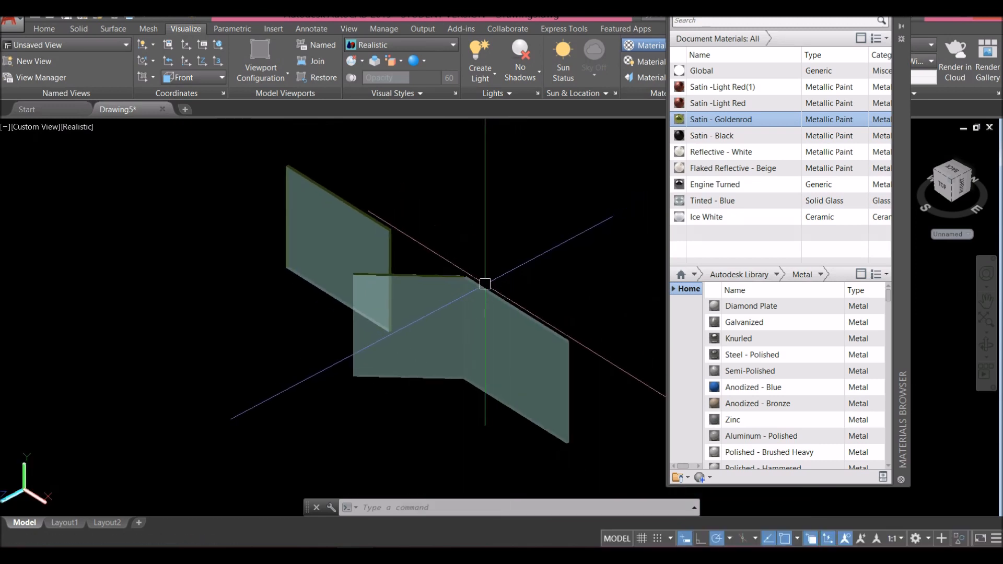
scroll(487, 279, up, 5)
shift+middle_drag(490, 272, 368, 327)
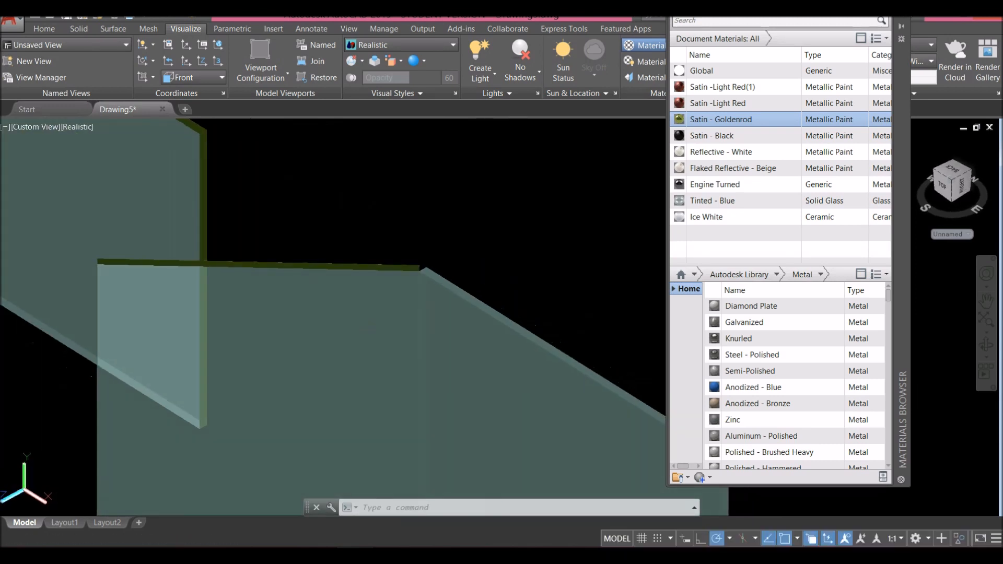
click(734, 152)
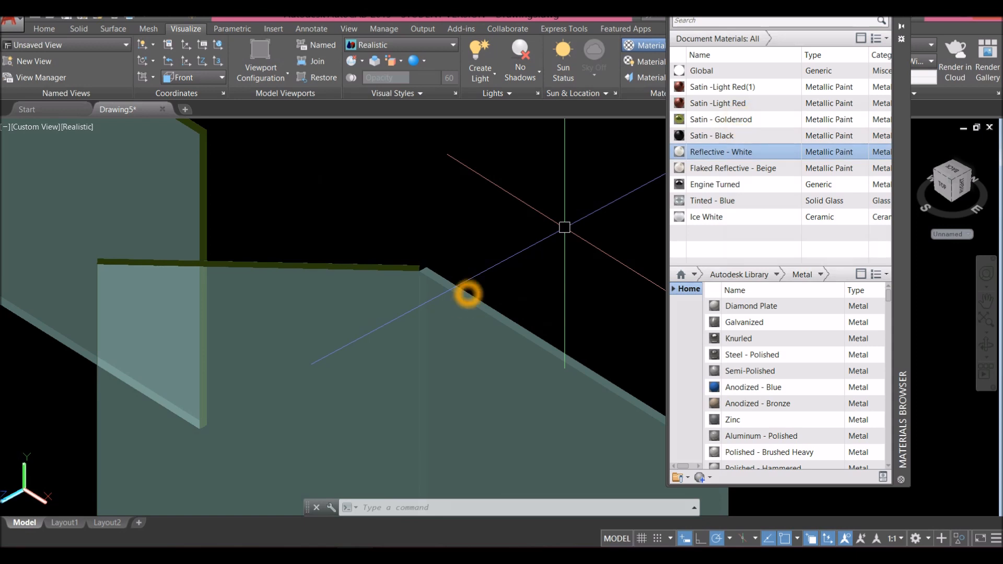
click(468, 296)
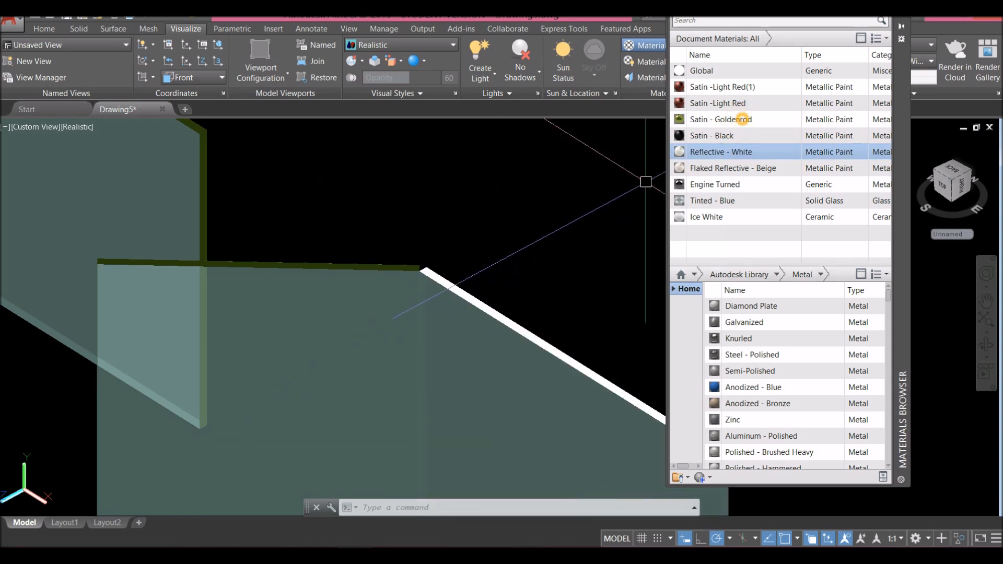
click(743, 119)
scroll(507, 283, down, 4)
middle_drag(506, 283, 446, 242)
scroll(541, 304, up, 6)
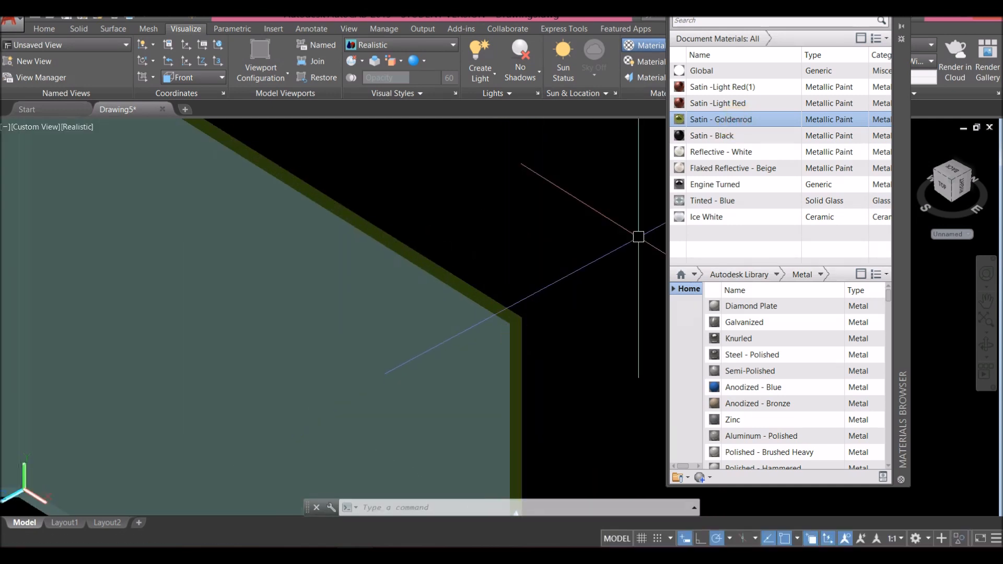
- Check the panel edges all around and end the object isolation to show the whole boat again
scroll(496, 310, down, 5)
shift+middle_drag(465, 303, 384, 273)
scroll(429, 284, up, 5)
shift+middle_drag(367, 324, 365, 324)
scroll(391, 201, down, 5)
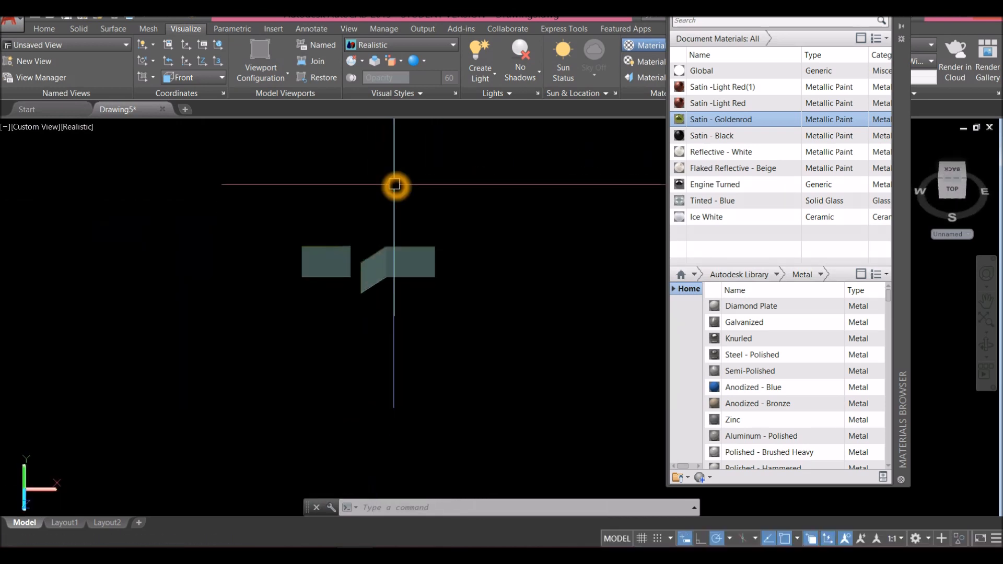
right_click(415, 168)
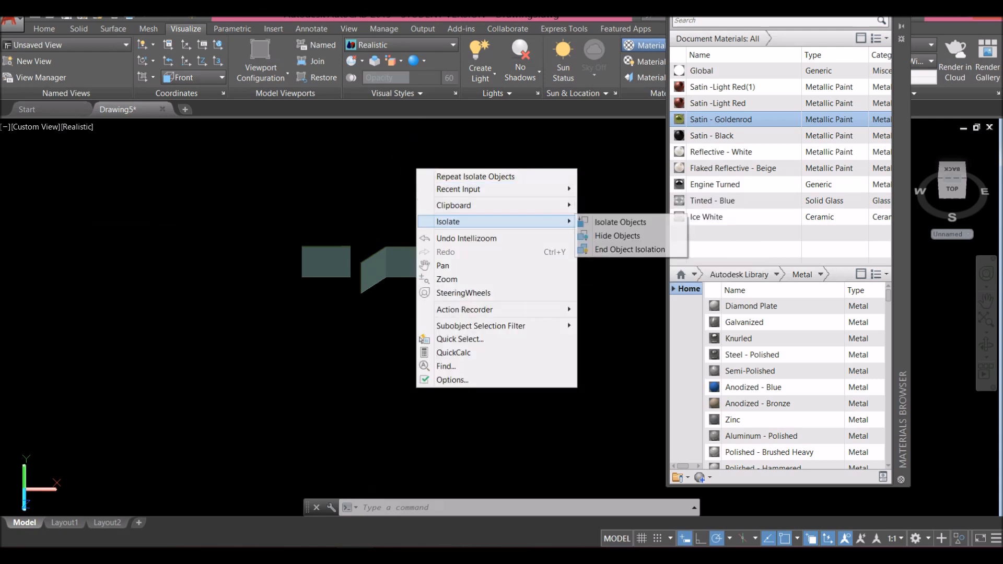
mouse_move(448, 222)
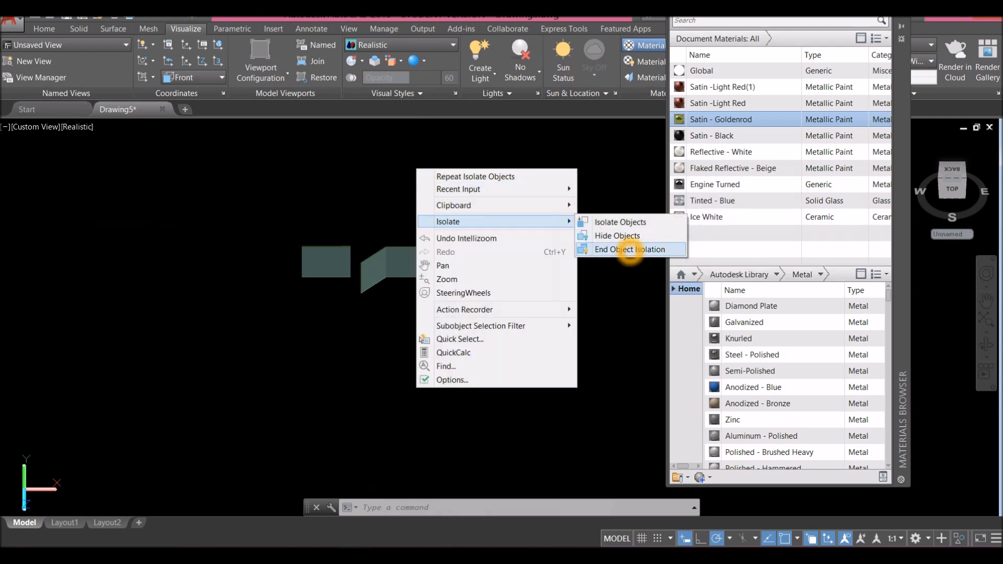
click(630, 249)
- Set the lighting exposure to 7.30 and the white balance to 5996 for the boat scene
shift+middle_drag(458, 291, 385, 240)
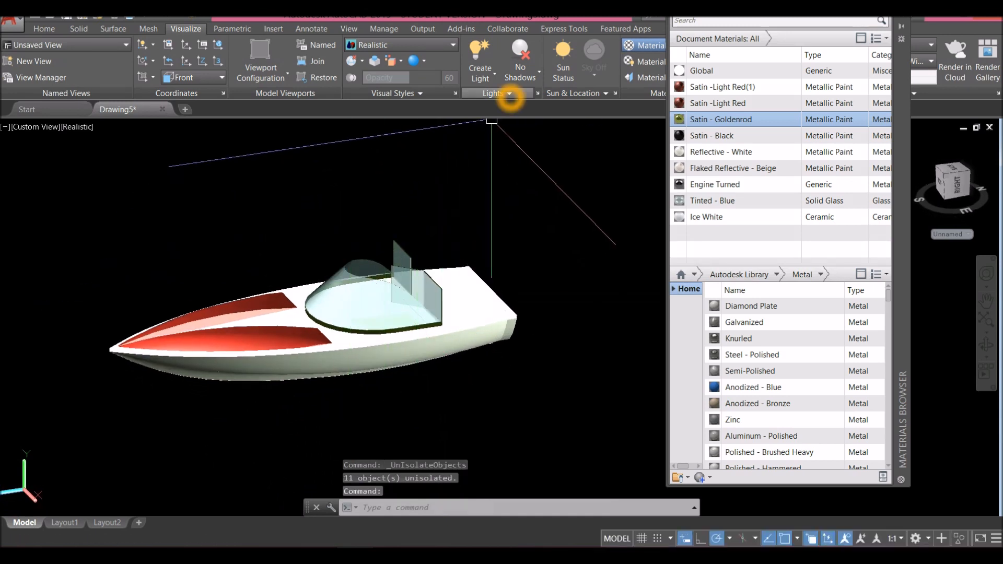
click(509, 93)
click(505, 124)
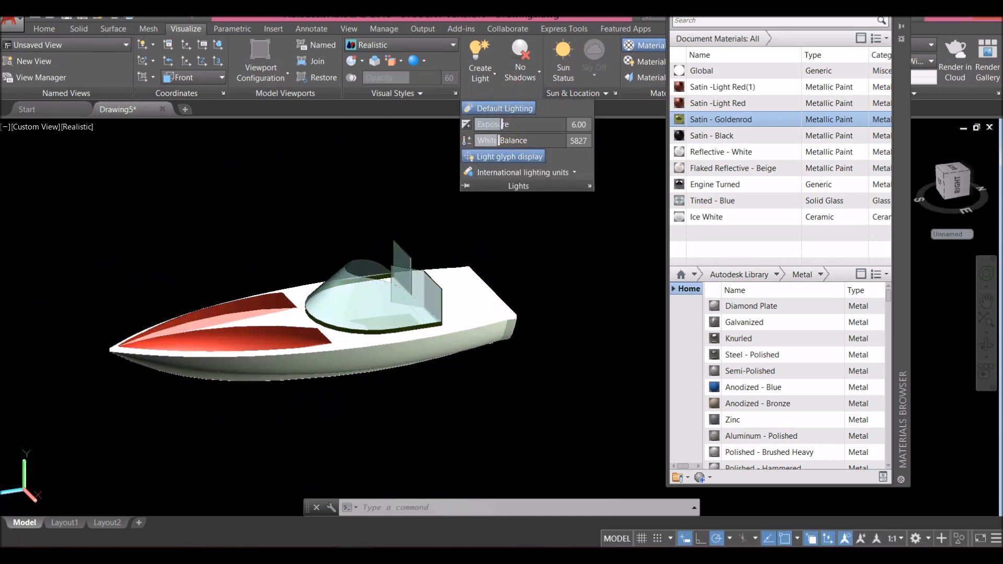
drag(504, 124, 514, 128)
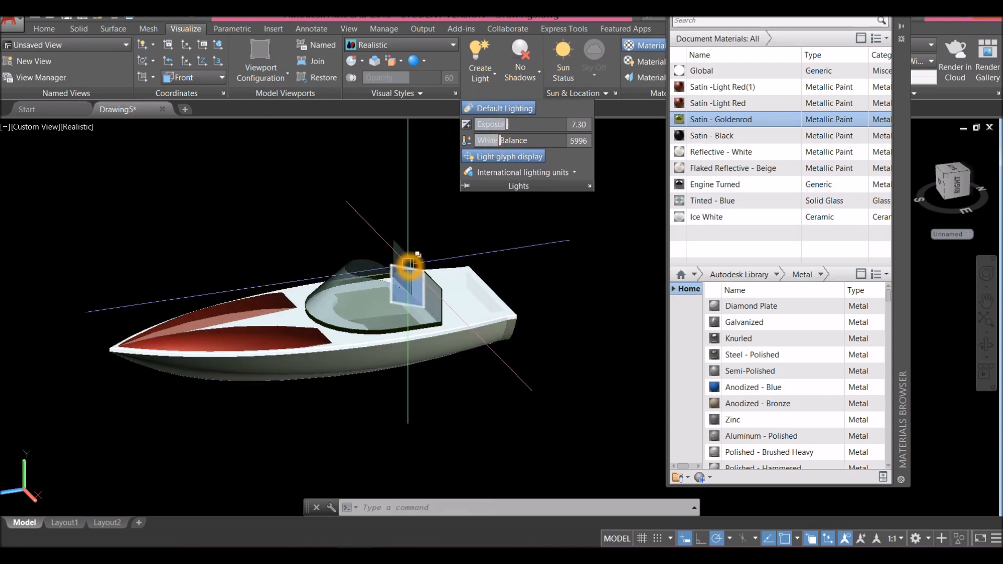
- Examine the glass panels, cockpit and stern from several angles under the adjusted lighting
scroll(409, 262, up, 5)
shift+middle_drag(425, 342, 361, 340)
mouse_move(361, 255)
shift+middle_down()
mouse_move(352, 266)
mouse_move(366, 254)
shift+middle_up()
scroll(352, 266, down, 5)
shift+middle_drag(402, 313, 470, 209)
shift+drag(470, 209, 444, 167)
shift+middle_drag(444, 167, 485, 261)
scroll(487, 247, up, 6)
- Assign the Reflective - White material to the boat's lower hull solid
click(492, 243)
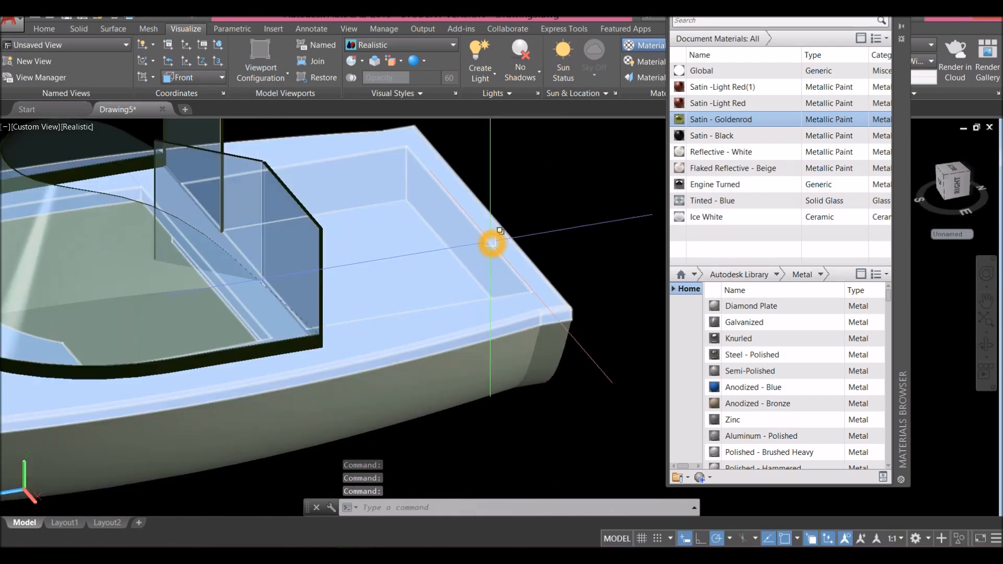
click(535, 322)
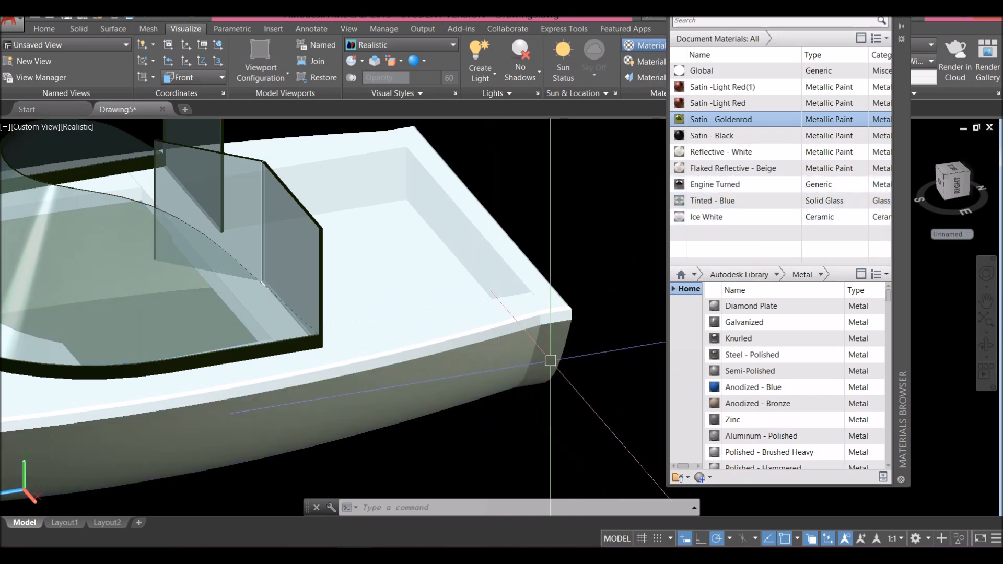
click(532, 356)
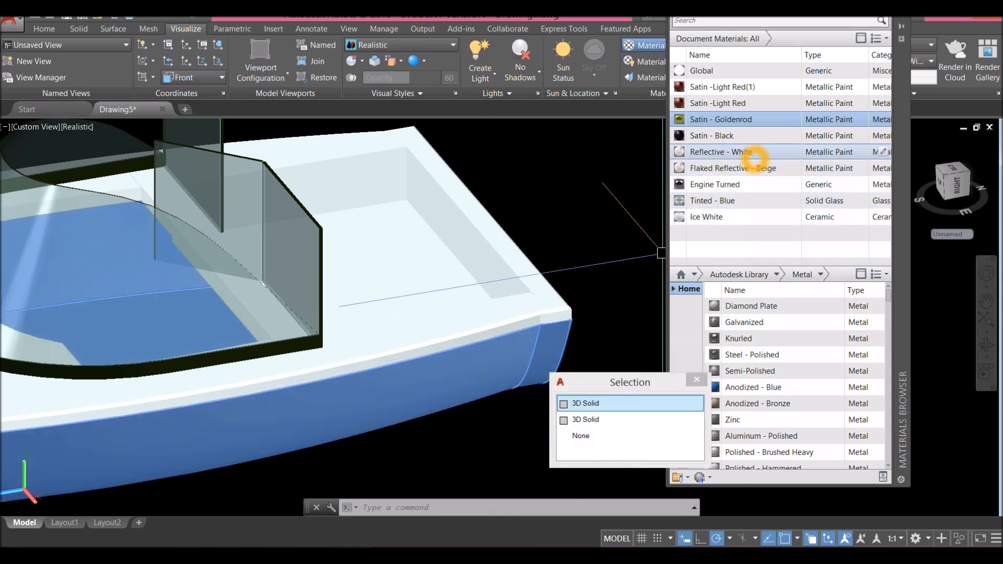
click(757, 154)
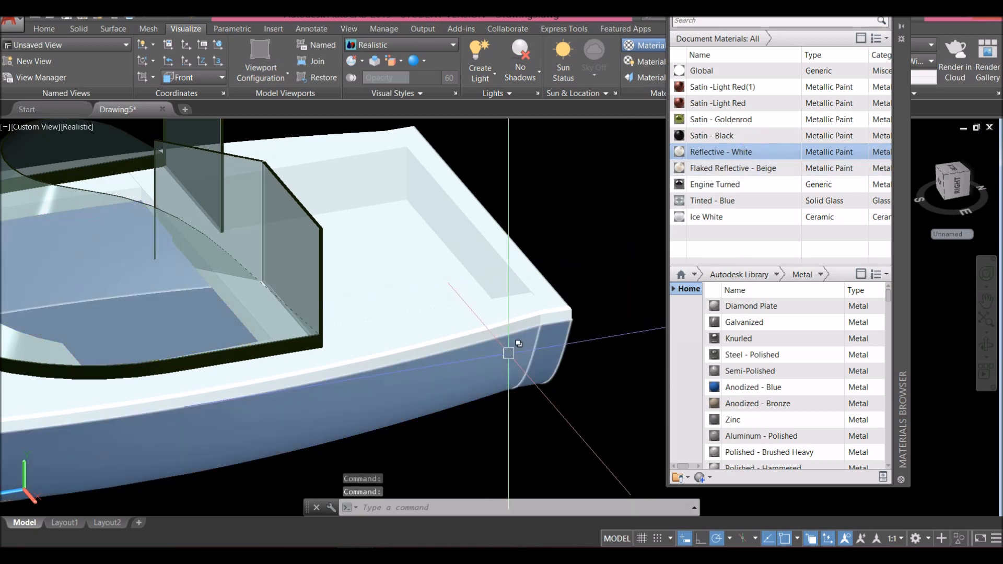
- Assign the Reflective - White material to the boat's deck solid and check the whole boat
click(550, 309)
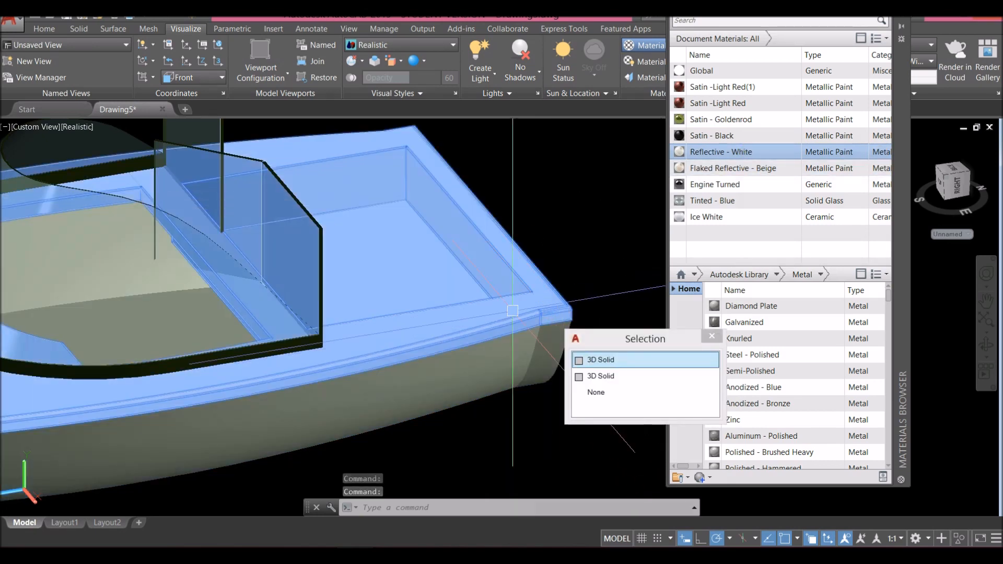
shift+middle_drag(503, 284, 564, 282)
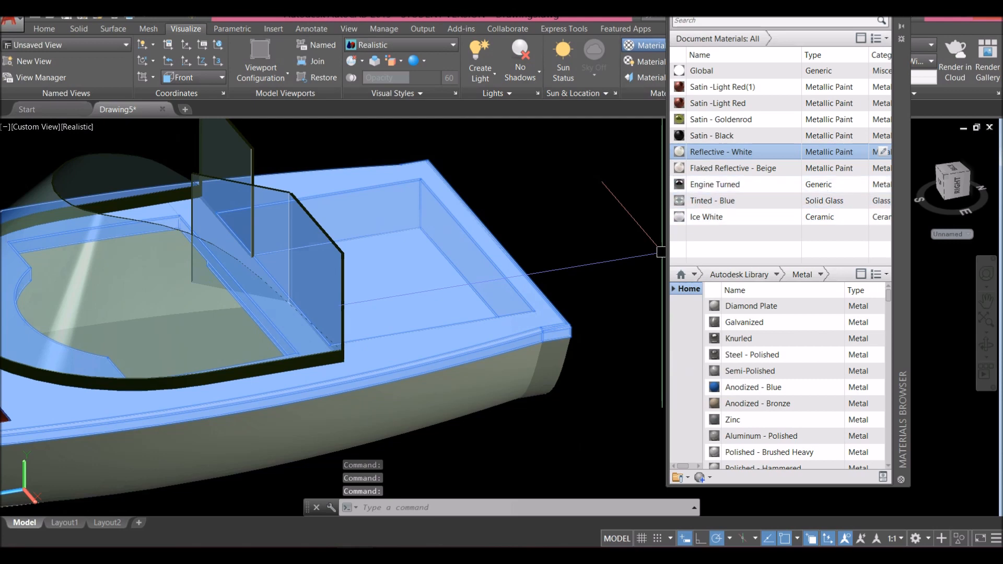
click(752, 156)
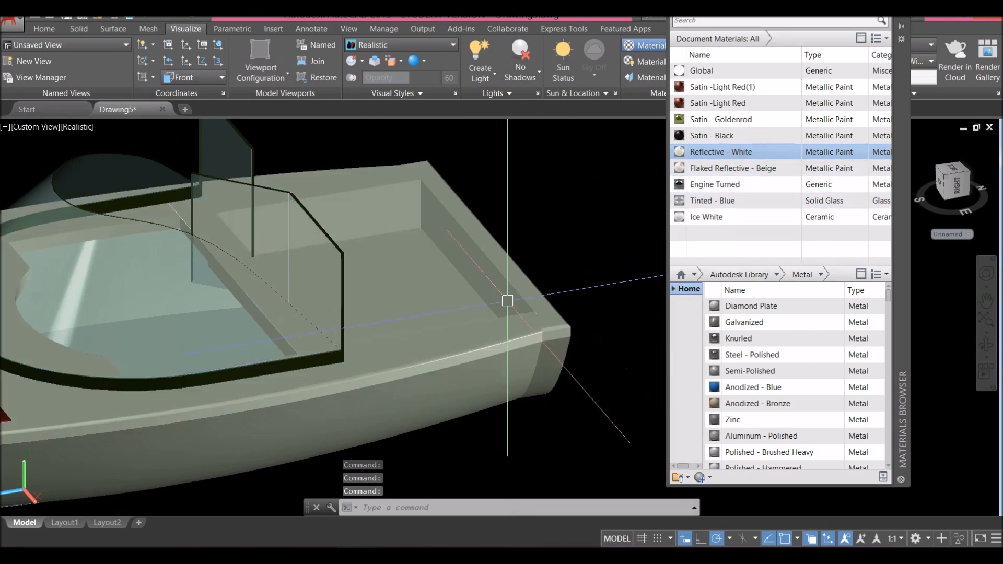
scroll(505, 298, down, 2)
scroll(505, 298, down, 2)
shift+middle_drag(505, 298, 496, 283)
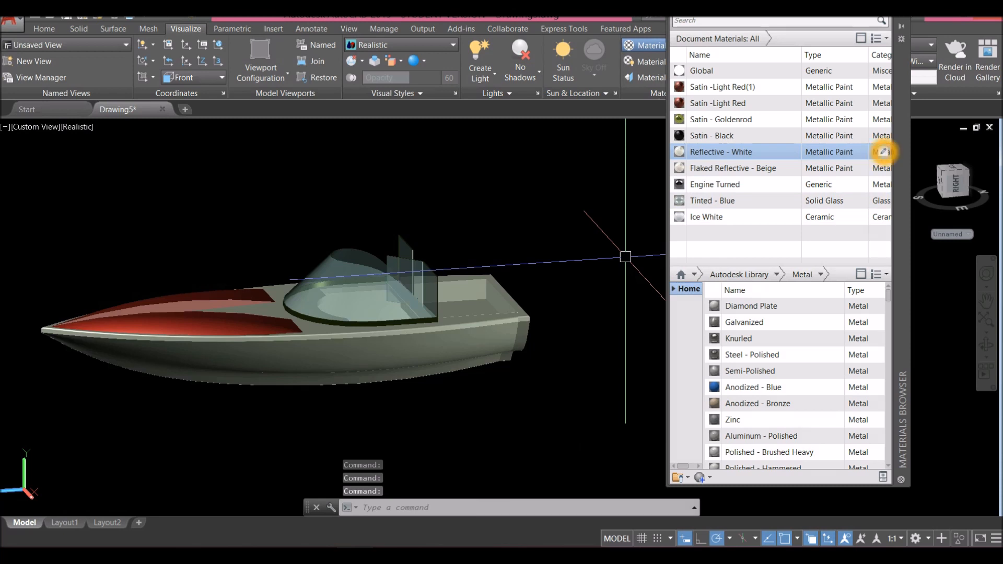
- Set the highlight spread of the Reflective - White material to 17 and close its editor
click(883, 151)
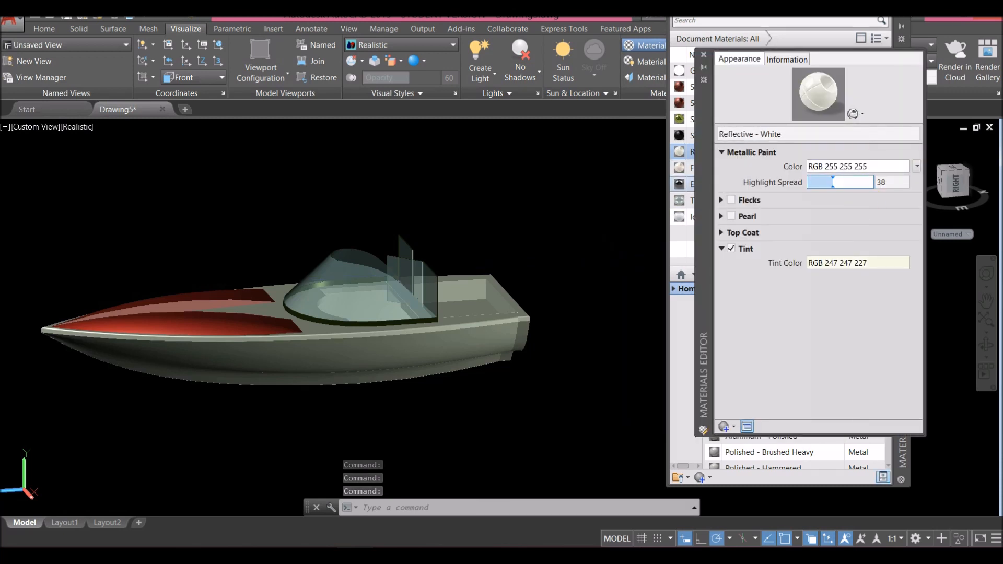
drag(833, 183, 813, 184)
scroll(444, 349, up, 5)
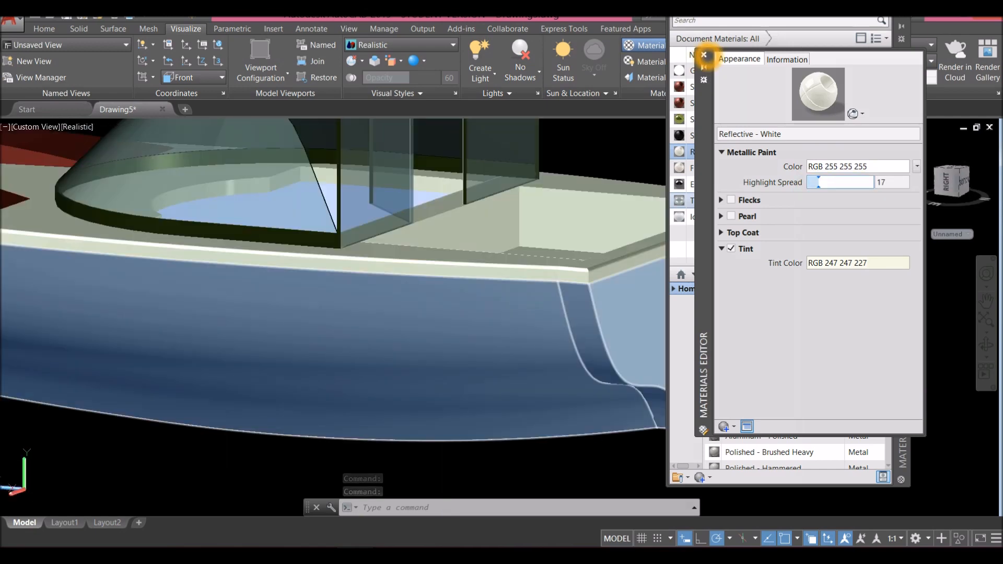
click(703, 54)
key(Escape)
- Add the Reflective - Ivory material from the Autodesk Library's Metallic Paint category to the document materials
shift+middle_drag(510, 157, 528, 275)
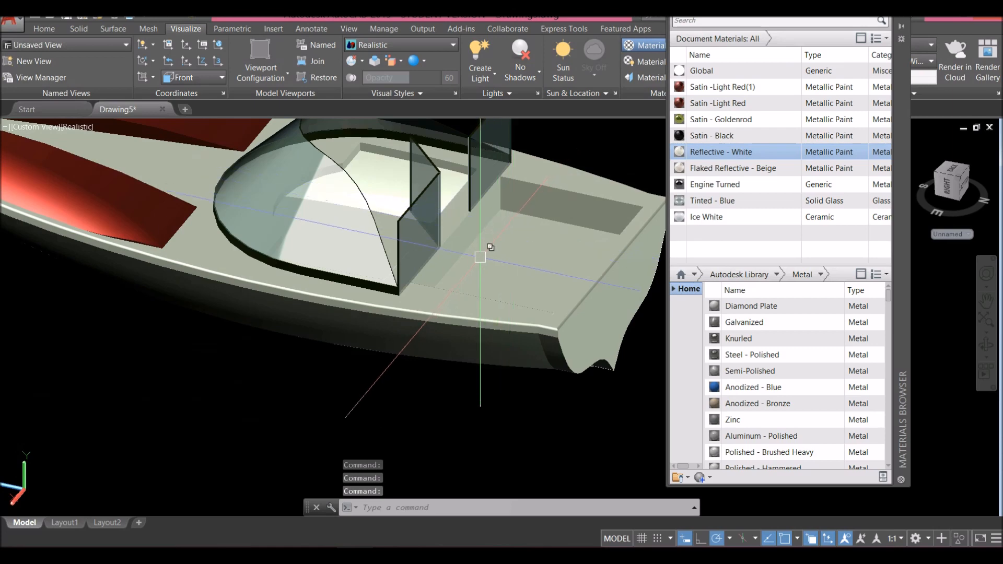
scroll(540, 233, up, 3)
click(532, 233)
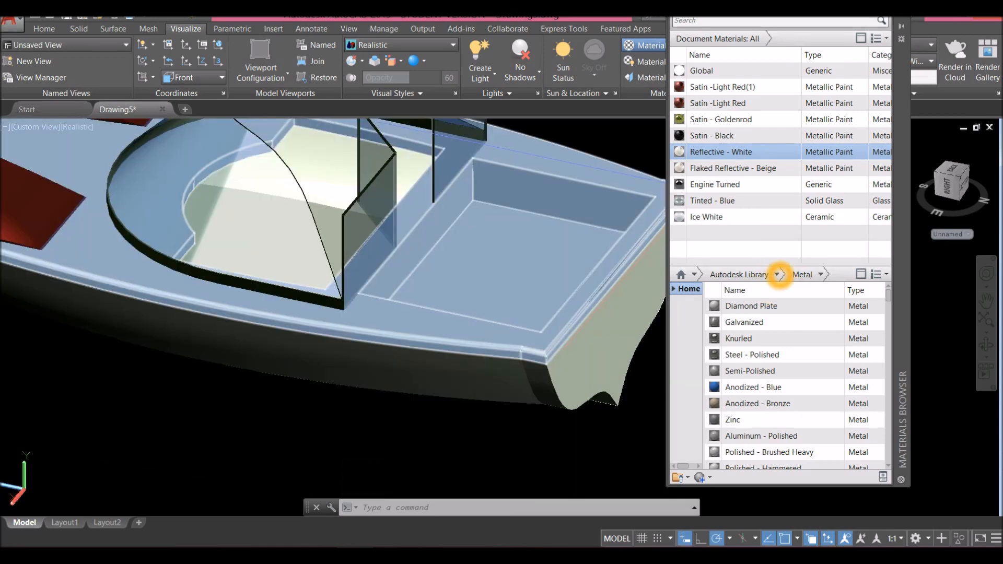
click(786, 274)
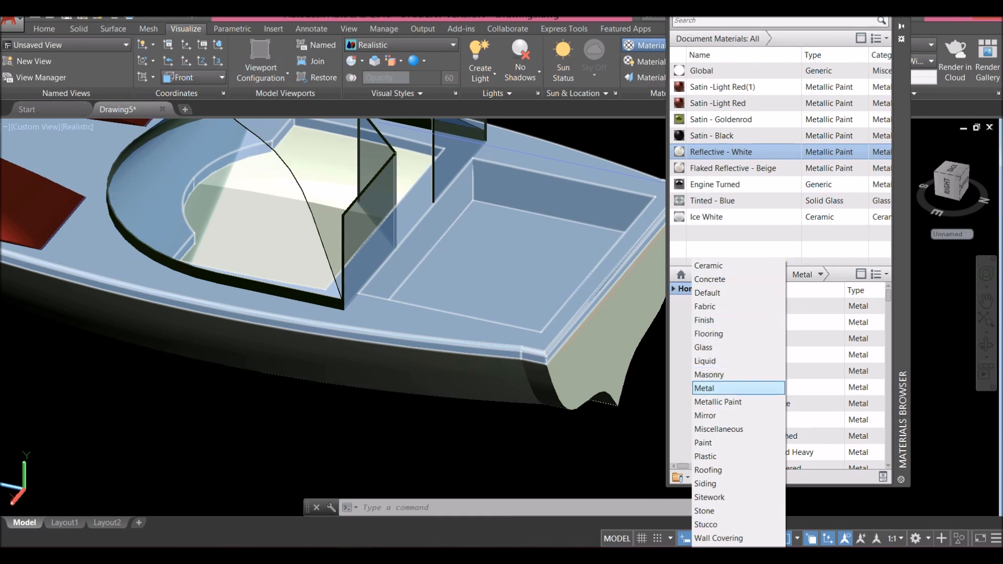
click(718, 402)
click(823, 399)
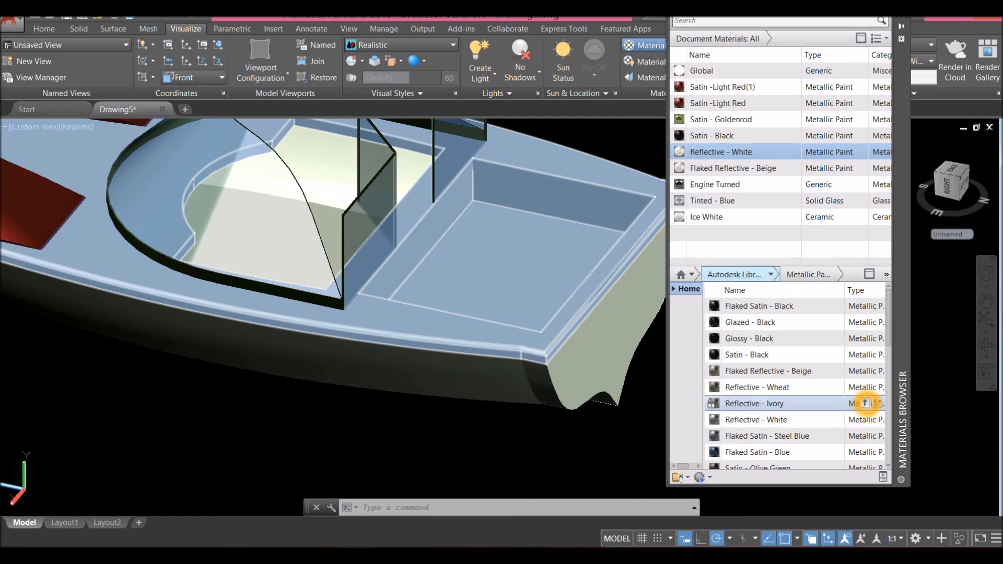
click(864, 404)
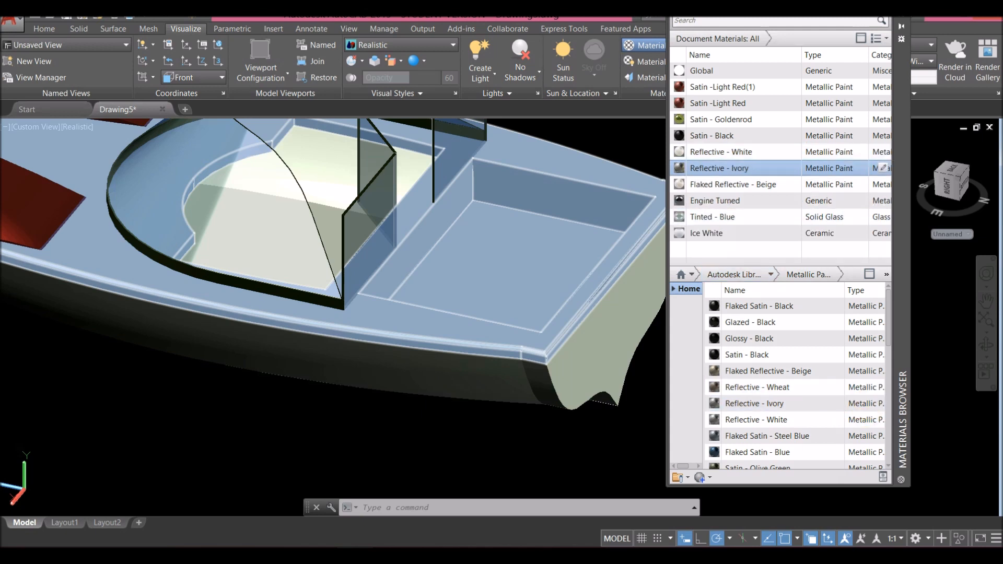
- Duplicate the Reflective - Ivory document material and rename the copy as WALL
right_click(742, 168)
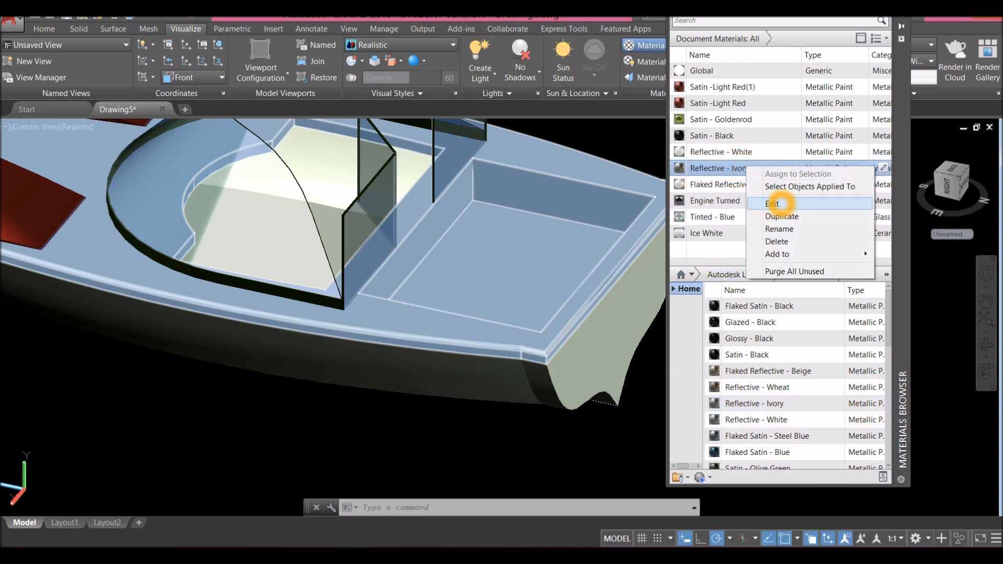
click(782, 216)
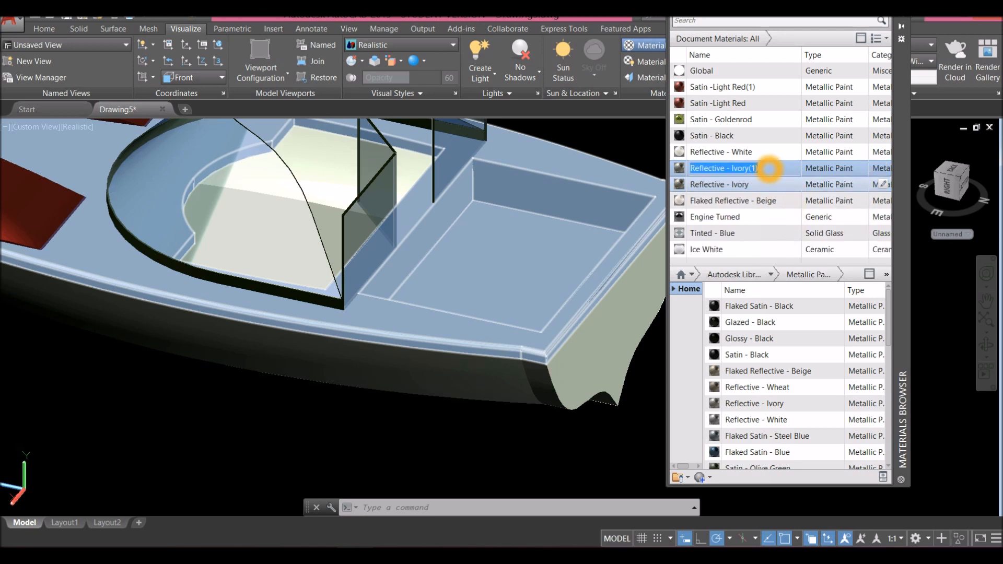
click(769, 169)
right_click(756, 168)
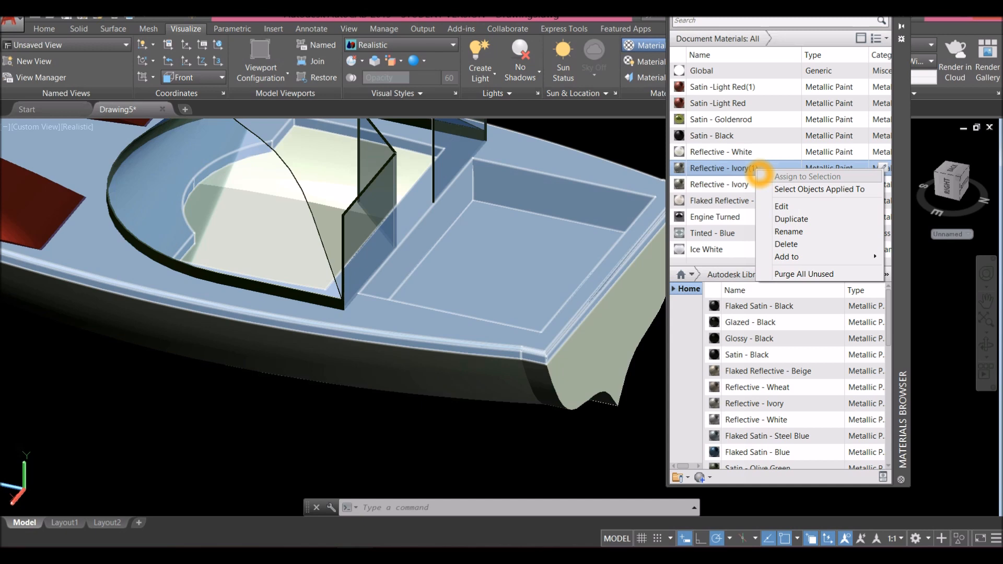
click(789, 232)
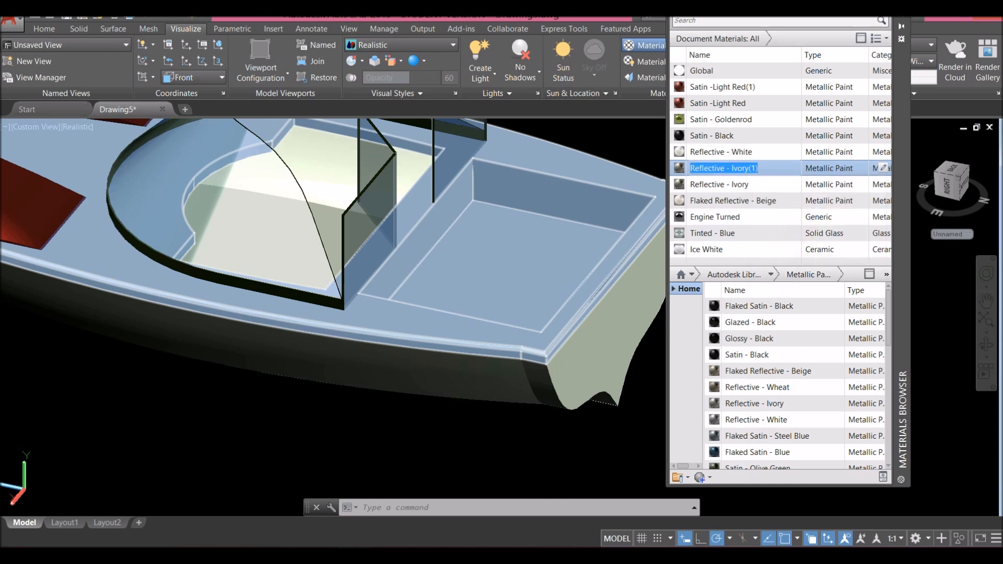
text(WAL)
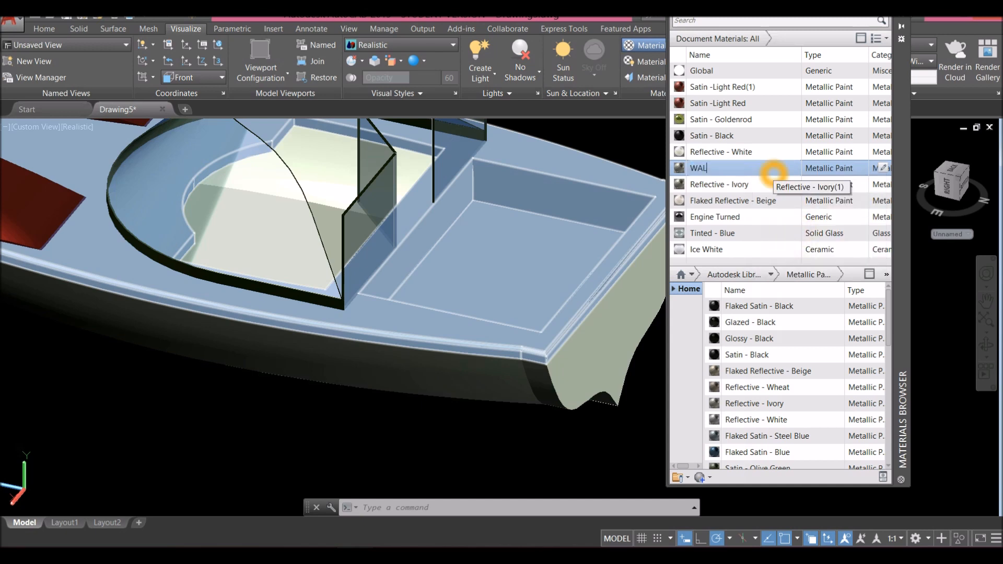
text(L)
click(813, 170)
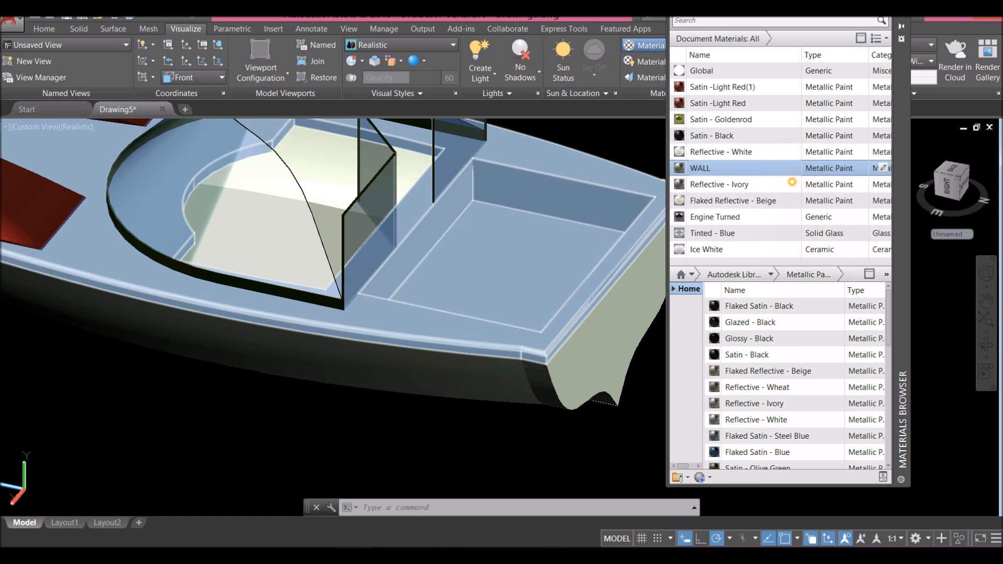
- Rename the original Reflective - Ivory document material as FLOOR
click(792, 181)
click(751, 184)
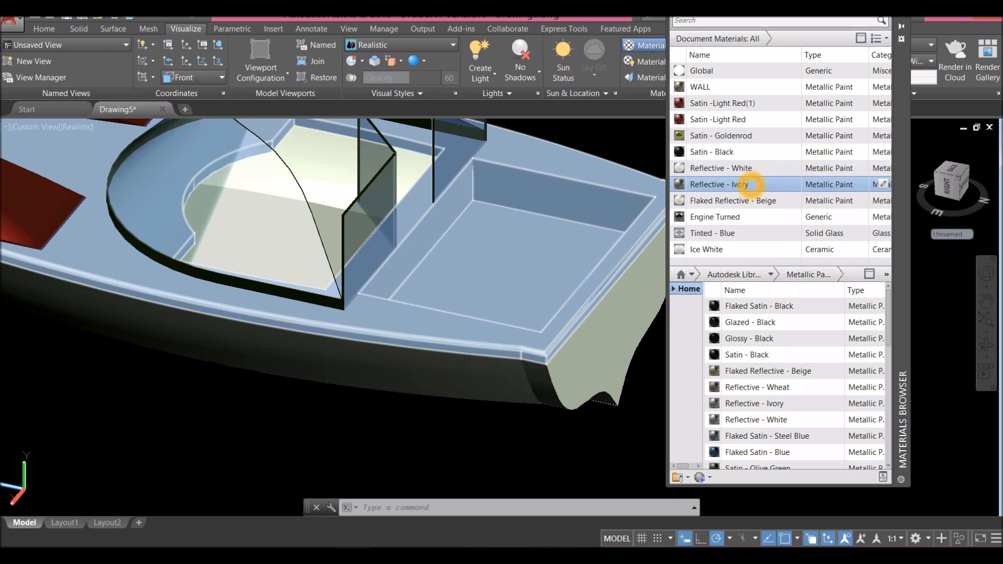
right_click(750, 184)
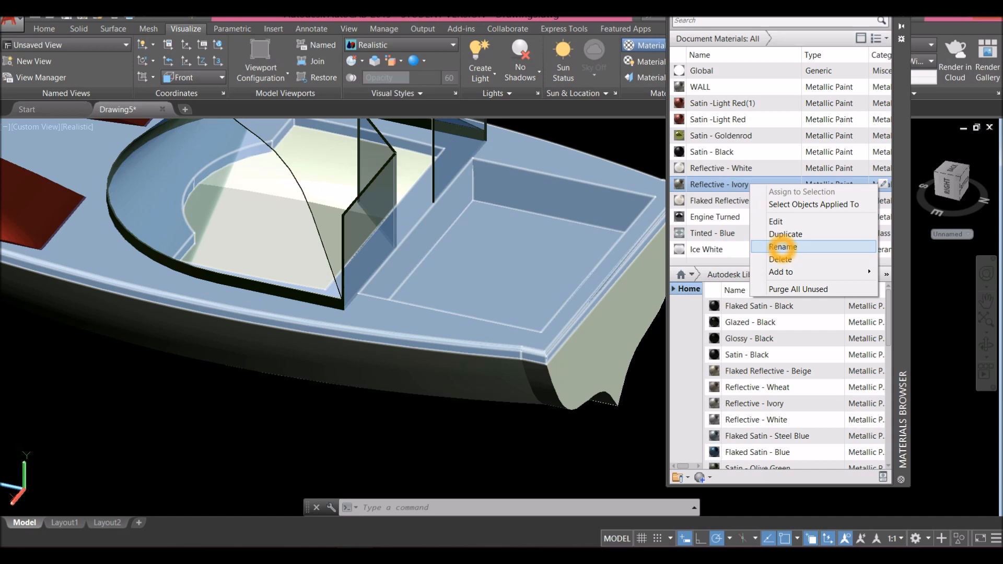
click(782, 247)
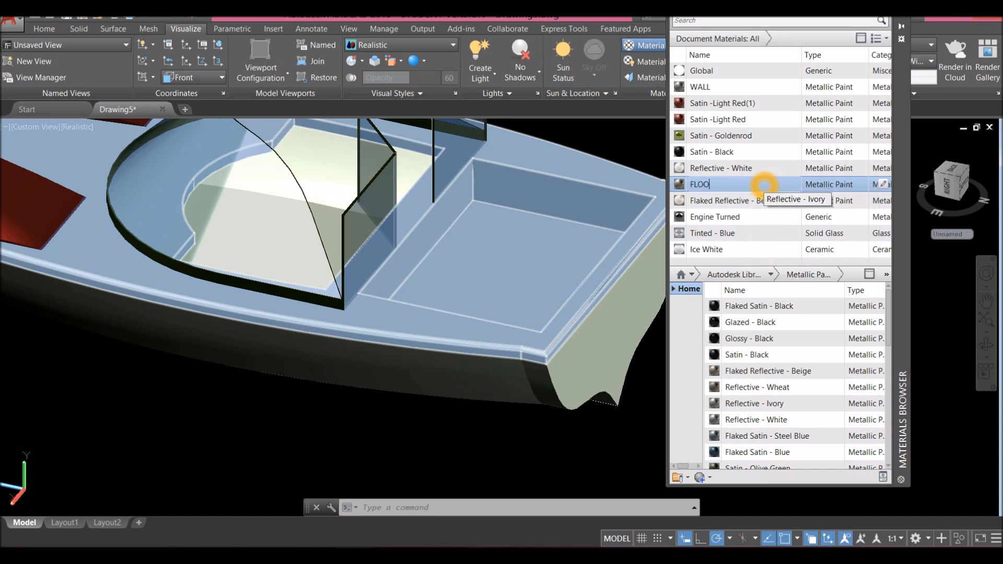
click(764, 185)
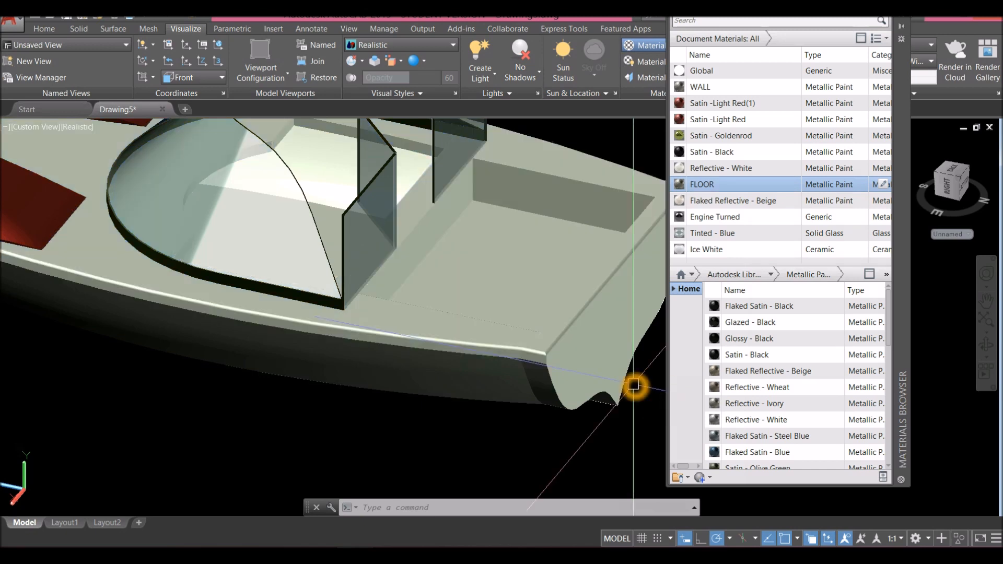
click(634, 384)
click(650, 350)
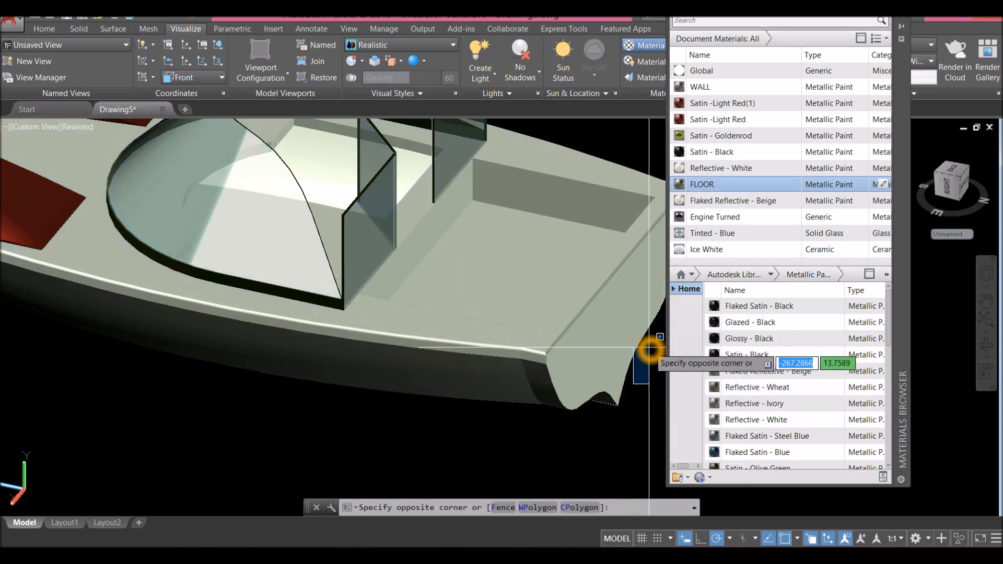
key(Escape)
- Assign the FLOOR material to the floor faces of the stern recess and the cockpit
click(712, 184)
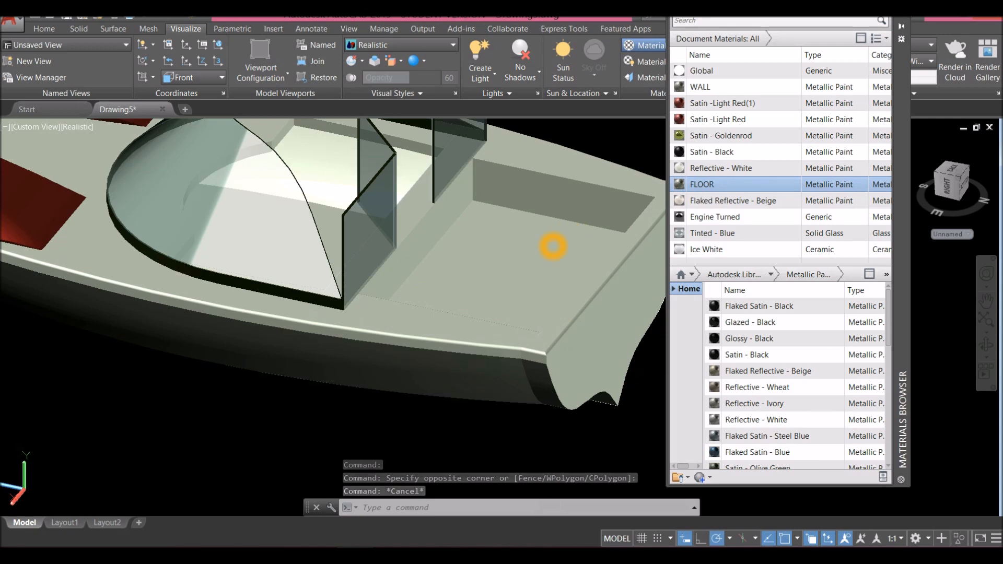
ctrl+drag(552, 244, 560, 240)
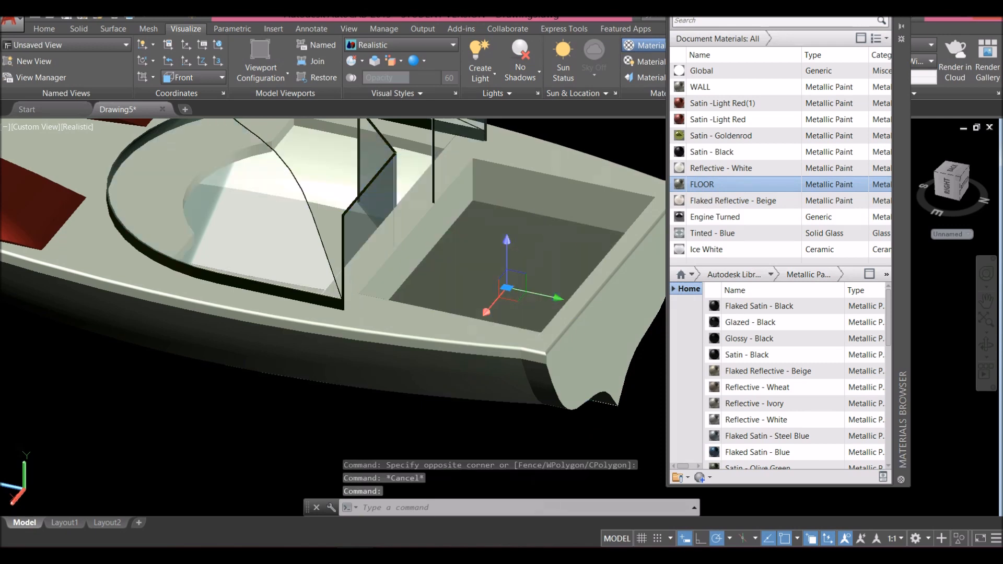
shift+middle_drag(396, 246, 385, 294)
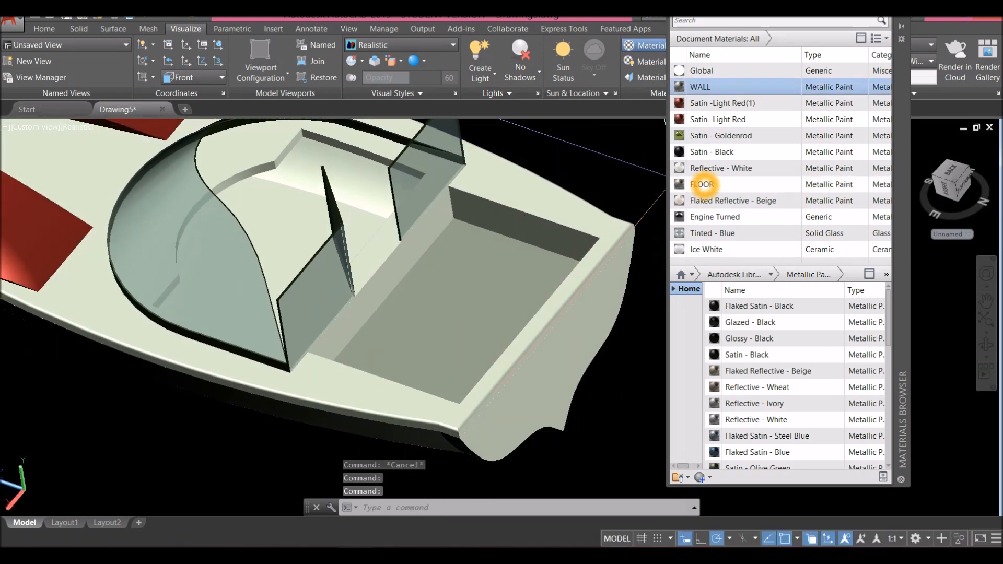
click(702, 184)
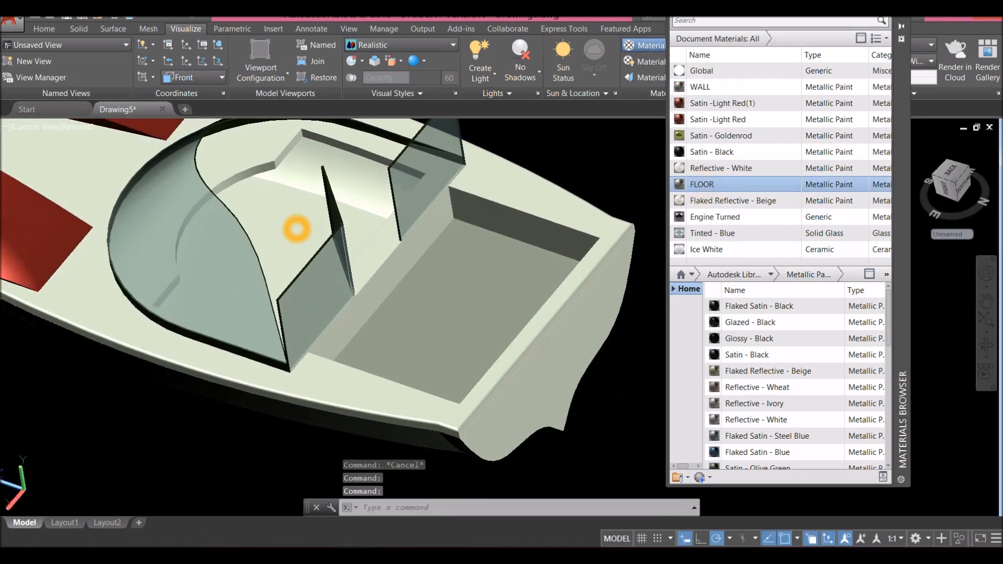
ctrl+drag(296, 229, 297, 229)
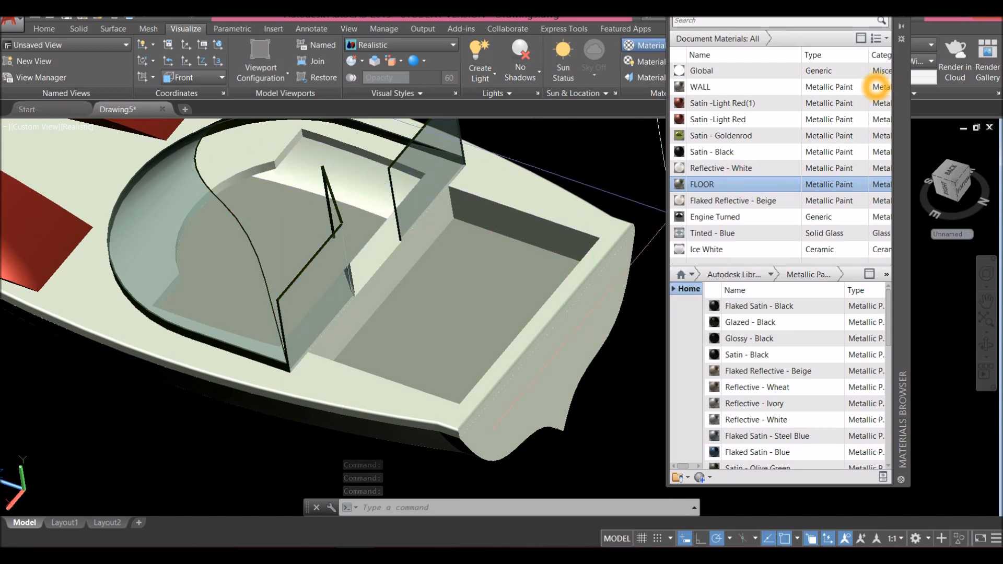
- Enable a tint of RGB 198, 181, 118 with highlight spread 45 on the WALL material and assign it to the stern recess's forward wall
double_click(880, 87)
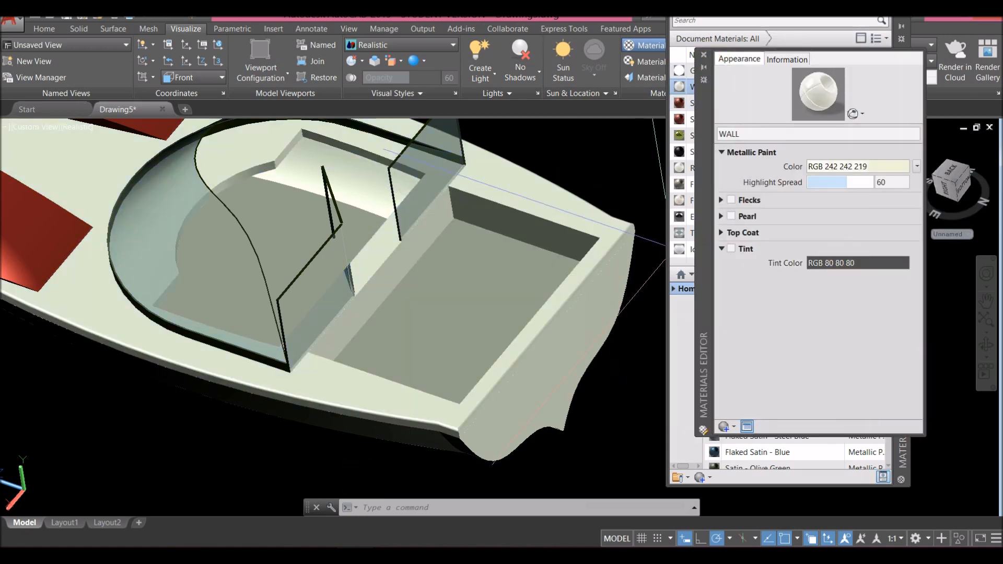
click(731, 249)
click(857, 263)
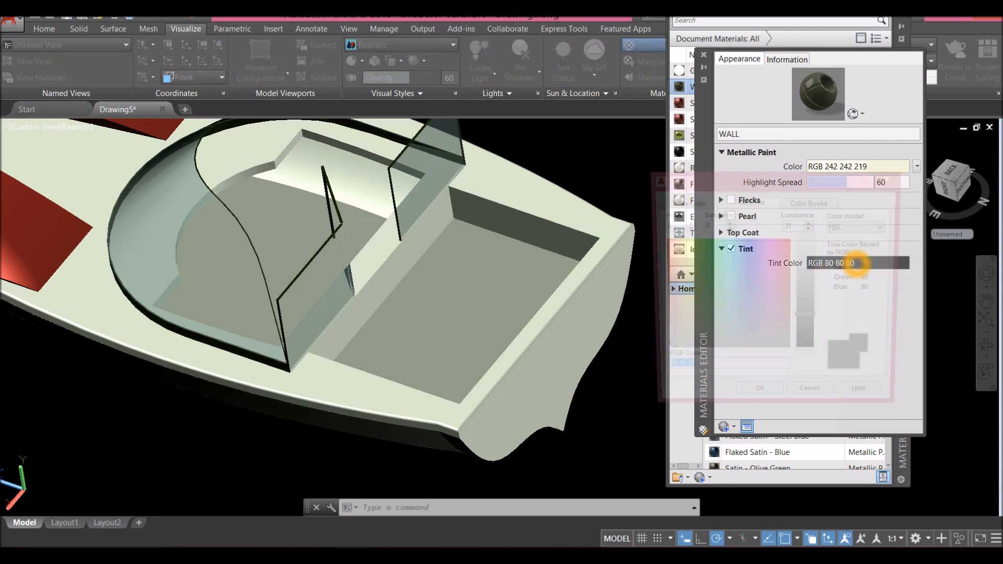
click(676, 308)
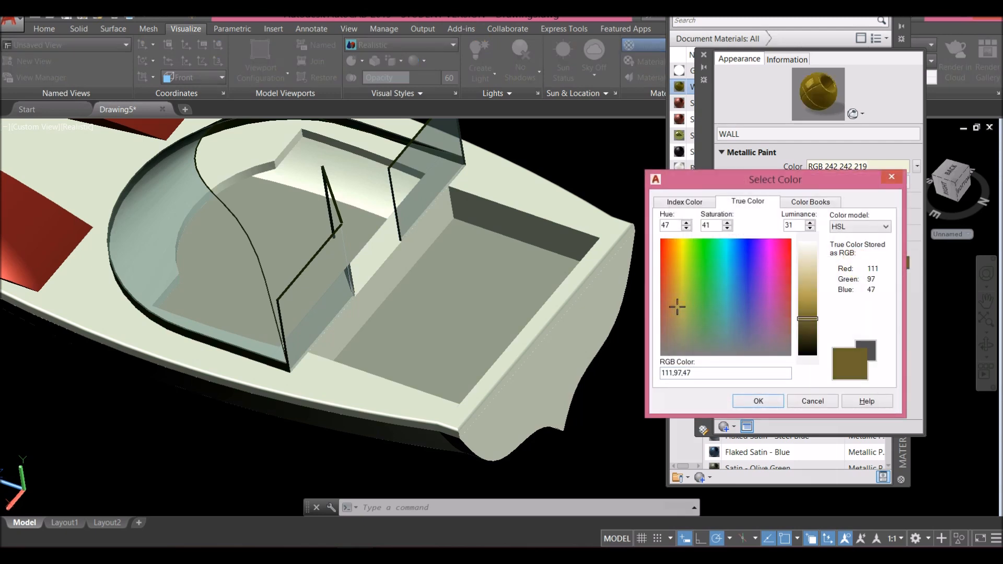
click(805, 280)
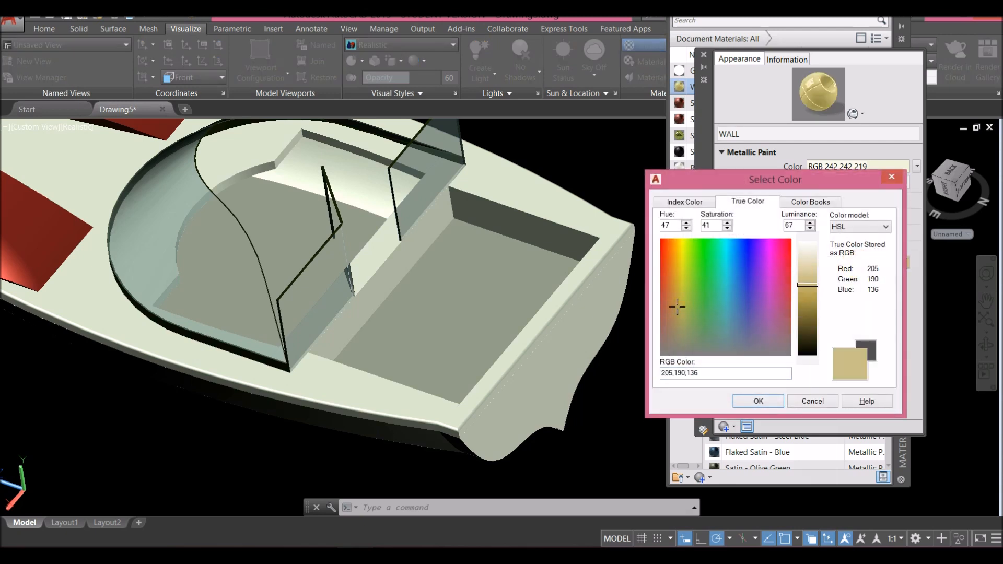
click(758, 401)
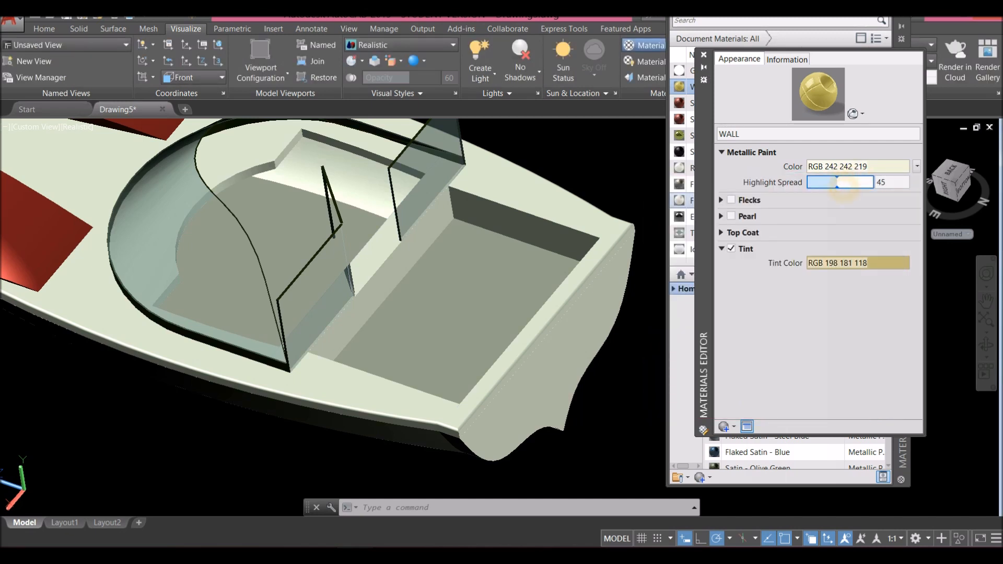
click(703, 55)
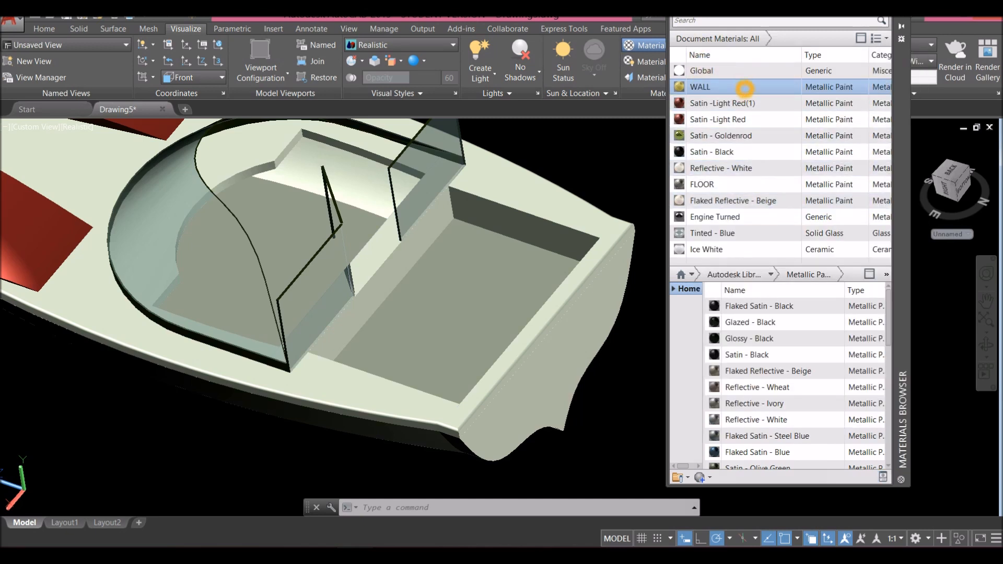
click(434, 231)
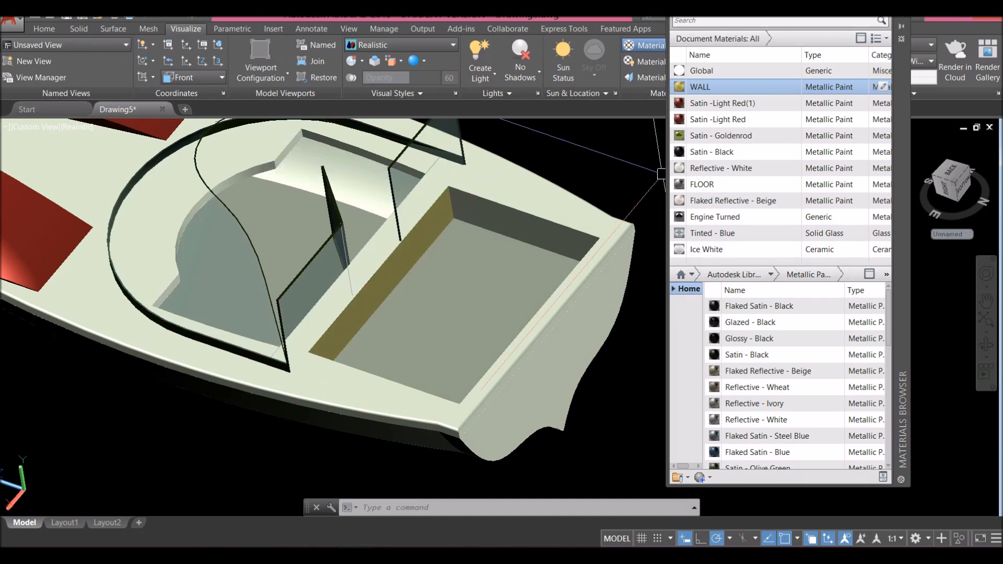
- Set the WALL material's highlight spread to 13 and its tint color to RGB 217, 198, 175
click(882, 86)
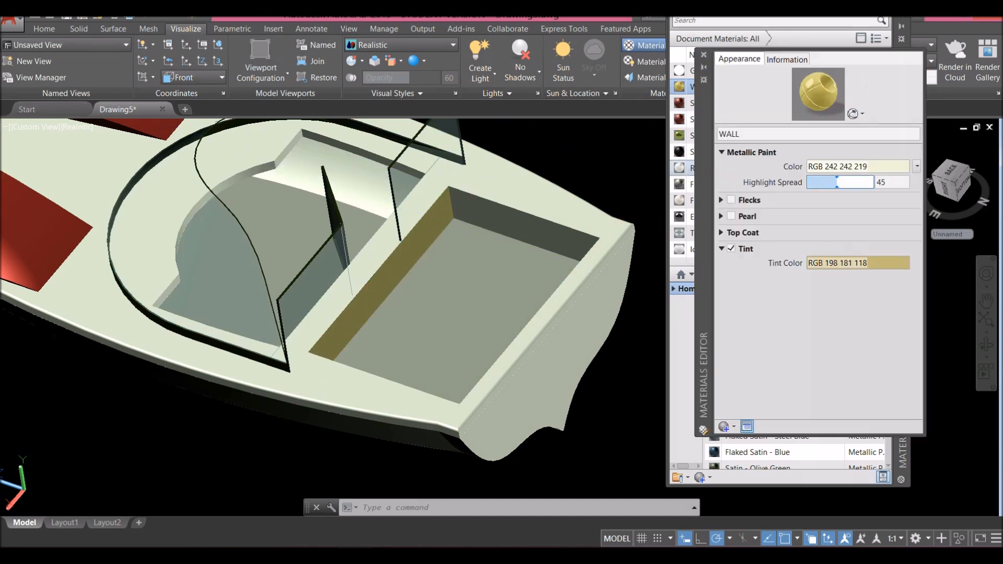
mouse_move(838, 182)
mouse_down()
mouse_move(874, 182)
mouse_move(818, 180)
mouse_up()
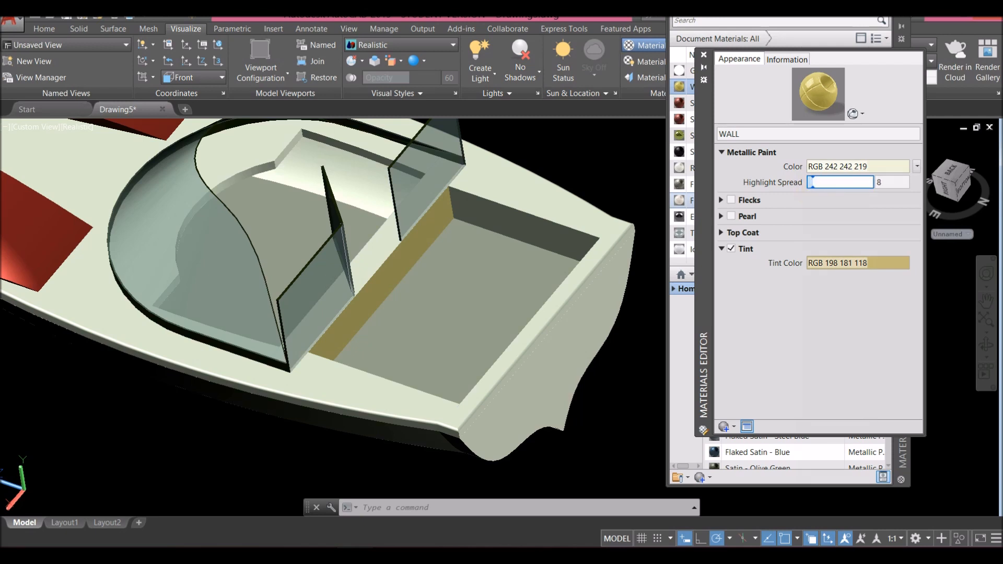
click(856, 263)
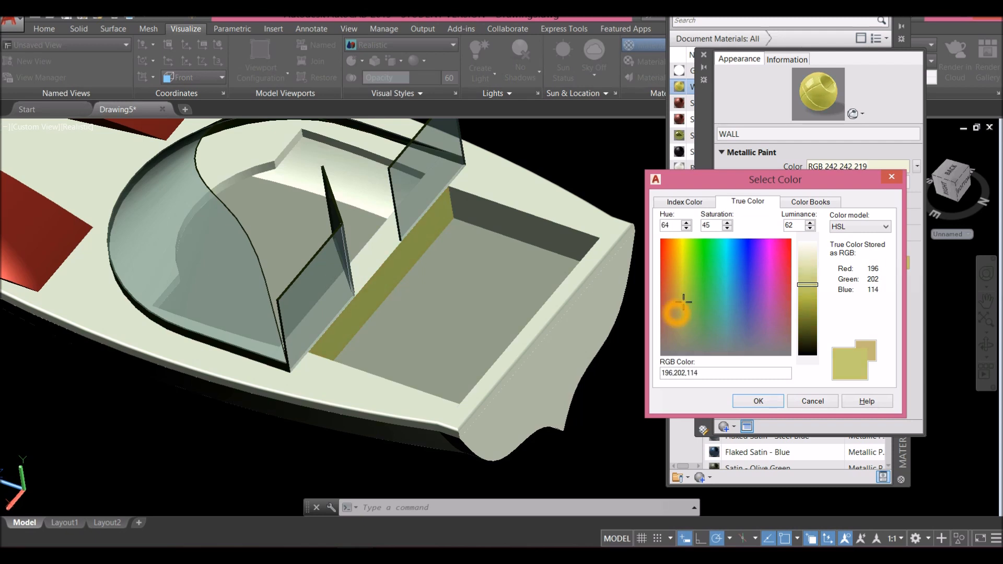
drag(682, 301, 672, 312)
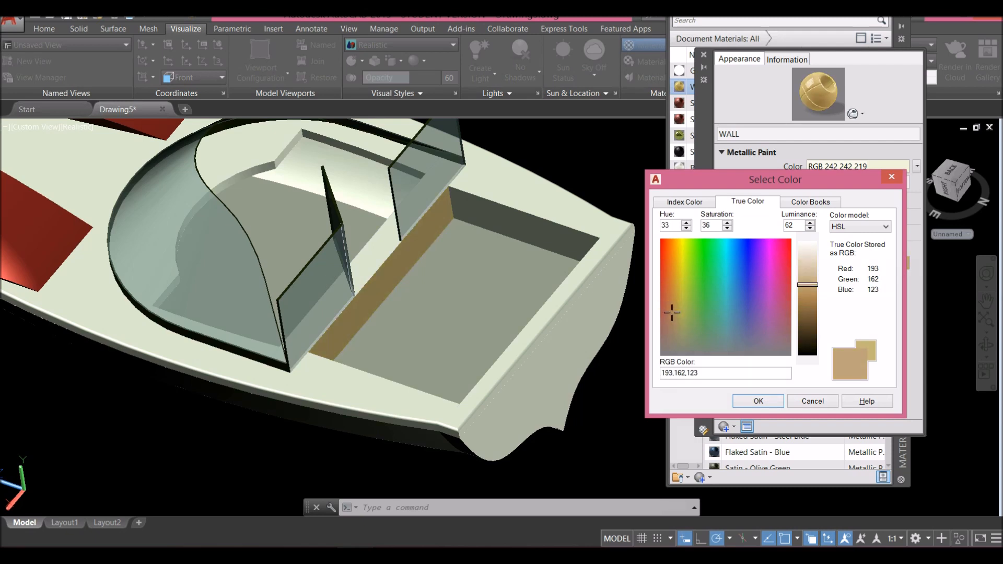
drag(807, 285, 807, 268)
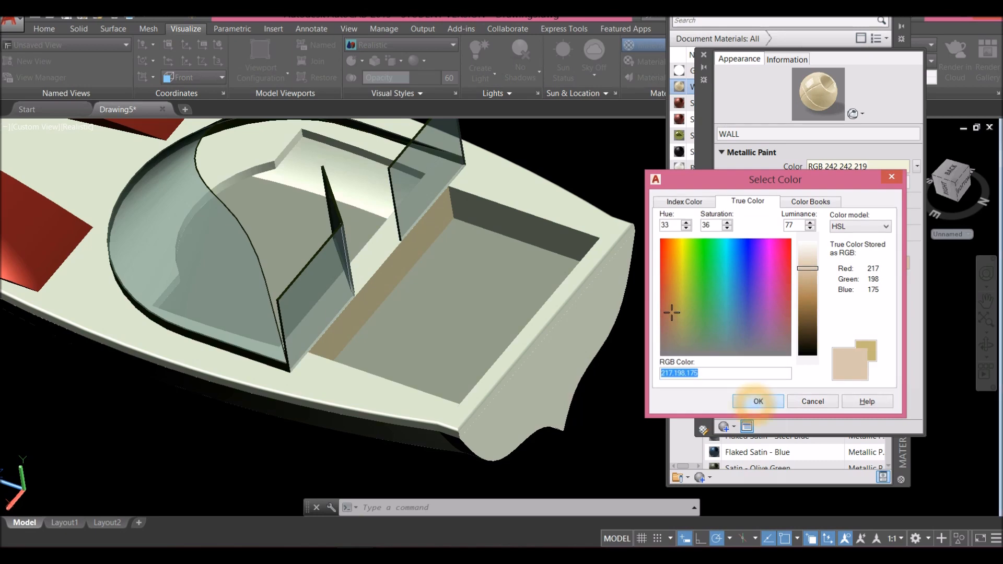
click(757, 400)
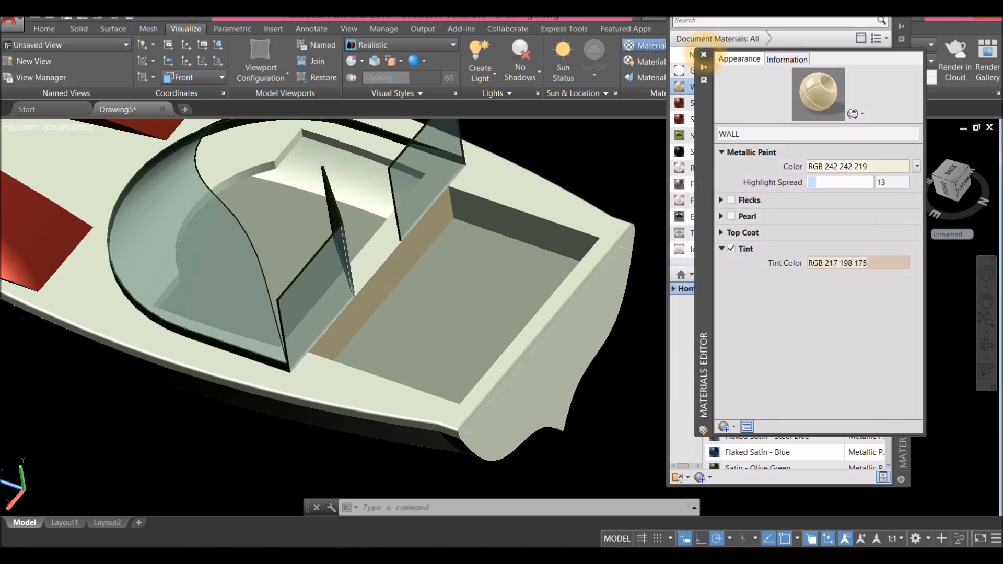
click(704, 52)
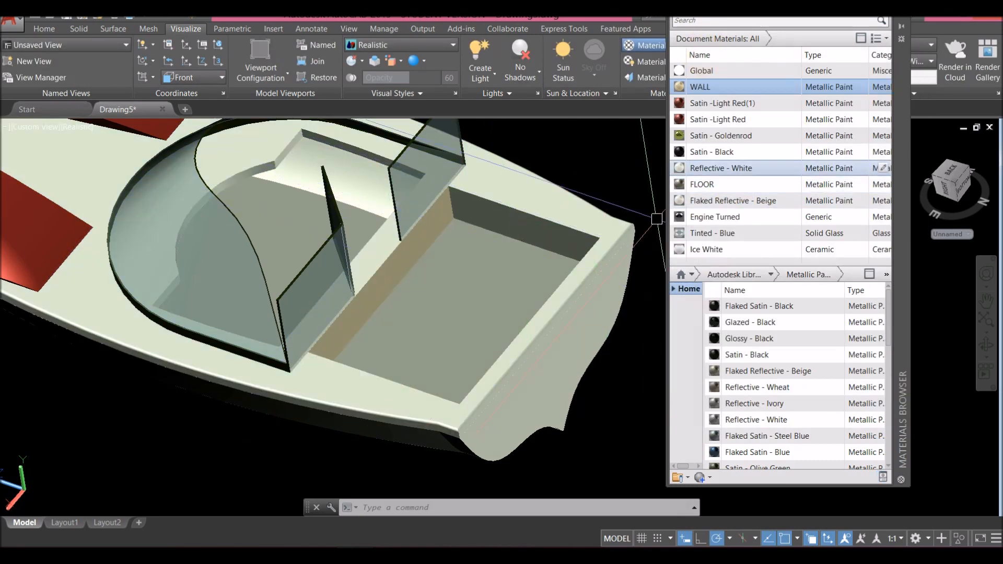
- Assign the WALL material to the remaining wall faces of the stern recess
click(735, 93)
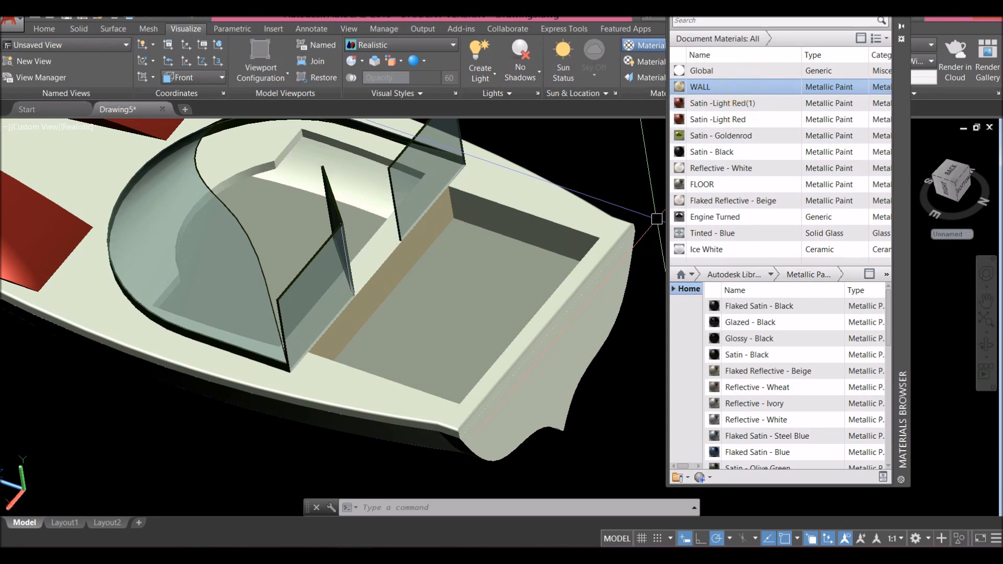
shift+middle_drag(443, 291, 575, 292)
drag(725, 89, 491, 223)
scroll(441, 287, down, 2)
shift+middle_drag(419, 294, 644, 302)
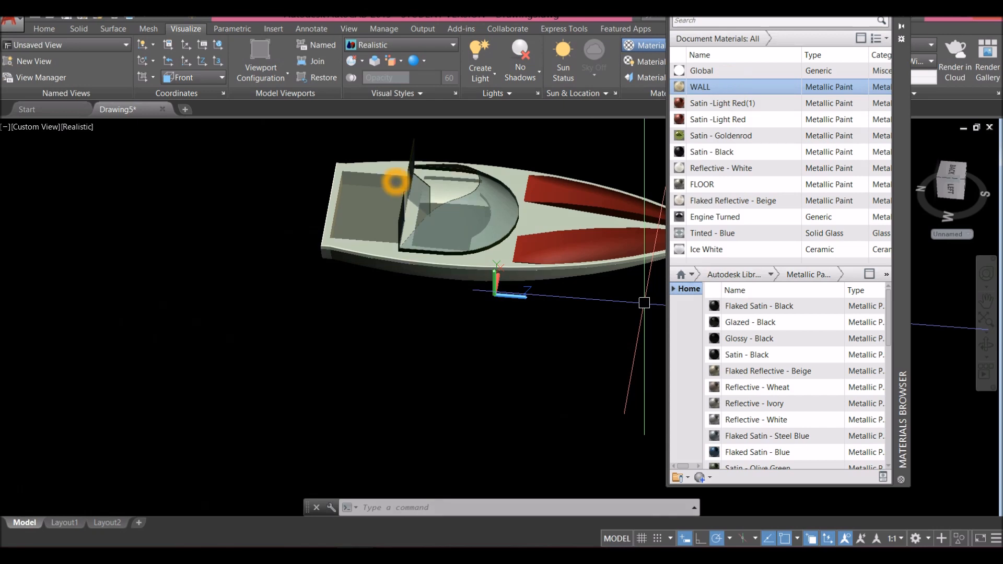
scroll(412, 191, up, 5)
shift+middle_drag(441, 199, 464, 194)
shift+middle_drag(499, 236, 521, 207)
- Hide the curved glass windshield over the cockpit to expose the walls beneath it
scroll(499, 226, down, 4)
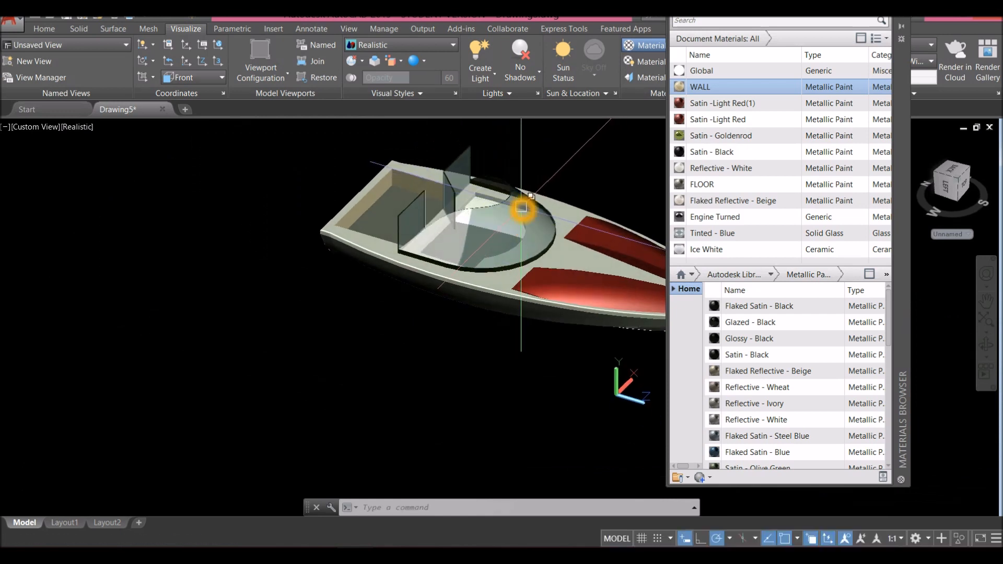
click(521, 207)
right_click(552, 153)
mouse_move(584, 206)
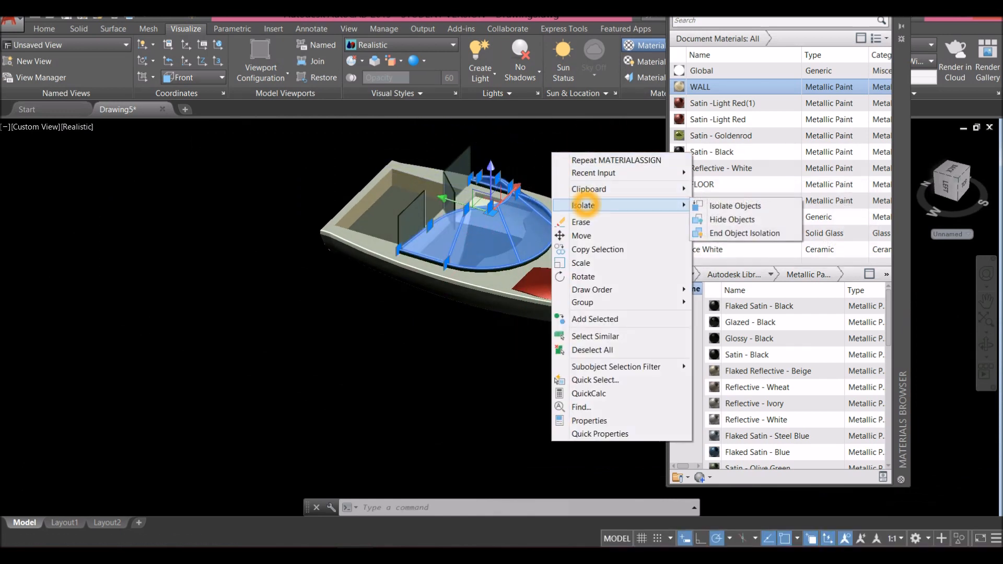
click(732, 220)
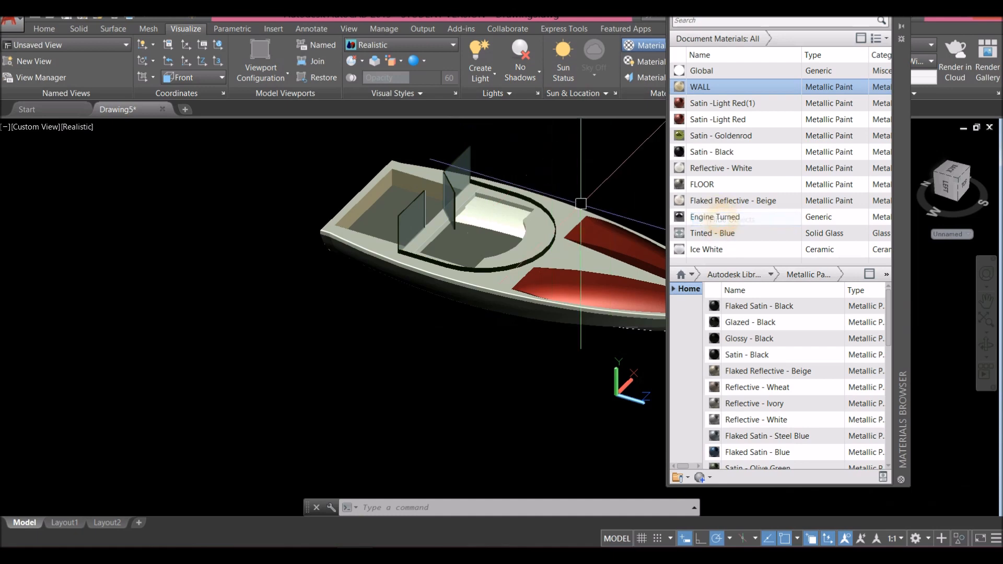
- Assign the WALL material to the side wall faces of the cockpit
scroll(492, 195, up, 3)
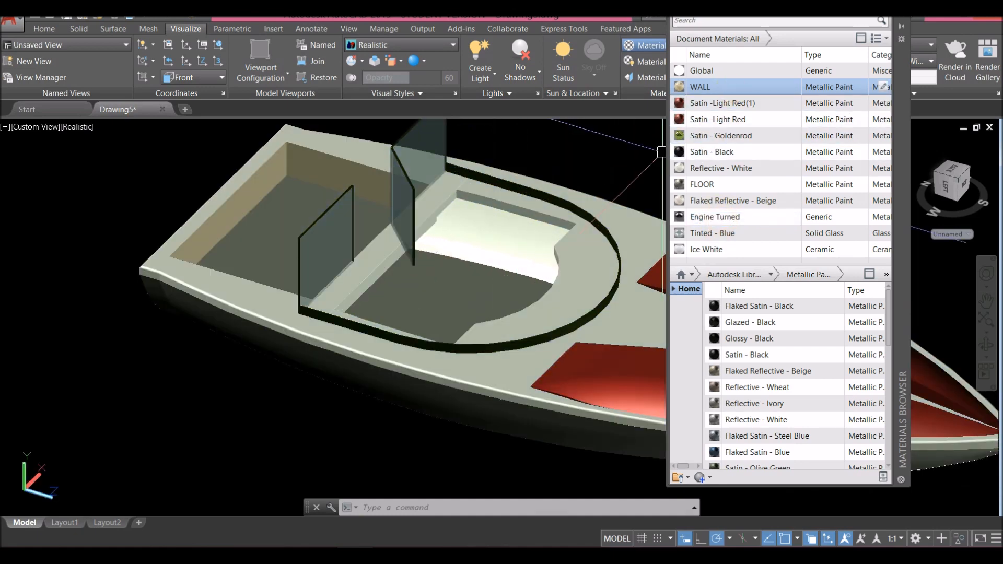
drag(500, 225, 506, 221)
shift+middle_drag(537, 186, 329, 197)
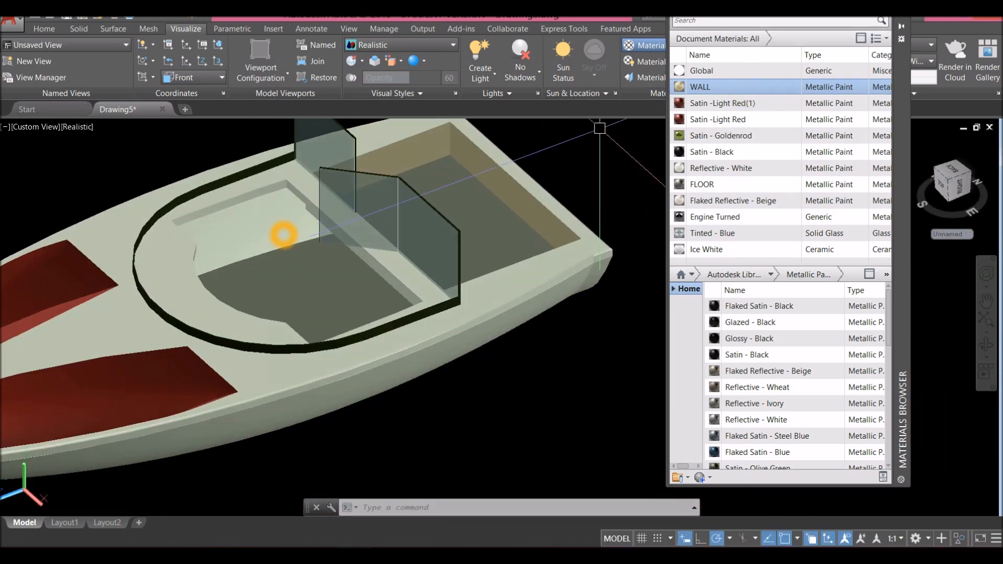
drag(278, 222, 278, 222)
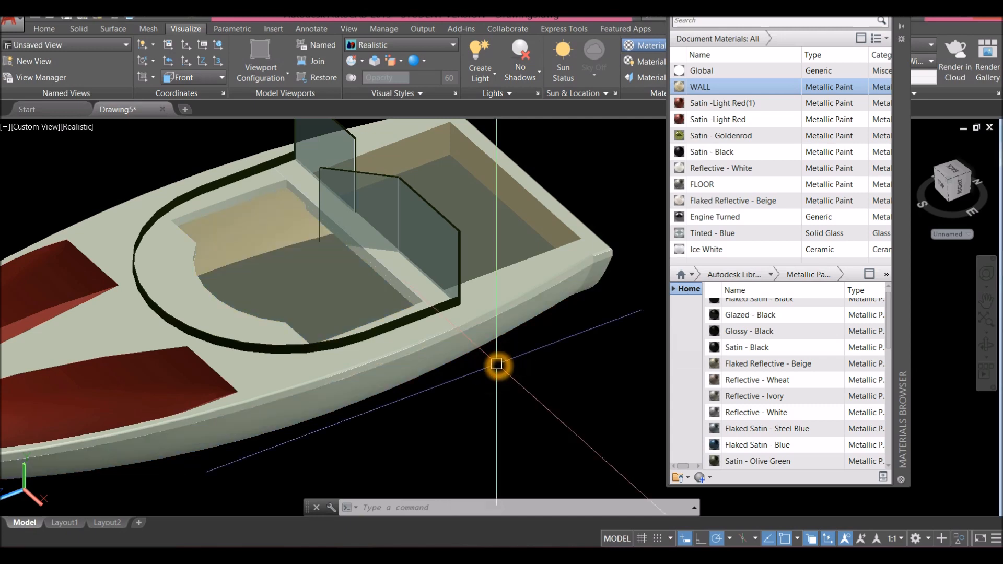
- End the object isolation to bring back the hidden windshield
scroll(496, 363, down, 3)
right_click(503, 201)
mouse_move(512, 219)
mouse_move(538, 251)
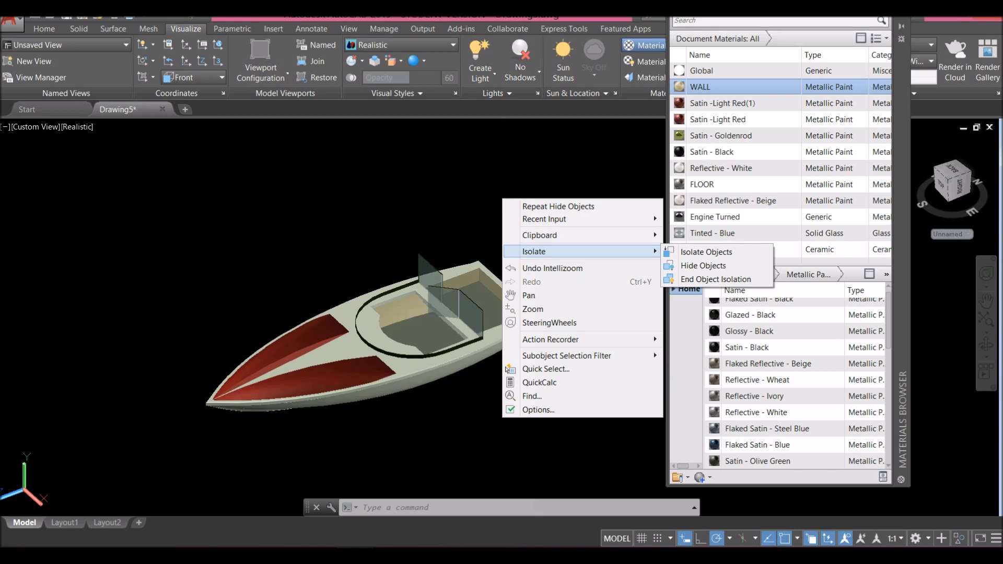
click(716, 279)
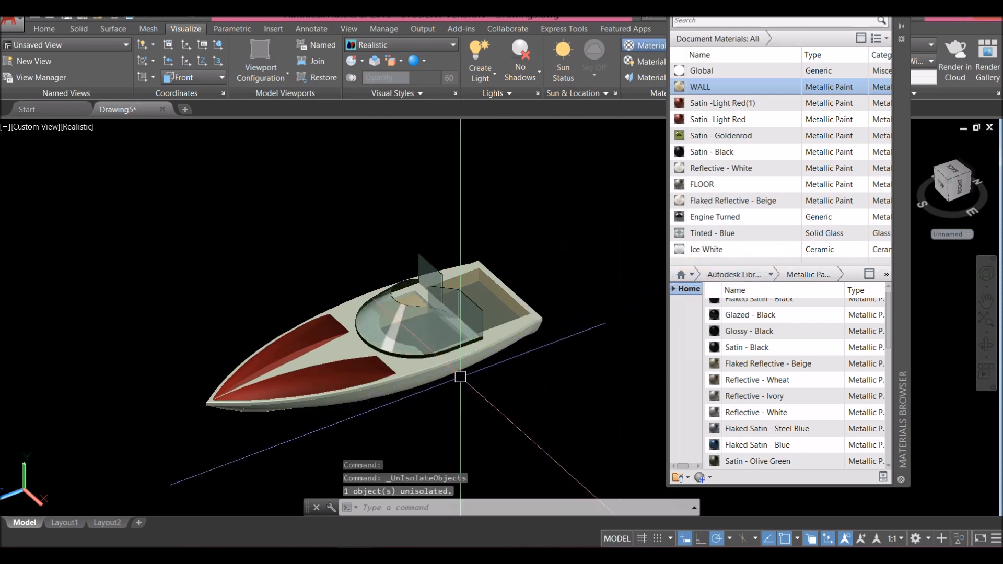
- Assign the Engine Turned document material to the inboard face of the port-side red recess on the bow deck
shift+middle_drag(358, 355, 488, 376)
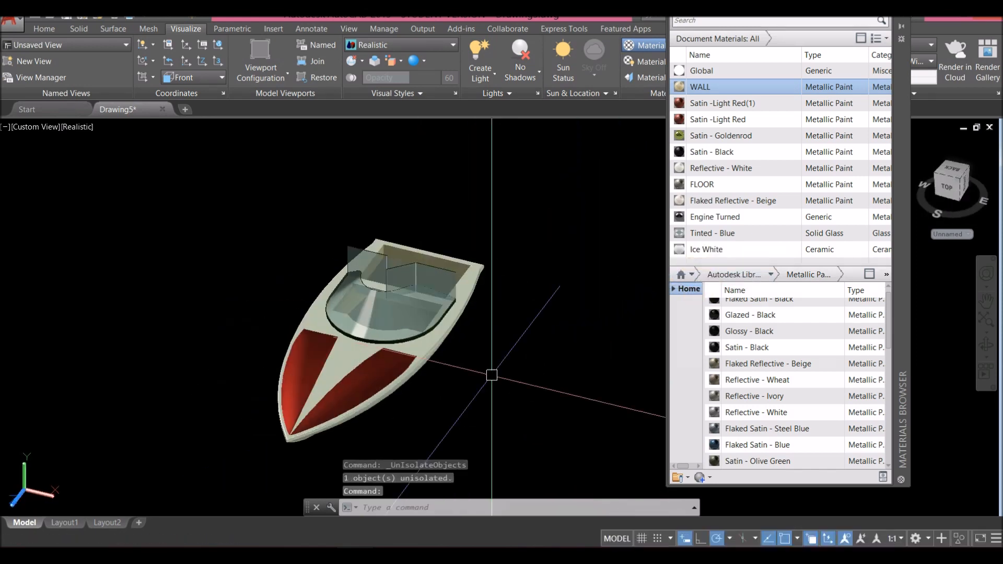
scroll(288, 401, up, 7)
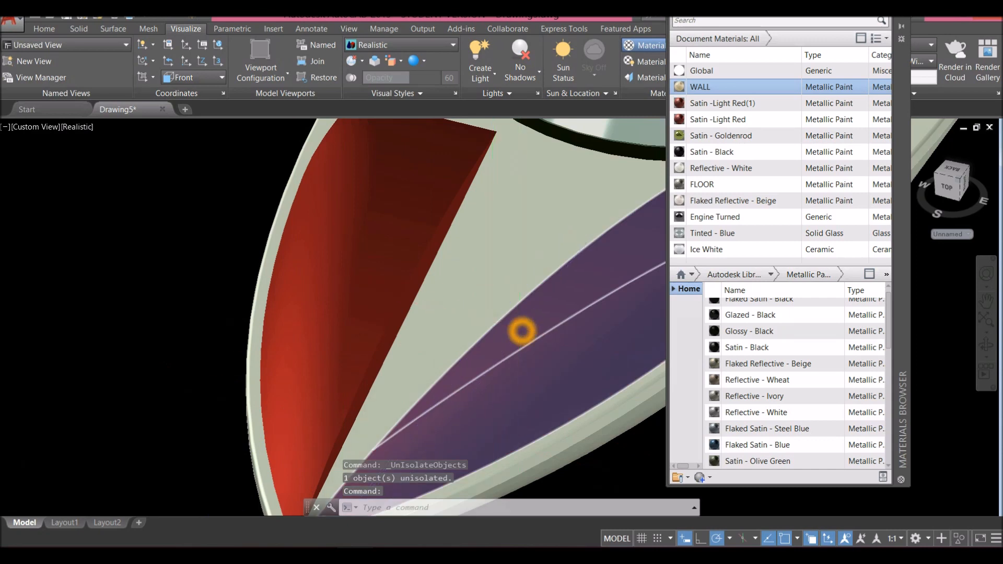
scroll(522, 331, down, 6)
middle_drag(521, 331, 438, 336)
key(Escape)
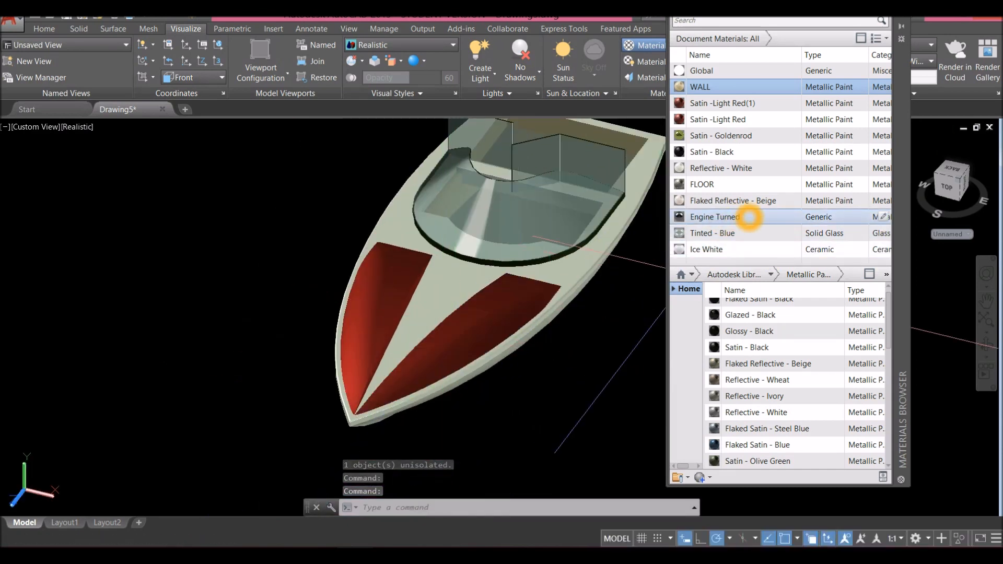
click(749, 216)
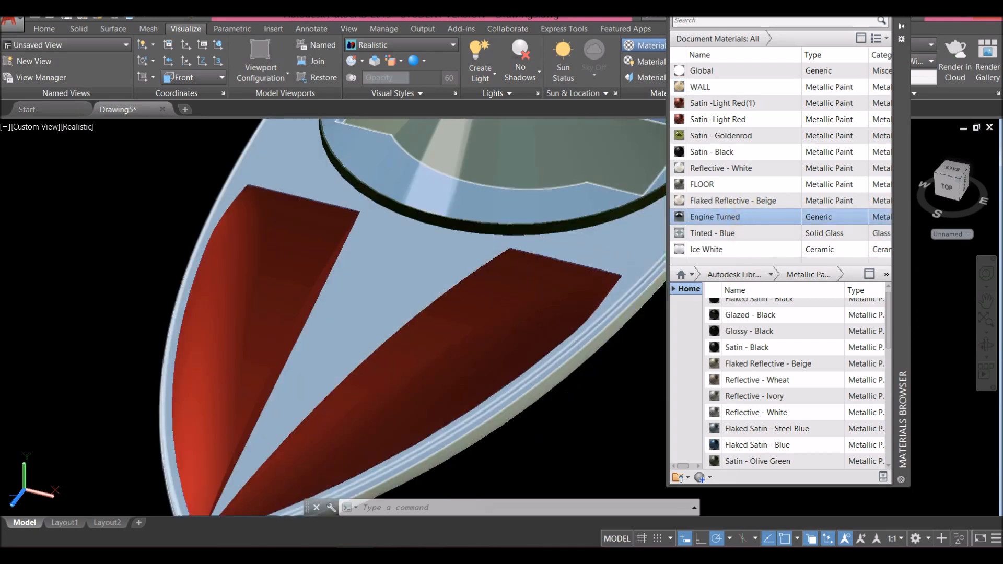
click(490, 288)
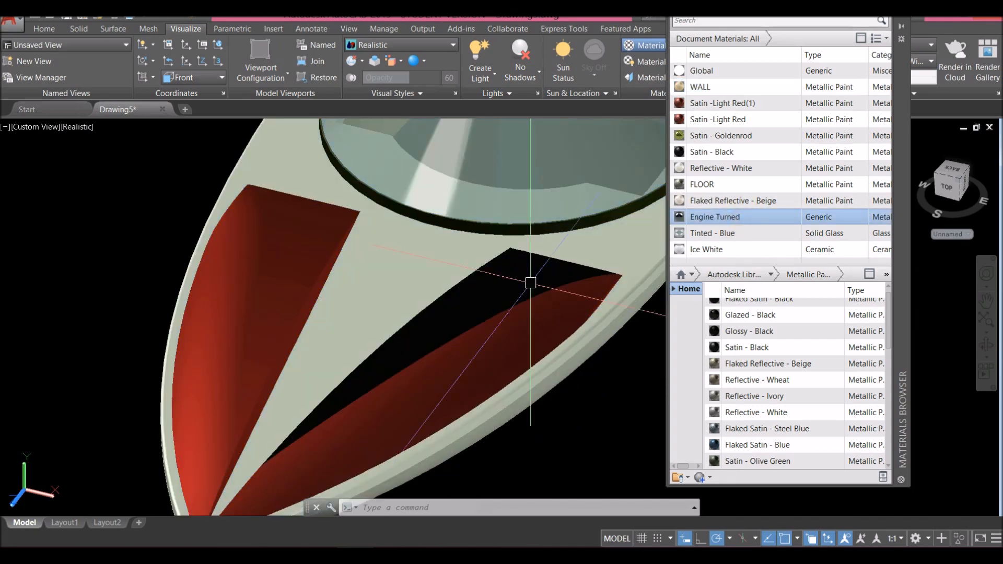
- Isolate the boat's hull solid so that all other parts are hidden
ctrl+click(305, 272)
key(Escape)
scroll(360, 273, down, 5)
shift+middle_drag(365, 271, 335, 257)
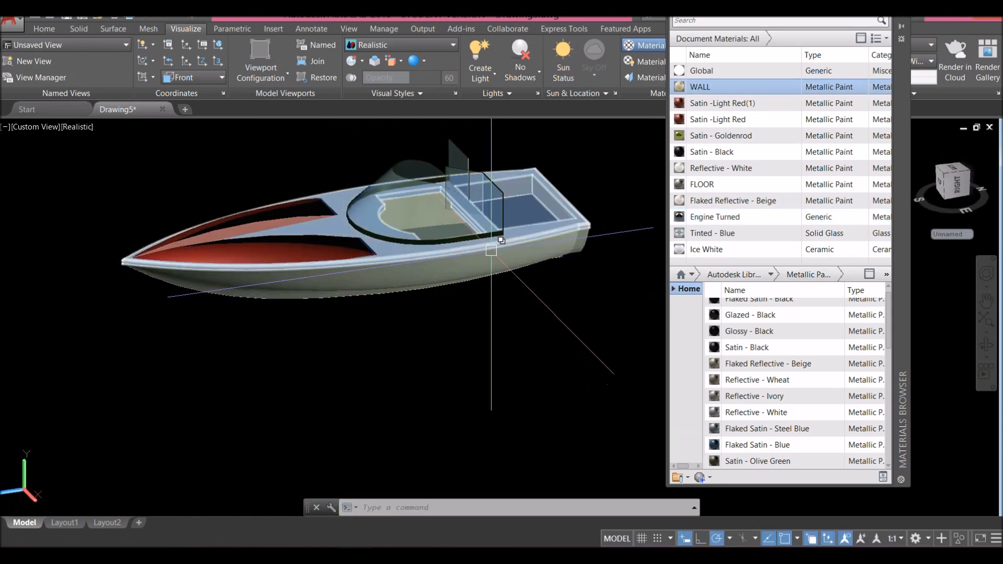
scroll(490, 253, up, 5)
click(496, 280)
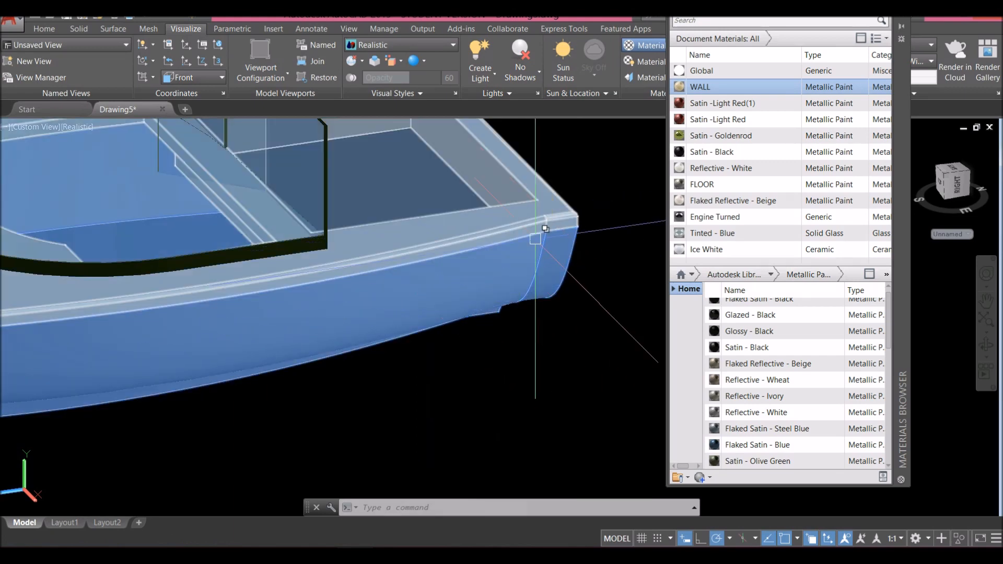
scroll(513, 244, up, 3)
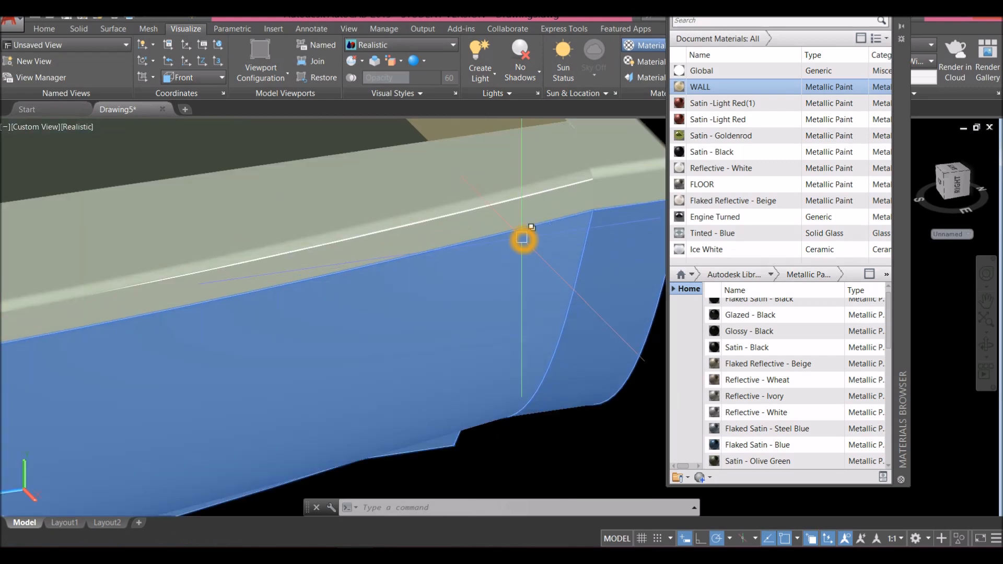
scroll(566, 174, down, 4)
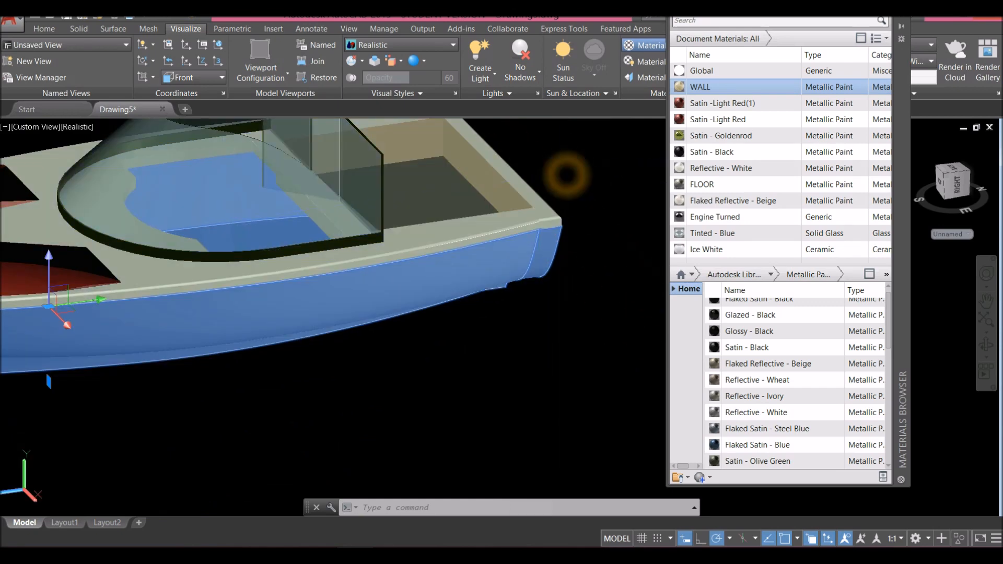
right_click(567, 174)
mouse_move(595, 226)
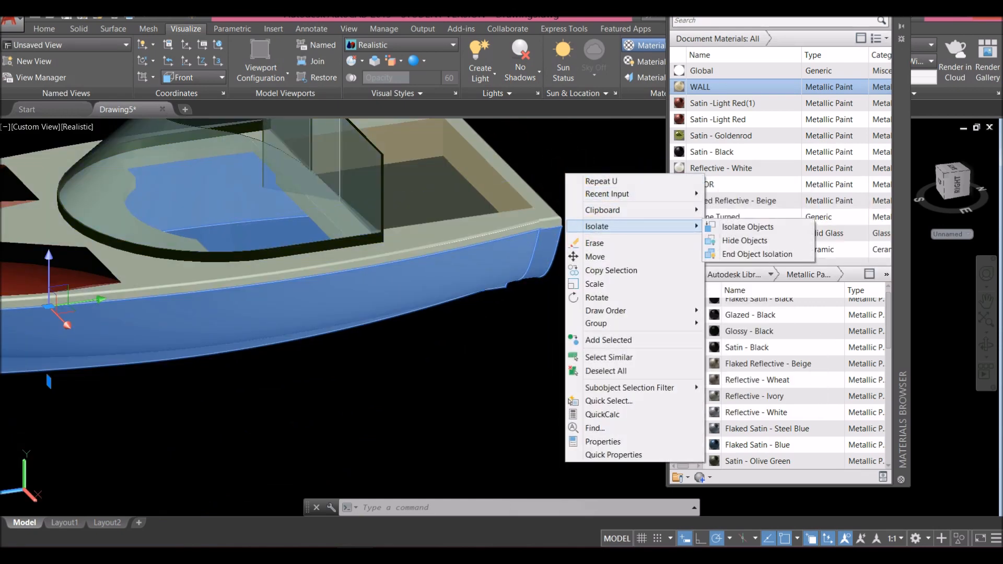
click(747, 227)
scroll(518, 280, up, 5)
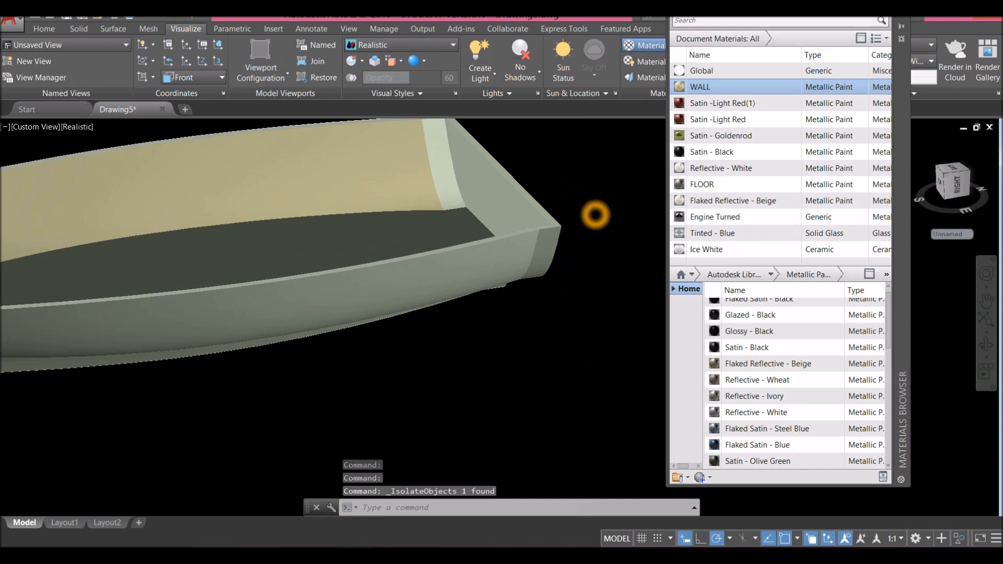
middle_drag(593, 218, 594, 225)
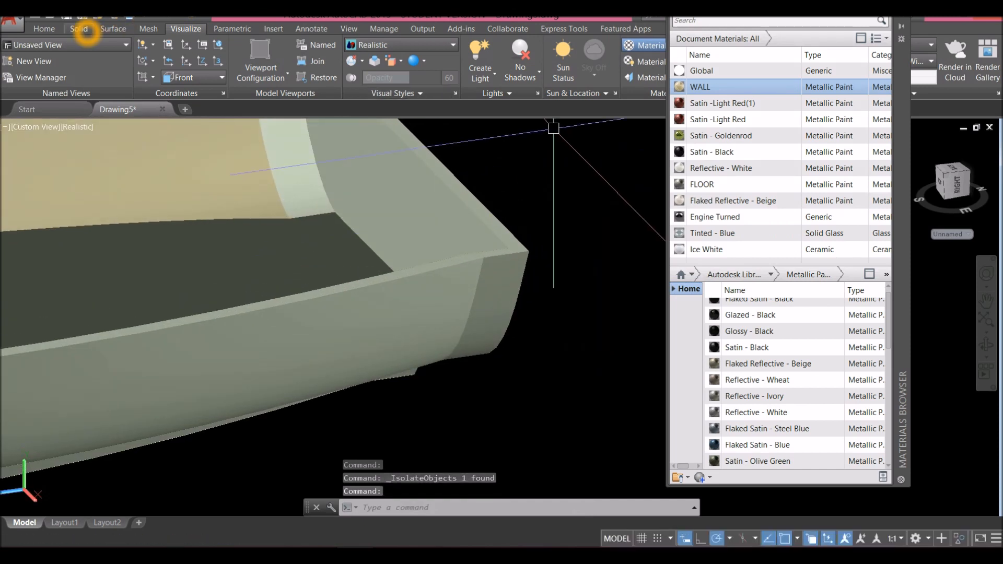
click(79, 30)
click(471, 57)
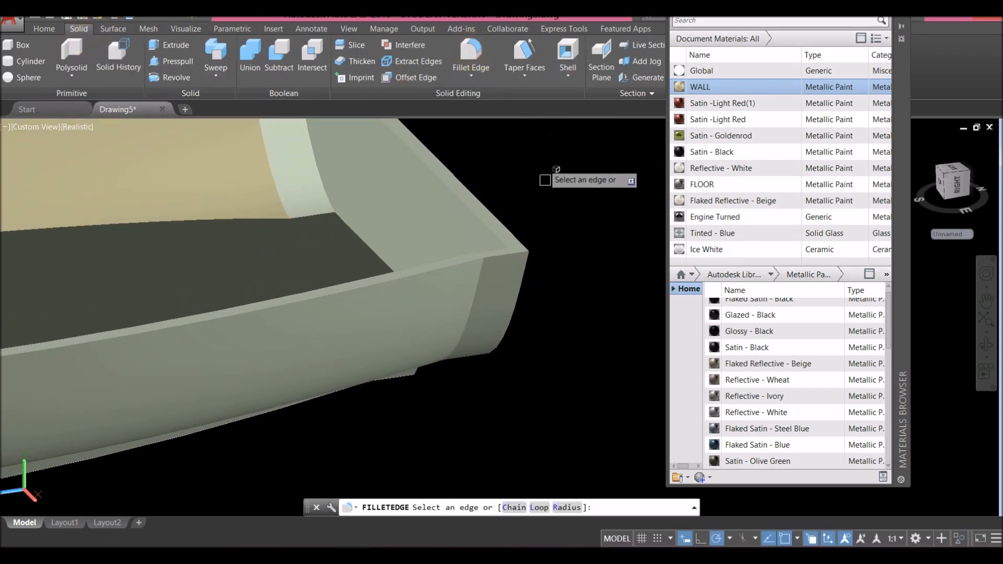
right_click(535, 199)
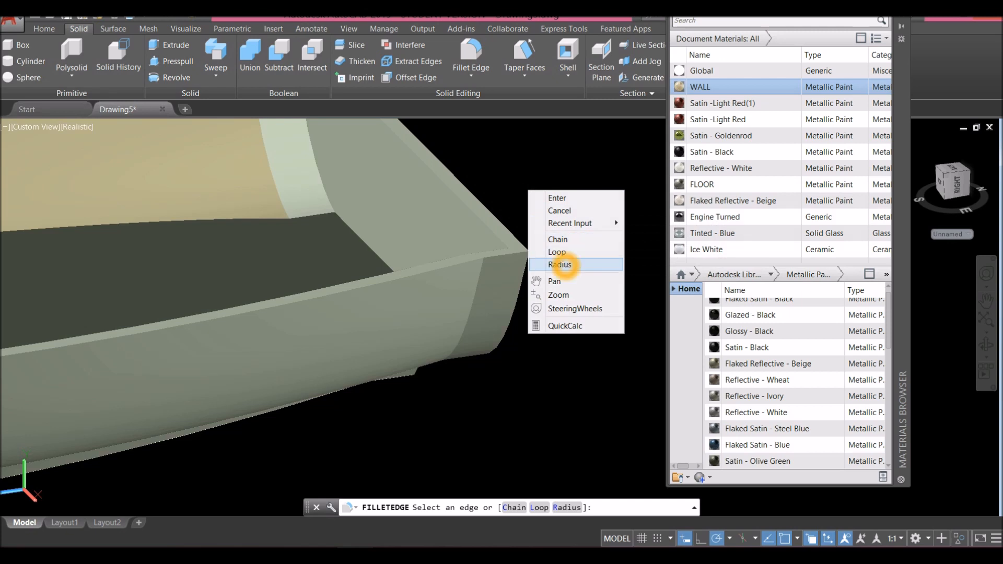
click(567, 265)
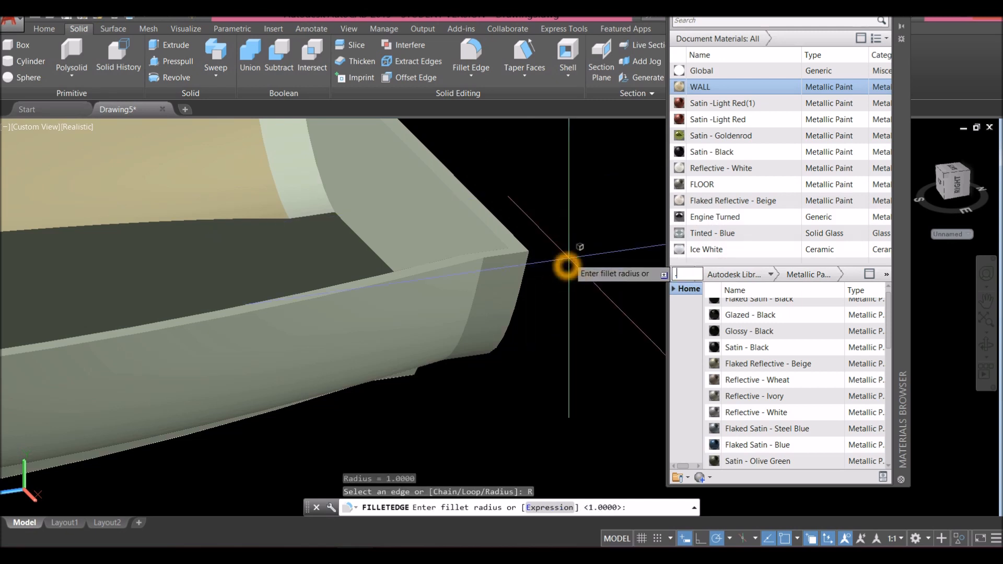
key(Return)
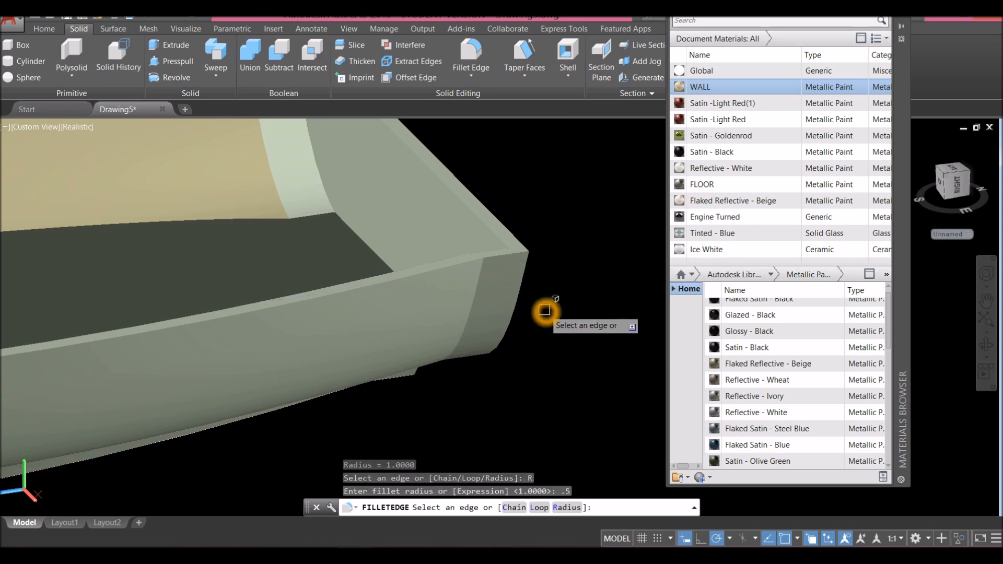
right_click(566, 251)
click(593, 299)
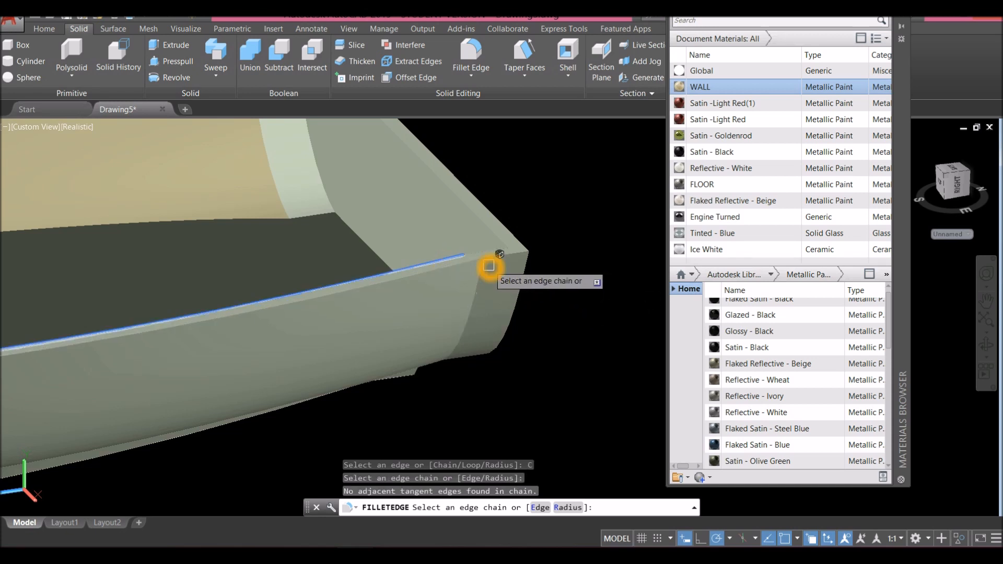
scroll(489, 266, up, 2)
key(Escape)
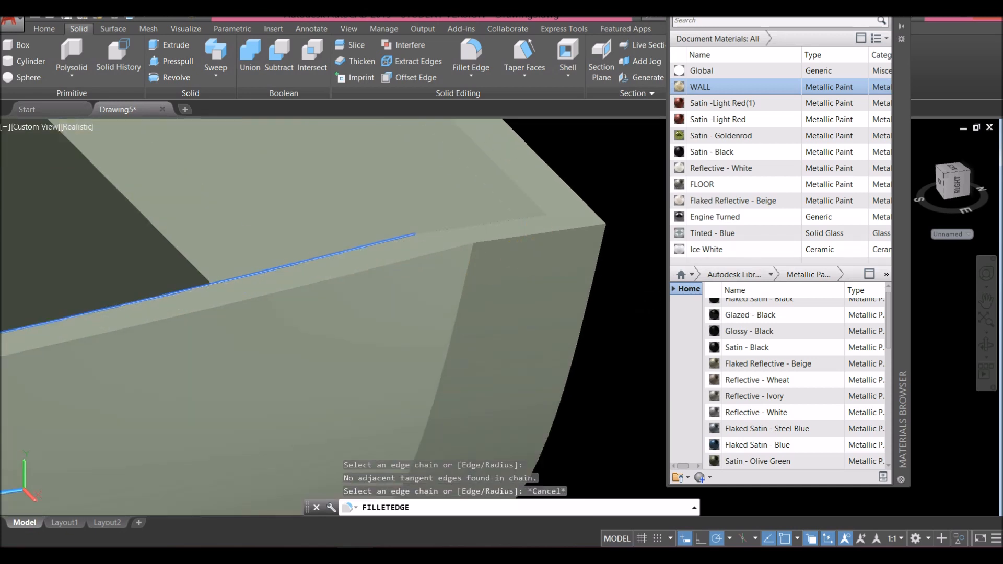
scroll(528, 215, down, 3)
key(Escape)
key(Escape)
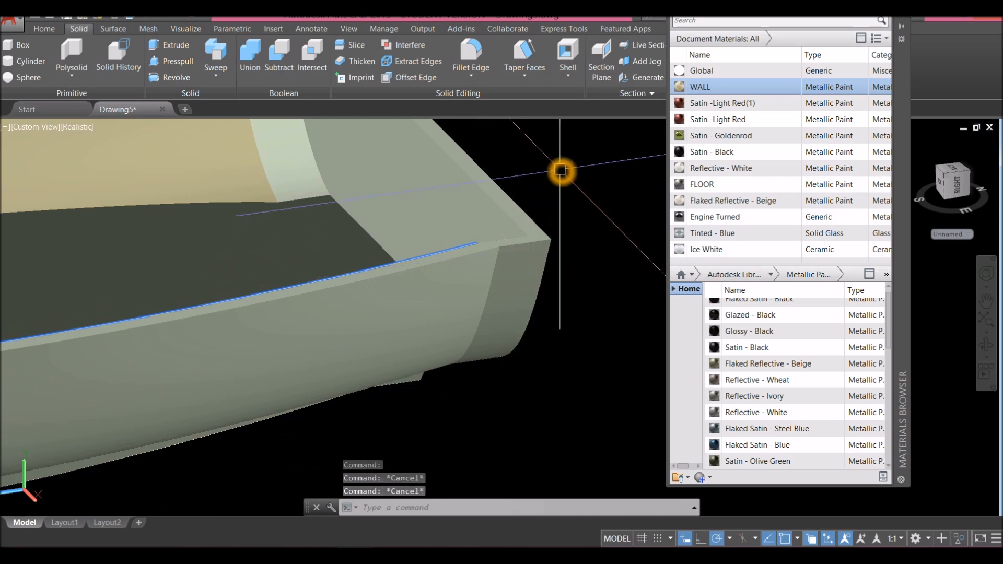
key(Escape)
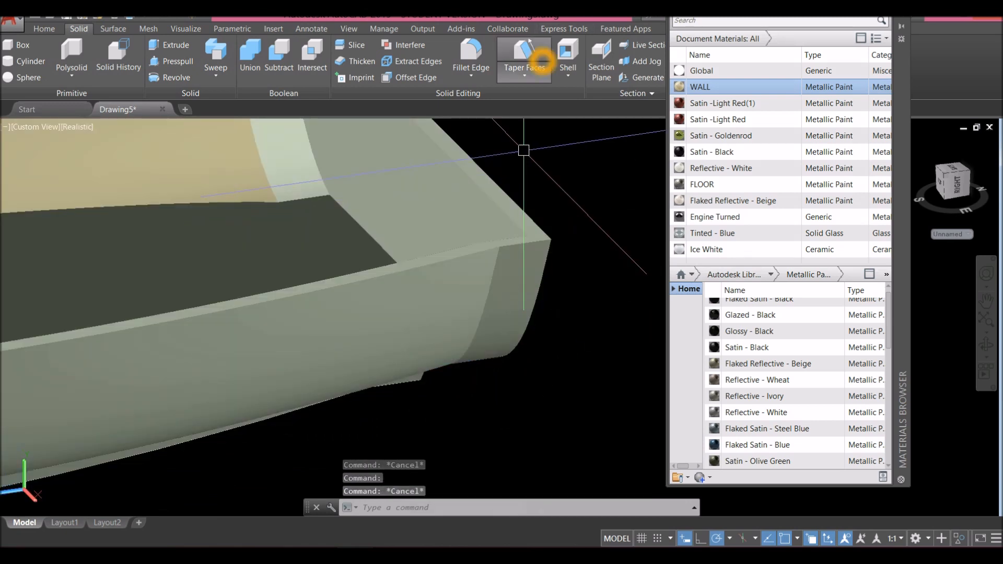
- Start an edge fillet with radius 0.5 in Chain mode and select the hull's outer rim edges along one side and its stern corner
right_click(593, 139)
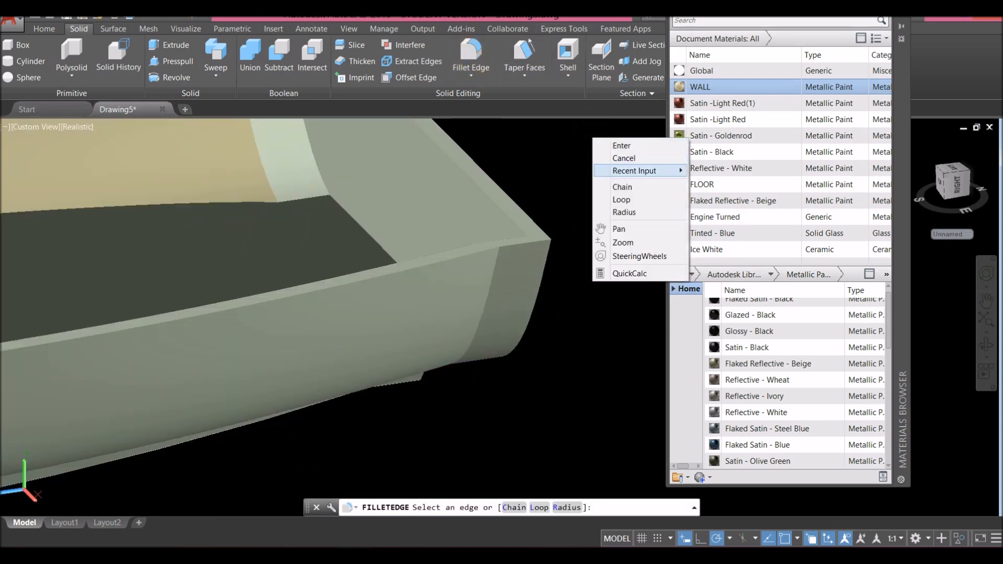
click(625, 212)
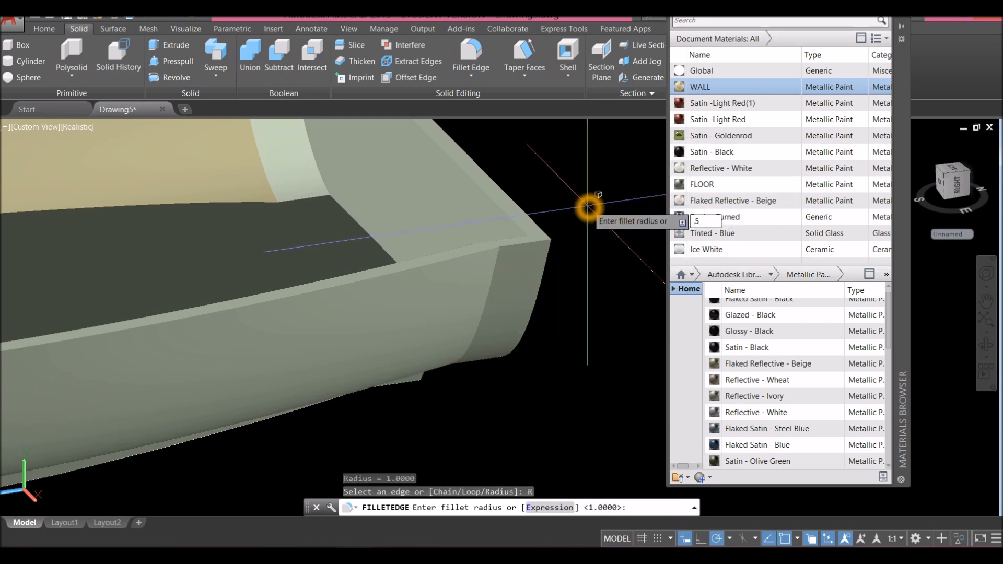
key(Return)
right_click(588, 206)
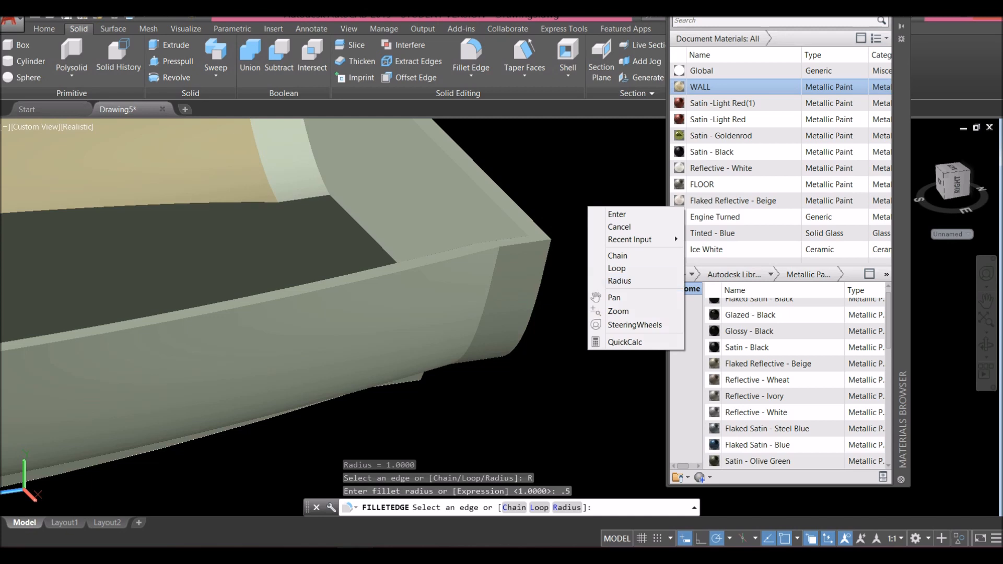
click(617, 255)
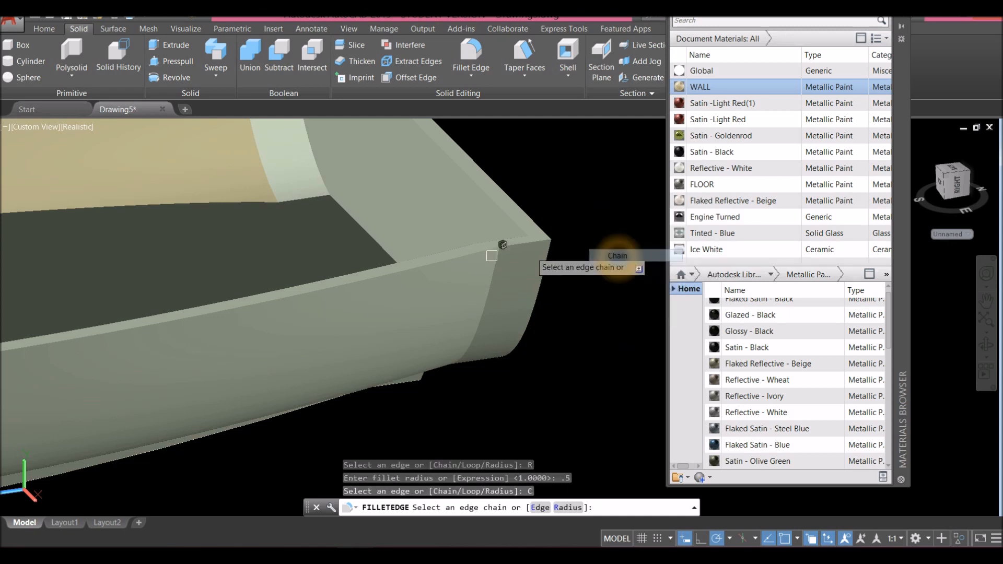
click(435, 267)
click(525, 249)
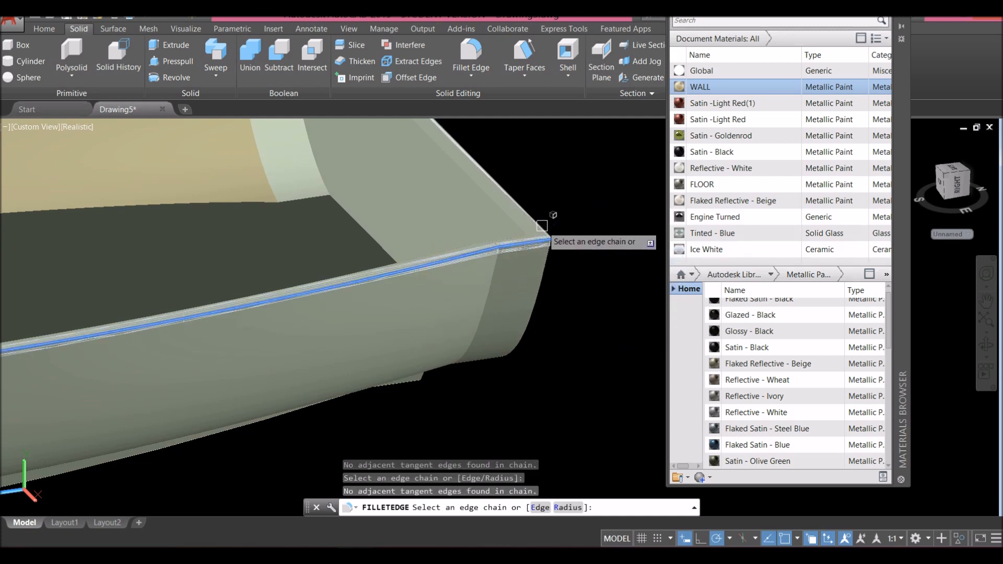
- Add the outer rim edges at the other stern corner and along the opposite side to the fillet selection
shift+middle_drag(544, 228, 512, 292)
middle_drag(530, 216, 262, 276)
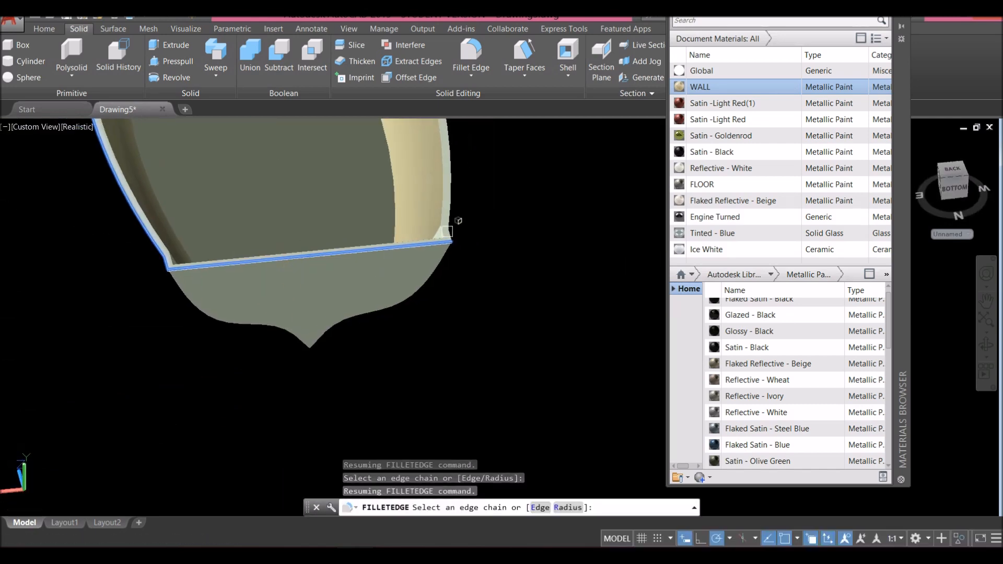
scroll(447, 231, up, 5)
click(460, 233)
click(457, 191)
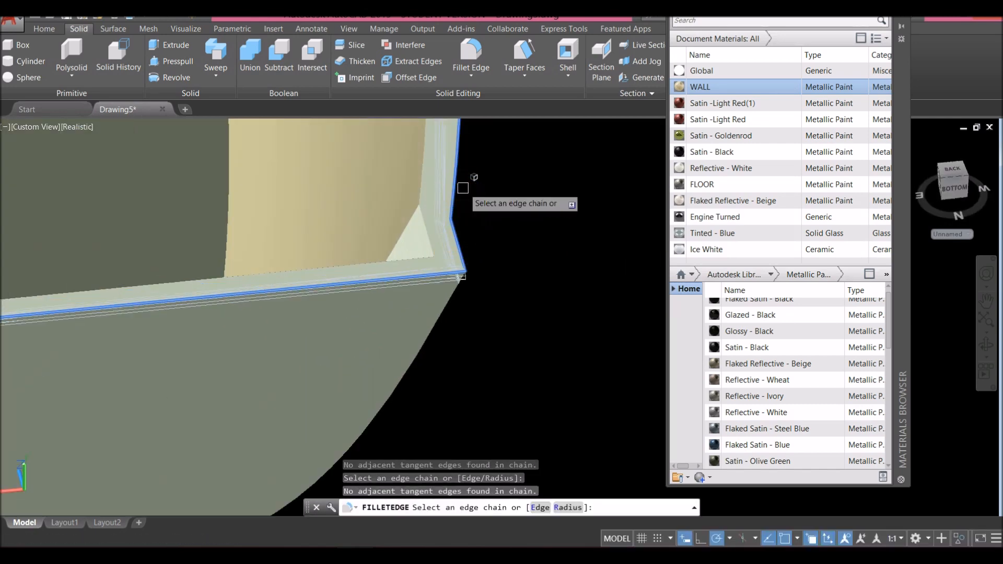
- Check the selected edge chain around the whole hull rim up to the bow and apply the fillet
scroll(462, 188, down, 5)
middle_drag(510, 161, 450, 352)
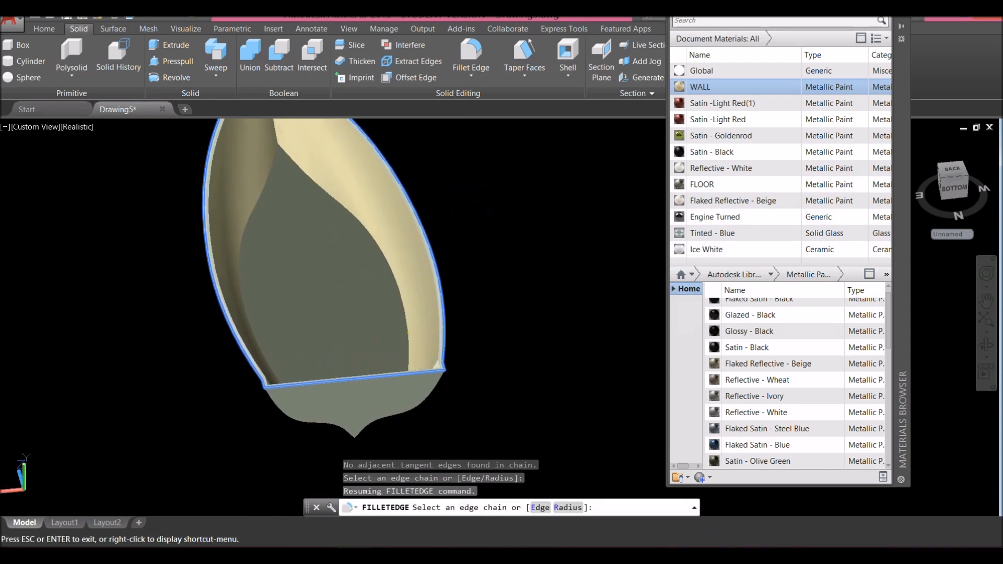
shift+drag(224, 384, 329, 353)
shift+middle_drag(329, 354, 499, 329)
shift+middle_drag(63, 219, 271, 241)
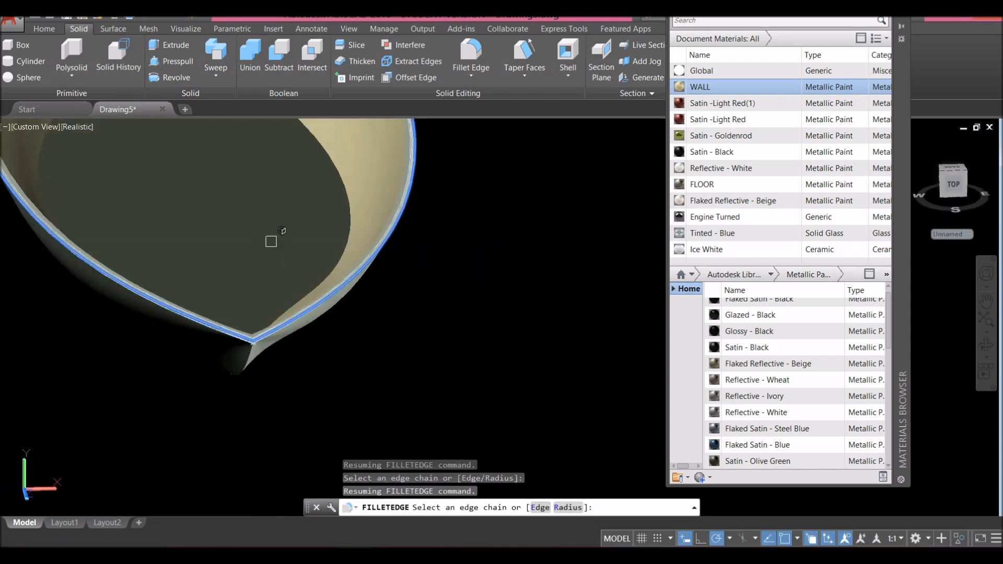
right_click(444, 190)
click(468, 197)
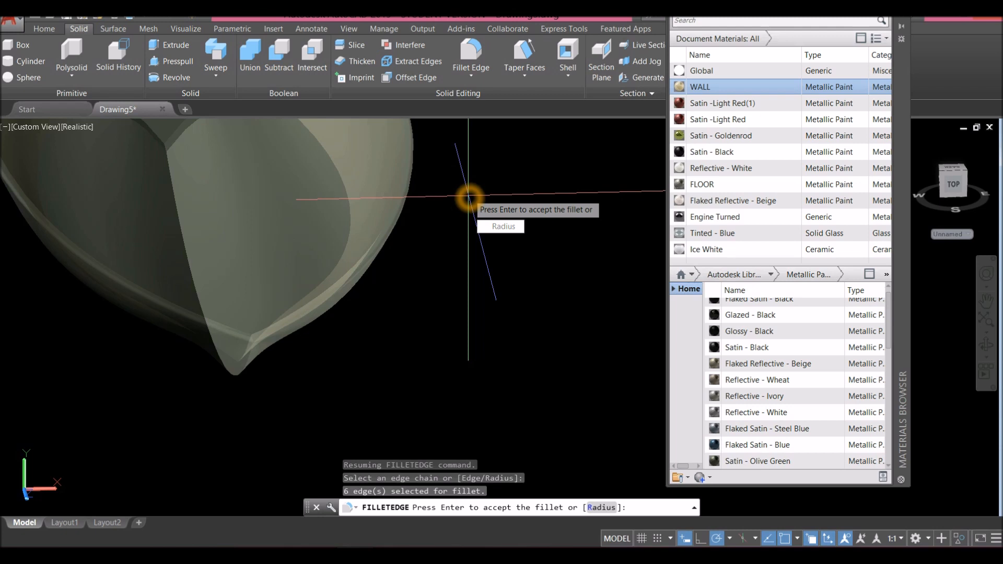
right_click(470, 194)
click(492, 202)
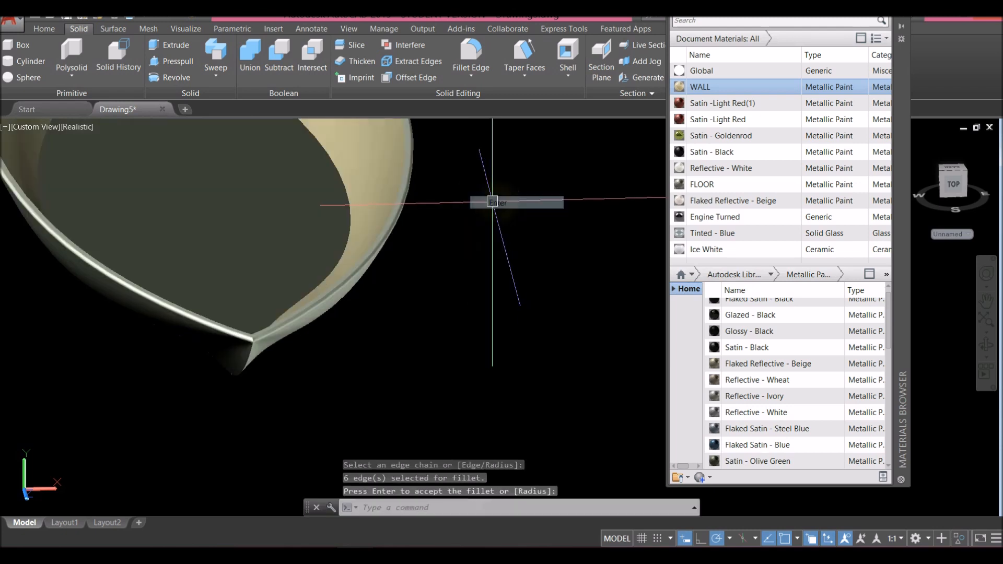
- Examine the rounded rim along the hull's side and at the stern corner
shift+middle_drag(492, 201, 437, 200)
click(441, 251)
scroll(426, 235, down, 2)
middle_drag(419, 234, 311, 298)
shift+middle_drag(497, 250, 358, 240)
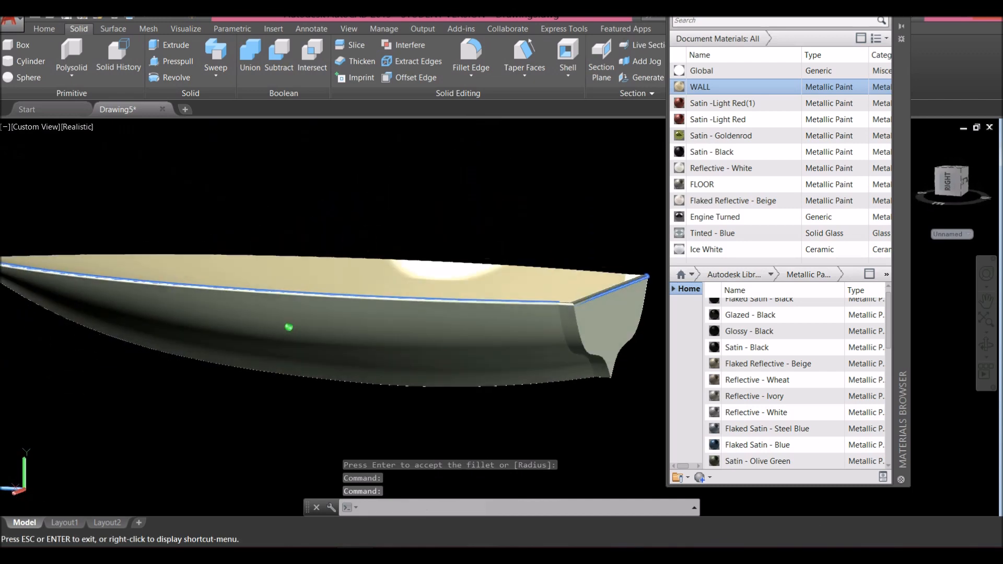
scroll(595, 316, up, 5)
middle_drag(576, 313, 459, 248)
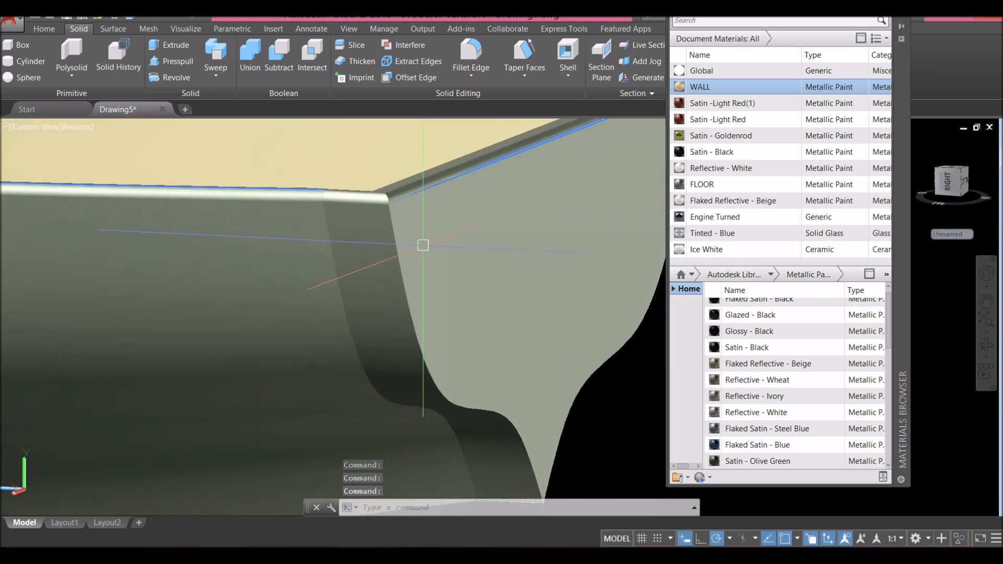
scroll(399, 215, down, 3)
- Fillet the transom's curved outer edges on both sides as chains with radius 0.5
right_click(562, 168)
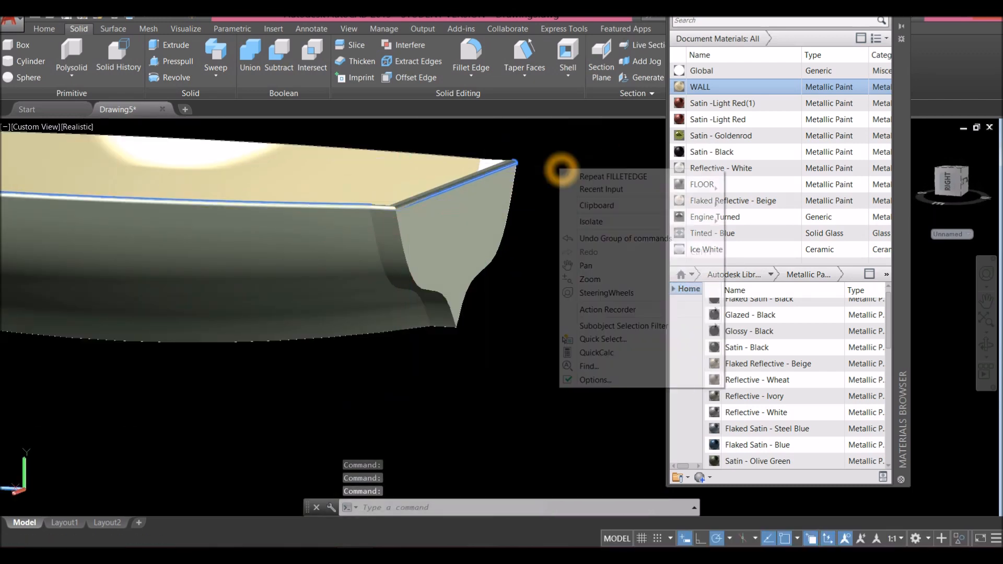
click(592, 176)
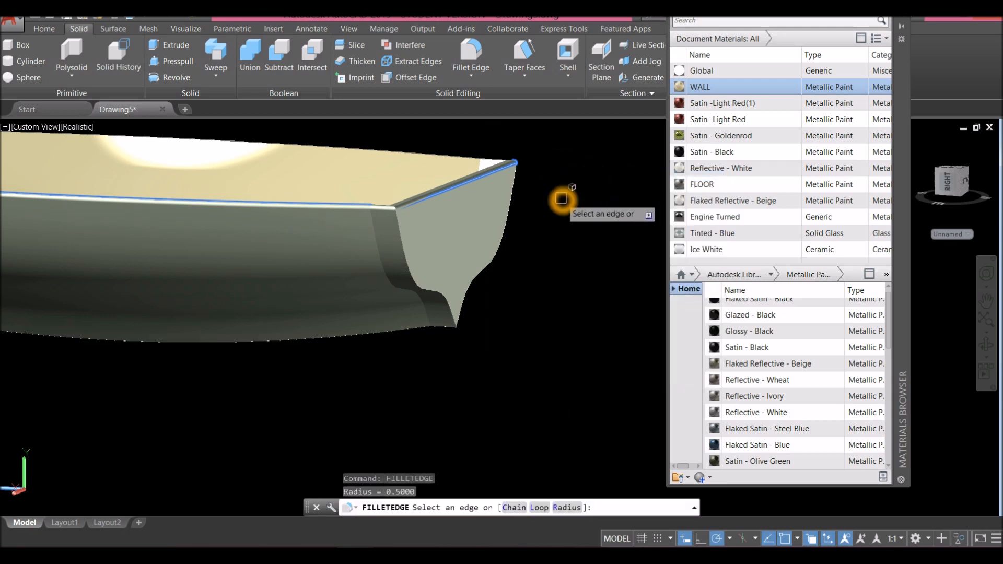
click(514, 507)
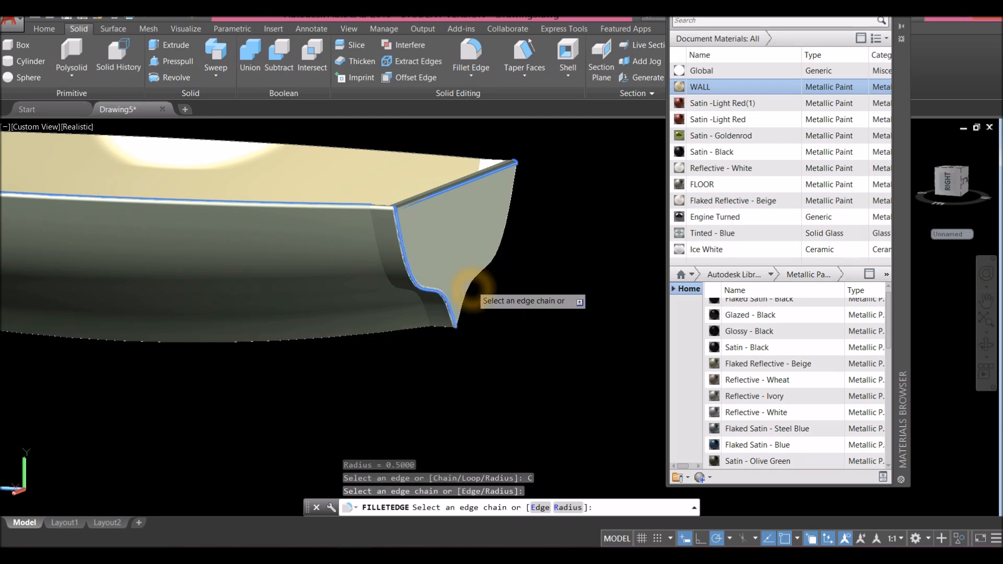
click(472, 289)
right_click(524, 249)
click(553, 254)
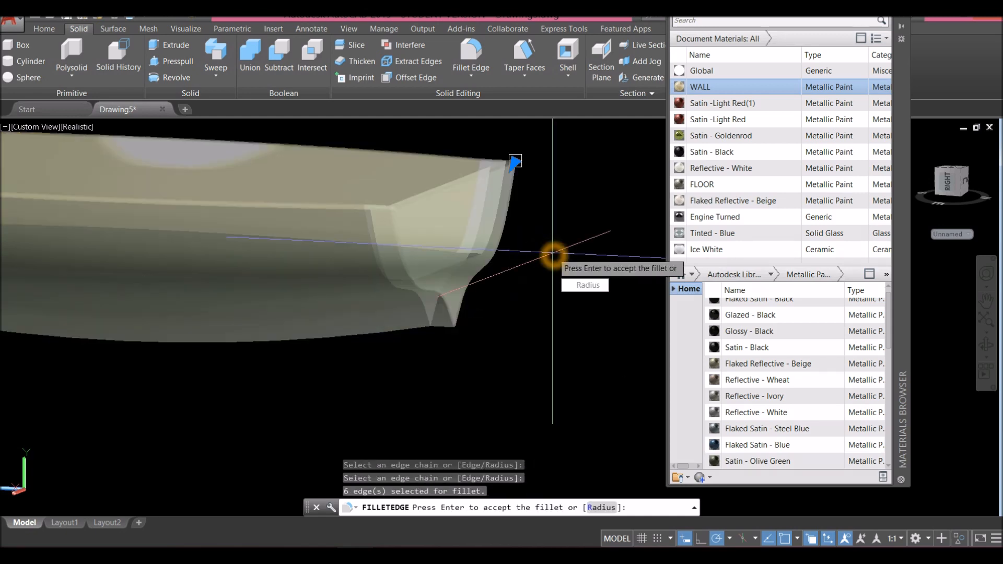
right_click(555, 254)
click(575, 261)
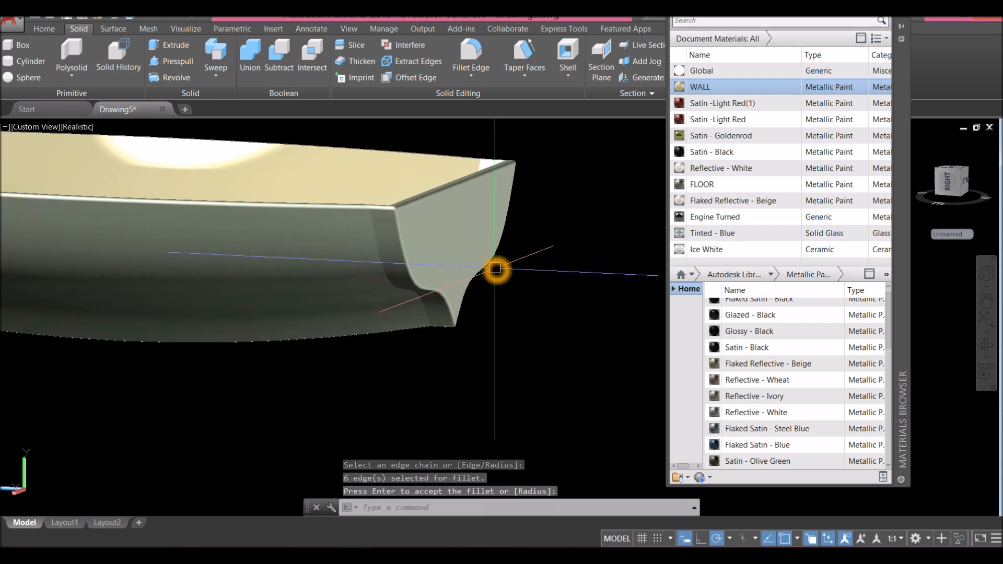
- End the object isolation to bring back the boat's hidden deck, cockpit and windshield parts
scroll(495, 268, down, 2)
shift+middle_drag(496, 268, 400, 266)
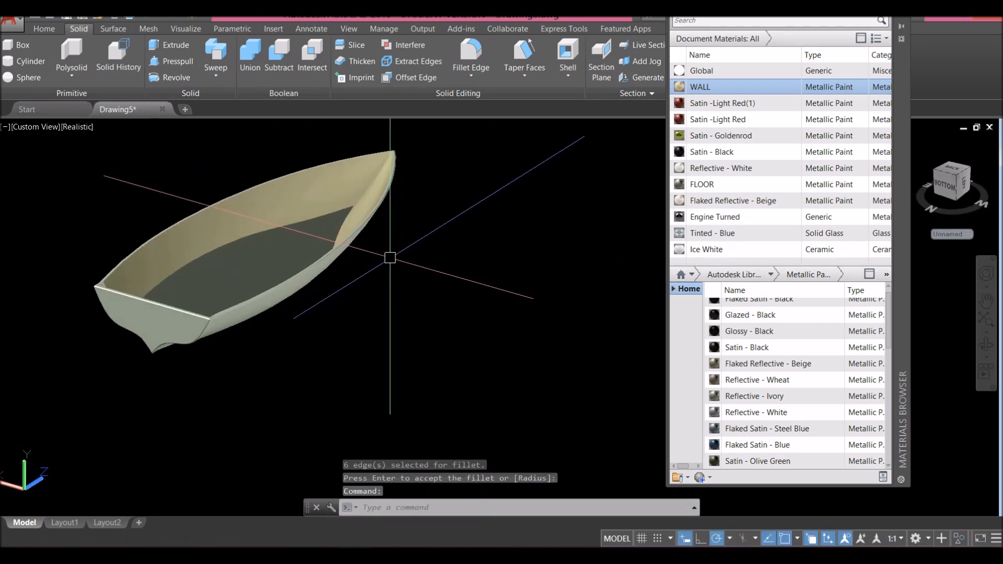
right_click(444, 212)
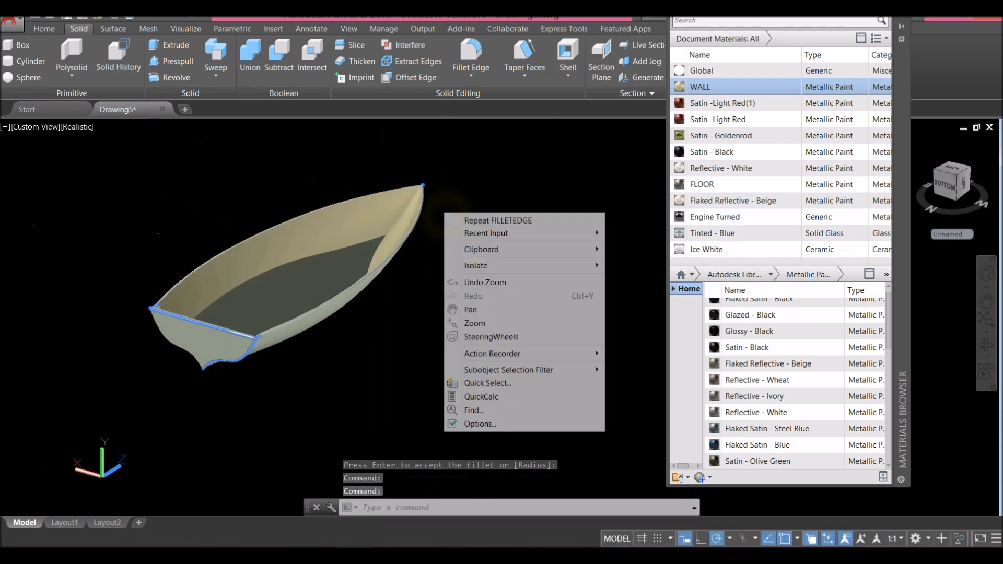
mouse_move(491, 266)
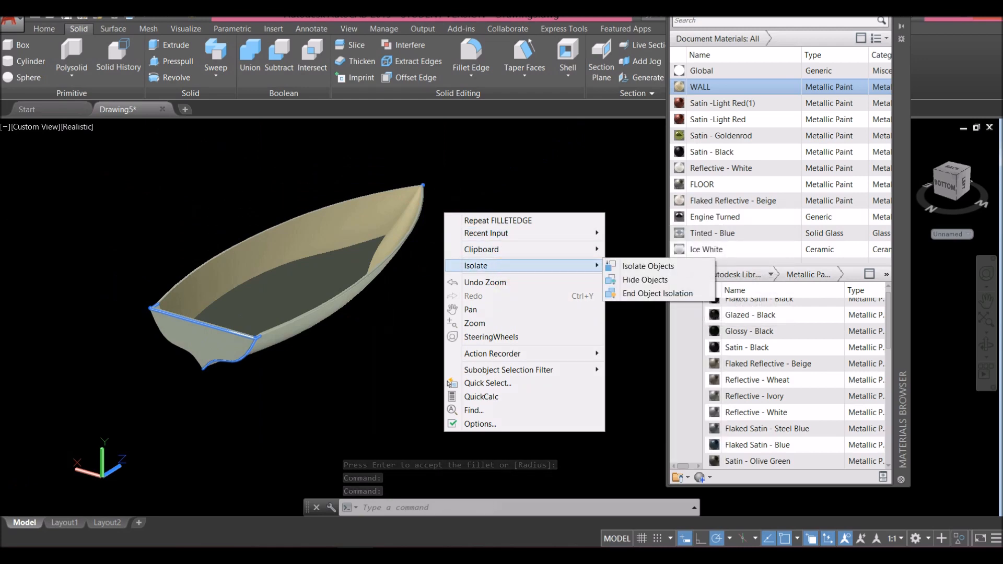
click(657, 293)
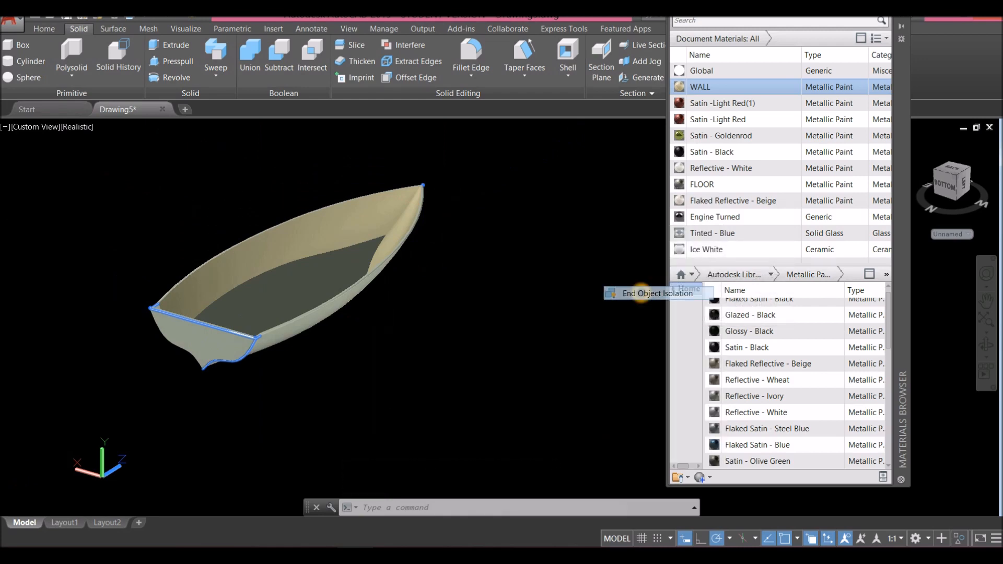
- Draw a vertical line from the floor to the upper endpoint at the corner of the stern well's forward wall
shift+middle_drag(428, 219, 455, 204)
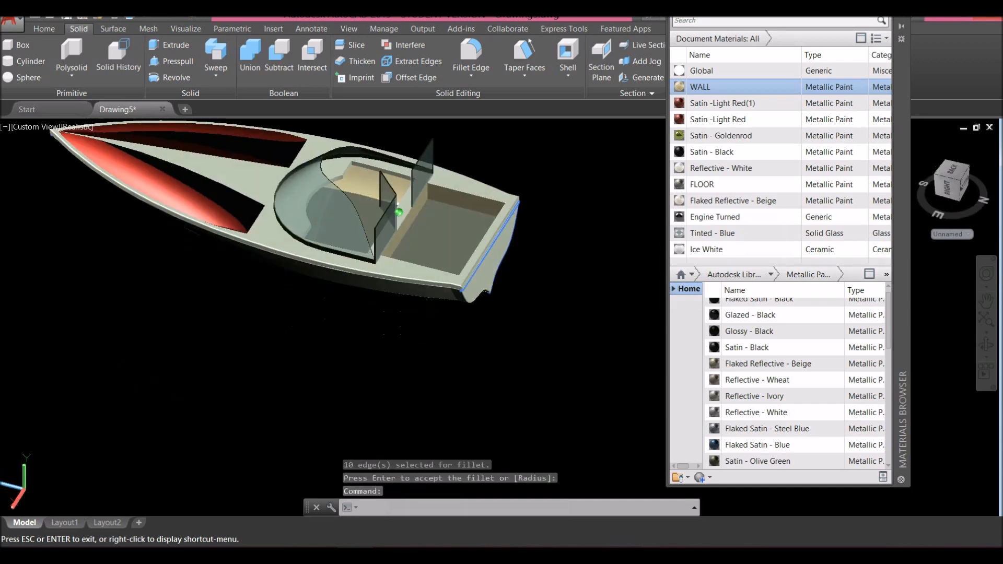
shift+middle_drag(450, 198, 399, 178)
scroll(418, 202, up, 3)
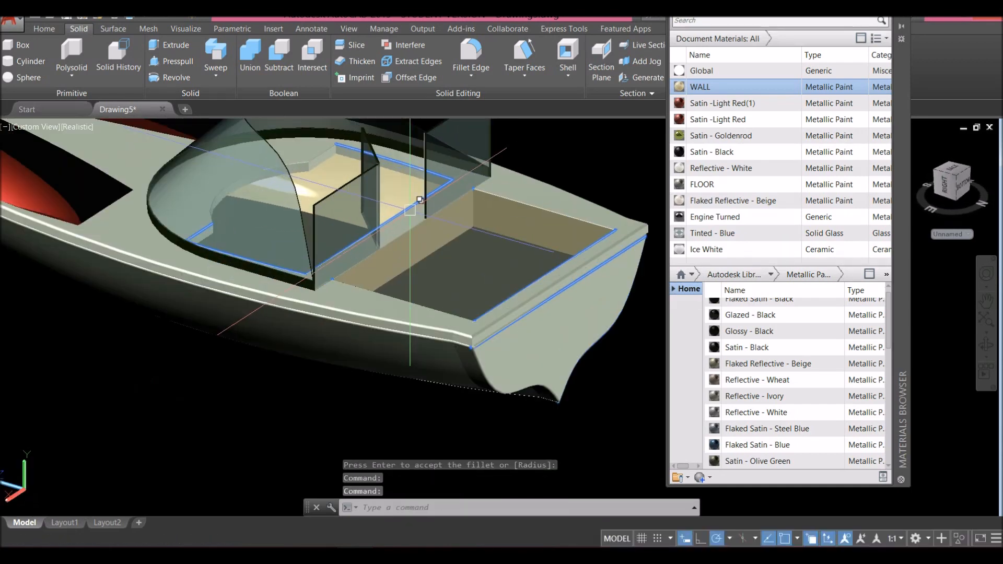
shift+middle_drag(386, 221, 387, 245)
scroll(384, 256, up, 4)
text(l)
key(Return)
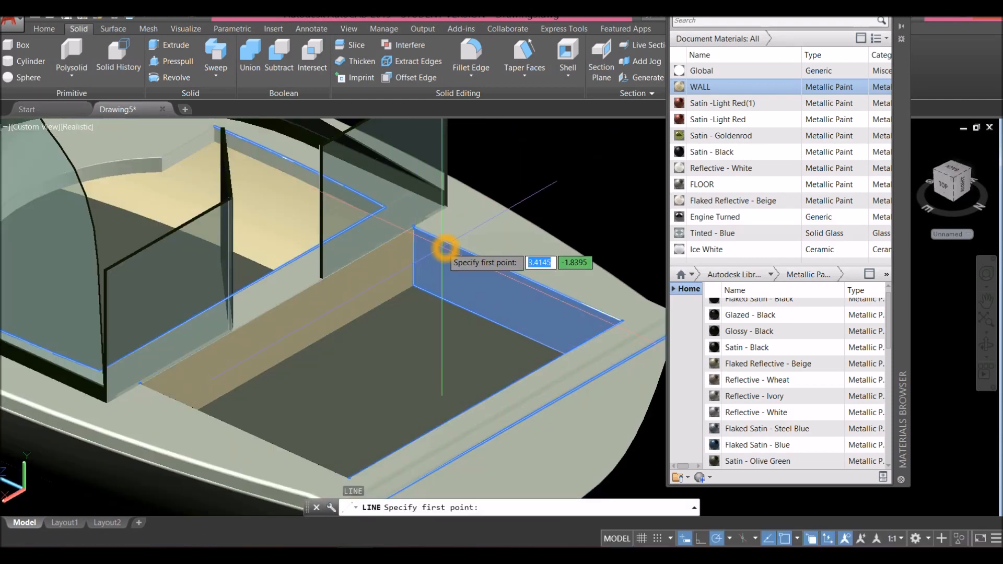
scroll(443, 248, up, 2)
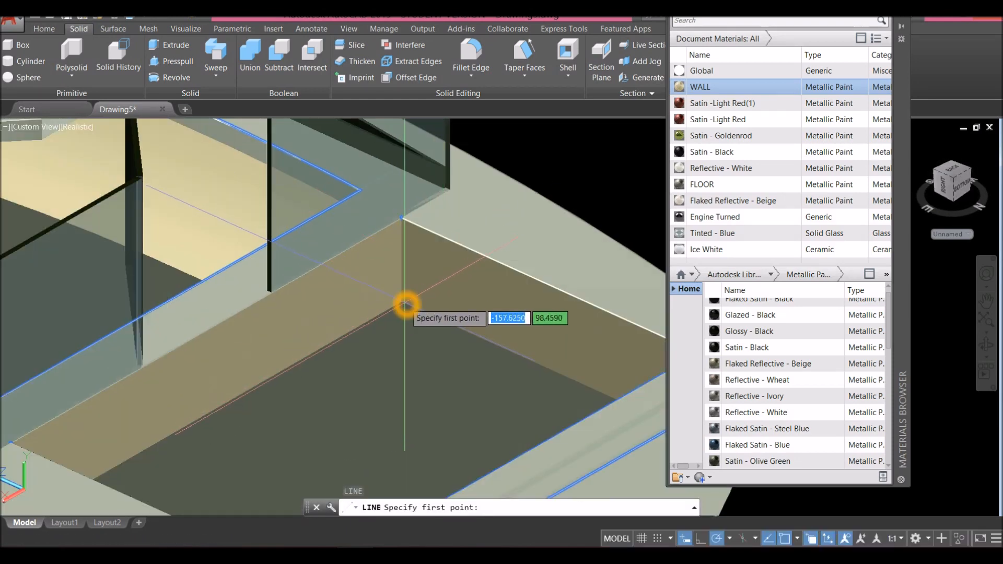
shift+right_click(402, 303)
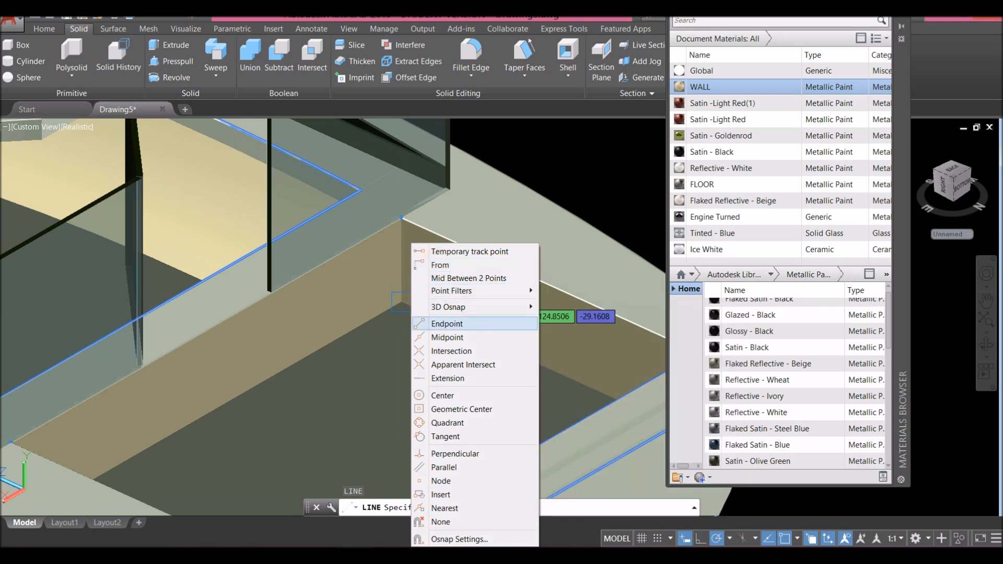
click(444, 323)
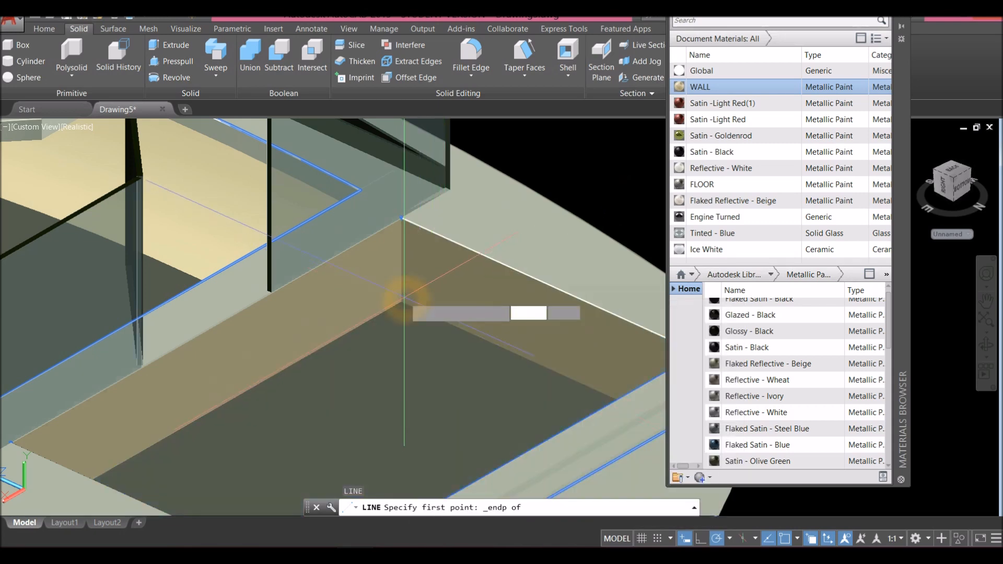
click(403, 300)
shift+right_click(401, 217)
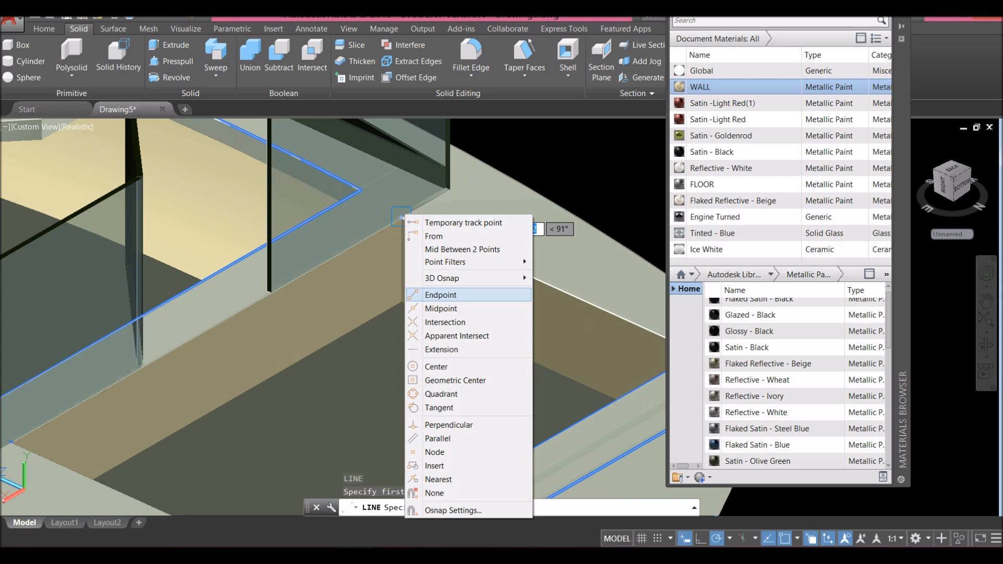
click(441, 295)
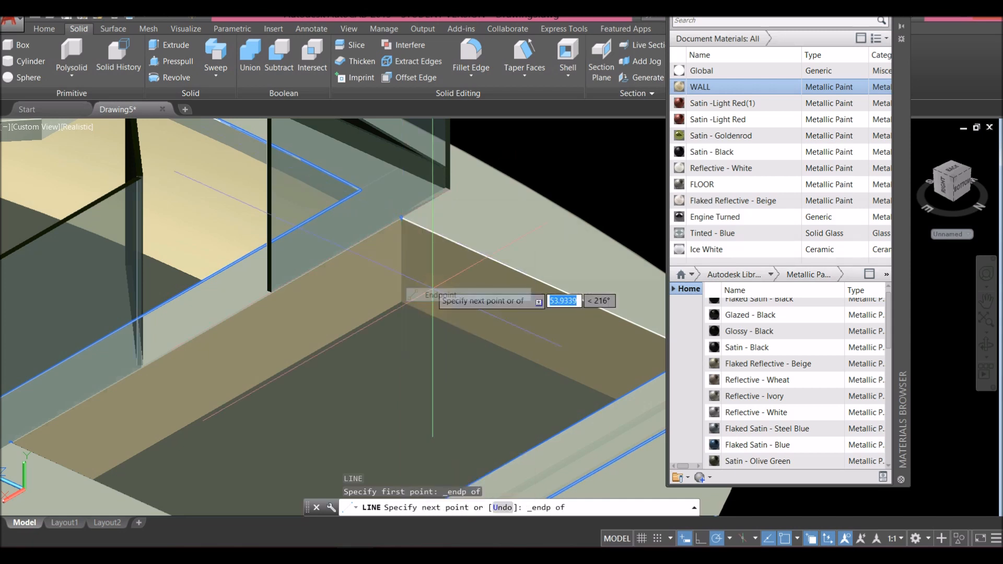
click(403, 217)
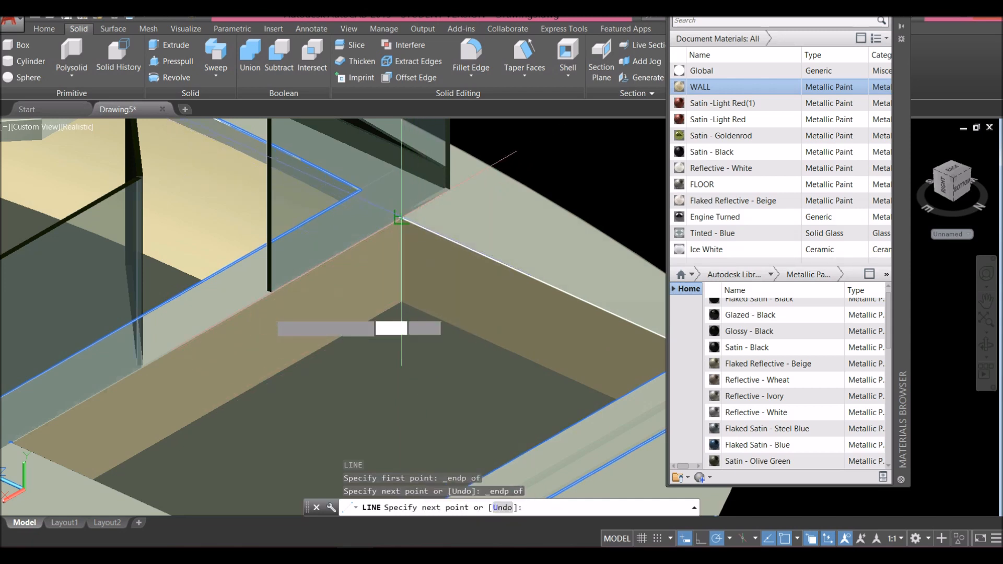
- Continue the line to the glass panel's lower corner and down to the floor, closing the four-sided outline on the wall
scroll(287, 293, up, 3)
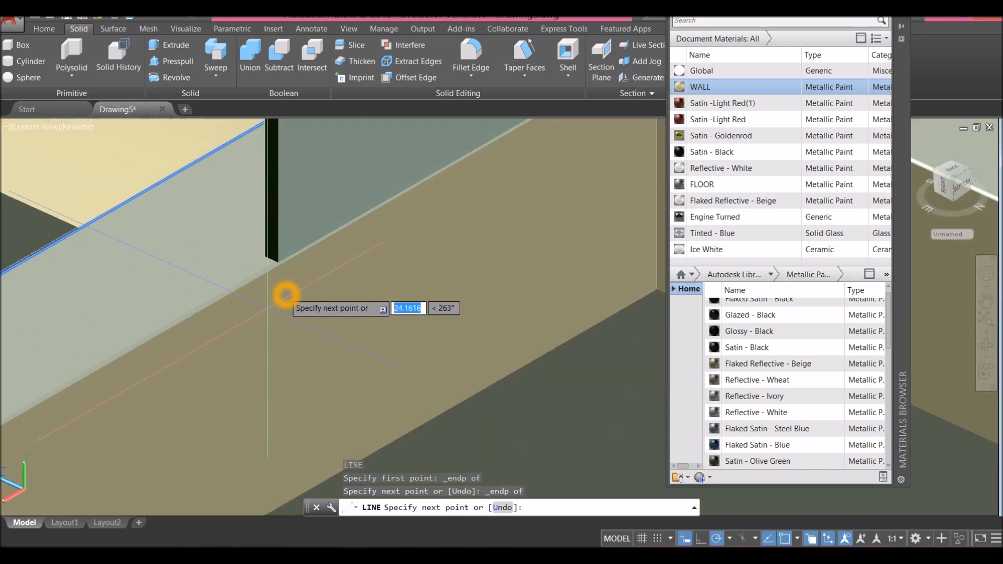
shift+right_click(289, 244)
click(327, 323)
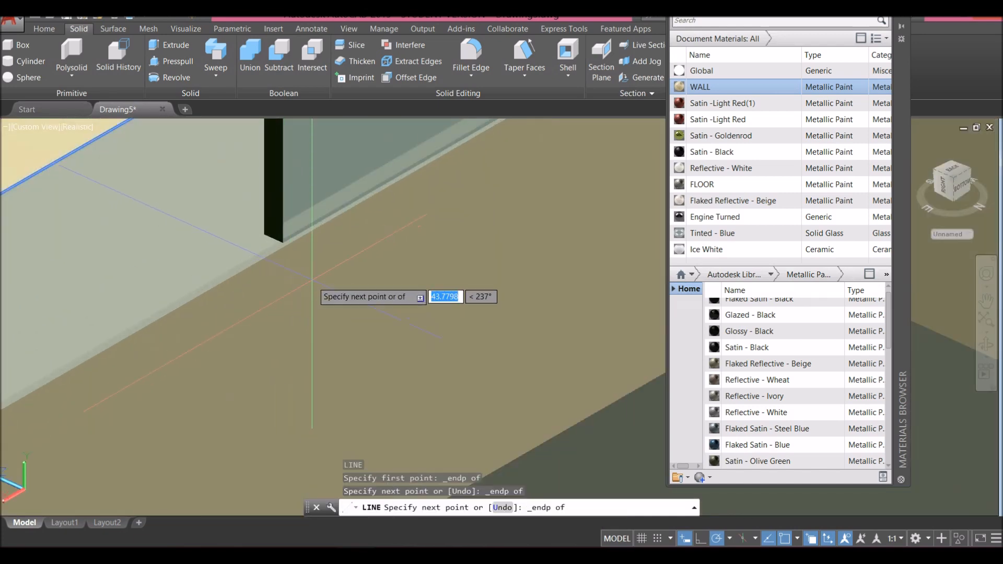
click(282, 241)
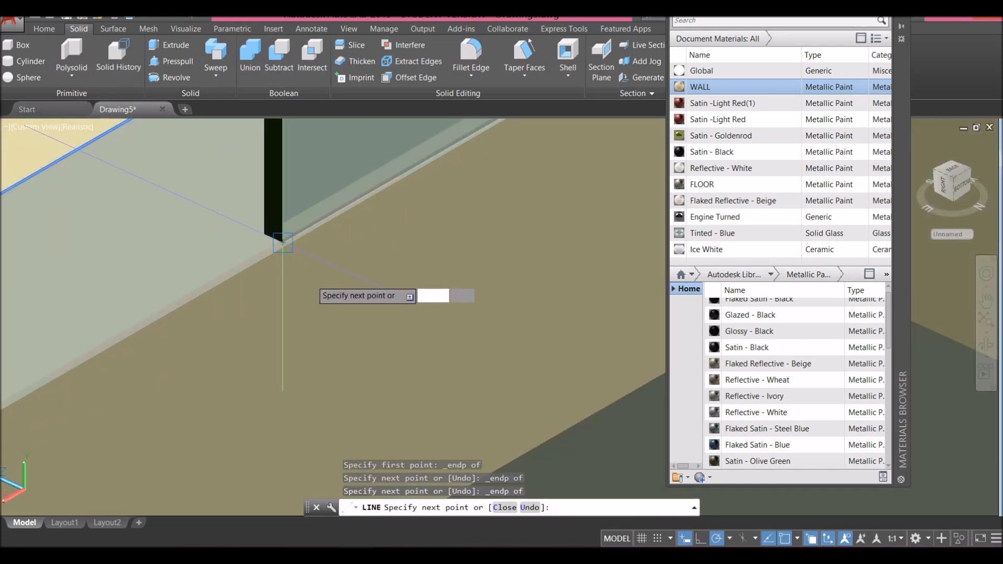
scroll(311, 298, down, 2)
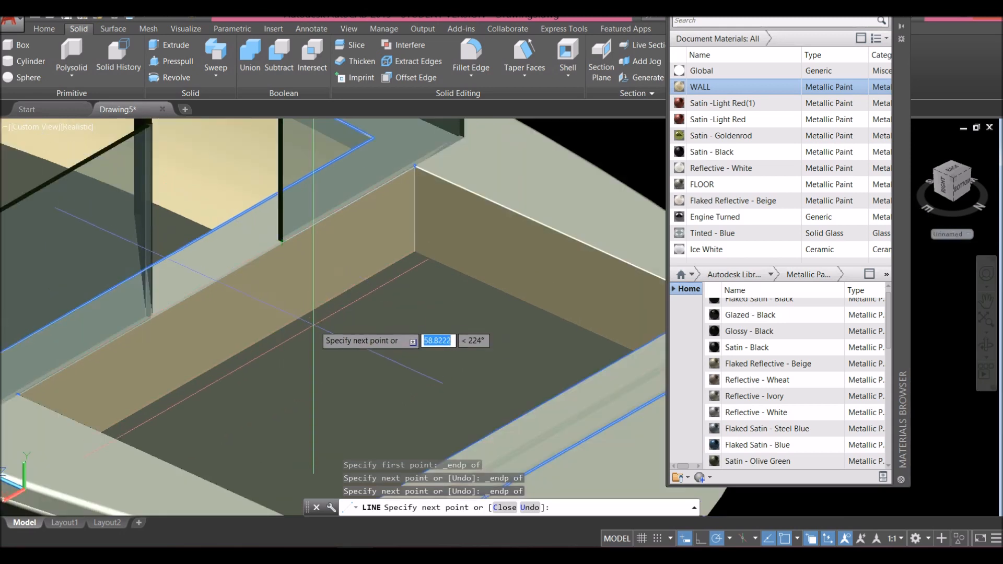
click(292, 326)
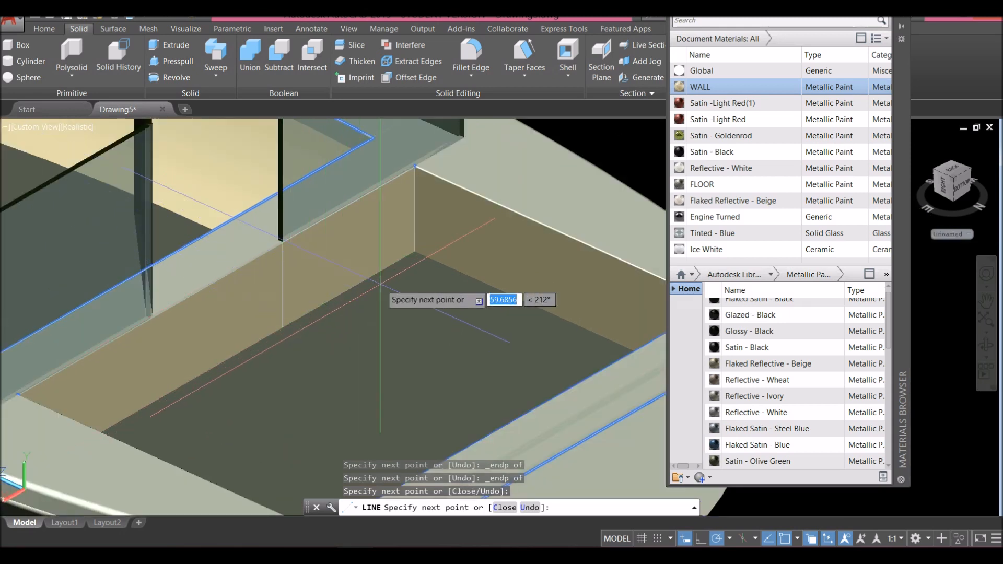
text(C)
key(Return)
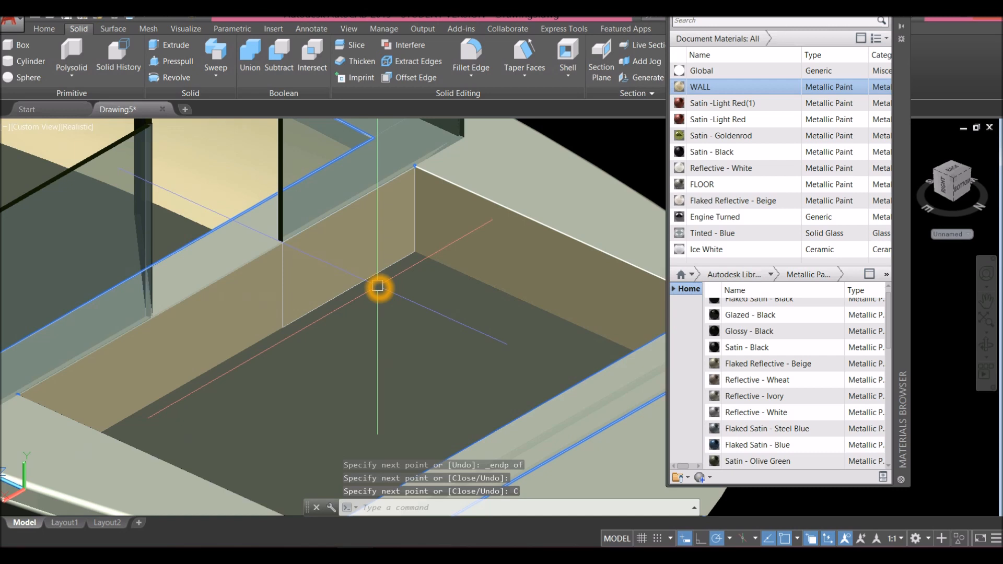
click(286, 276)
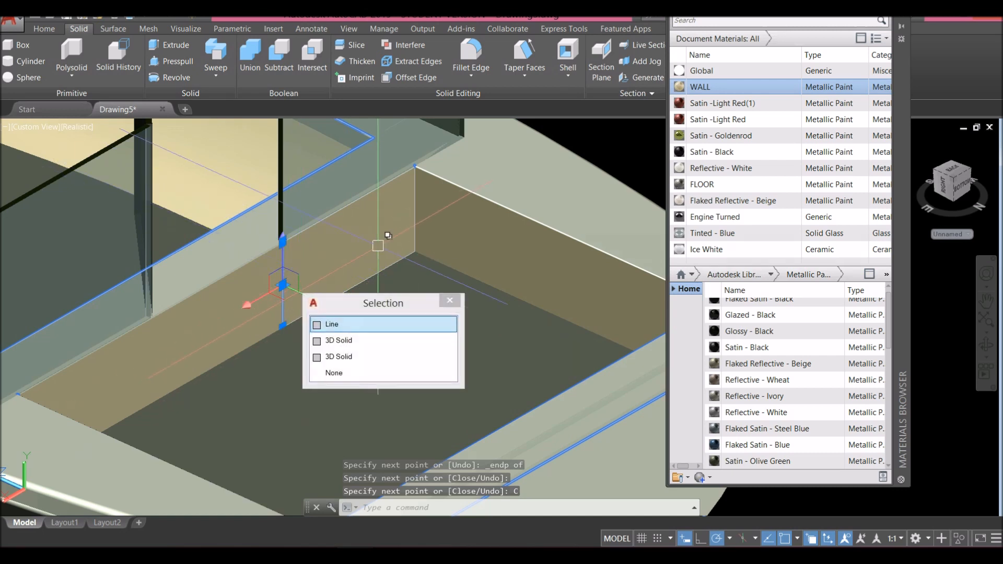
key(Escape)
text(J)
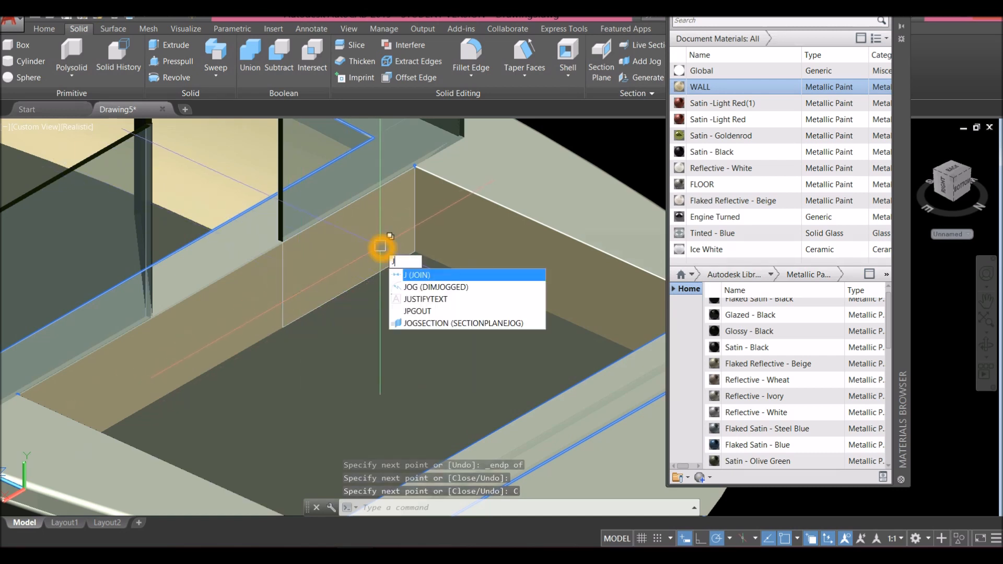
key(Return)
click(279, 281)
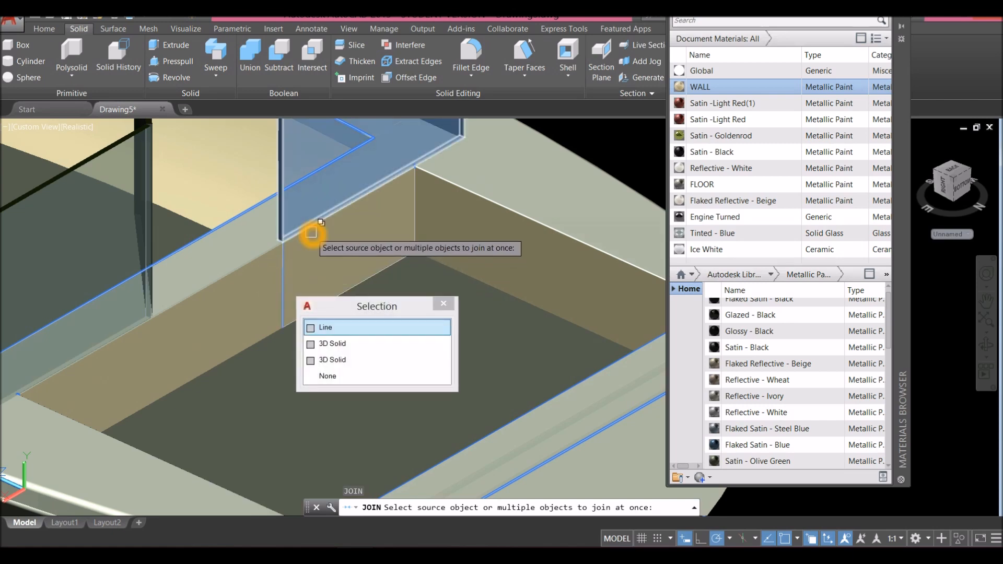
click(414, 206)
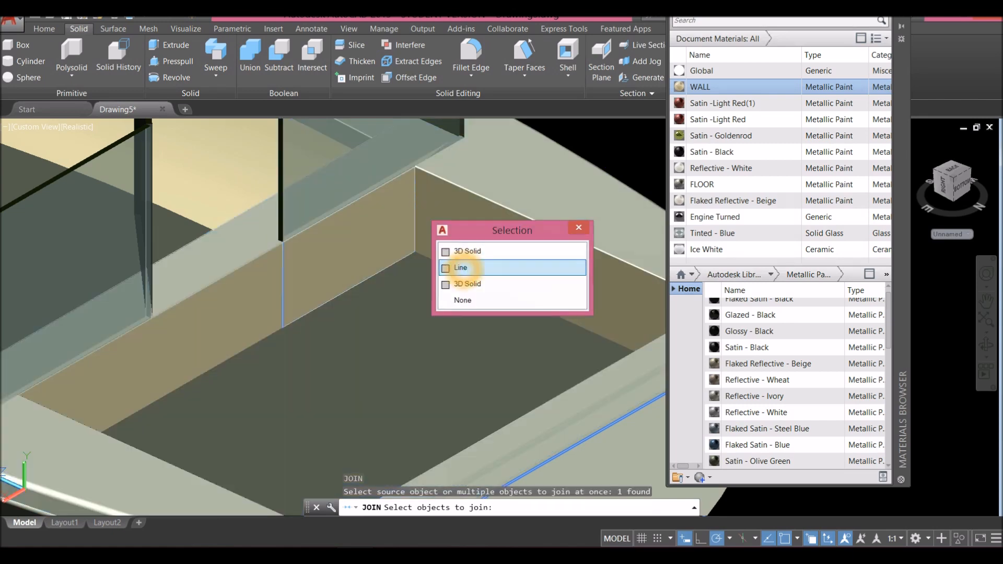
click(460, 268)
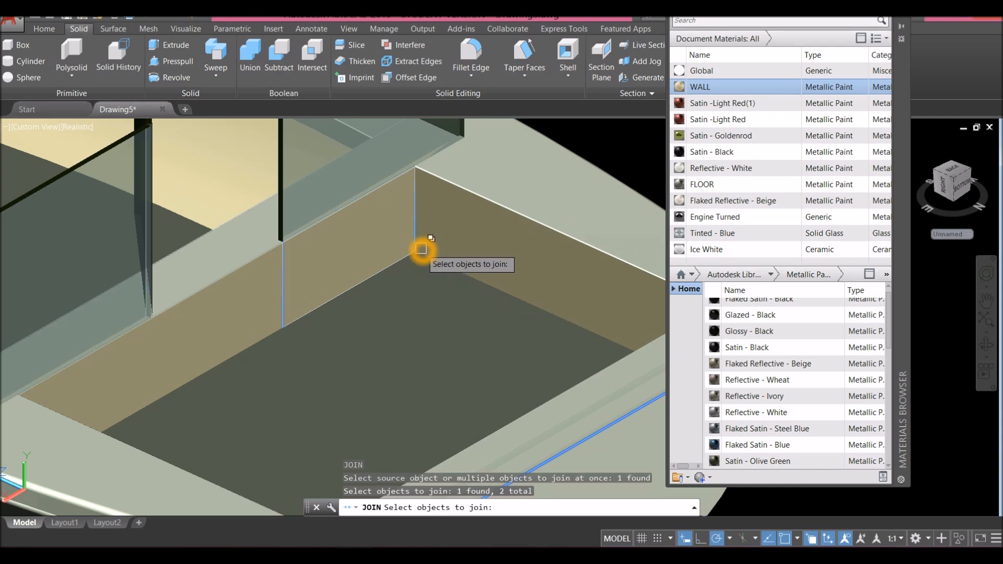
key(Escape)
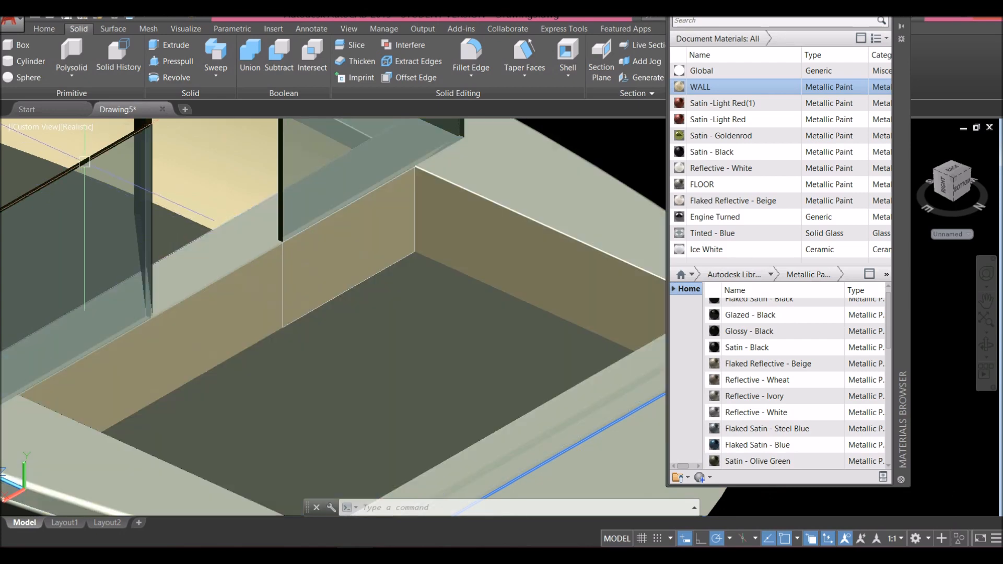
- Change the viewport's visual style to Conceptual
click(74, 127)
click(135, 165)
click(367, 246)
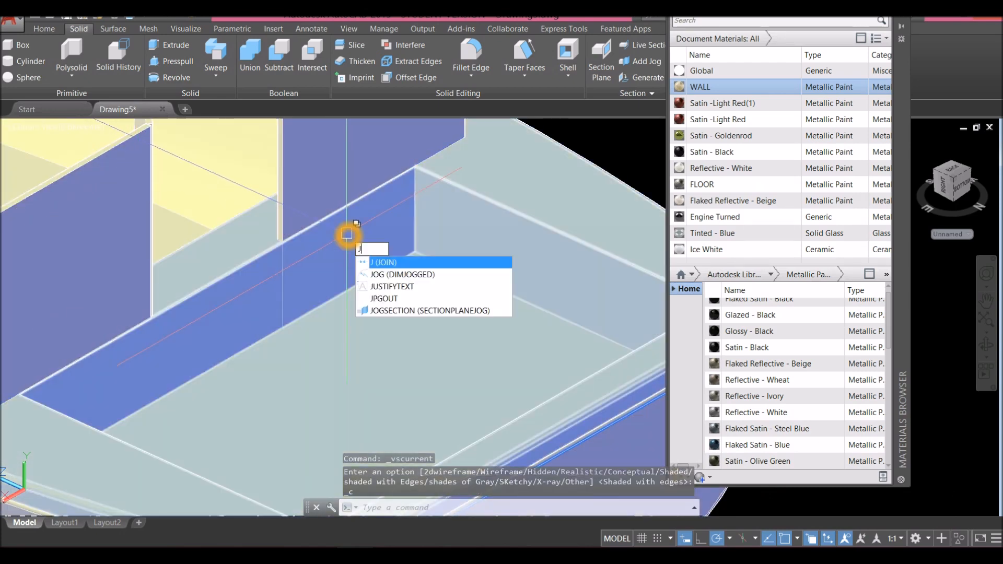
- Start a Join with the vertical line below the glass panel's corner and the outline's upper line
key(Return)
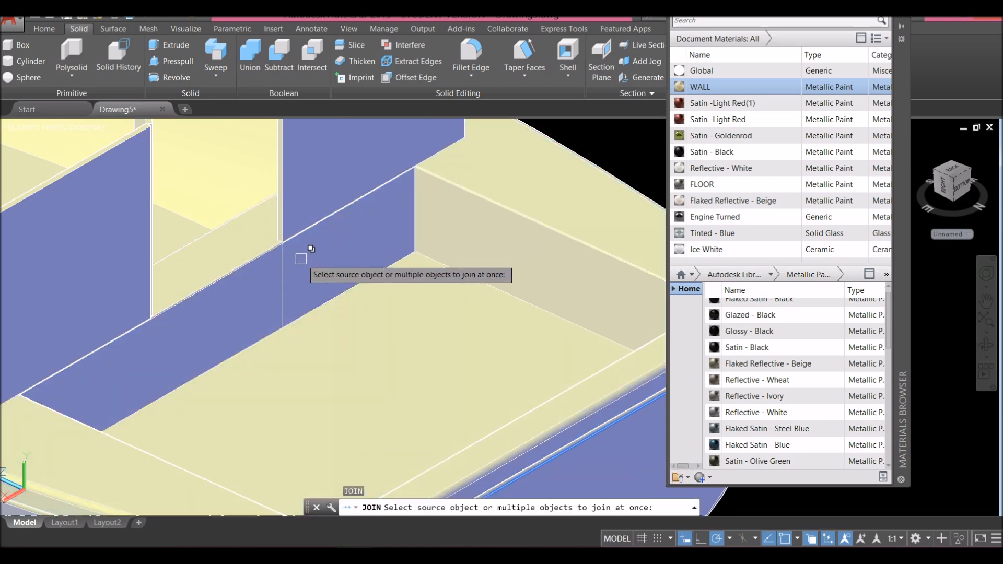
scroll(282, 251, up, 5)
click(275, 246)
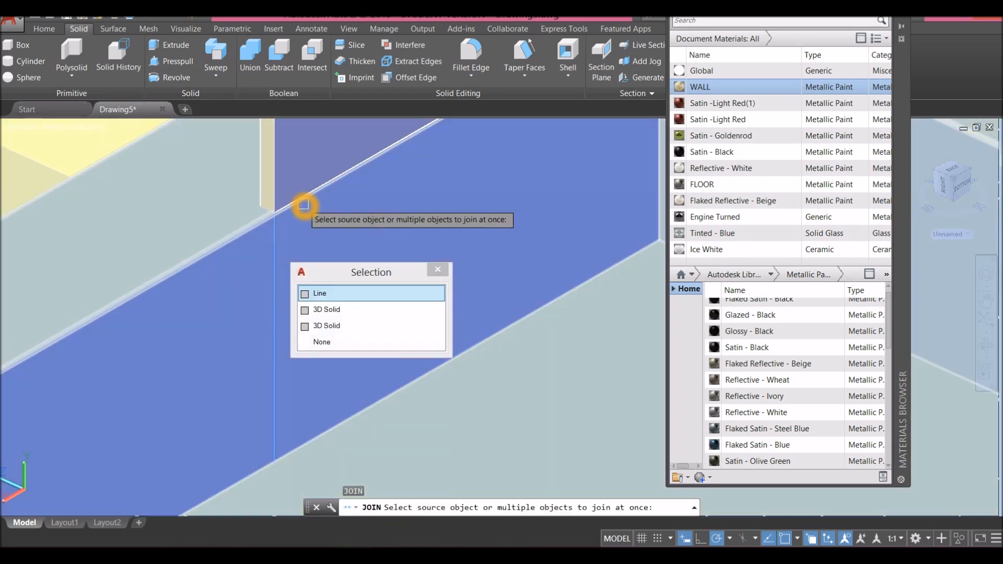
click(303, 205)
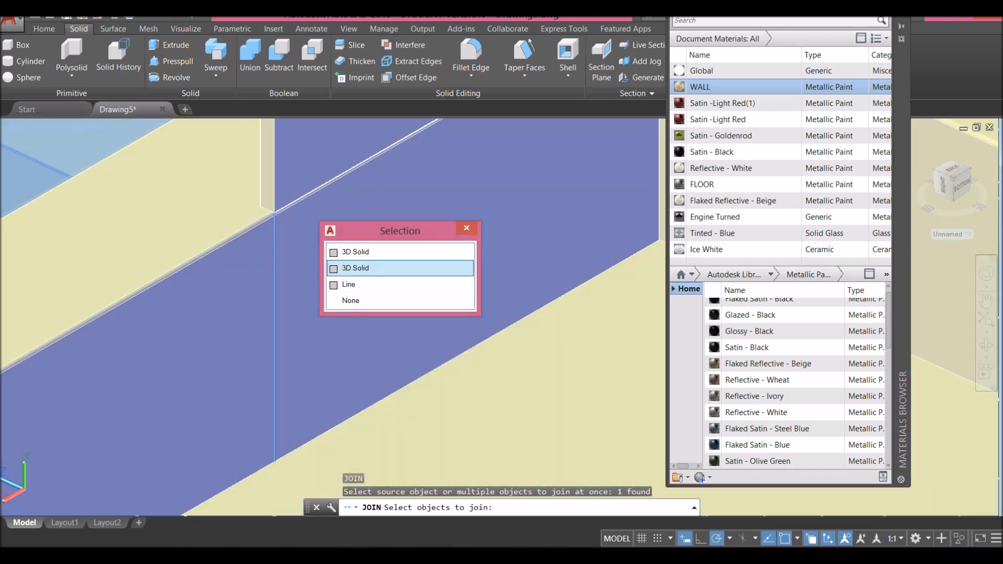
click(348, 284)
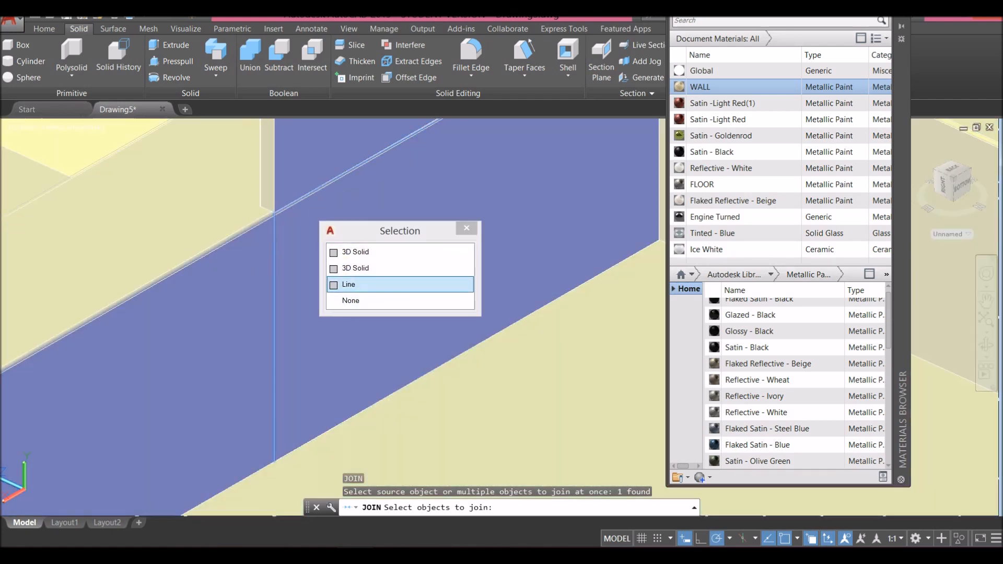
click(813, 538)
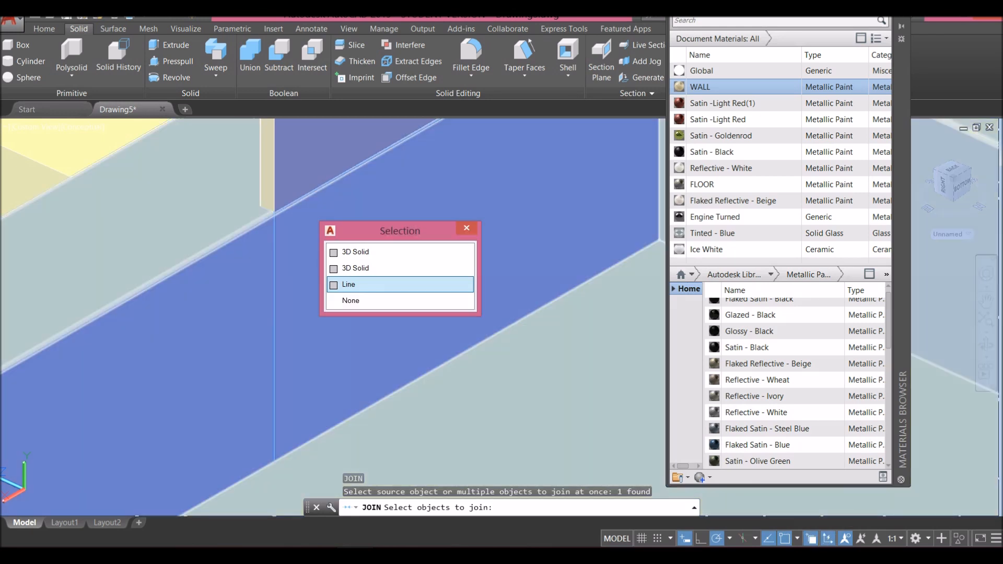
click(354, 286)
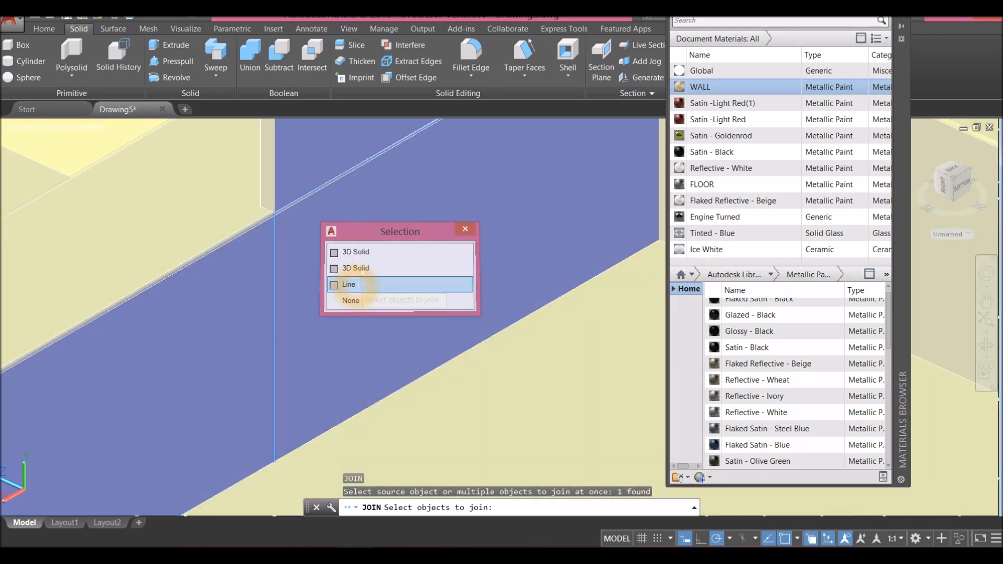
click(300, 208)
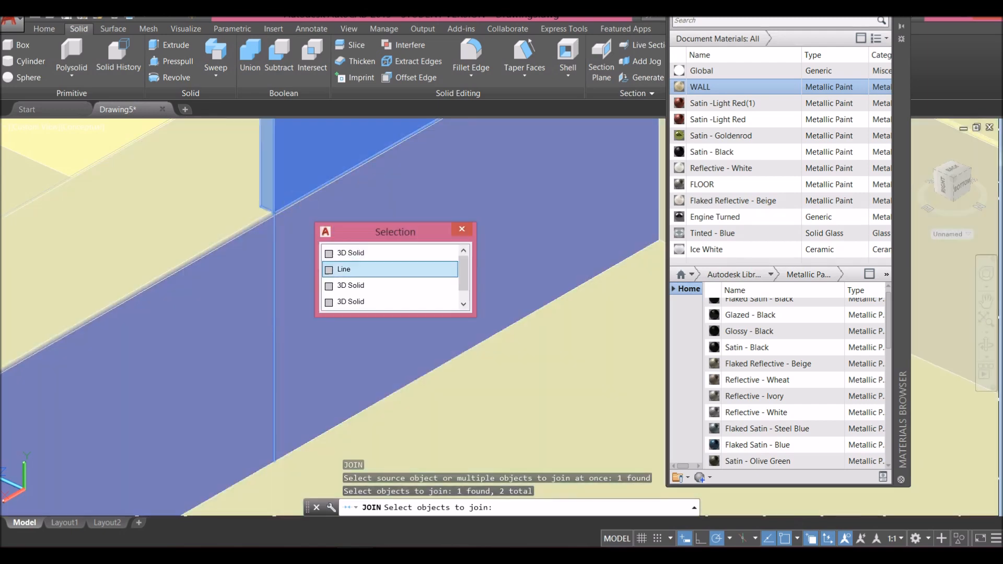
click(377, 269)
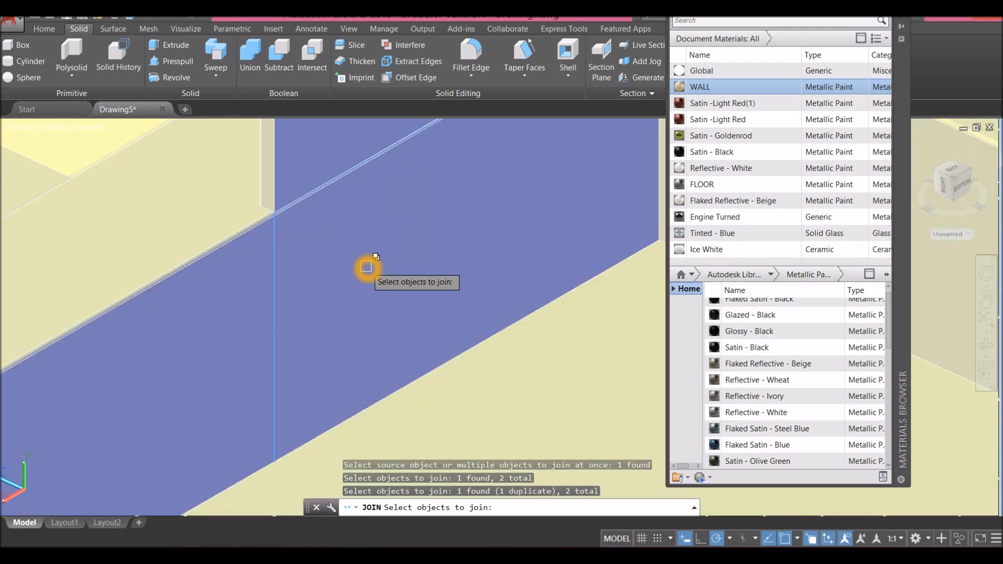
- Add the vertical line at the well's corner and the line along the floor, and join the outline into one polyline
scroll(369, 266, down, 3)
scroll(482, 139, up, 4)
scroll(481, 139, up, 2)
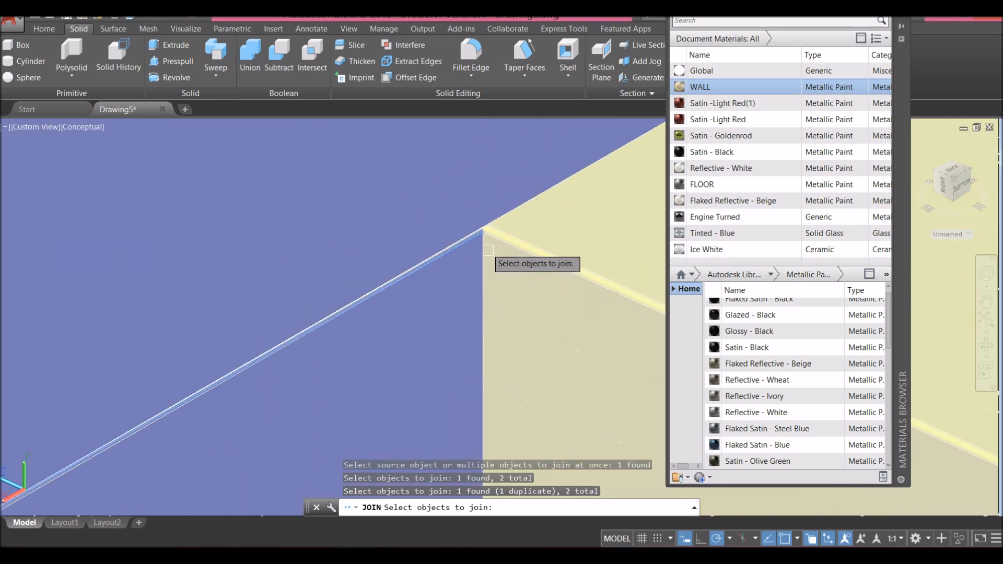
click(484, 257)
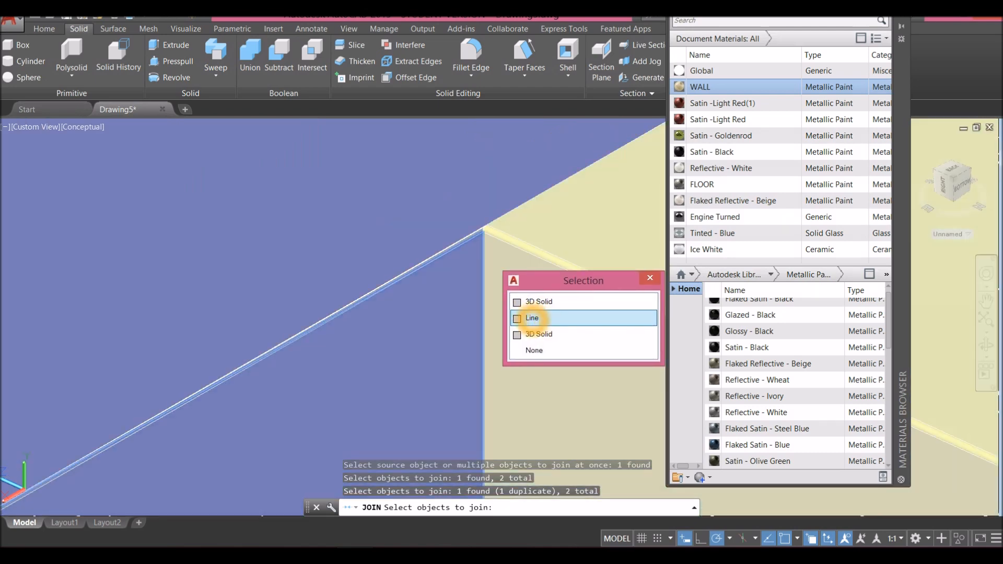
click(534, 318)
scroll(484, 300, down, 5)
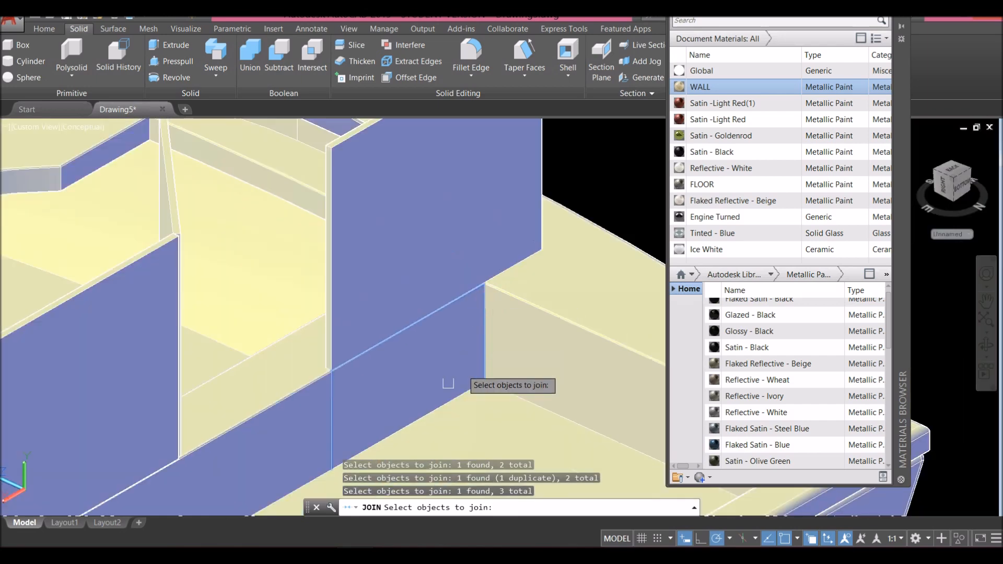
scroll(425, 410, up, 3)
click(436, 414)
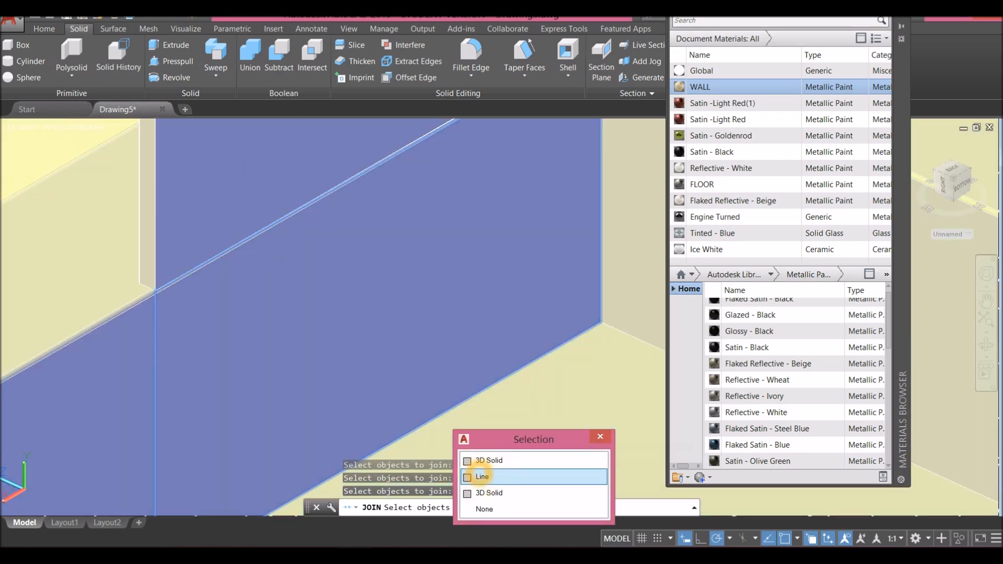
click(479, 476)
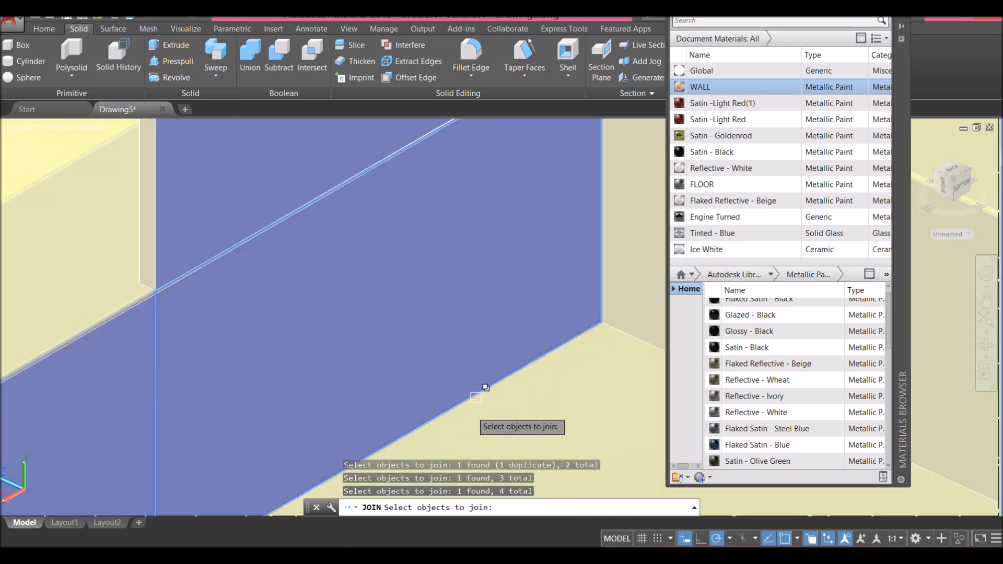
key(Return)
scroll(477, 329, down, 3)
scroll(336, 320, up, 3)
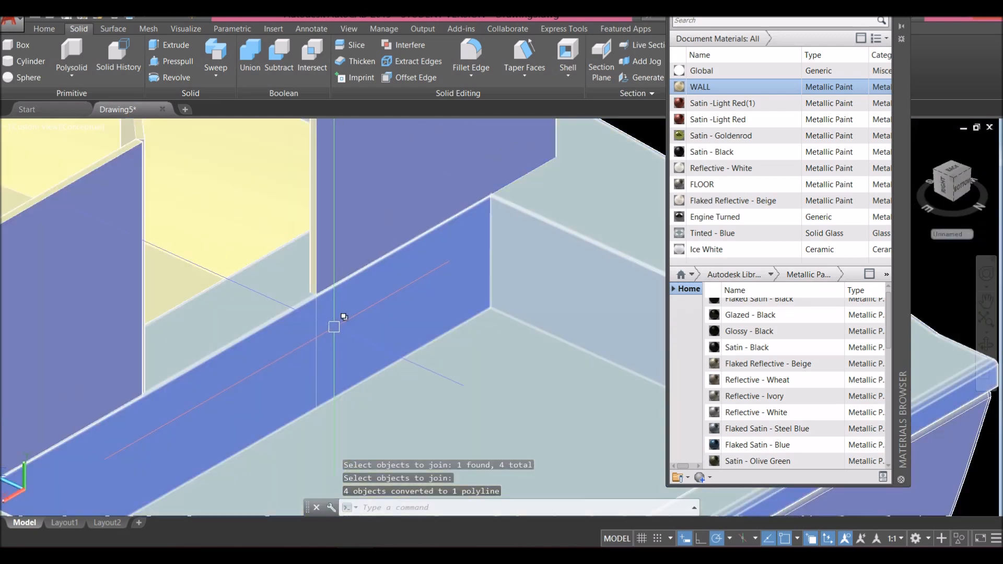
- Extrude the joined wall outline 16 units into the stern well
click(315, 329)
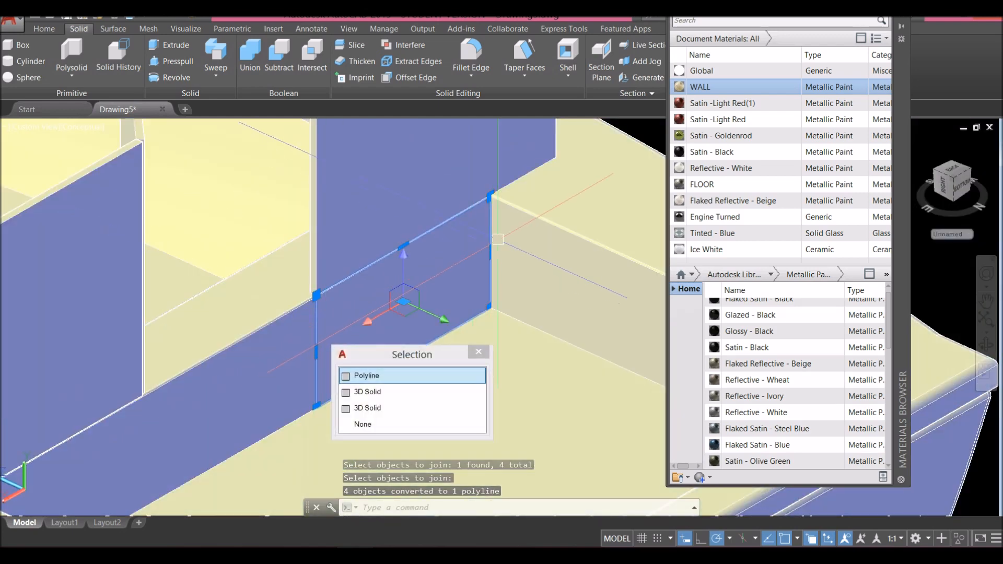
scroll(149, 220, down, 2)
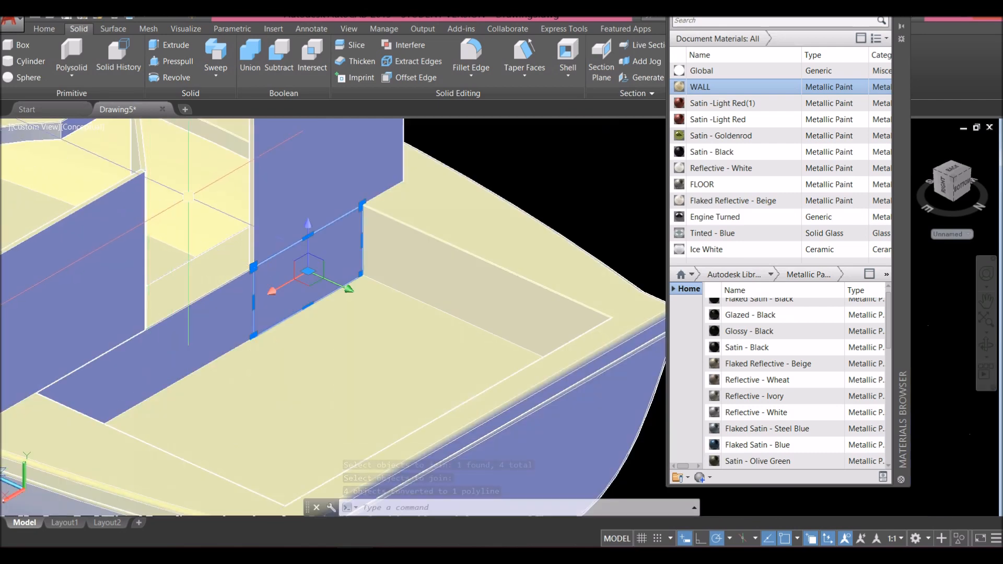
click(45, 29)
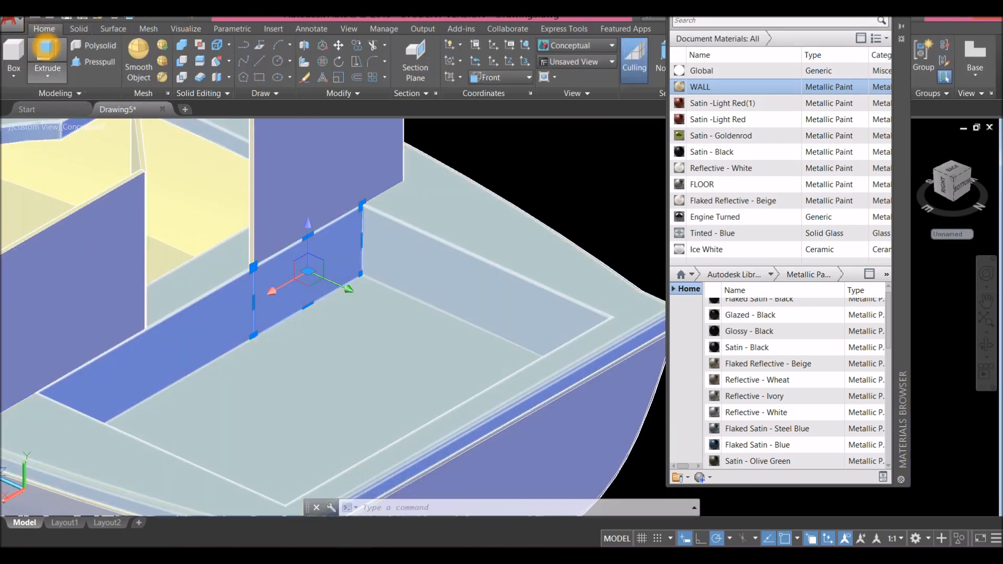
click(46, 52)
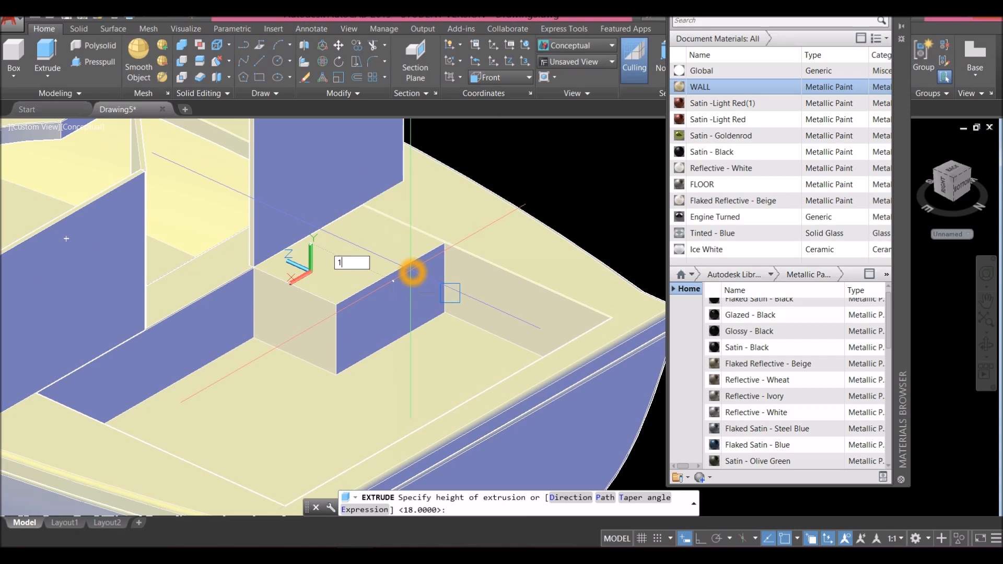
text(16)
key(Return)
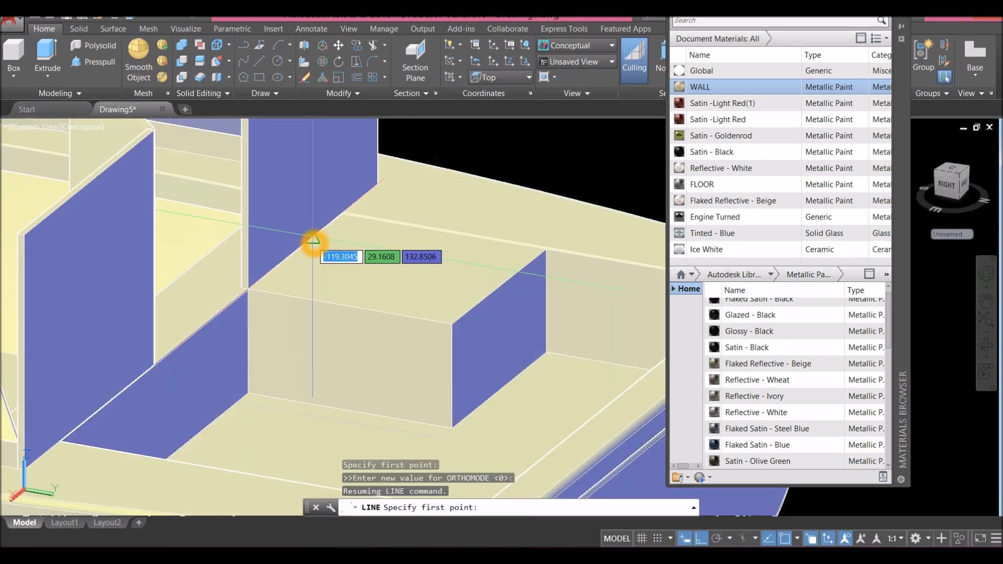
- Leave the line command and change the viewport's visual style to 2D Wireframe
key(Escape)
click(84, 127)
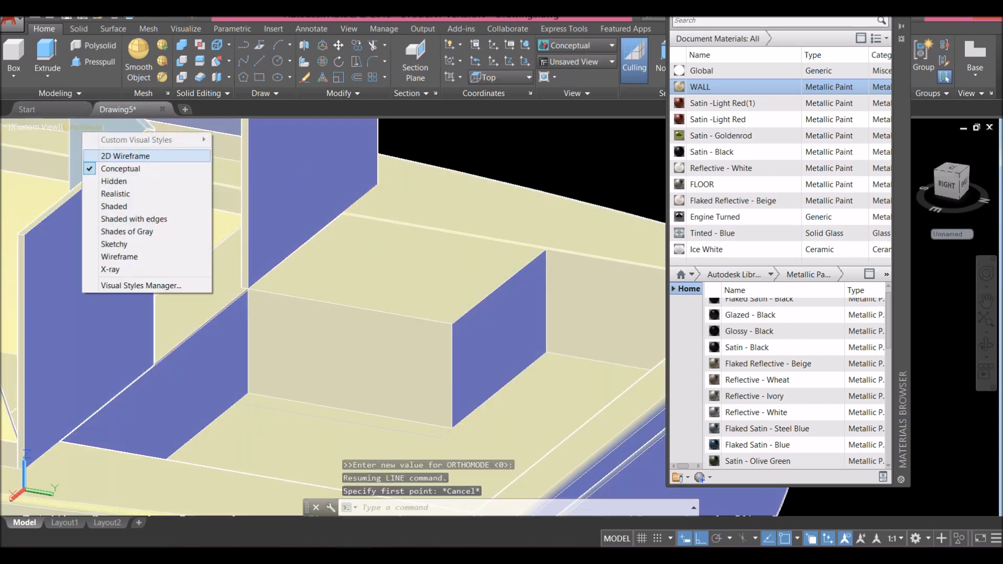
click(125, 156)
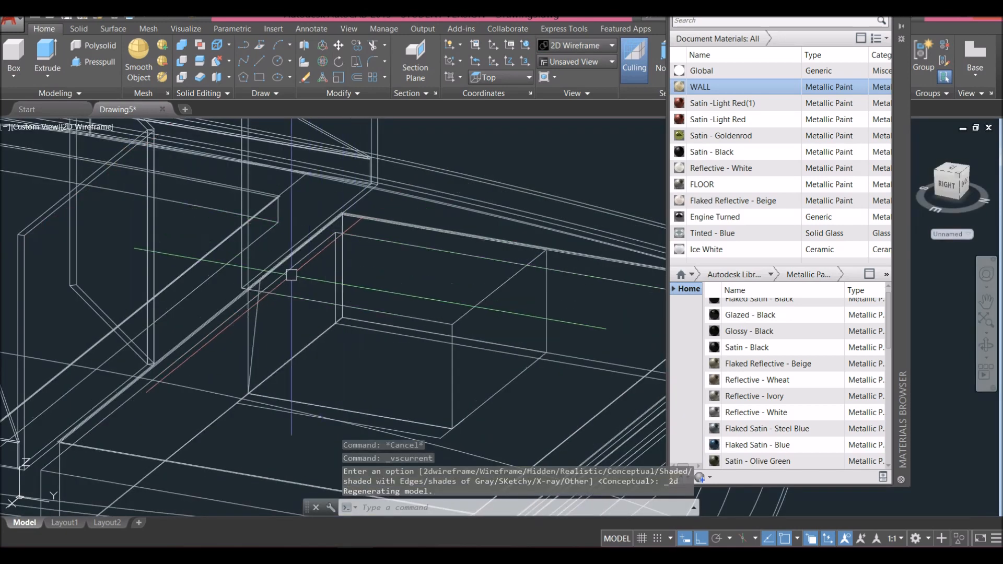
scroll(279, 278, up, 5)
click(224, 286)
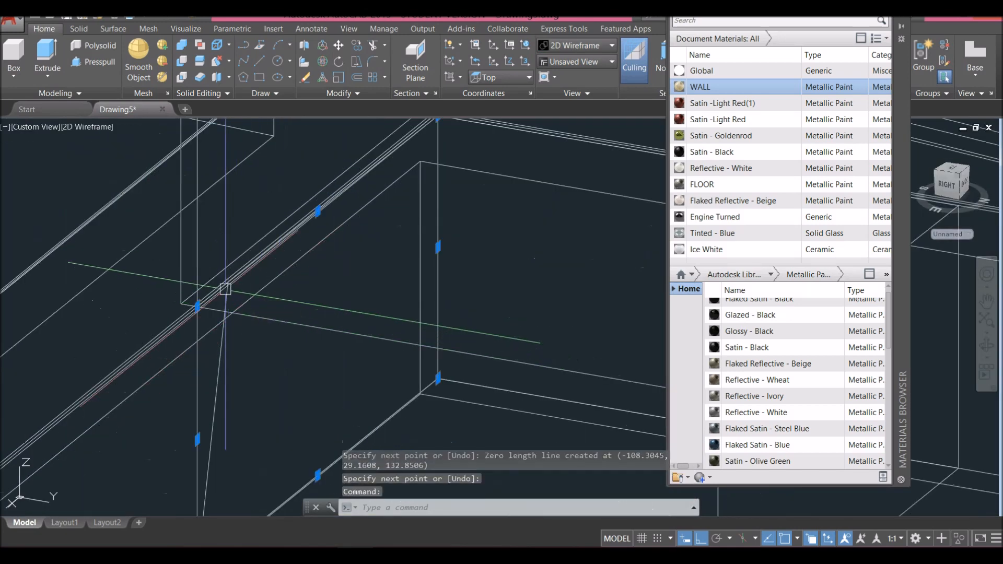
click(201, 272)
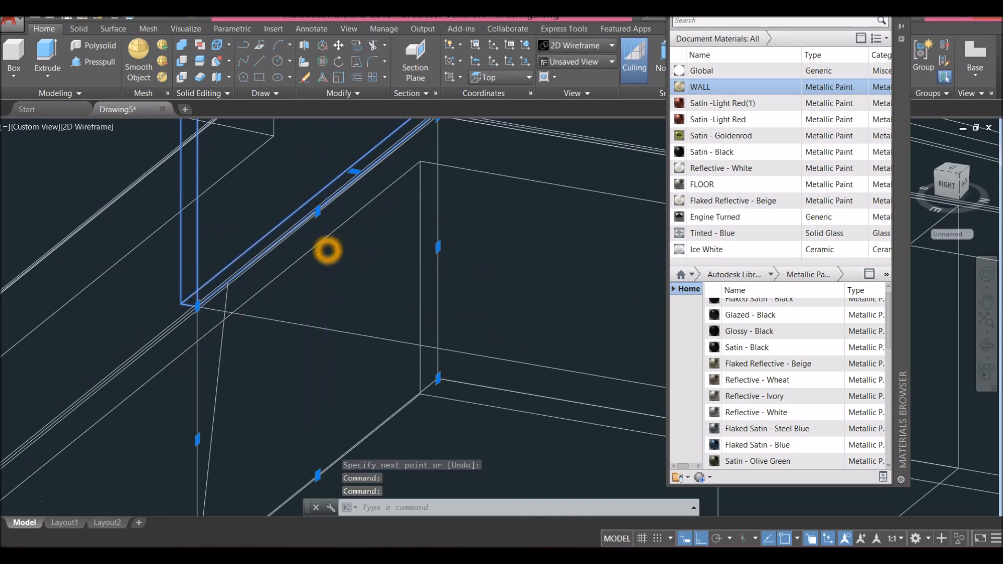
scroll(328, 251, down, 6)
middle_drag(328, 251, 286, 291)
scroll(295, 290, up, 2)
key(Escape)
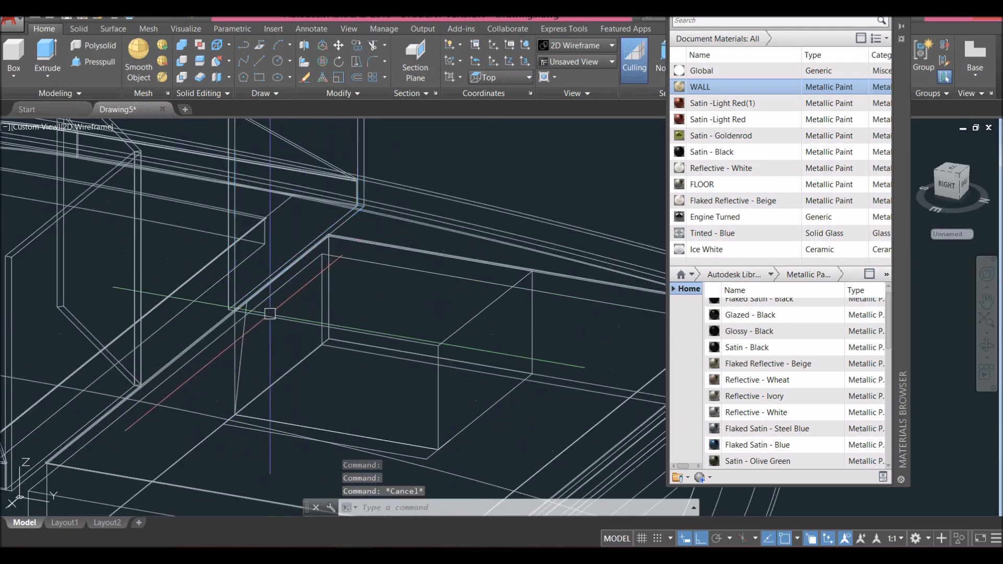
- Isolate the extruded box and the glass panel above it
click(265, 286)
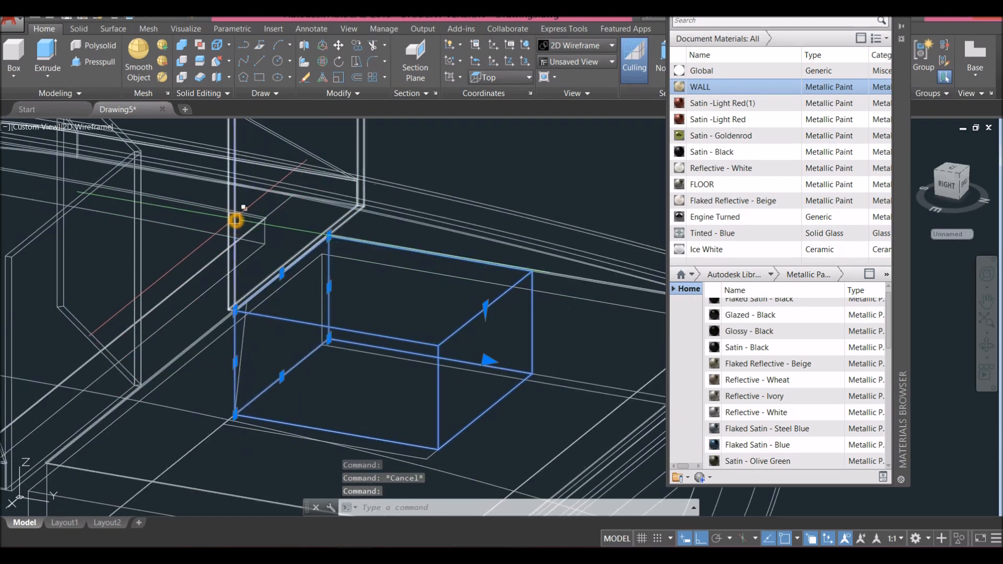
click(236, 220)
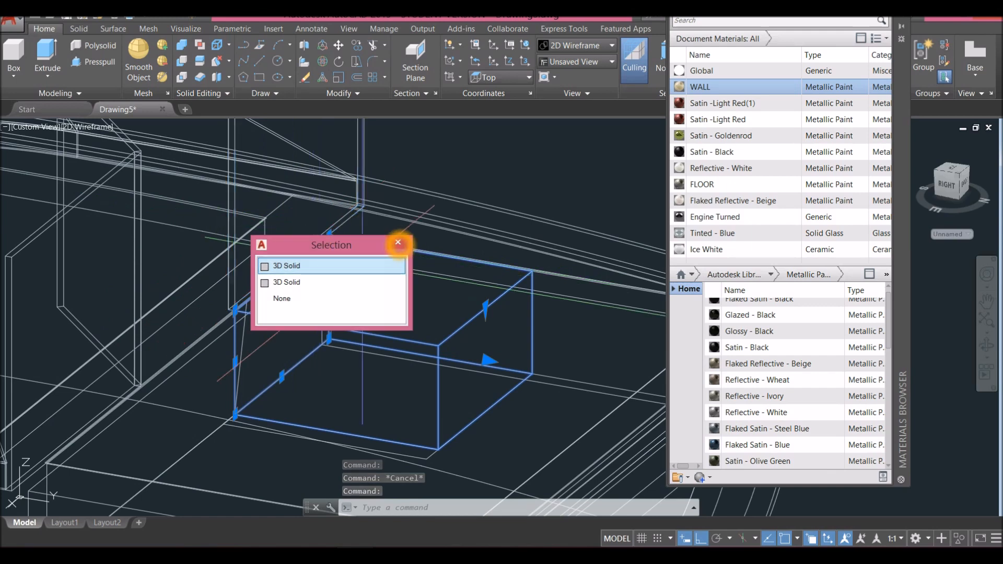
click(398, 241)
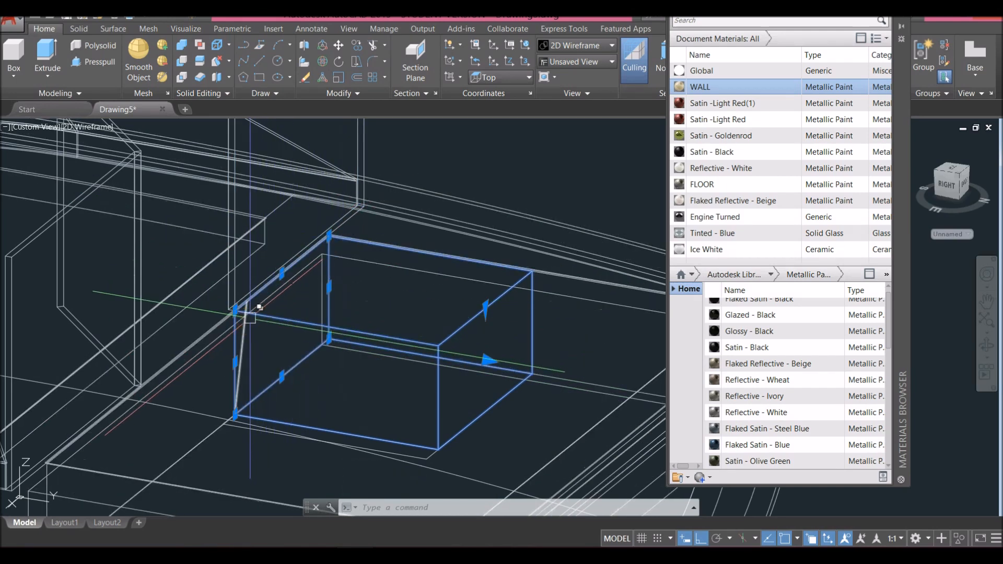
click(234, 269)
right_click(414, 152)
mouse_move(460, 204)
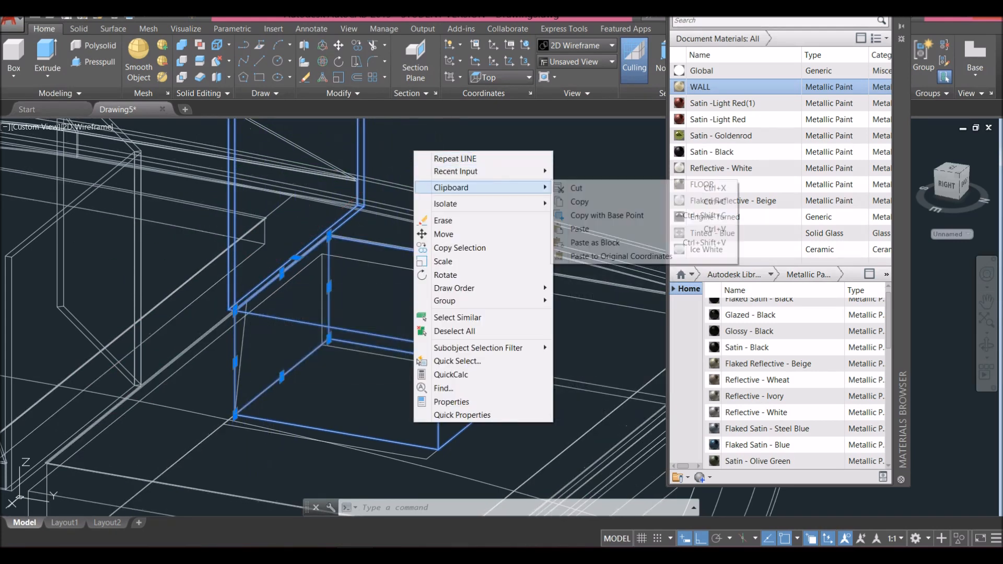
click(595, 204)
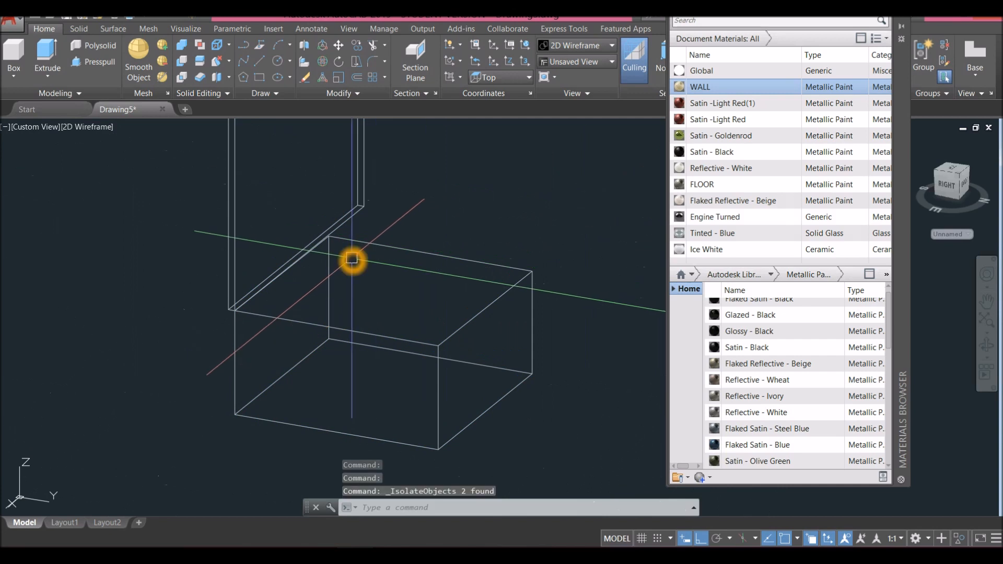
shift+middle_drag(350, 269, 393, 213)
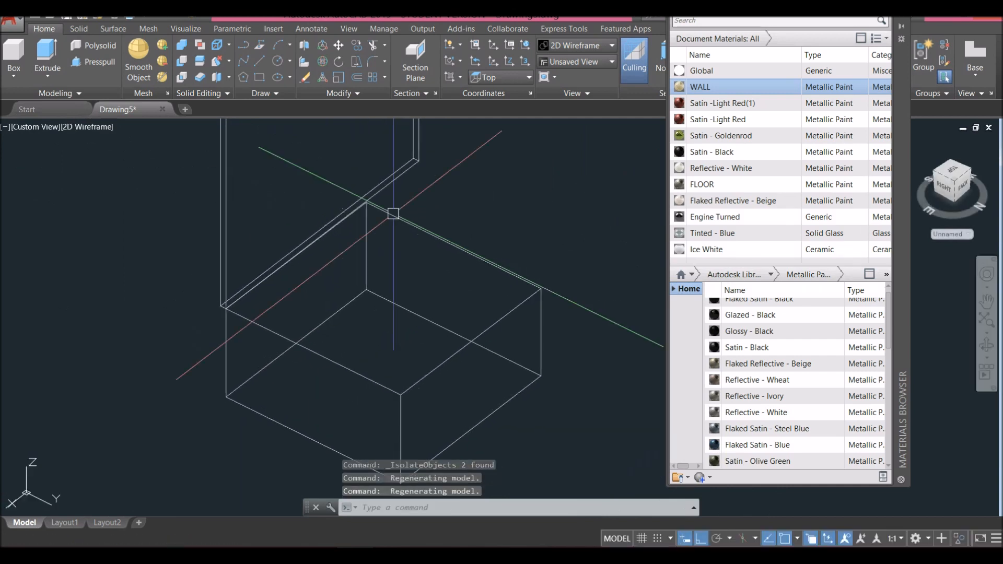
scroll(237, 295, up, 3)
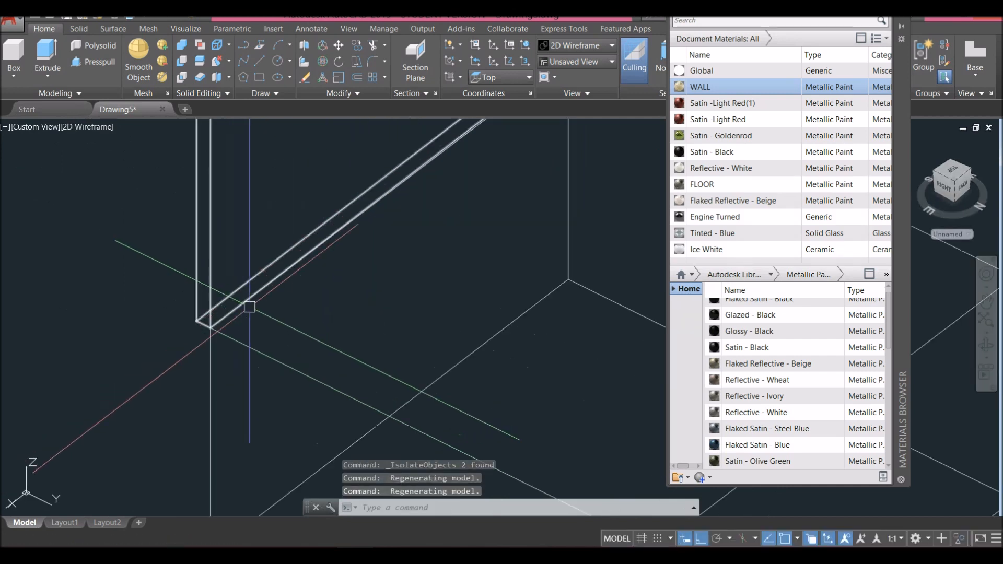
scroll(249, 306, up, 3)
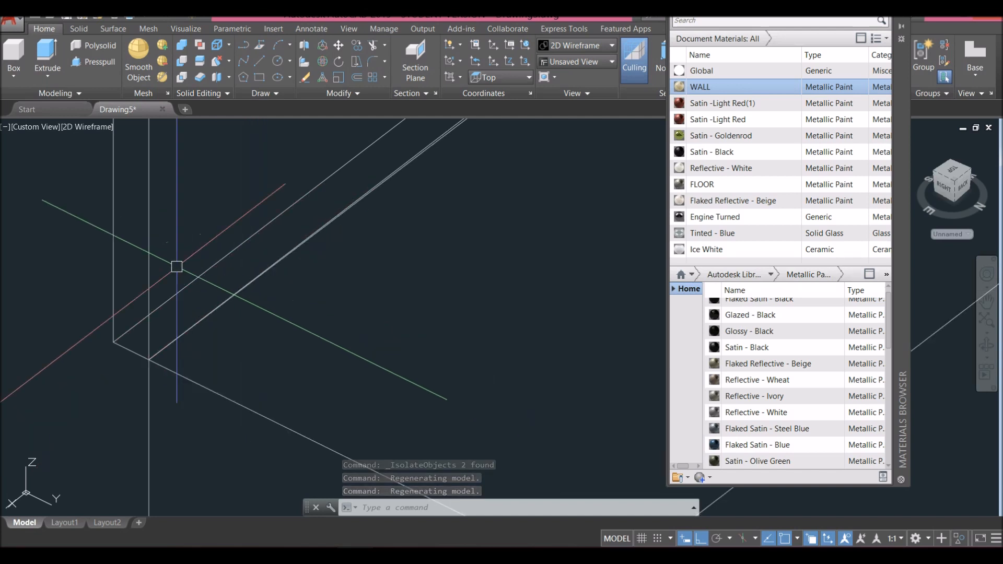
click(243, 61)
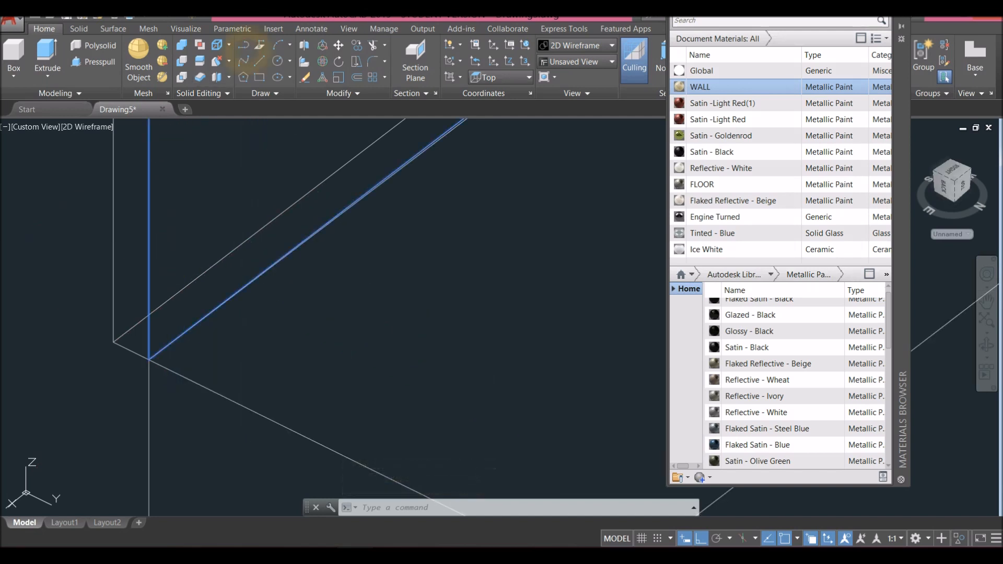
click(149, 360)
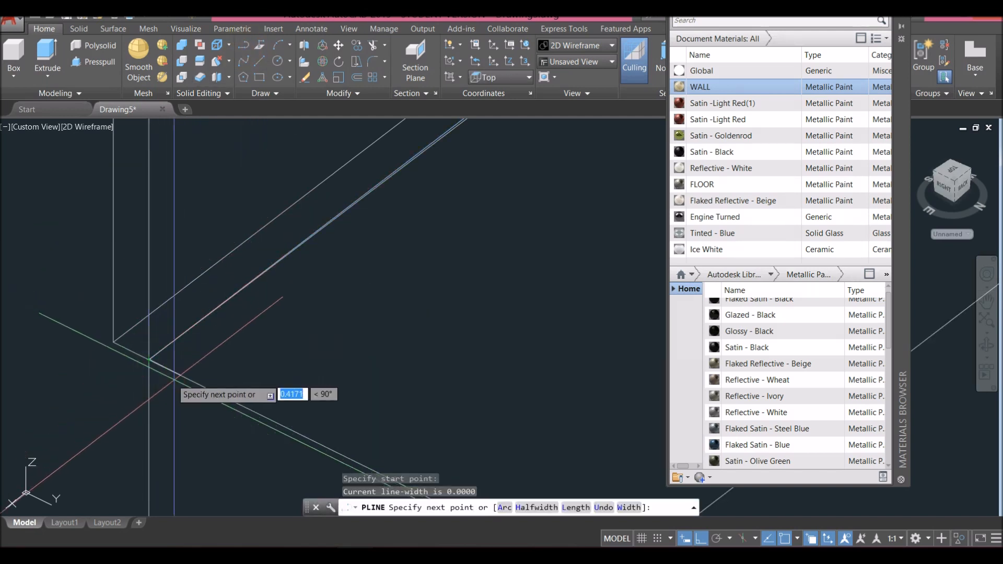
scroll(208, 389, down, 5)
scroll(433, 218, up, 8)
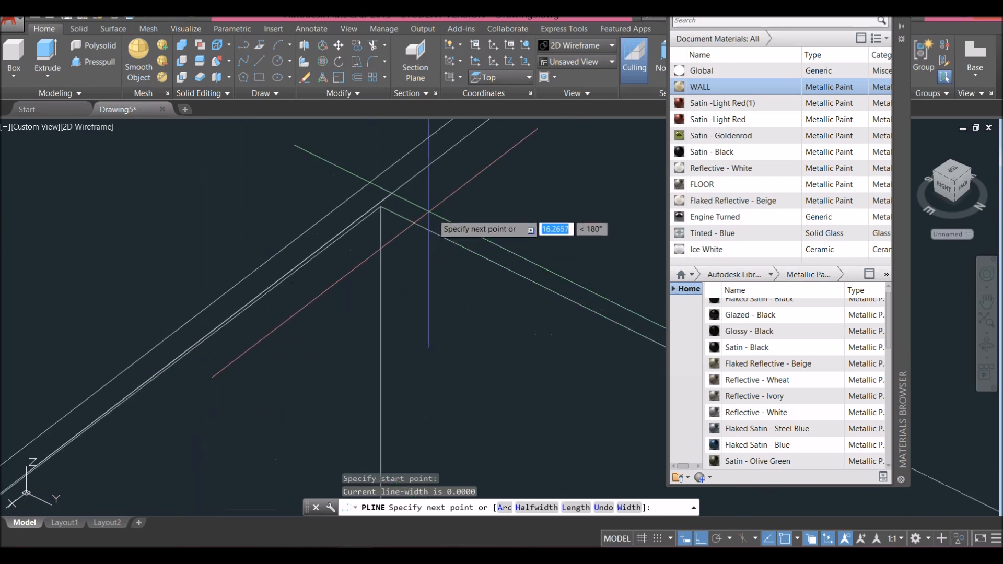
click(310, 201)
scroll(311, 202, down, 2)
scroll(325, 192, up, 2)
shift+right_click(324, 189)
click(361, 268)
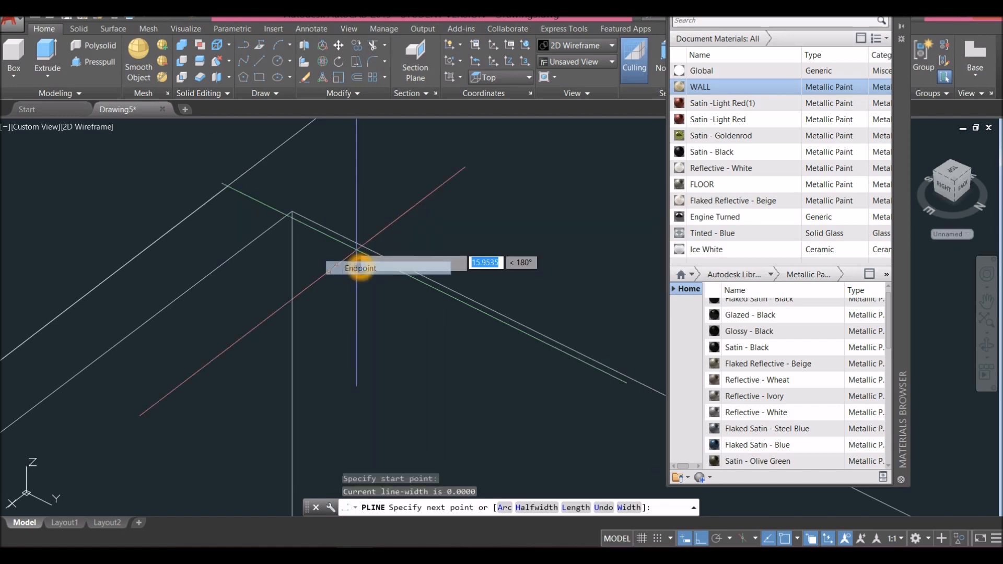
scroll(296, 214, down, 3)
key(Escape)
- Change the viewport's visual style to Wireframe
click(86, 127)
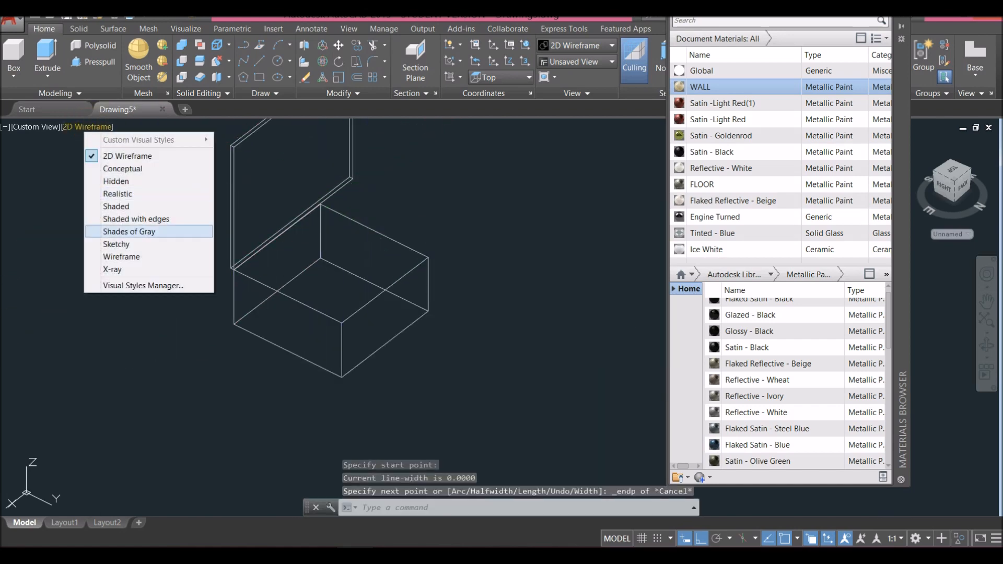
click(125, 256)
scroll(253, 262, up, 5)
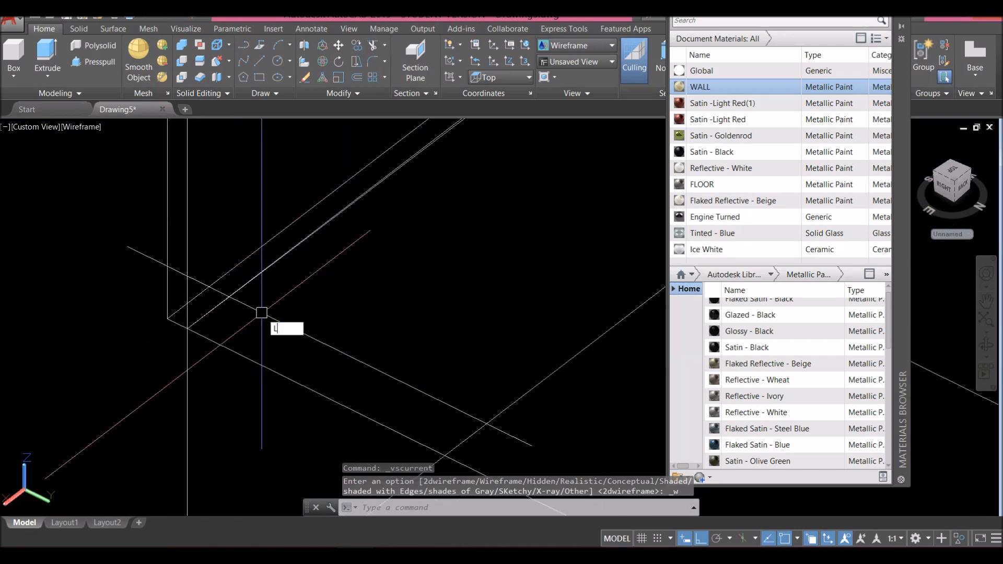
key(Escape)
- Draw a polyline segment from corner to corner along the box's top edge beneath the glass panel
click(243, 45)
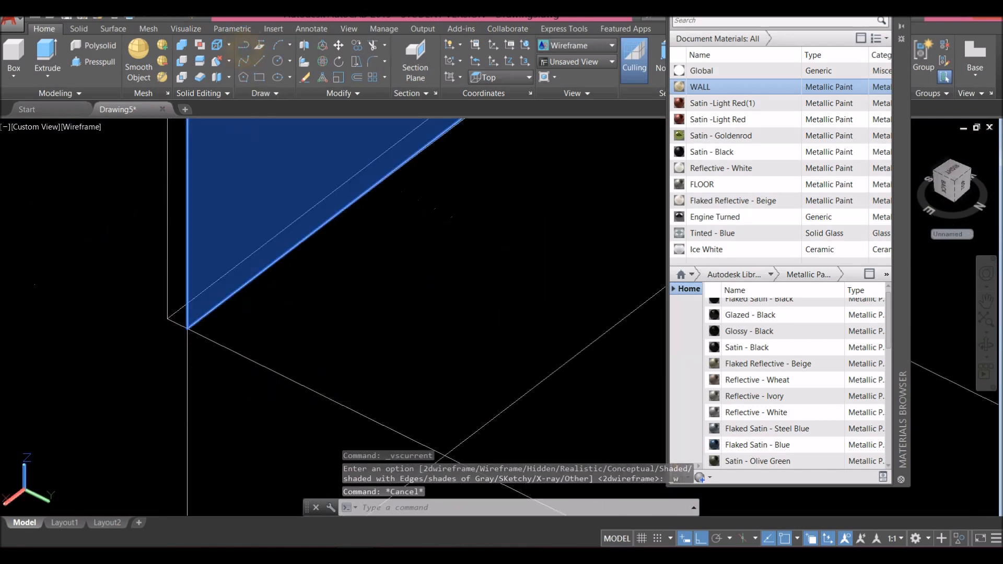
click(188, 328)
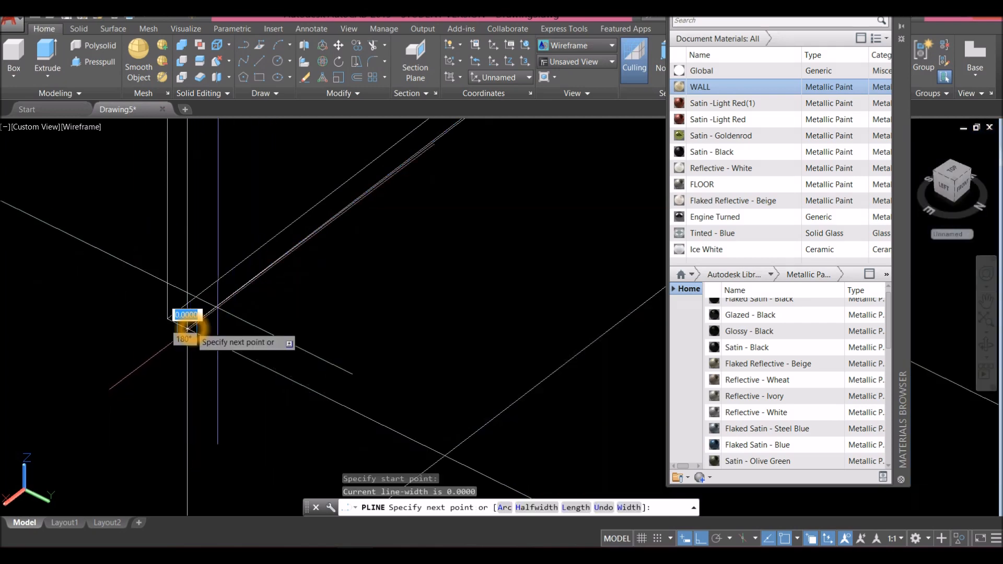
scroll(206, 293, down, 4)
scroll(392, 228, up, 5)
middle_drag(385, 220, 338, 212)
click(244, 201)
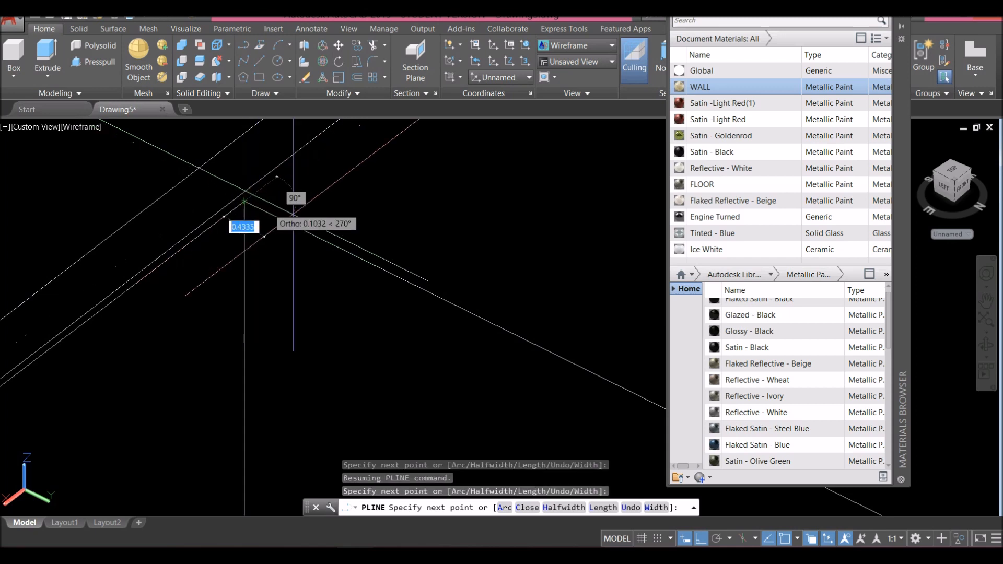
- Complete the polyline as a 2-unit-wide strip on top of the box and extrude it 16 units upward
scroll(424, 277, down, 6)
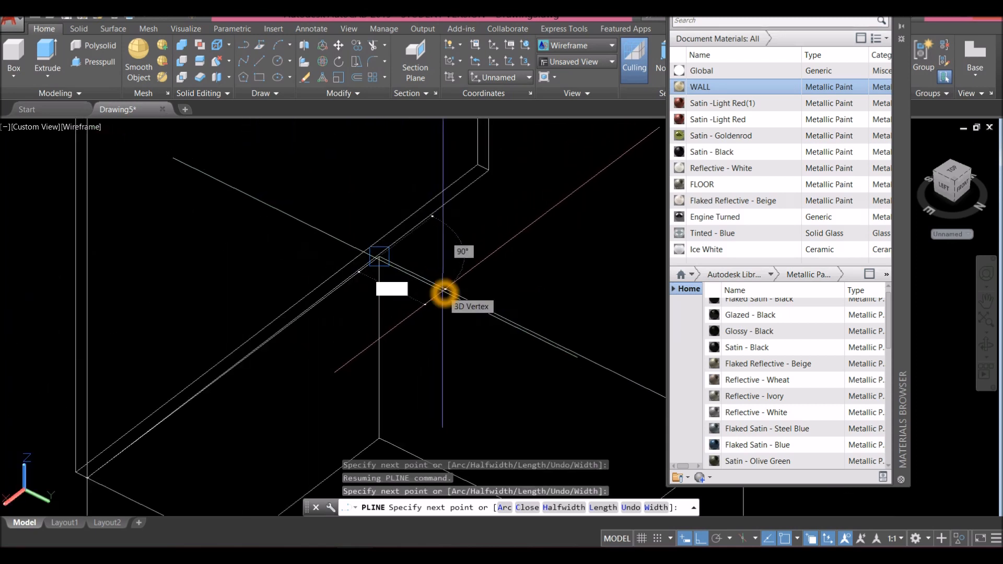
key(Return)
middle_drag(288, 361, 351, 282)
scroll(348, 284, down, 2)
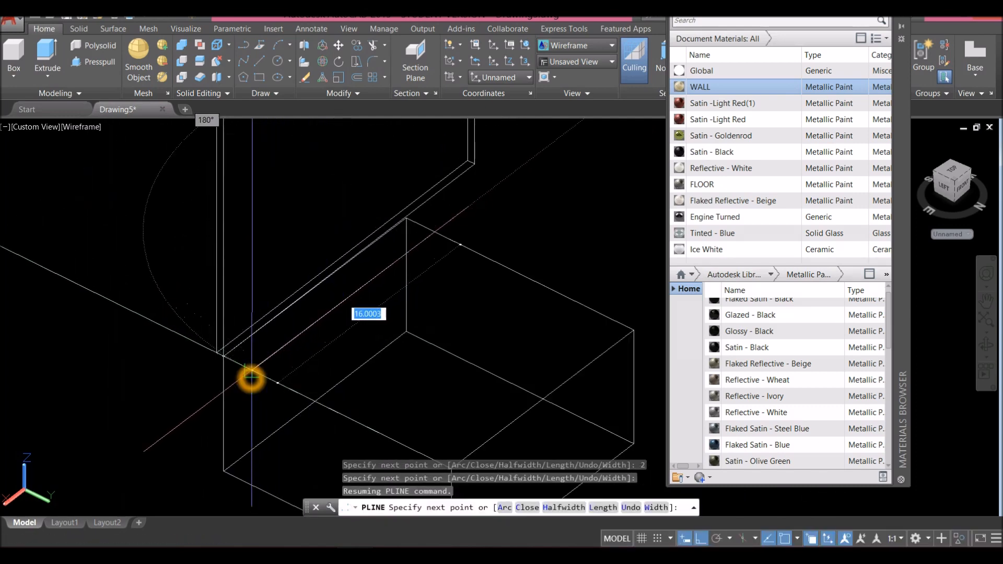
click(228, 360)
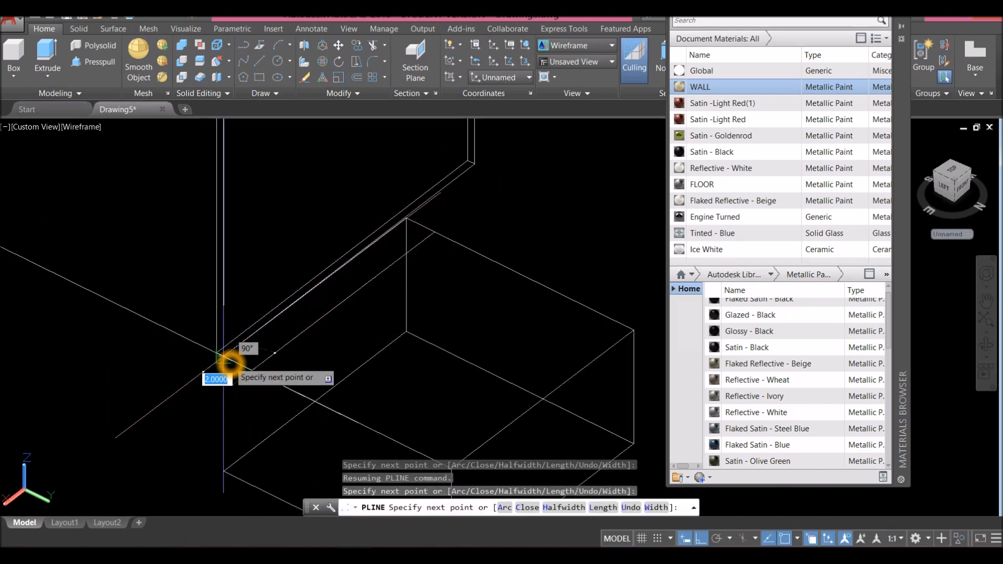
right_click(307, 334)
click(326, 341)
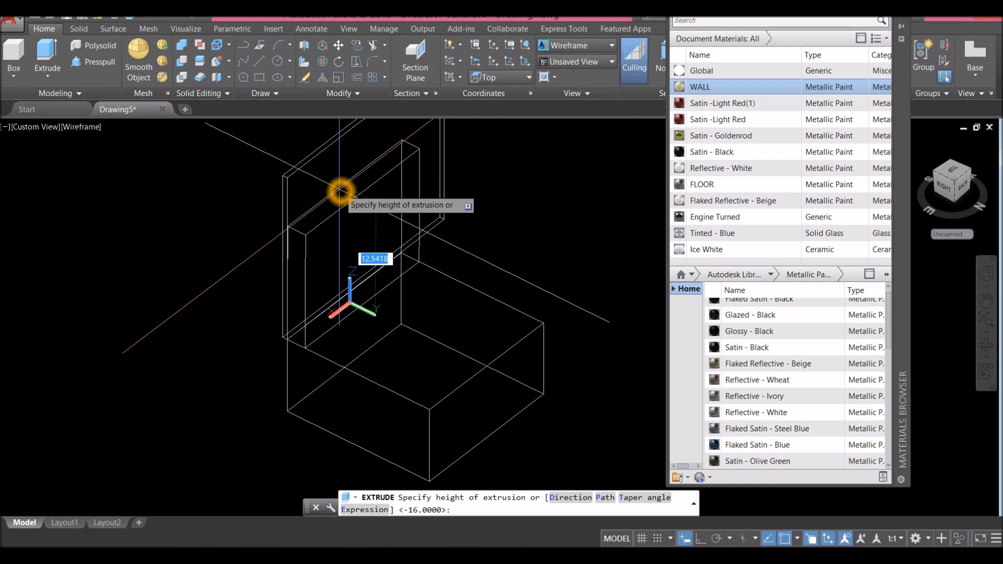
key(Return)
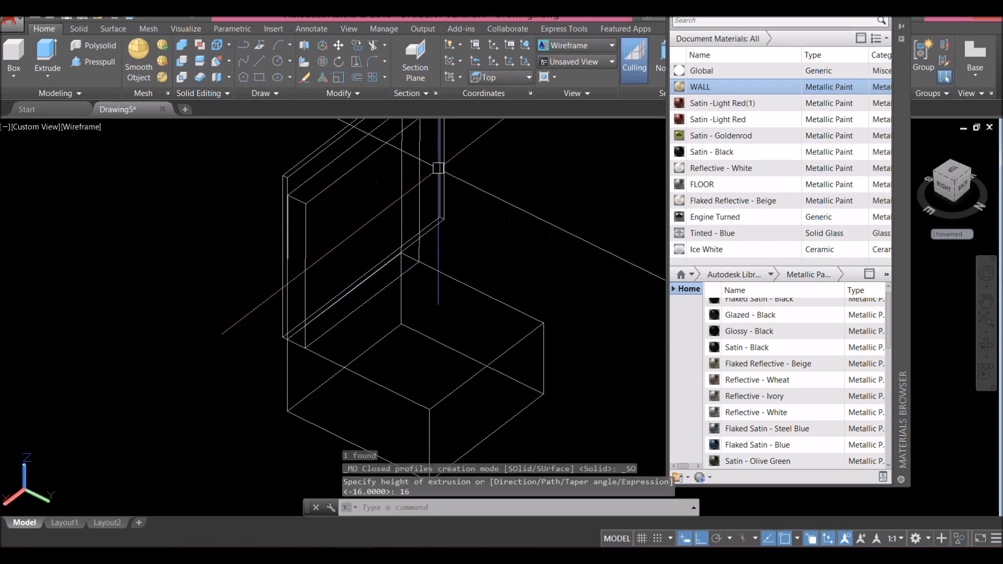
- End the object isolation and change the viewport's visual style to Shaded with edges
right_click(475, 159)
mouse_move(504, 211)
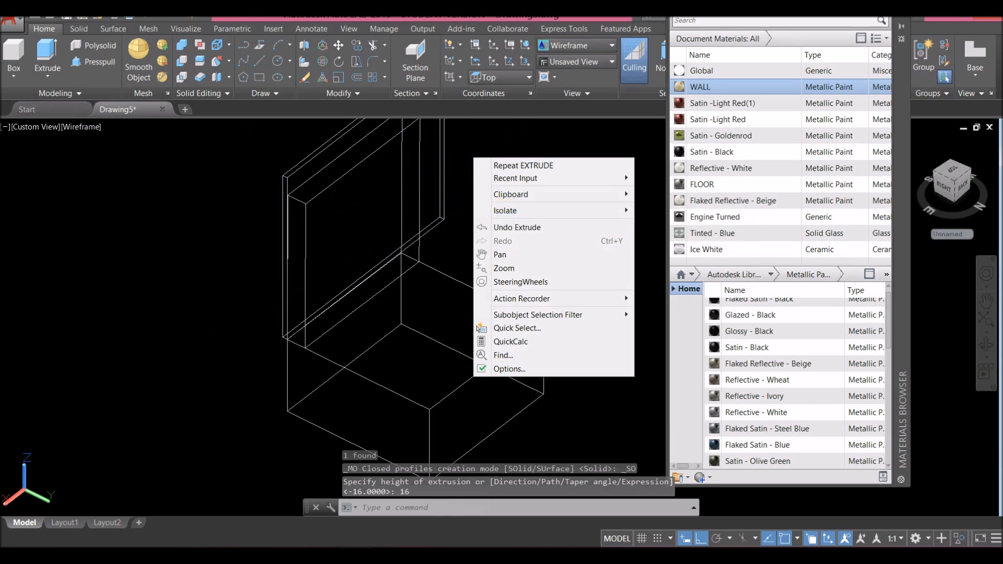
click(686, 238)
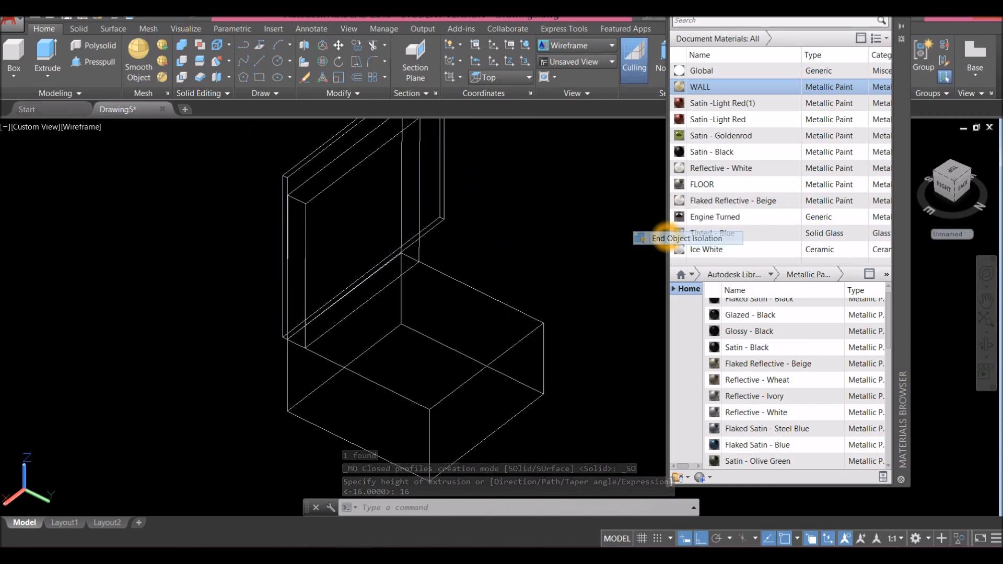
click(76, 130)
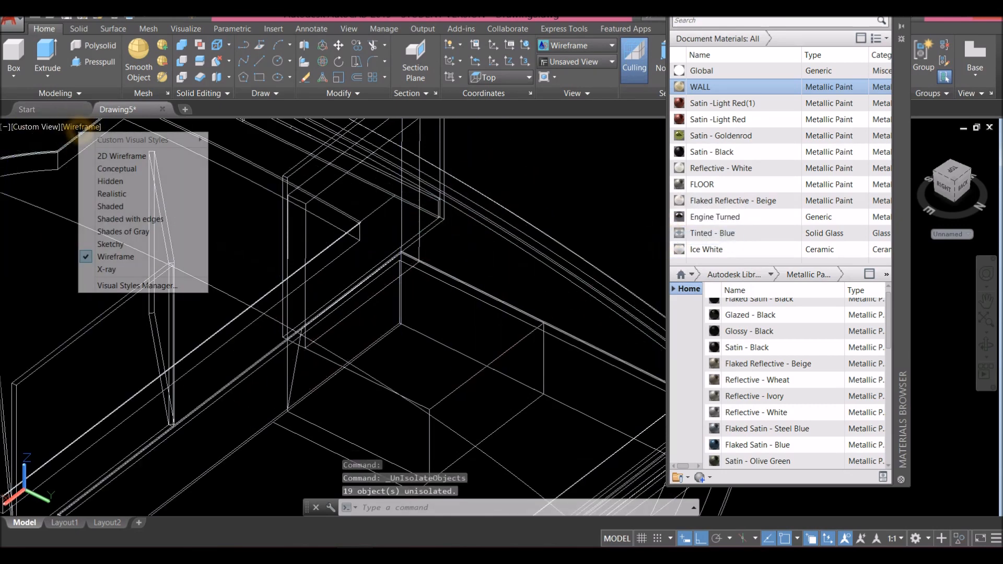
click(133, 219)
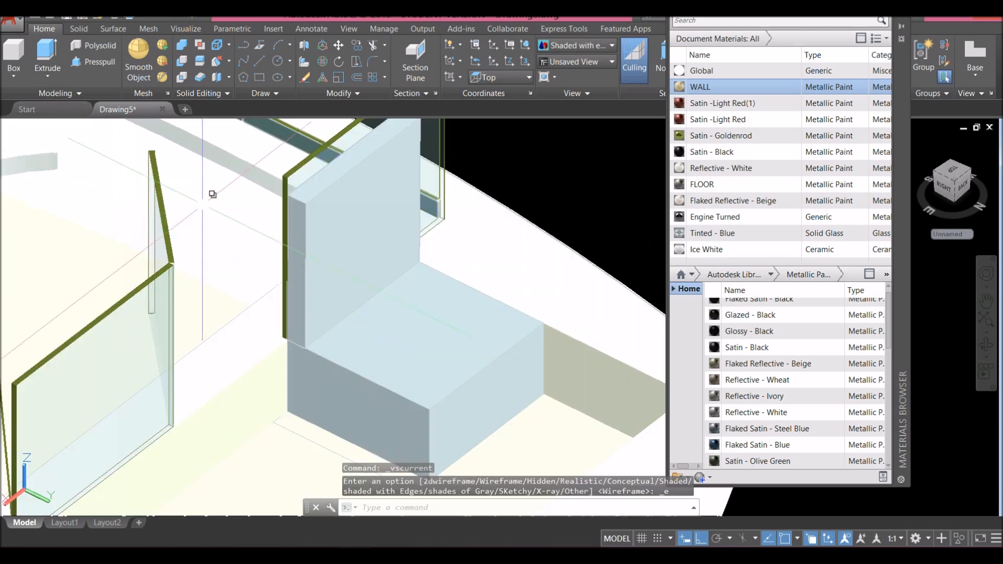
- Change the viewport's visual style to Realistic
shift+middle_drag(345, 237, 361, 198)
scroll(344, 222, down, 5)
scroll(370, 203, up, 4)
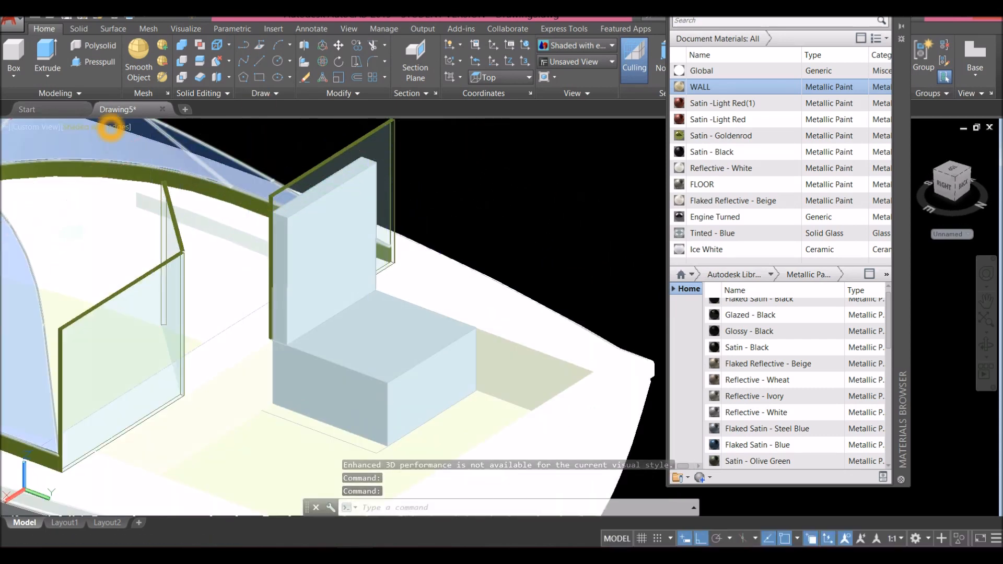
click(97, 126)
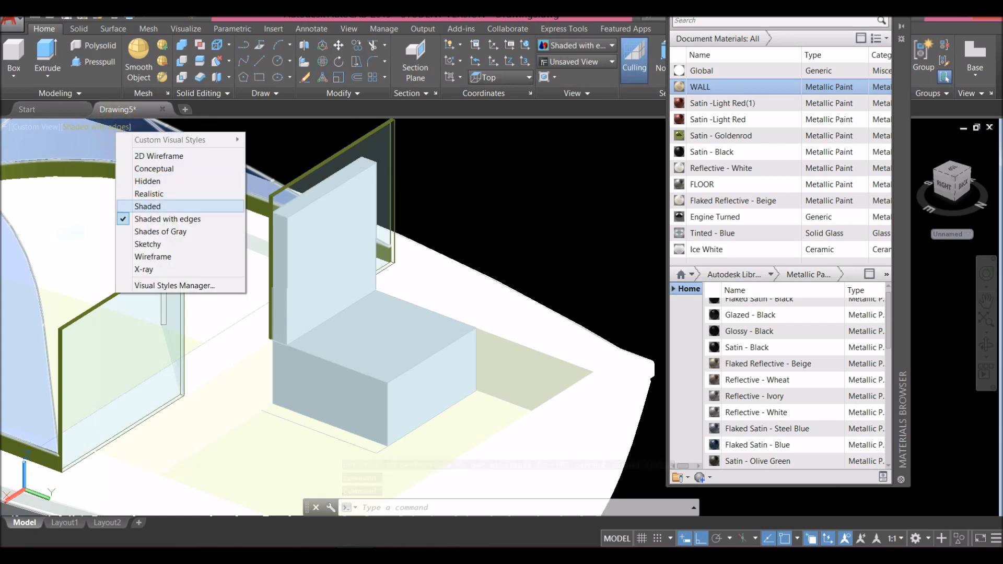
click(149, 194)
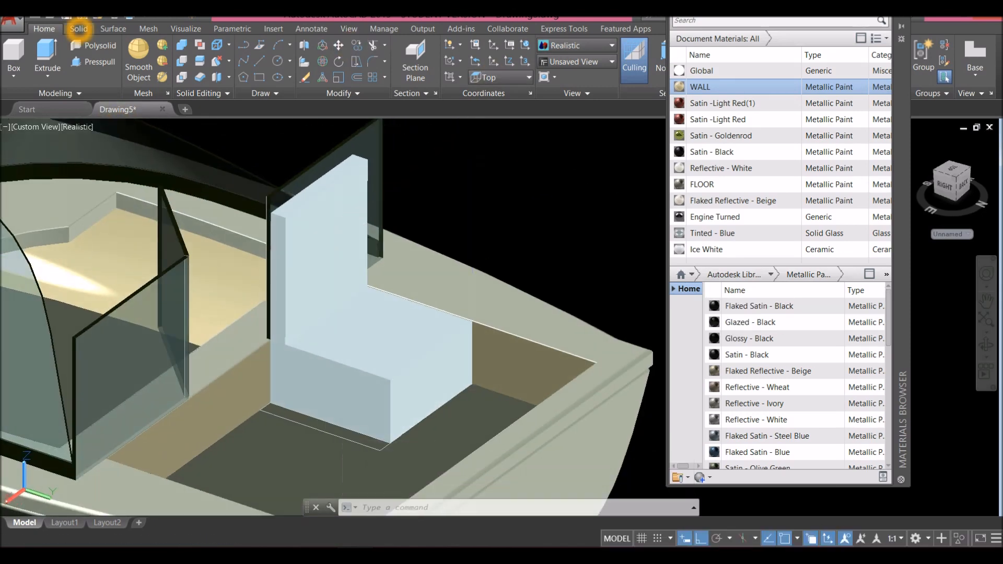
- Fillet the two short upper corner edges of the upright seat back with a radius of 3
click(78, 29)
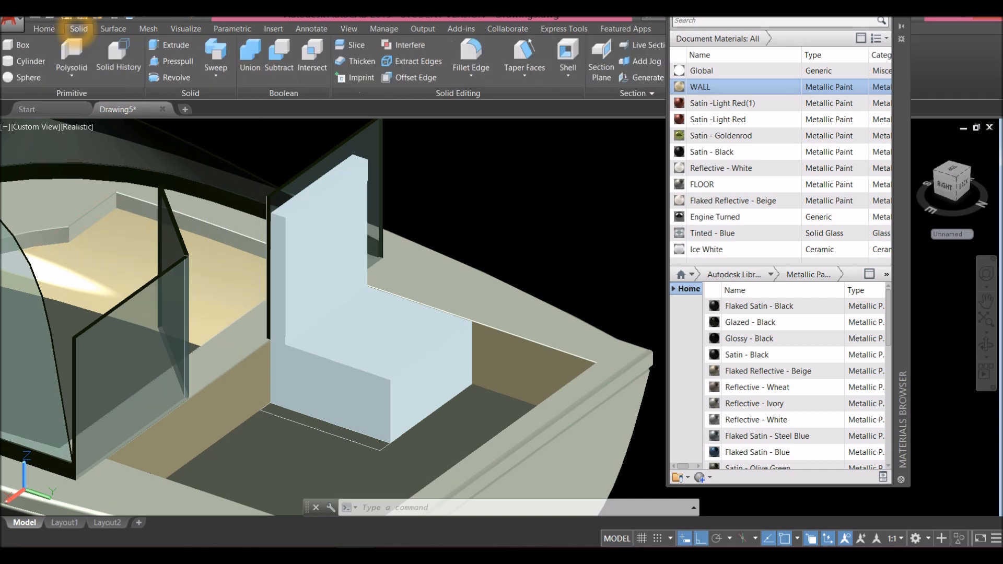
click(470, 53)
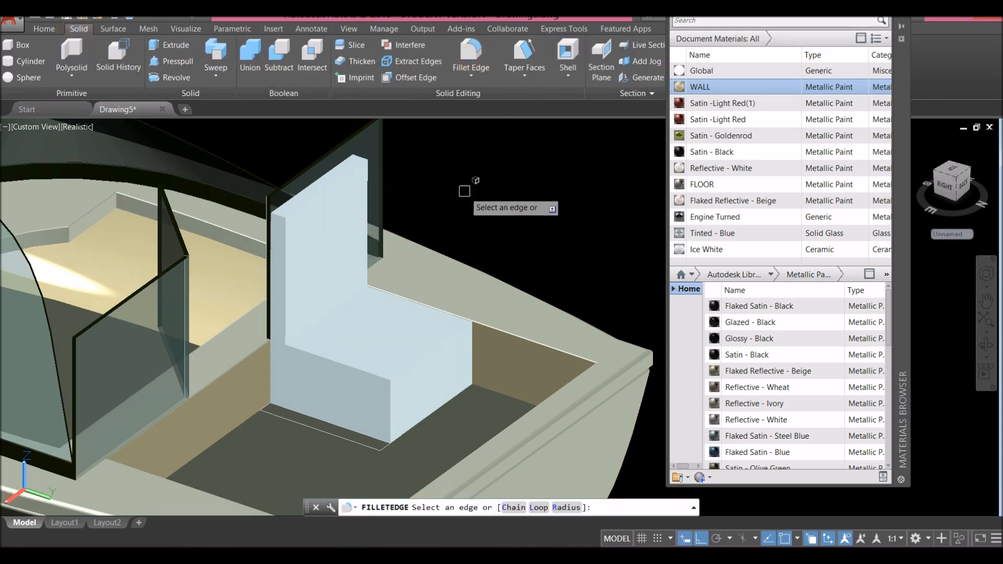
right_click(477, 178)
click(510, 252)
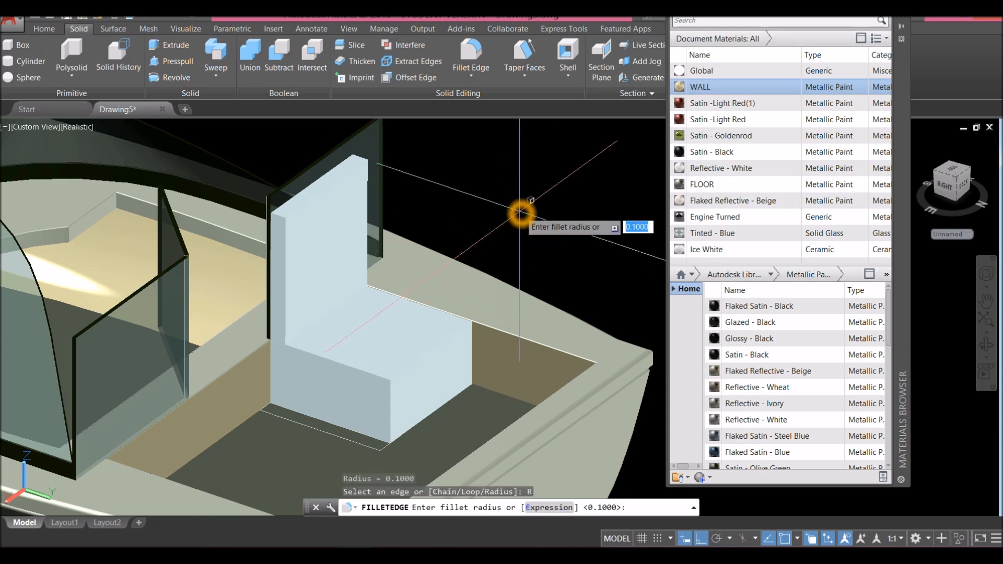
key(Return)
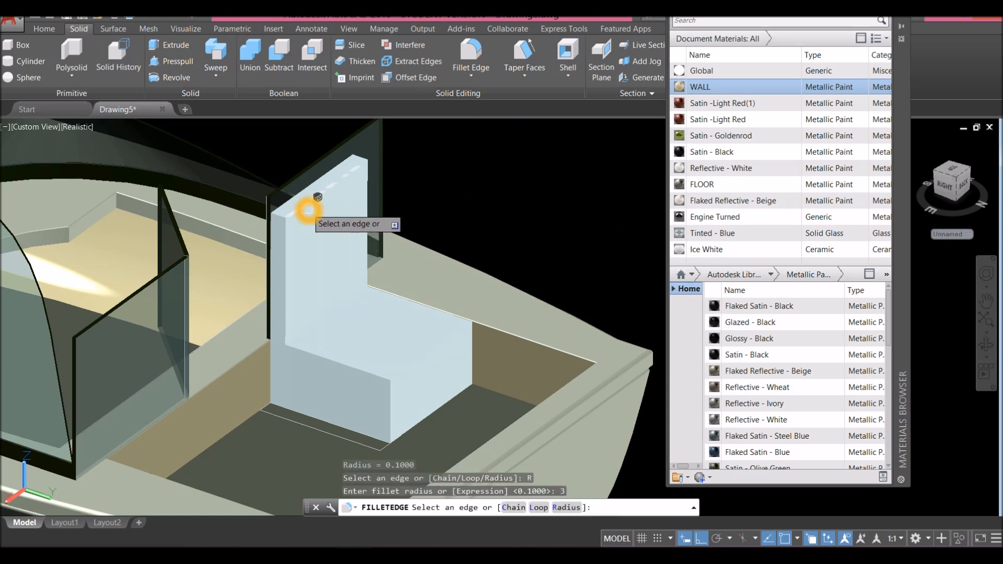
scroll(287, 213, up, 5)
scroll(287, 213, up, 2)
click(225, 238)
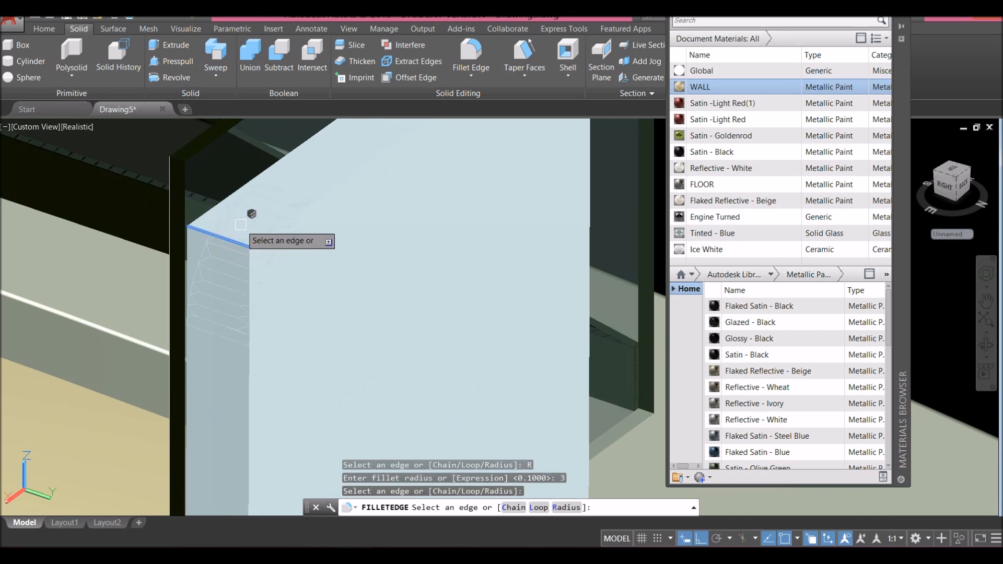
scroll(240, 224, down, 3)
click(362, 133)
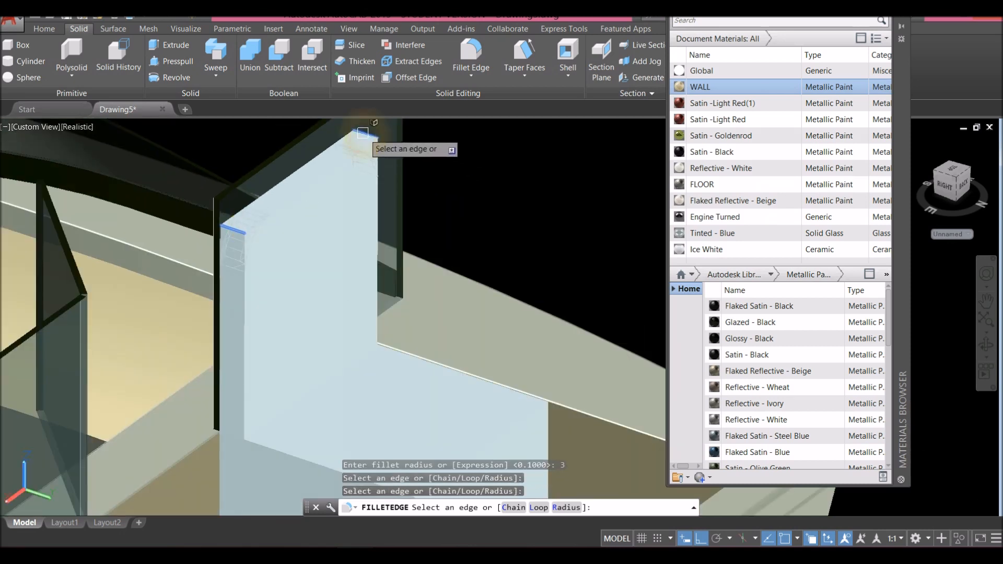
right_click(449, 142)
click(466, 148)
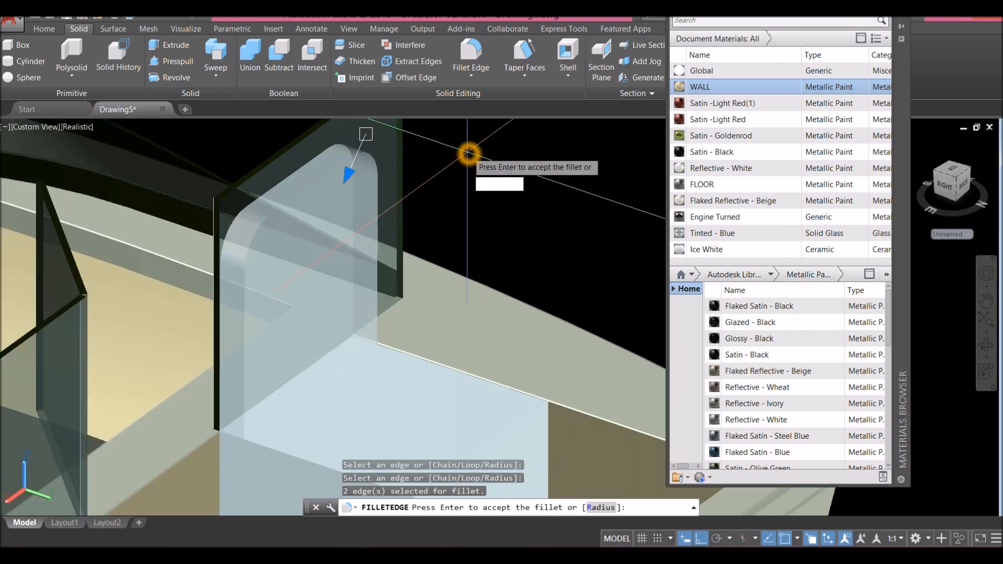
right_click(478, 156)
click(505, 165)
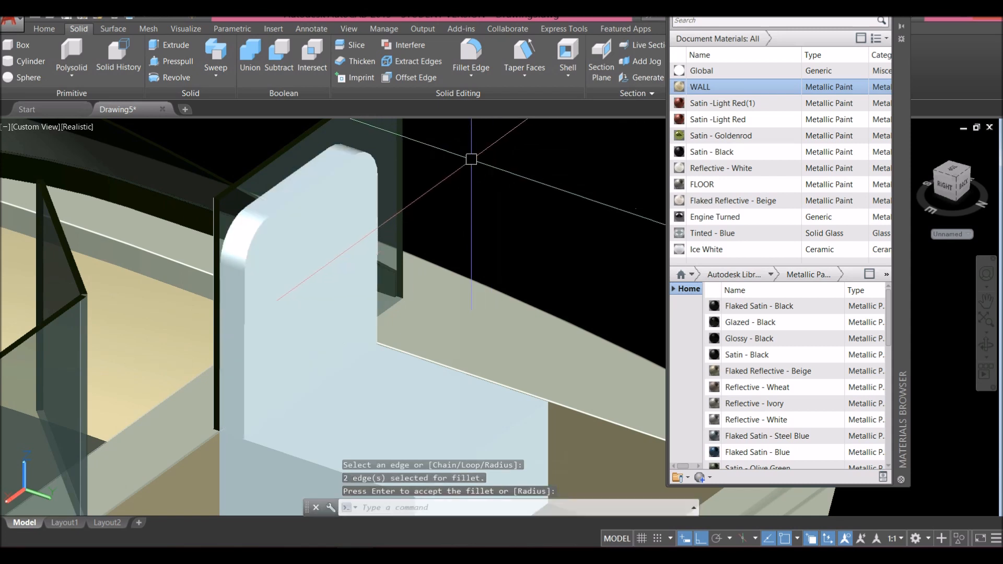
- Fillet the exposed top, side and bottom edges of the seat base box with a radius of 0.2
key(Return)
right_click(498, 178)
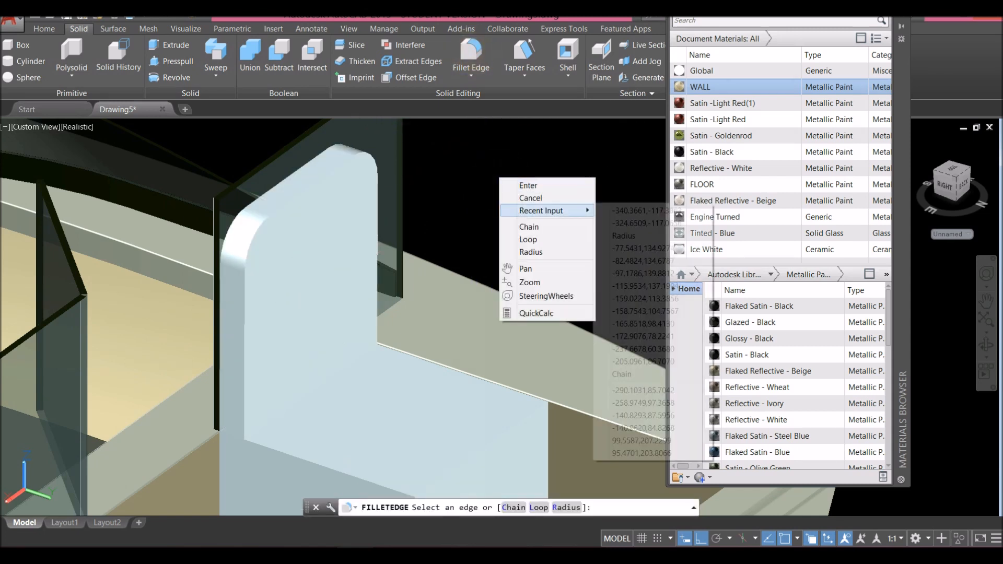
click(530, 251)
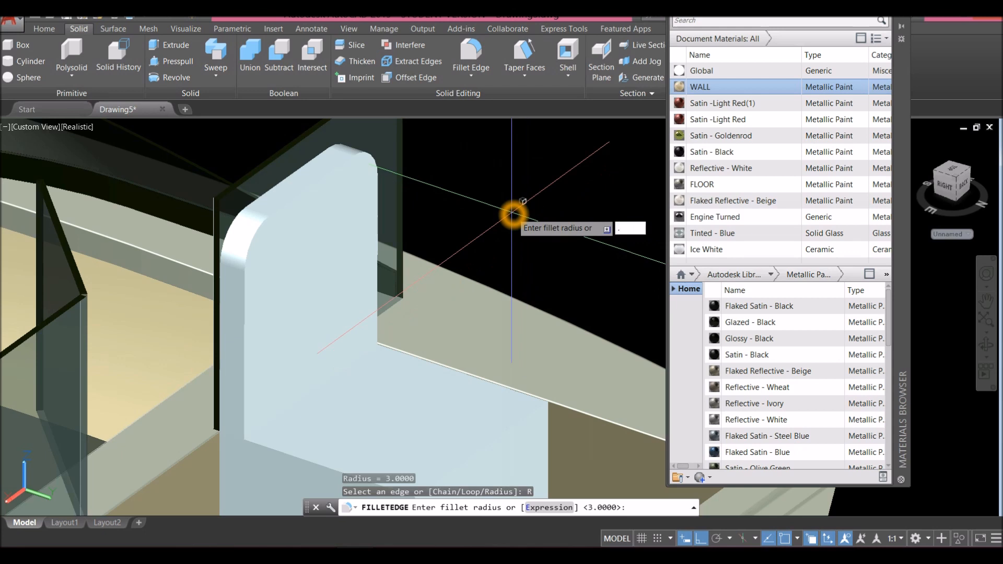
key(Return)
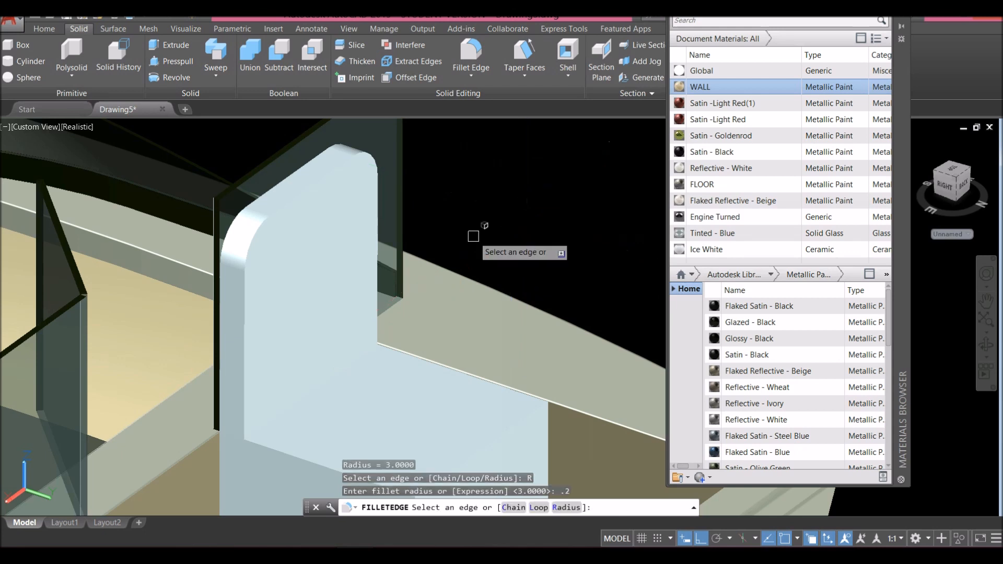
scroll(378, 264, down, 3)
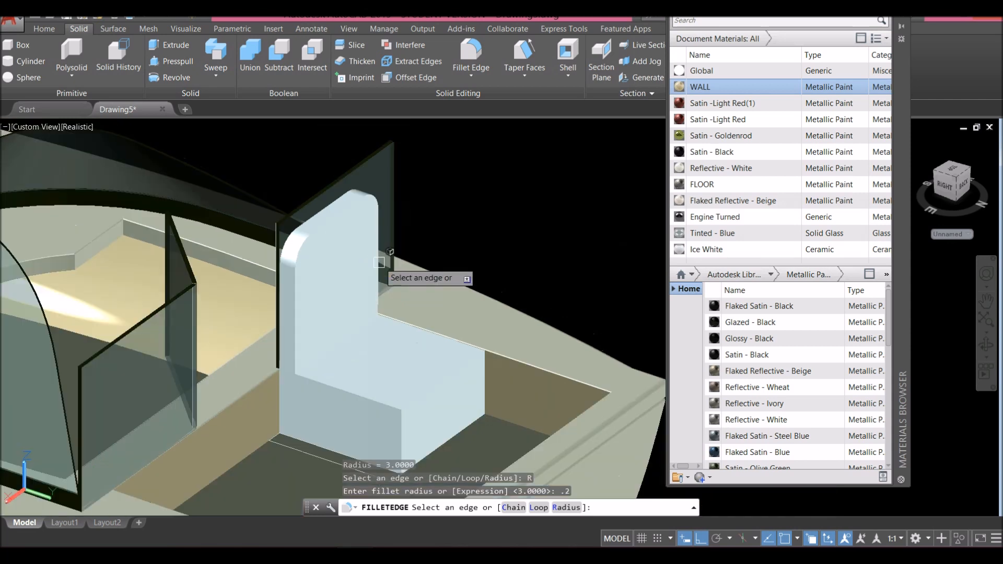
click(361, 404)
click(370, 399)
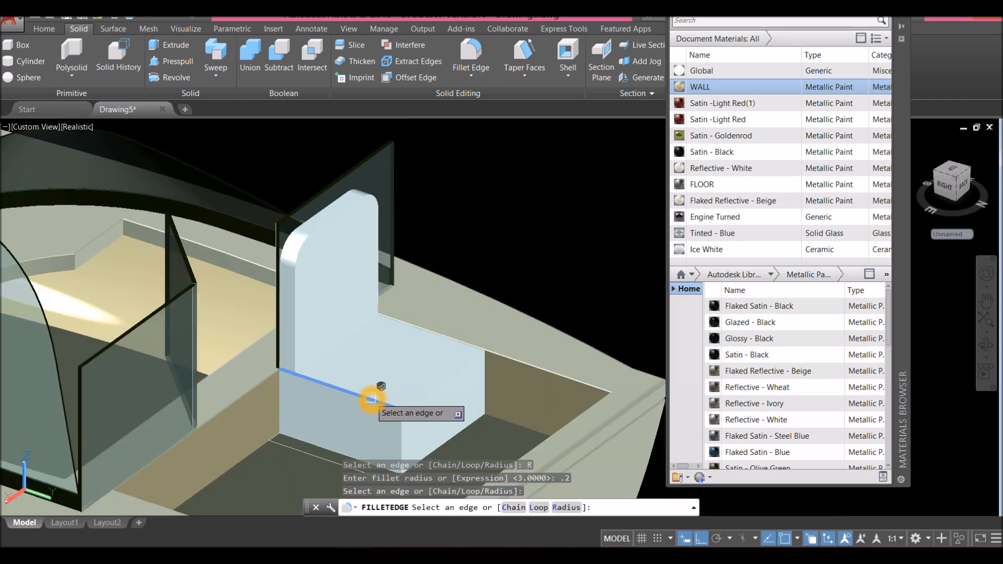
click(424, 399)
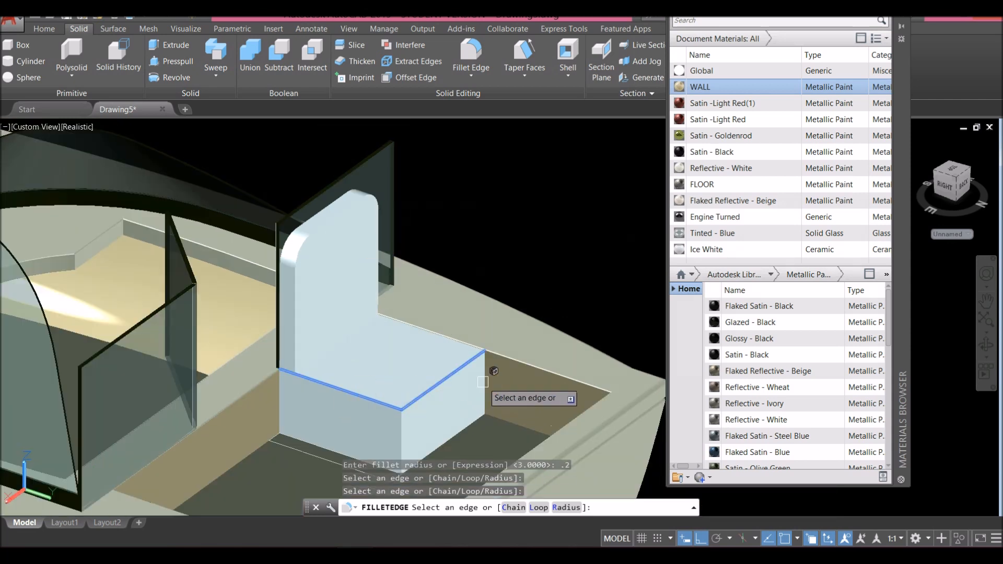
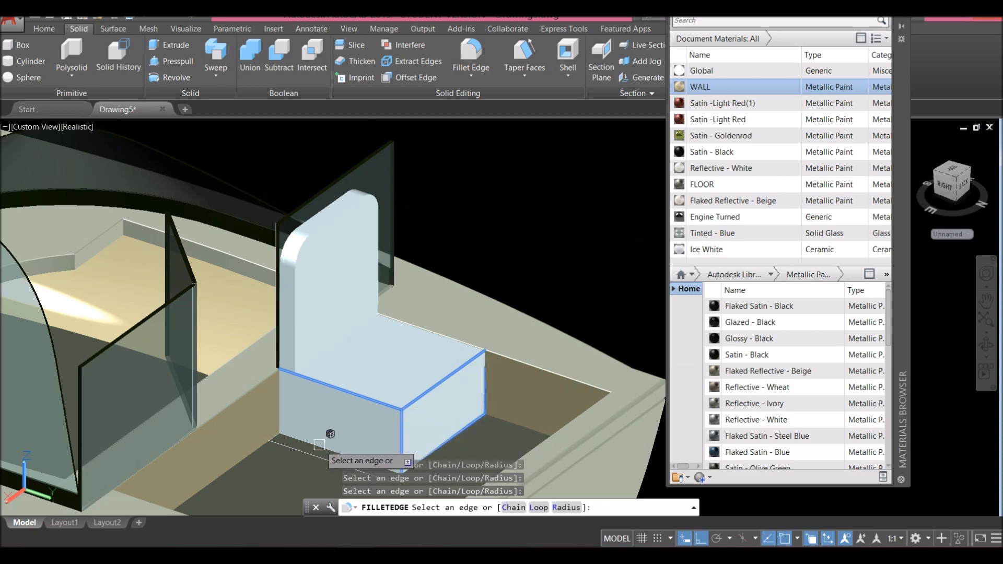
click(284, 400)
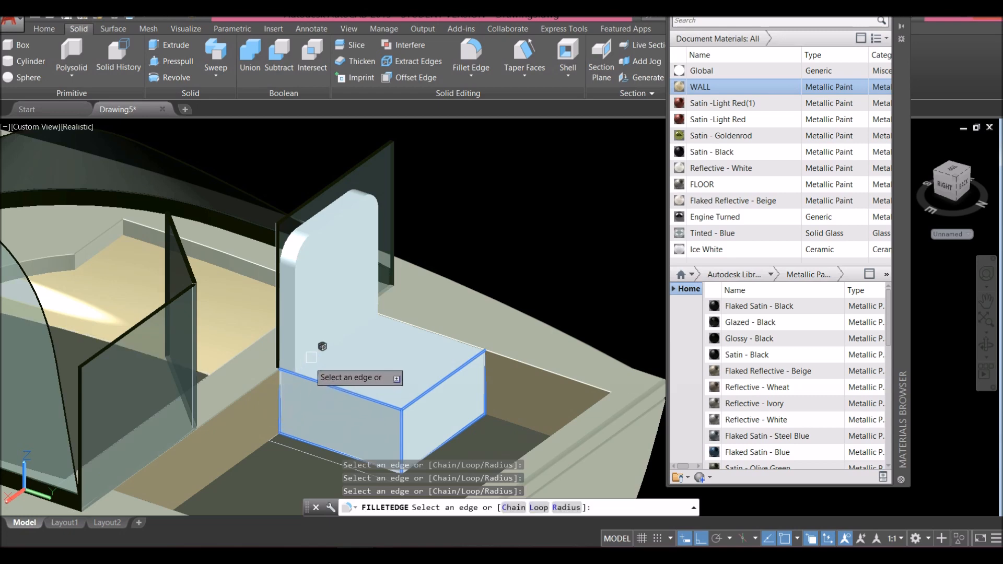
scroll(313, 355, up, 3)
right_click(330, 343)
click(347, 350)
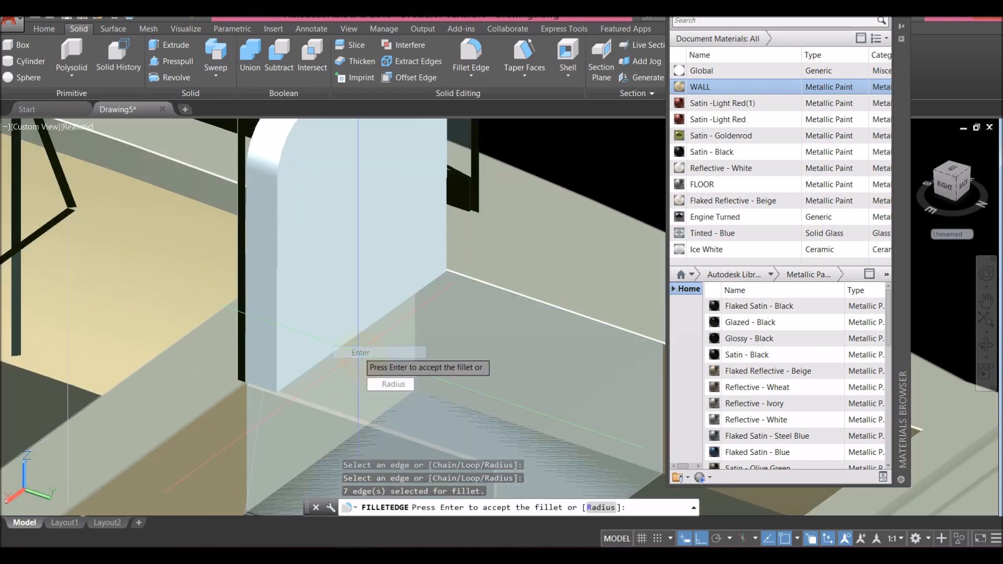
right_click(377, 363)
click(377, 365)
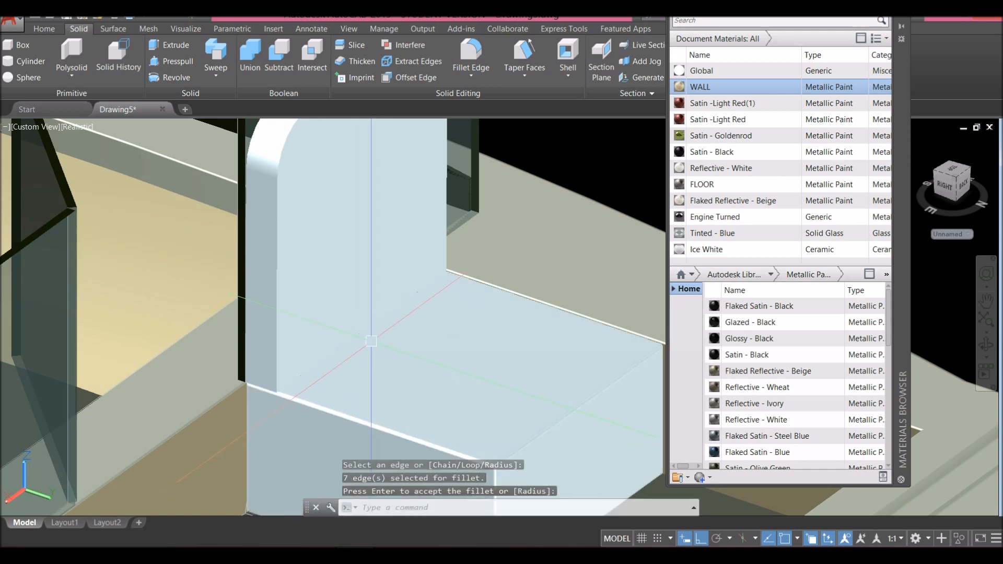
- Fillet the front and rear outline edge chains of the upright seat back, keeping the 0.2 radius
right_click(378, 325)
click(405, 331)
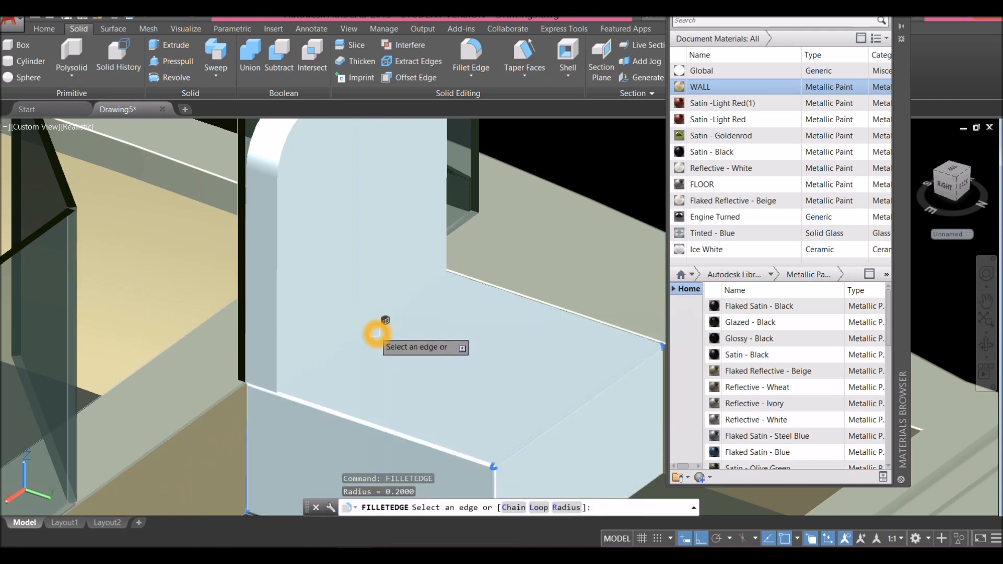
scroll(381, 326, down, 2)
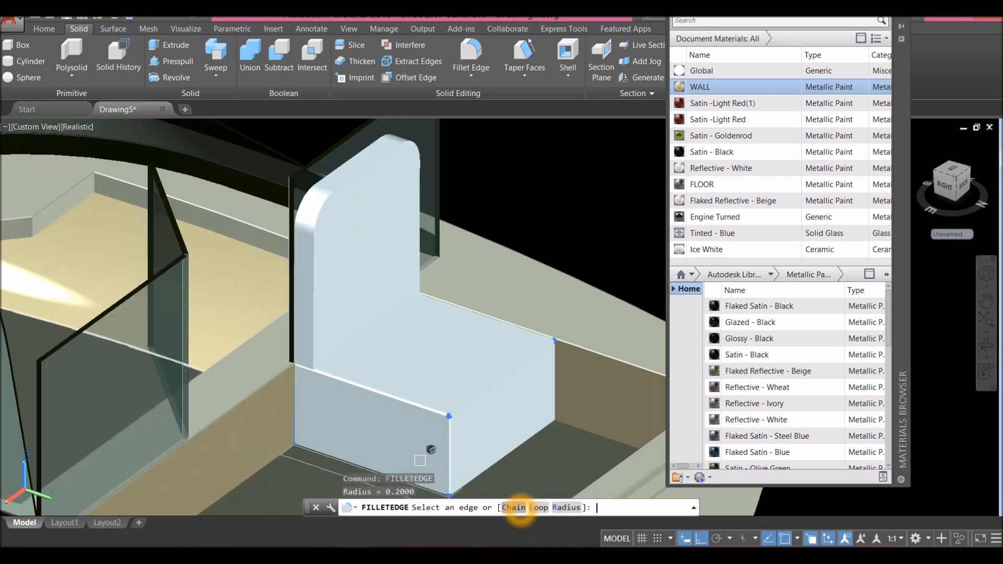
click(514, 507)
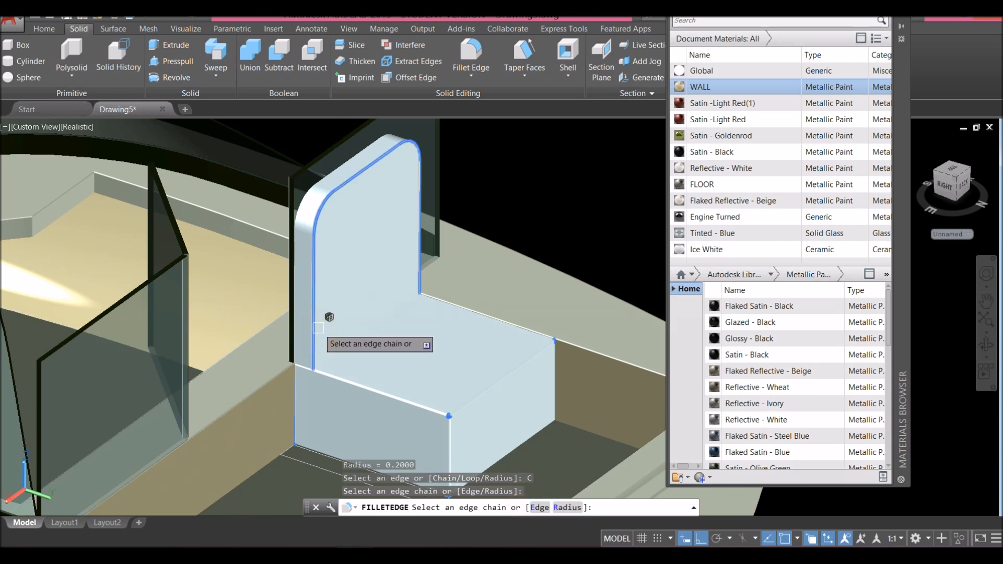
click(299, 231)
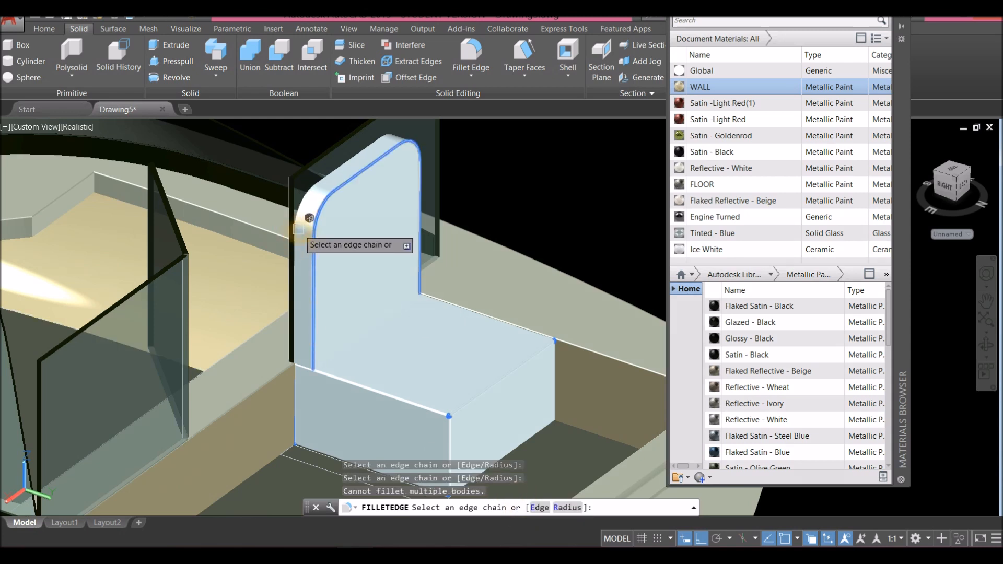
click(309, 191)
right_click(377, 208)
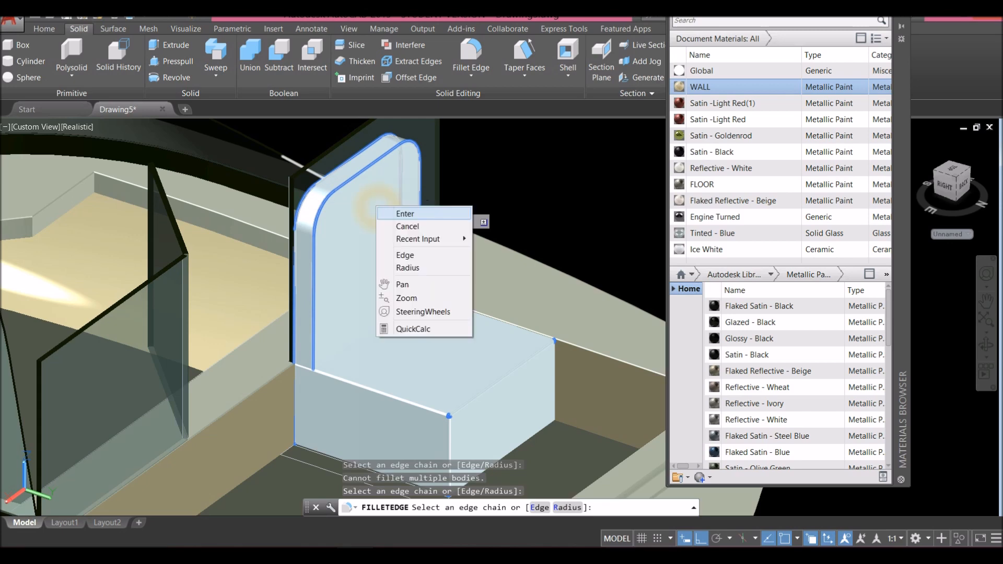
click(402, 214)
right_click(429, 219)
click(438, 227)
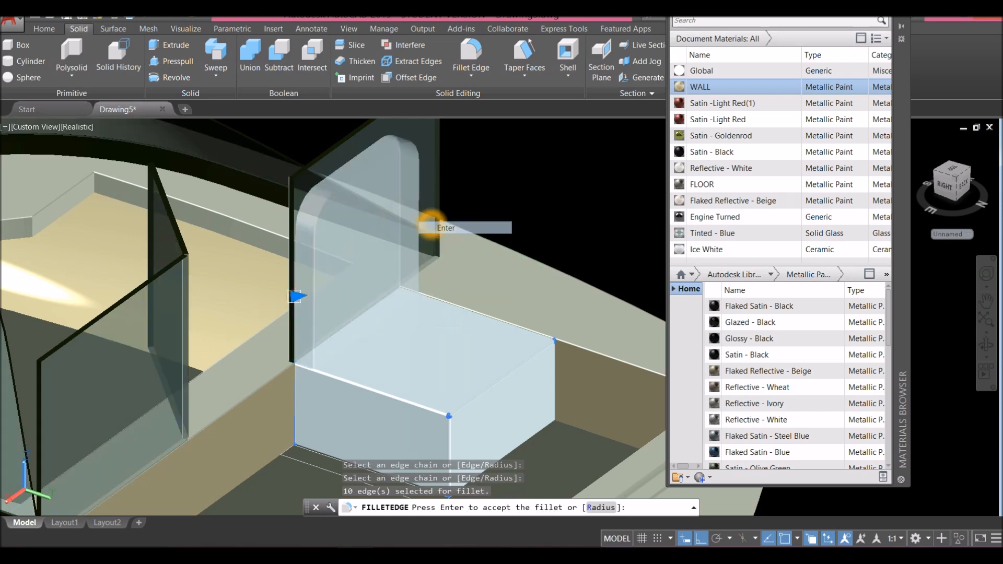
- Fillet the seat back's lower front edge, where it meets the top of the seat base, with the 0.2 radius
scroll(409, 233, down, 2)
scroll(387, 272, up, 3)
right_click(528, 153)
click(554, 162)
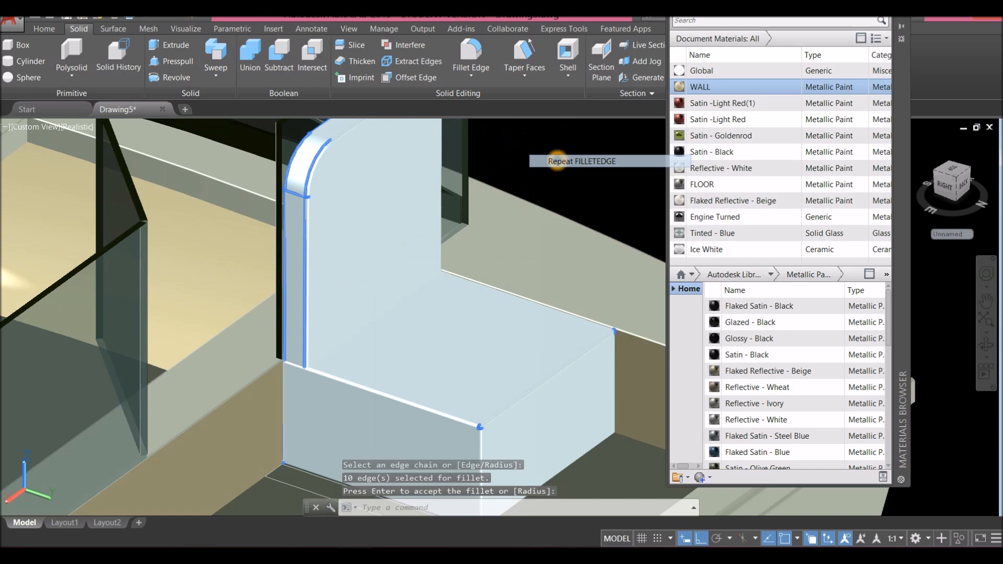
click(375, 315)
right_click(516, 185)
click(538, 191)
right_click(537, 194)
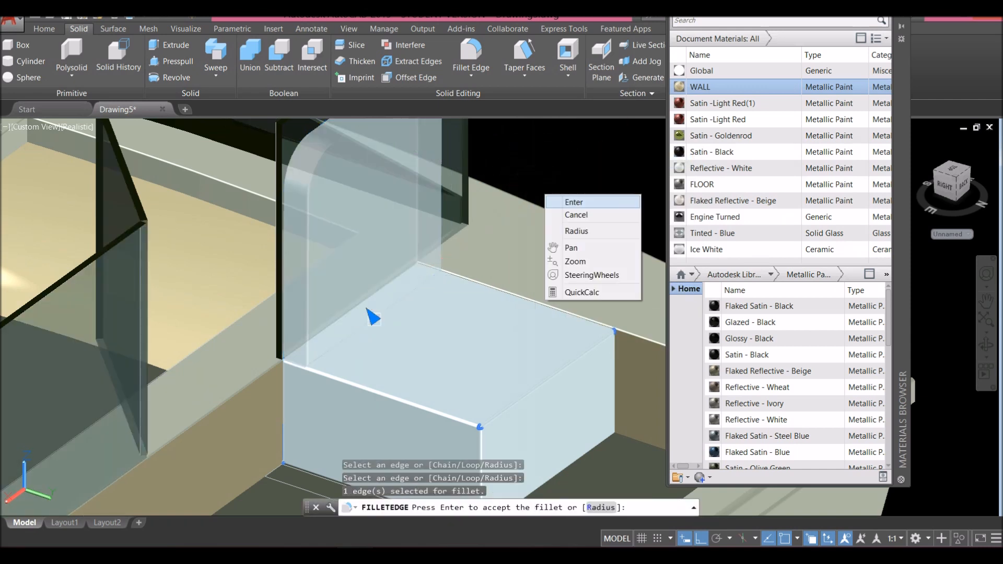
click(549, 201)
- Fillet the seat back's short lower side edge and its adjoining corner arc with the 0.2 radius
click(554, 172)
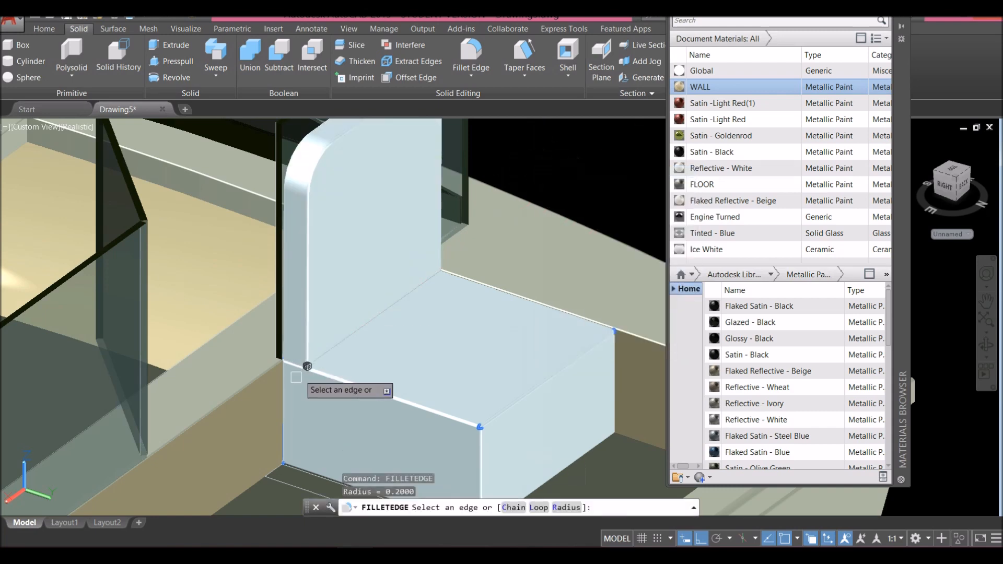
scroll(305, 379, up, 5)
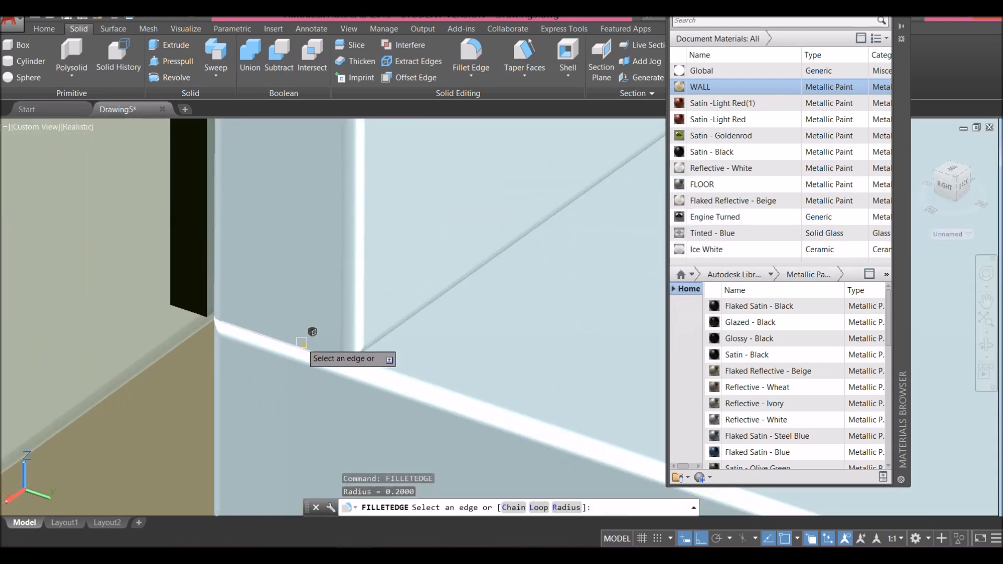
click(343, 360)
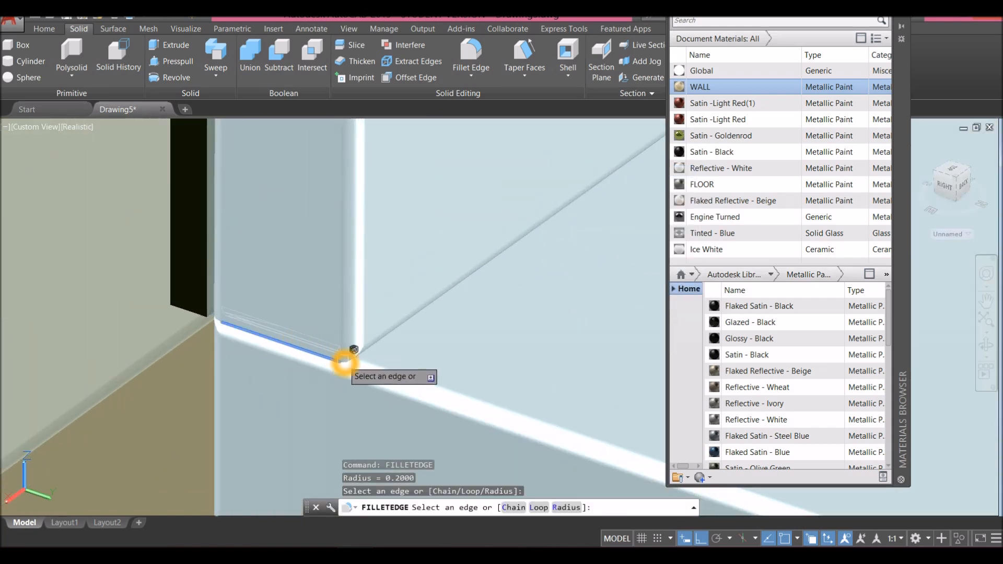
click(219, 320)
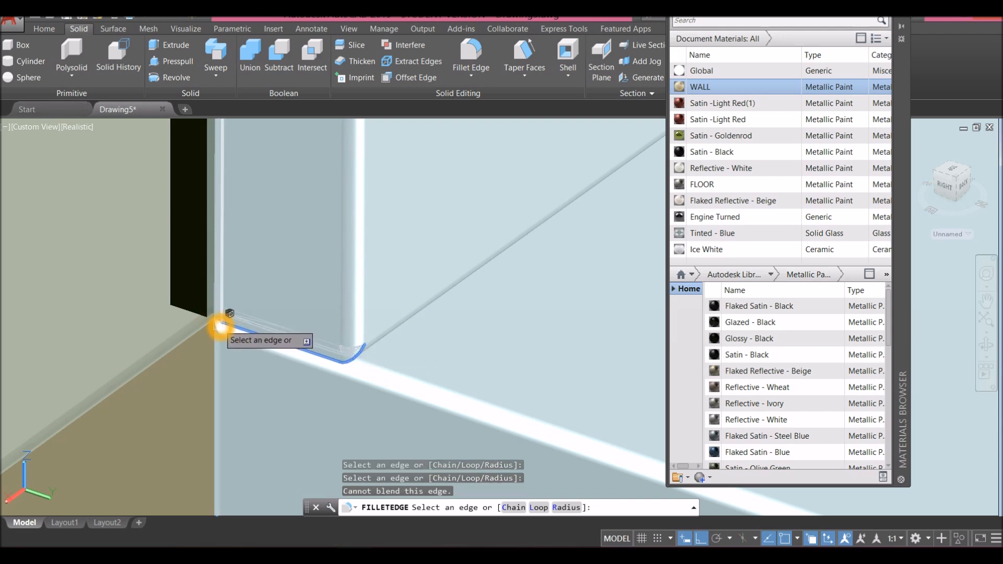
click(219, 331)
right_click(223, 337)
click(245, 346)
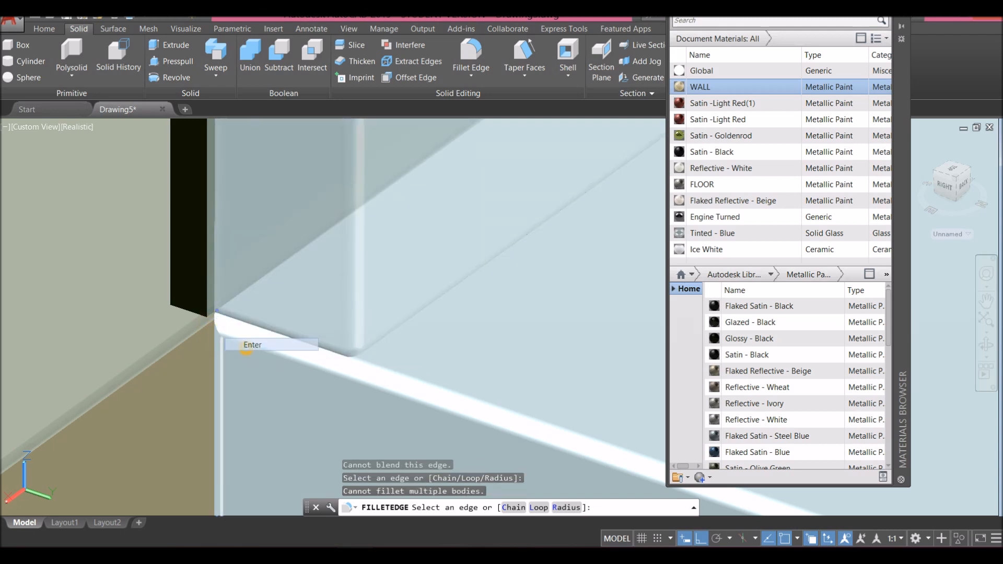
right_click(256, 345)
click(269, 351)
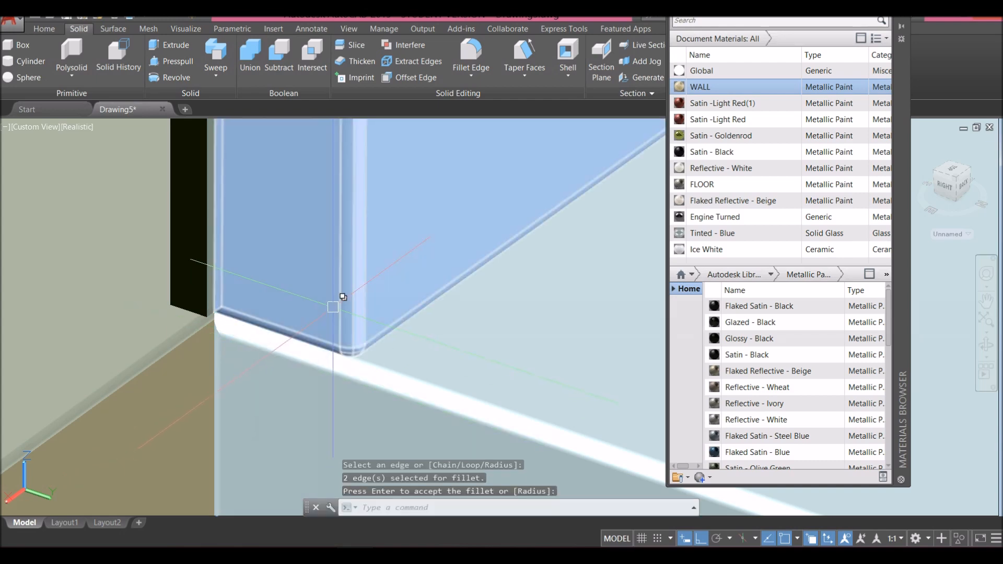
- Add the Linen - White material from the Autodesk Library's Fabric category to the document materials
scroll(332, 307, down, 10)
click(551, 236)
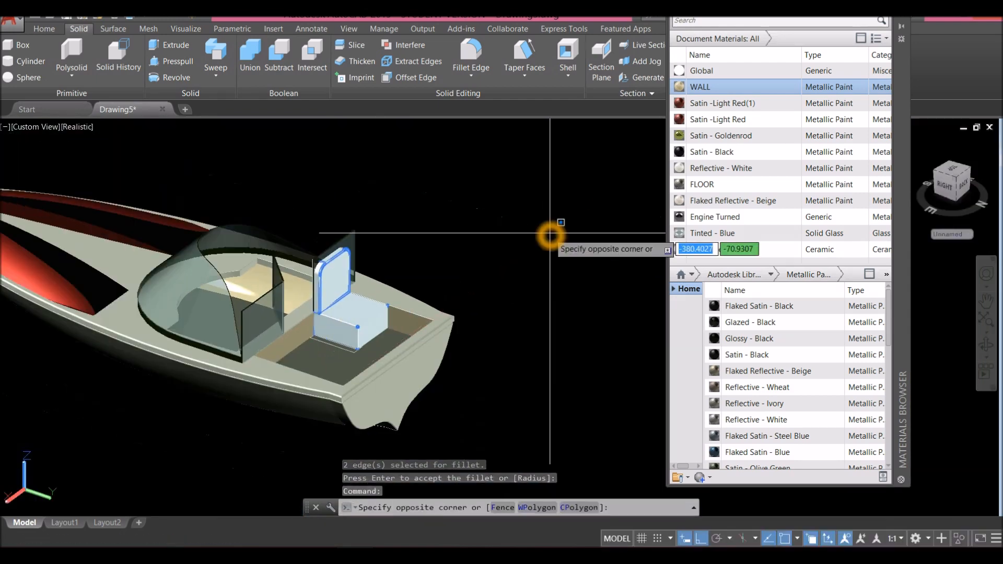
click(681, 298)
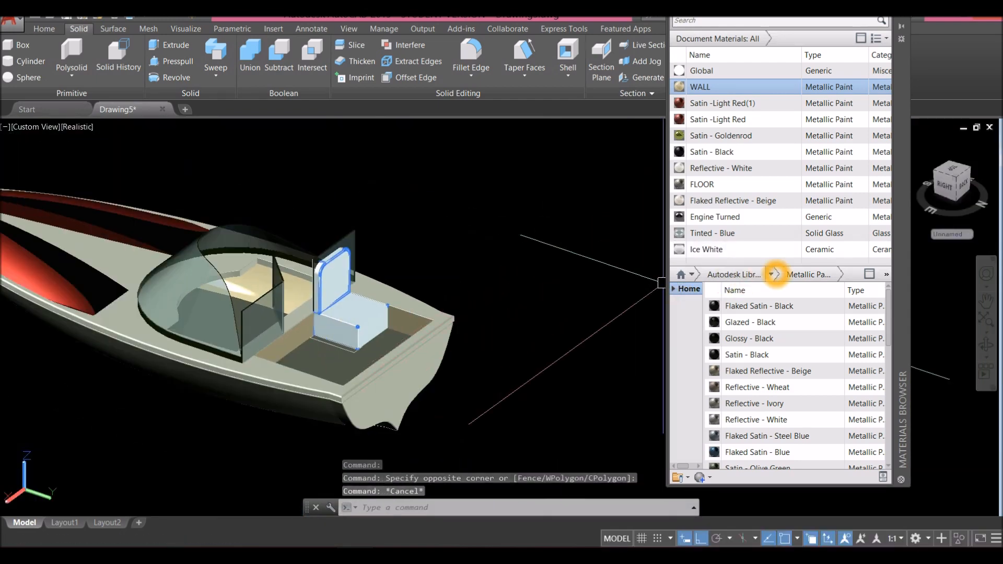
click(692, 274)
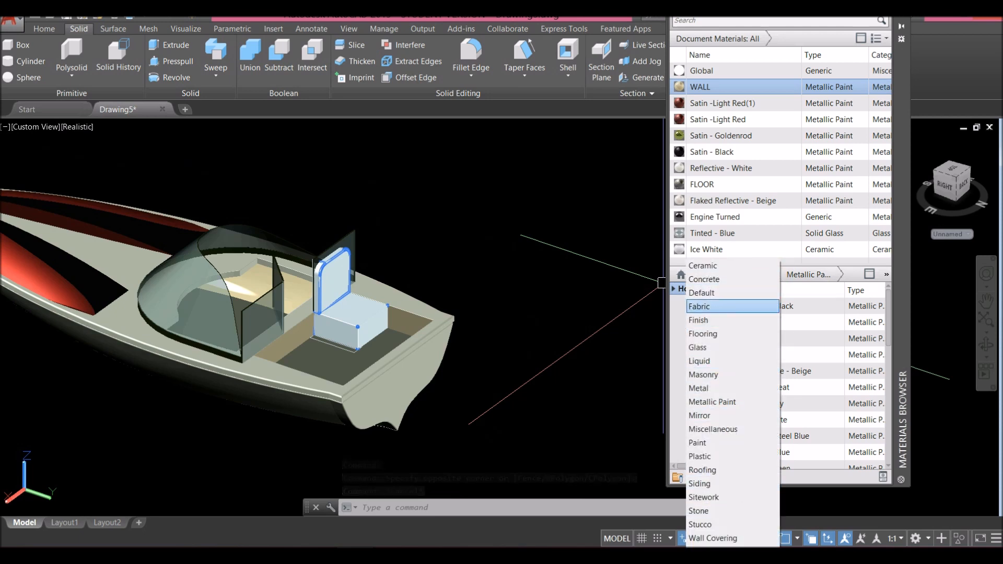
click(700, 306)
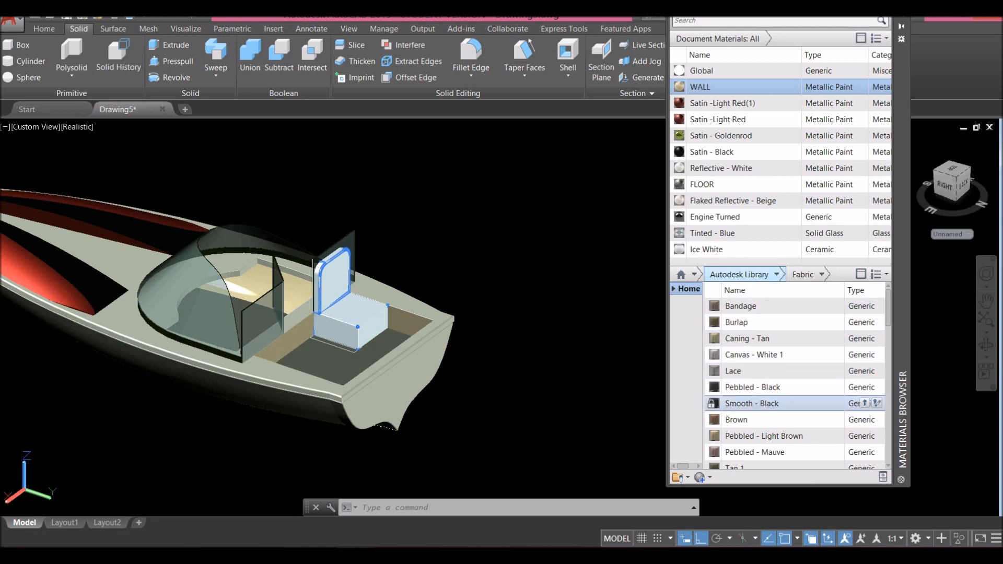
click(887, 315)
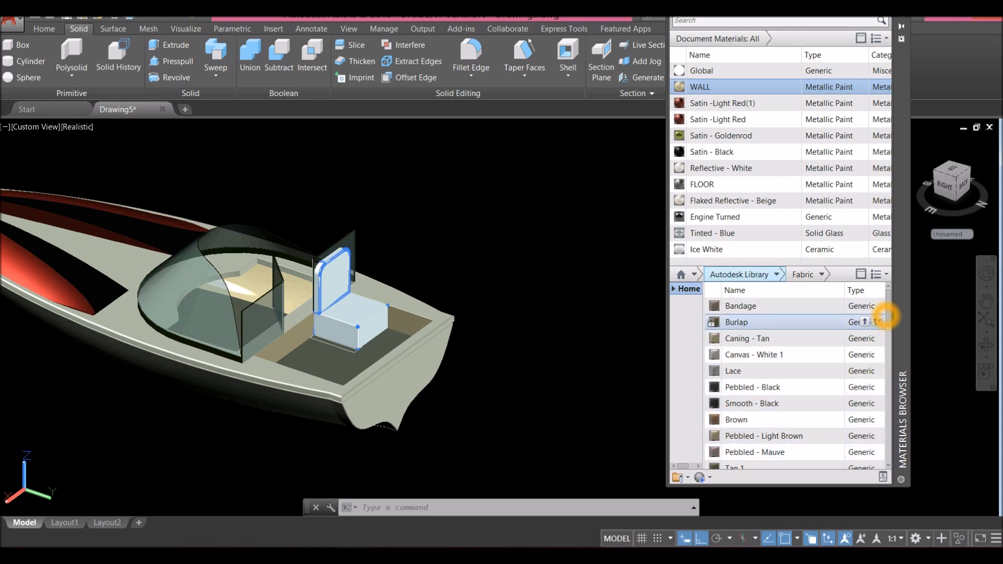
drag(889, 292, 893, 330)
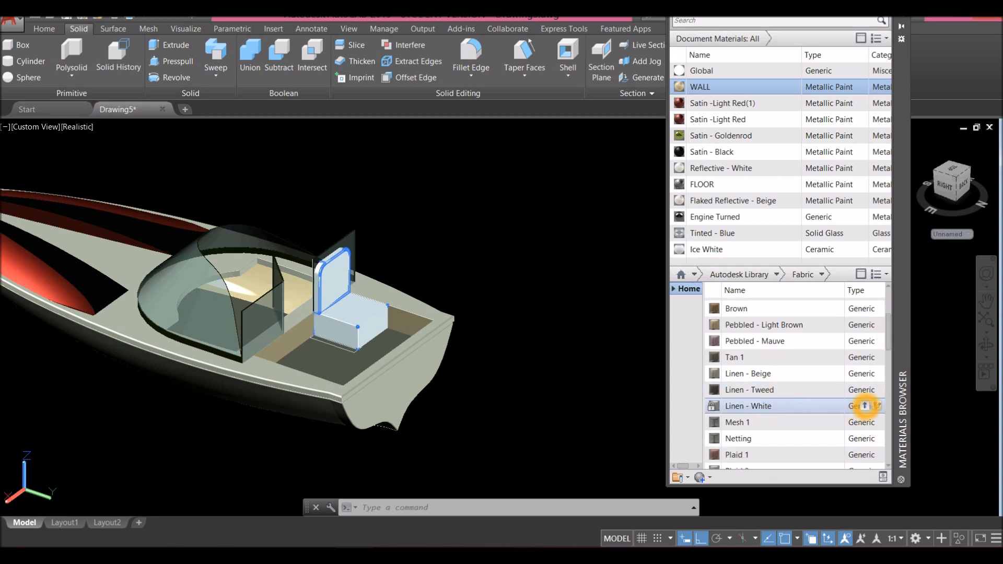
click(865, 406)
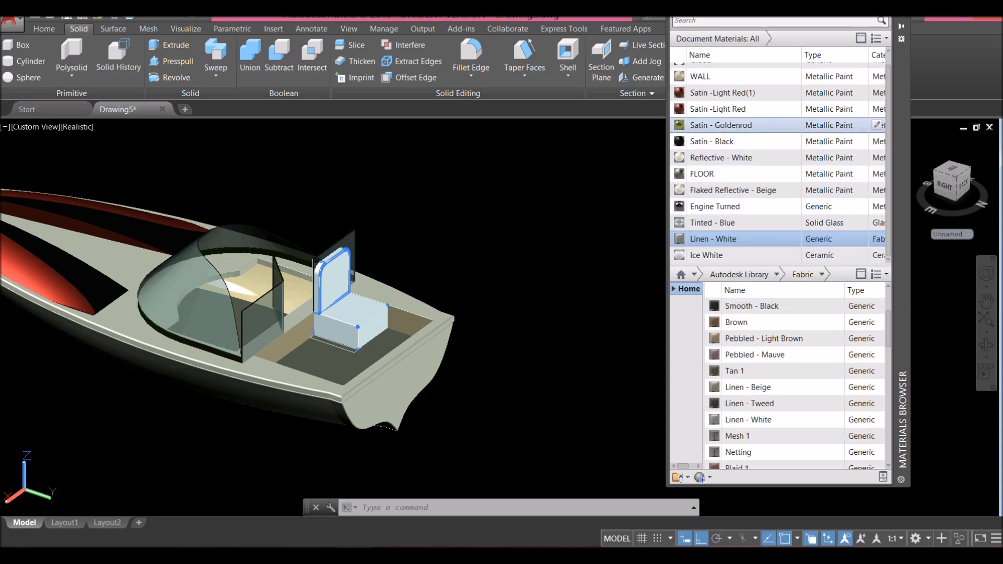
- Review the Linen - White material's appearance settings and assign the material to the seat base and seat back
click(877, 239)
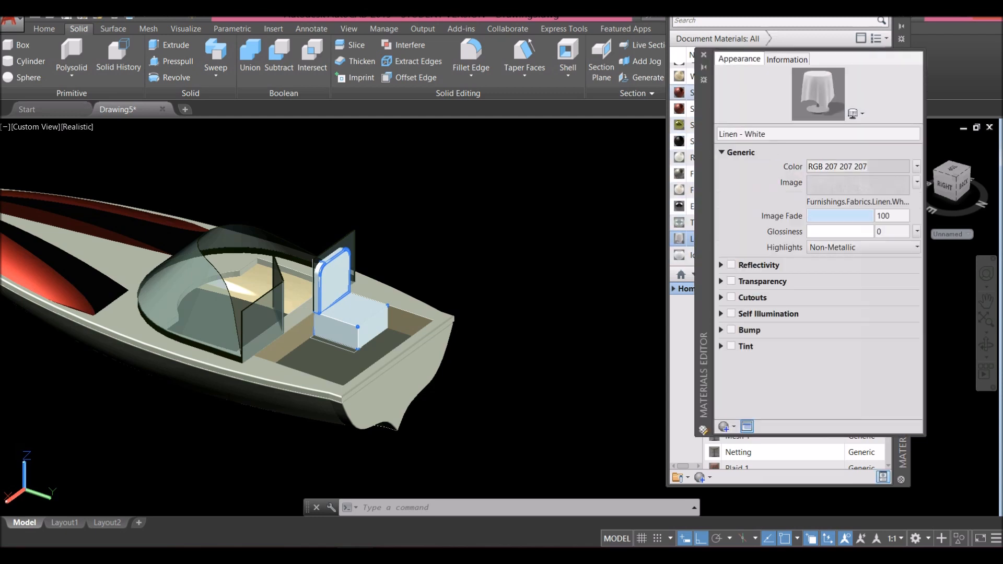
click(703, 55)
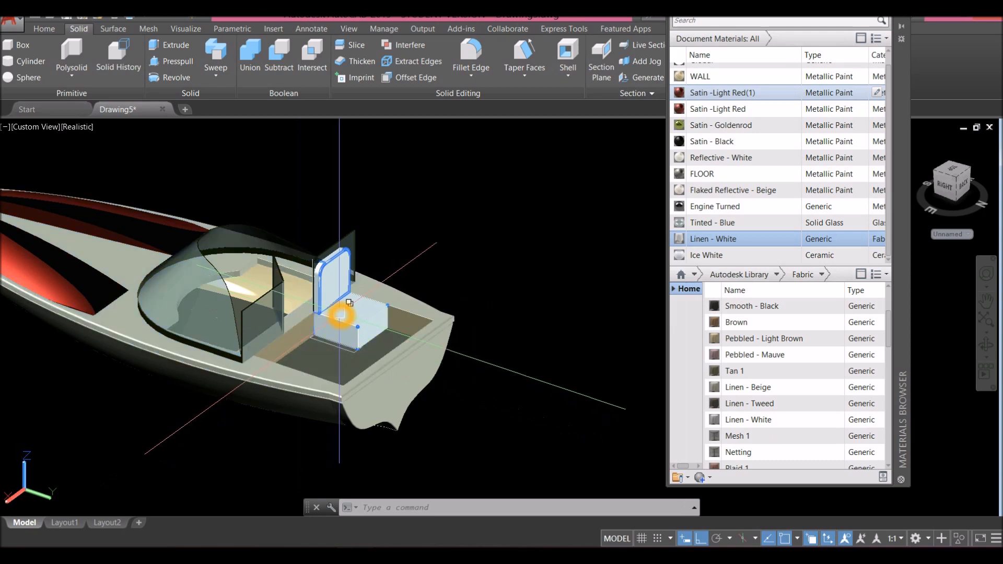
click(340, 315)
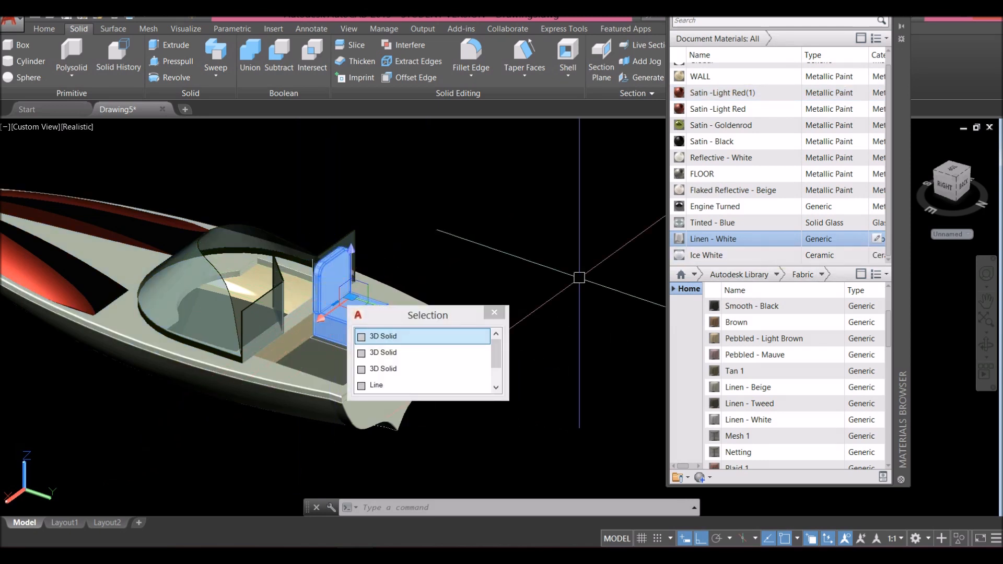
click(845, 239)
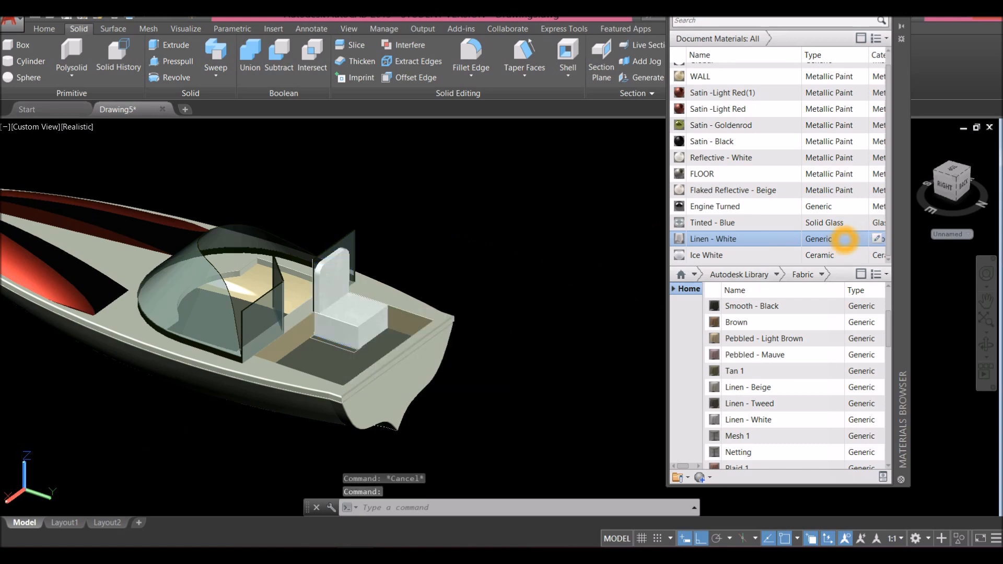
- Edit the document's Linen - White material, setting its glossiness to 8 and image fade to 76
click(878, 239)
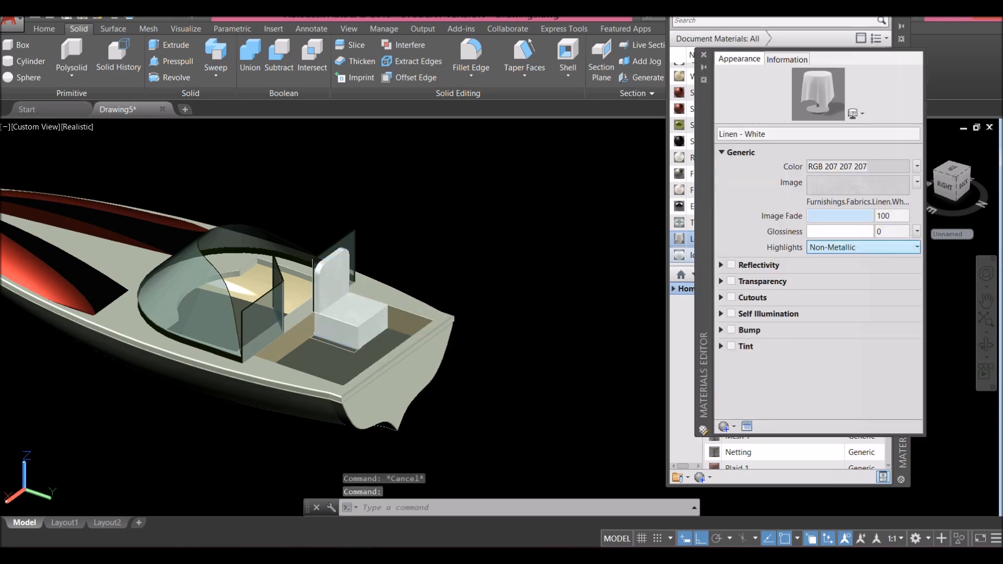
scroll(345, 300, up, 5)
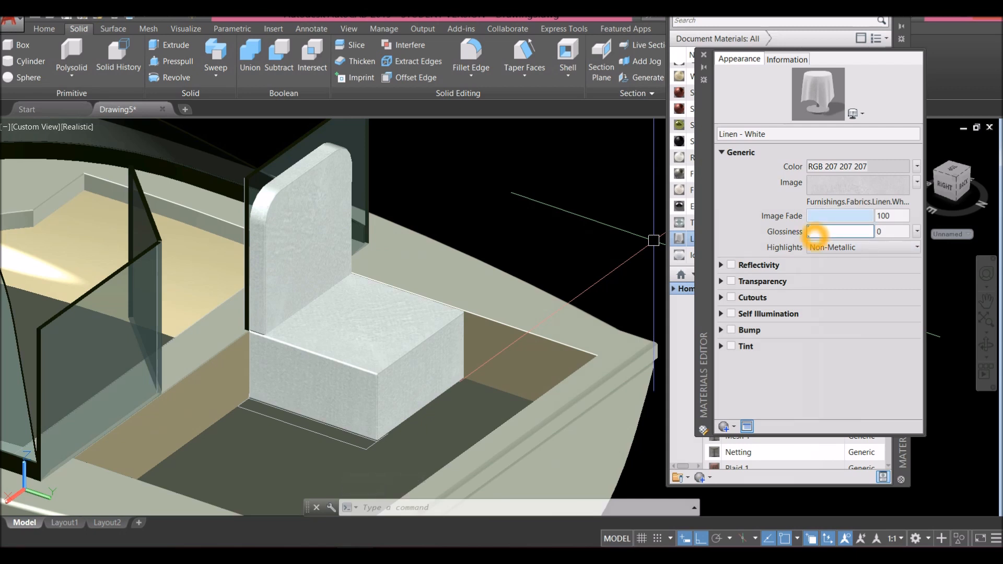
drag(811, 233, 817, 231)
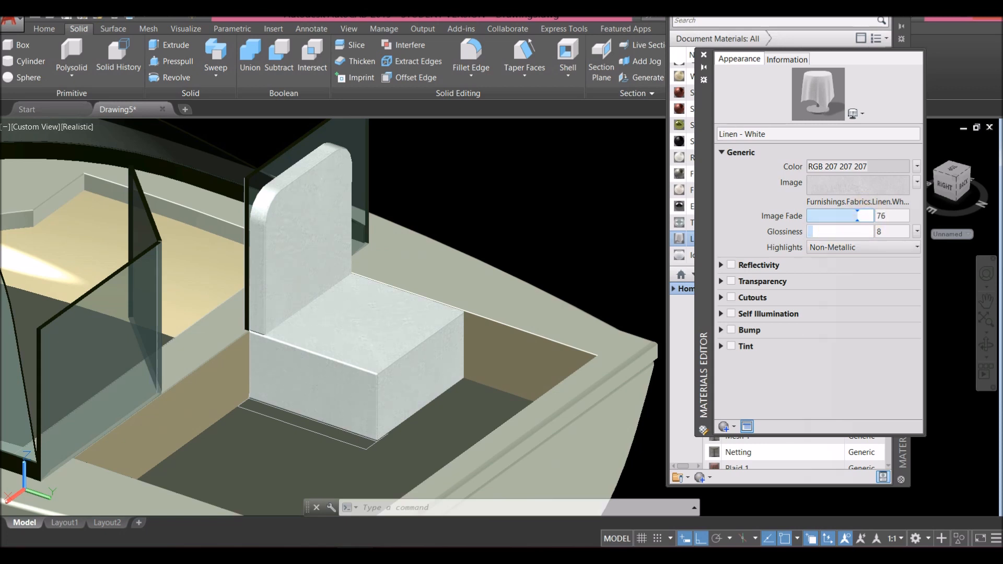
- Change the Linen - White material's color to the tan true color RGB 178,163,87
click(852, 166)
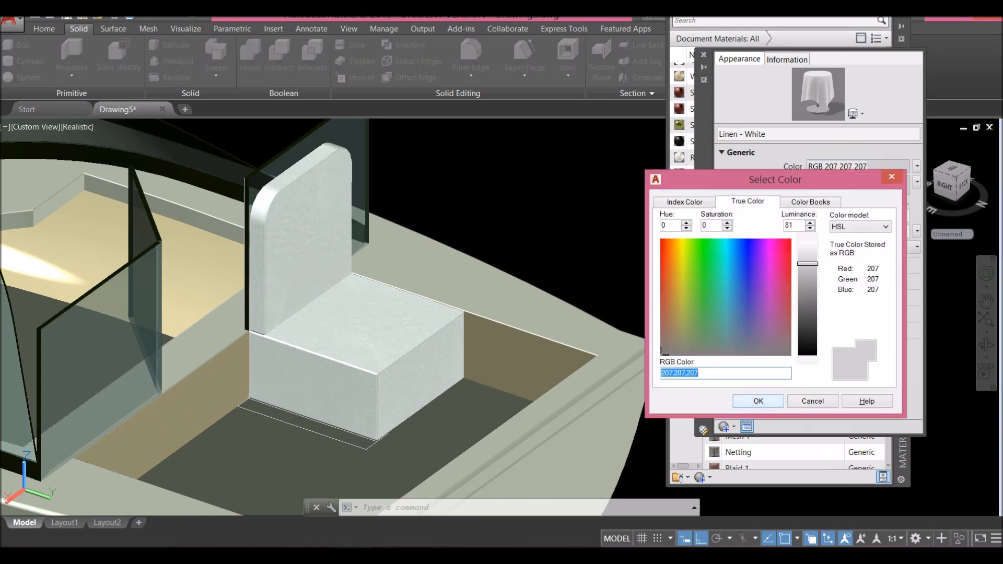
click(678, 311)
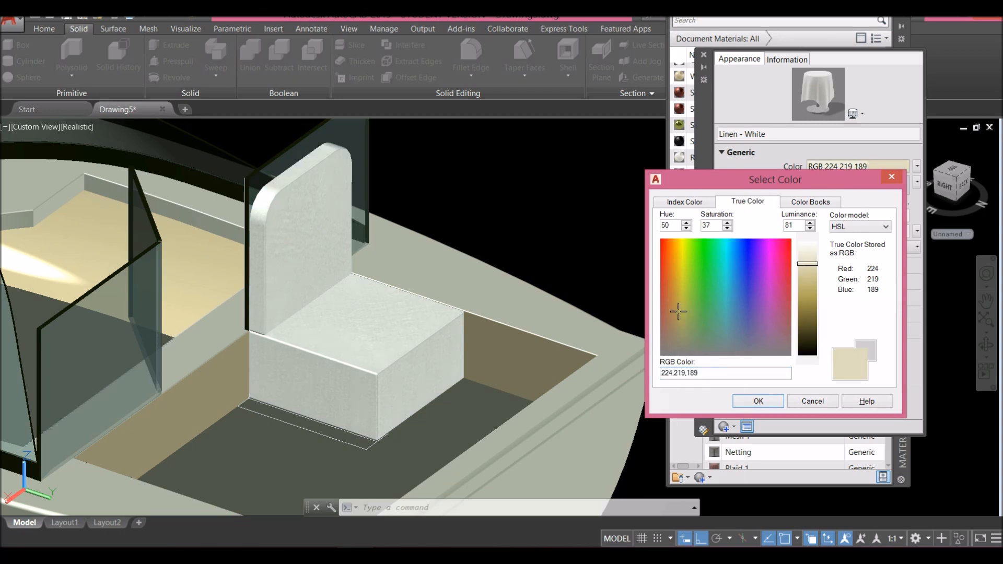
click(807, 295)
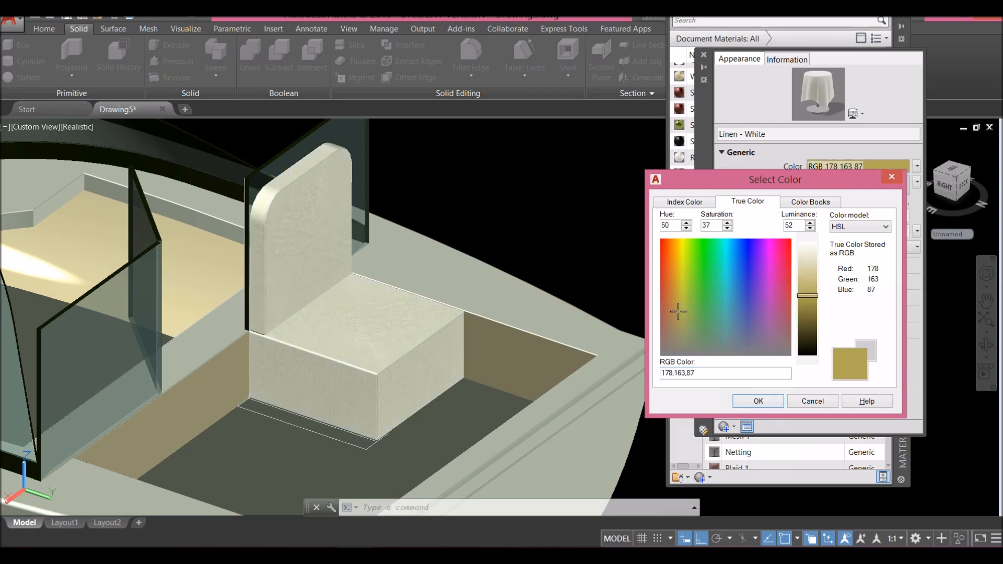
click(760, 401)
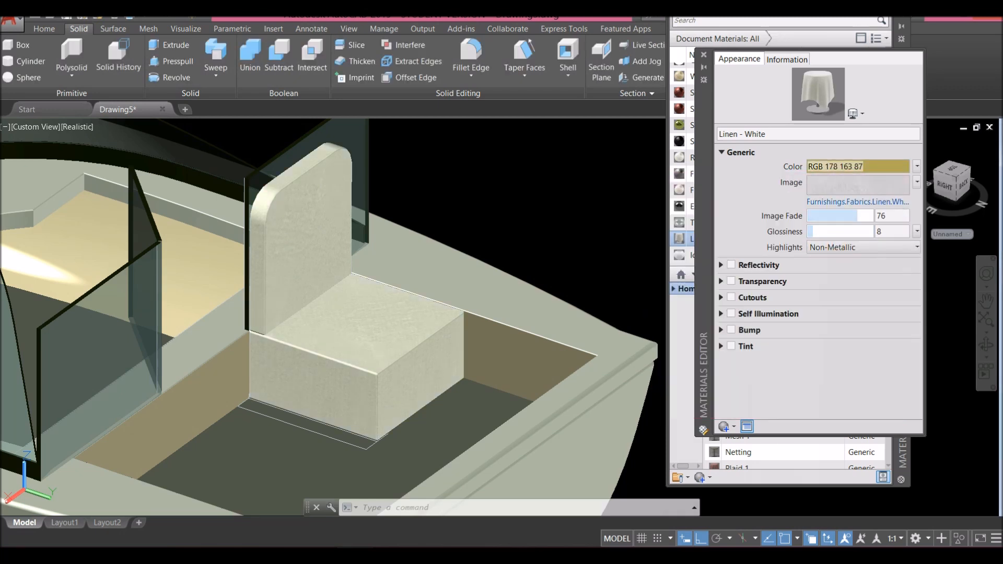
- Set the Linen - White material's image fade to 56 and glossiness to 21, and close its editor
drag(858, 215, 838, 217)
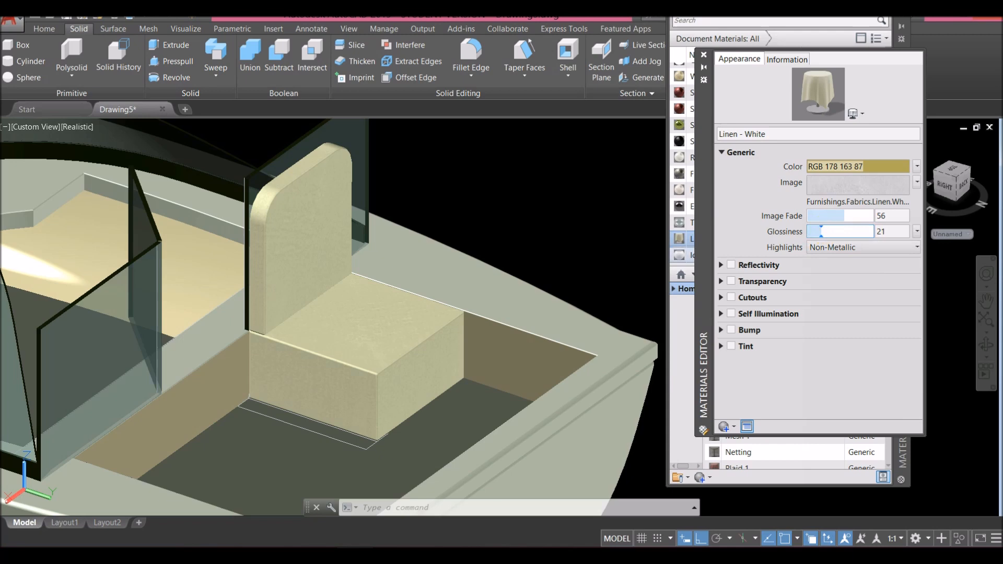
key(Escape)
scroll(539, 232, down, 5)
shift+middle_drag(540, 233, 561, 231)
click(704, 54)
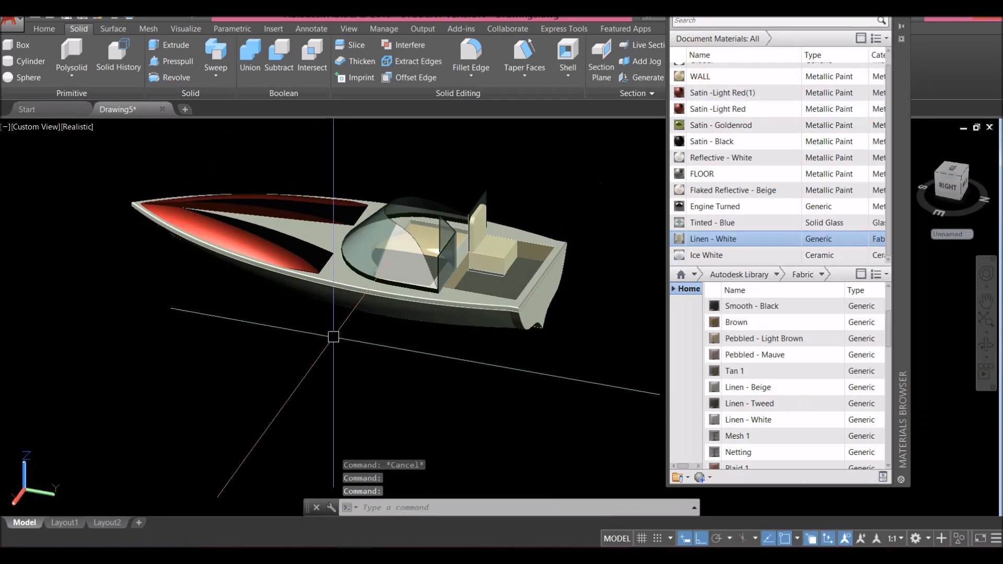
- In the Top view, mirror the seat base and seat back across the boat's lengthwise centreline, keeping the originals and leaving out the glass panel
click(35, 127)
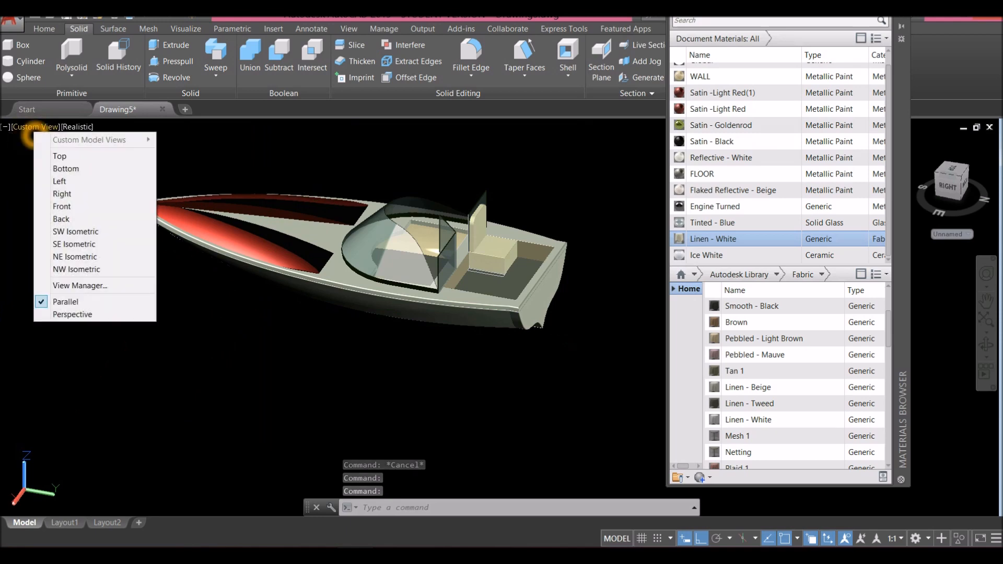
click(60, 156)
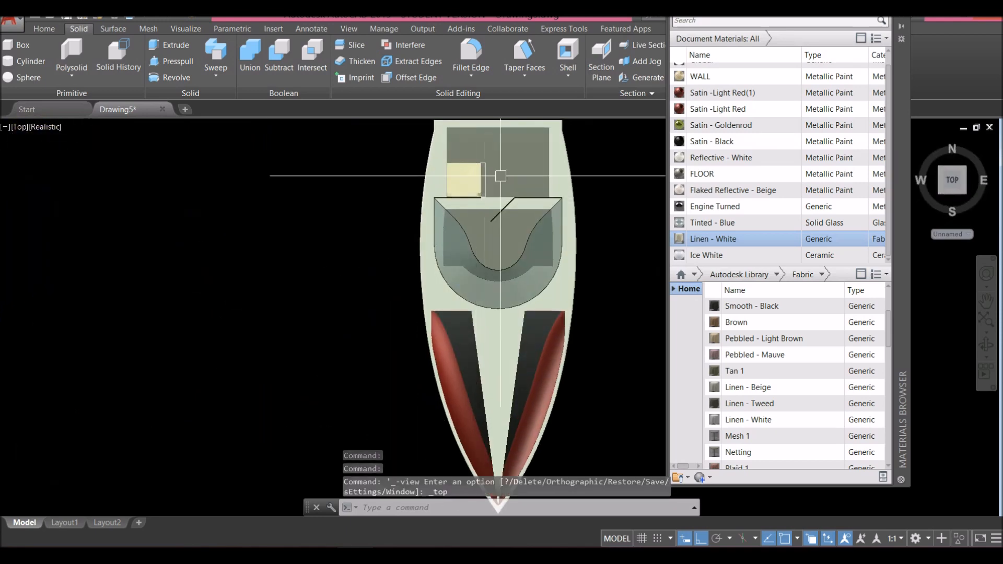
scroll(483, 199, up, 5)
middle_drag(483, 193, 412, 212)
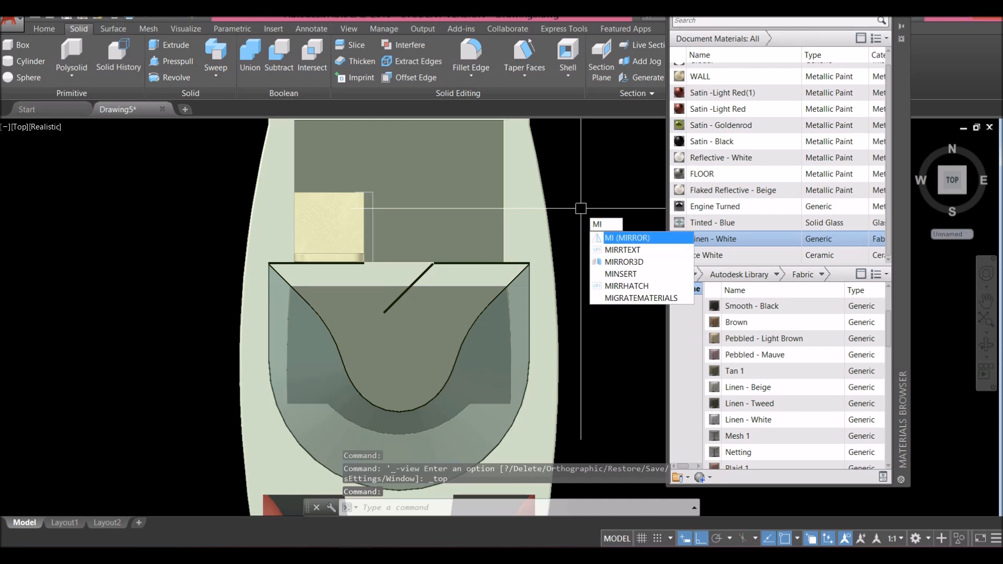
key(Return)
click(347, 226)
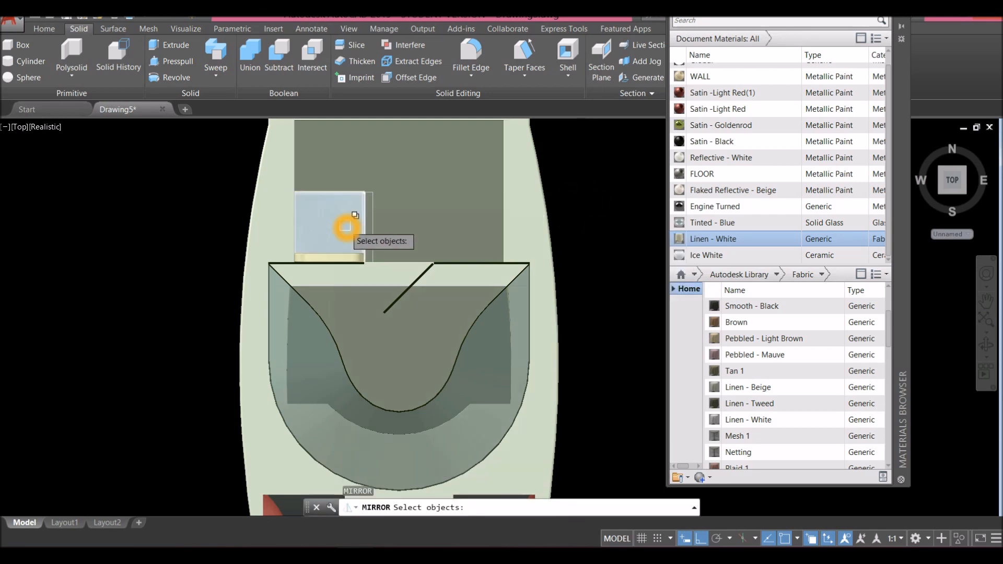
click(344, 262)
click(342, 259)
shift+click(282, 263)
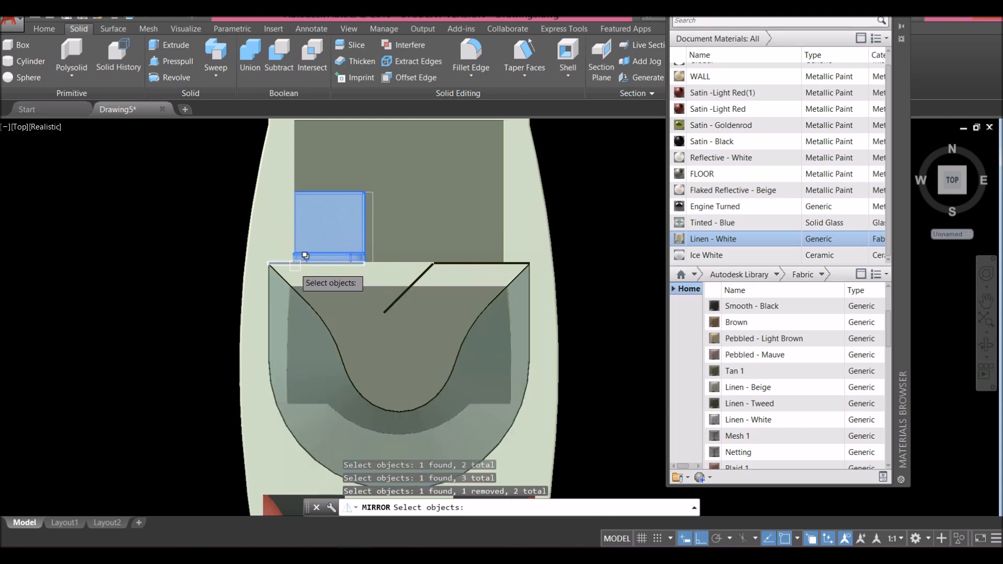
scroll(305, 256, up, 4)
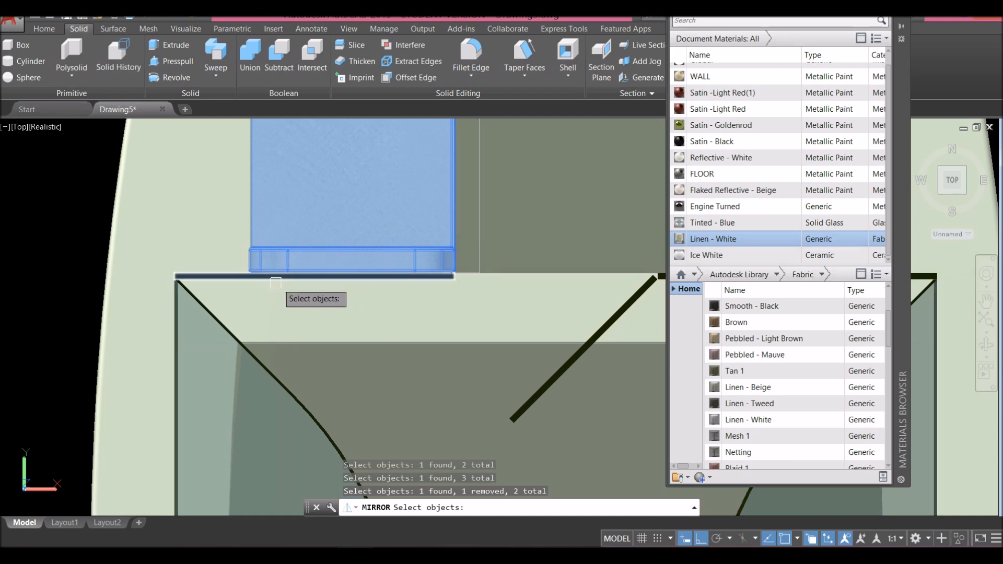
scroll(255, 269, down, 4)
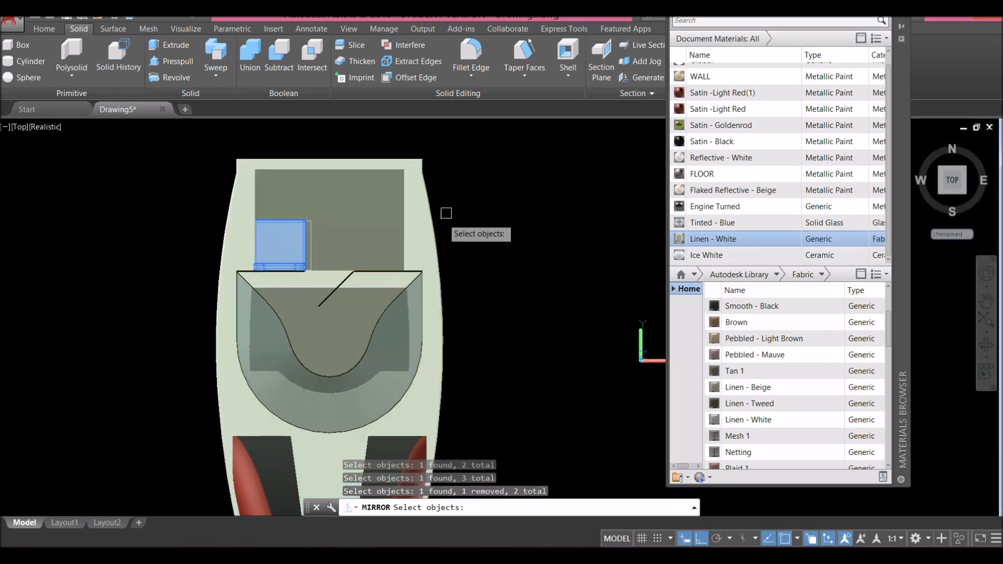
key(Return)
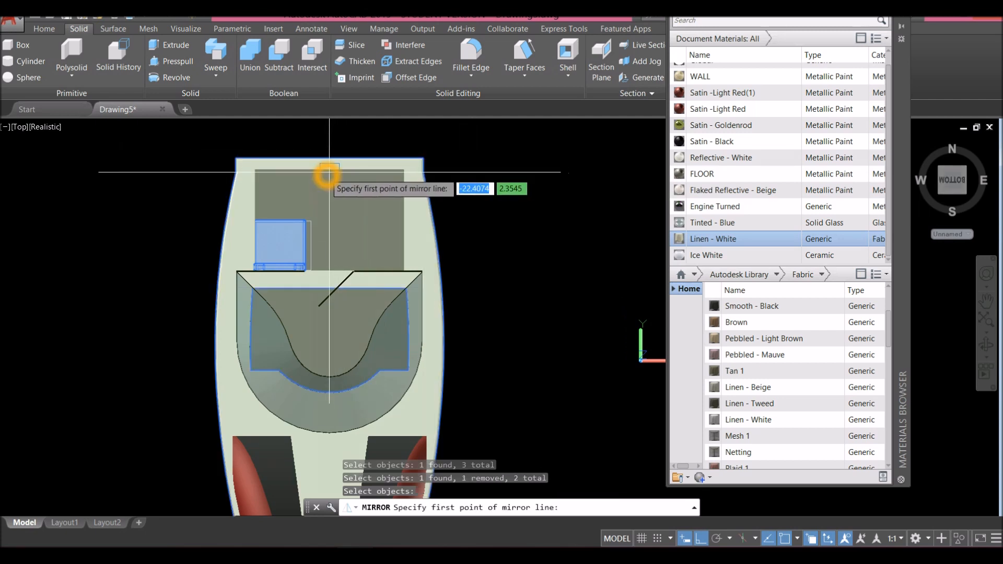
middle_drag(336, 271, 381, 357)
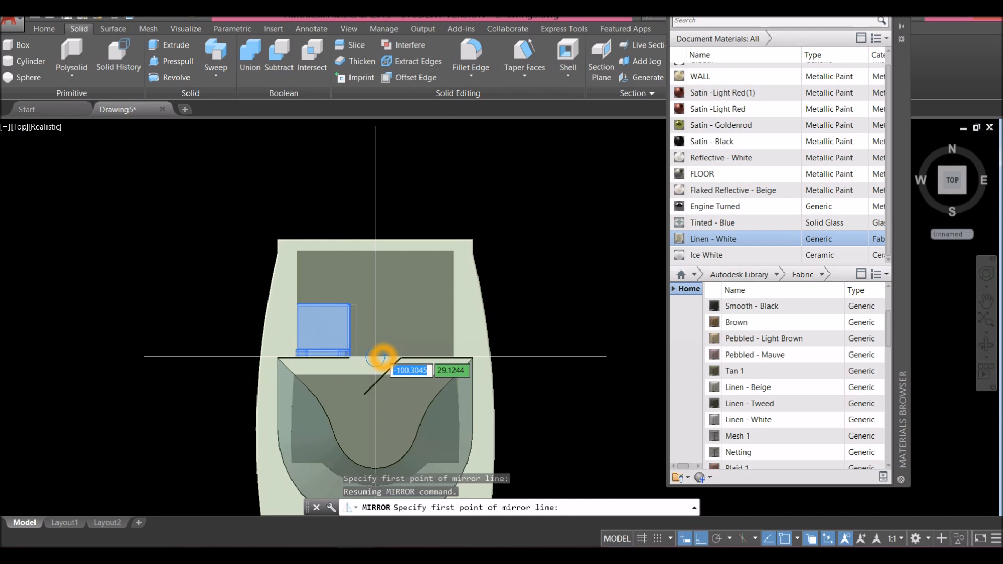
click(374, 357)
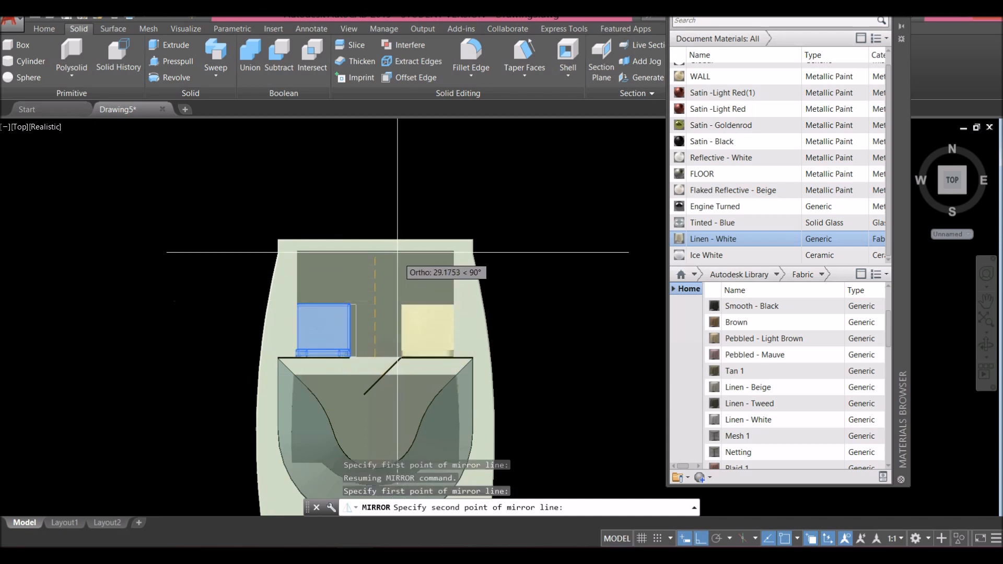
click(384, 168)
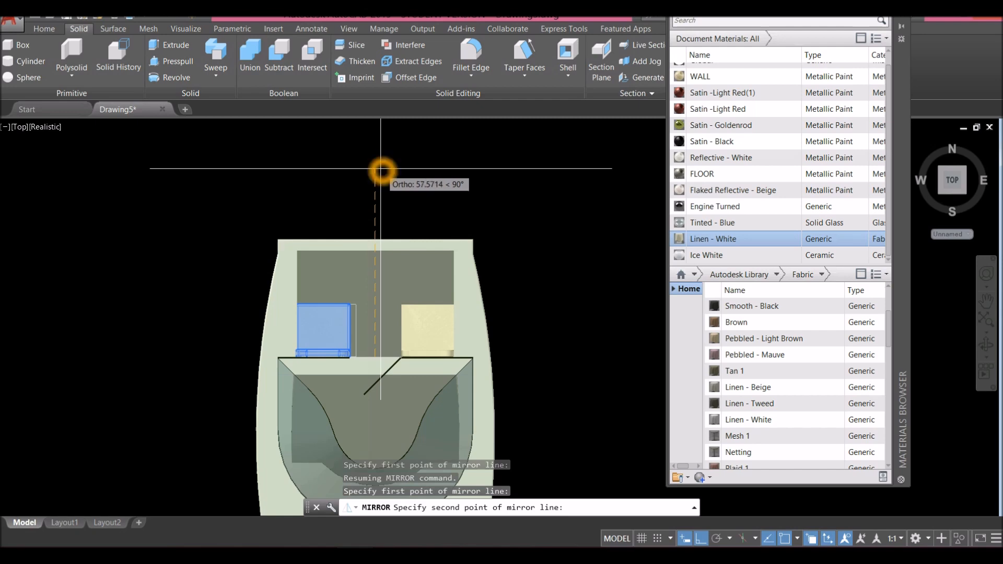
click(409, 215)
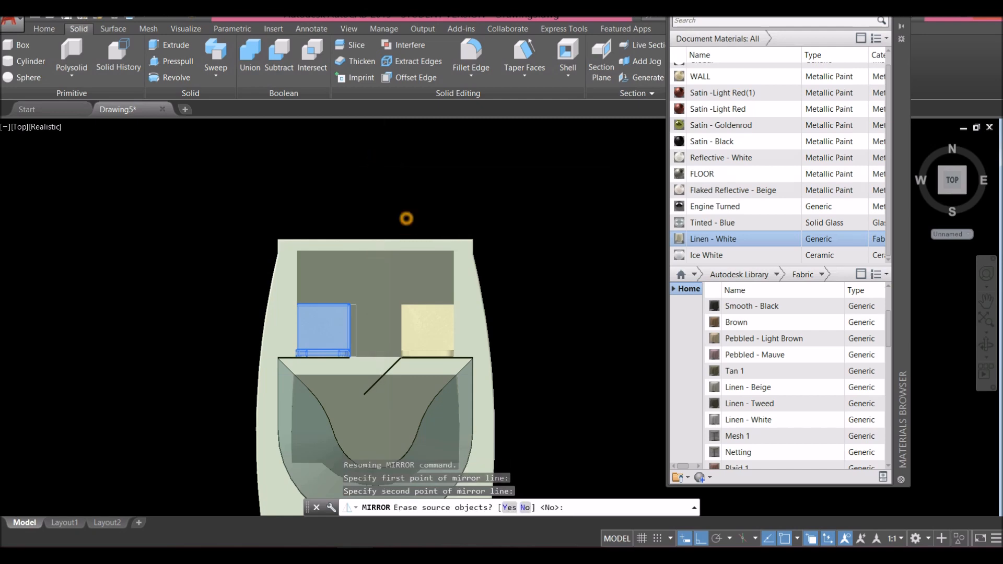
- Assign Satin -Light Red(1) to the upper and lower rounded edge faces of the deck rim along one hull side
shift+middle_drag(386, 225, 398, 237)
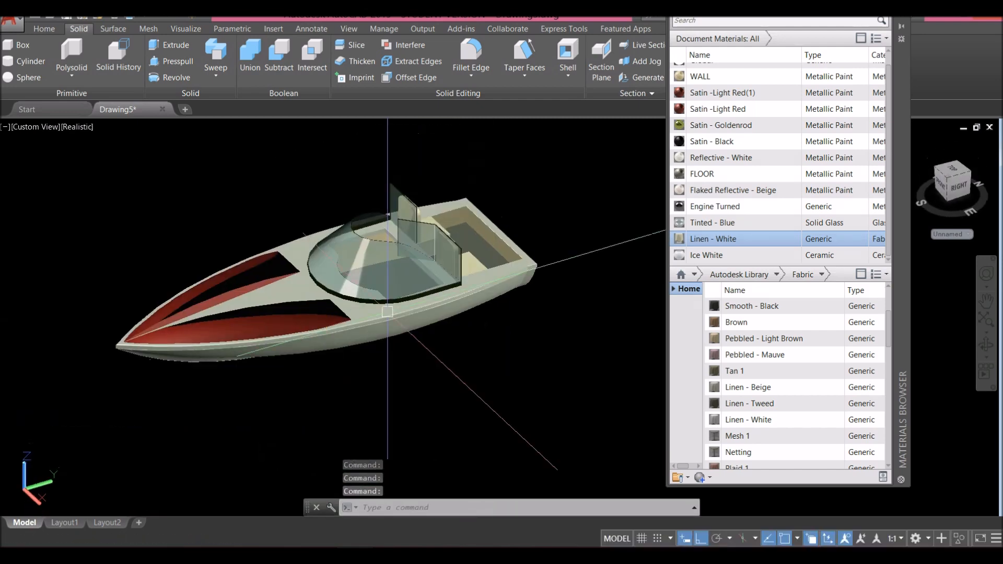
scroll(451, 293, up, 6)
scroll(616, 377, down, 2)
middle_drag(615, 384, 546, 380)
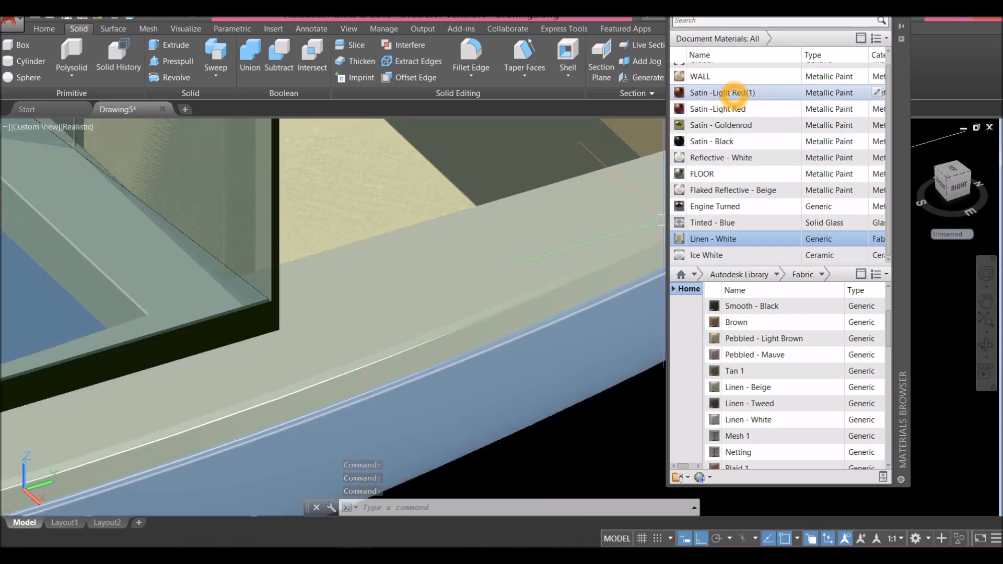
click(733, 93)
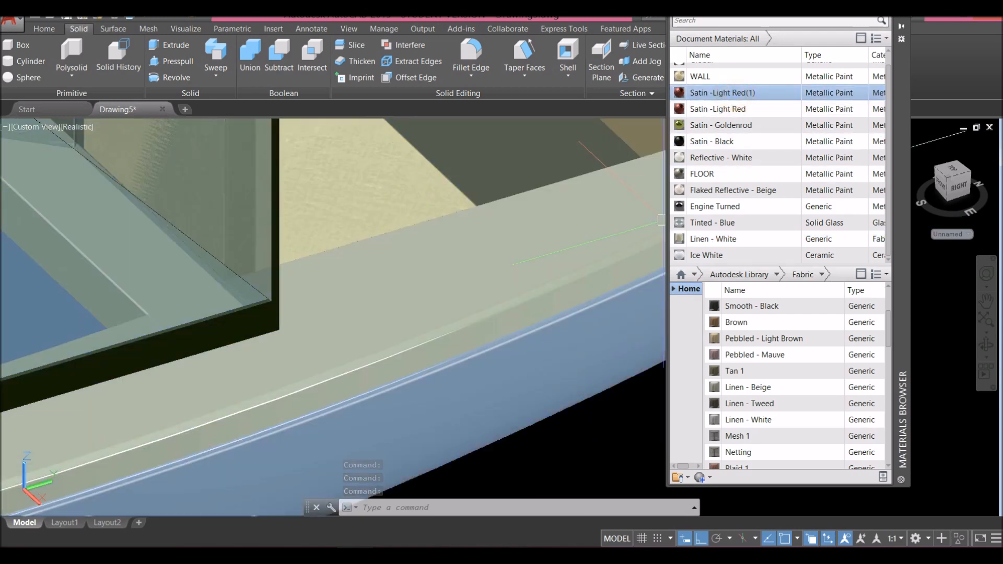
drag(537, 295, 536, 293)
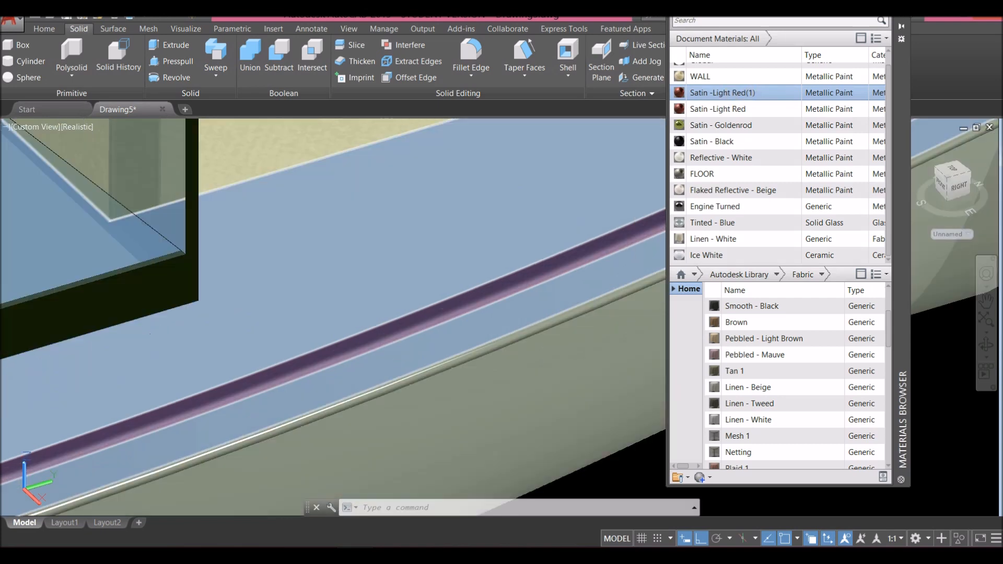
click(625, 293)
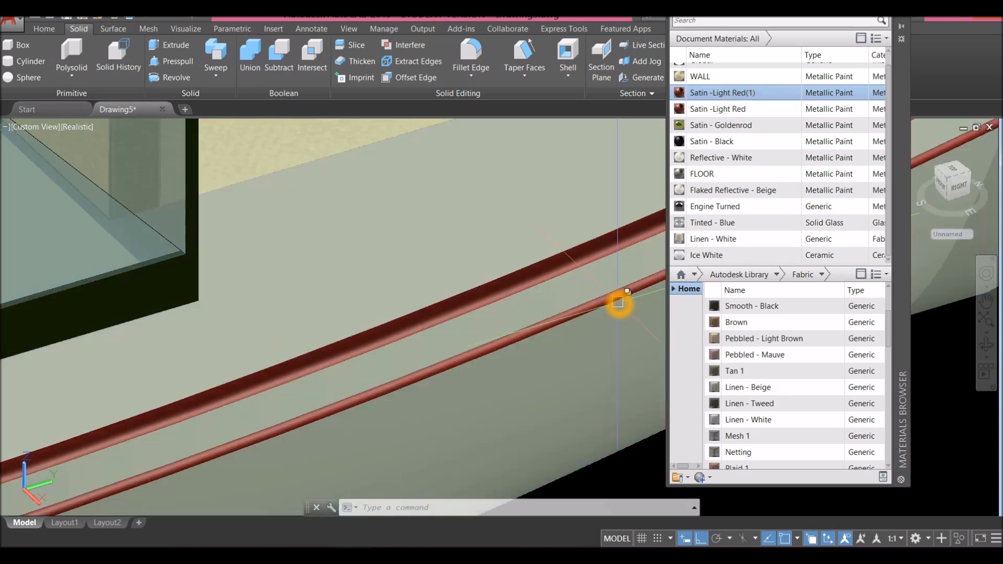
- Continue Satin -Light Red(1) onto the short upper and lower rounded faces of the rim at that side's stern corner
scroll(485, 318, down, 7)
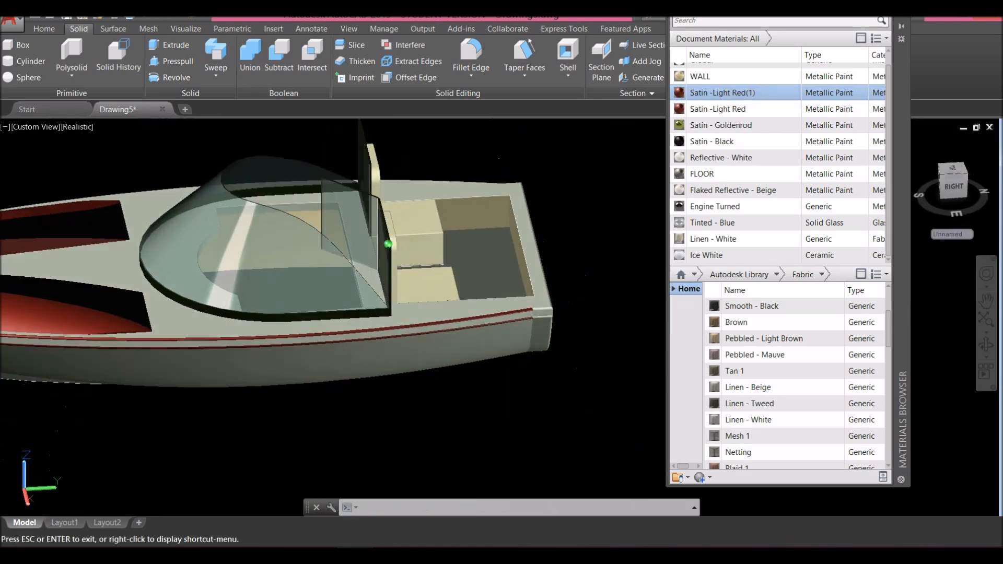
scroll(528, 300, up, 6)
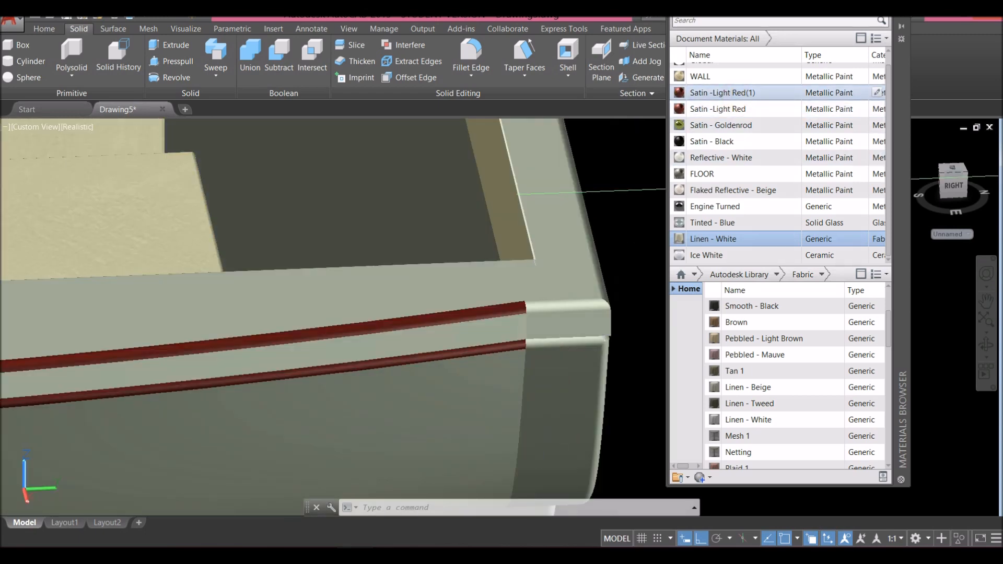
click(735, 94)
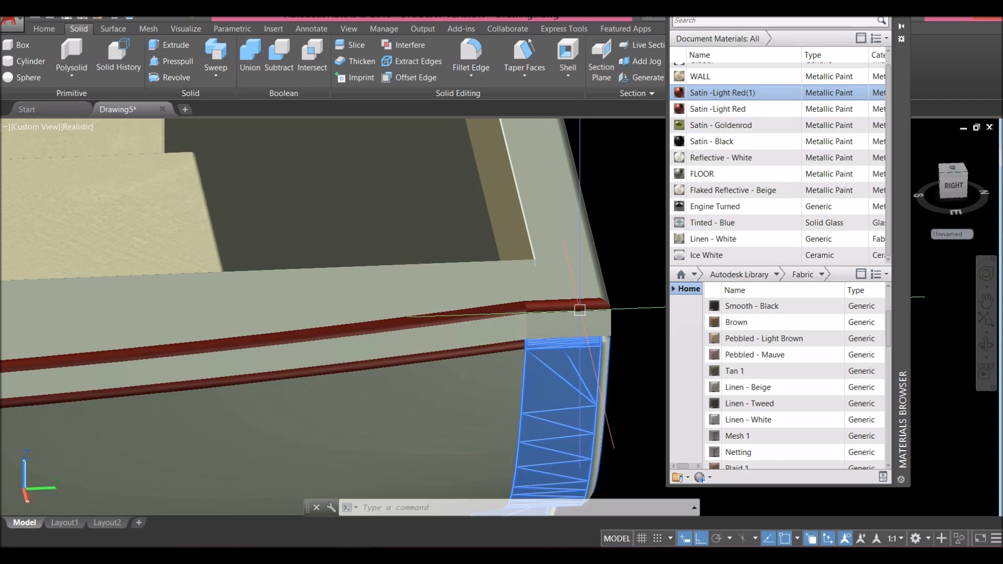
click(624, 316)
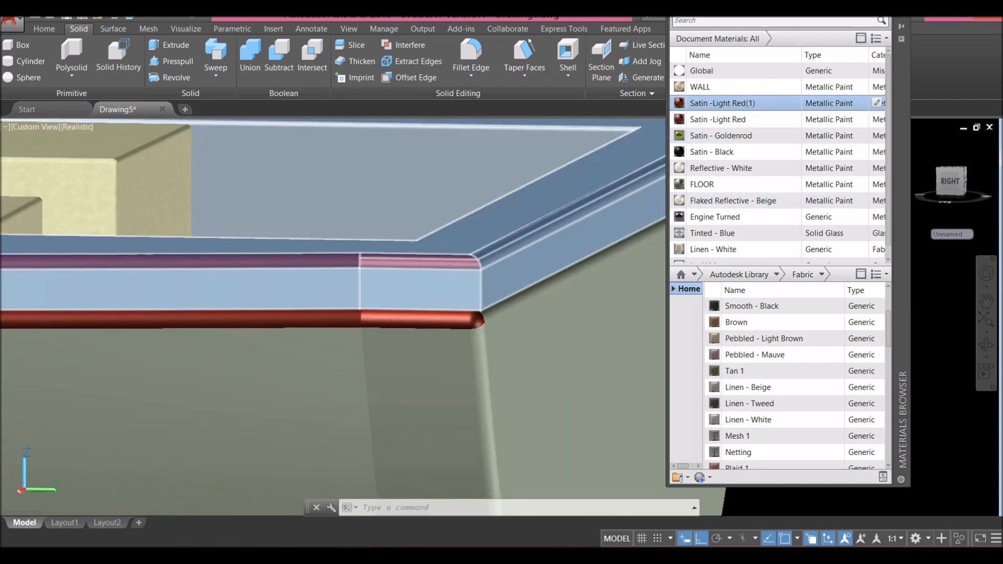
- Assign Satin -Light Red(1) to the rim's lower rounded edge across the transom and its small end face at the opposite stern corner
ctrl+click(520, 301)
key(Escape)
scroll(558, 277, down, 7)
shift+middle_drag(522, 272, 488, 275)
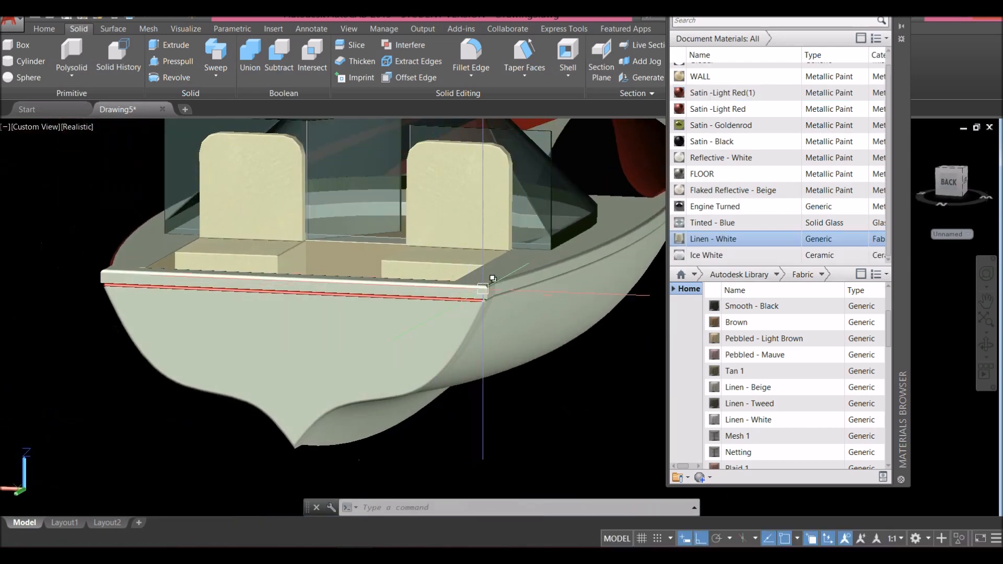
scroll(488, 276, up, 5)
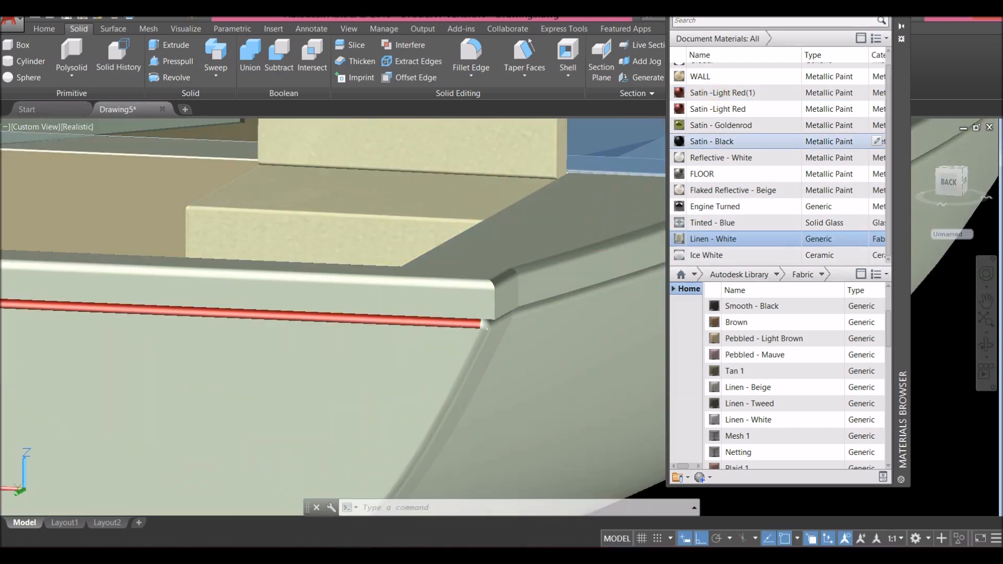
drag(719, 91, 487, 328)
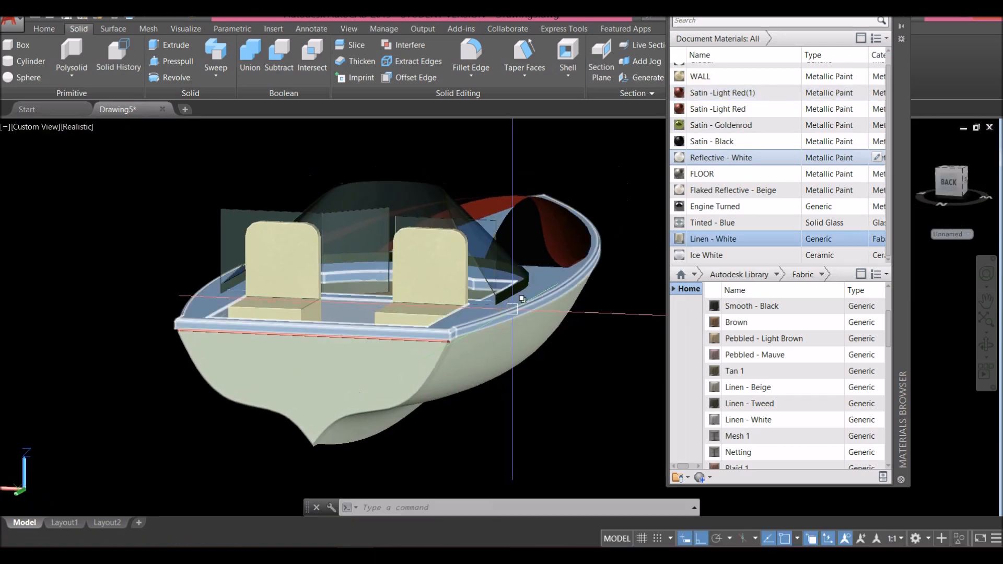
- Assign Satin -Light Red(1) to the upper rounded edge face of the deck rim across the transom
shift+middle_drag(511, 314, 371, 287)
scroll(371, 287, up, 3)
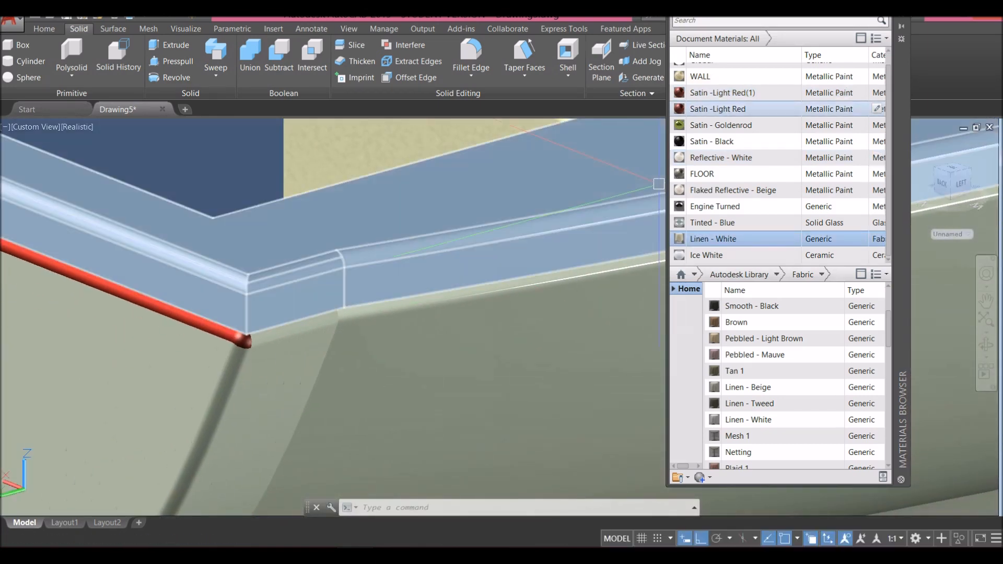
drag(224, 274, 225, 274)
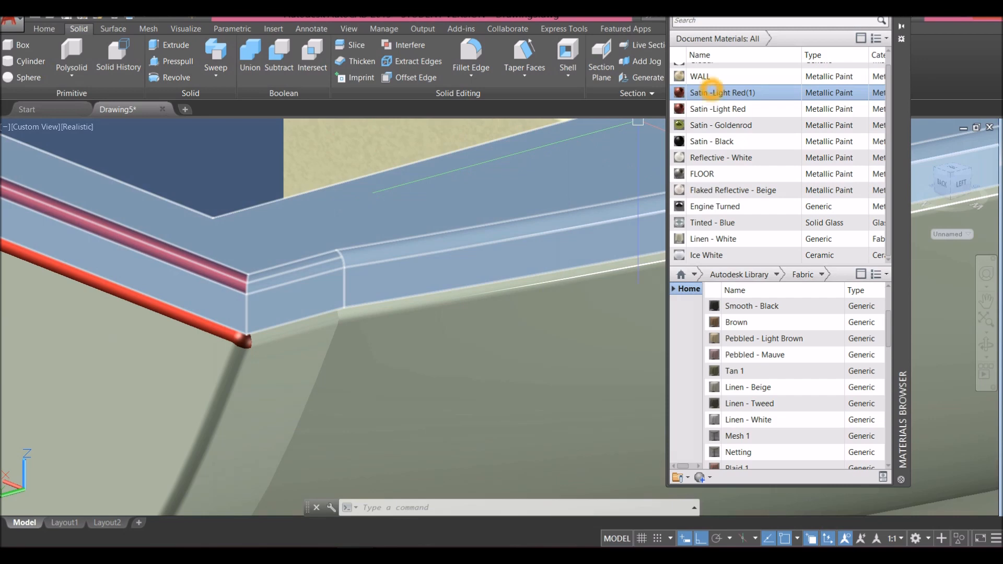
- Assign Satin -Light Red(1) to the rim's upper and lower rounded faces at the remaining stern corner and along the adjoining hull side
drag(711, 141, 297, 325)
drag(721, 93, 293, 329)
drag(721, 125, 404, 246)
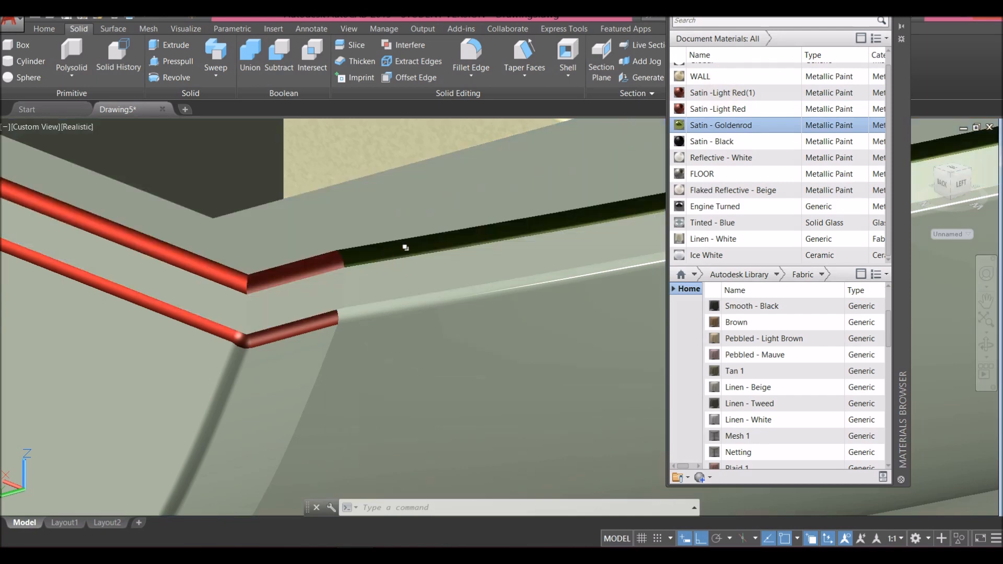
drag(720, 93, 391, 248)
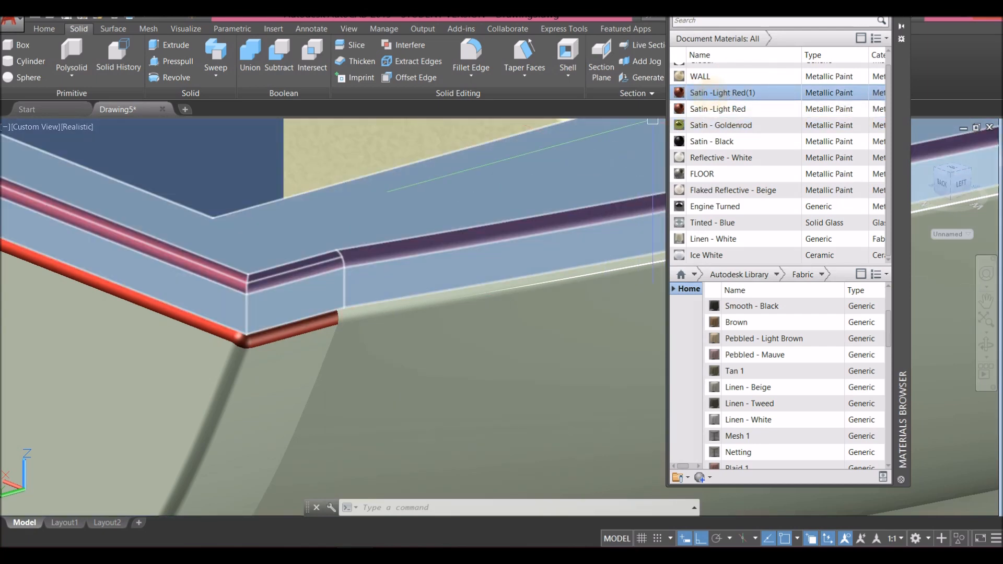
click(443, 298)
click(721, 93)
scroll(481, 320, down, 8)
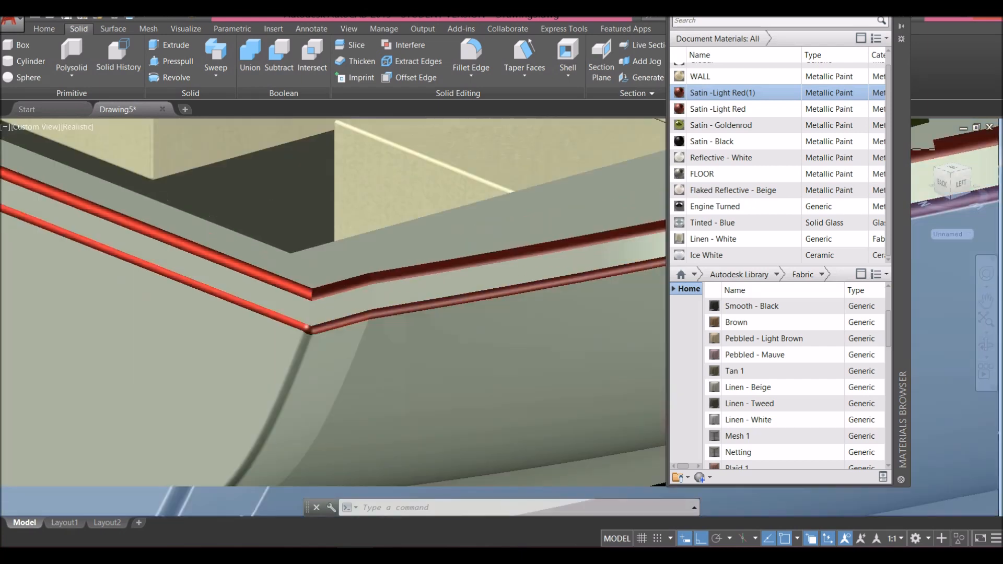
- Apply Satin -Light Red to the rounded transom edge of the hull running down from that stern corner
shift+drag(481, 321, 136, 277)
shift+middle_drag(313, 299, 658, 280)
click(724, 238)
scroll(459, 285, up, 5)
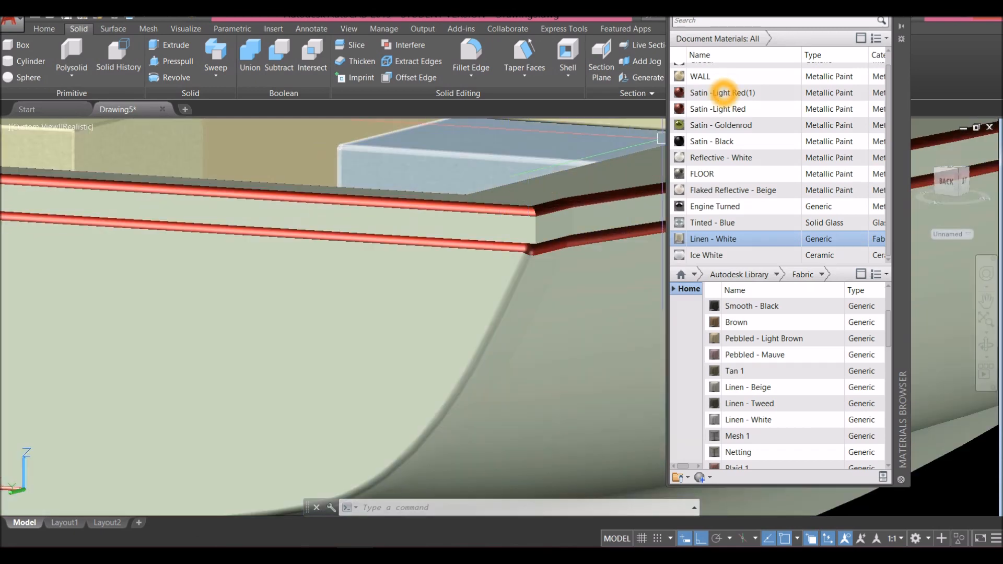
click(724, 105)
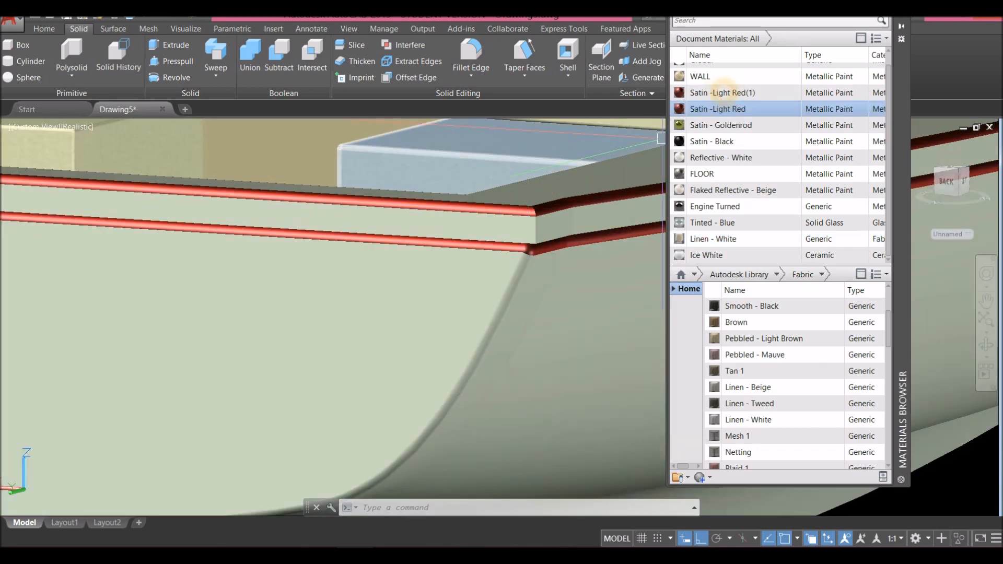
click(533, 278)
click(508, 273)
- Apply Satin -Light Red(1) to the hull's rounded transom edge below the opposite stern corner
scroll(505, 274, down, 5)
shift+middle_drag(408, 302, 334, 319)
scroll(334, 319, down, 2)
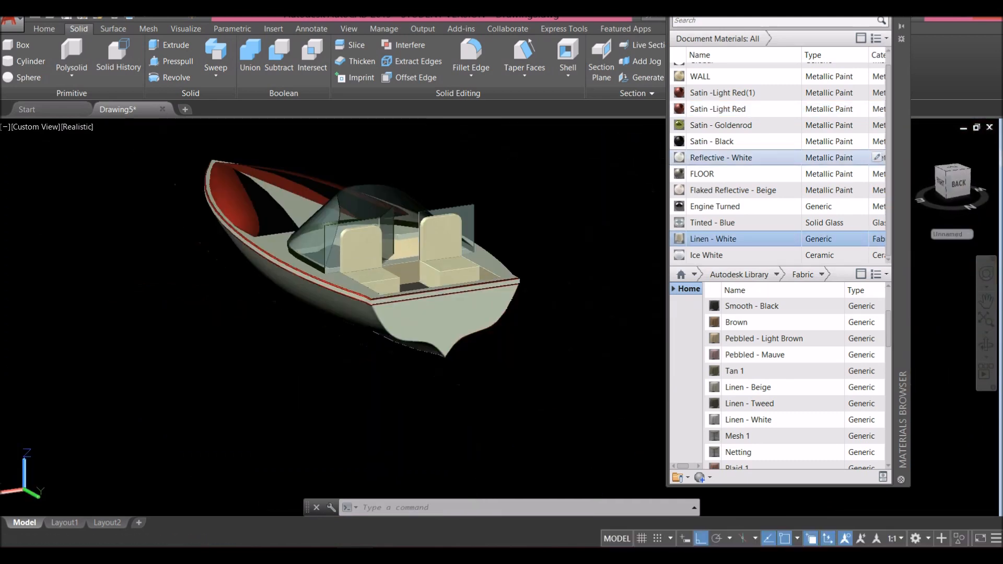
scroll(515, 271, up, 6)
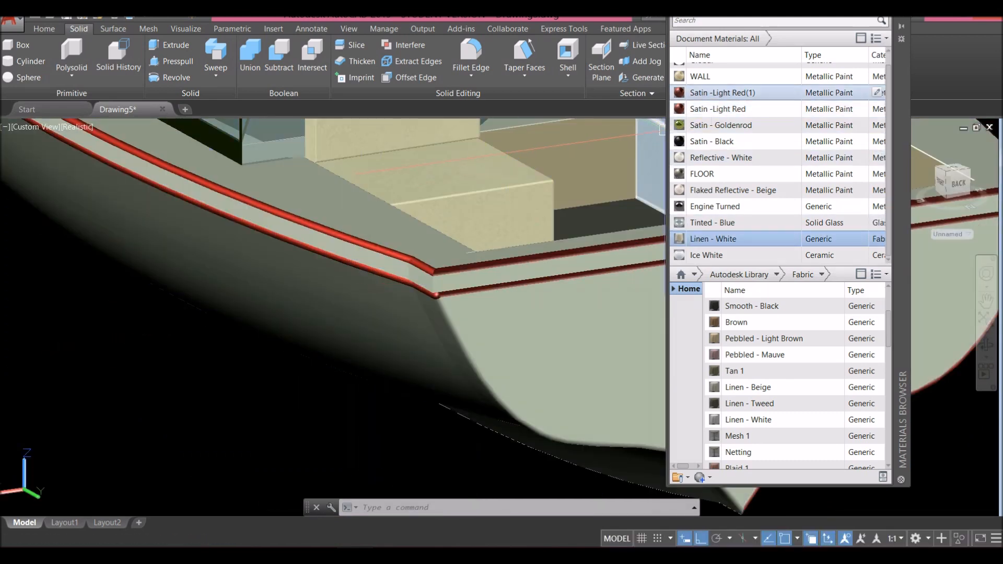
click(742, 93)
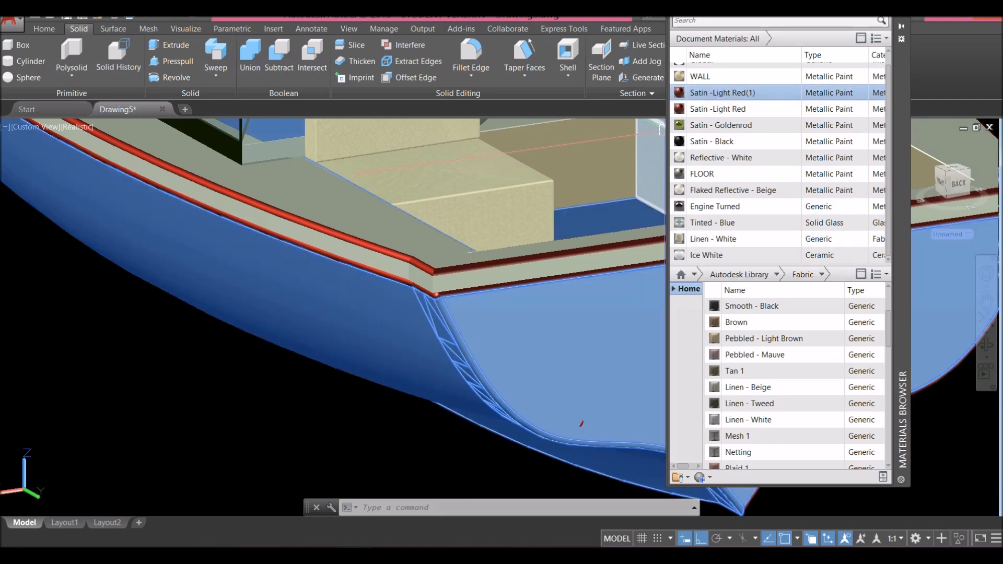
scroll(418, 282, up, 3)
scroll(429, 259, up, 3)
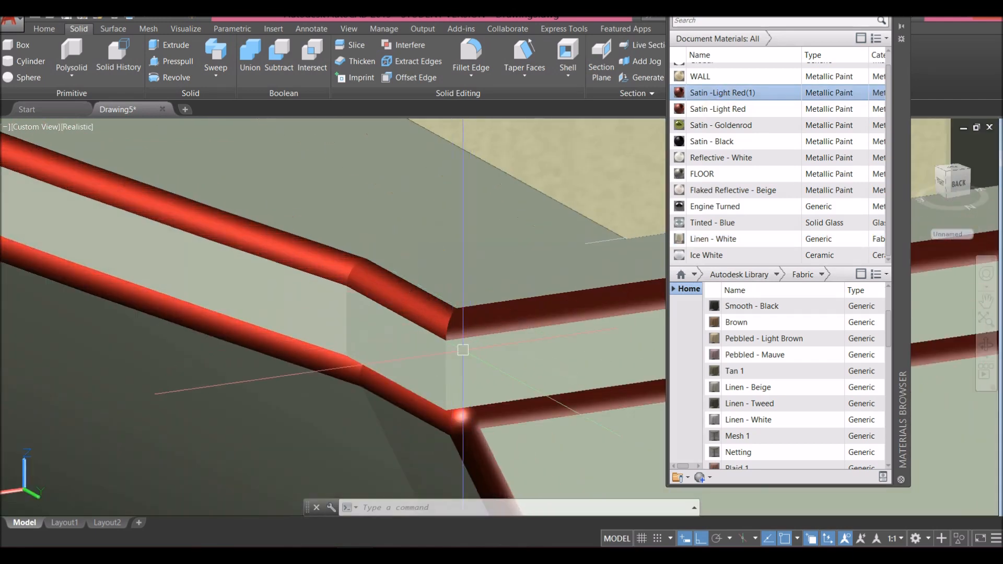
- Isolate the deck solid so that the rest of the boat is hidden
click(464, 364)
scroll(455, 351, down, 6)
scroll(456, 349, down, 6)
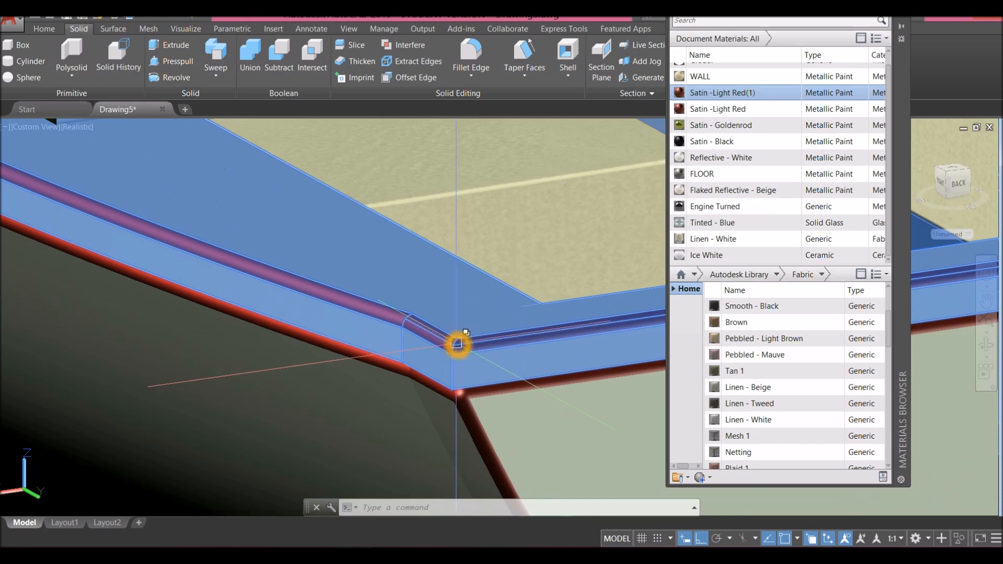
scroll(459, 351, up, 6)
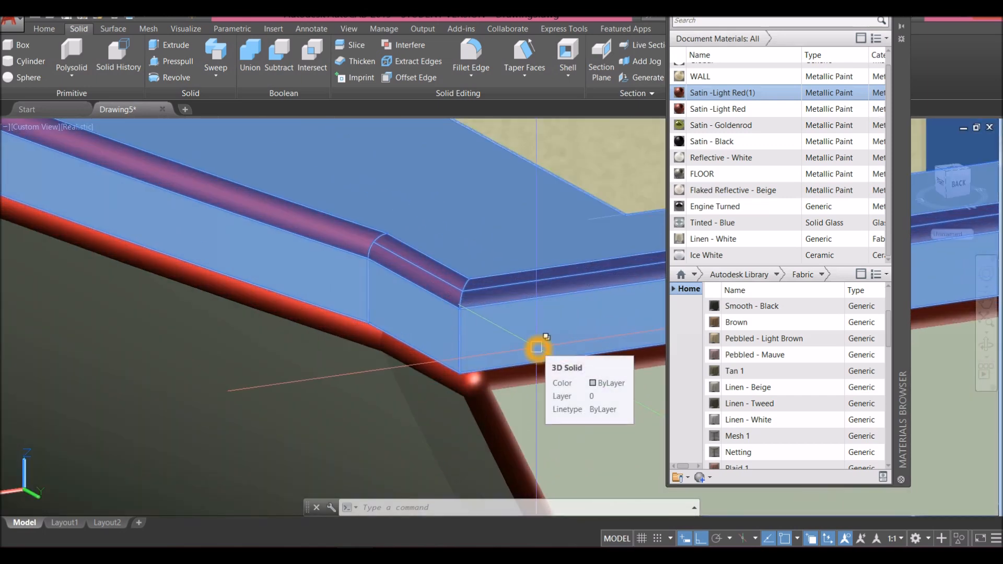
scroll(451, 363, down, 6)
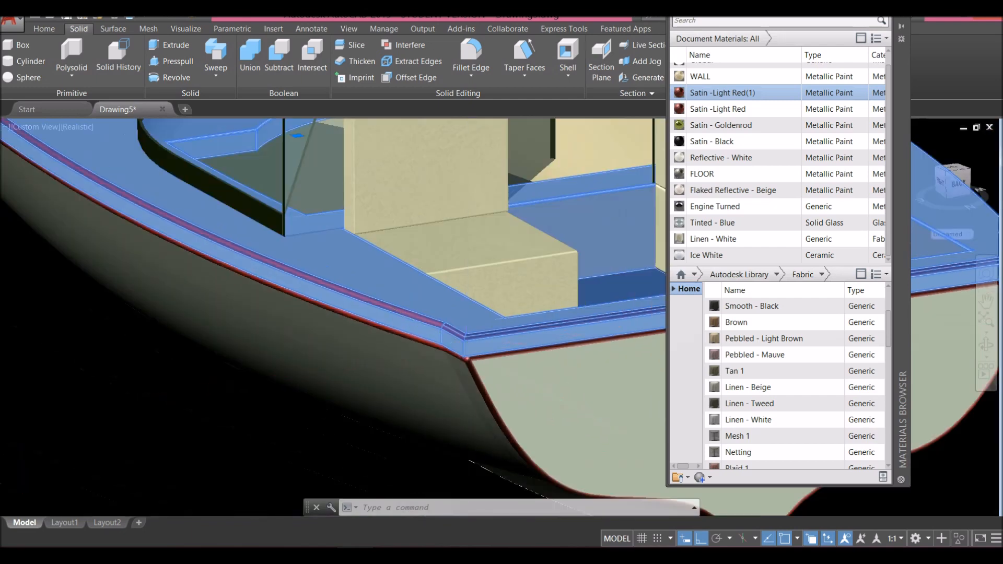
right_click(539, 205)
mouse_move(570, 258)
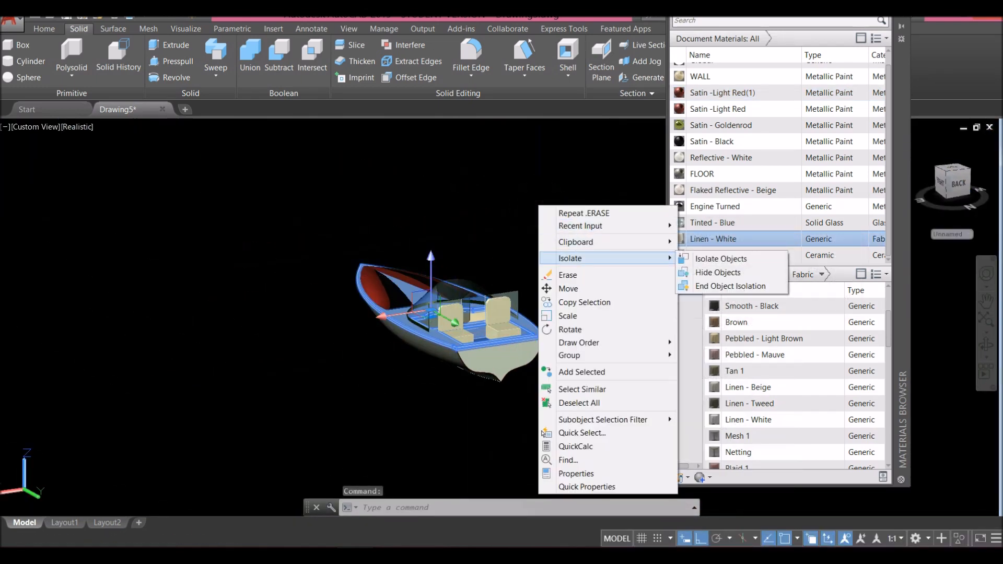
click(720, 258)
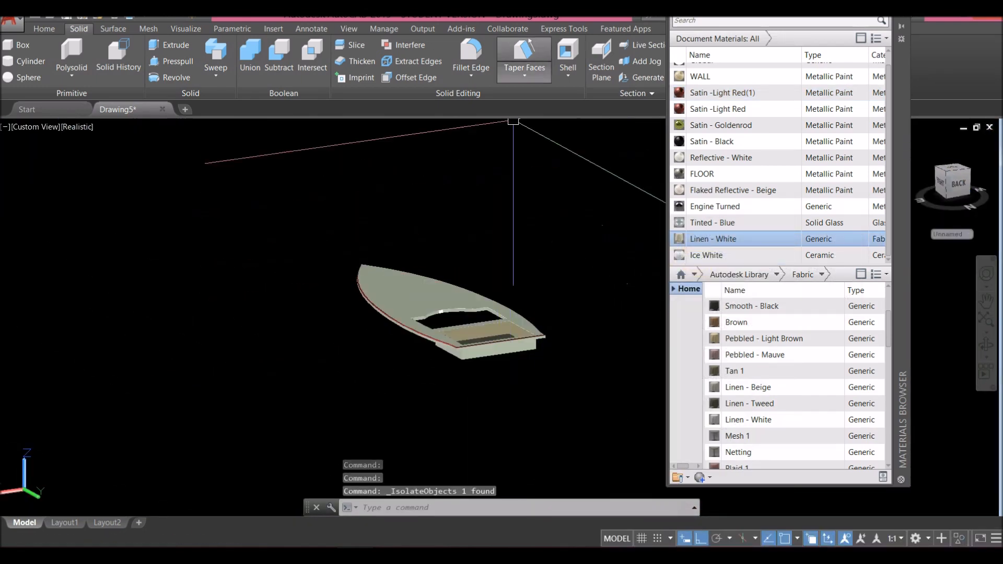
- Fillet the deck rim's lower outer edges along both hull sides, the stern corners and the transom with a 0.25 radius
scroll(470, 386, up, 6)
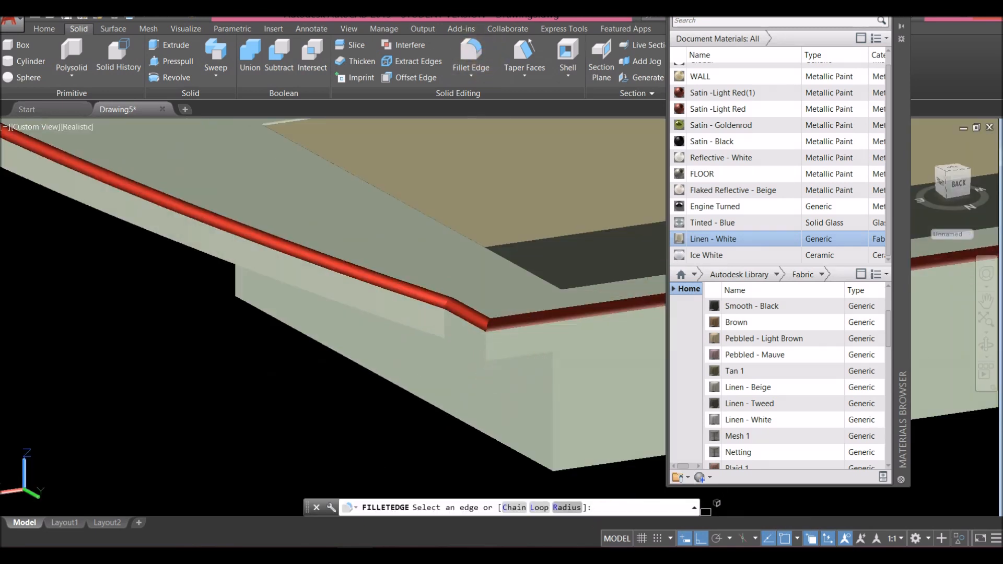
click(568, 507)
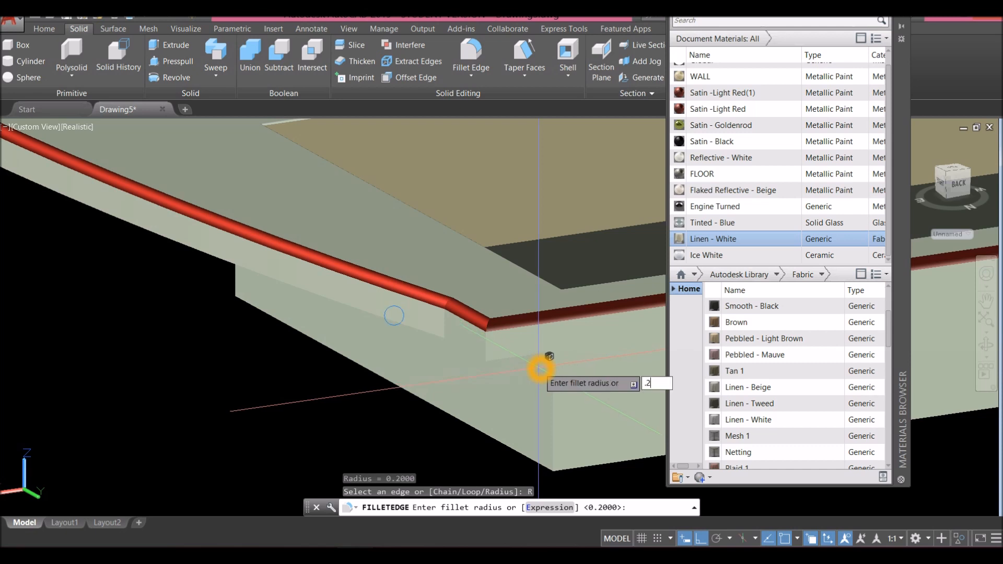
text(.25)
key(Return)
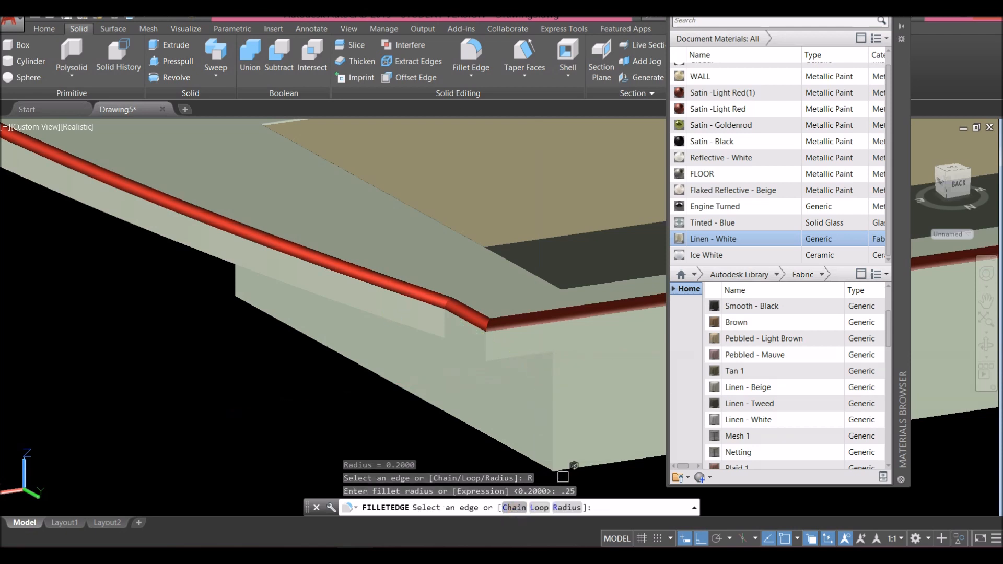
click(457, 345)
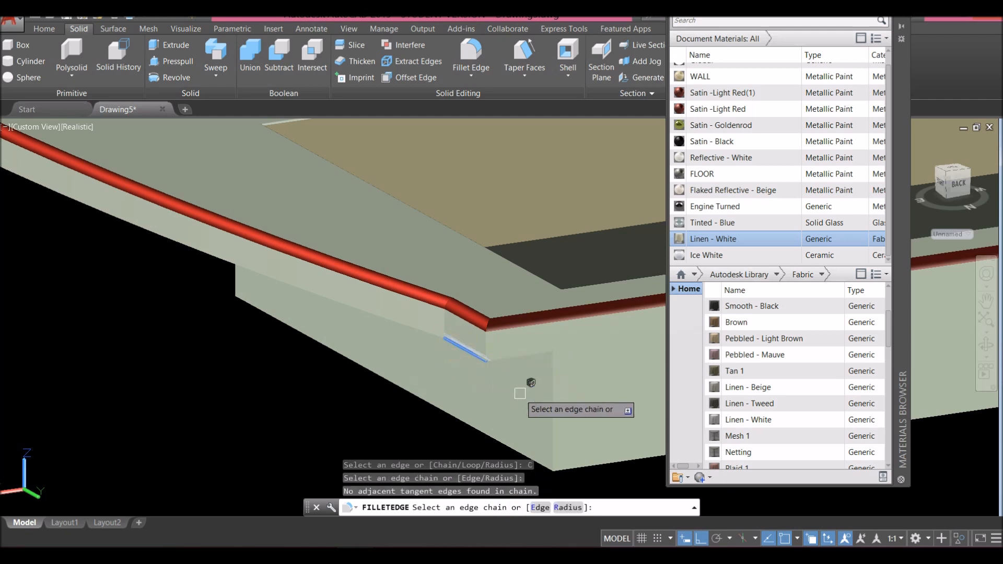
scroll(497, 359, up, 3)
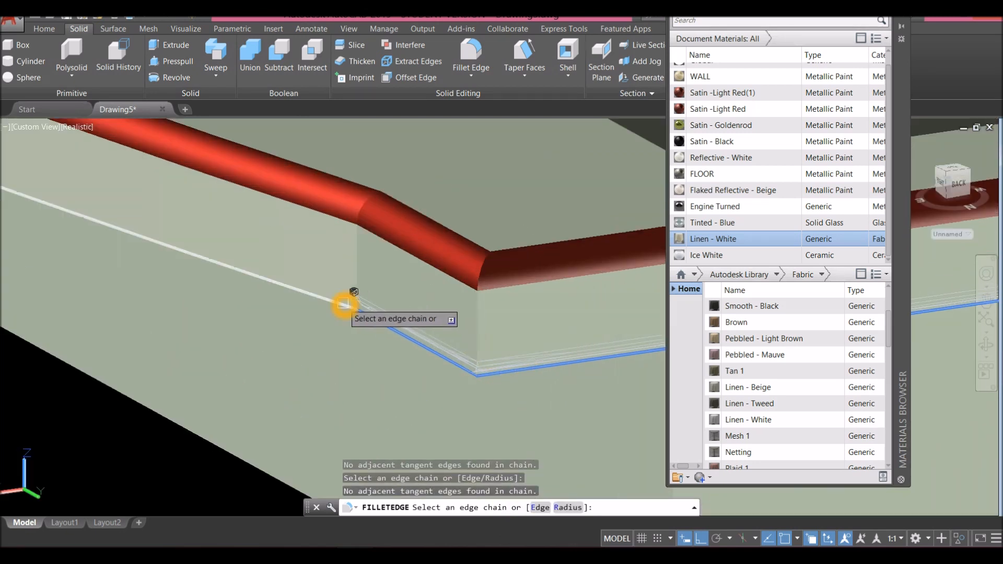
scroll(358, 307, down, 6)
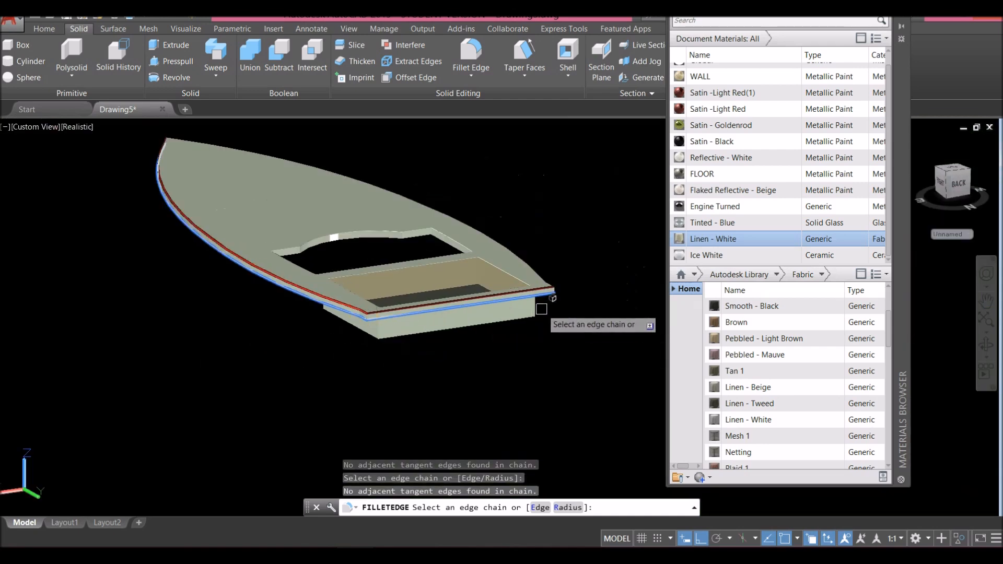
scroll(554, 288, up, 4)
shift+middle_drag(554, 288, 528, 264)
scroll(528, 264, up, 5)
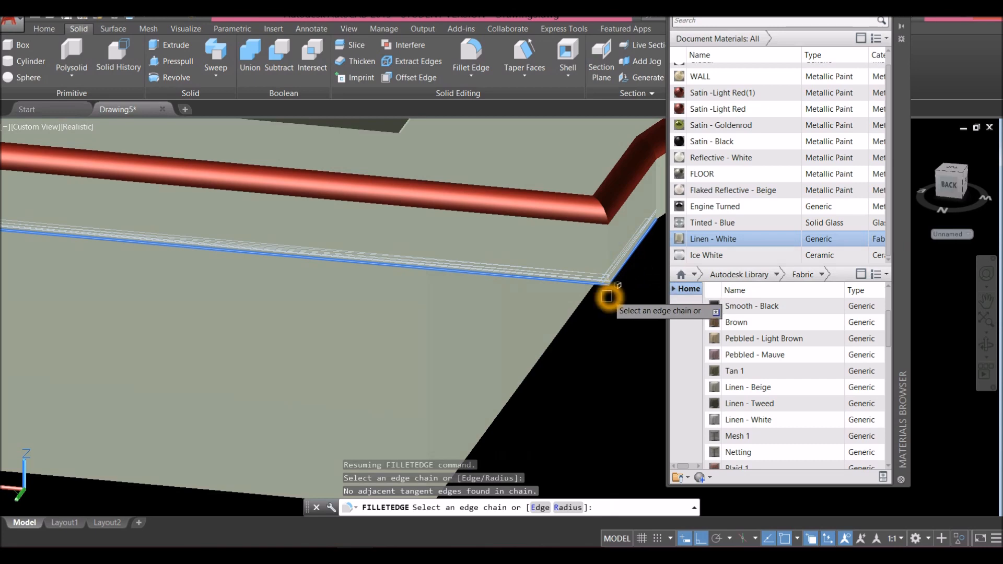
shift+middle_drag(609, 291, 481, 369)
right_click(513, 291)
click(533, 296)
right_click(538, 302)
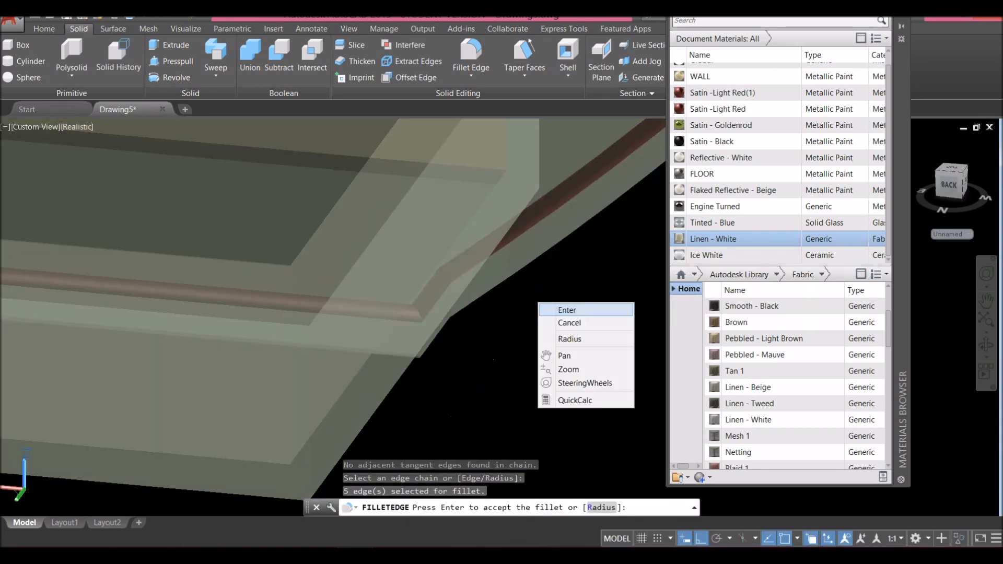
click(560, 308)
- Fillet the vertical corner edge and its upper and lower curved ends at one stern corner of the deck rim, radius 0.25
shift+middle_drag(551, 295, 615, 245)
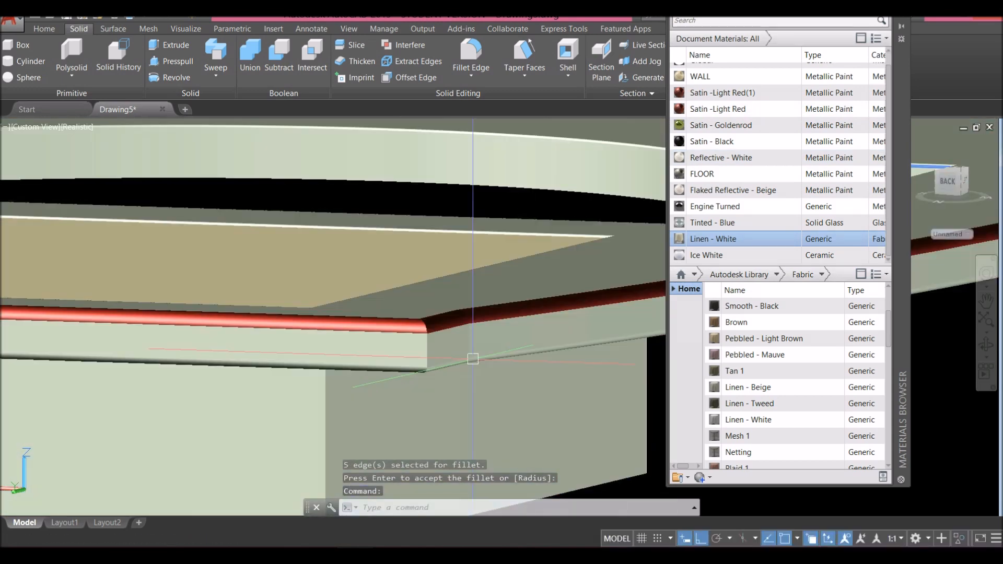
scroll(478, 308, up, 3)
right_click(476, 310)
click(537, 324)
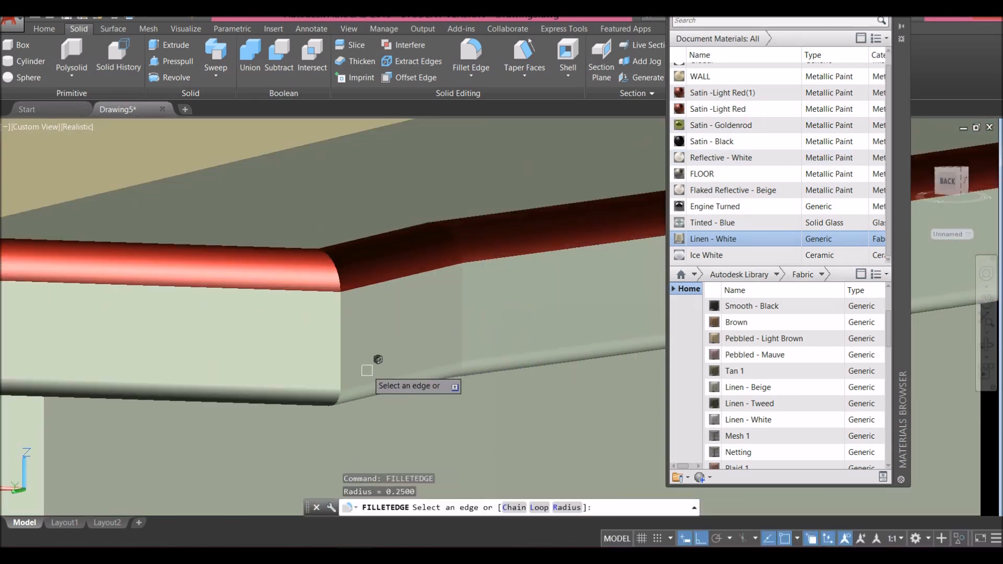
click(336, 392)
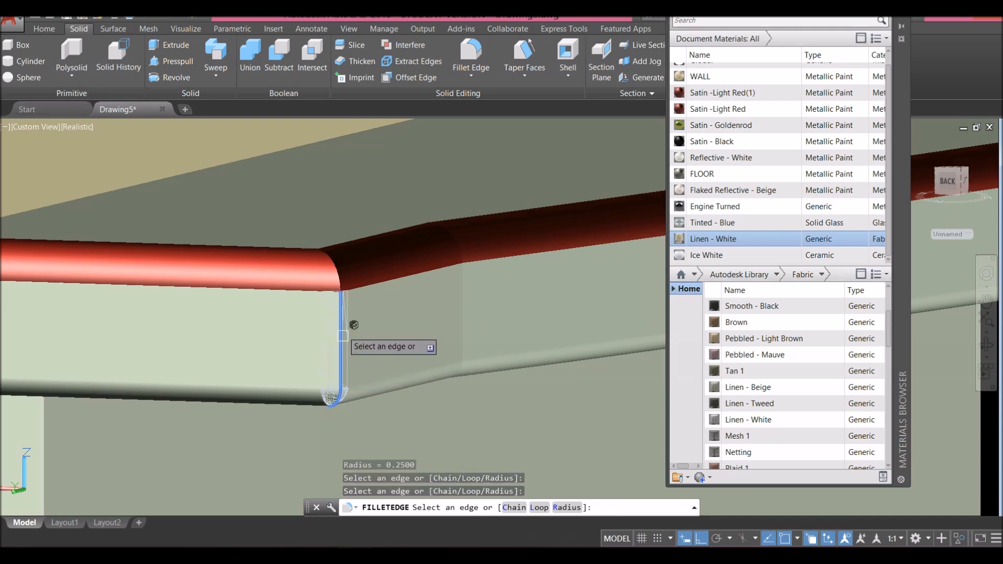
right_click(354, 293)
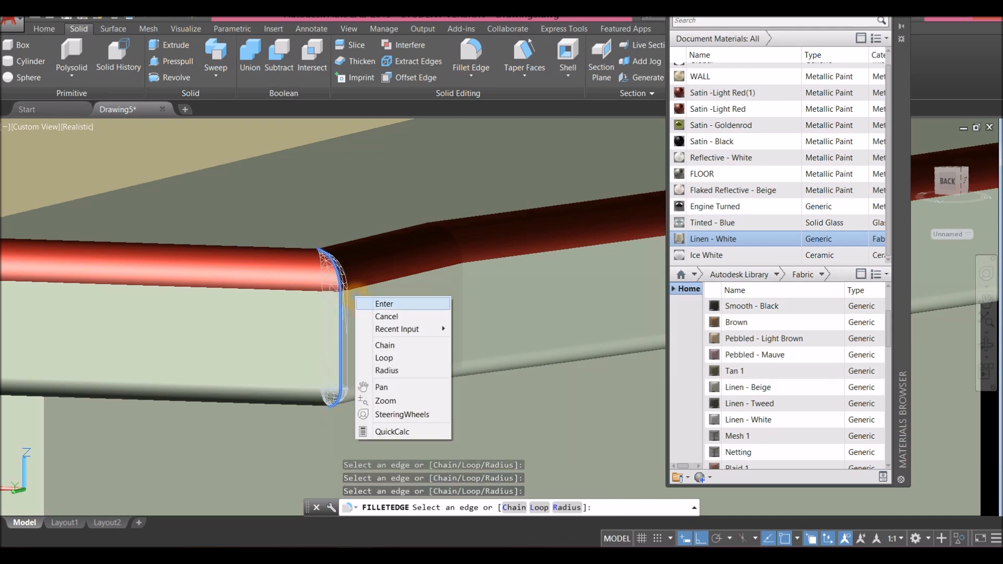
click(377, 302)
right_click(375, 305)
click(397, 314)
scroll(397, 315, down, 5)
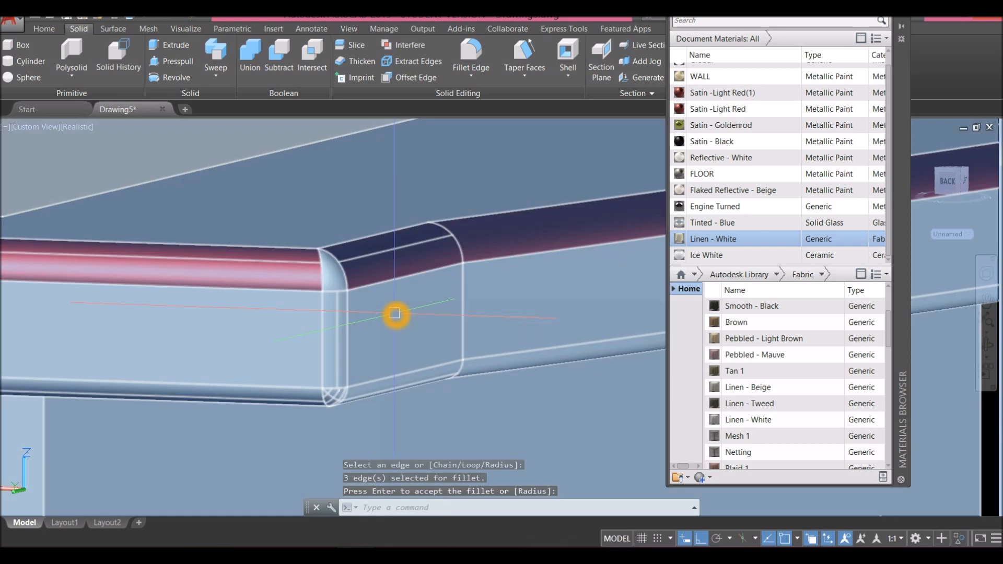
- Round the vertical edge and its curved ends at the rim's opposite stern corner with the same 0.25 edge fillet
right_click(385, 299)
click(426, 307)
scroll(377, 322, down, 6)
shift+middle_drag(335, 340, 459, 427)
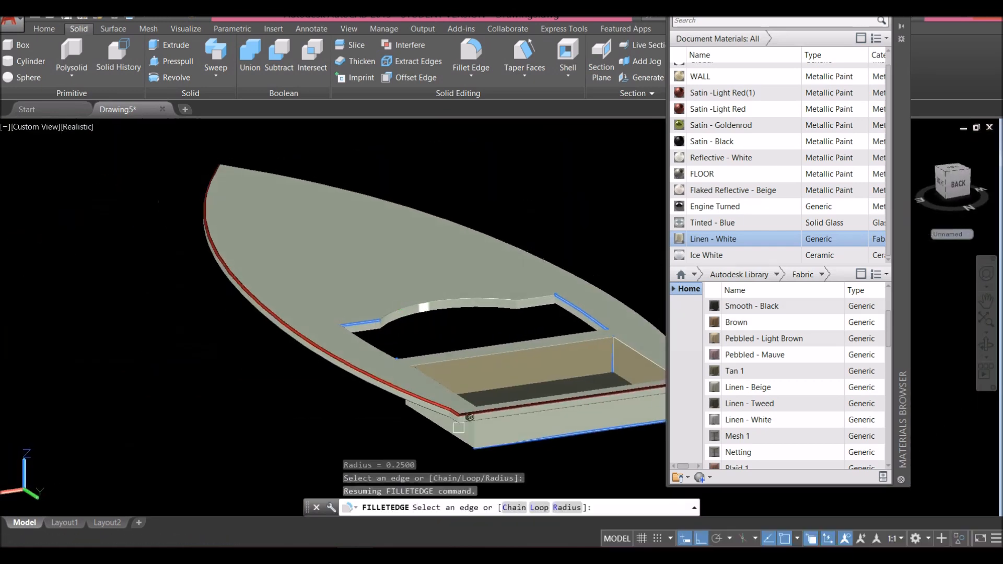
scroll(395, 404, up, 8)
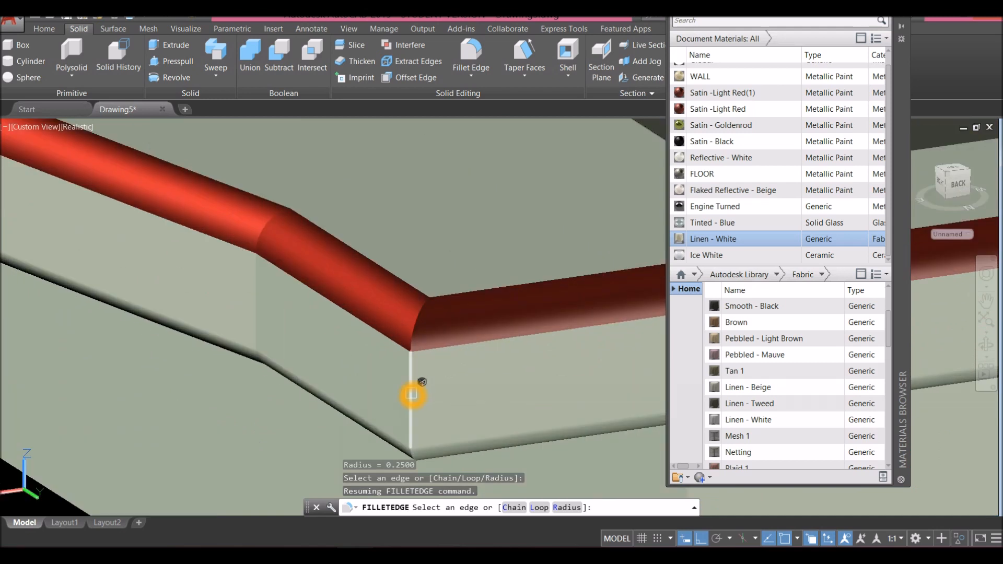
click(412, 395)
middle_drag(431, 312, 430, 294)
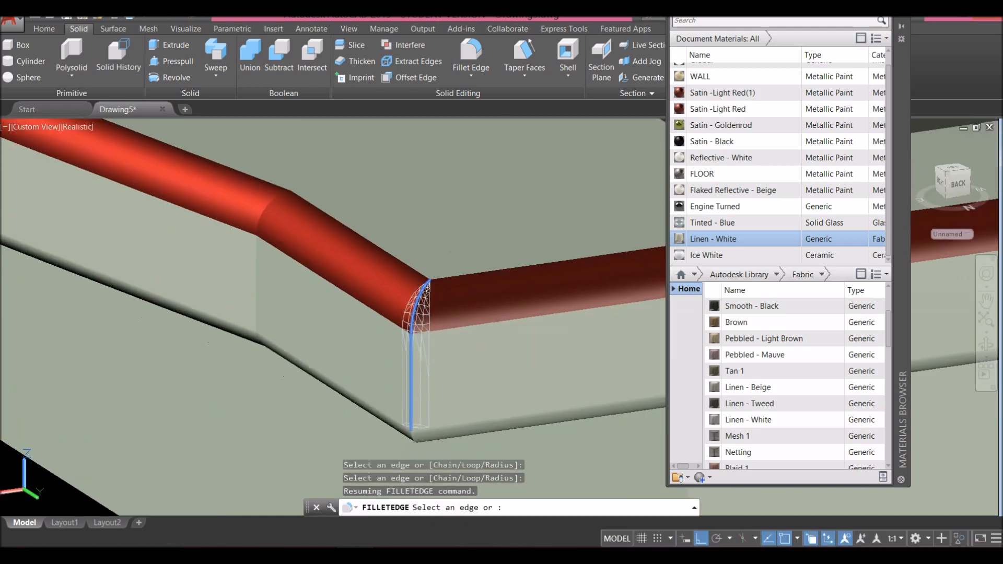
right_click(449, 364)
click(472, 372)
right_click(476, 378)
click(504, 382)
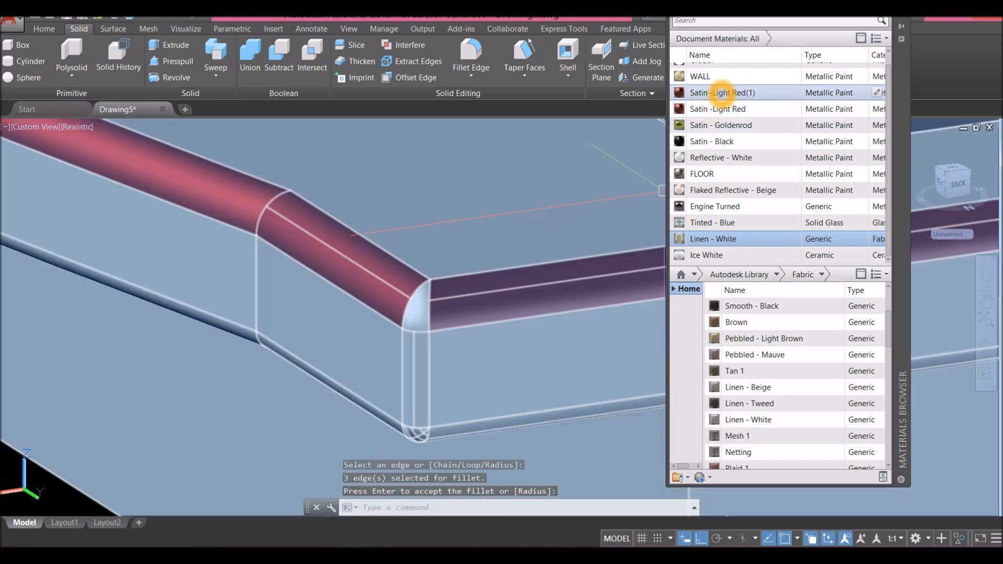
- Apply the Satin -Light Red(1) material to the upper, vertical and lower rounded faces of the first stern corner
click(724, 92)
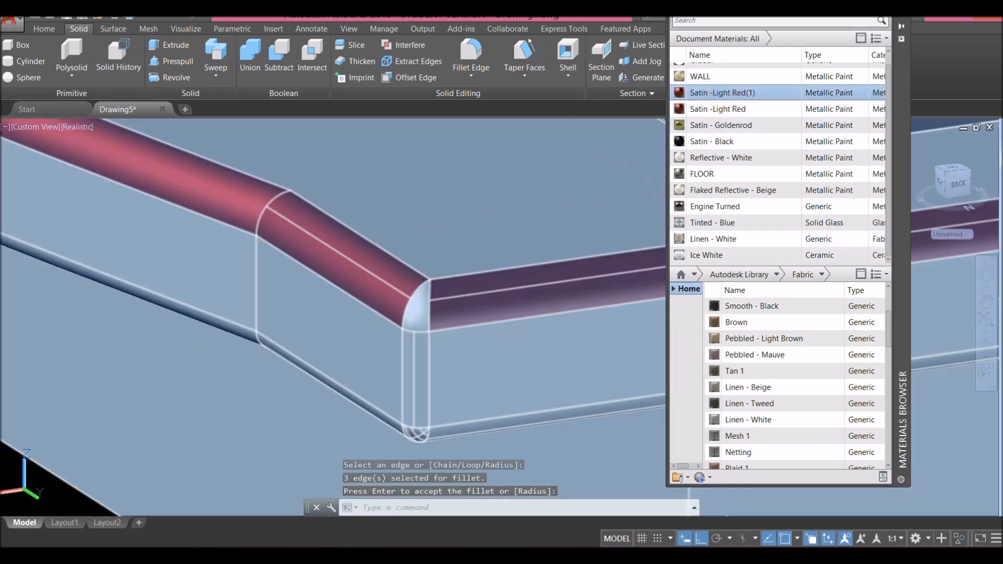
ctrl+drag(425, 305, 425, 305)
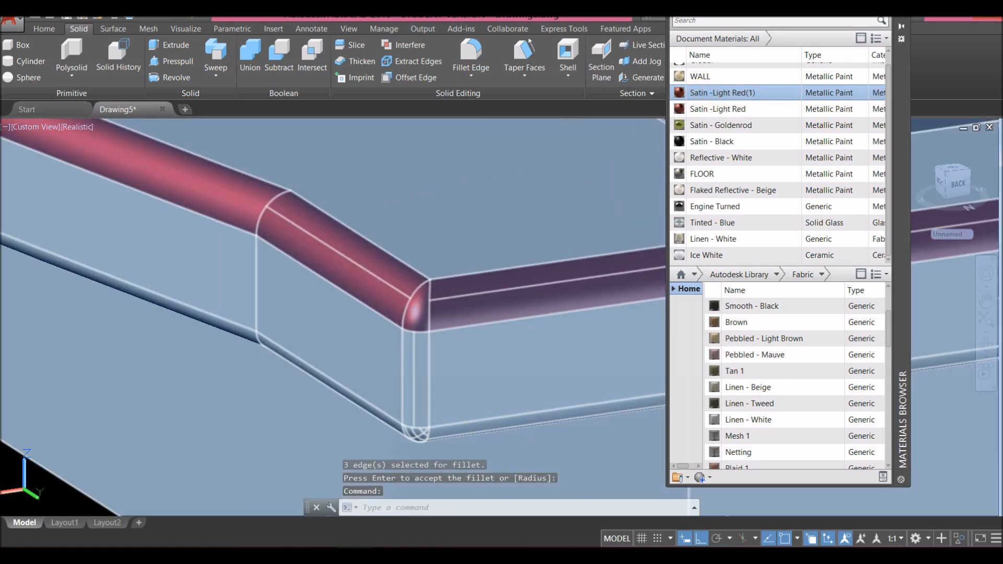
ctrl+drag(411, 381, 411, 382)
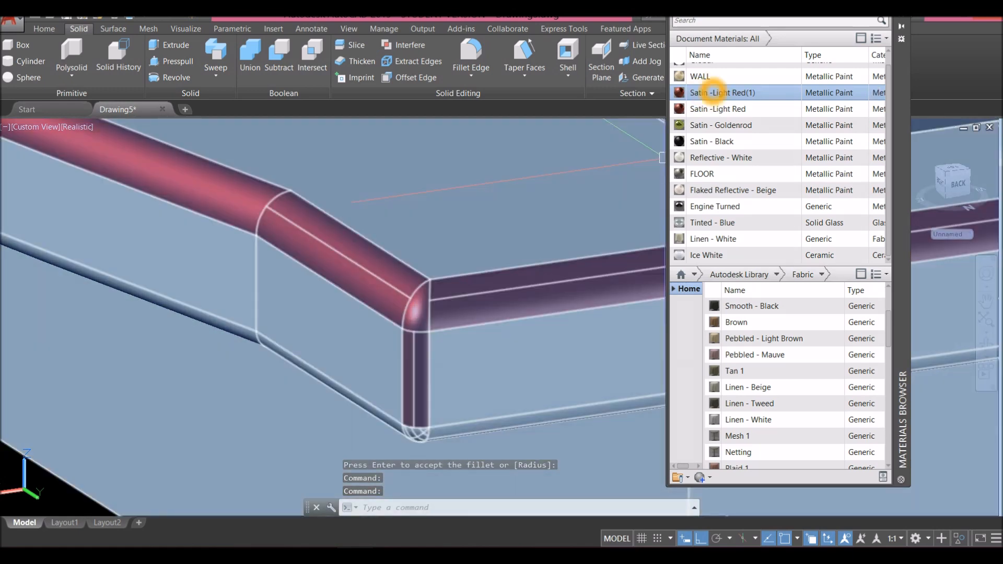
click(715, 125)
ctrl+drag(417, 435, 417, 435)
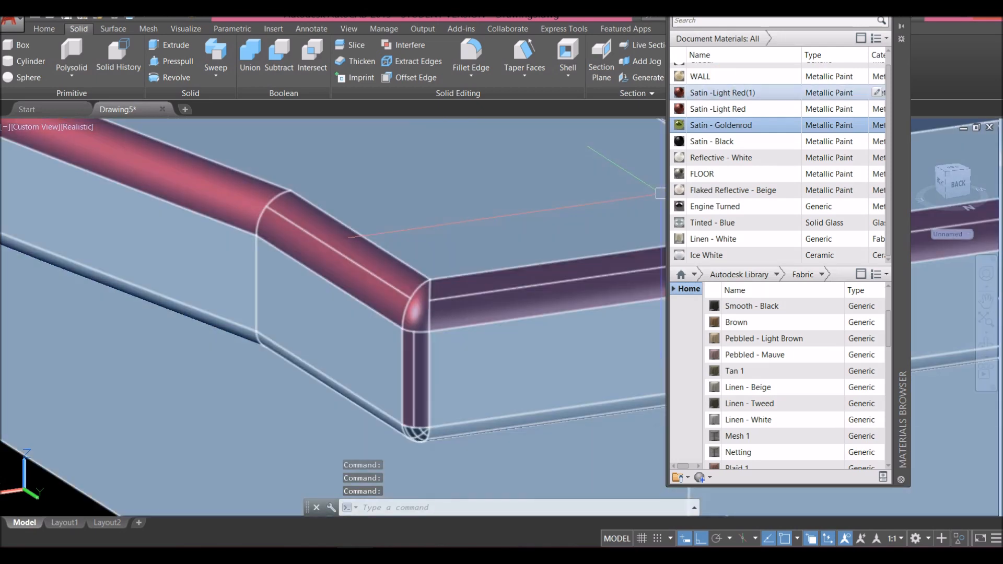
click(728, 93)
ctrl+drag(423, 433, 422, 433)
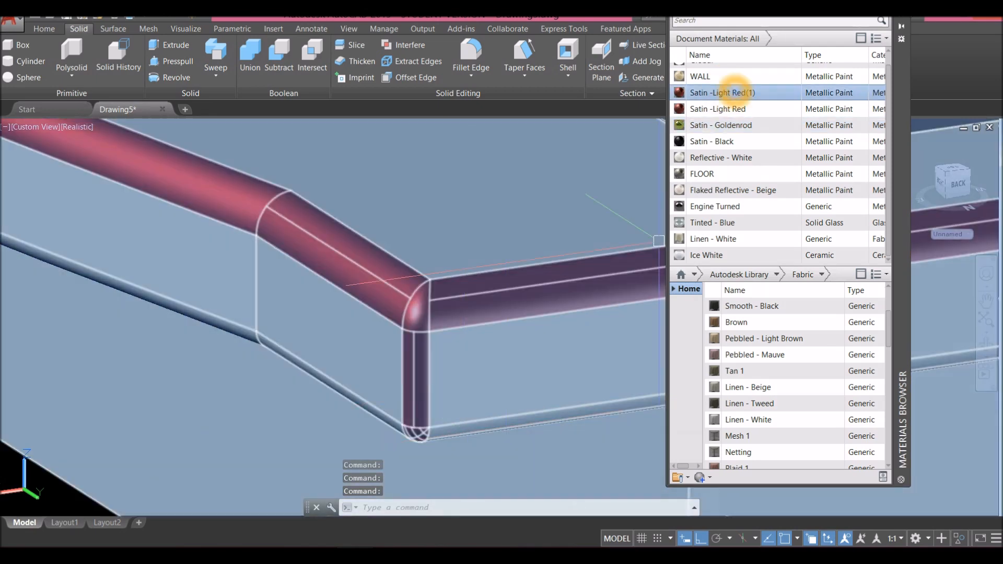
- Apply the light red satin material to the rim's lower rounded edges along the transom and the adjoining hull side
click(721, 190)
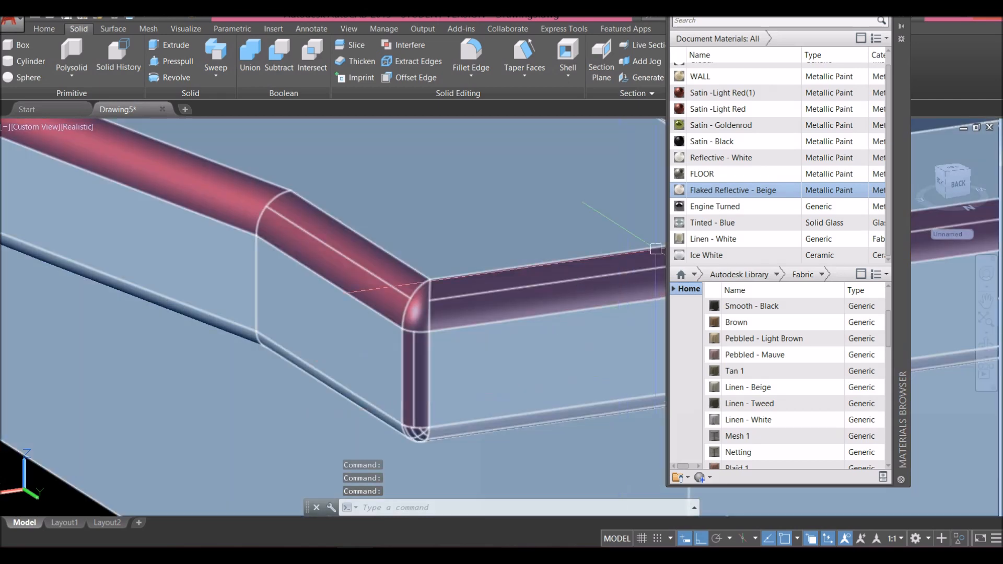
click(721, 158)
ctrl+drag(475, 427, 496, 426)
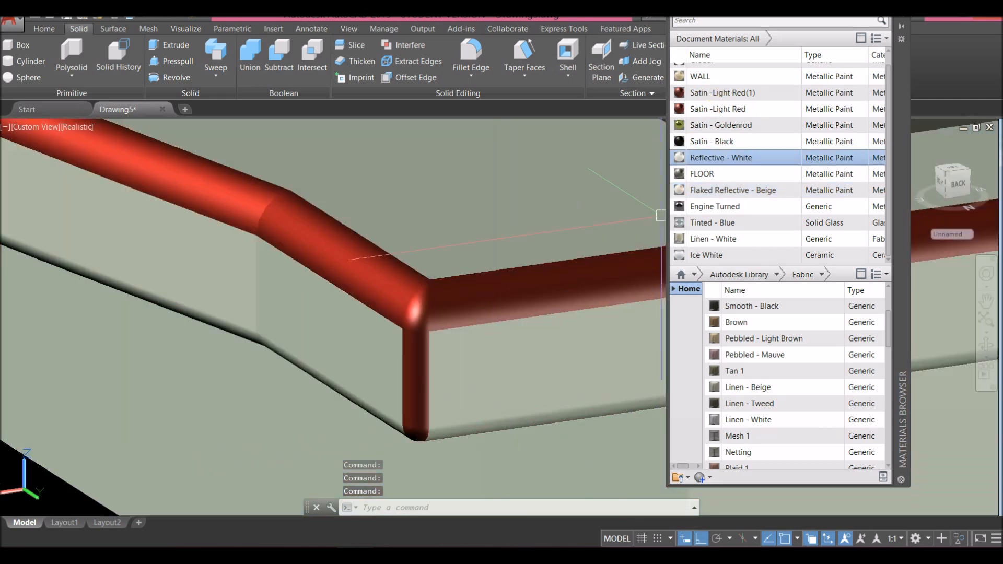
ctrl+drag(718, 108, 496, 429)
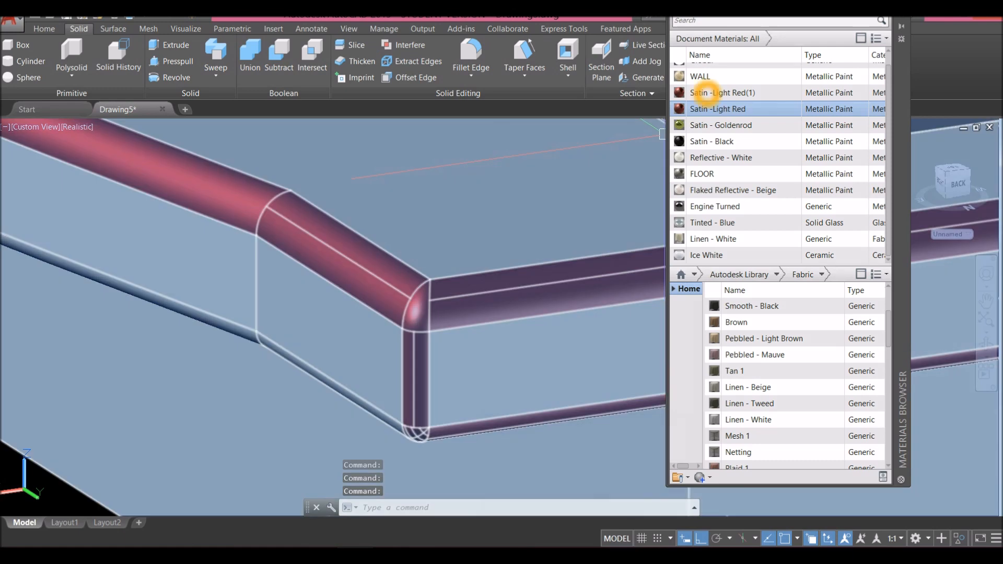
click(710, 92)
scroll(326, 340, up, 5)
scroll(240, 326, down, 3)
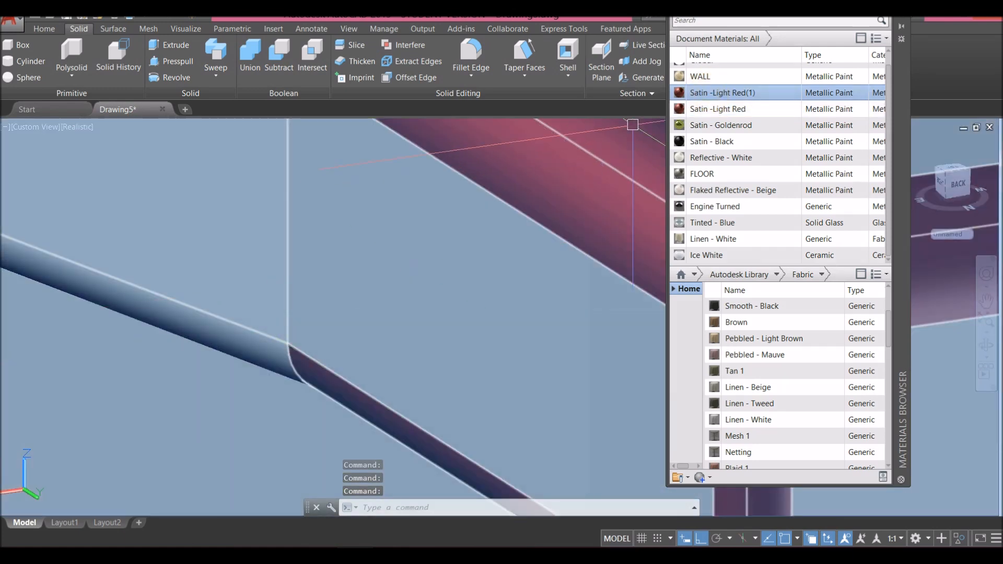
click(716, 109)
- Color the opposite stern corner's rounded faces and the adjoining lower side edges with the light red satin material
scroll(300, 358, down, 5)
scroll(308, 356, up, 2)
shift+middle_drag(407, 384, 432, 371)
scroll(432, 371, down, 5)
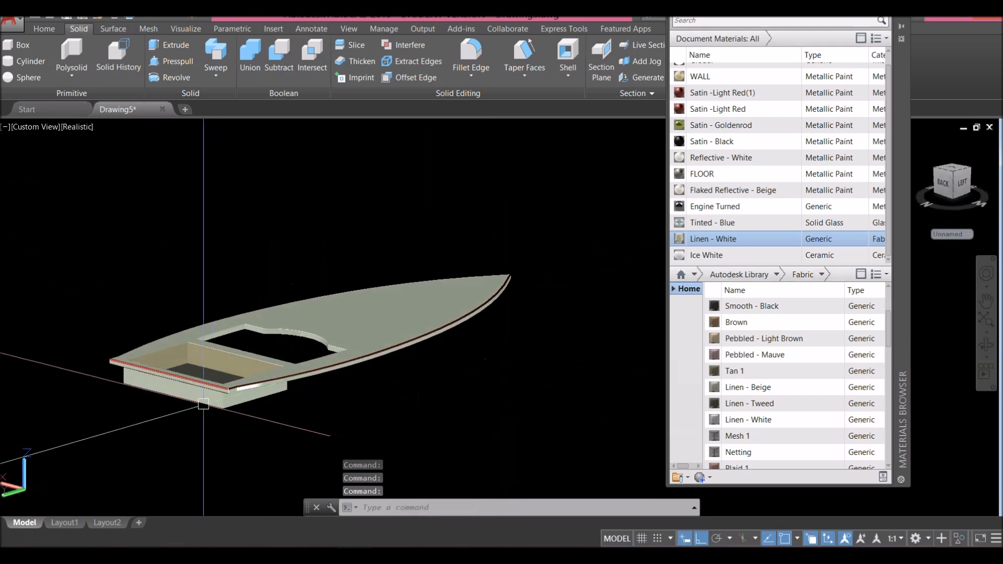
scroll(314, 383, up, 5)
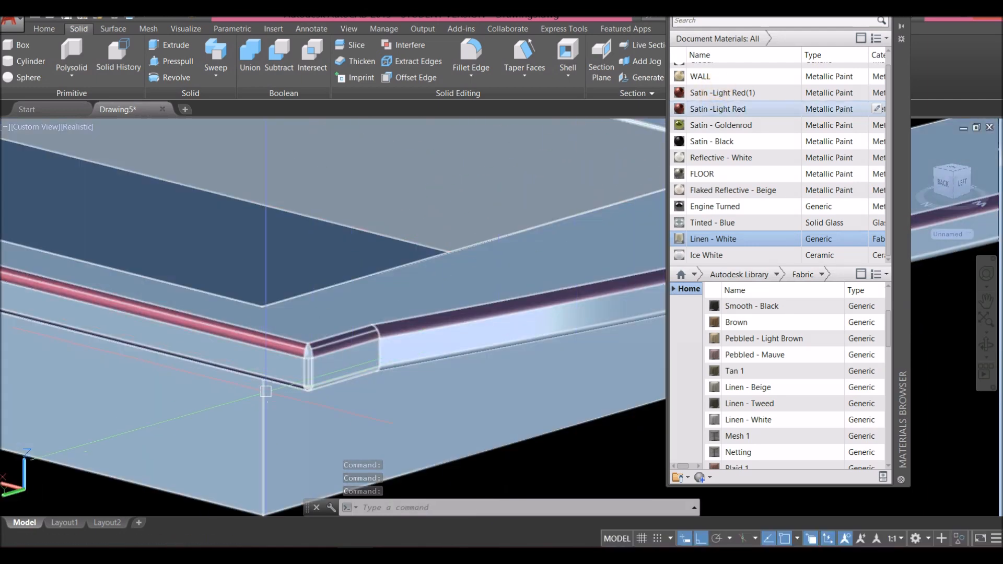
scroll(261, 398, up, 3)
click(716, 93)
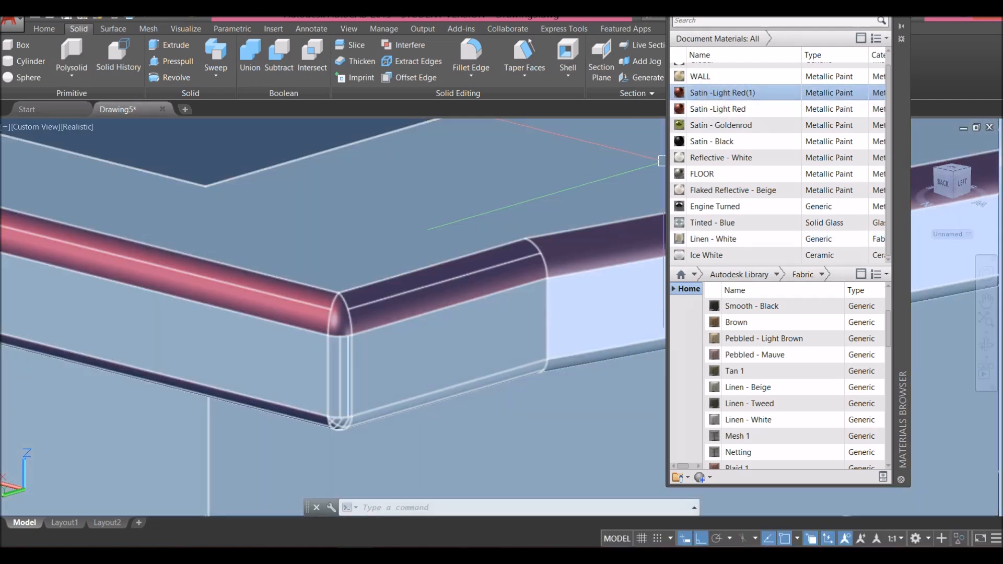
drag(717, 109, 341, 377)
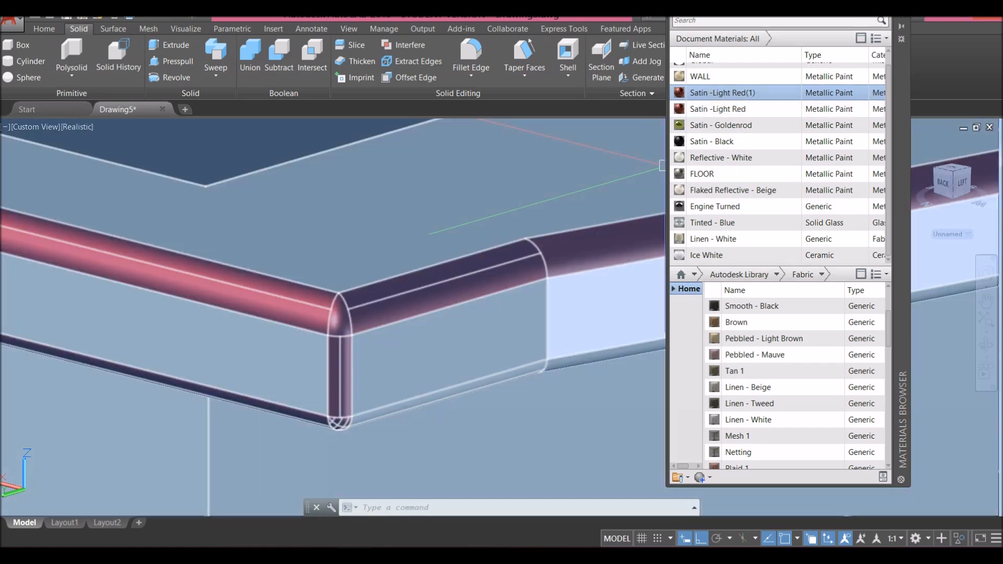
drag(712, 141, 455, 394)
click(718, 108)
drag(722, 92, 452, 384)
- End the object isolation so that the whole boat is shown again
scroll(450, 382, down, 5)
shift+middle_drag(451, 383, 475, 366)
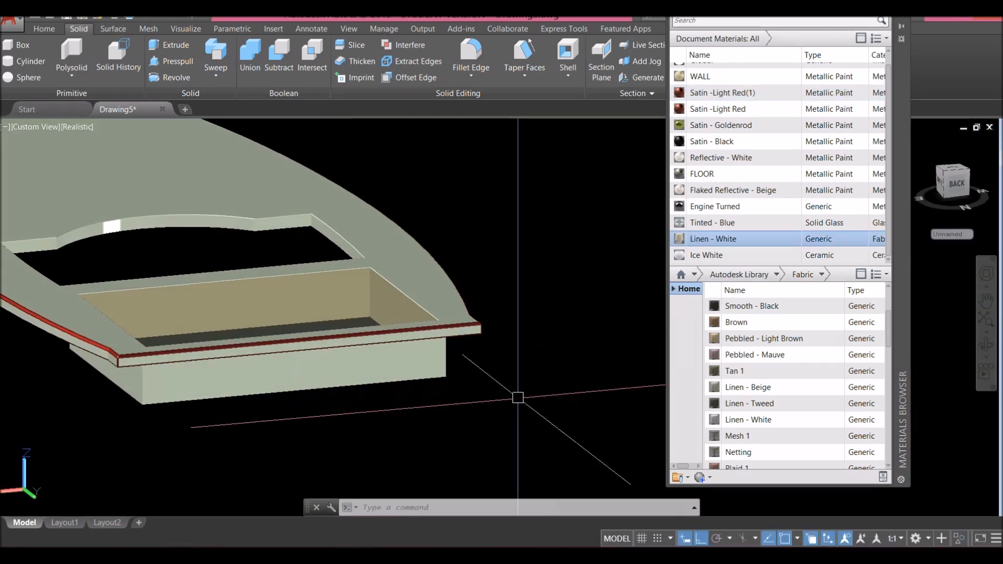
scroll(517, 399, down, 8)
scroll(411, 320, up, 8)
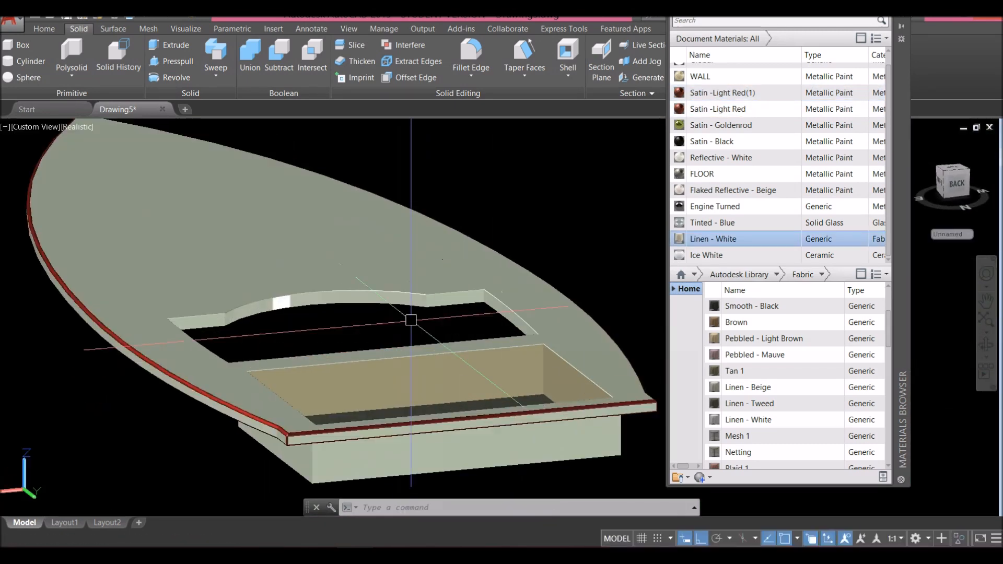
middle_drag(448, 216, 396, 258)
right_click(389, 173)
mouse_move(426, 225)
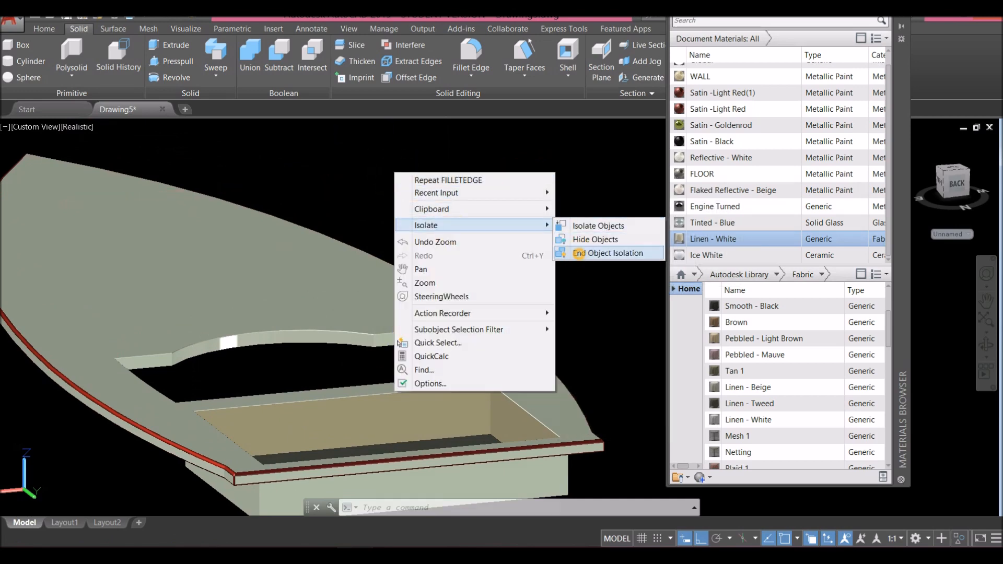
click(579, 253)
- Examine the complete boat with its colored deck rim from several sides
scroll(475, 275, down, 6)
shift+middle_drag(475, 276, 590, 295)
shift+middle_drag(463, 299, 371, 332)
scroll(454, 325, up, 5)
scroll(380, 369, down, 4)
scroll(244, 360, up, 3)
scroll(299, 350, down, 4)
middle_drag(301, 349, 281, 362)
click(462, 324)
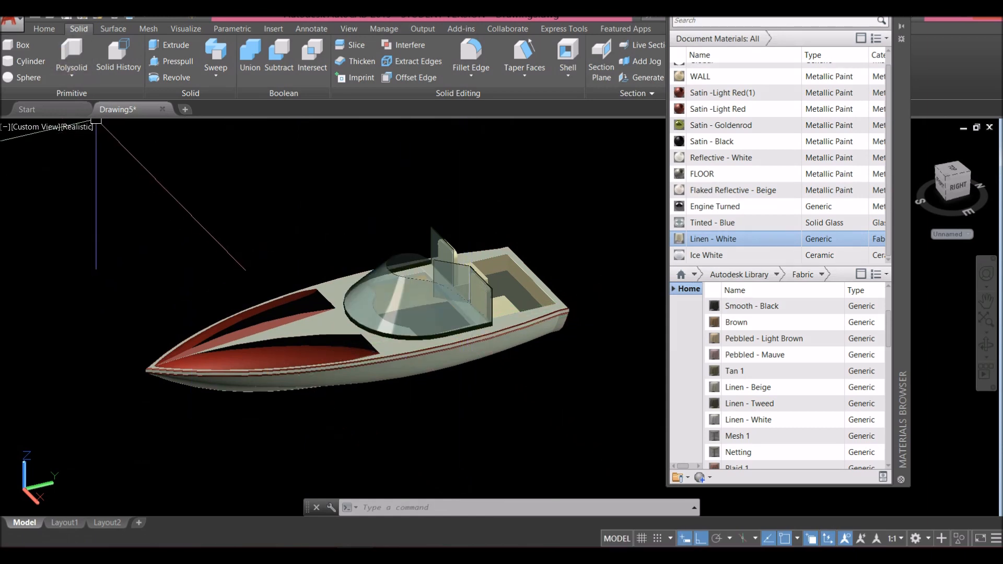
- Open the recent drawing new boat filleted.dwg
click(14, 23)
click(64, 121)
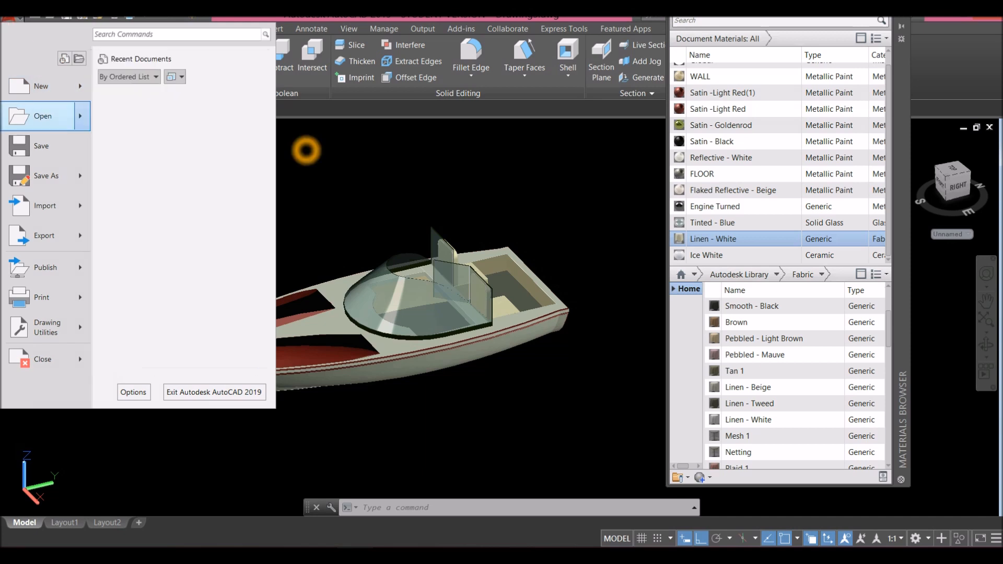
click(303, 147)
click(13, 23)
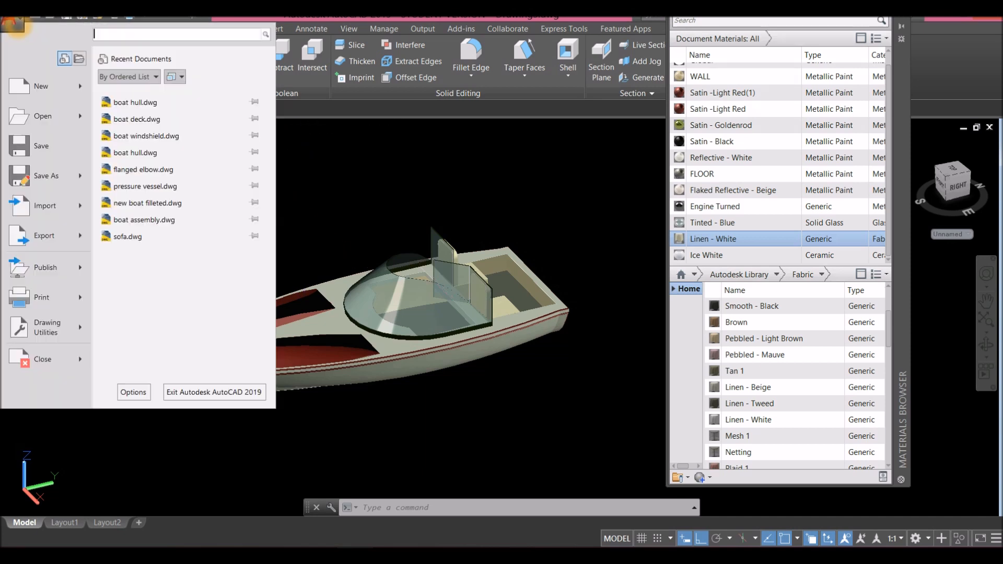
click(147, 202)
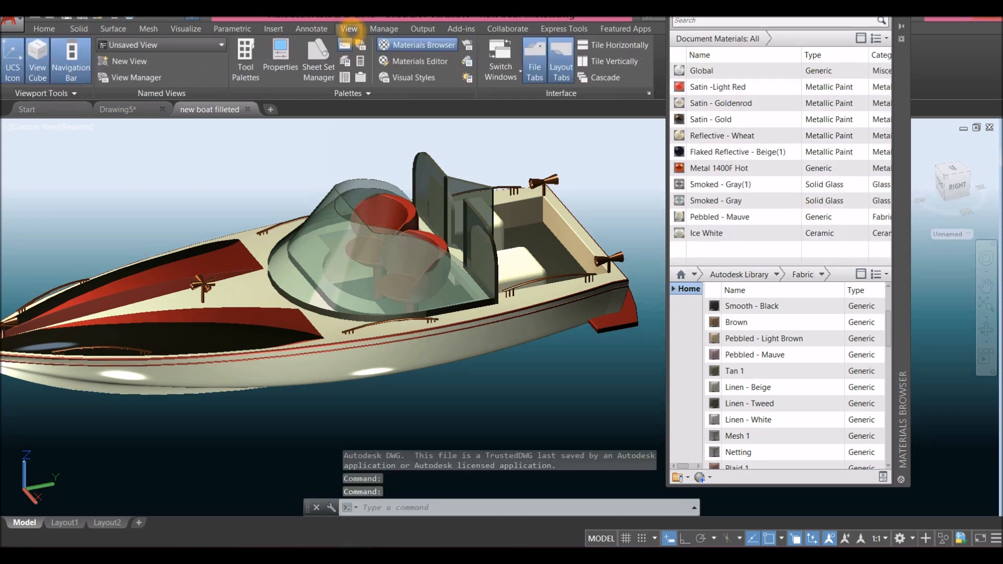
- Tile the two open drawings vertically and close the Materials Browser to compare the boats side by side
click(614, 62)
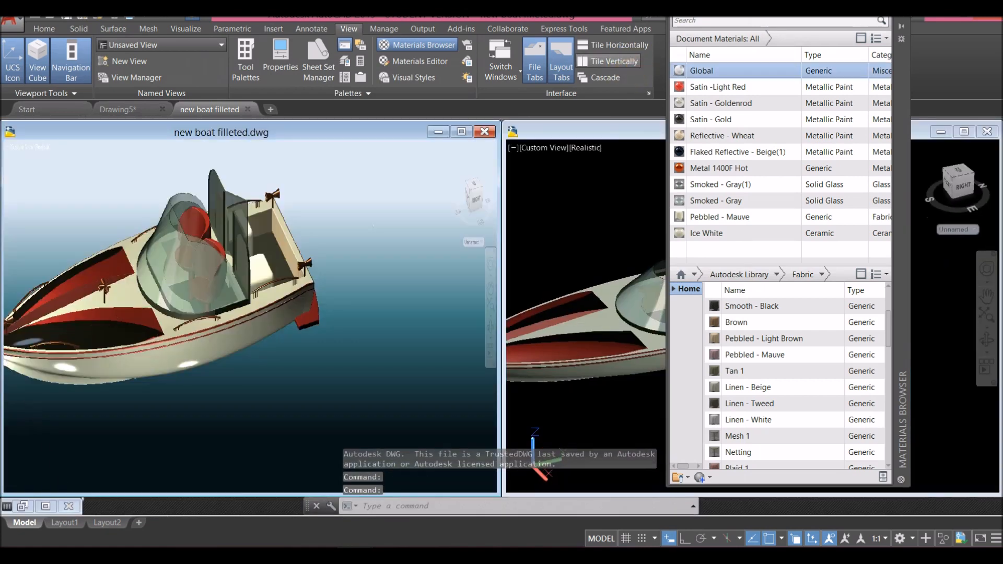
click(895, 26)
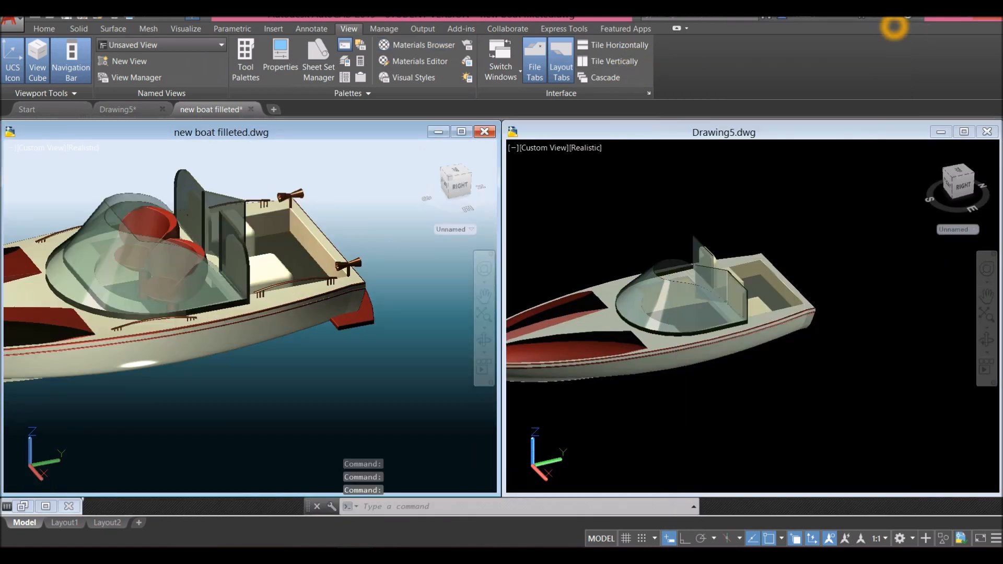
scroll(316, 344, down, 3)
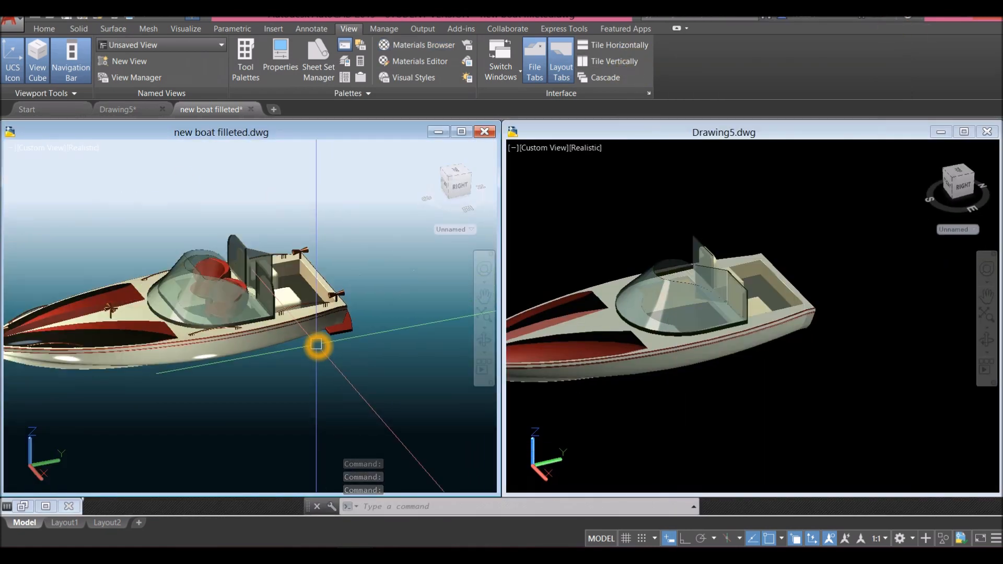
- Set both new boat filleted.dwg and Drawing5.dwg to the Top view
click(40, 149)
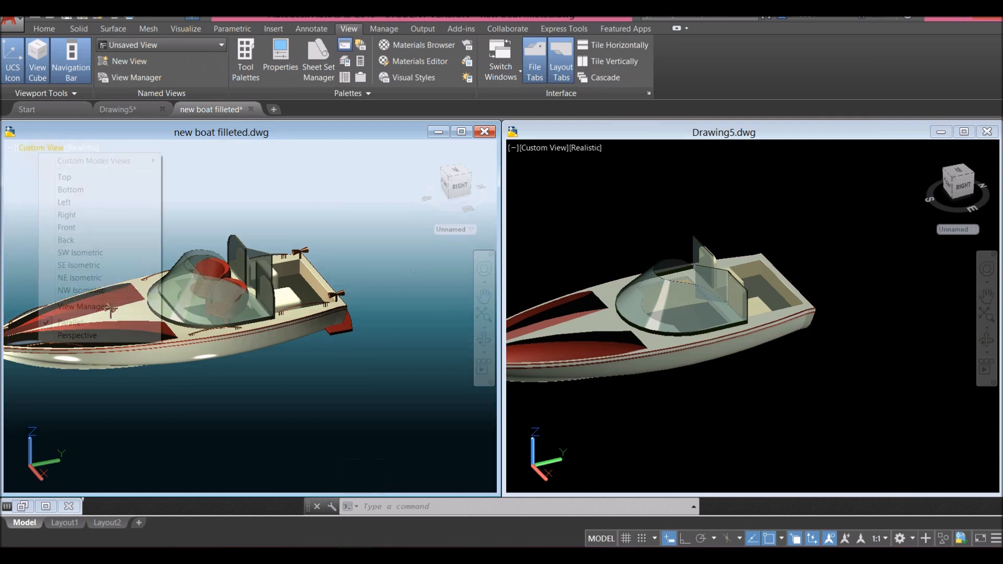
click(65, 177)
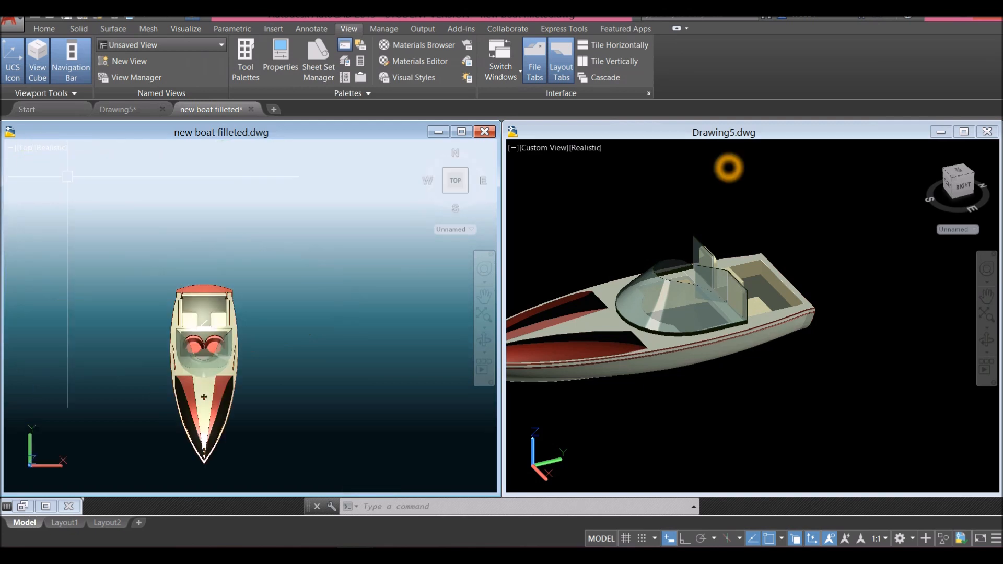
click(649, 186)
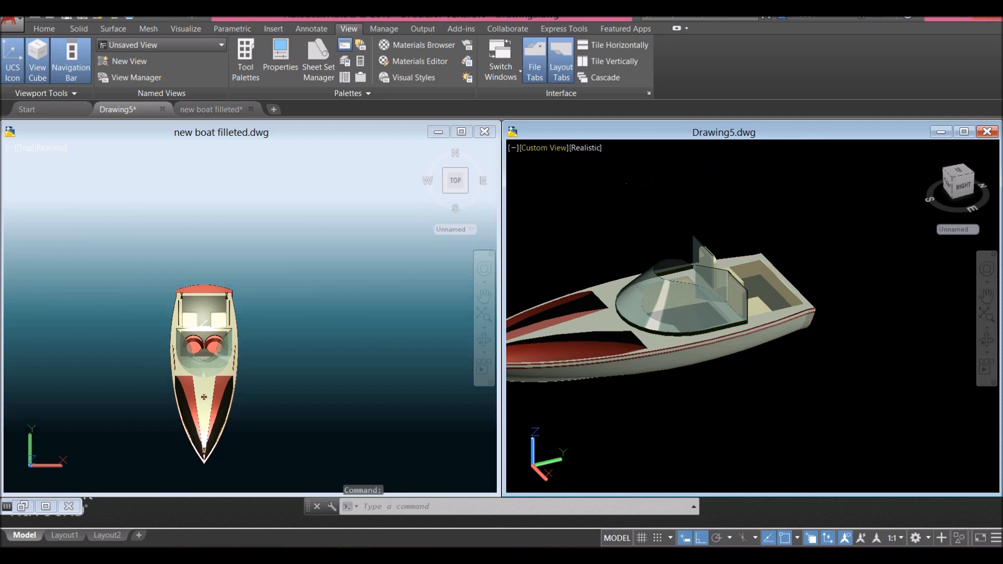
click(544, 147)
click(567, 177)
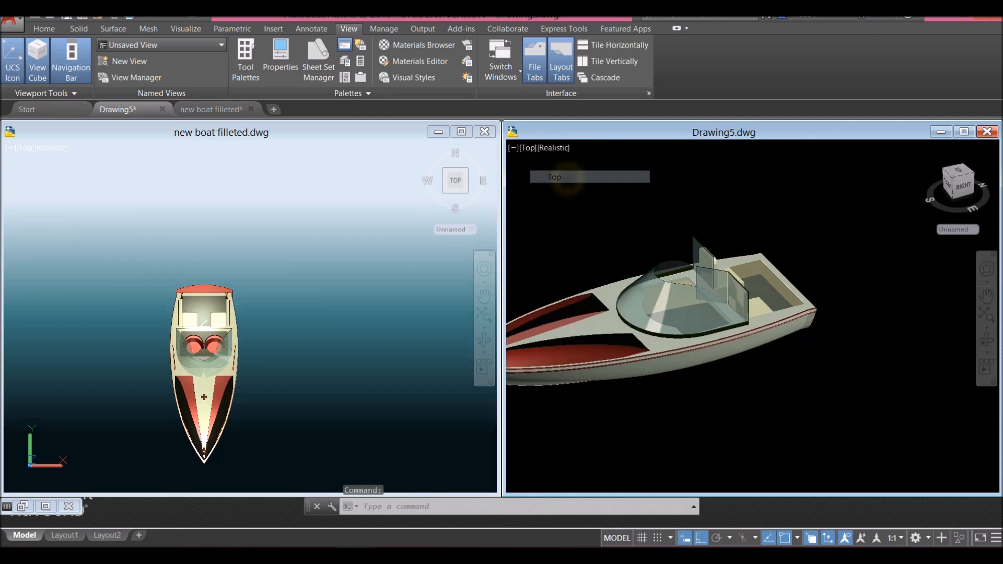
- Copy the two red seats in new boat filleted.dwg with the base point at the midpoint of the cockpit floor's rear edge
click(265, 418)
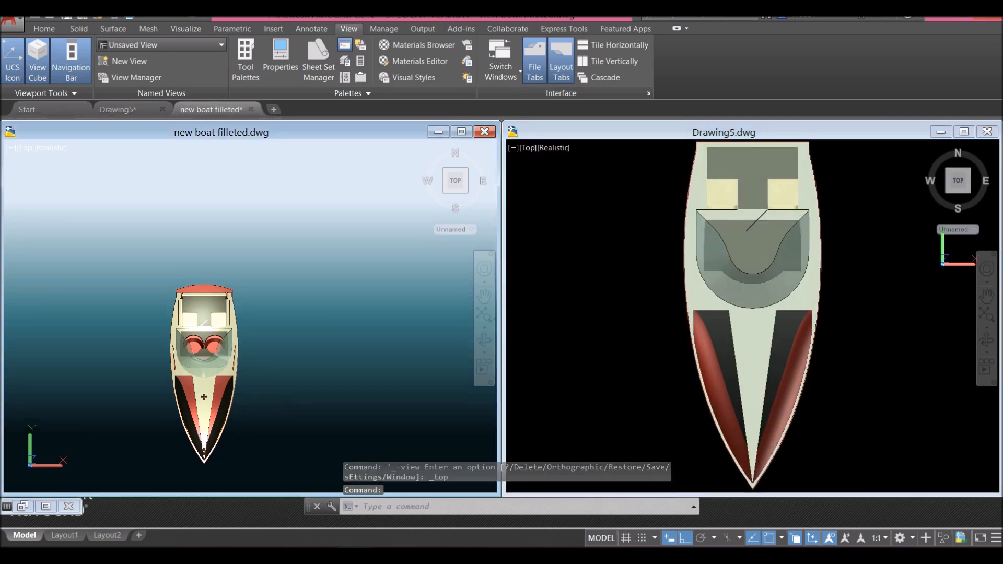
scroll(197, 351, up, 8)
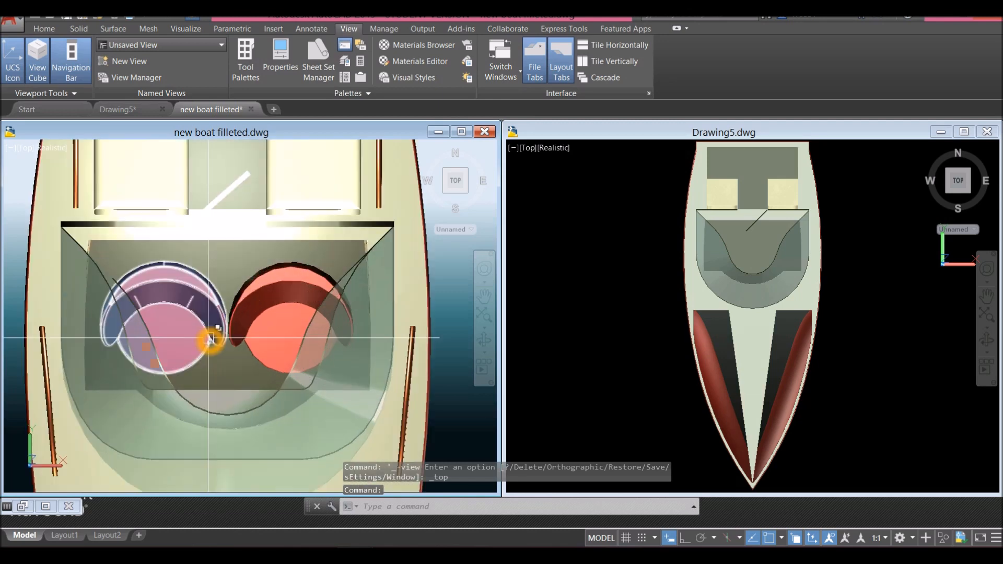
click(211, 329)
click(262, 278)
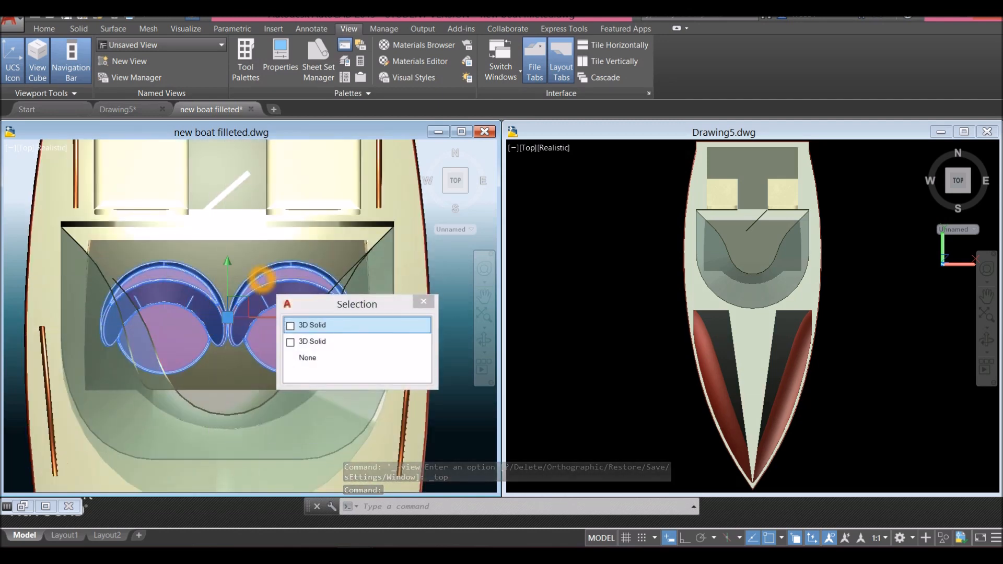
scroll(260, 277, down, 6)
right_click(328, 224)
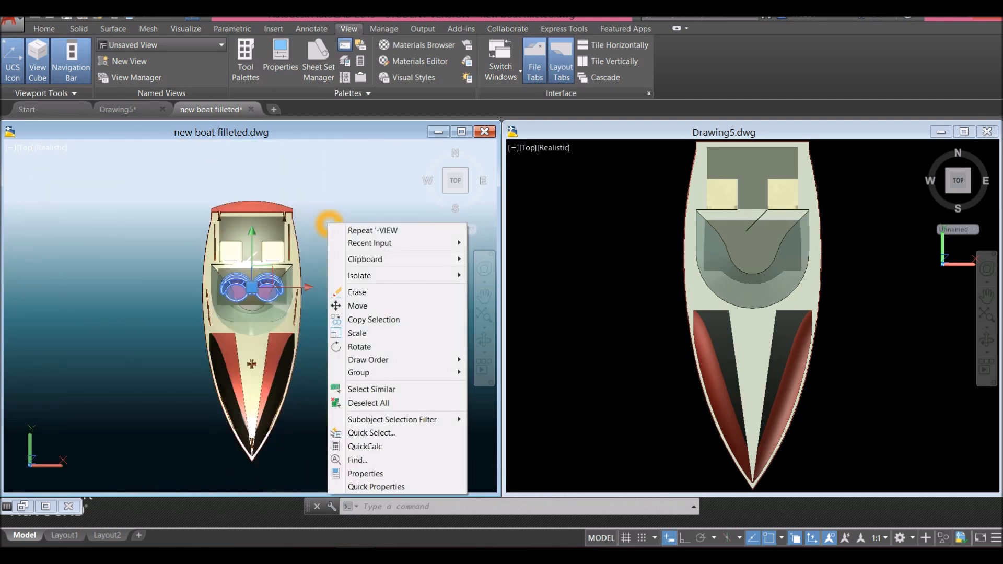
mouse_move(359, 257)
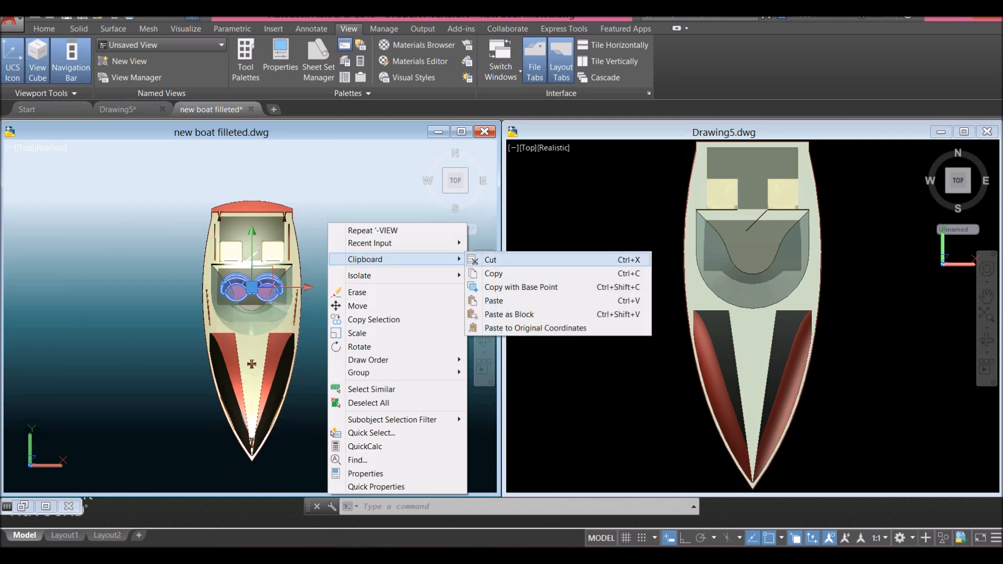
click(506, 288)
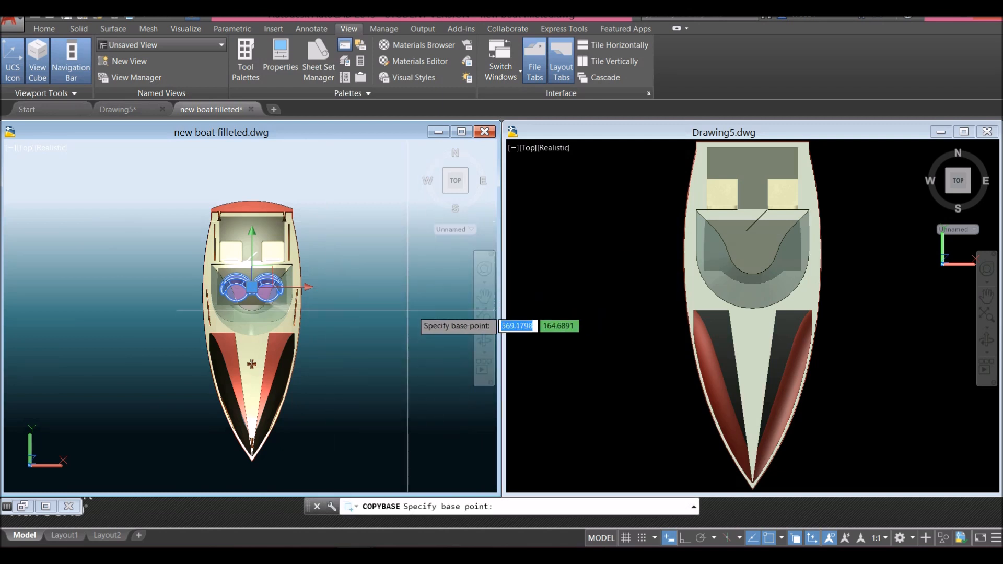
scroll(252, 267, up, 2)
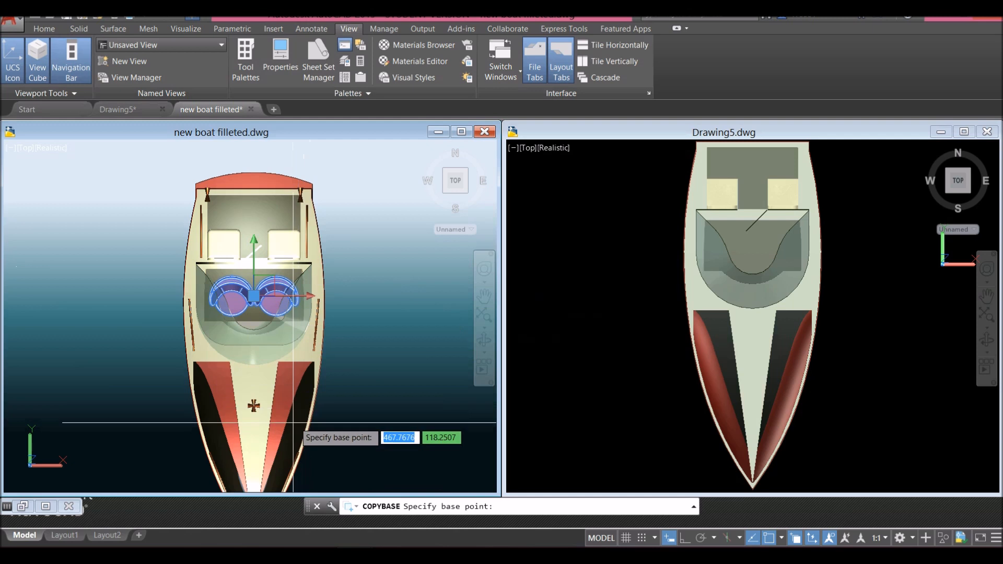
middle_drag(299, 414, 404, 208)
scroll(380, 337, up, 9)
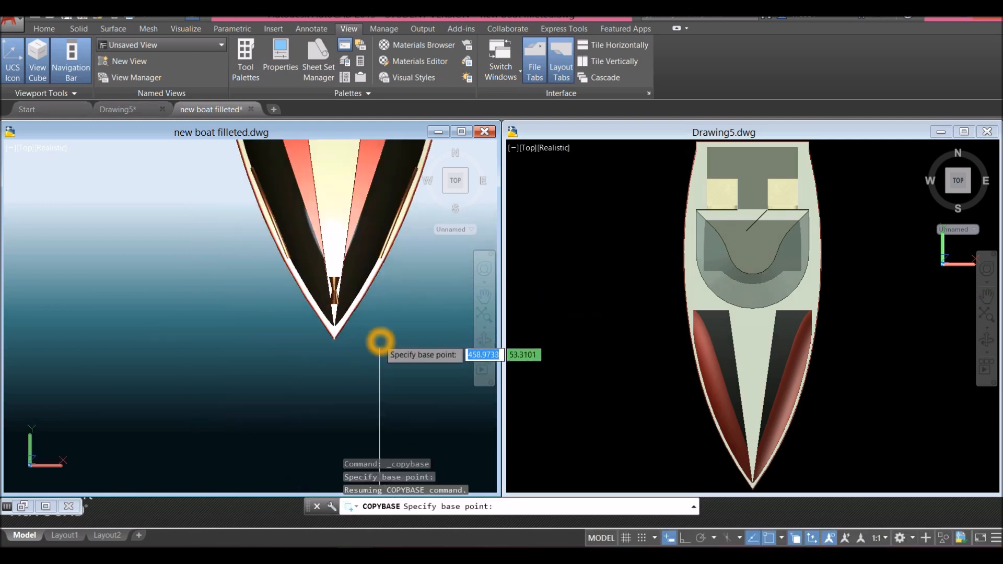
scroll(247, 361, up, 2)
scroll(246, 347, down, 8)
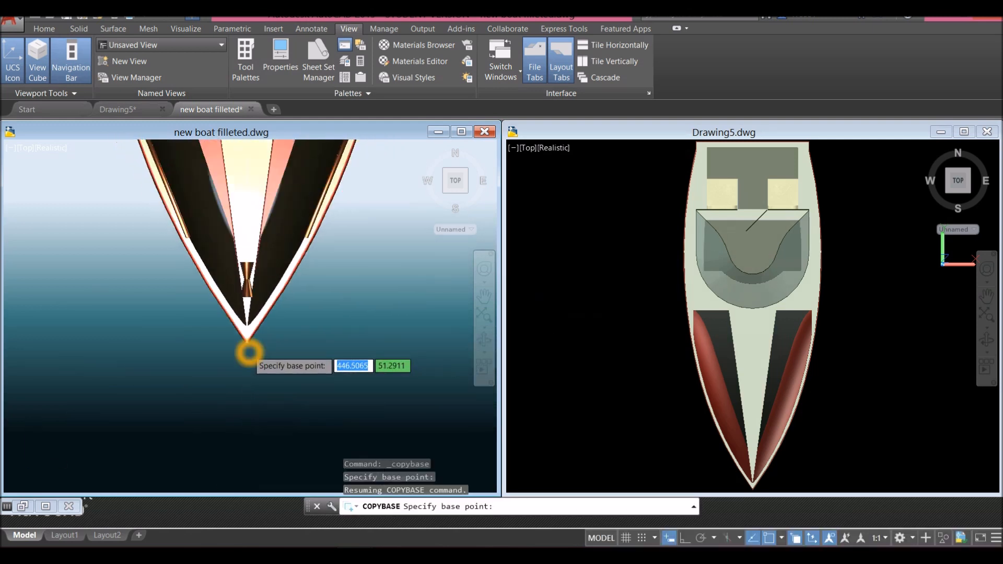
scroll(261, 261, up, 5)
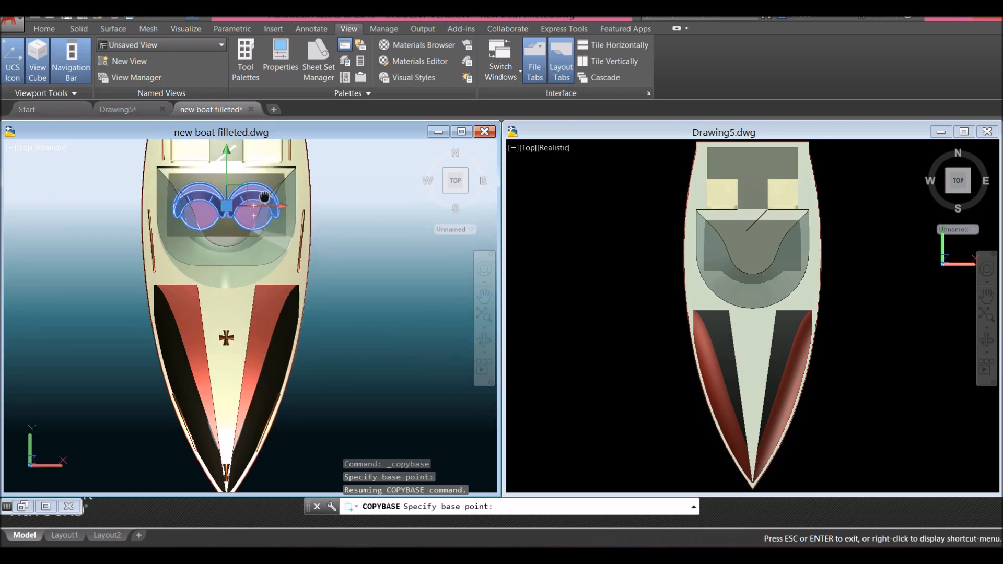
scroll(249, 230, up, 5)
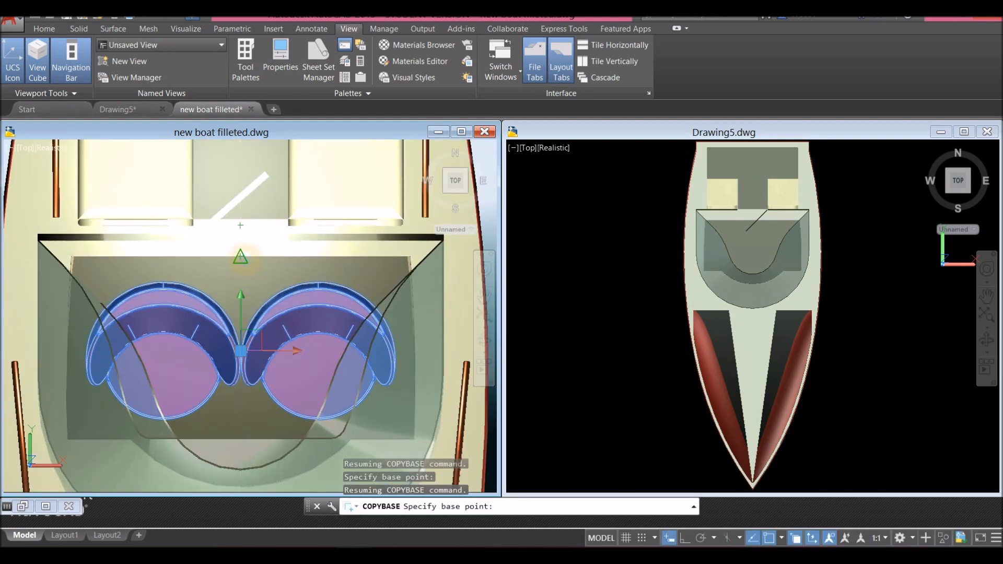
click(240, 225)
- Paste the two seats into Drawing5.dwg at the midpoint of the cockpit floor's rear edge
click(622, 291)
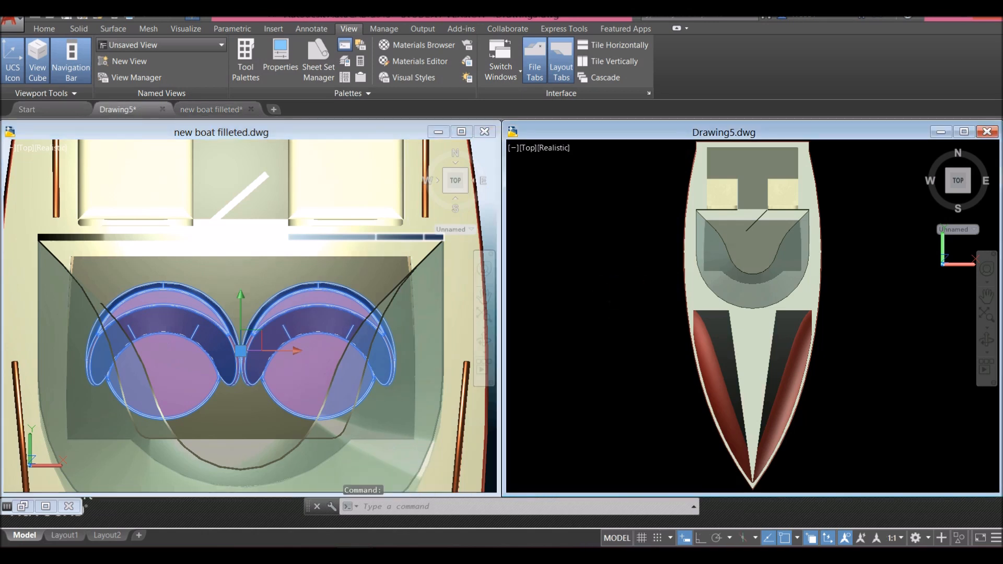
scroll(629, 282, down, 5)
scroll(627, 260, up, 6)
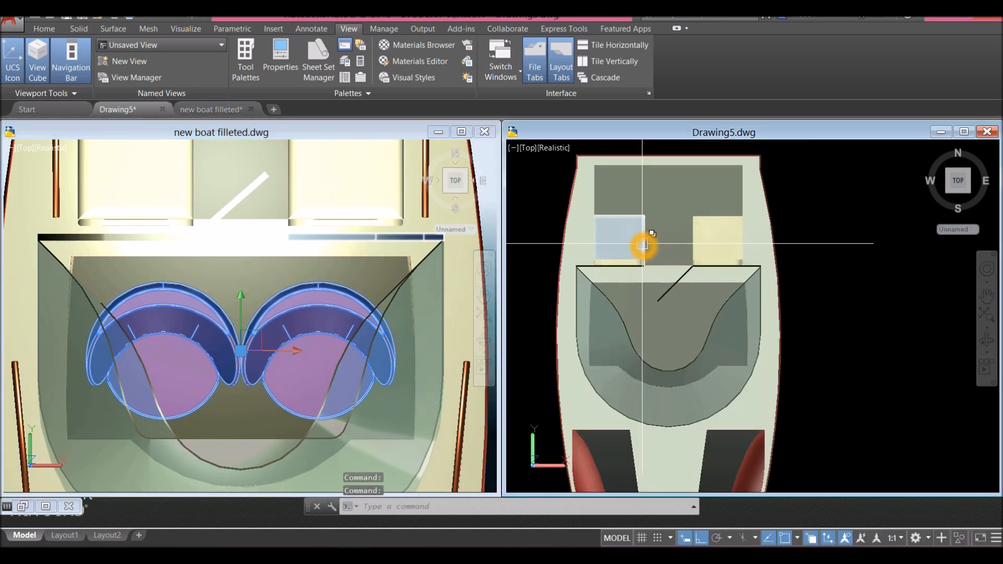
key(ctrl+v)
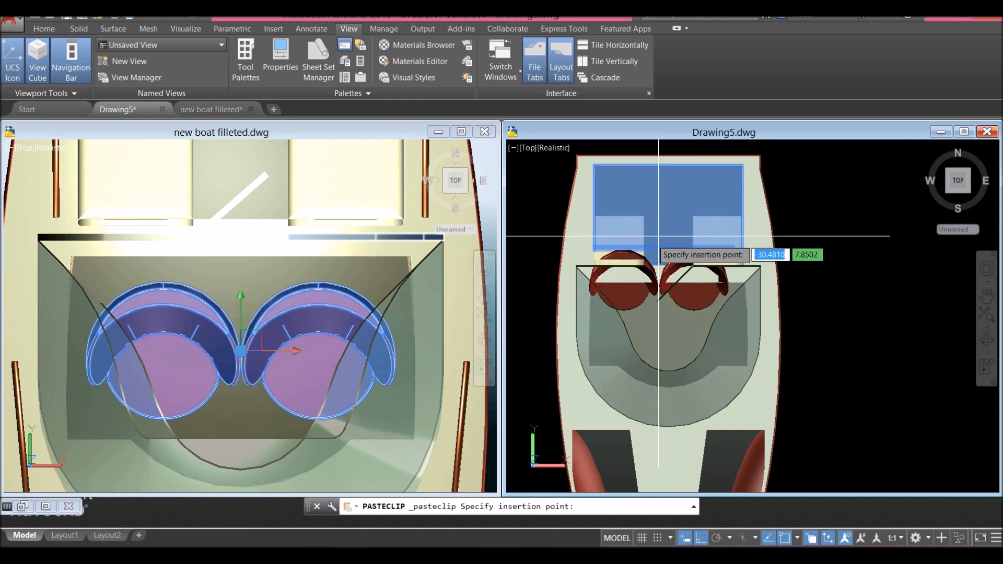
scroll(658, 236, up, 3)
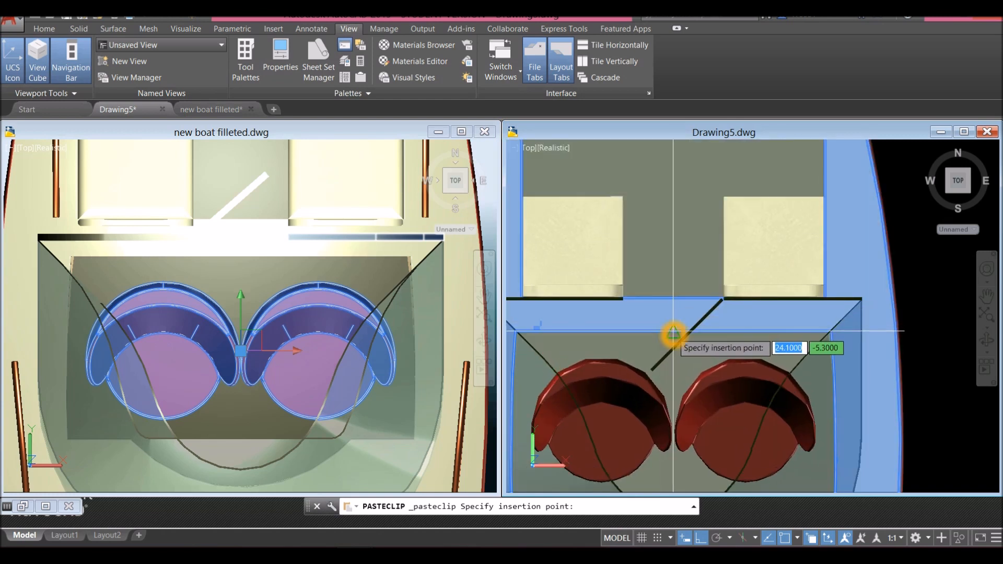
click(673, 332)
- Close new boat filleted.dwg without saving its changes and maximize Drawing5.dwg
click(383, 281)
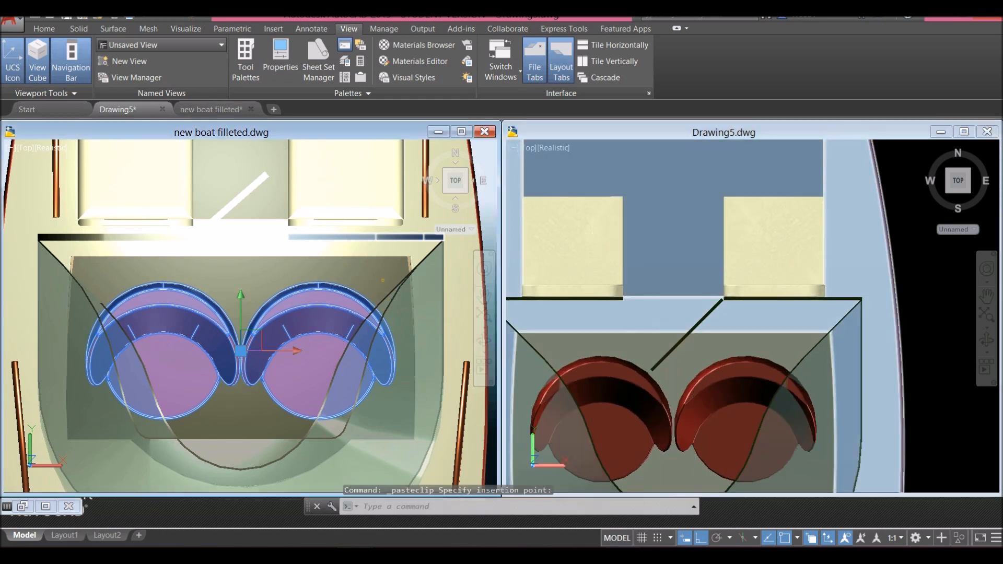
click(484, 132)
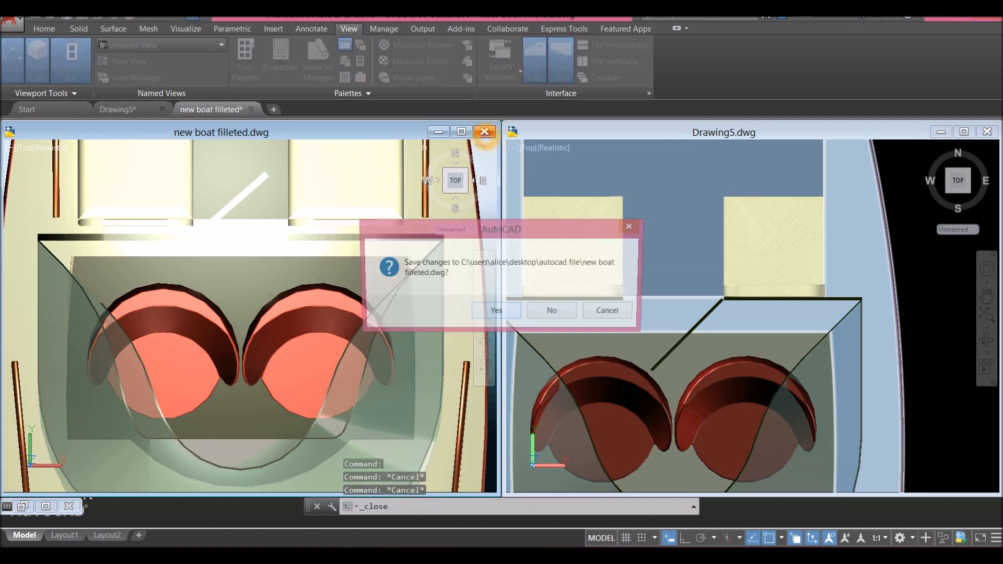
click(554, 311)
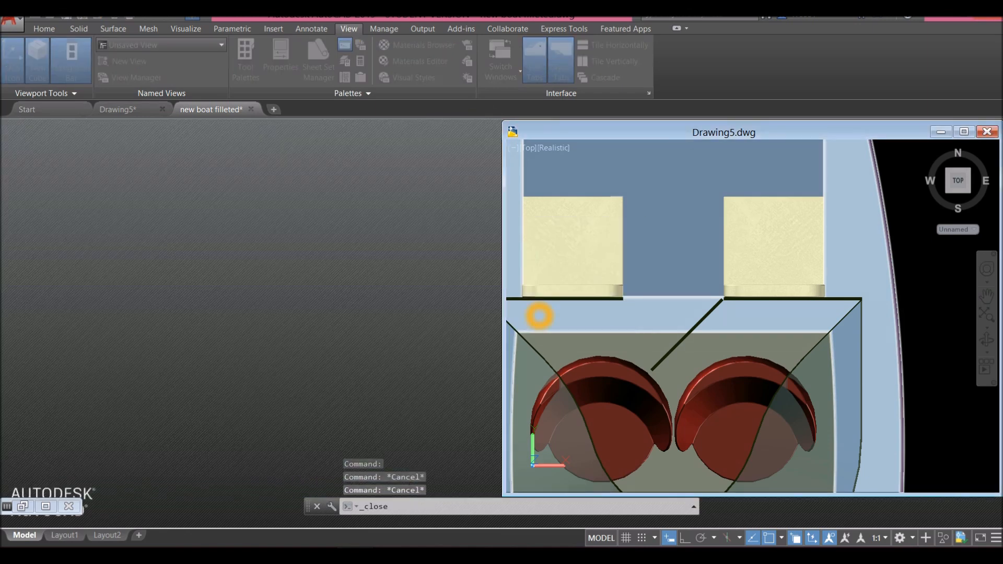
click(964, 132)
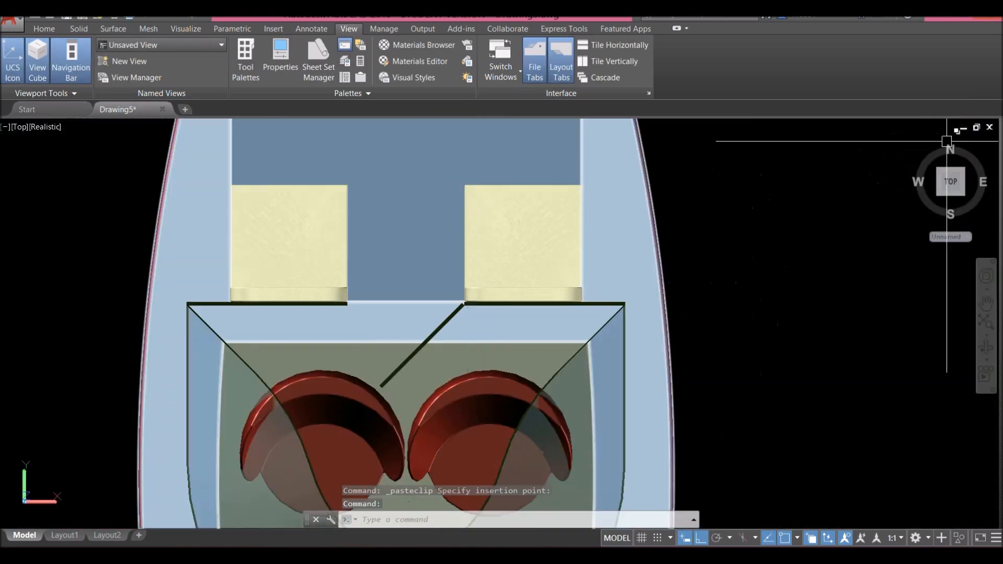
- Move both pasted seats together about 2.3 units toward the bow
shift+middle_drag(544, 385, 418, 250)
shift+middle_drag(413, 329, 520, 398)
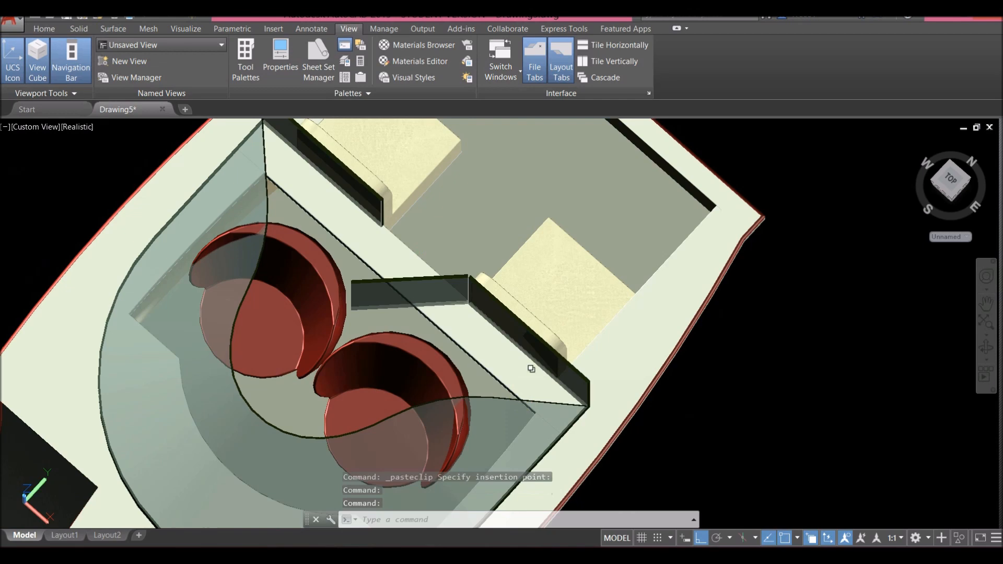
scroll(523, 371, down, 6)
scroll(480, 372, up, 3)
scroll(522, 355, up, 2)
click(536, 343)
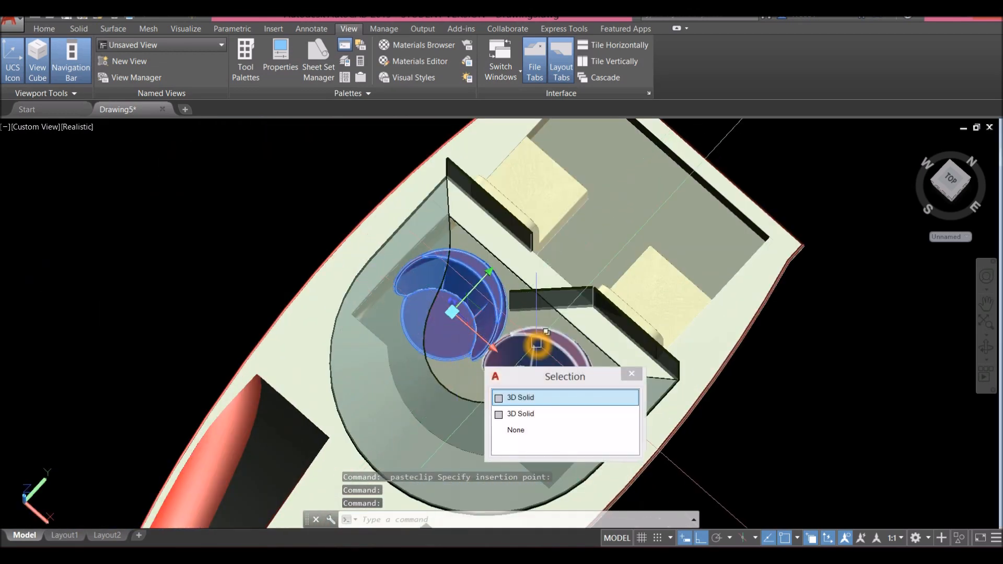
scroll(538, 340, down, 5)
right_click(658, 235)
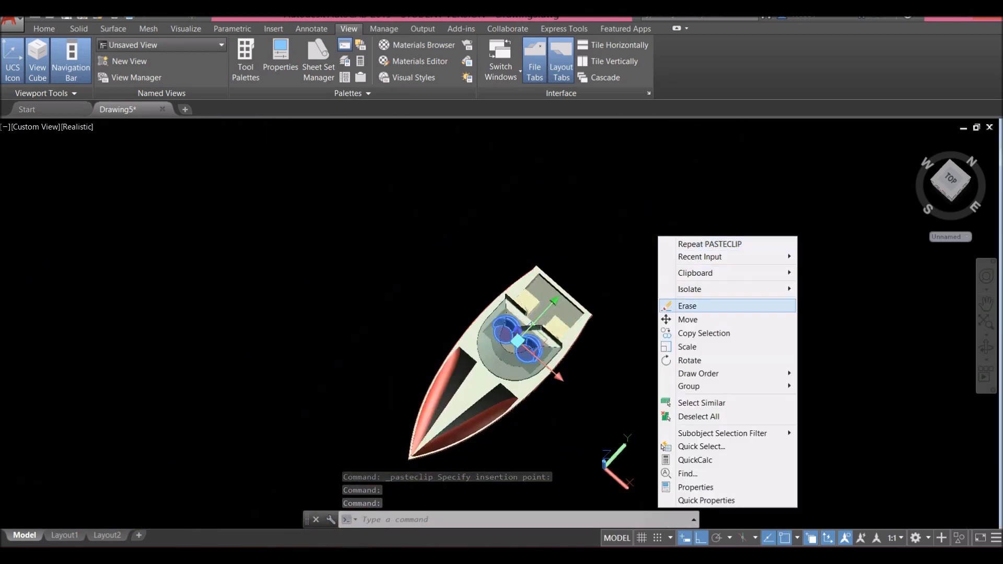
click(687, 320)
click(691, 316)
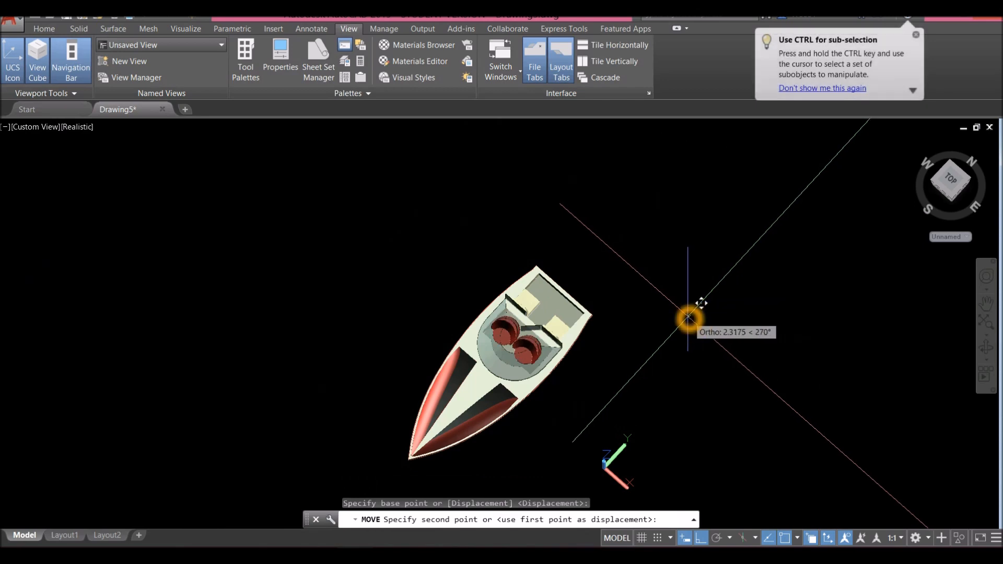
click(688, 318)
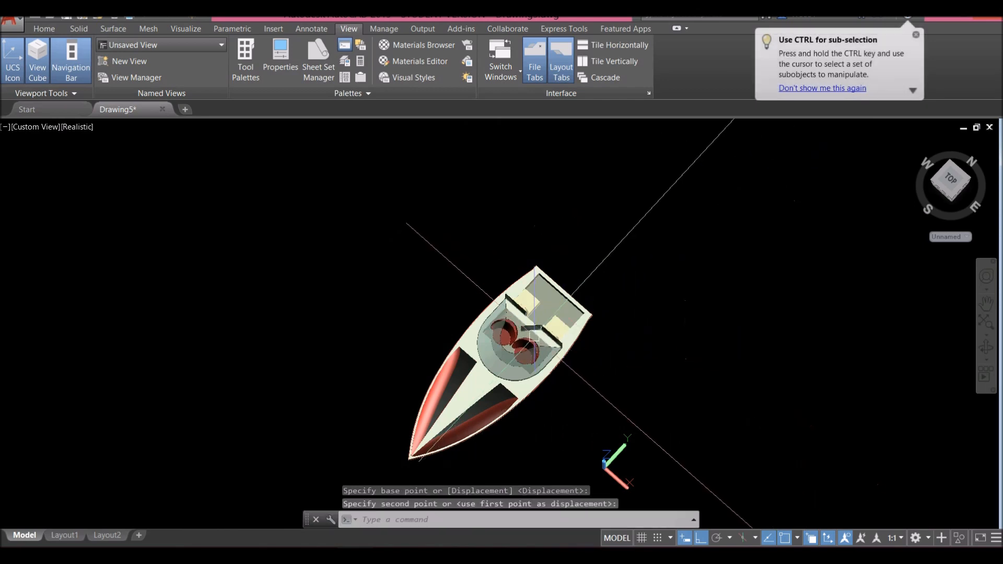
- Examine the seats' position and height inside the cockpit from several sides
scroll(536, 335, up, 6)
shift+middle_drag(537, 334, 522, 280)
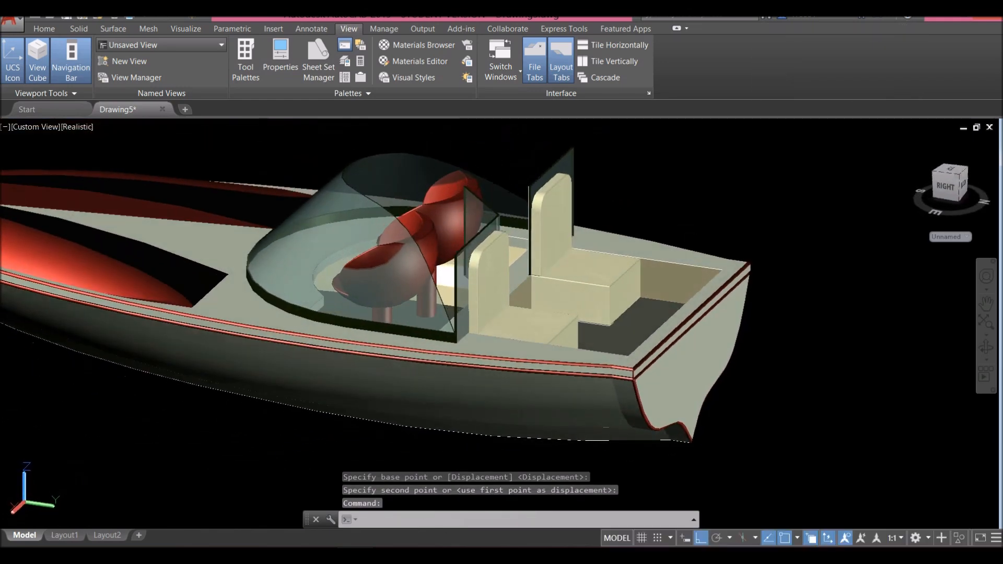
scroll(479, 217, down, 5)
shift+middle_drag(385, 239, 510, 233)
scroll(452, 209, up, 3)
shift+middle_drag(452, 209, 487, 287)
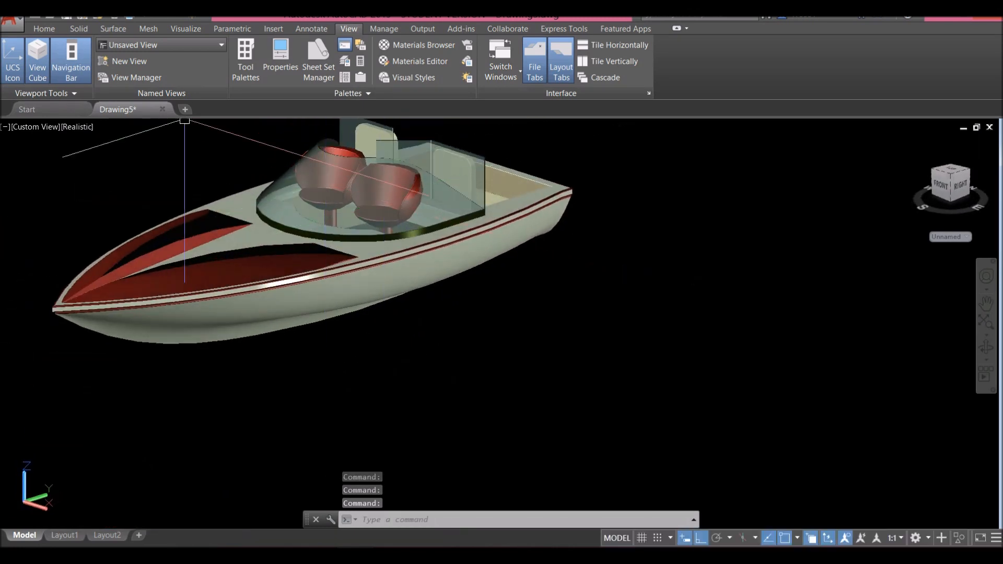
click(186, 29)
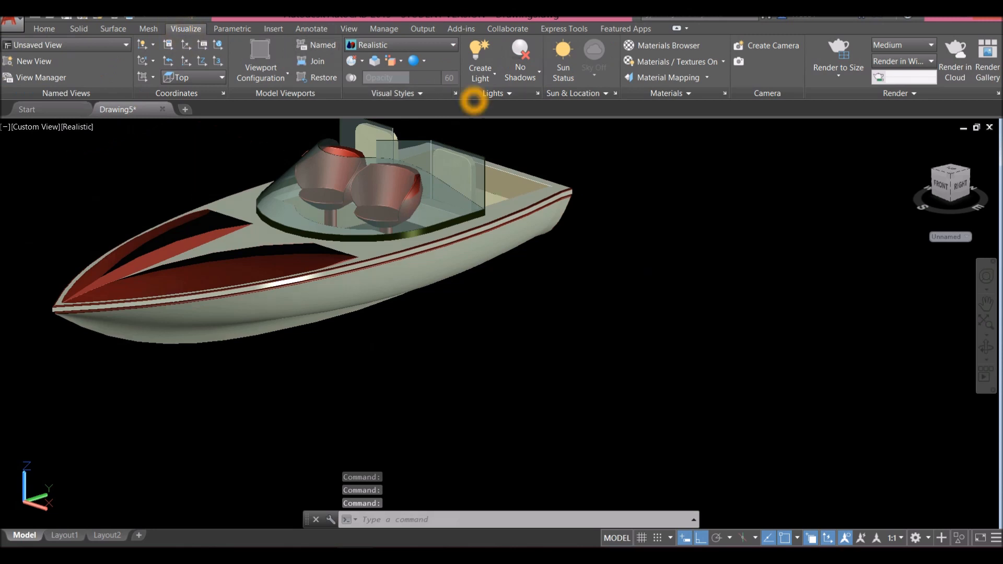
click(509, 93)
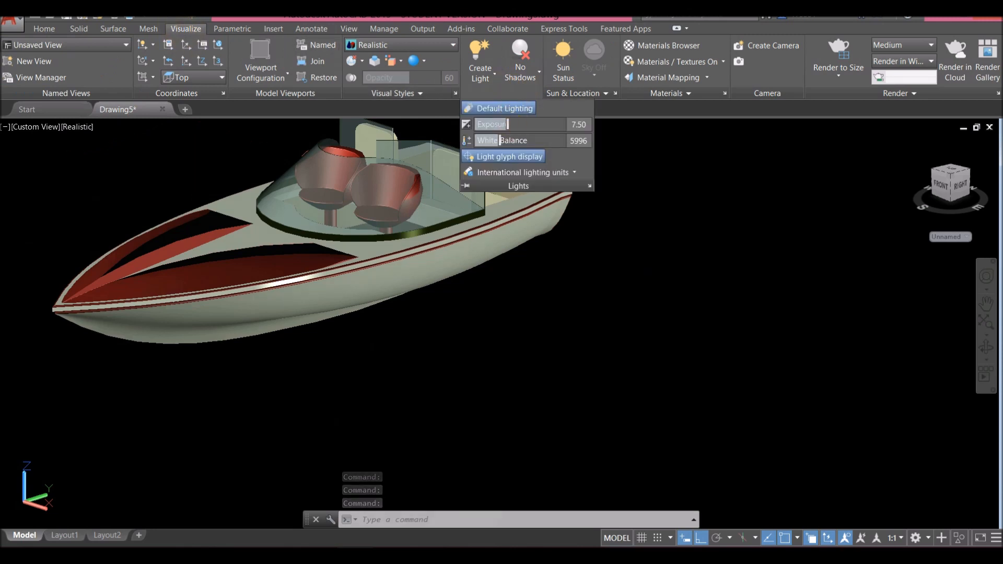
click(506, 124)
middle_drag(601, 257, 639, 298)
shift+middle_drag(637, 283, 692, 230)
key(Escape)
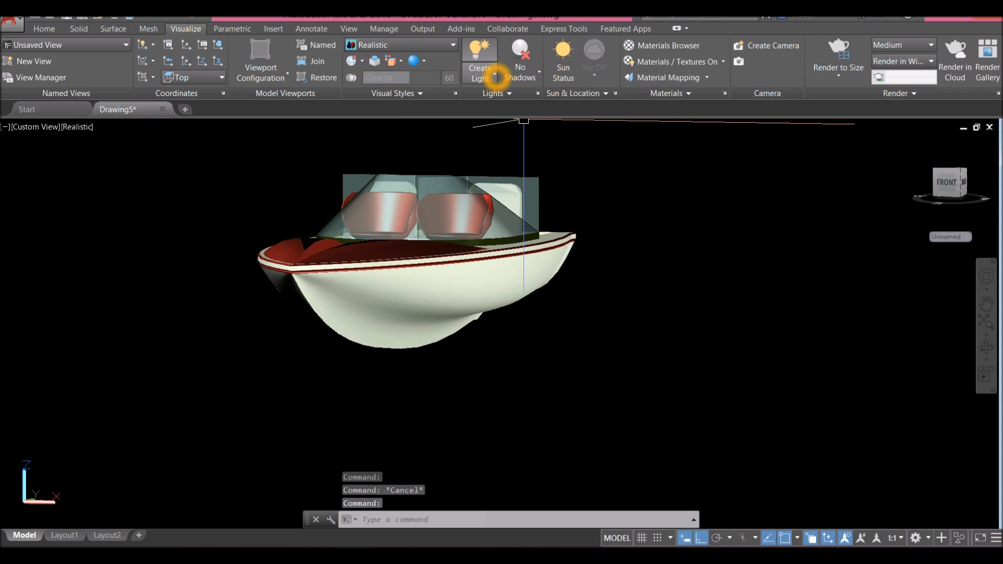
click(481, 73)
click(495, 150)
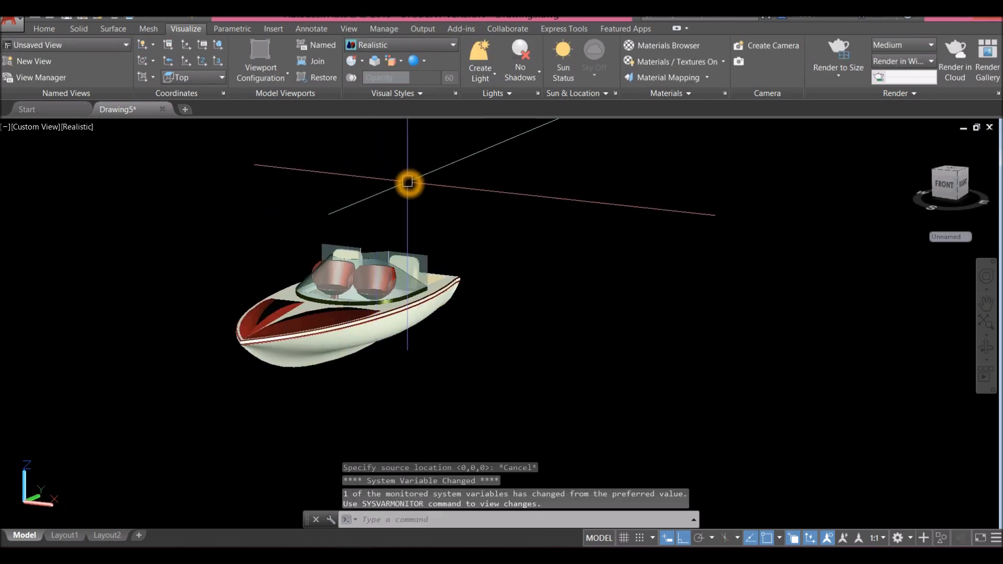
click(408, 183)
key(Escape)
- Draw a vertical guide line from the glass panel beside the seats to a point well above the boat
text(l)
key(Return)
scroll(408, 192, up, 3)
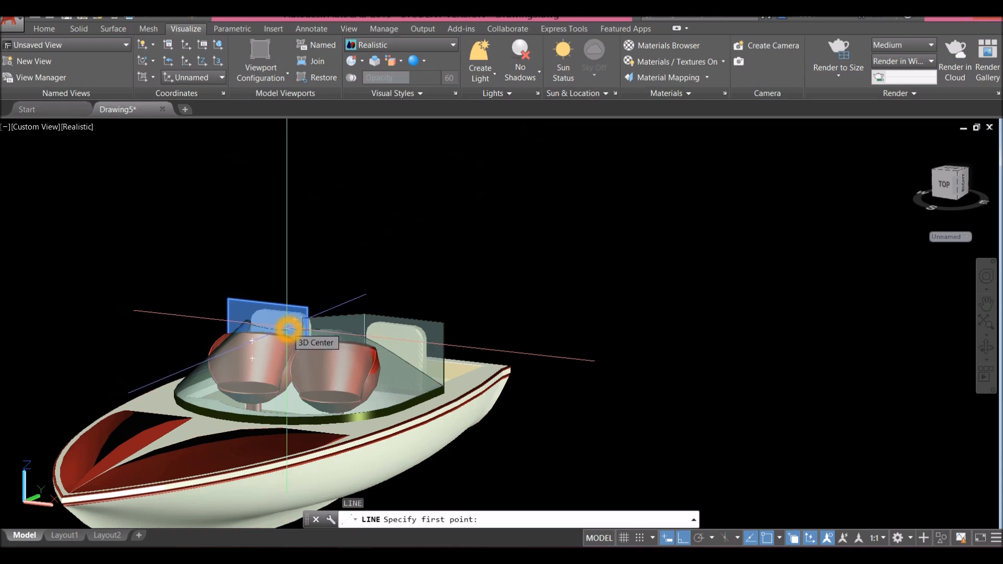
click(296, 320)
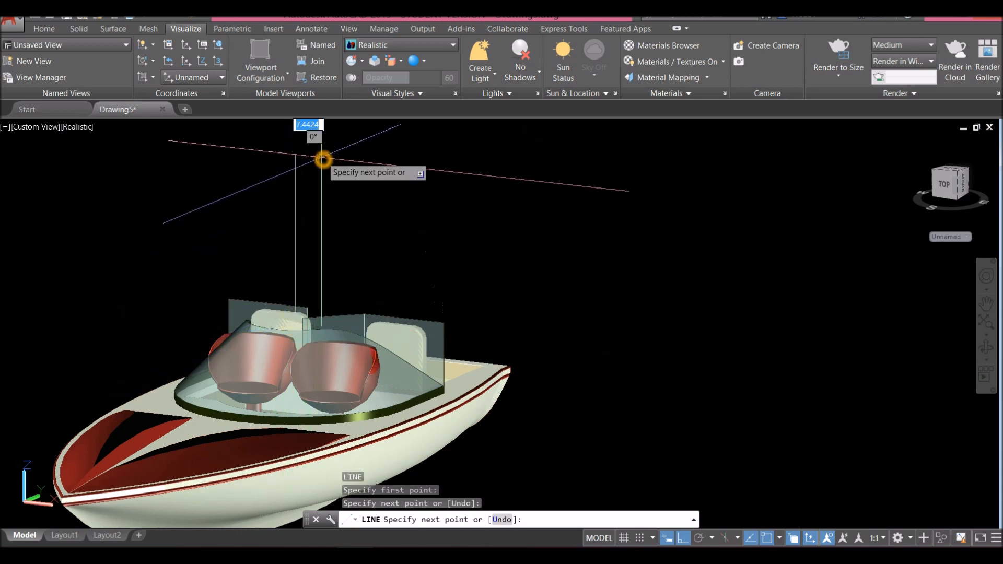
click(322, 159)
right_click(390, 151)
click(413, 157)
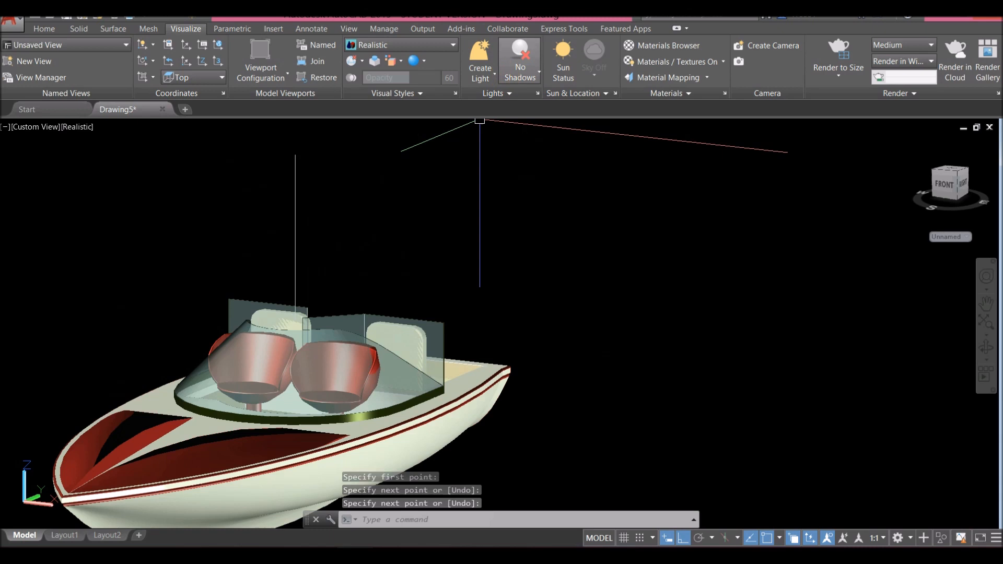
- Create a spotlight at the guide line's upper end aimed down along it, with default lighting off and intensity factor 5
click(480, 74)
click(493, 131)
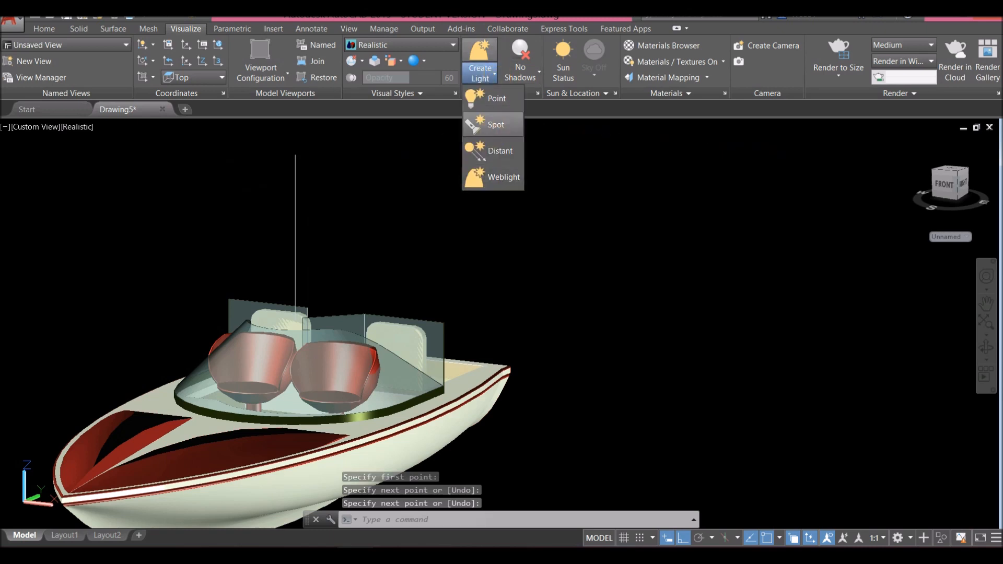
click(385, 255)
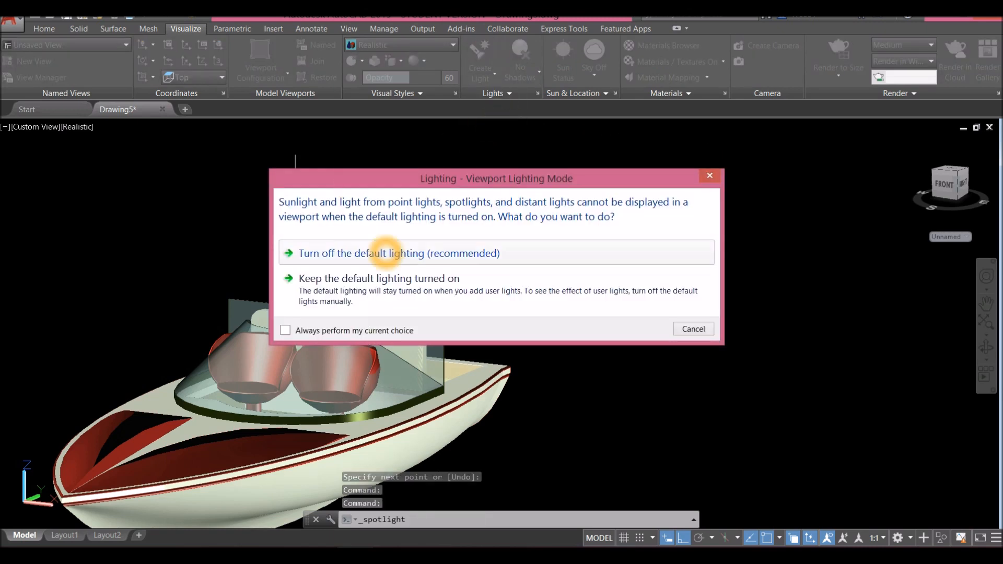
click(300, 159)
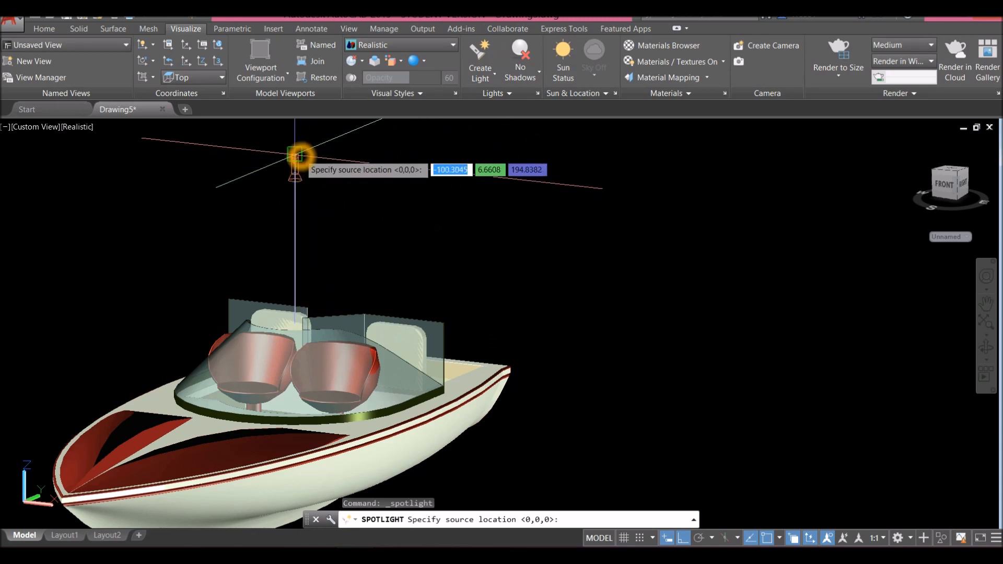
click(295, 230)
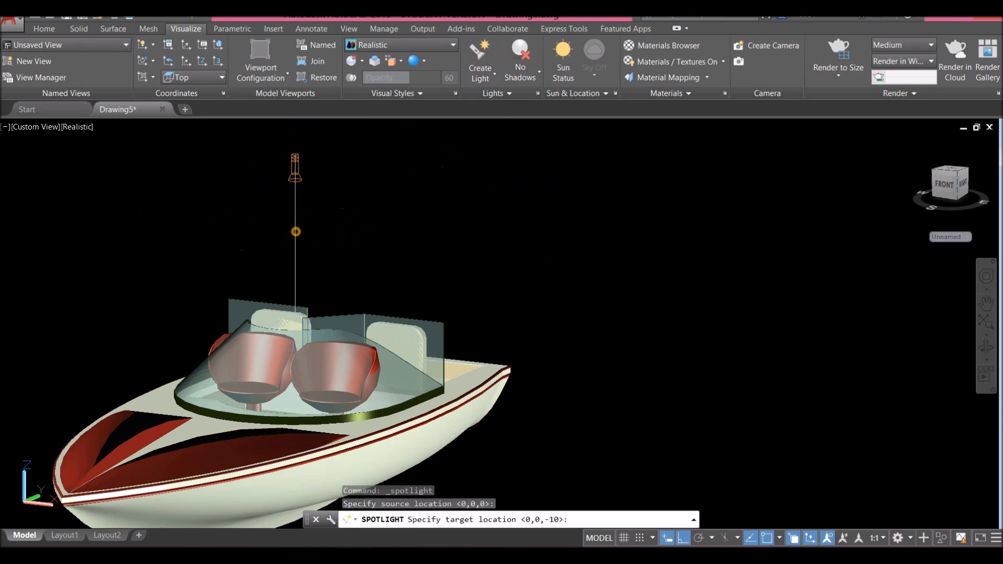
click(345, 276)
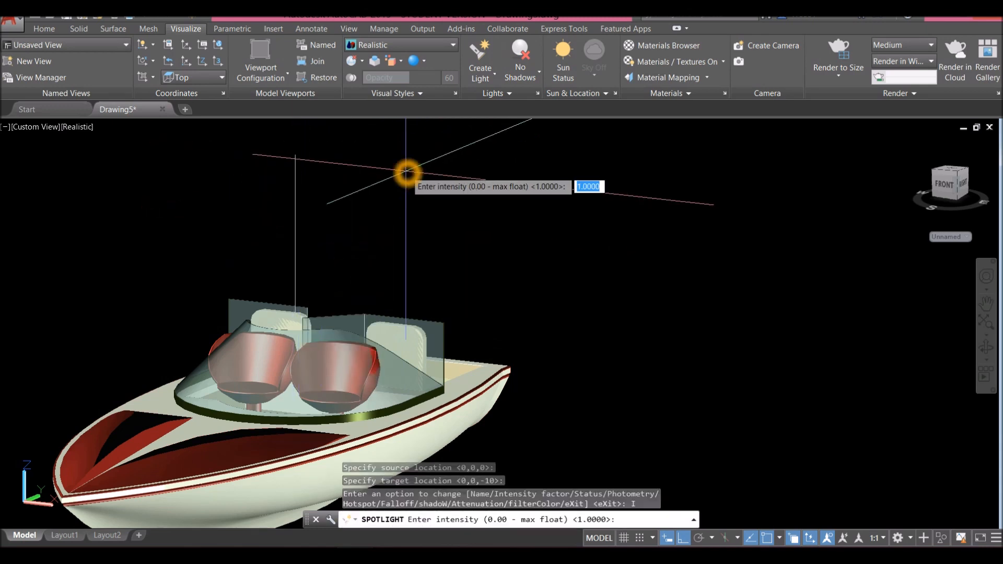
text(5)
key(Return)
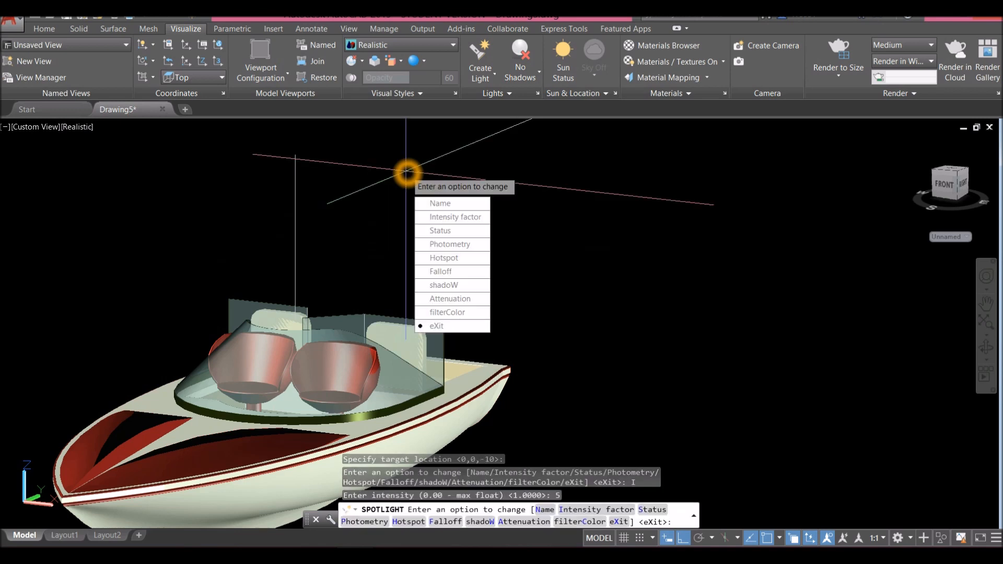
key(Return)
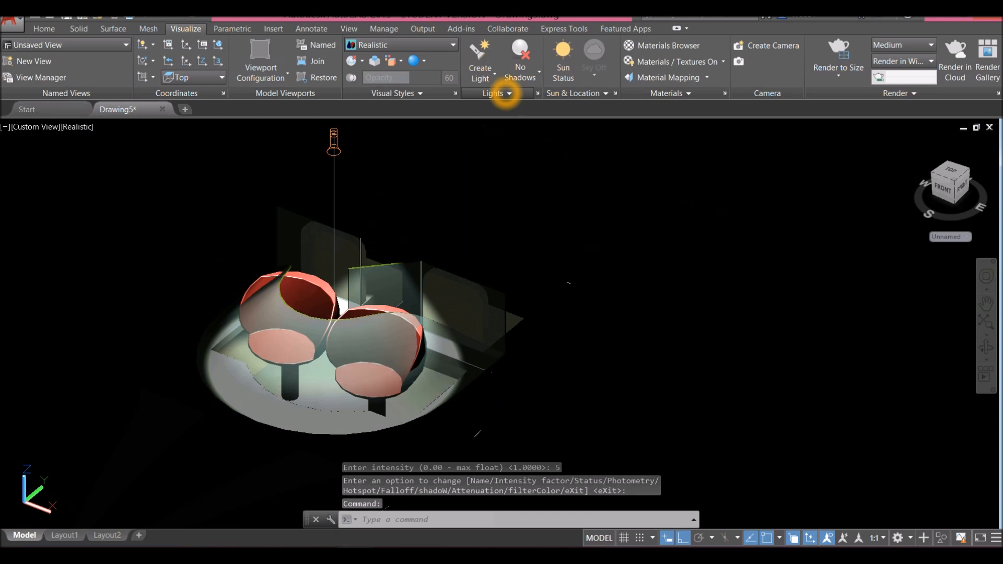
- Compare the scene with default lighting switched on and off, setting the exposure to 7.6
click(505, 94)
mouse_move(505, 125)
mouse_down()
mouse_move(479, 125)
mouse_move(511, 124)
mouse_move(495, 140)
mouse_up()
click(501, 108)
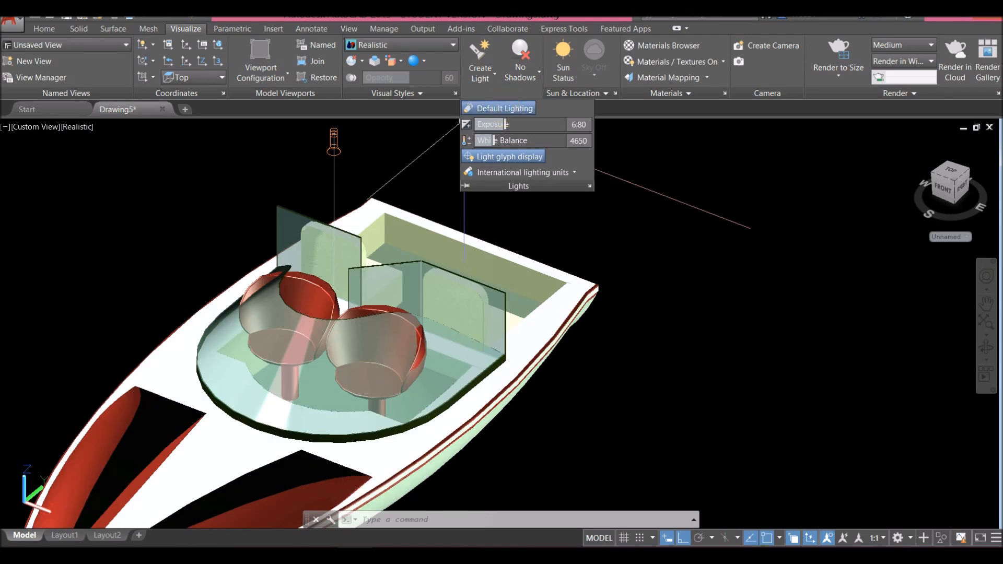
shift+middle_drag(374, 166, 336, 162)
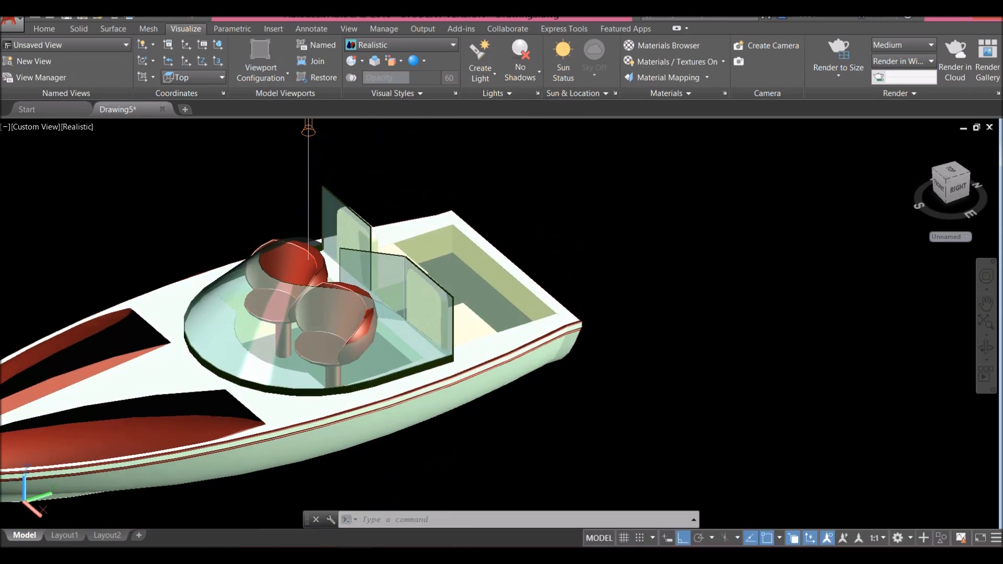
click(497, 93)
drag(505, 124, 508, 124)
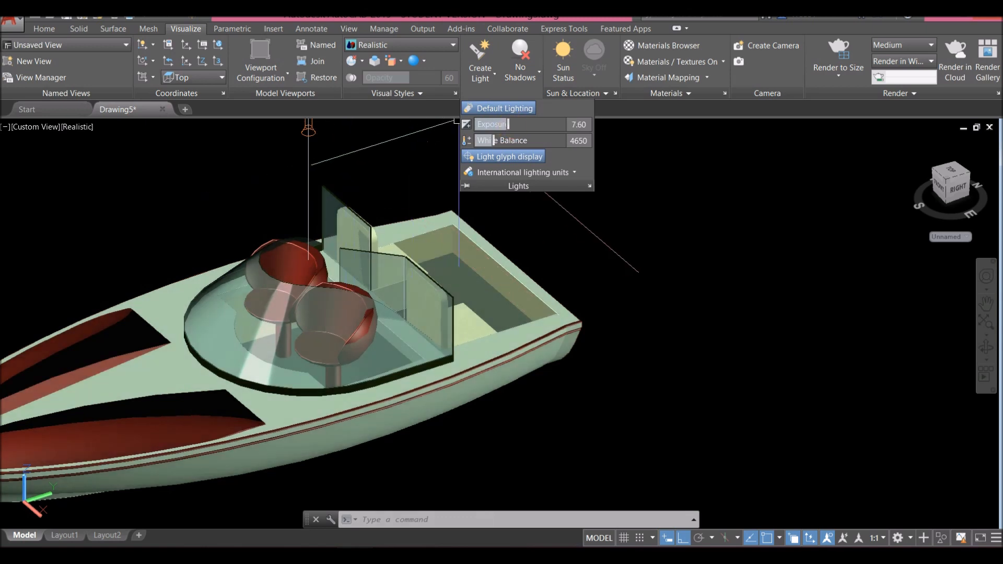
click(482, 108)
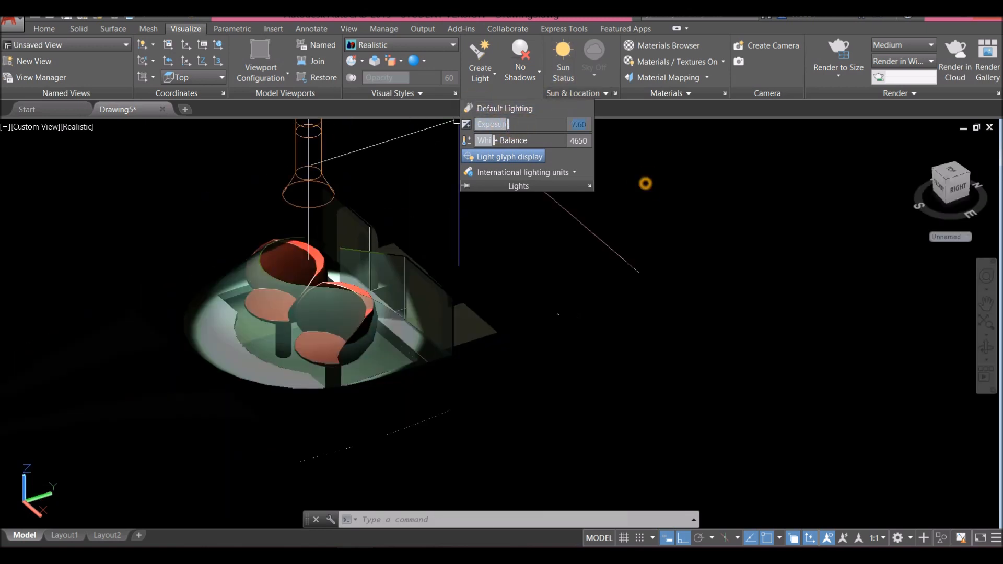
- Turn on the sun with the recommended exposure adjustment and set the render exposure to 6.4
click(570, 61)
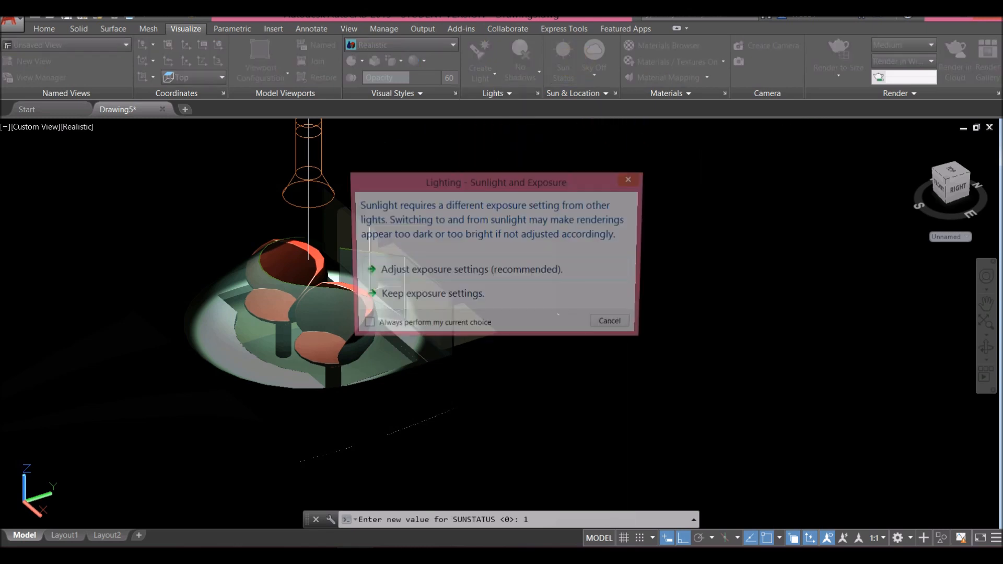
click(409, 268)
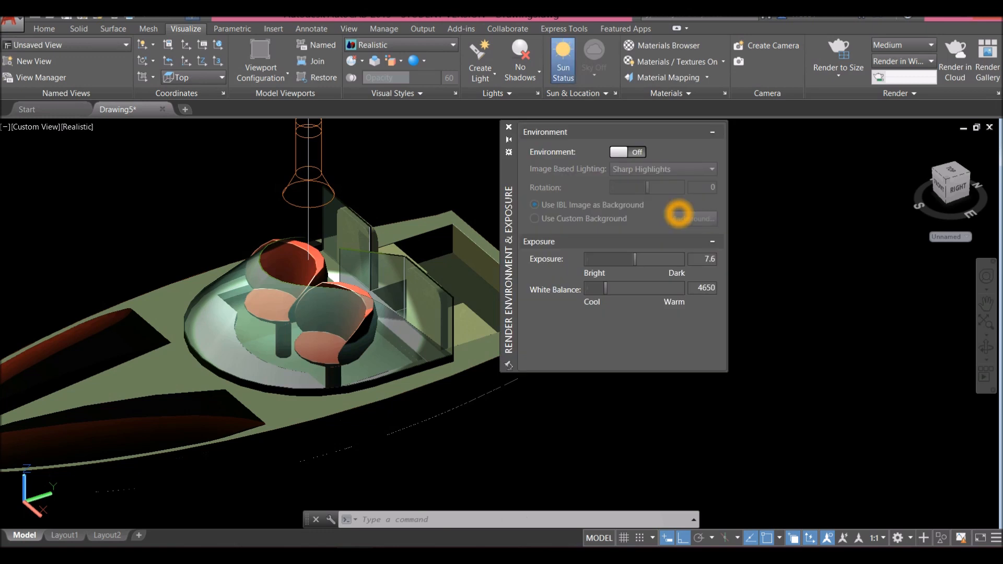
drag(635, 262, 630, 261)
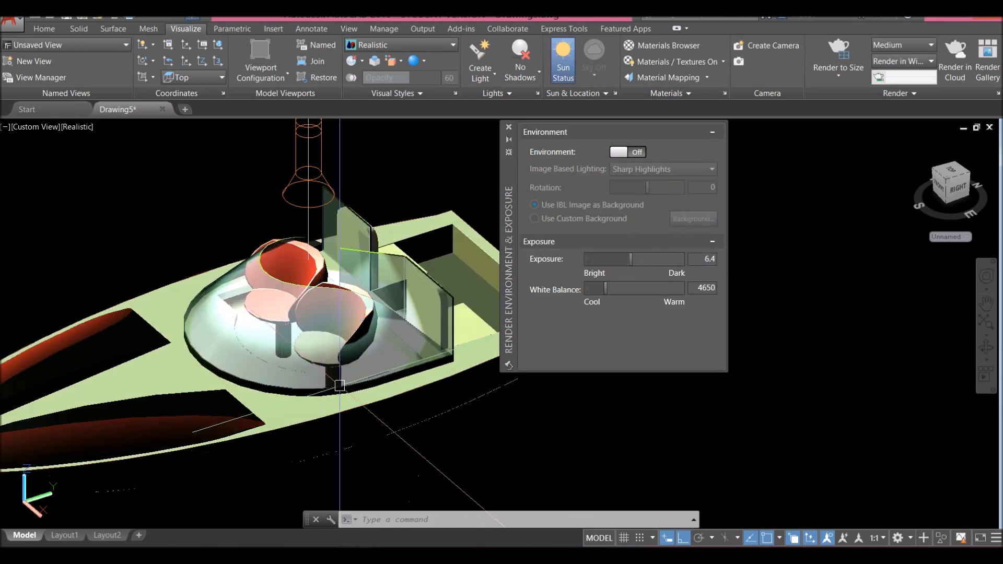
- Check the sunlit boat, then set the exposure to 5.9 and the white balance to 6129
scroll(340, 386, down, 6)
scroll(363, 405, up, 5)
mouse_move(367, 391)
shift+middle_down()
mouse_move(385, 401)
mouse_move(455, 354)
mouse_move(403, 385)
shift+middle_up()
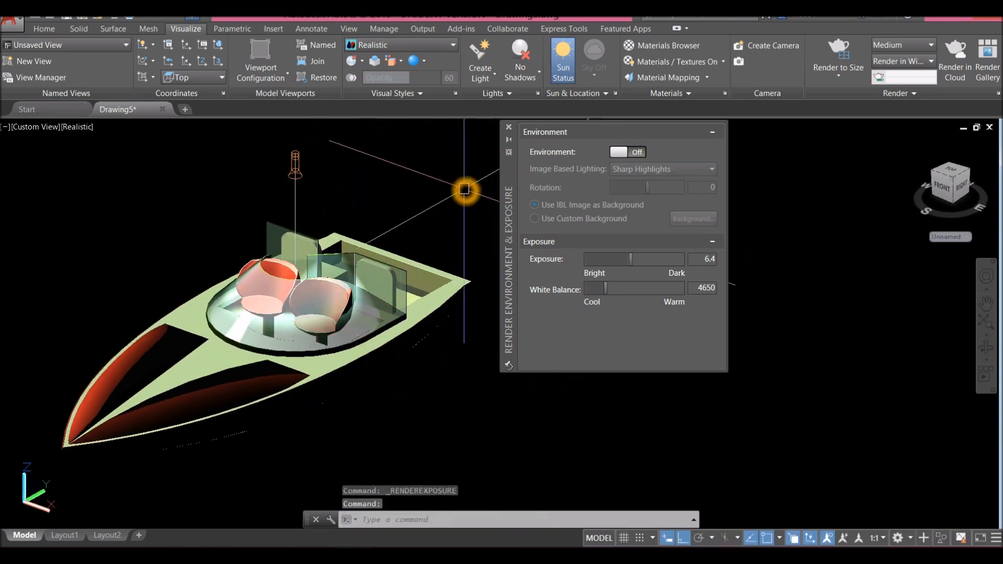
scroll(461, 191, down, 4)
scroll(359, 284, up, 3)
middle_drag(362, 278, 315, 333)
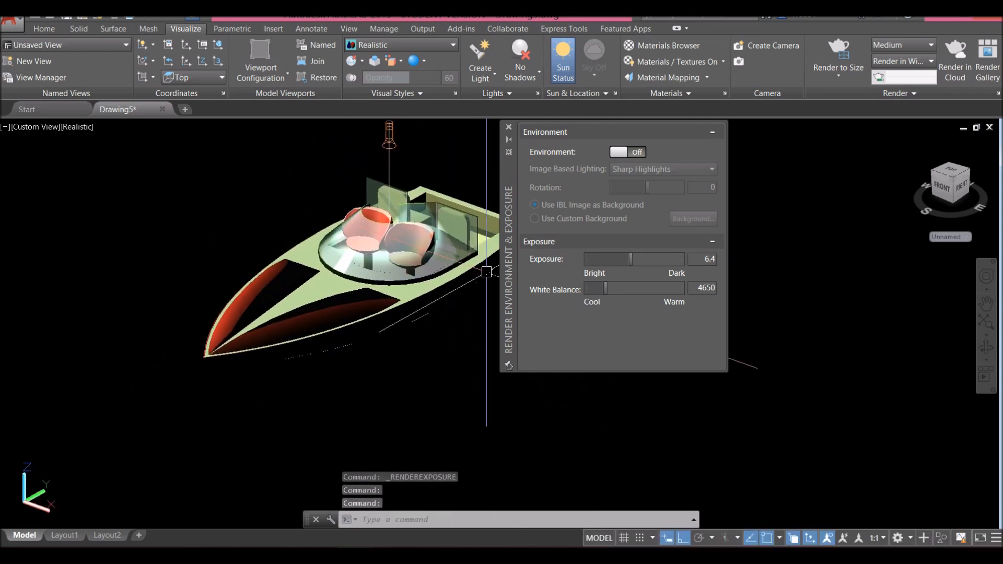
drag(631, 257, 629, 258)
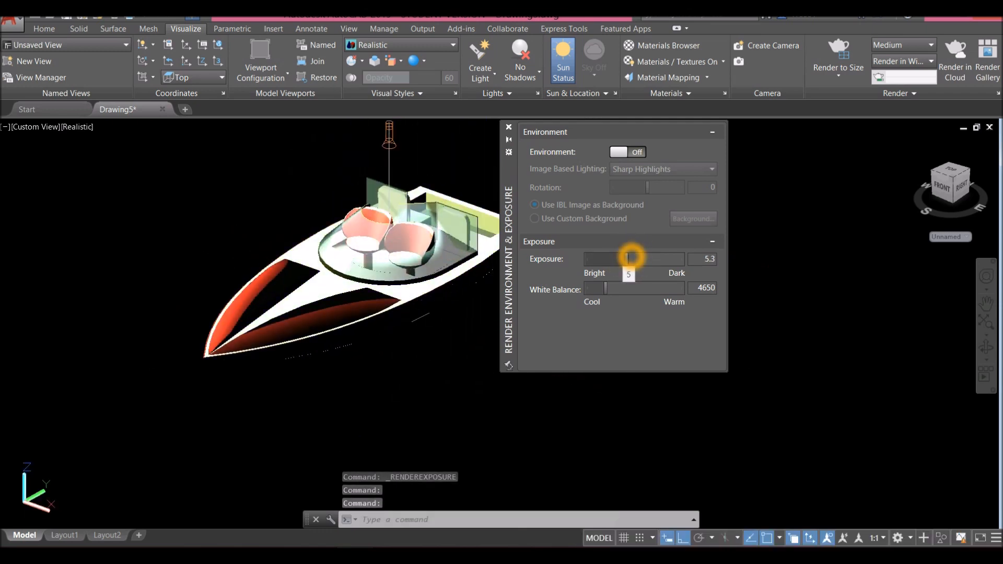
drag(605, 288, 613, 286)
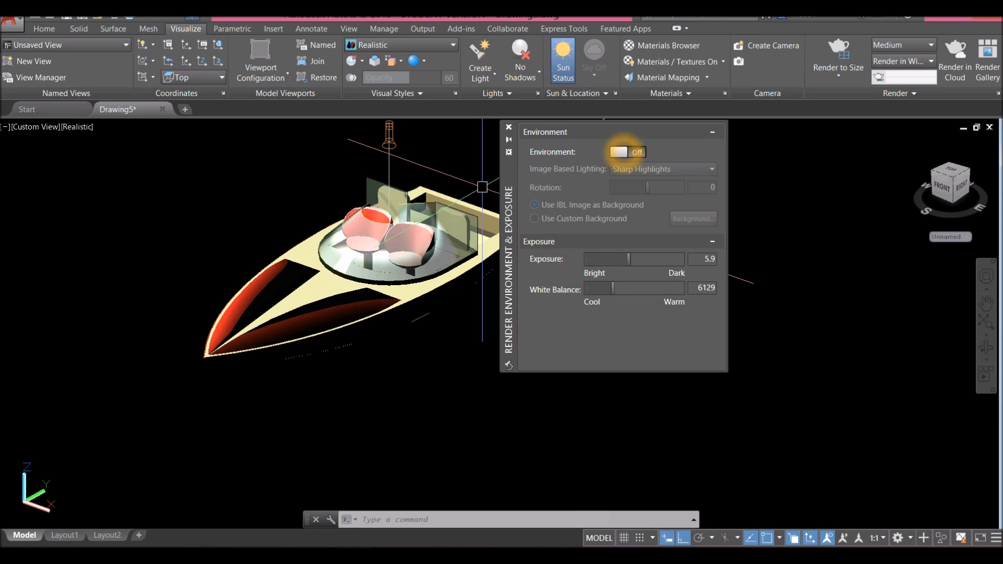
- Turn on the render environment and choose a gradient as its custom background
click(623, 152)
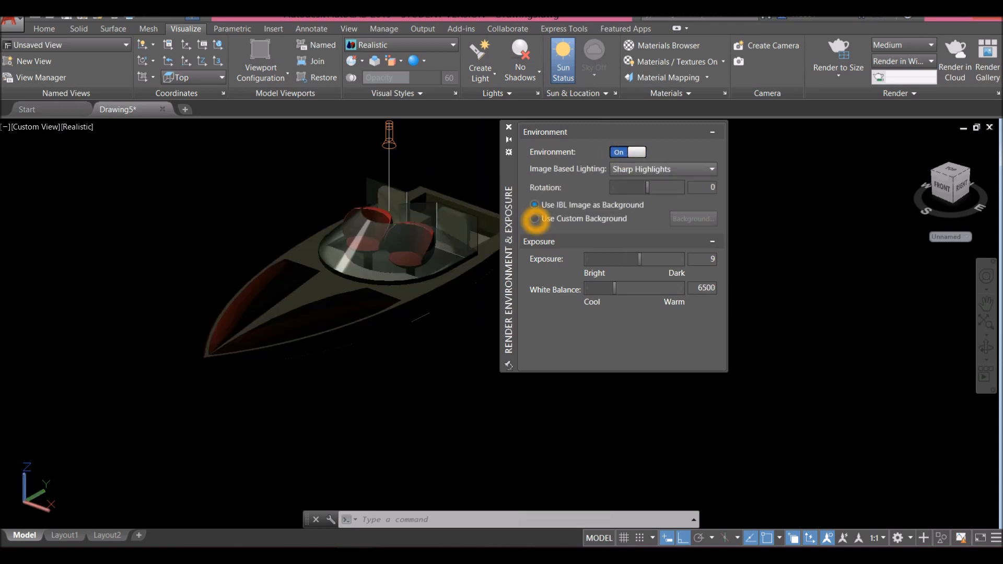
click(716, 220)
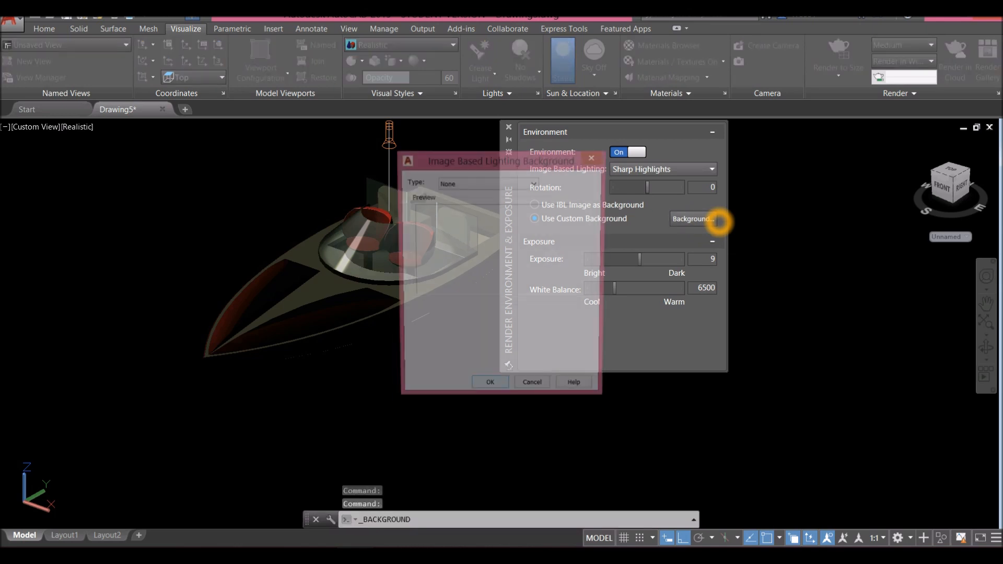
click(535, 184)
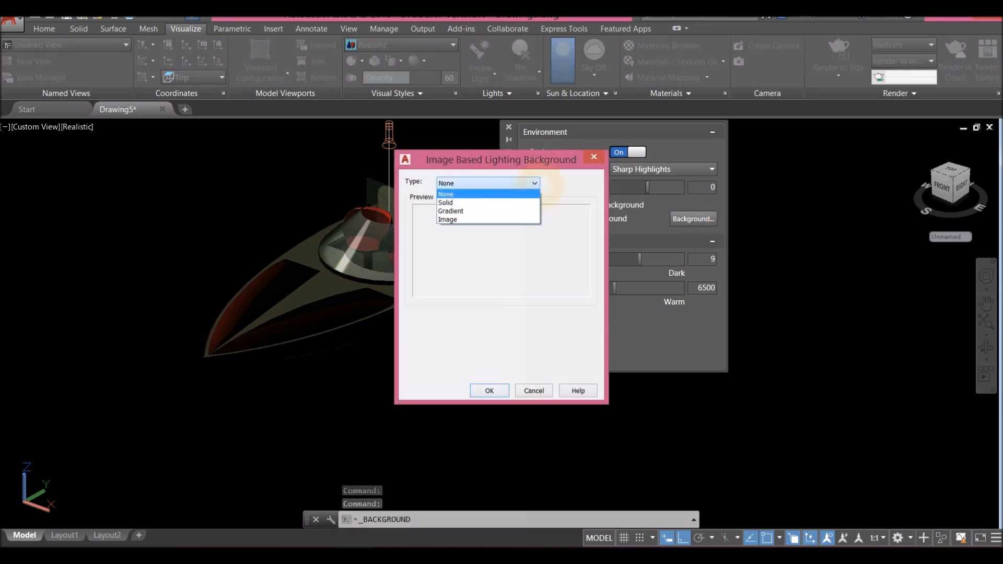
click(479, 211)
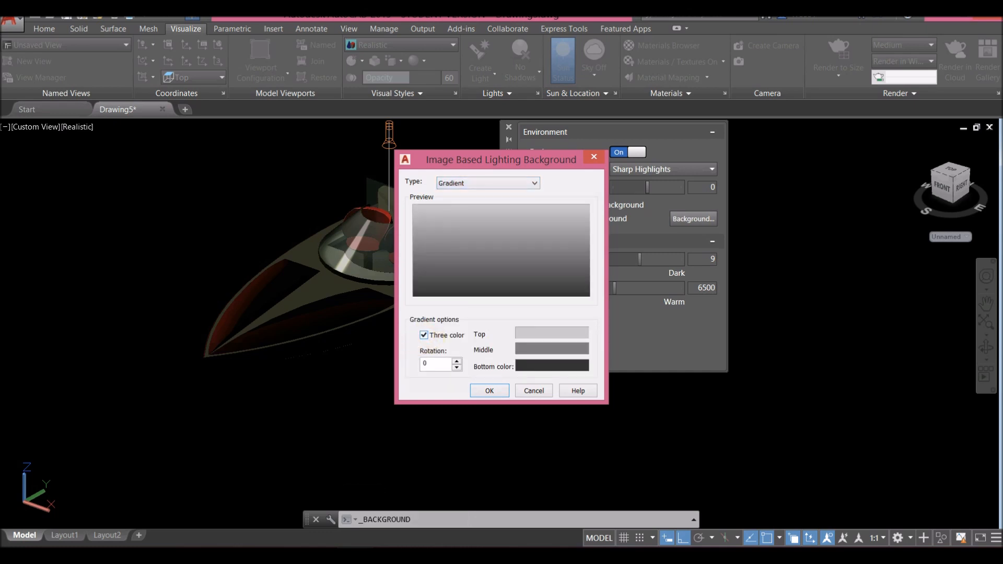
- Color the background gradient light blue at the top, dark teal in the middle and near-black at the bottom, and apply it
click(567, 333)
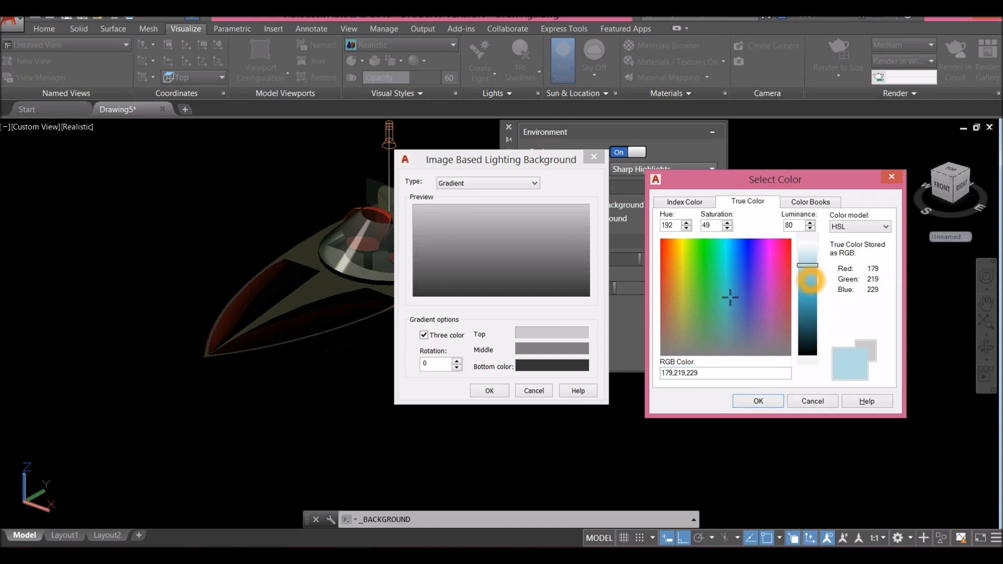
key(Return)
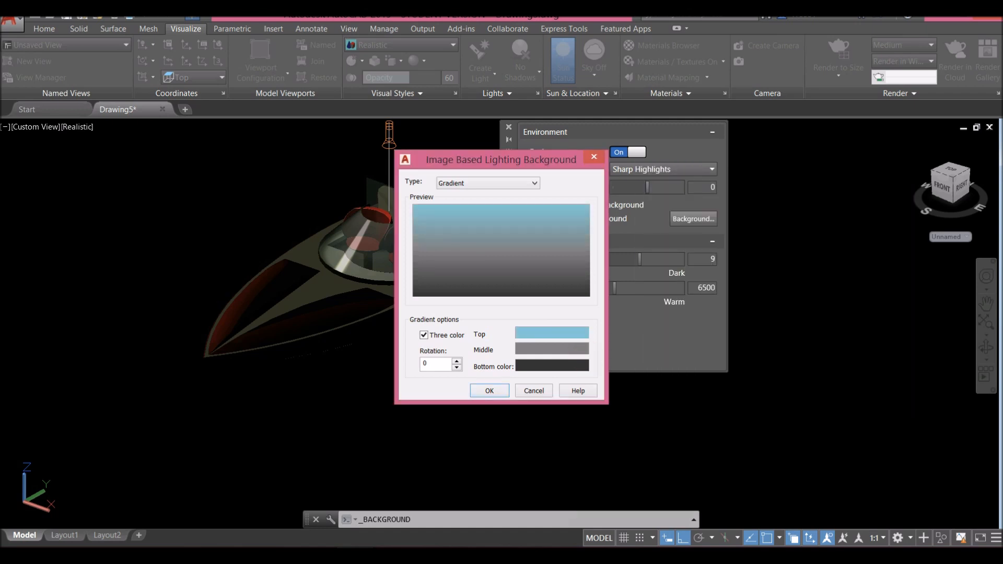
click(582, 352)
drag(744, 323, 731, 321)
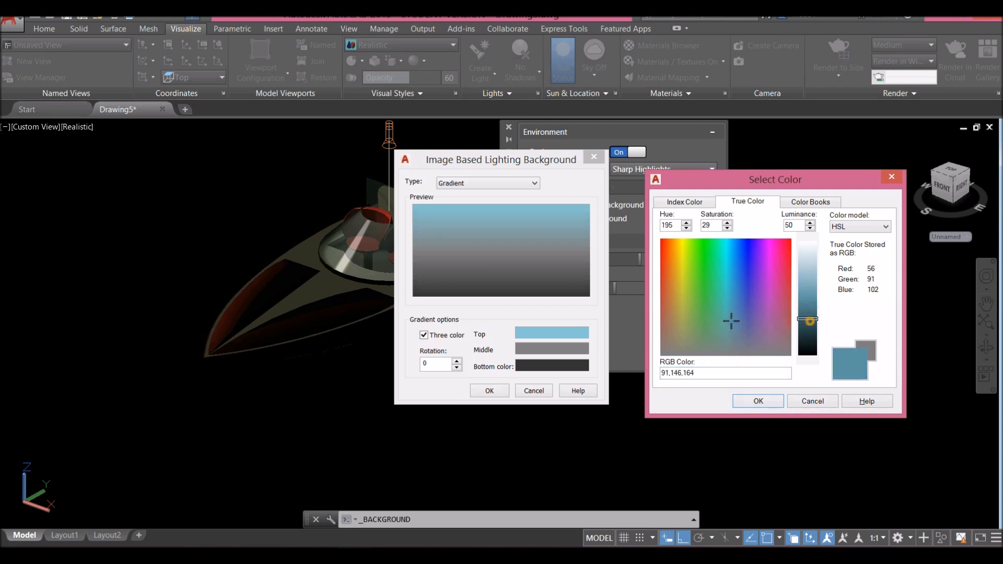
click(758, 401)
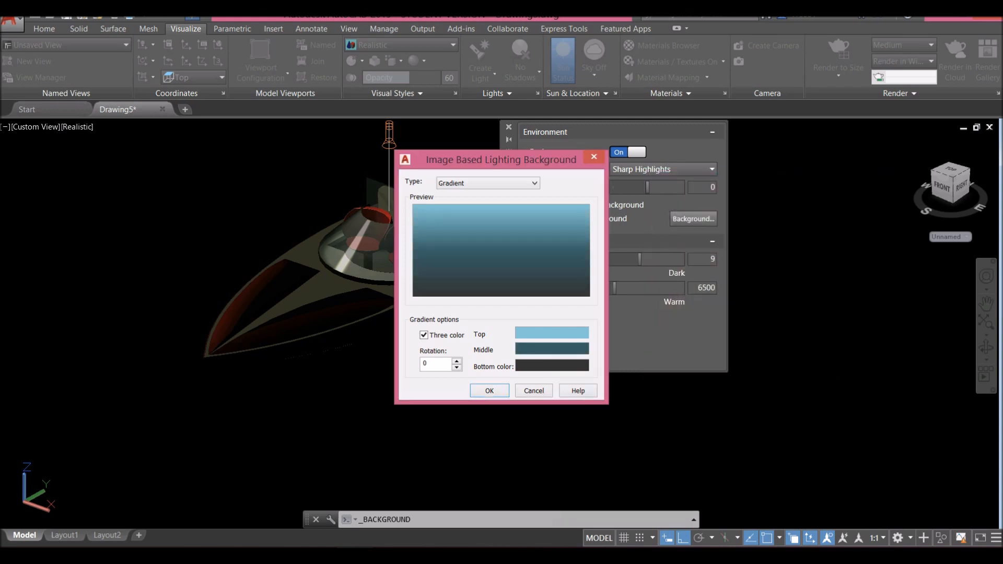
click(567, 366)
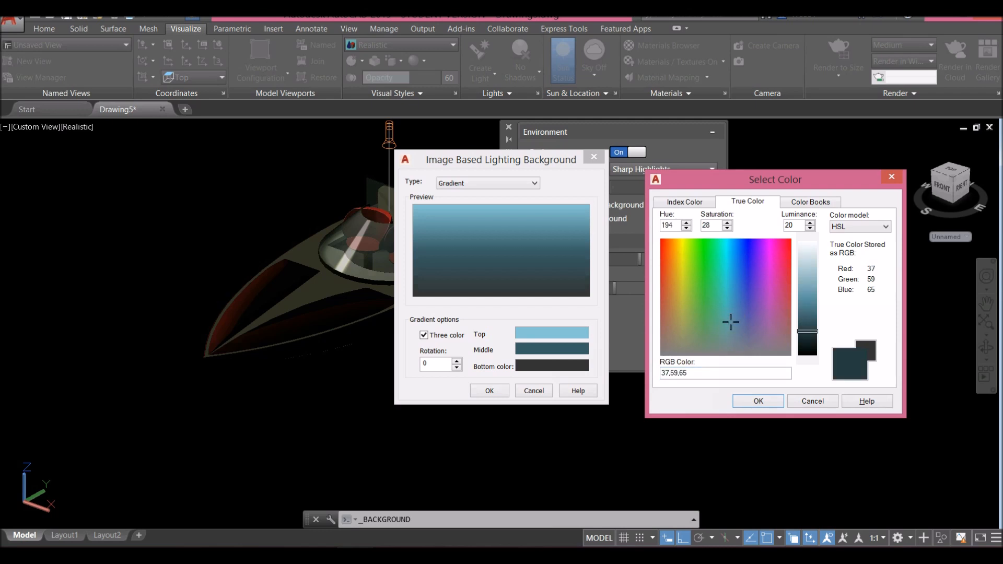
drag(806, 348, 807, 353)
click(758, 400)
click(500, 393)
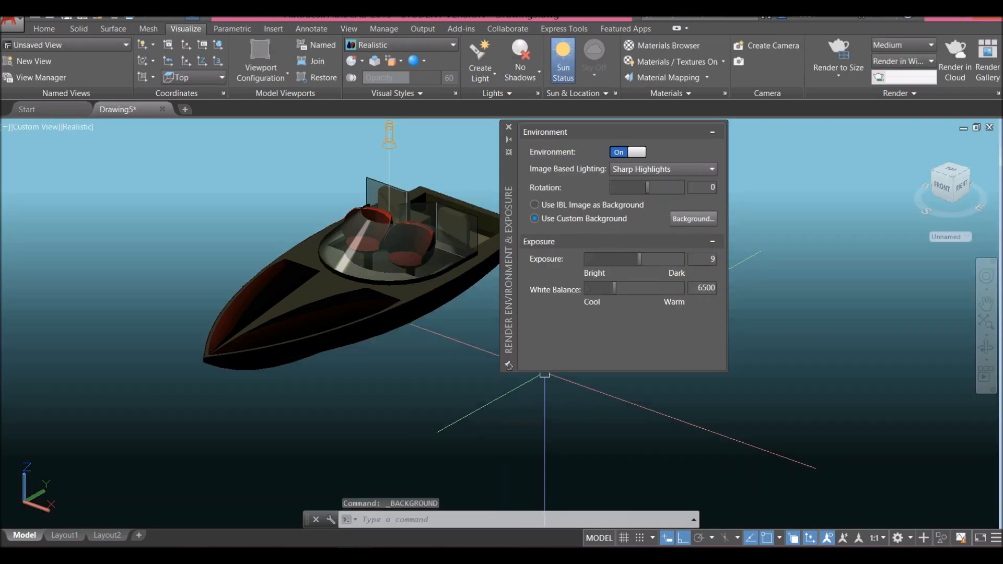
- Set the render exposure to 6.6 with the environment on
drag(642, 261, 632, 259)
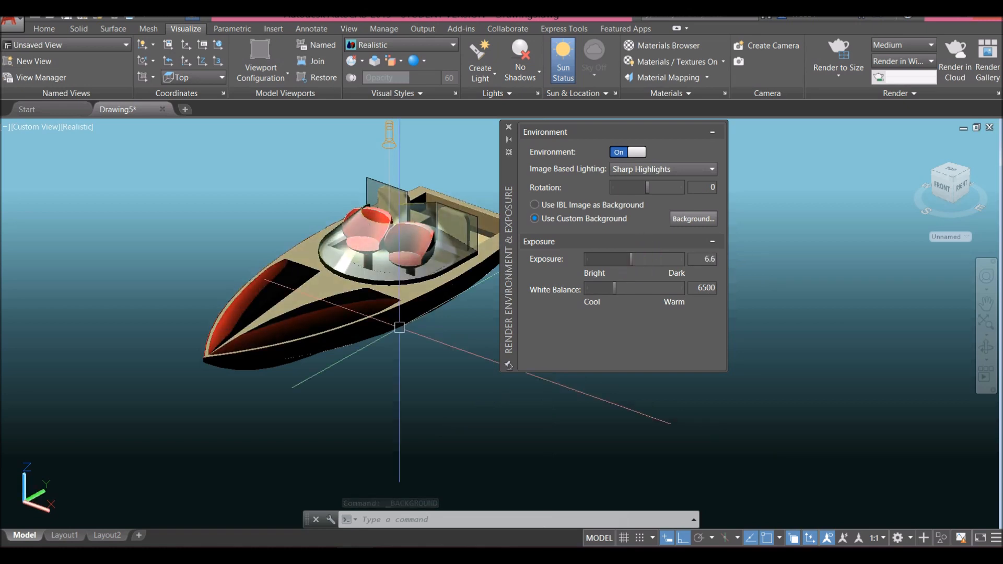
shift+middle_drag(432, 345, 400, 418)
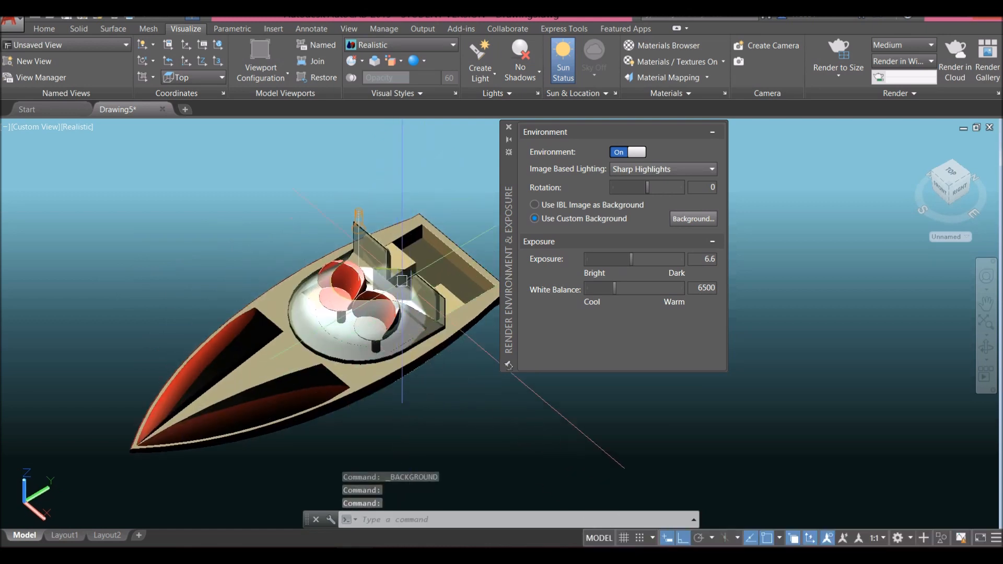
- Raise the spotlight's source vertically by about 11.7 units above the seats
scroll(364, 199, up, 5)
click(341, 249)
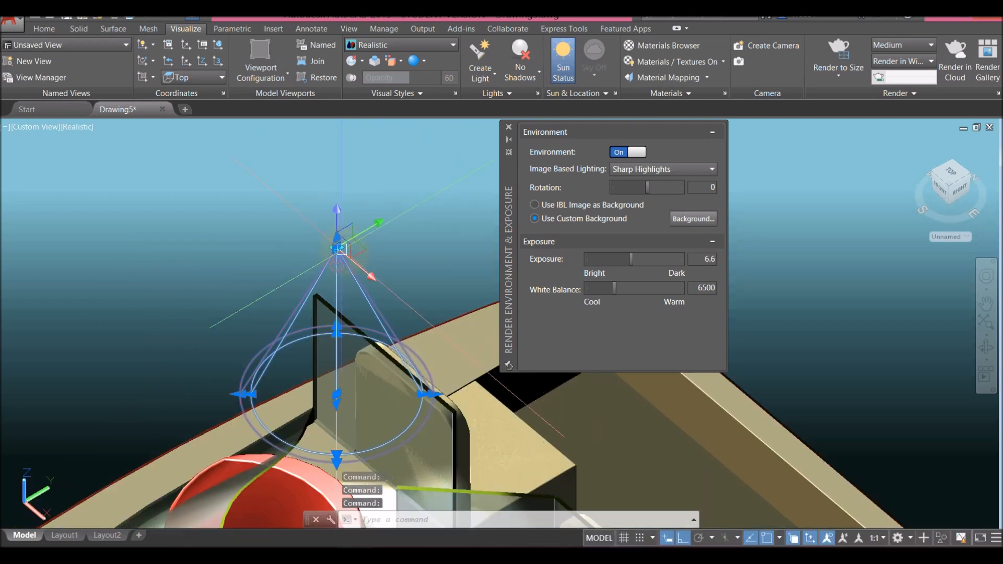
click(337, 210)
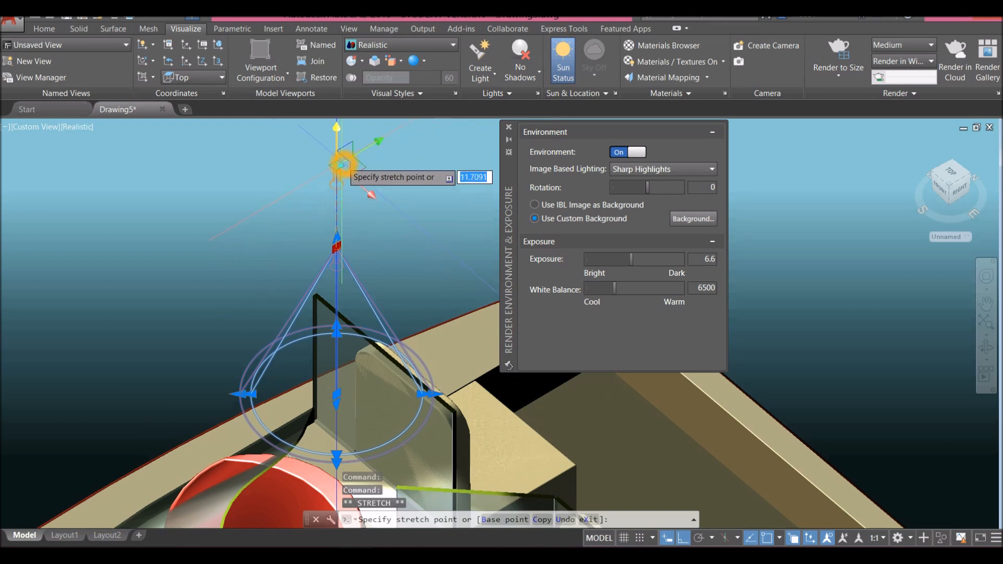
scroll(201, 361, down, 3)
middle_drag(204, 358, 286, 268)
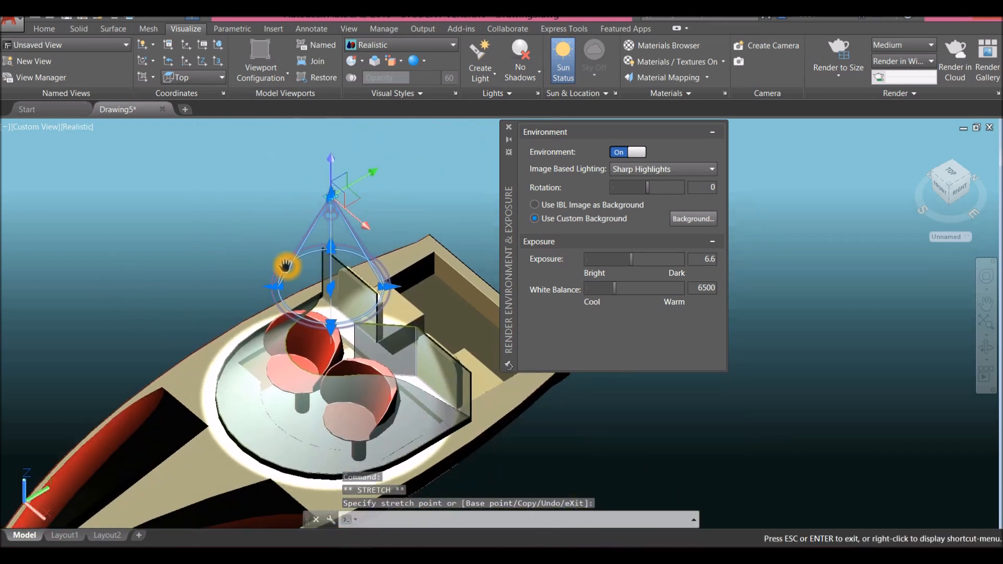
- Widen the falloff cone of the spotlight above the seats so its light spreads across the deck
scroll(254, 295, up, 1)
click(277, 284)
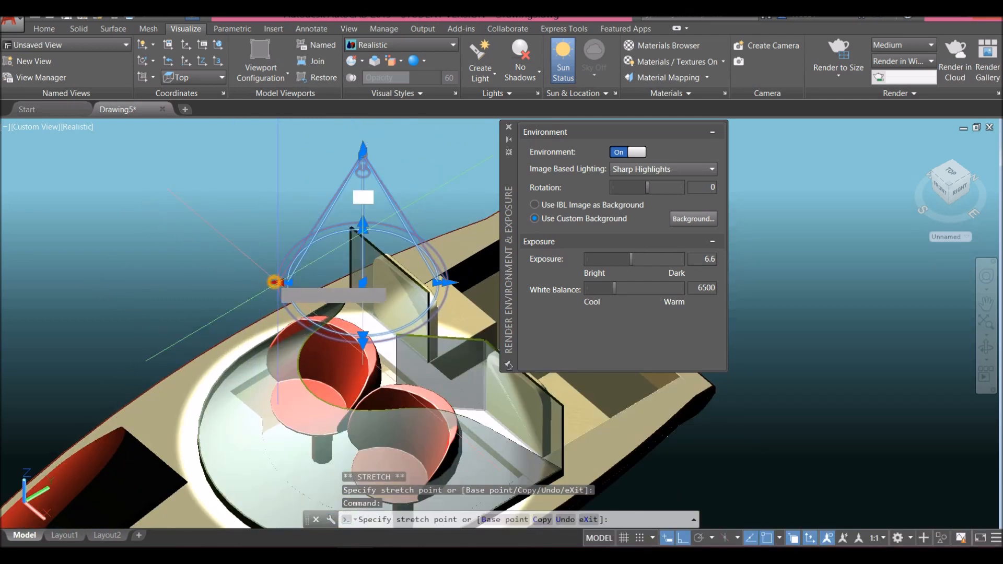
click(121, 308)
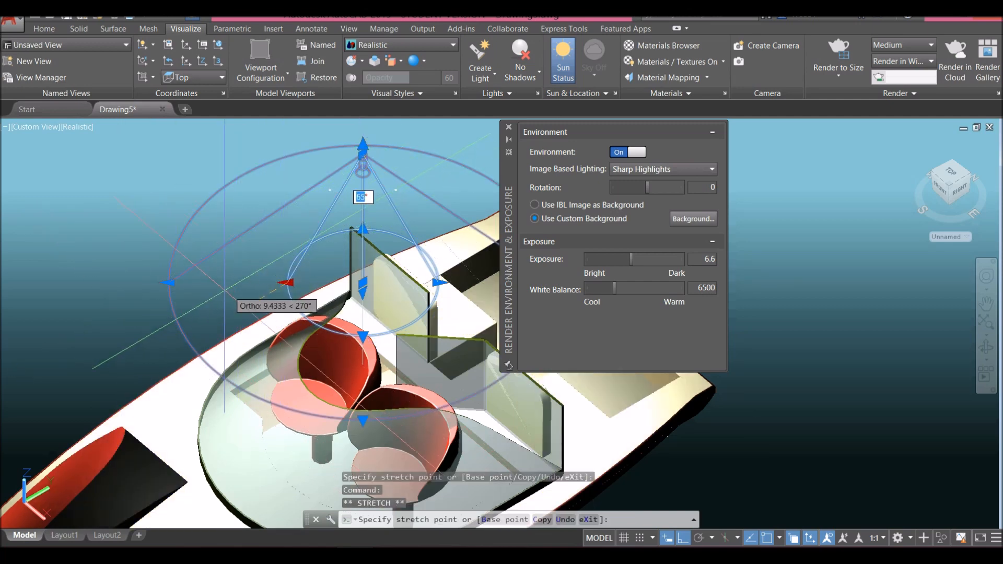
scroll(287, 282, down, 5)
key(Escape)
- Raise the spotlight's source vertically again to a higher position above the seats
scroll(351, 250, up, 4)
shift+middle_drag(241, 287, 178, 256)
click(177, 256)
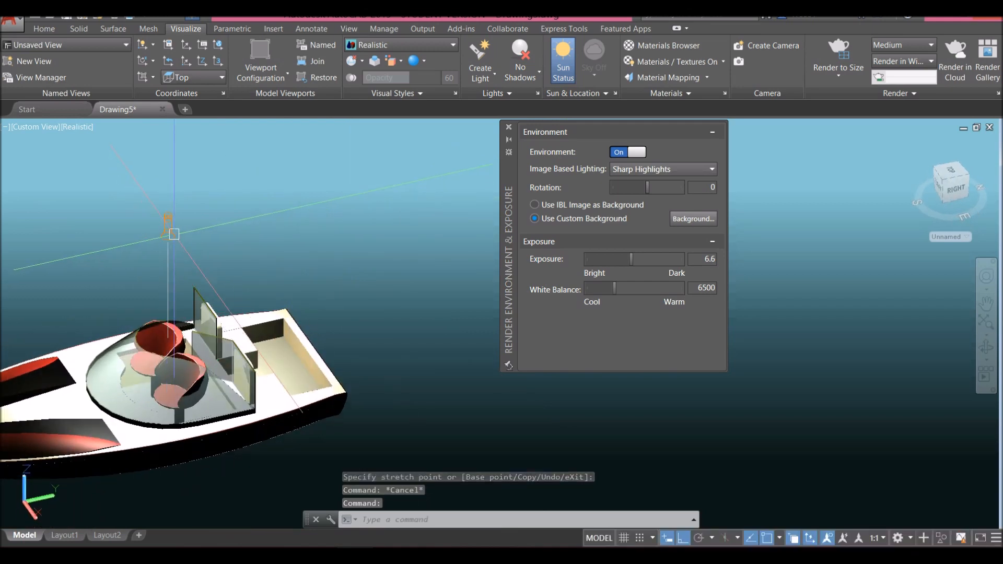
click(168, 256)
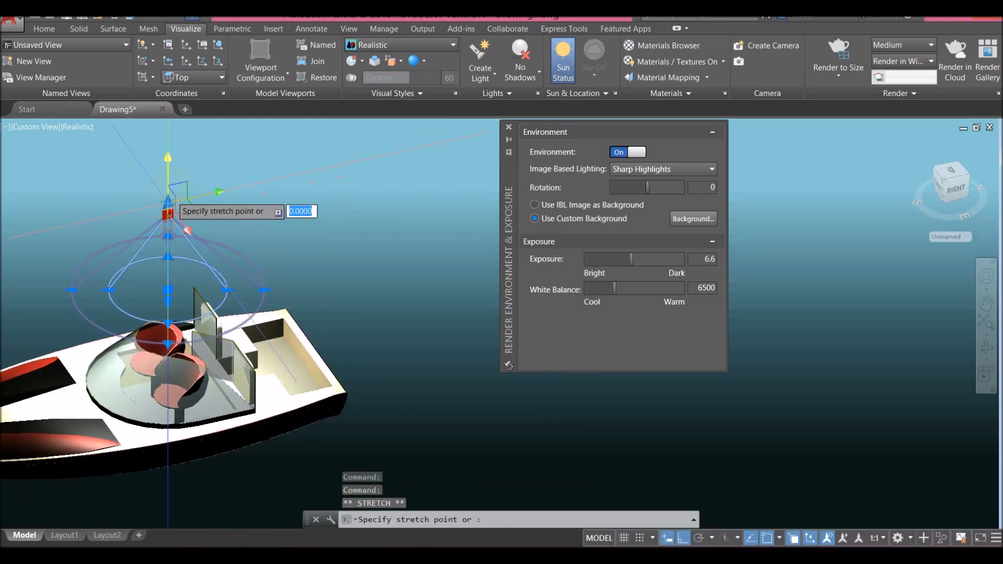
key(Escape)
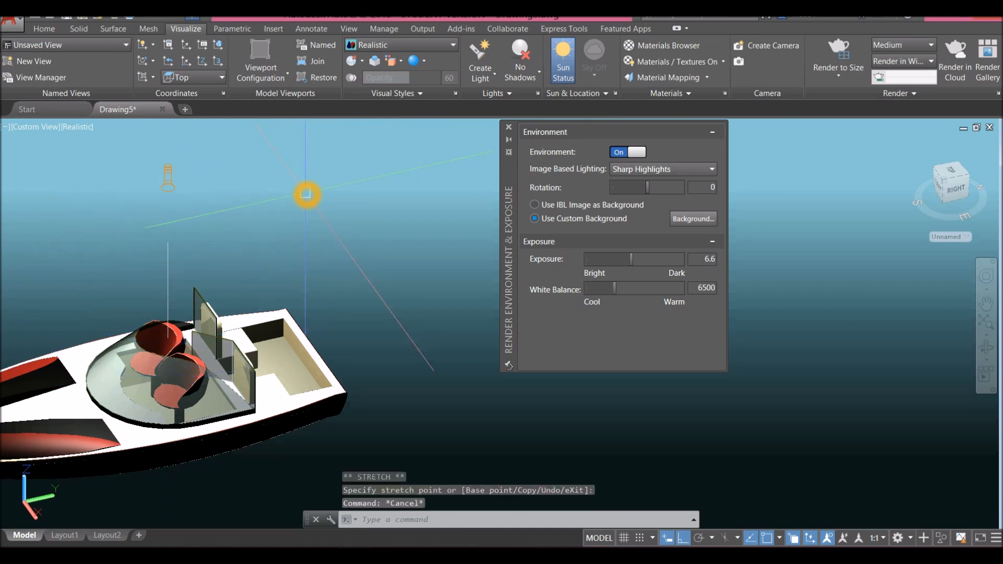
- In the Right view, mirror the spotlight below the hull across a horizontal line starting at the stern, keeping the source object
scroll(311, 188, down, 3)
scroll(314, 191, up, 2)
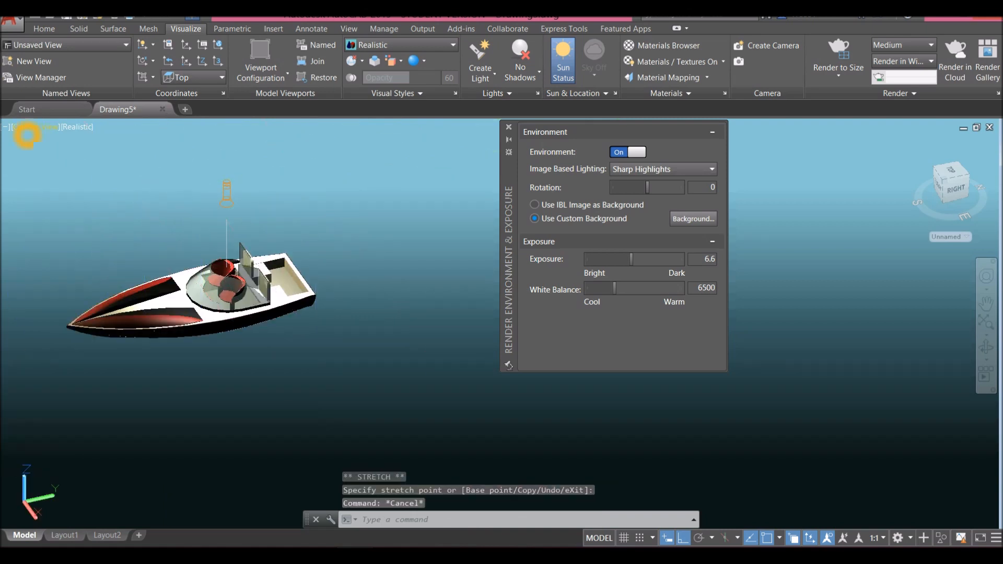
click(27, 128)
click(58, 192)
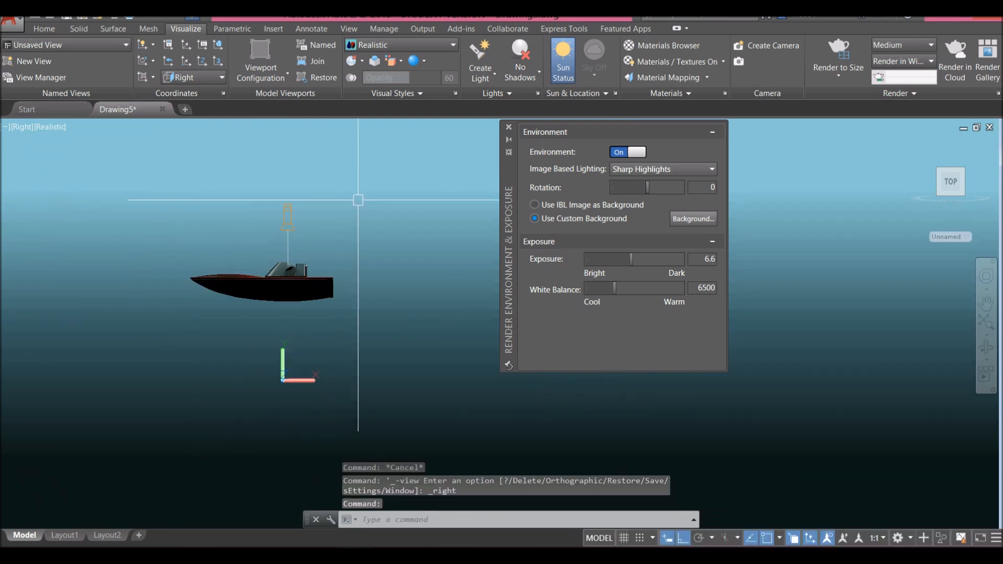
key(Return)
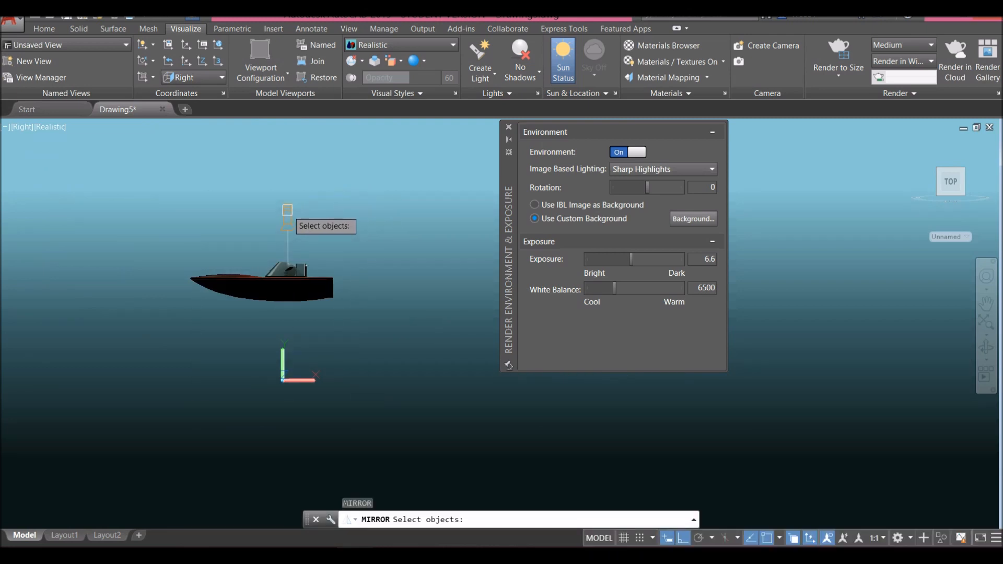
click(287, 215)
key(Return)
click(334, 282)
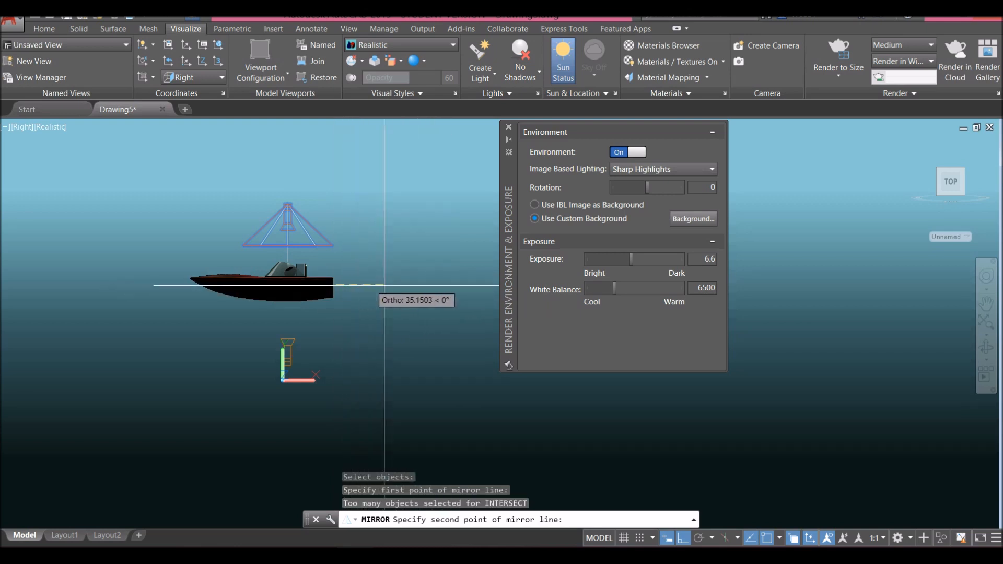
click(461, 286)
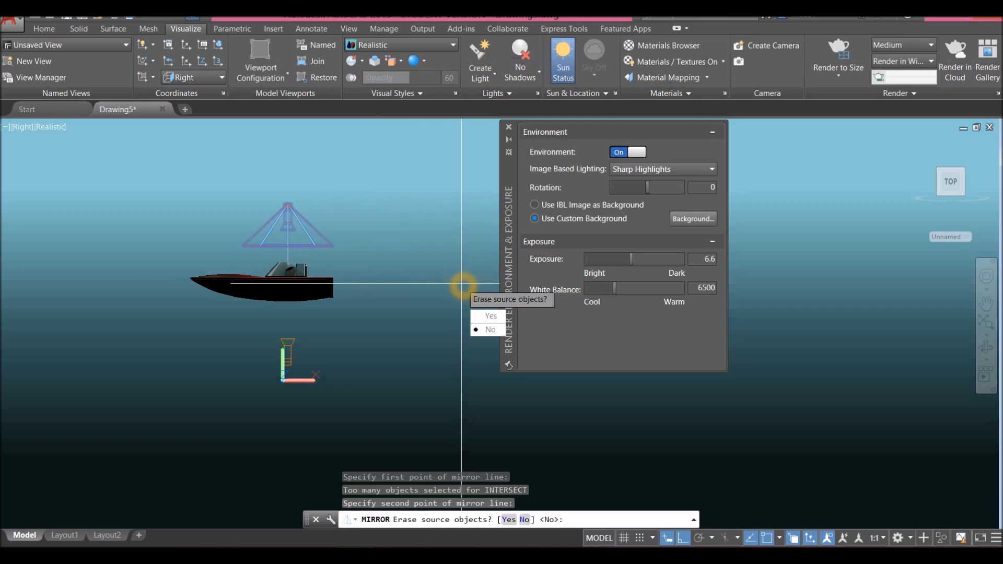
click(488, 330)
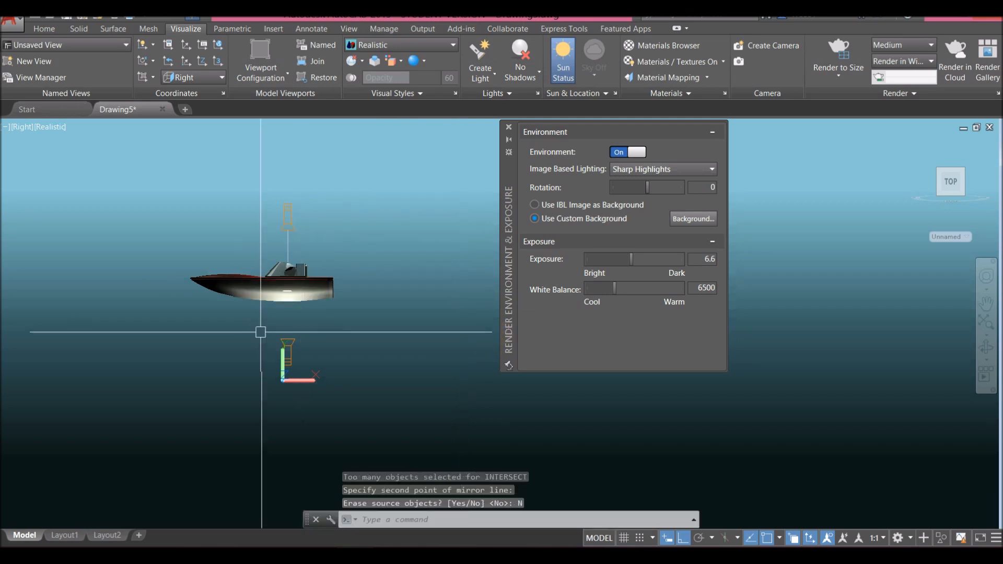
- Examine the lighting on the boat's deck, seats and lower hull from several angles
scroll(267, 338, up, 5)
shift+middle_drag(314, 338, 362, 314)
scroll(363, 315, down, 4)
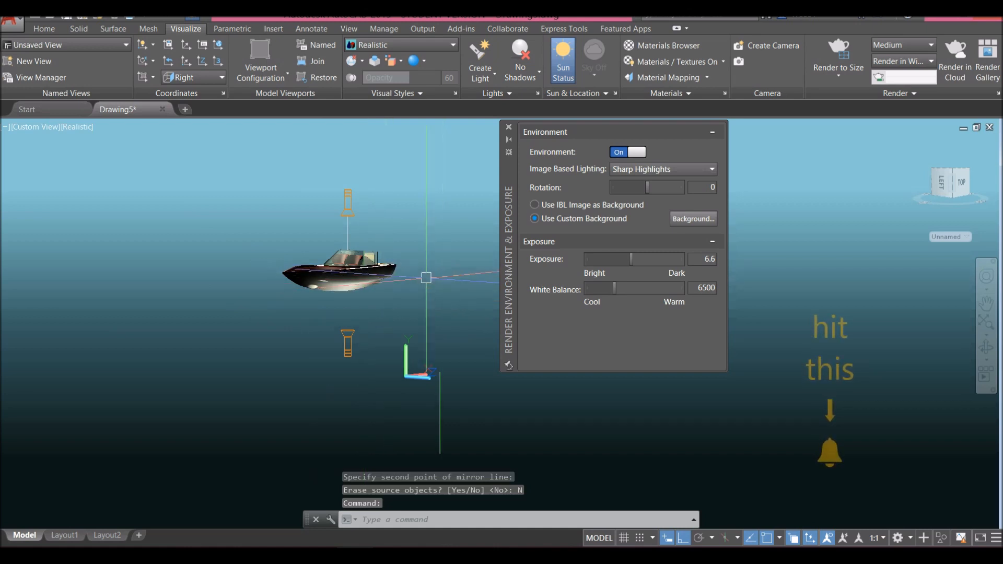
shift+middle_drag(425, 277, 425, 291)
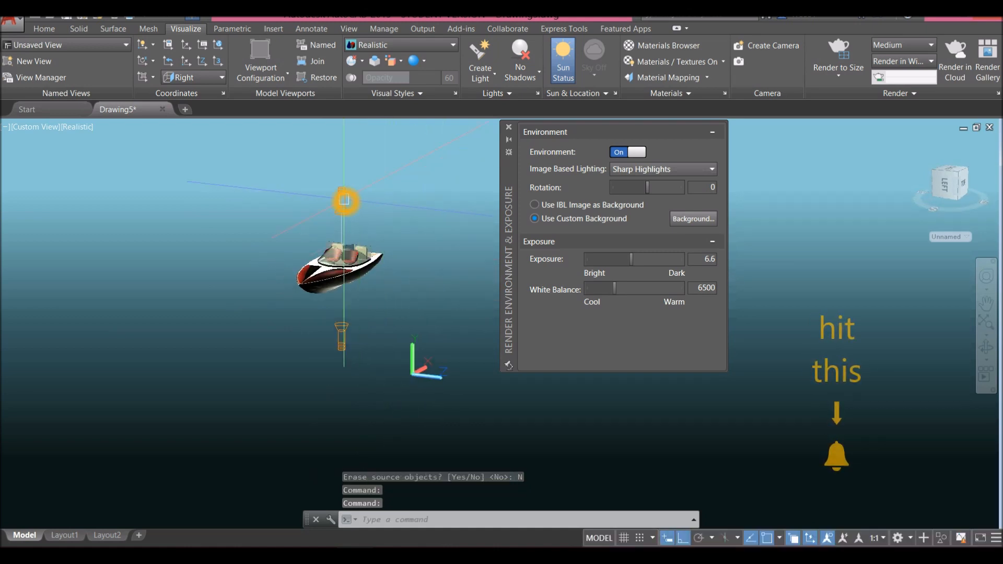
shift+middle_drag(363, 238, 270, 297)
scroll(307, 283, up, 5)
shift+middle_drag(355, 282, 458, 287)
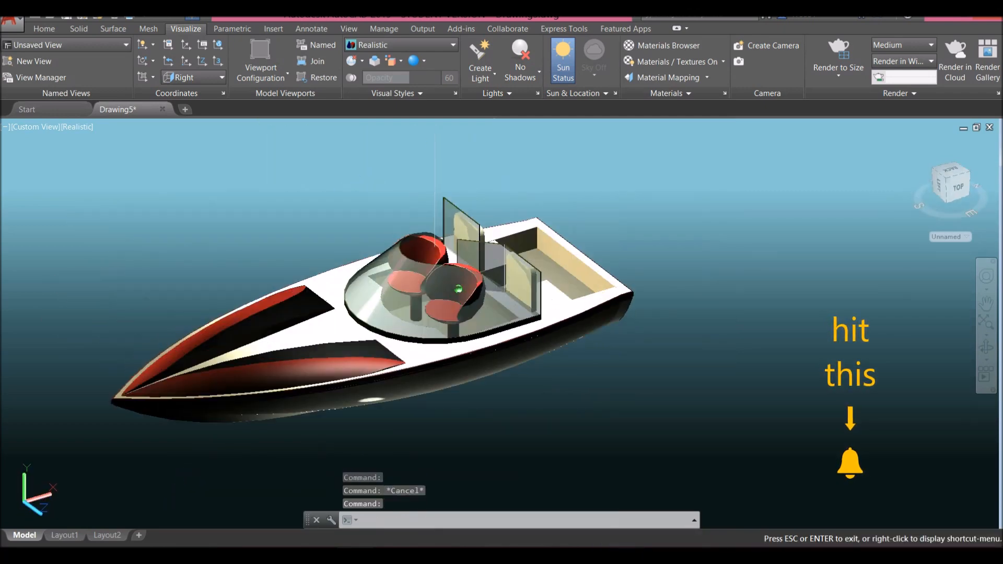
scroll(578, 262, up, 3)
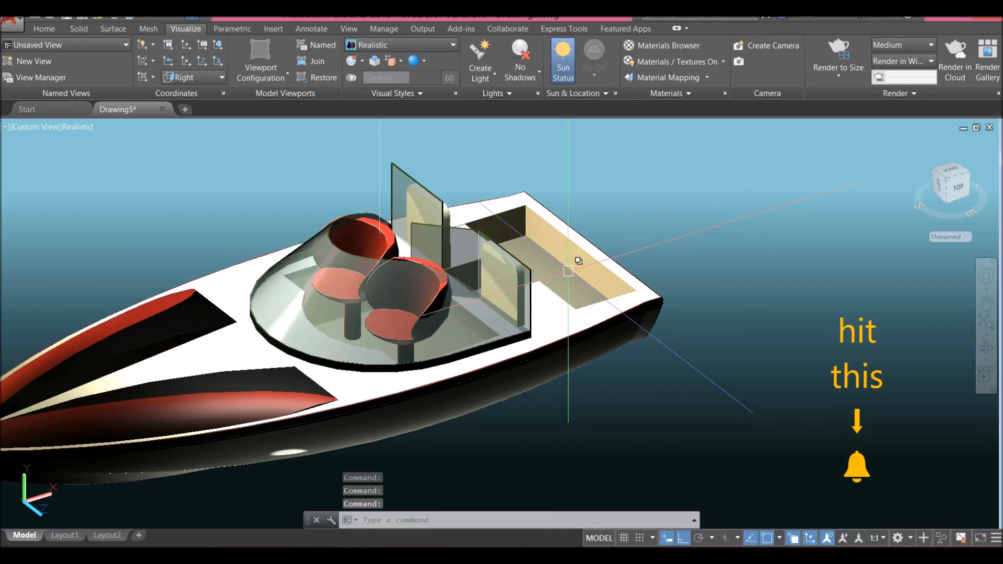
shift+middle_drag(580, 260, 490, 265)
scroll(661, 212, down, 3)
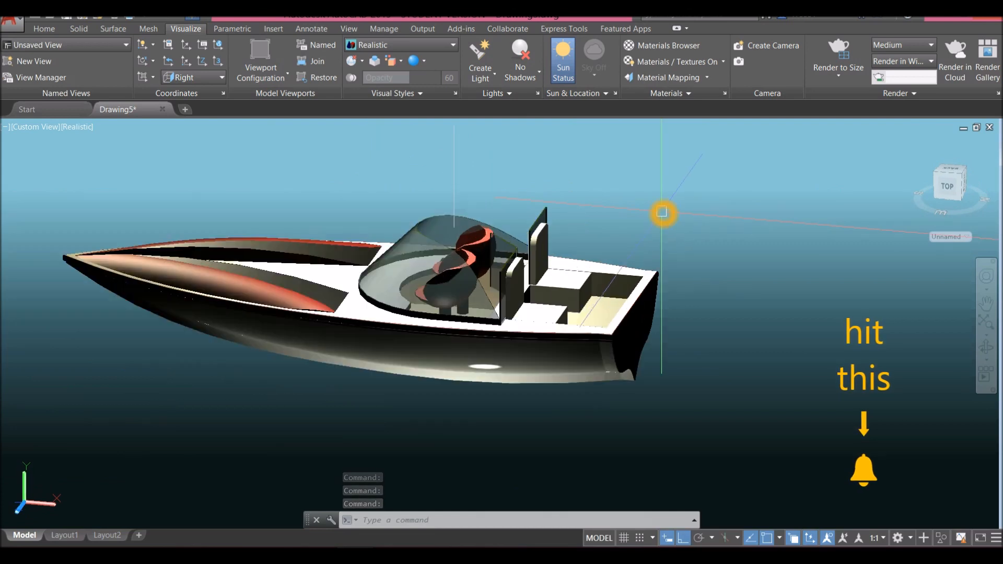